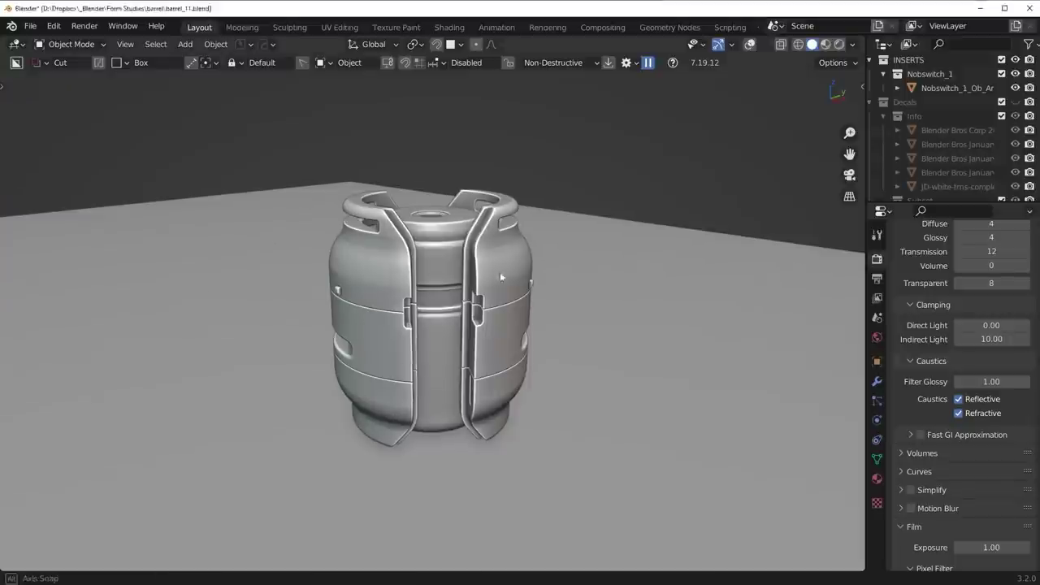
middle_drag(500, 271, 508, 278)
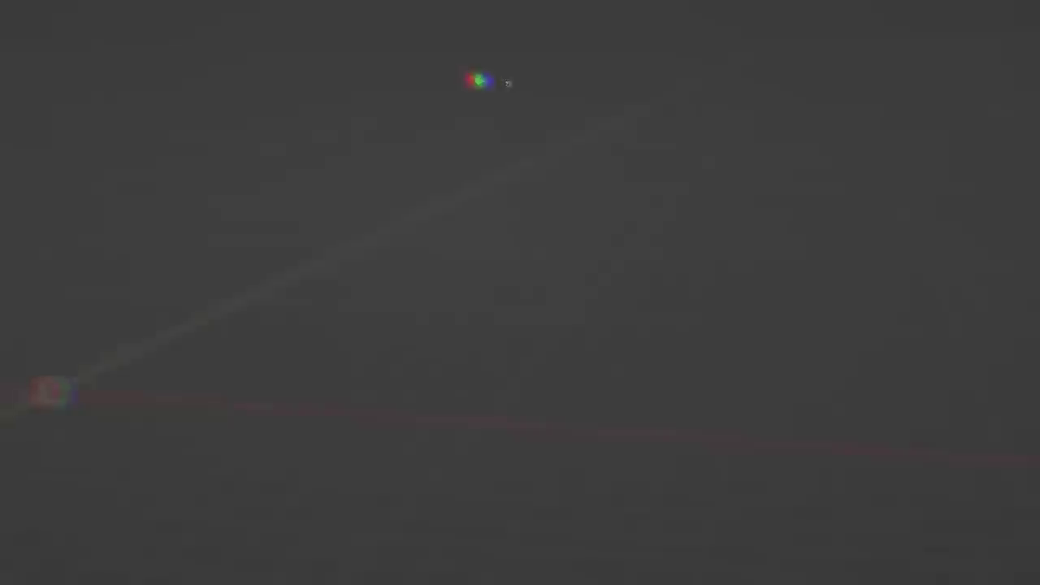
Add a cube at the origin and try moving and scaling it along the Y axis.
key(shift+a)
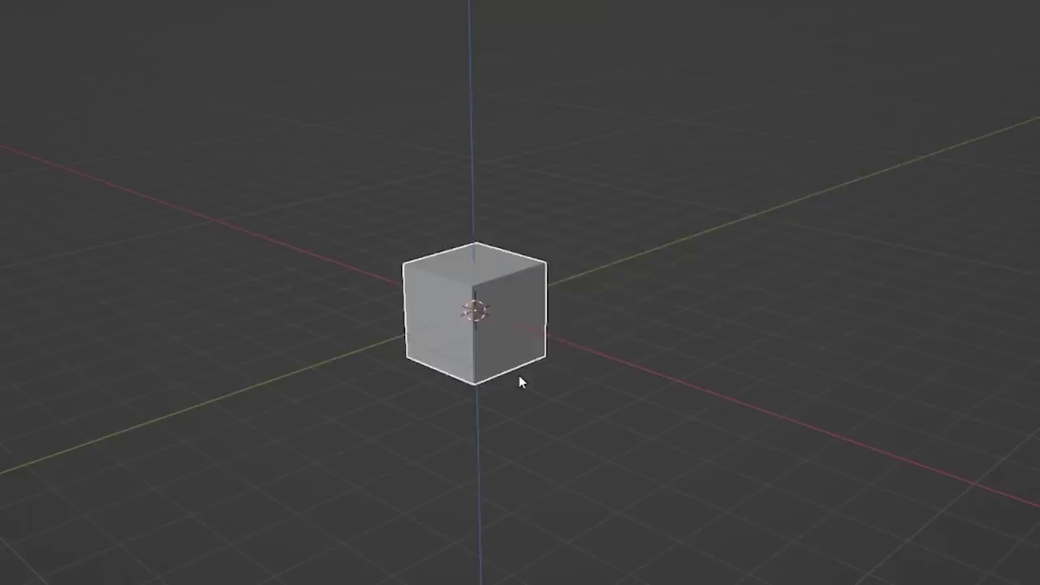
key(g)
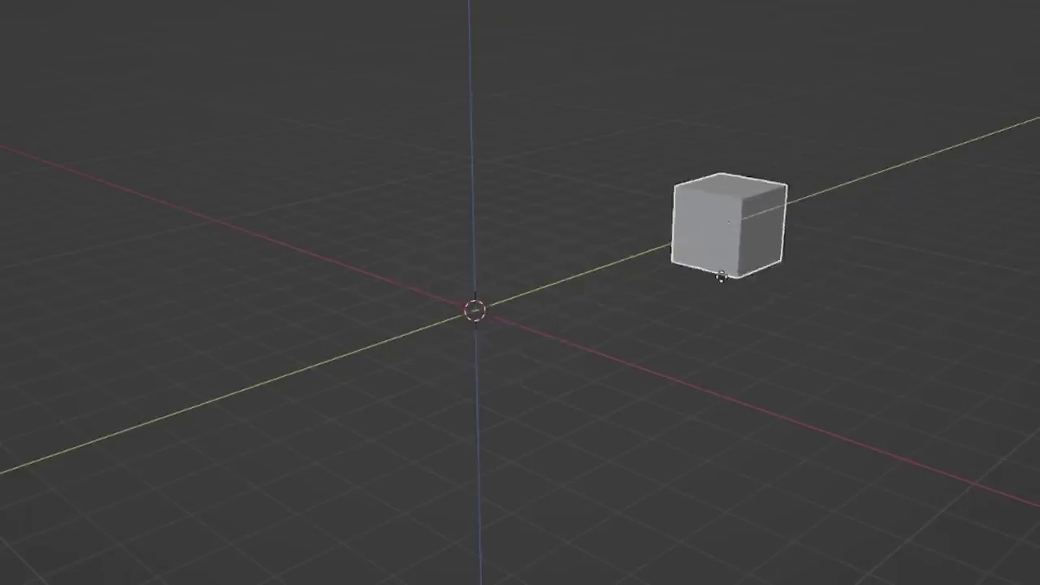
key(Escape)
key(s)
key(x)
key(y)
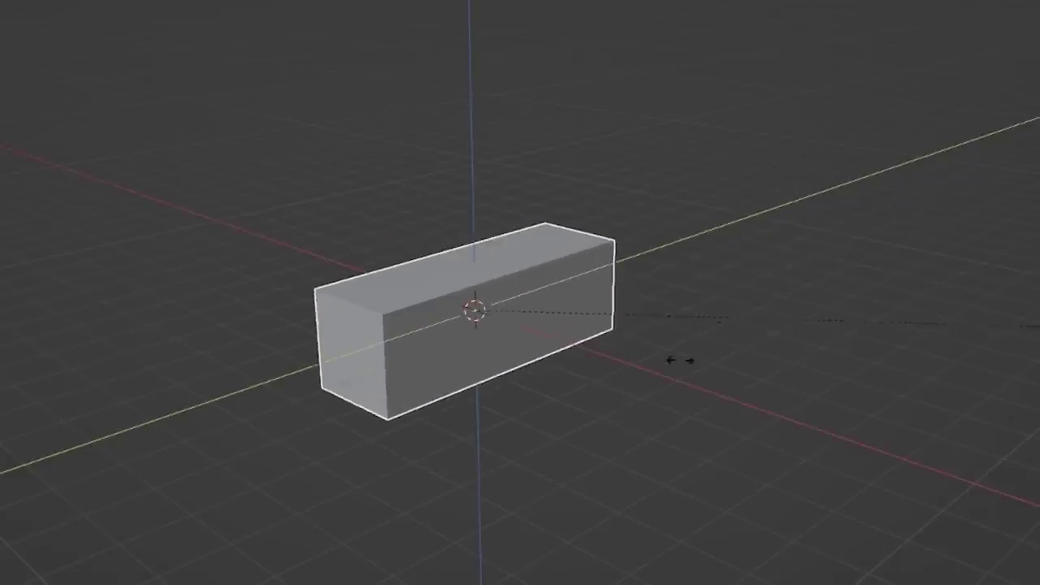
key(z)
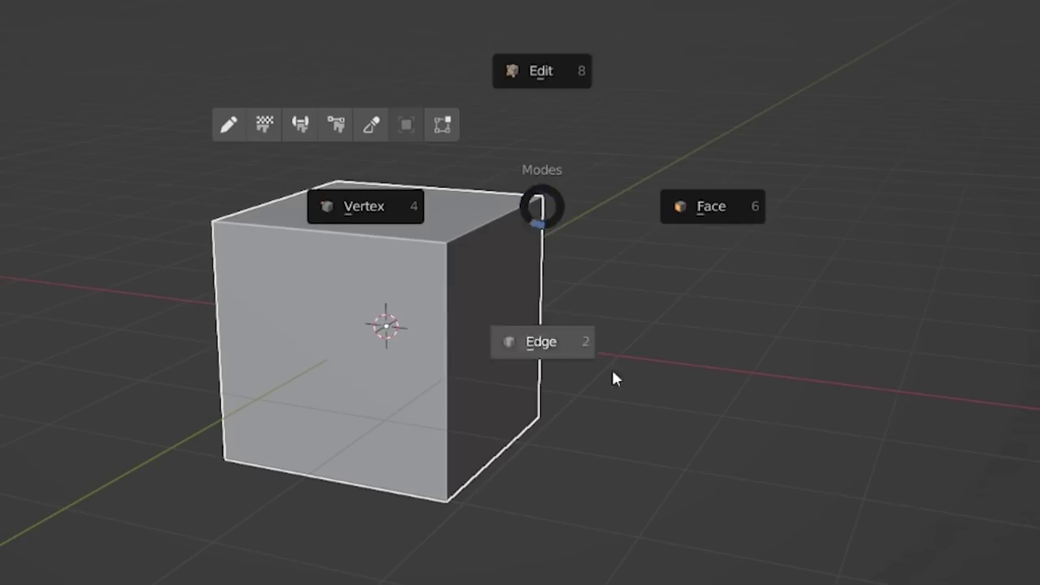
key(Tab)
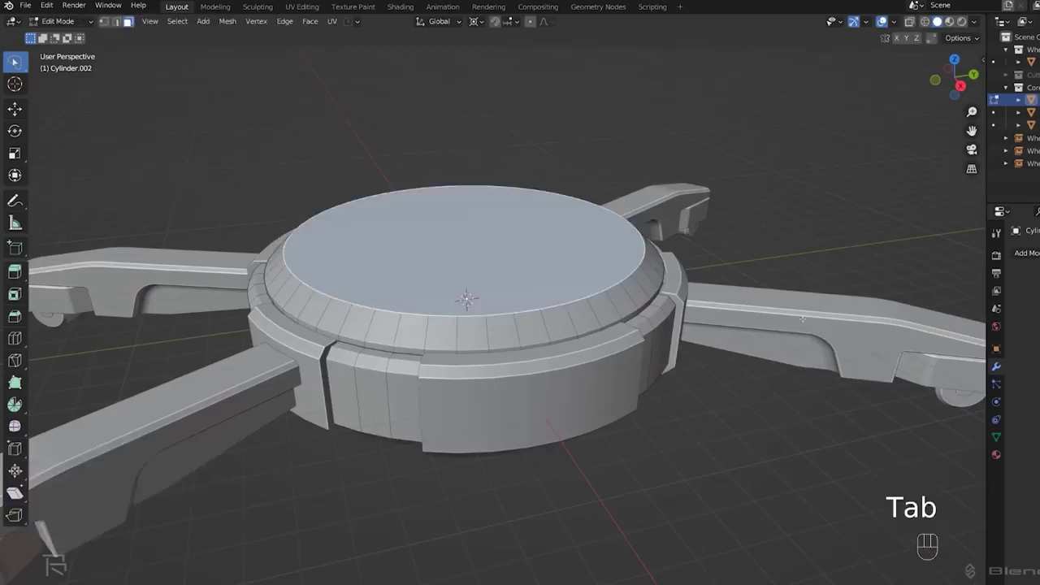
key(e)
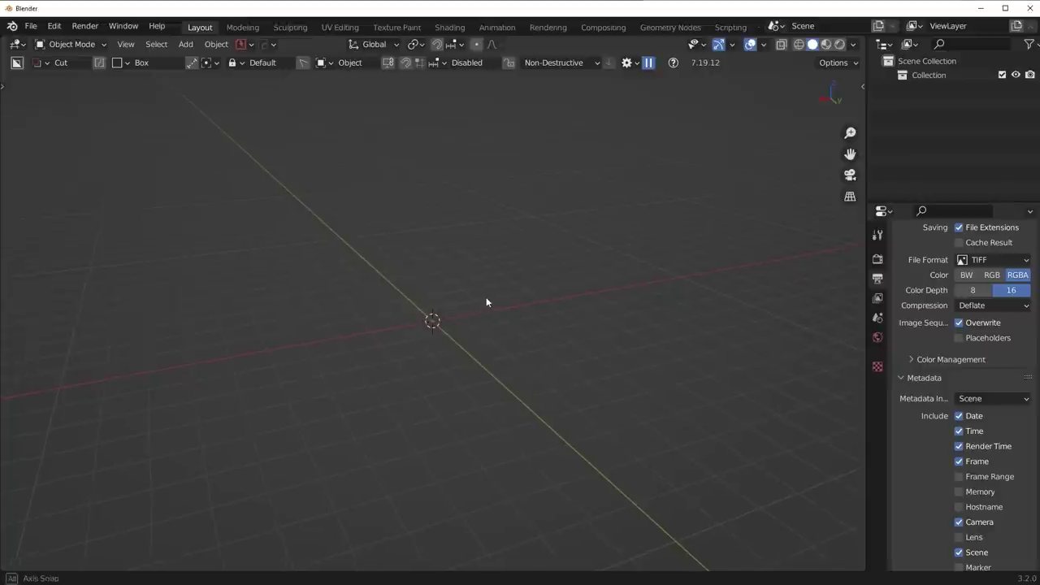
Add a mesh cylinder at the origin of the empty scene.
key(shift+a)
mouse_move(480, 290)
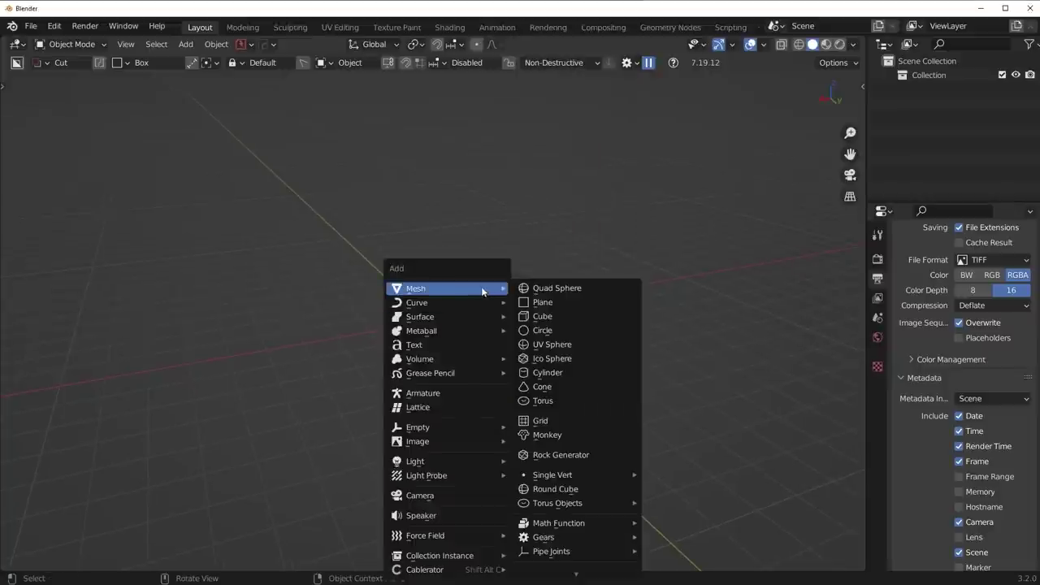
click(571, 372)
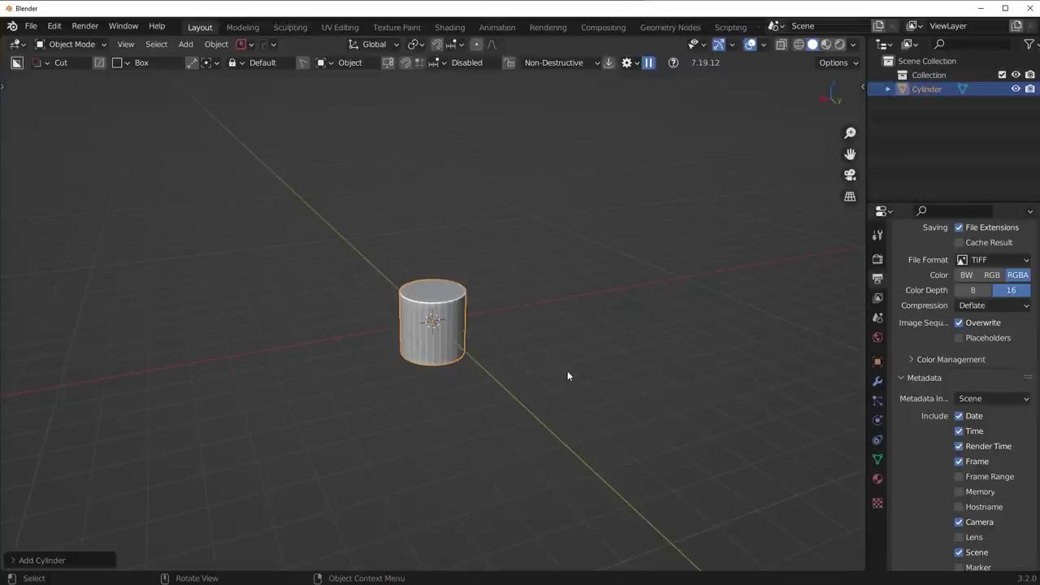
Switch the viewport's Cavity shading off and back on to compare how the cylinder is displayed.
click(853, 46)
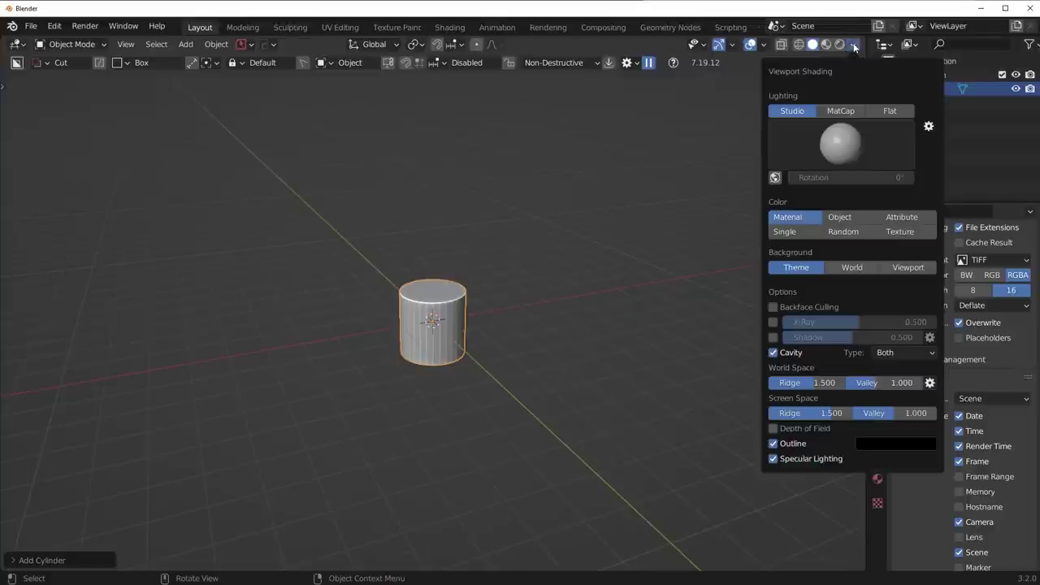
click(777, 354)
click(776, 353)
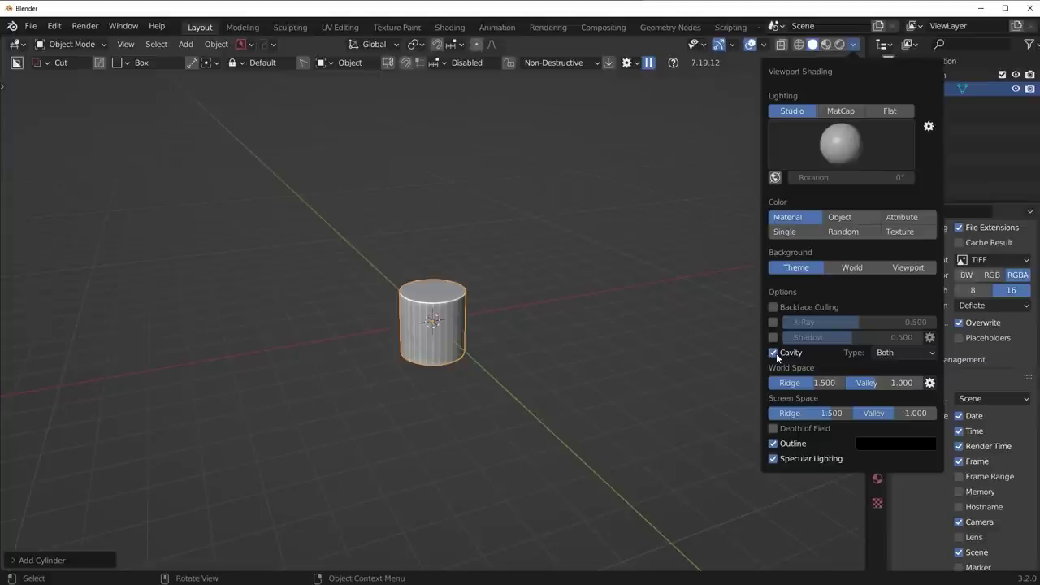
Choose a different Studio light preset for the viewport's solid shading.
scroll(434, 325, up, 6)
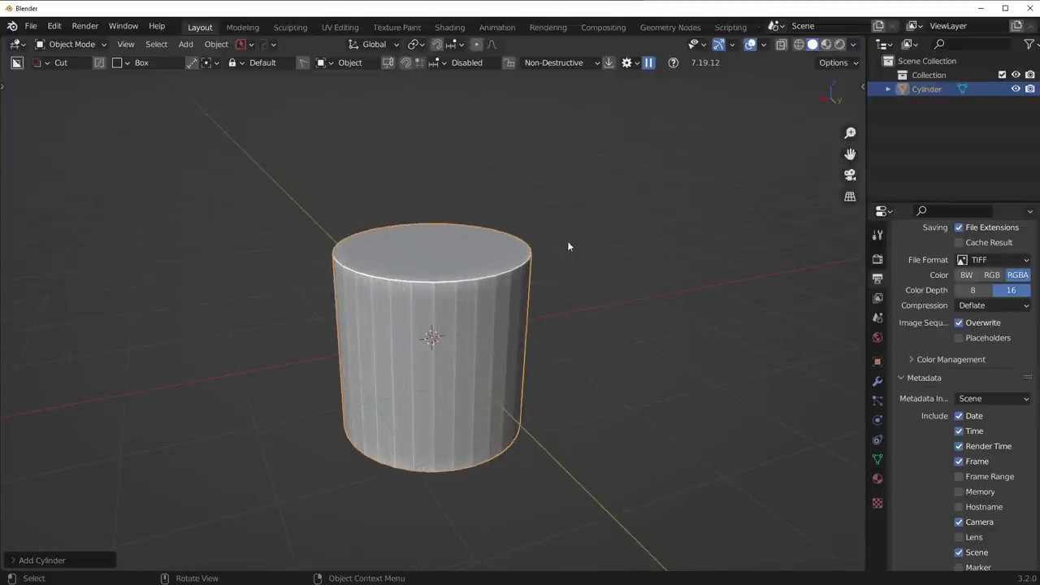
click(854, 45)
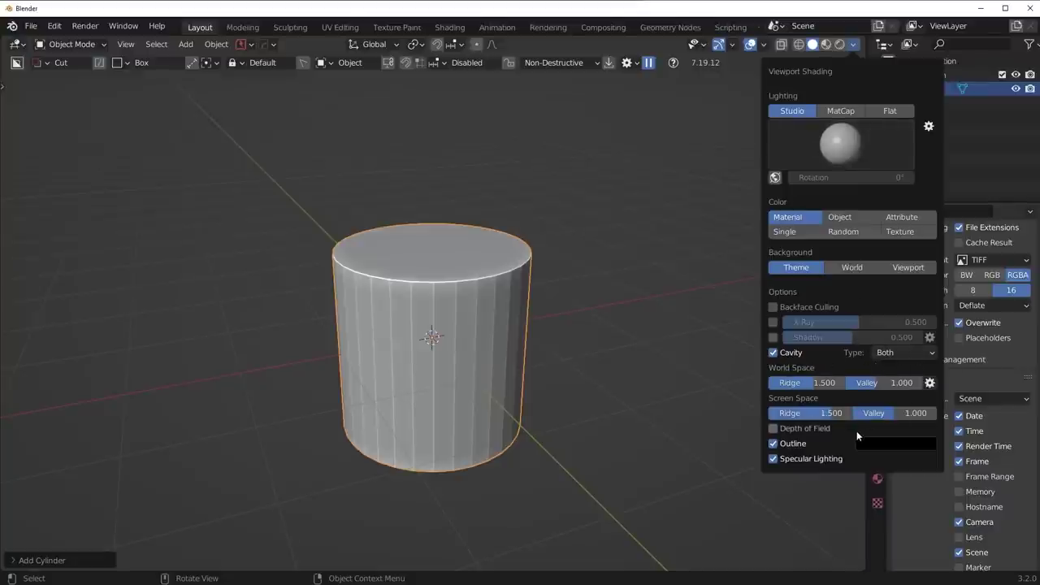
click(852, 45)
click(838, 144)
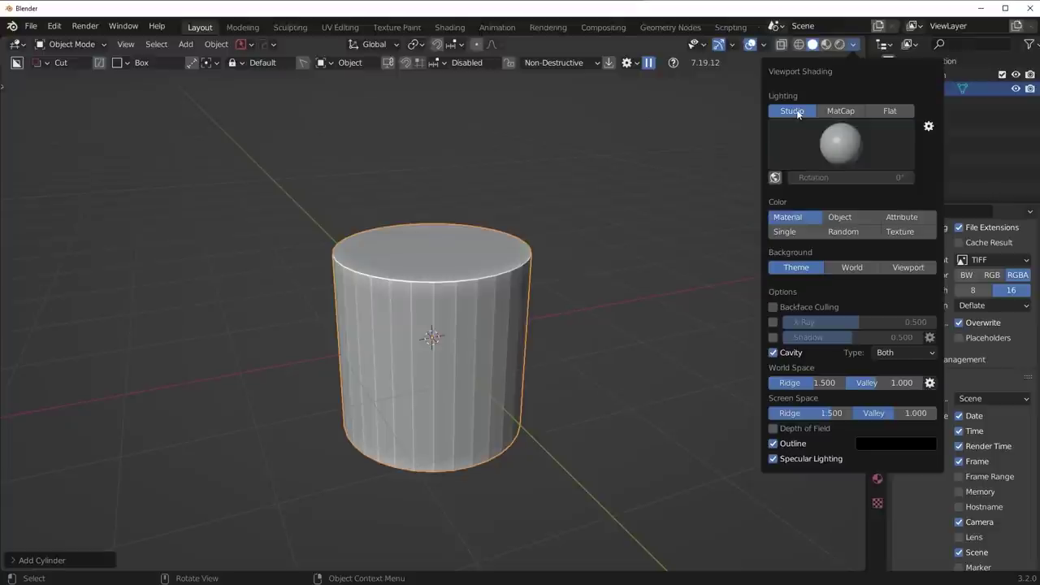
click(804, 141)
click(722, 194)
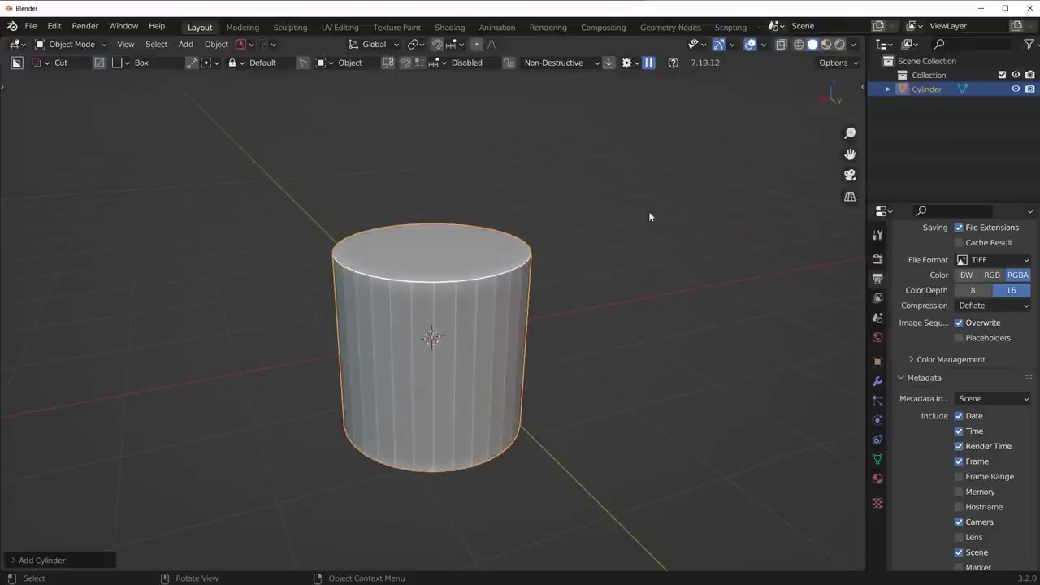
Set the new cylinder's vertex count to 100.
click(60, 560)
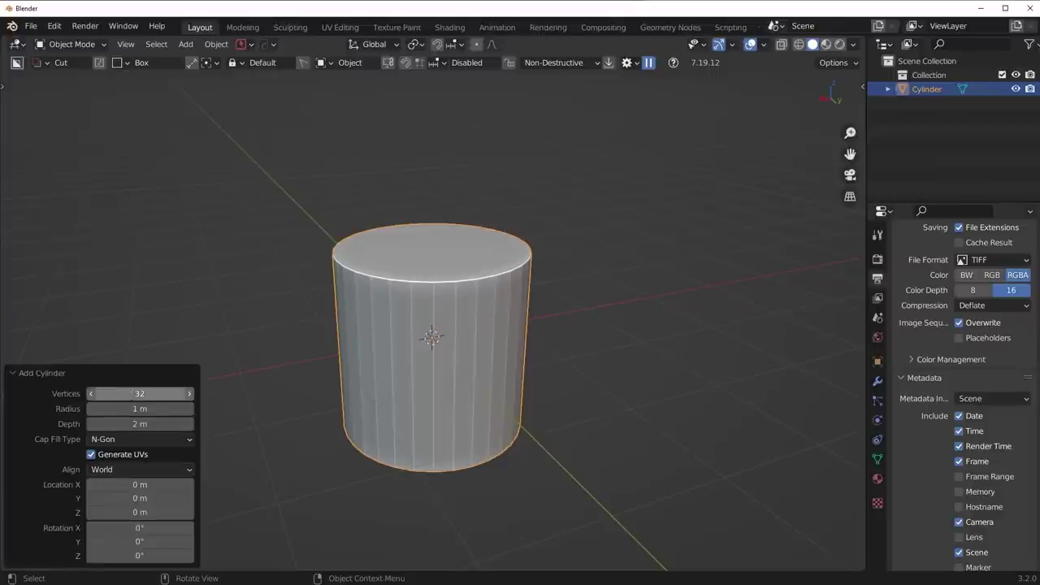
click(135, 394)
text(100)
key(Return)
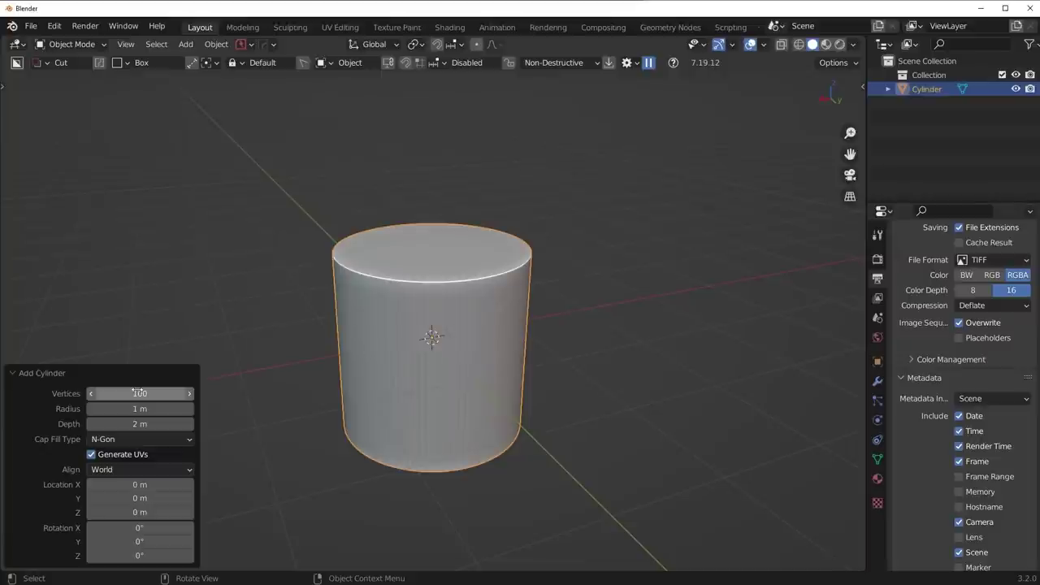
Apply the Hops sharpen operation to the cylinder in Ssharp mode with 30° sharpness and a 60° auto smooth angle.
middle_drag(640, 247, 604, 259)
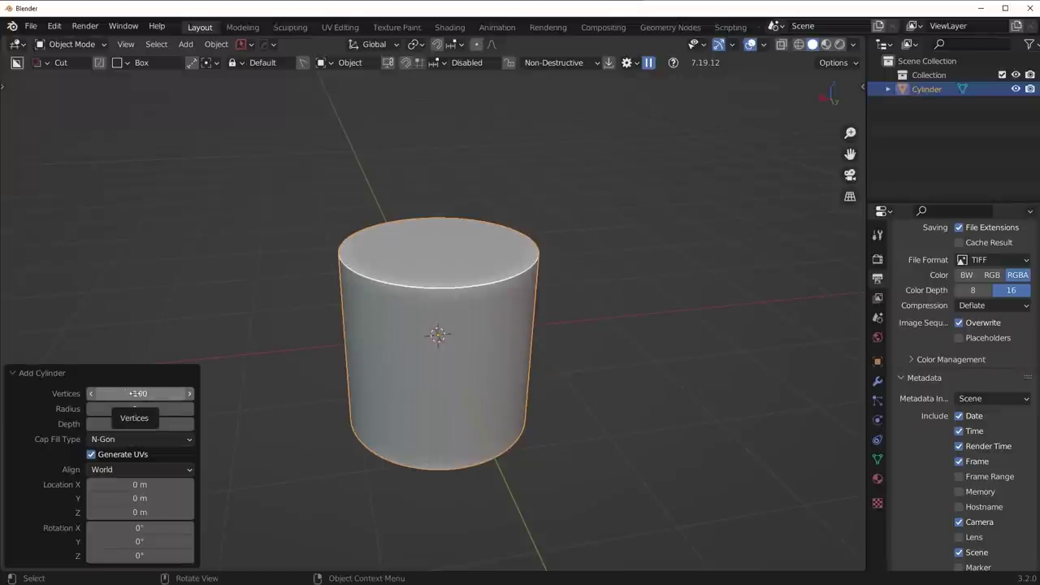
middle_drag(514, 363, 544, 364)
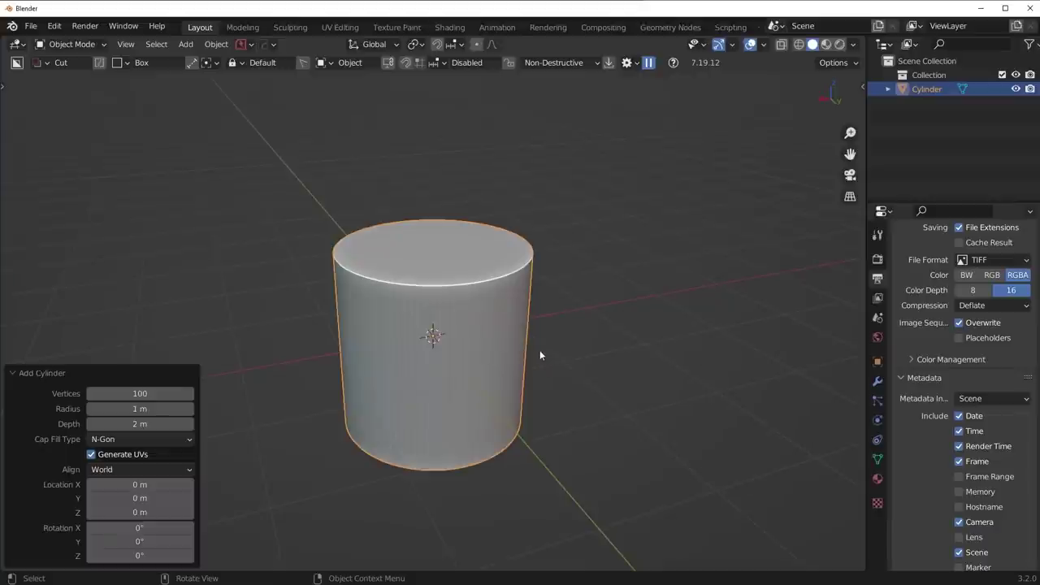
middle_drag(399, 336, 355, 322)
key(q)
click(531, 311)
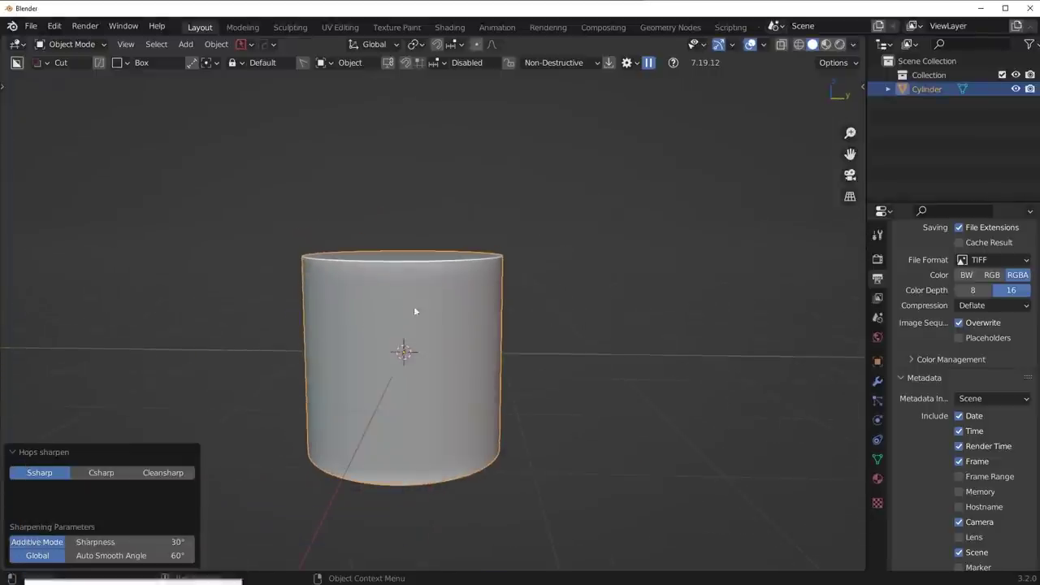
Add one horizontal loop cut around the middle of the cylinder's wall and bevel it to a width of about 0.647 m.
middle_drag(436, 297, 441, 299)
key(Tab)
click(455, 399)
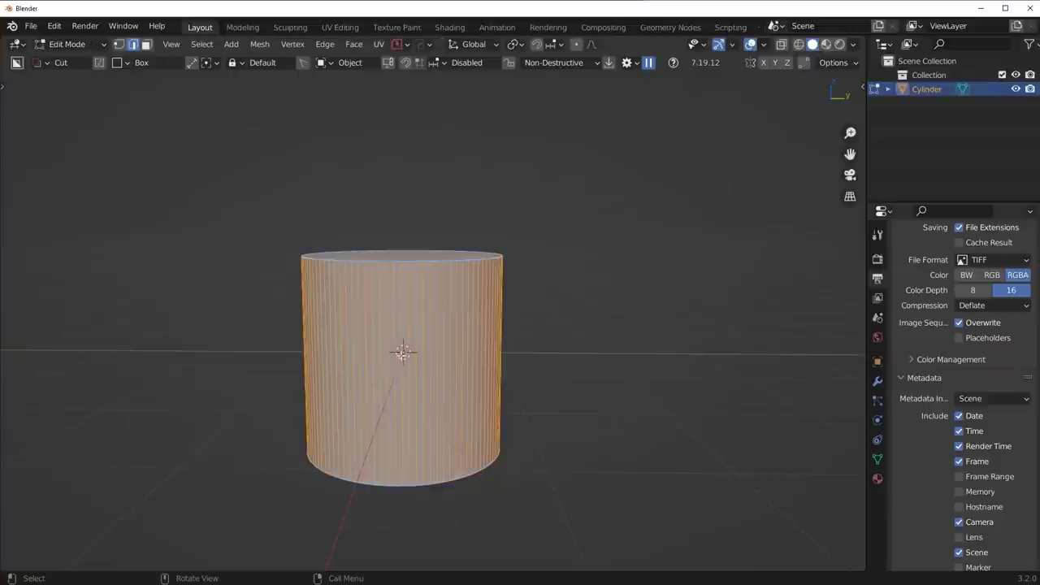
key(ctrl+r)
click(396, 354)
key(ctrl+b)
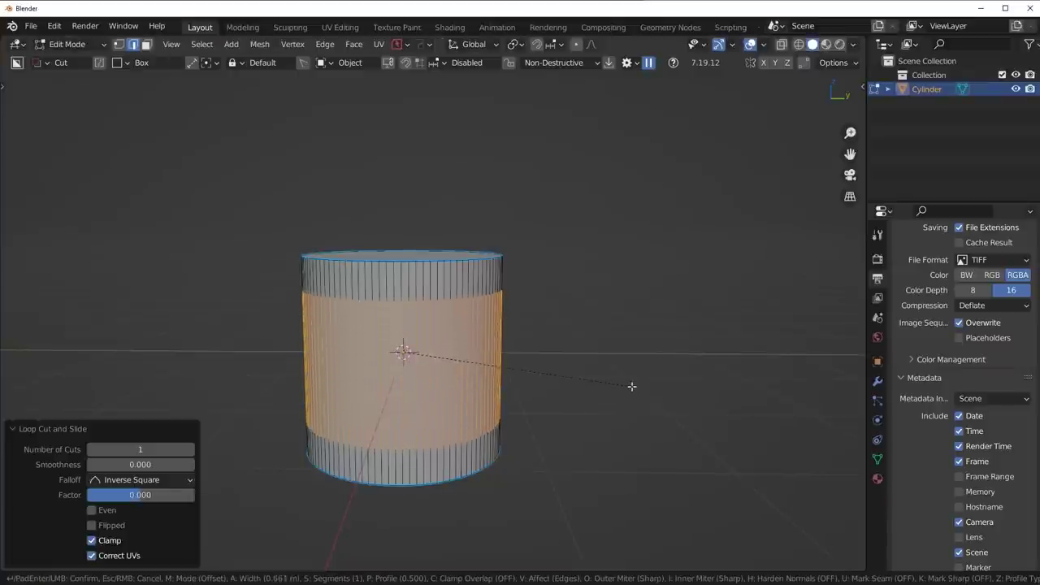
click(594, 379)
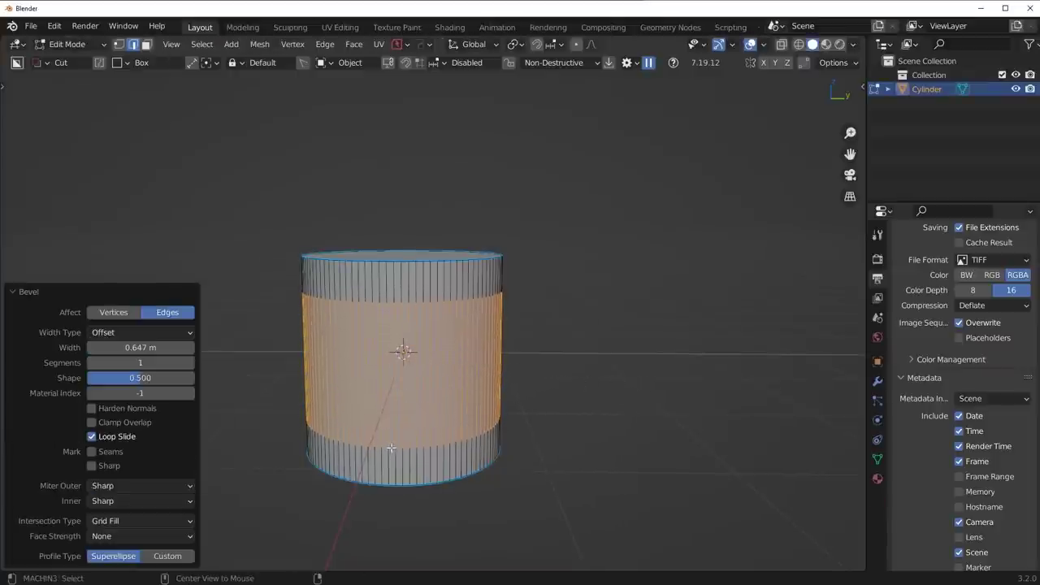
Bevel the upper and lower horizontal edge loops on the cylinder's wall to a width of about 0.0735 m.
alt+click(391, 447)
alt+shift+click(397, 302)
key(ctrl+b)
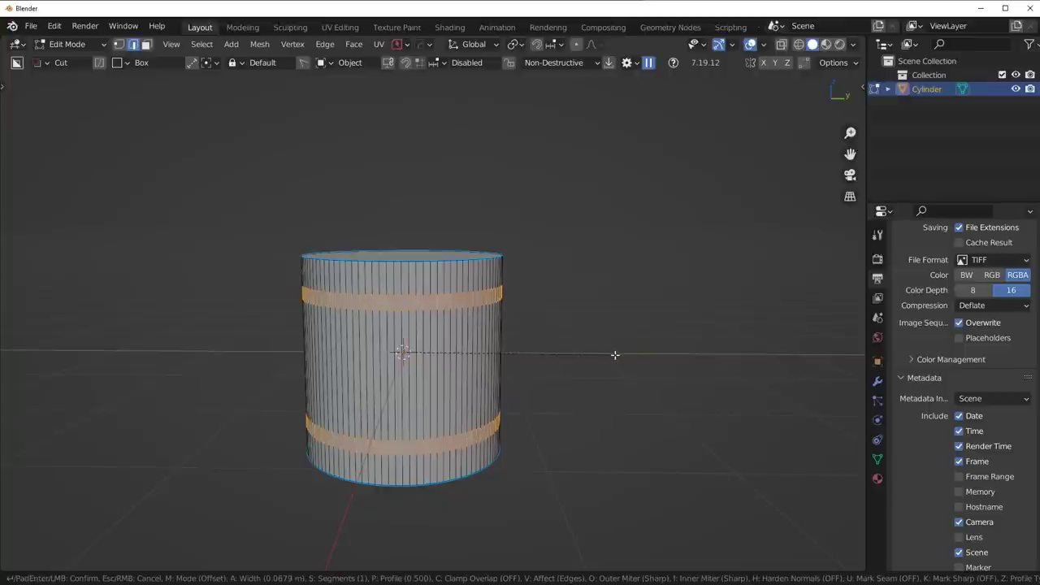
click(620, 353)
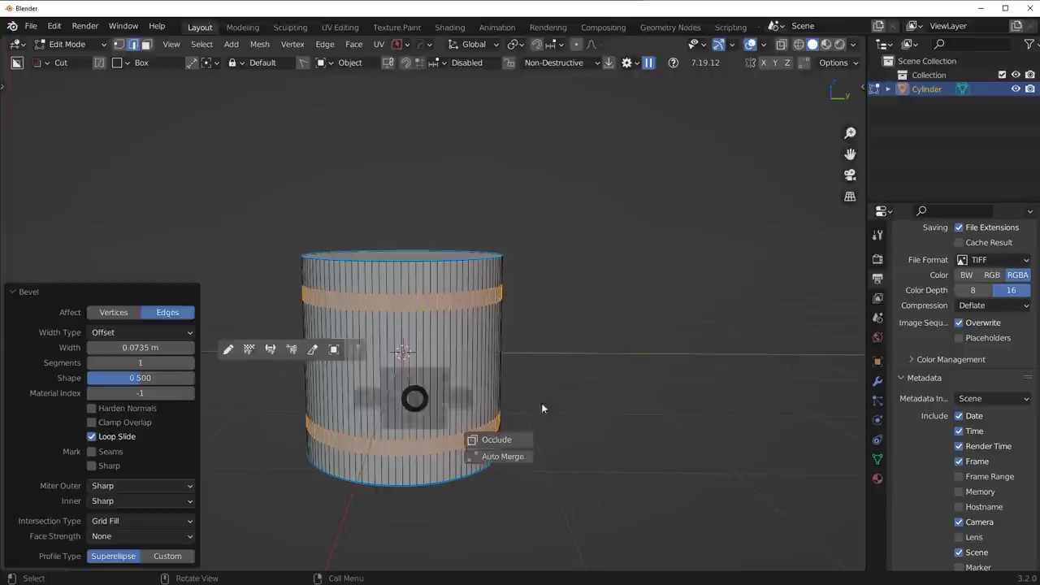
Scale the middle face band outward by about 1.195 in X and Y, and shorten it along Z.
alt+click(466, 376)
middle_drag(466, 375, 527, 416)
key(s)
key(shift+z)
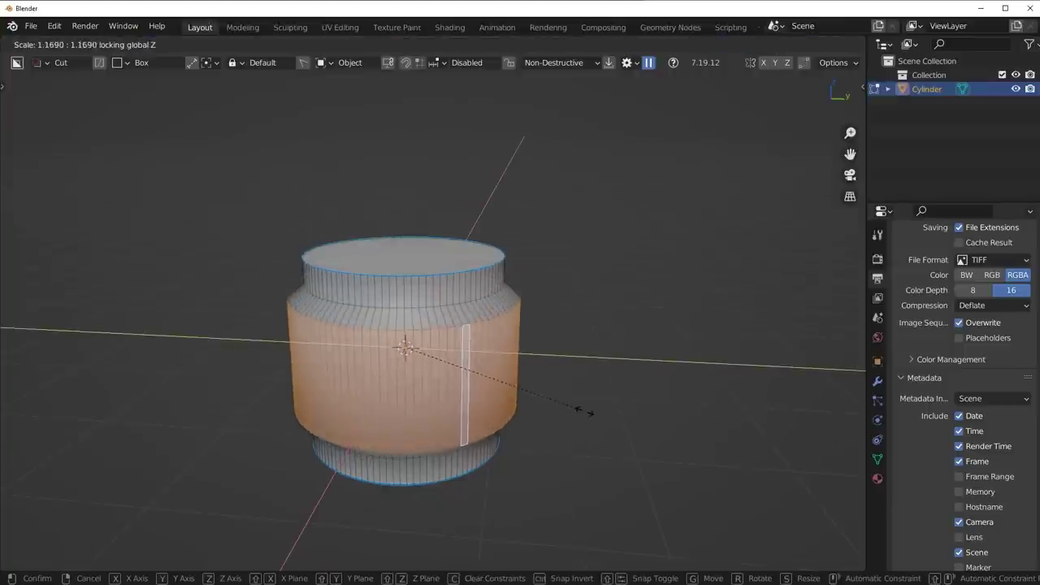
click(589, 411)
key(s)
key(z)
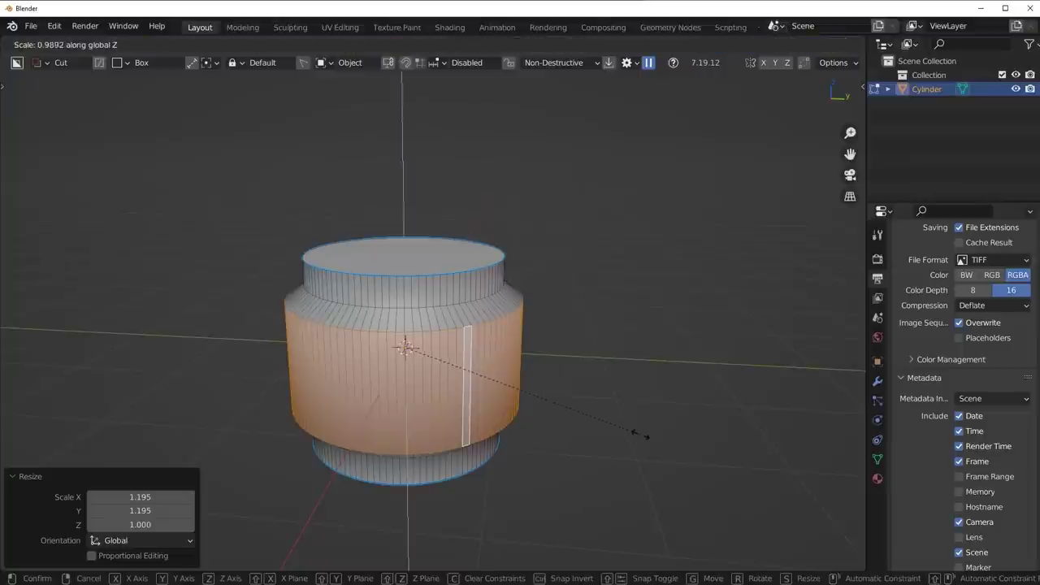
click(575, 417)
Raise the cylinder's top face along the Z axis to lengthen the neck above the bulge.
alt+click(410, 459)
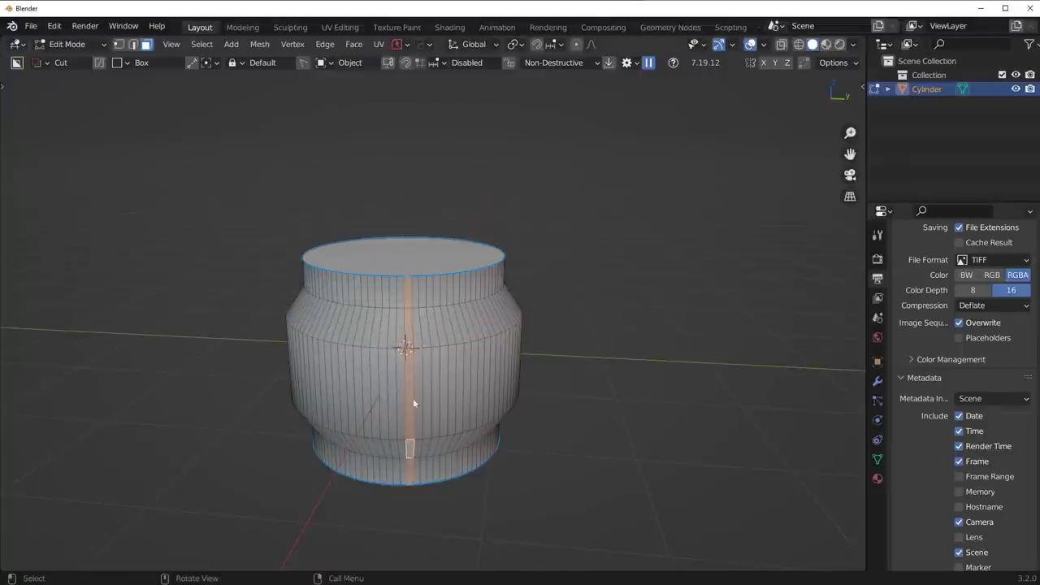
key(2)
key(Tab)
click(502, 282)
click(465, 265)
scroll(458, 384, down, 2)
key(g)
key(z)
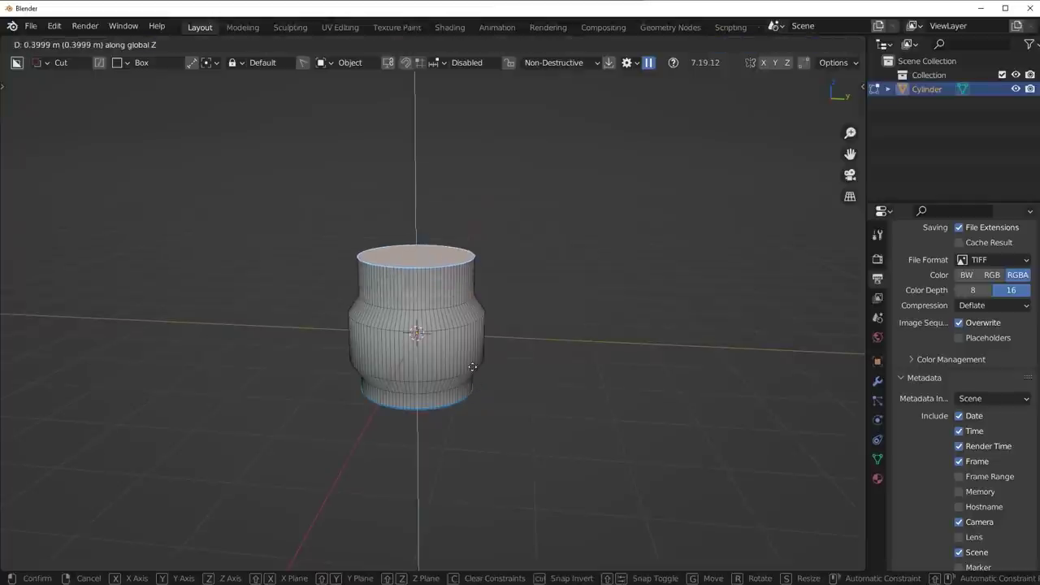
click(464, 355)
Mirror the mesh vertically in edit mode, copying the taller upper half onto the bottom.
key(alt+x)
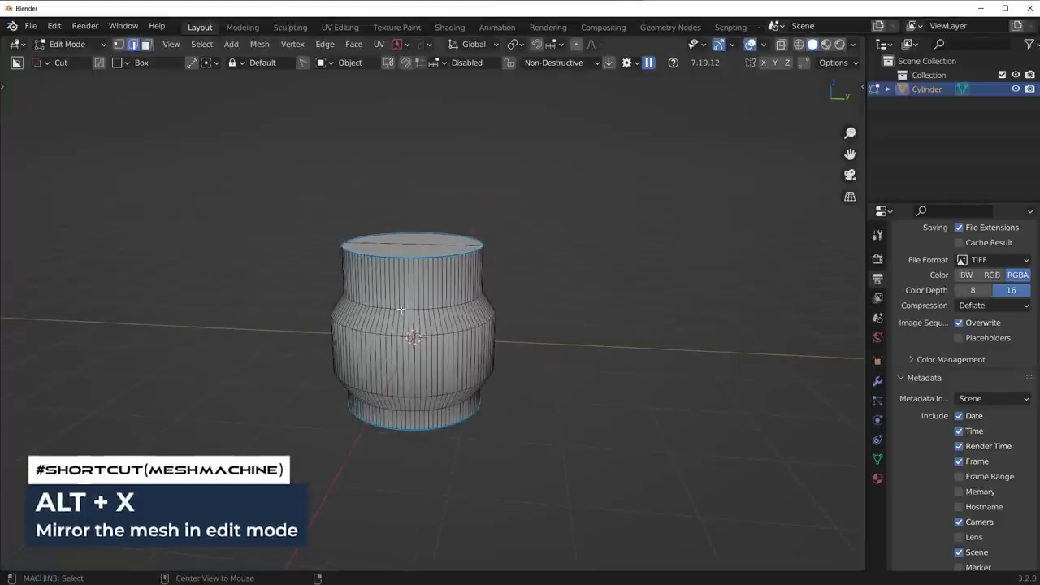
scroll(415, 480, up, 3)
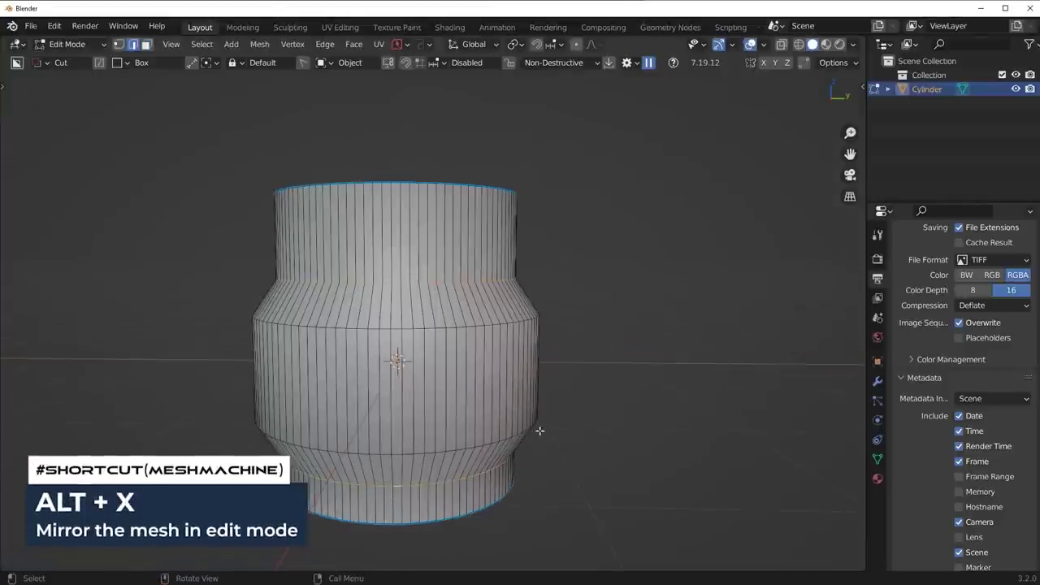
scroll(548, 324, down, 3)
scroll(407, 464, up, 3)
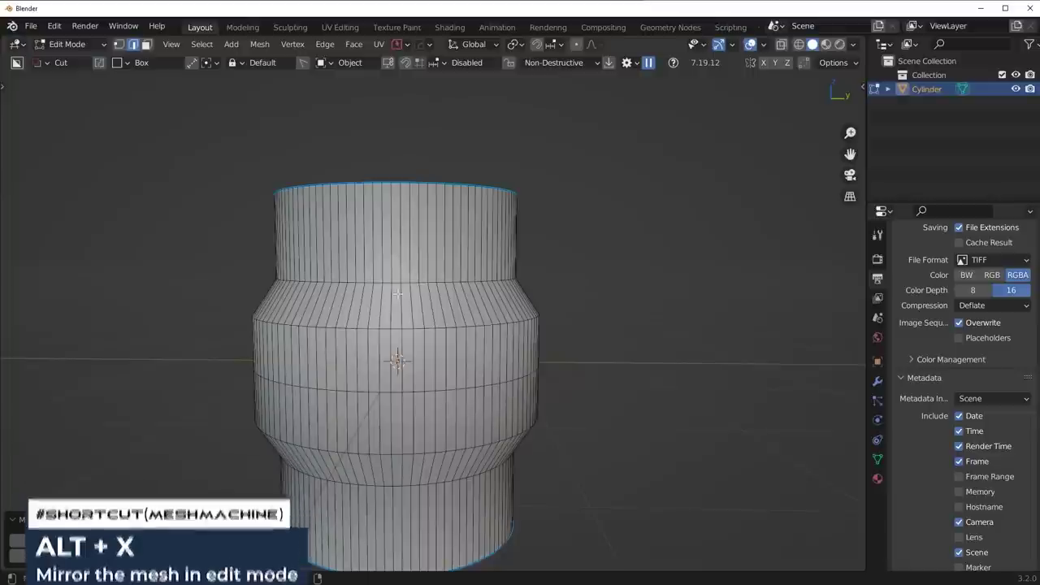
Scale the two edge loops where the necks meet the slopes apart along Z by about 1.236.
alt+click(399, 486)
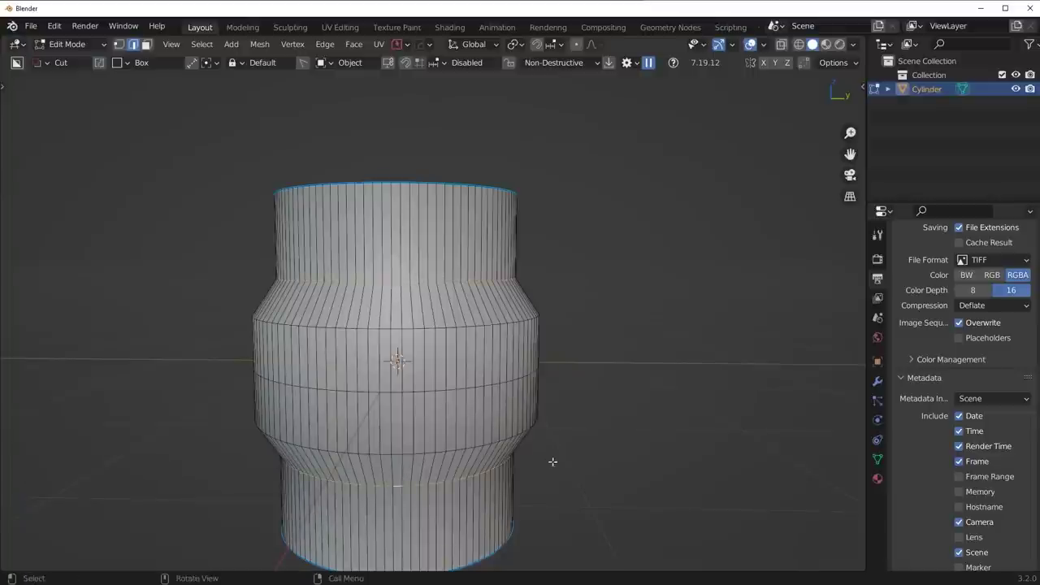
key(s)
key(z)
click(602, 461)
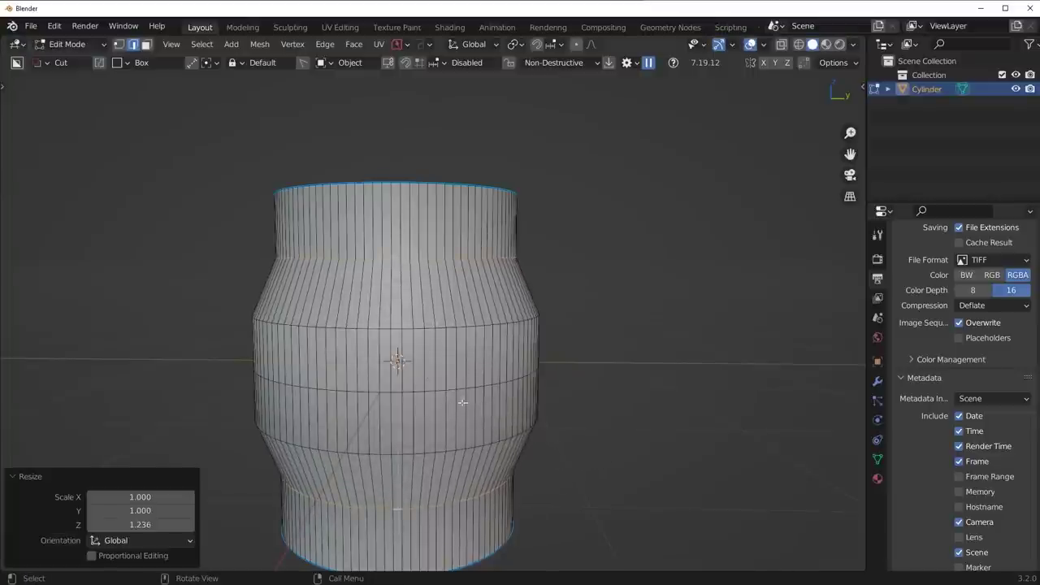
Scale the two edge loops bordering the bulge's widest band apart along Z by about 1.377.
alt+click(398, 455)
alt+shift+click(397, 329)
key(s)
key(z)
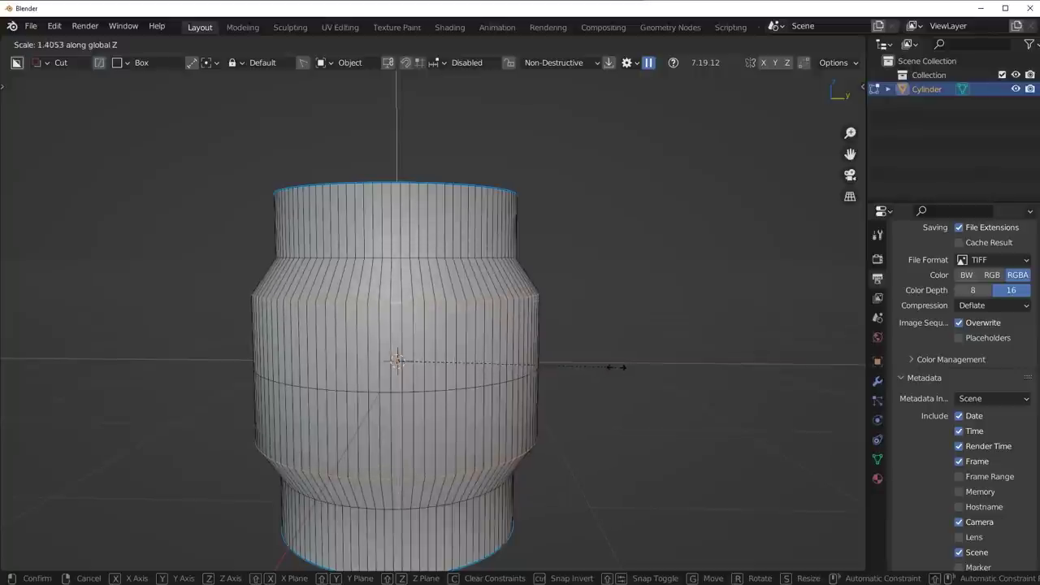
click(614, 367)
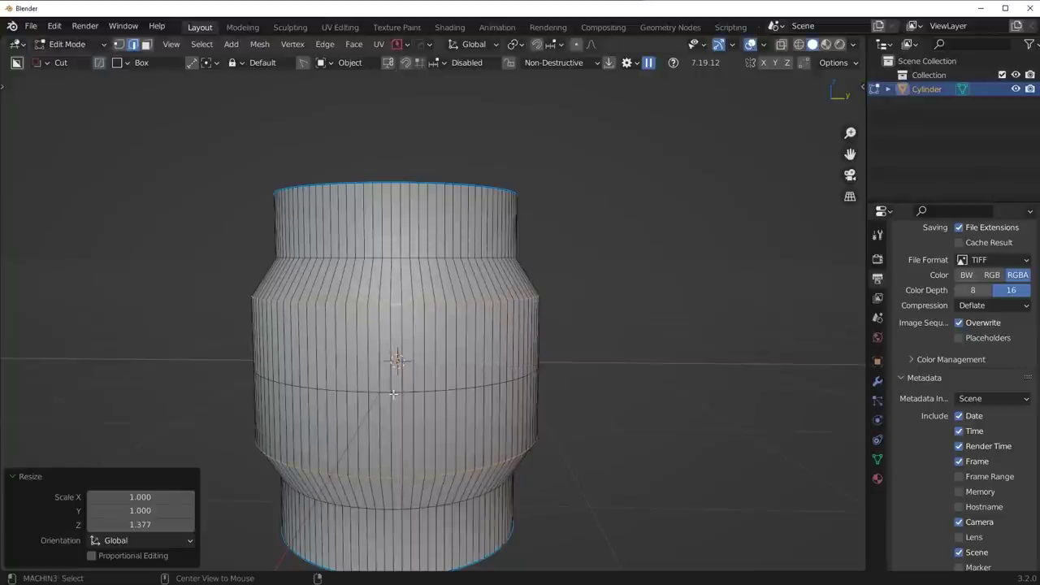
Dissolve the horizontal edge loop around the middle of the body.
key(alt+a)
middle_drag(482, 351, 539, 410)
key(ctrl+x)
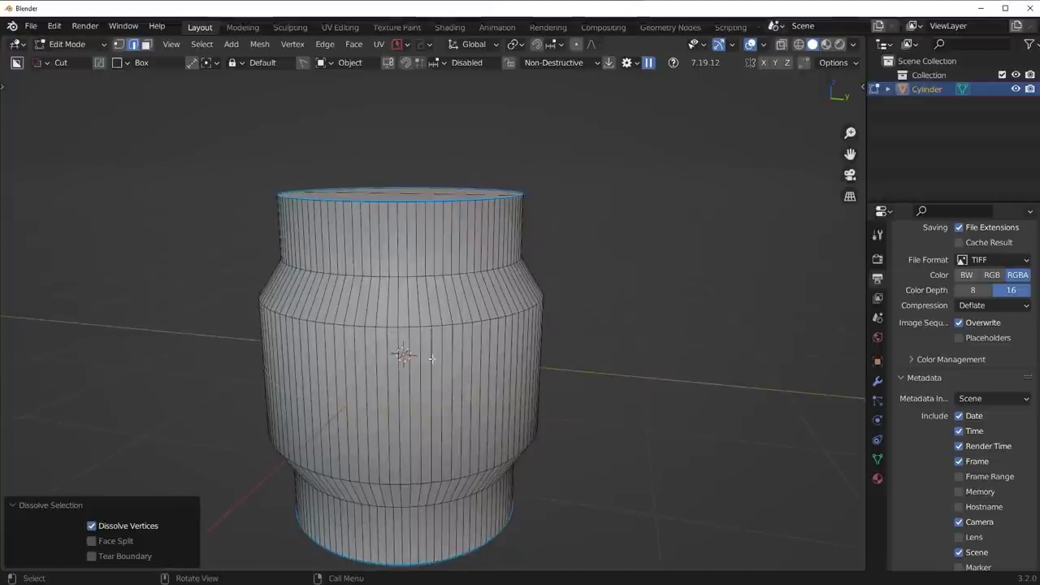
Apply HOps Sharpen to the body with 30° sharpness and 35° auto smooth.
key(Tab)
click(462, 279)
key(q)
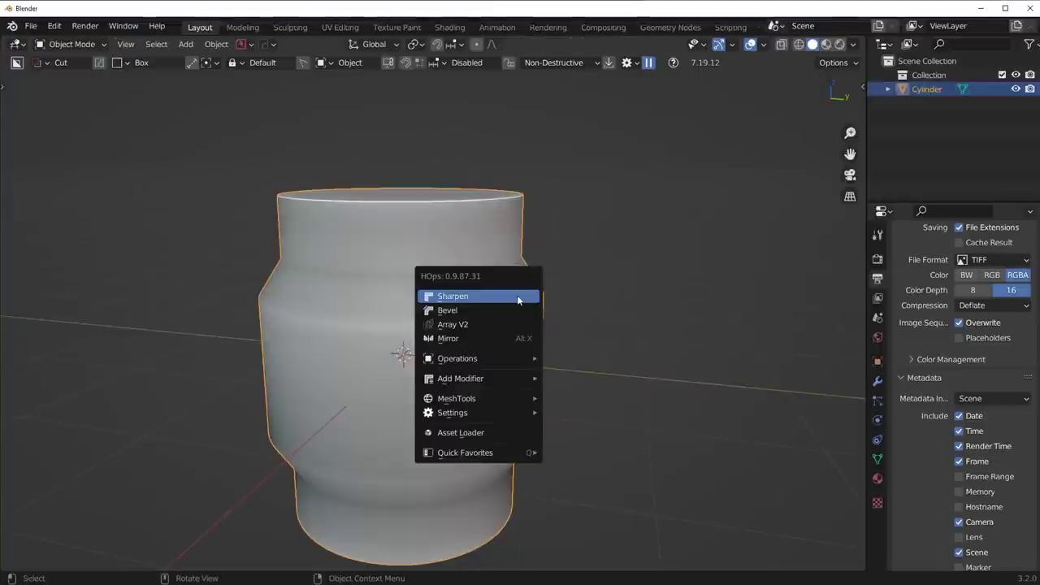
click(517, 300)
click(698, 332)
scroll(487, 363, down, 2)
middle_drag(476, 369, 494, 344)
scroll(493, 344, up, 2)
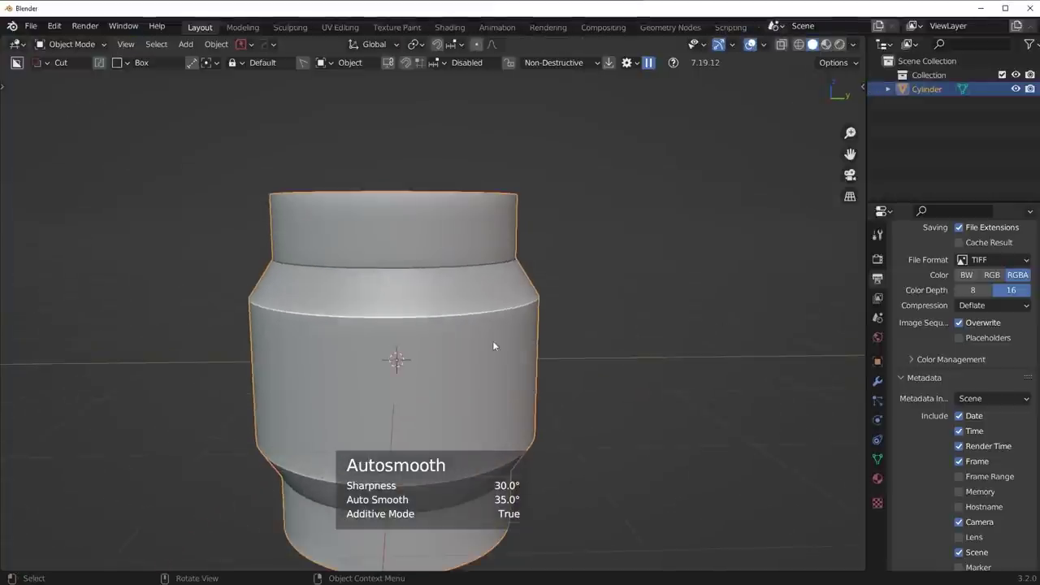
Scale the two shoulder edge loops of the bulge toward each other along Z by about 0.94.
key(Tab)
alt+click(389, 317)
shift+middle_drag(401, 459, 418, 425)
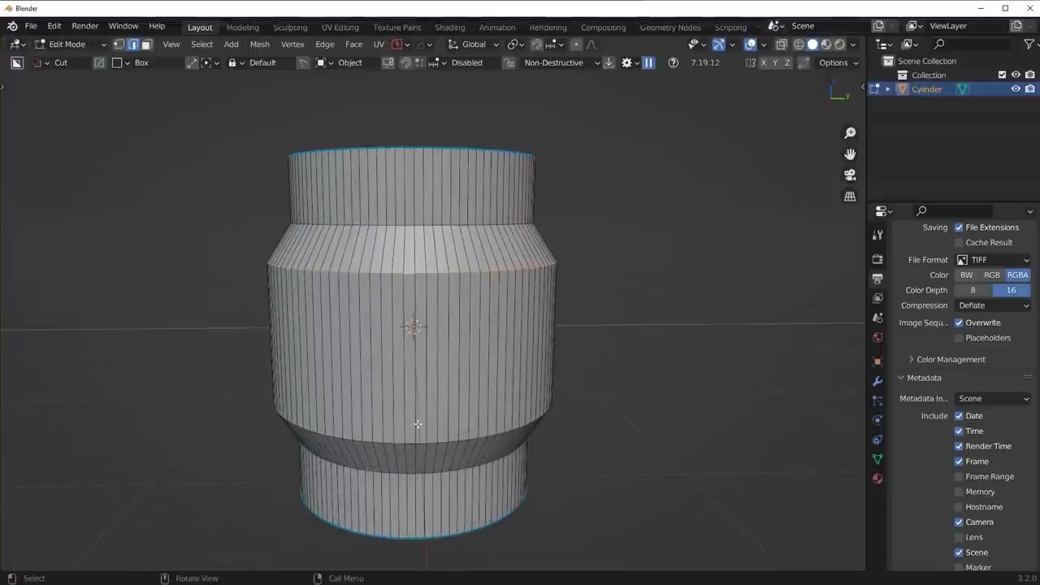
alt+shift+click(409, 442)
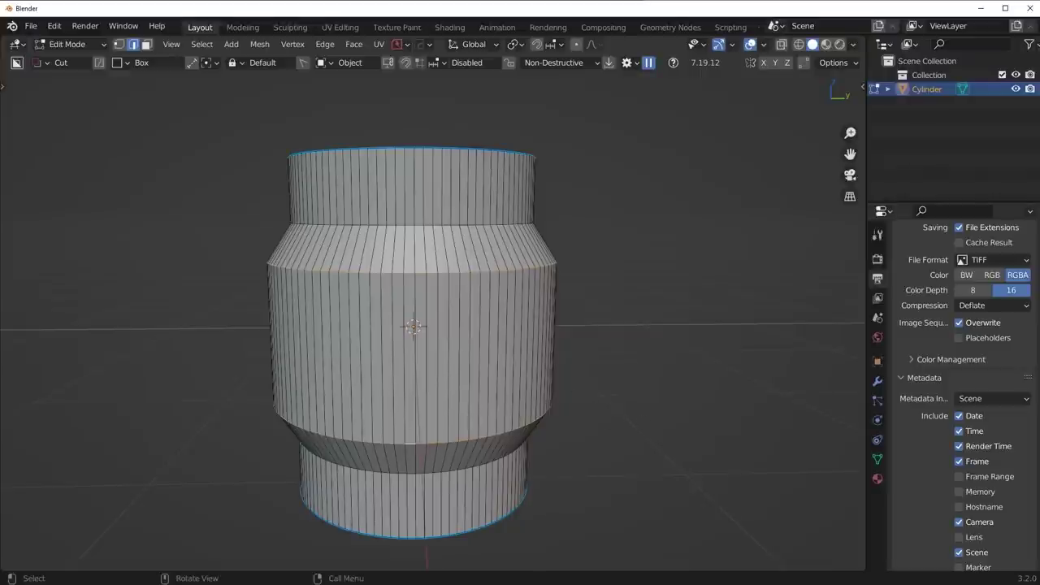
key(s)
key(z)
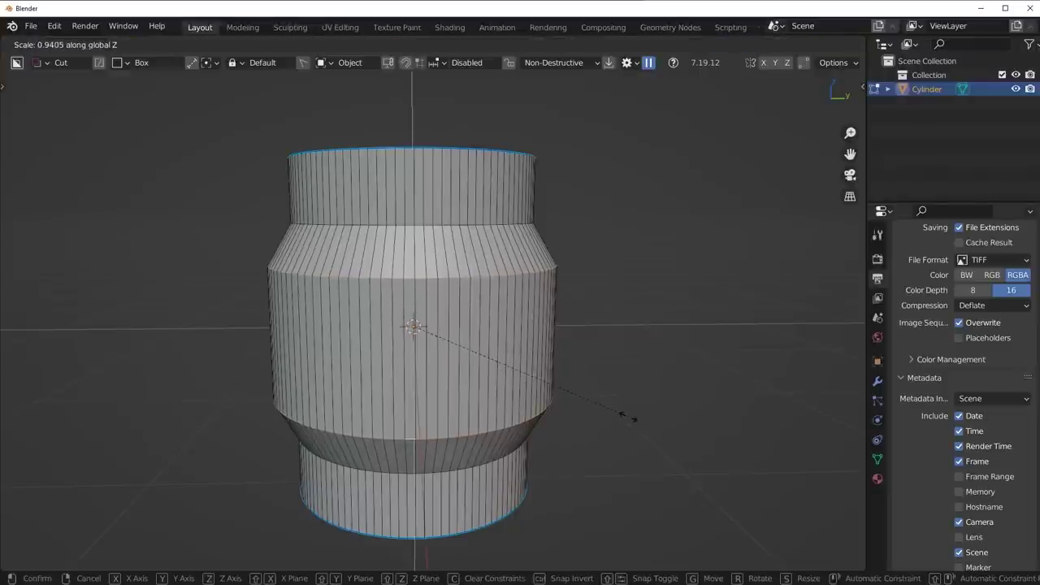
click(639, 397)
middle_drag(643, 388, 611, 388)
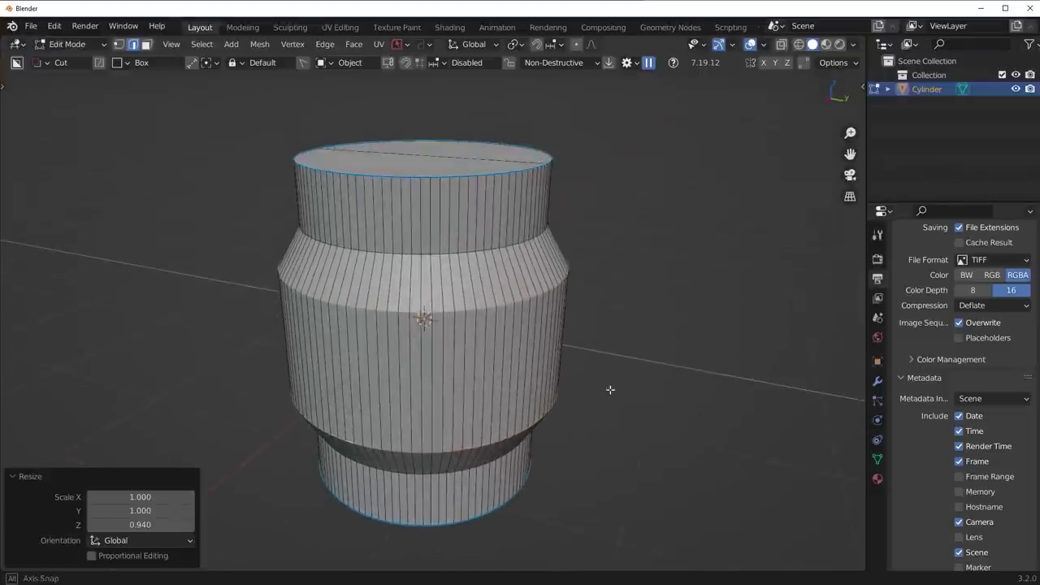
key(Tab)
scroll(550, 327, down, 3)
middle_drag(479, 238, 506, 308)
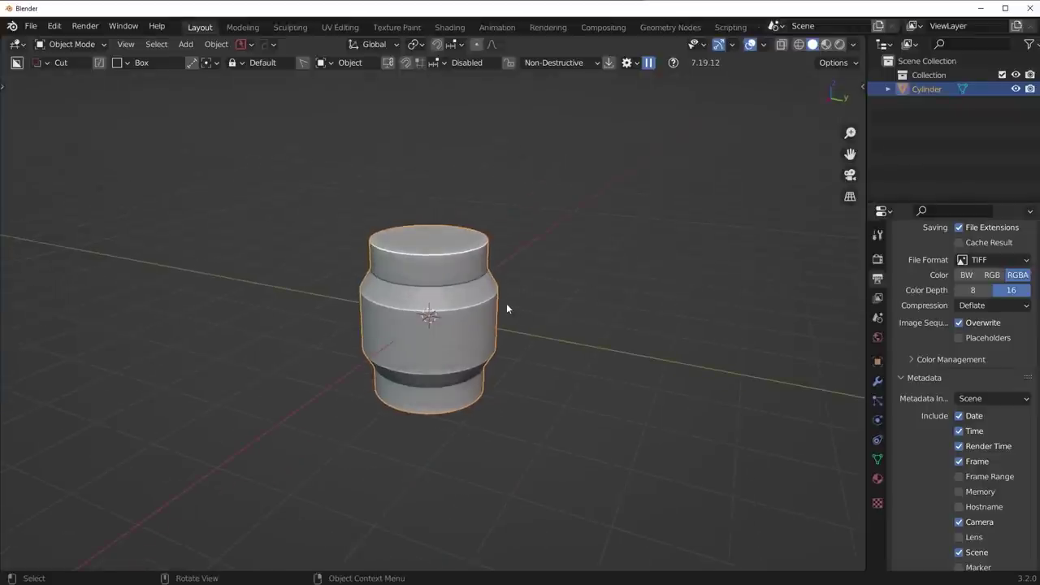
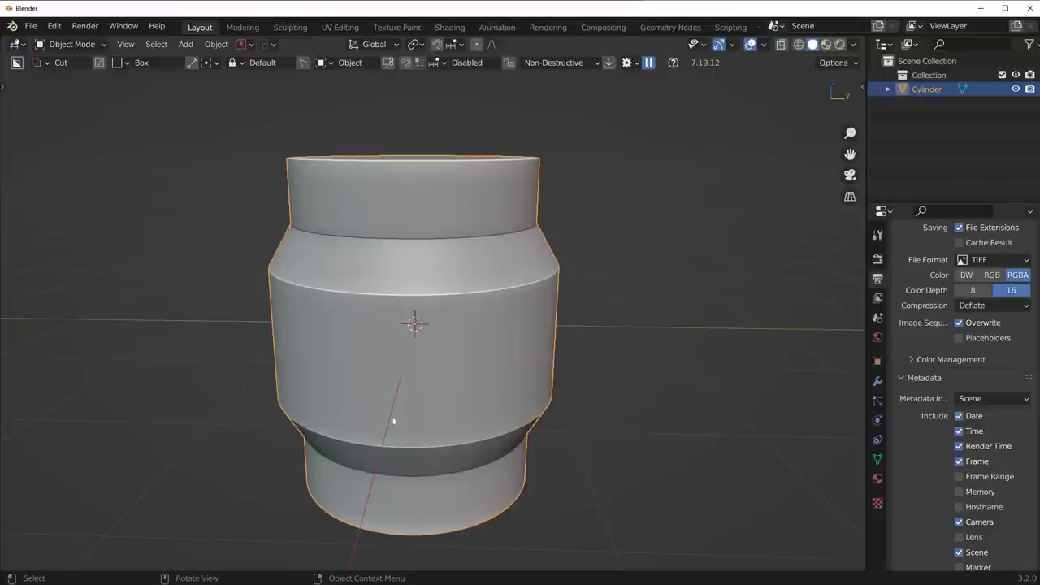
Bevel the two shoulder edge loops of the bulge with a width of about 0.123 m and 8 segments.
key(Tab)
key(ctrl+b)
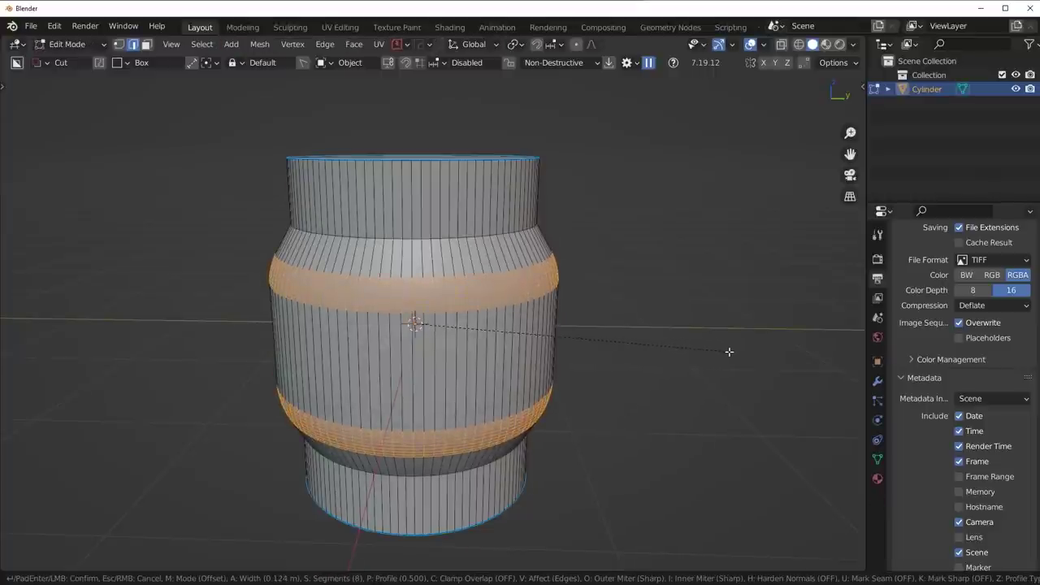
click(726, 345)
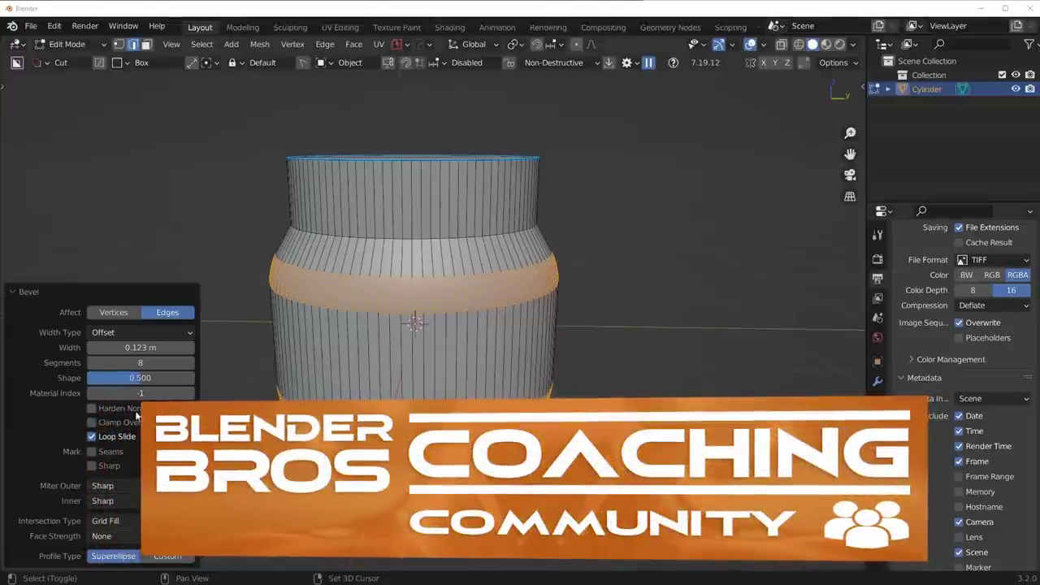
mouse_move(463, 306)
middle_down()
mouse_move(406, 313)
mouse_move(465, 310)
middle_up()
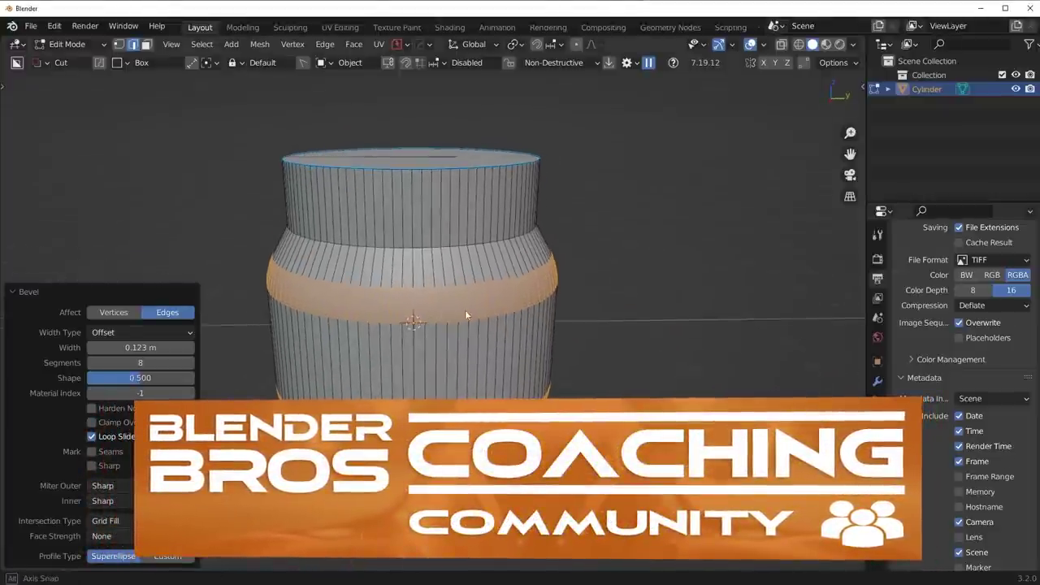
Select the two edge loops where the necks meet the slopes and bevel them about 0.07 m with 8 segments.
key(alt+a)
middle_drag(430, 409, 430, 372)
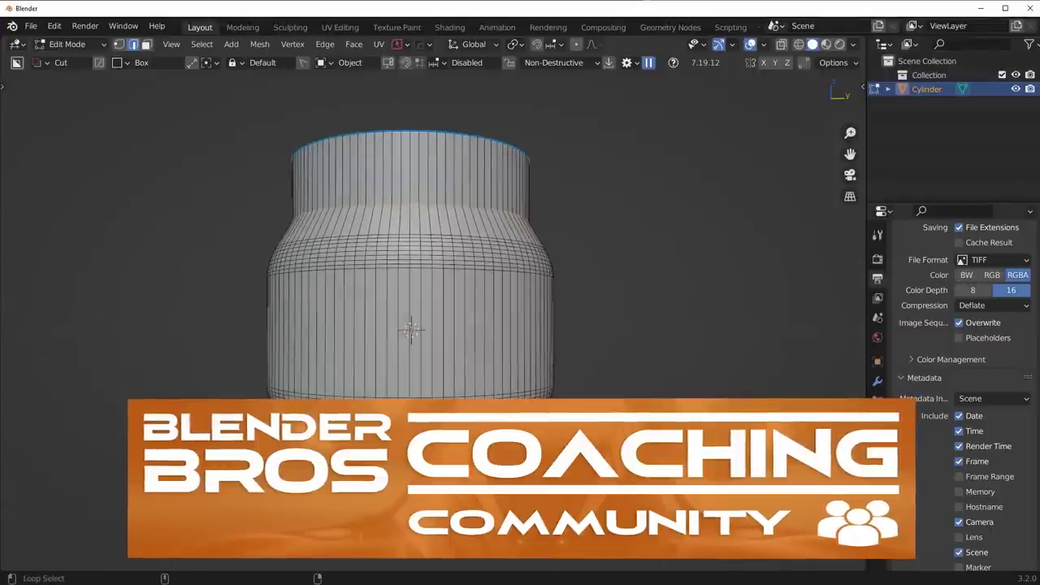
middle_drag(512, 362, 607, 377)
key(ctrl+b)
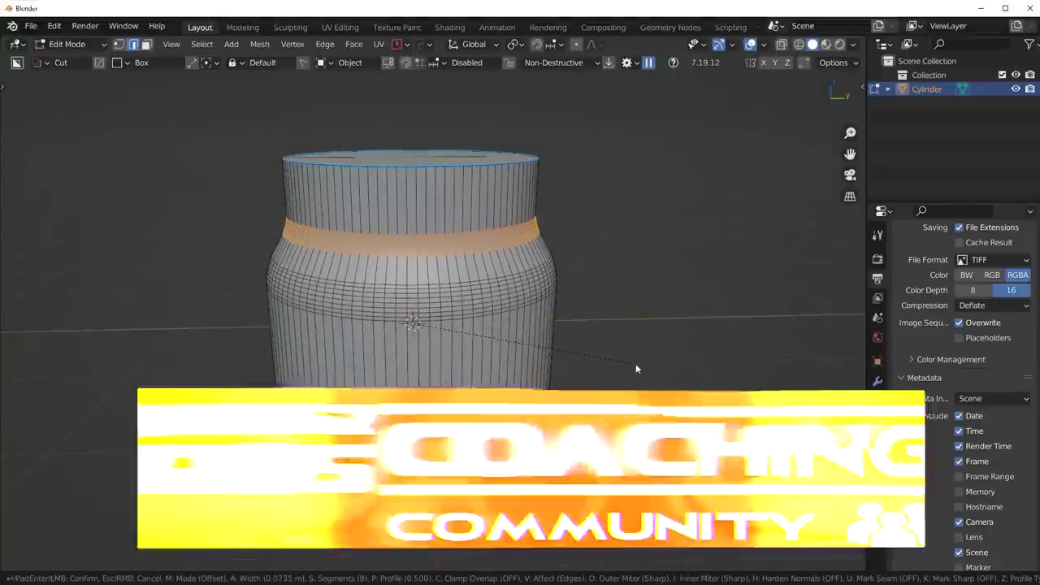
click(626, 392)
key(Tab)
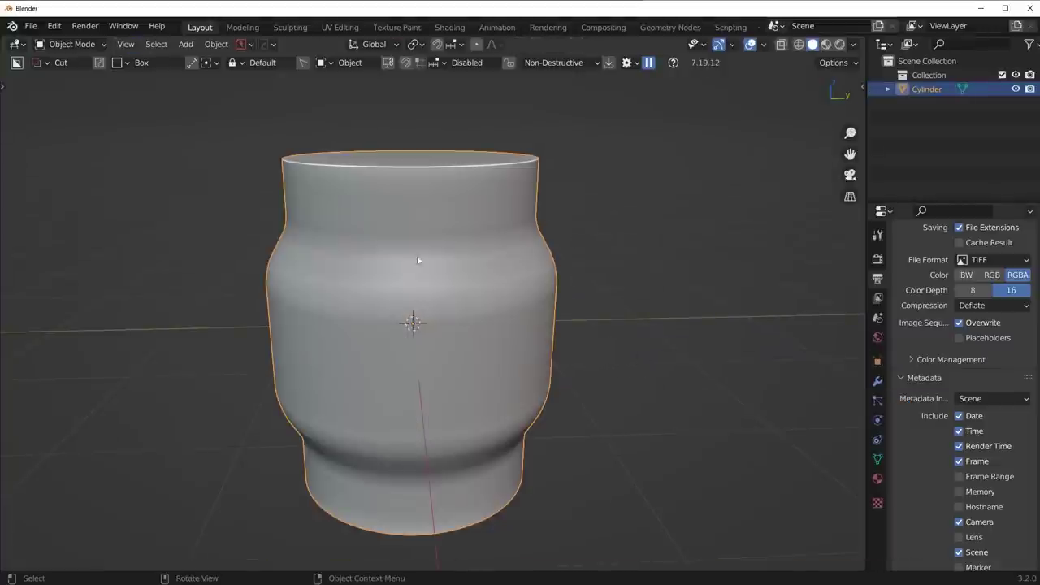
middle_drag(499, 271, 484, 298)
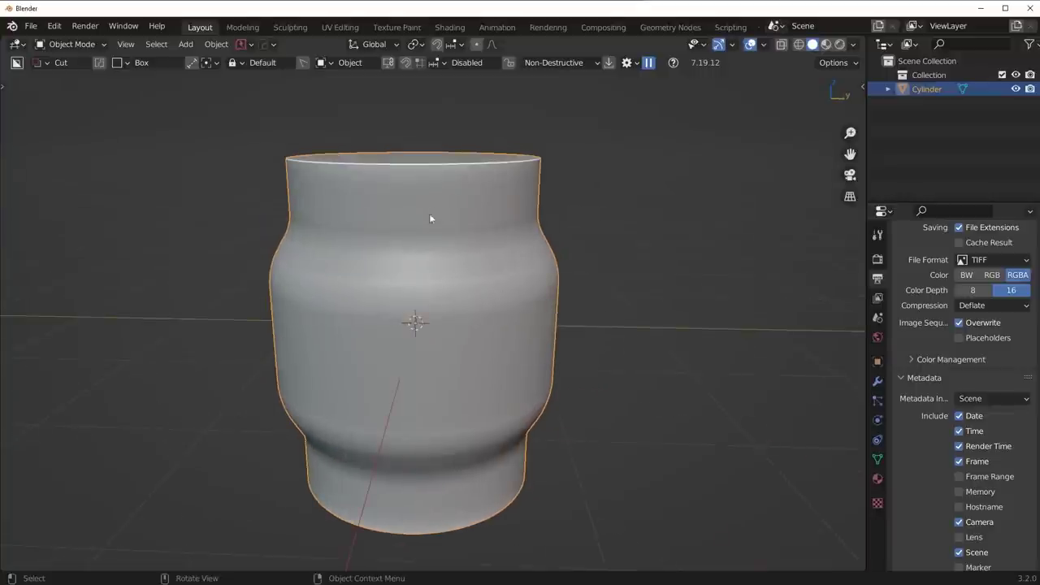
scroll(449, 156, down, 2)
scroll(398, 338, up, 2)
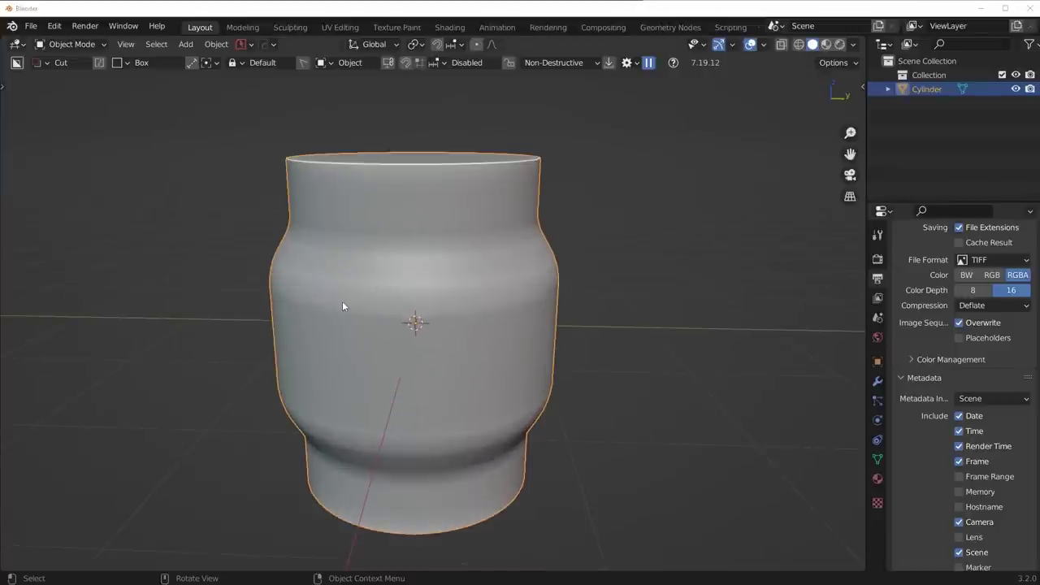
Try a wider bevel of about 0.226 m with 8 segments on the two neck edge loops.
key(Tab)
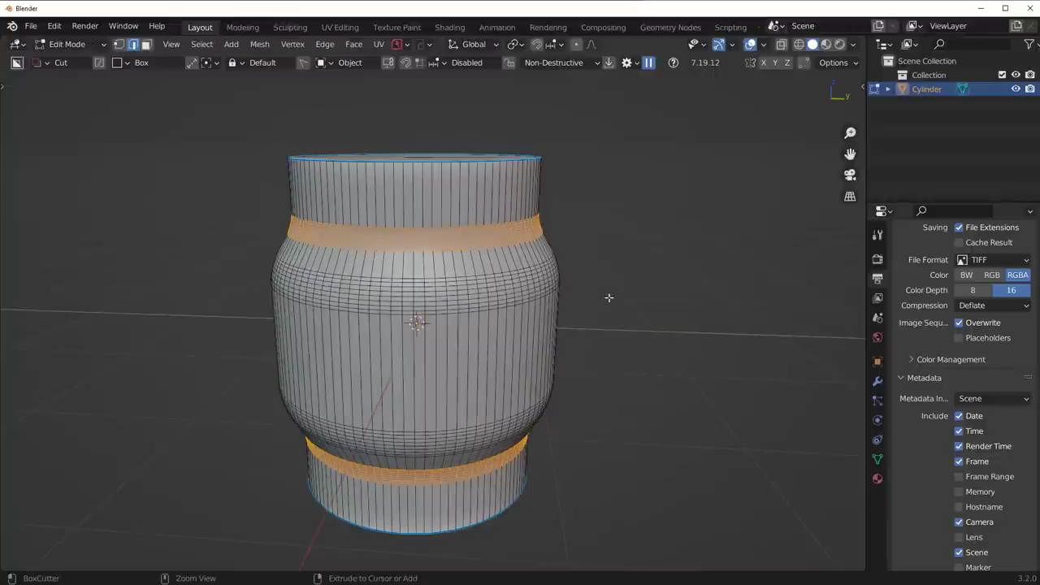
key(ctrl+b)
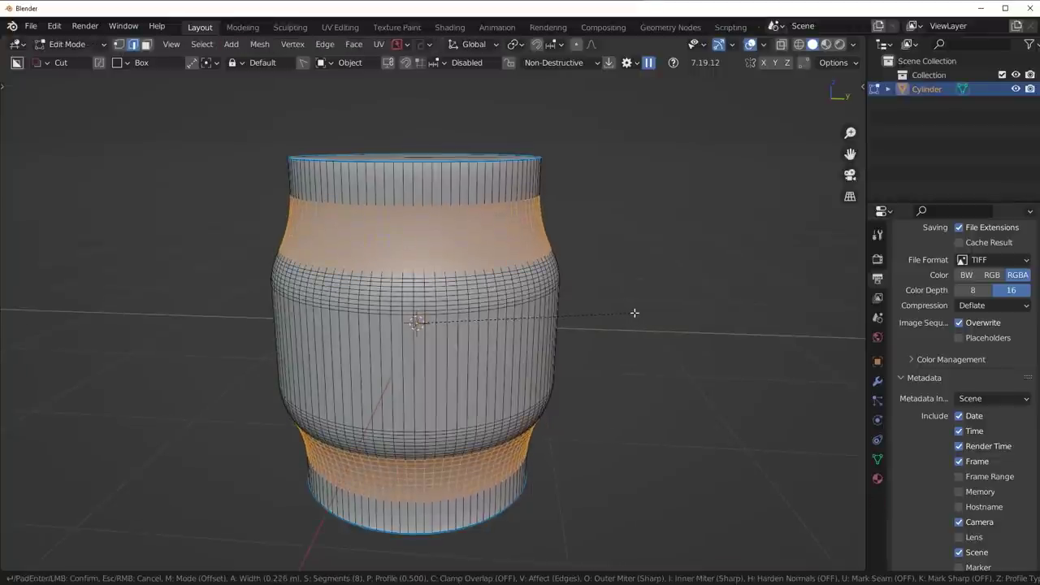
click(634, 313)
key(Tab)
scroll(439, 296, down, 2)
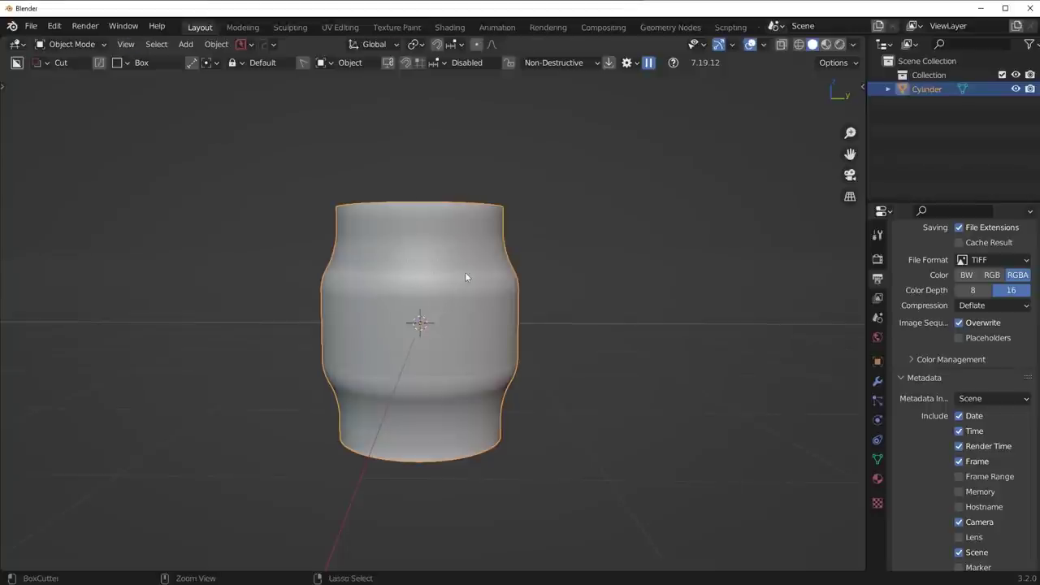
Redo the bevel on the two neck edge loops at about 0.075 m with 8 segments.
key(Tab)
key(ctrl+b)
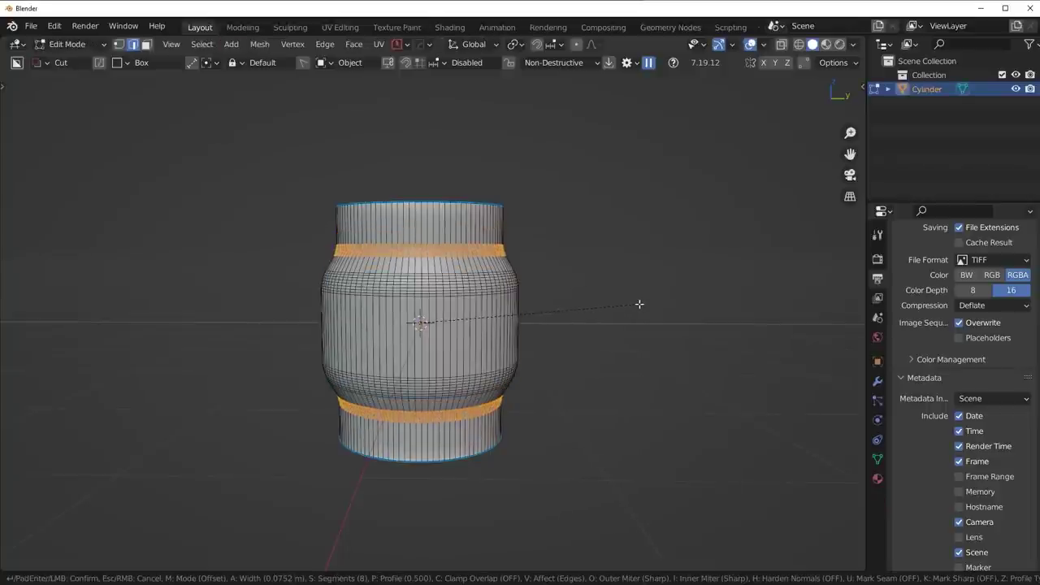
click(640, 304)
key(Tab)
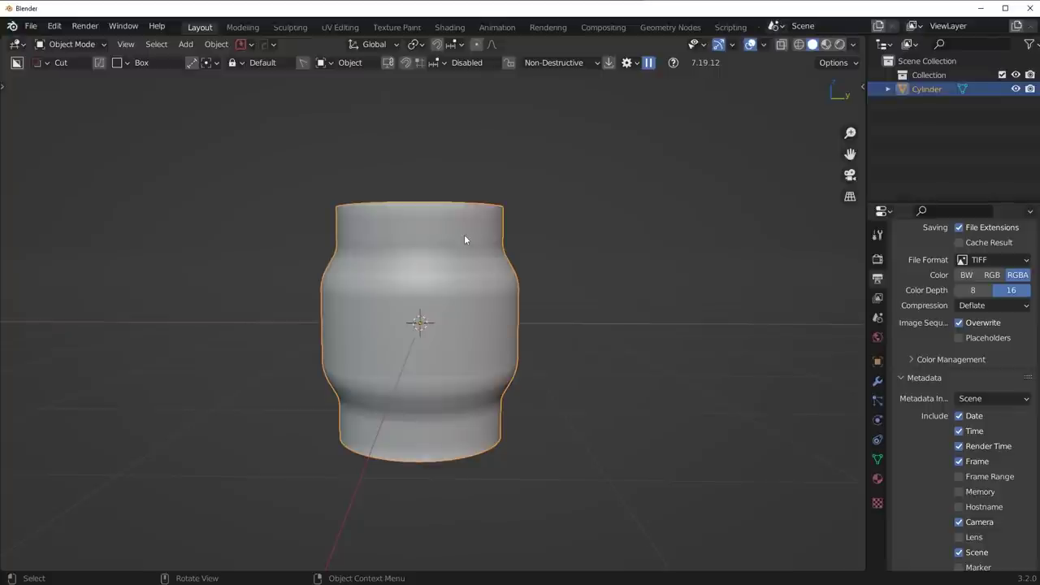
Merge the two halves of the top cap into one face and symmetrize the mesh along Z from + to -.
key(Tab)
middle_drag(460, 277, 480, 323)
click(423, 225)
shift+click(438, 202)
key(f)
key(alt+x)
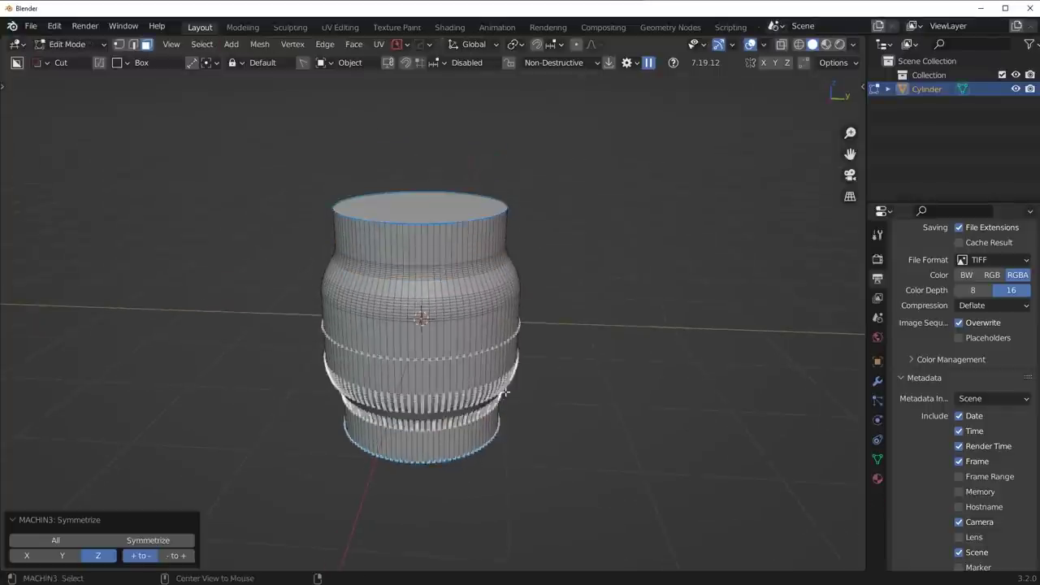
Select the top and bottom cap faces and scale them slightly apart along Z to lengthen both necks.
click(430, 209)
middle_drag(496, 366, 497, 309)
key(s)
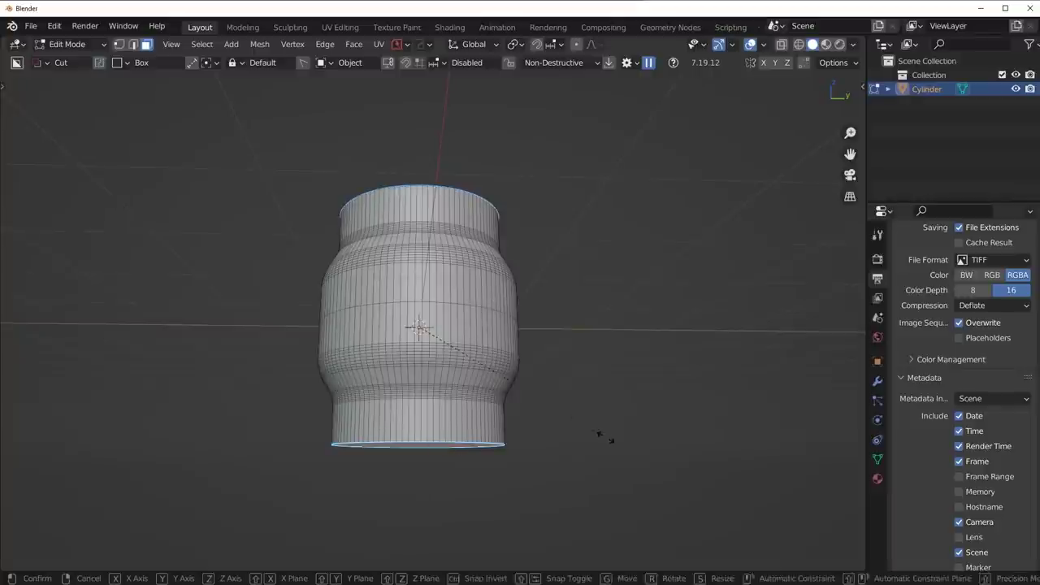
key(z)
click(651, 431)
key(Tab)
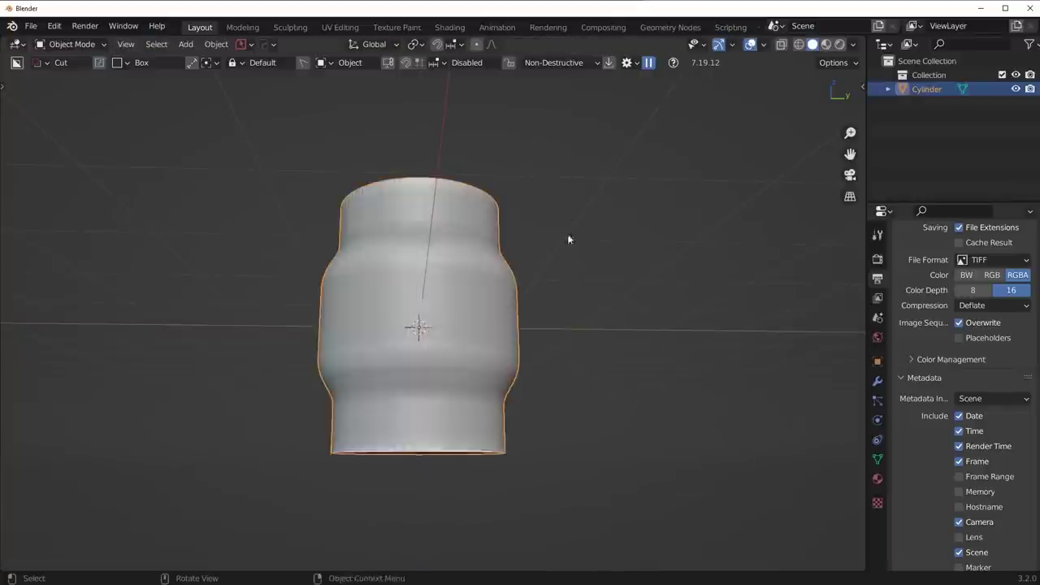
middle_drag(651, 431, 520, 311)
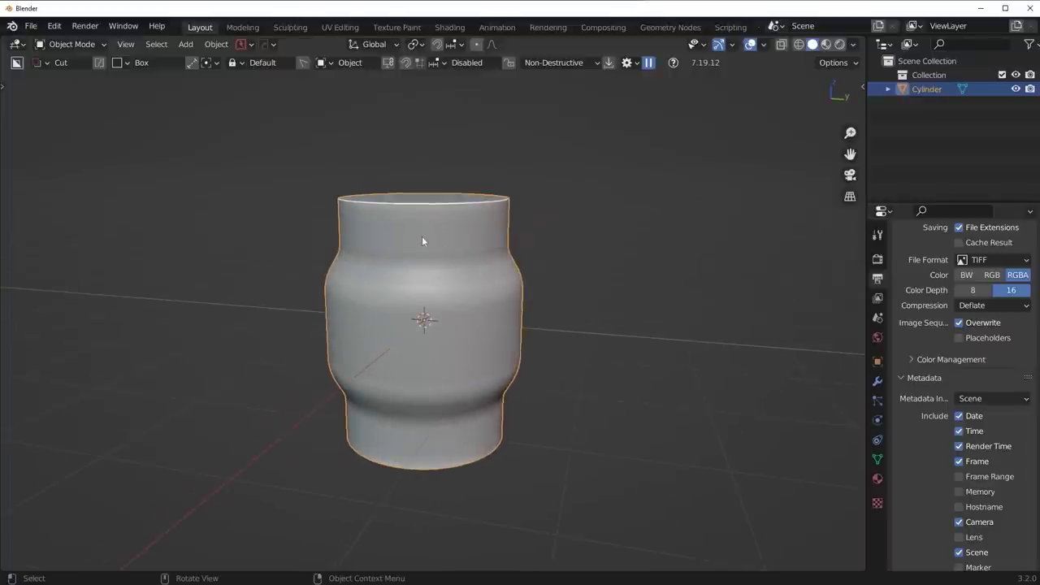
middle_drag(422, 242, 442, 327)
key(Tab)
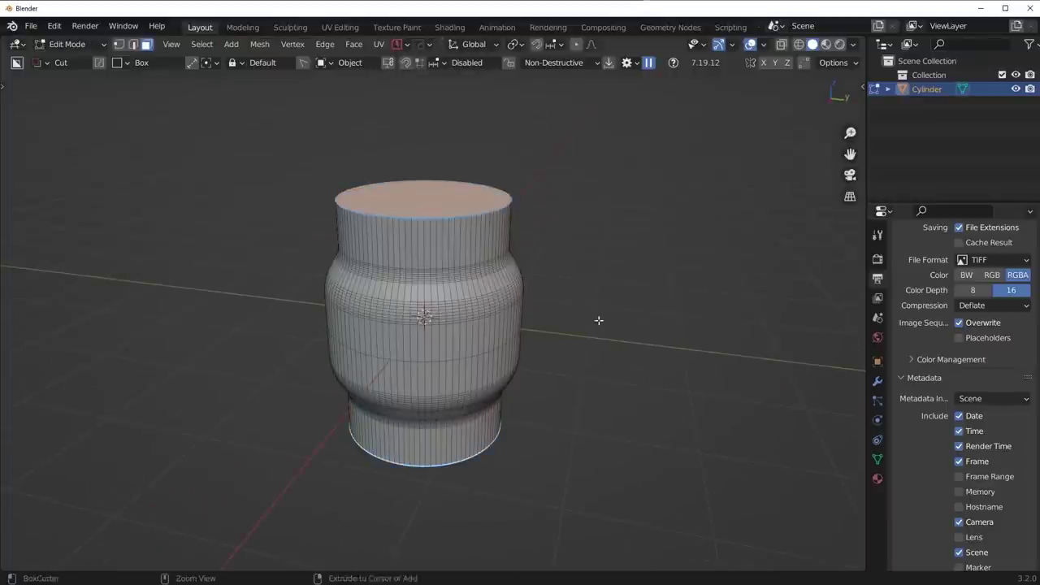
key(ctrl+b)
right_click(616, 356)
key(Tab)
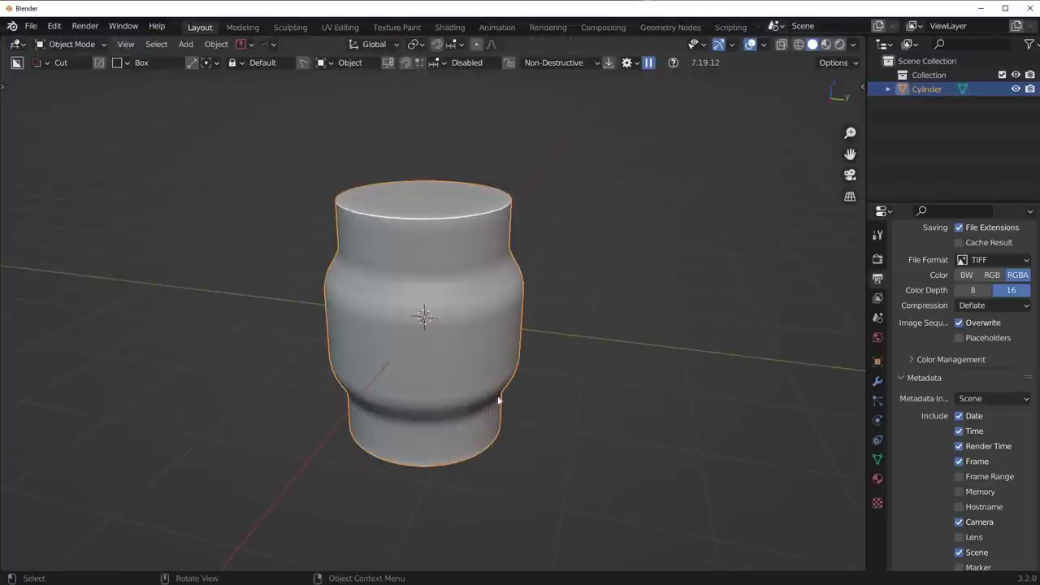
middle_drag(499, 400, 536, 365)
key(KP_3)
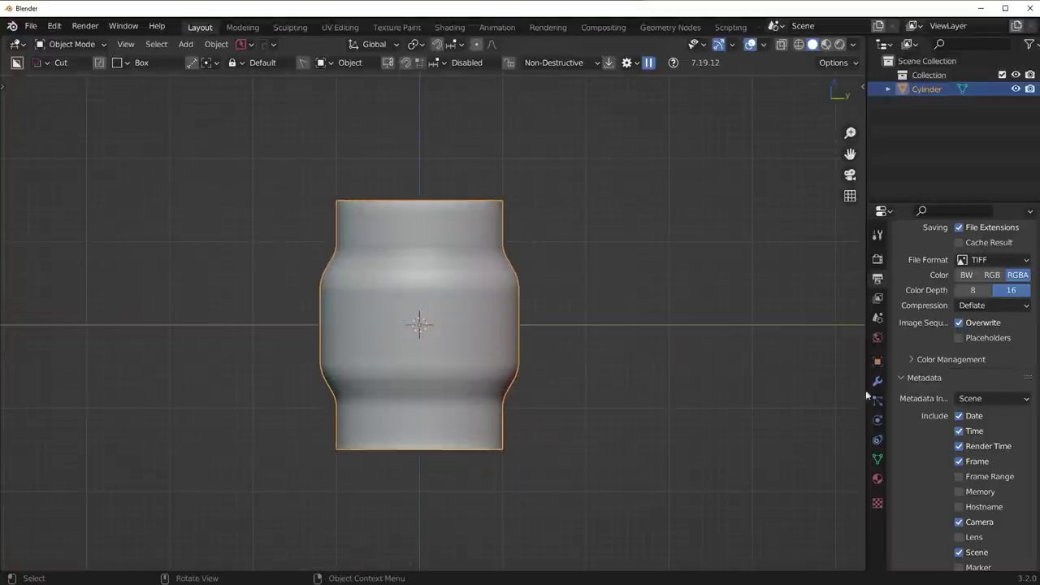
Bevel the outer rim edge of one cap and symmetrize the mesh along Z to round the opposite rim as well.
click(878, 381)
key(ctrl+Tab)
click(523, 448)
middle_drag(541, 283, 499, 265)
key(ctrl+b)
key(Escape)
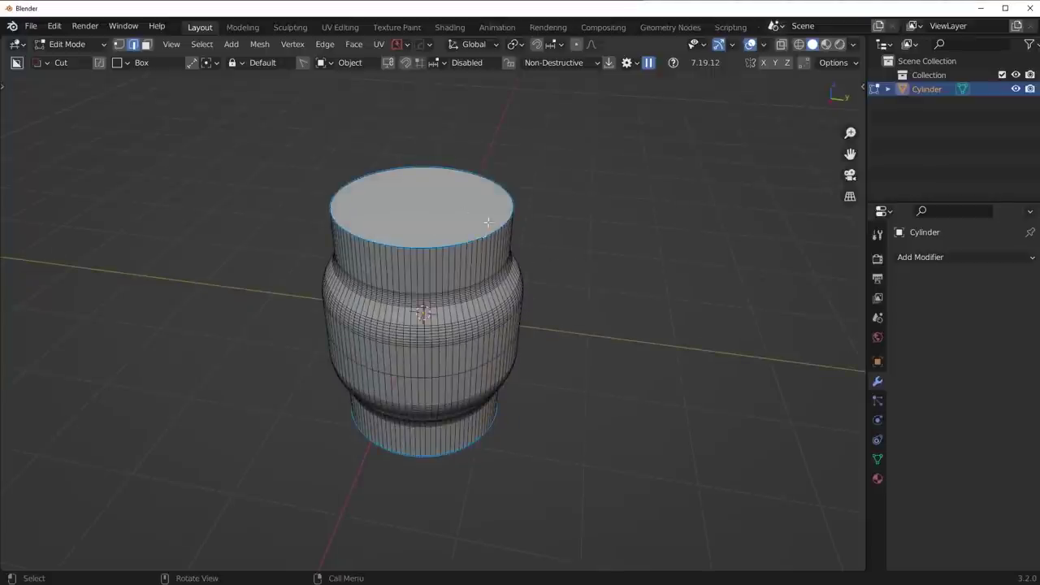
key(ctrl+b)
click(620, 261)
key(alt+x)
middle_drag(610, 455, 593, 401)
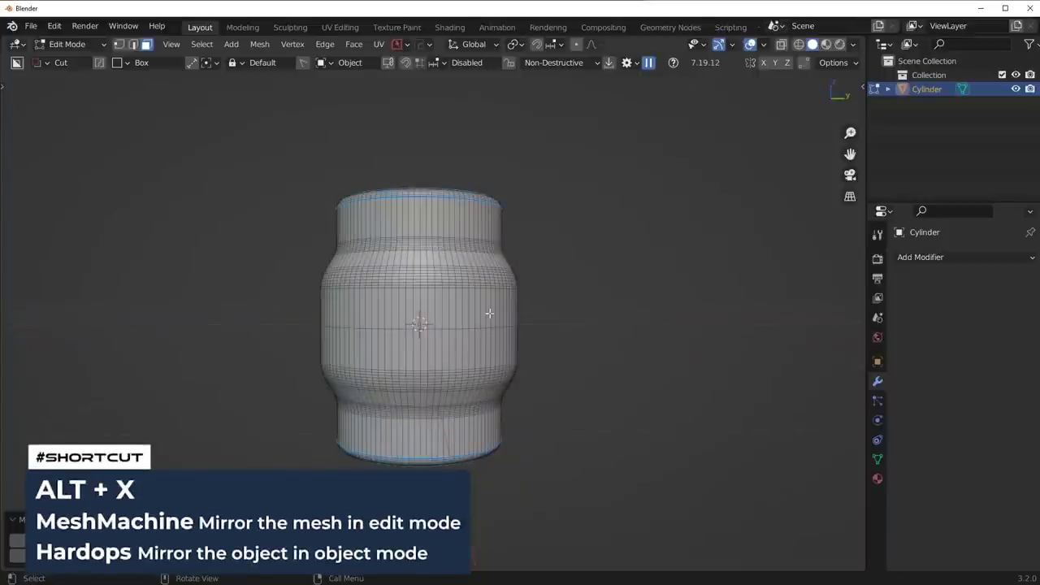
key(Tab)
key(alt+x)
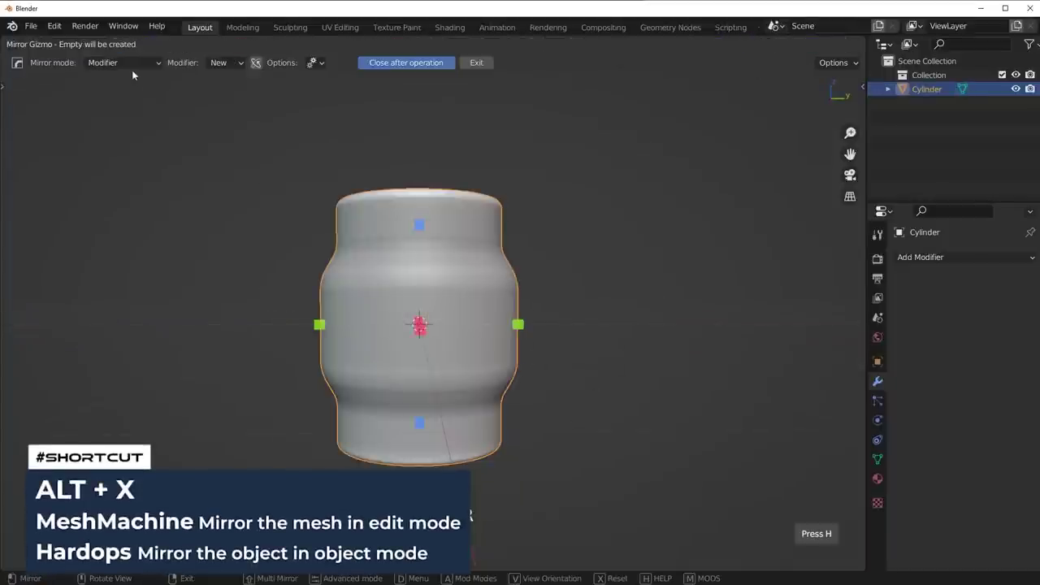
click(123, 63)
right_click(457, 313)
Apply Sharpen to the rounded barrel body again and clear the selection.
middle_drag(458, 313, 340, 197)
key(alt+a)
click(454, 266)
key(q)
click(441, 247)
middle_drag(497, 225, 529, 235)
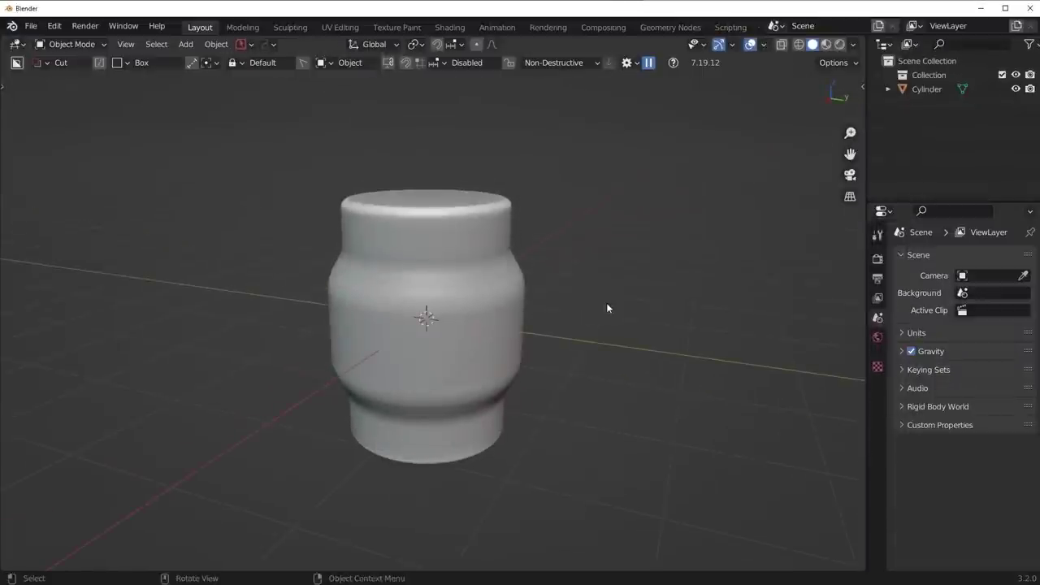
Add a cube at the barrel's centre, scale it uniformly to 0.389 and stretch it along X through both sides of the barrel.
key(KP_1)
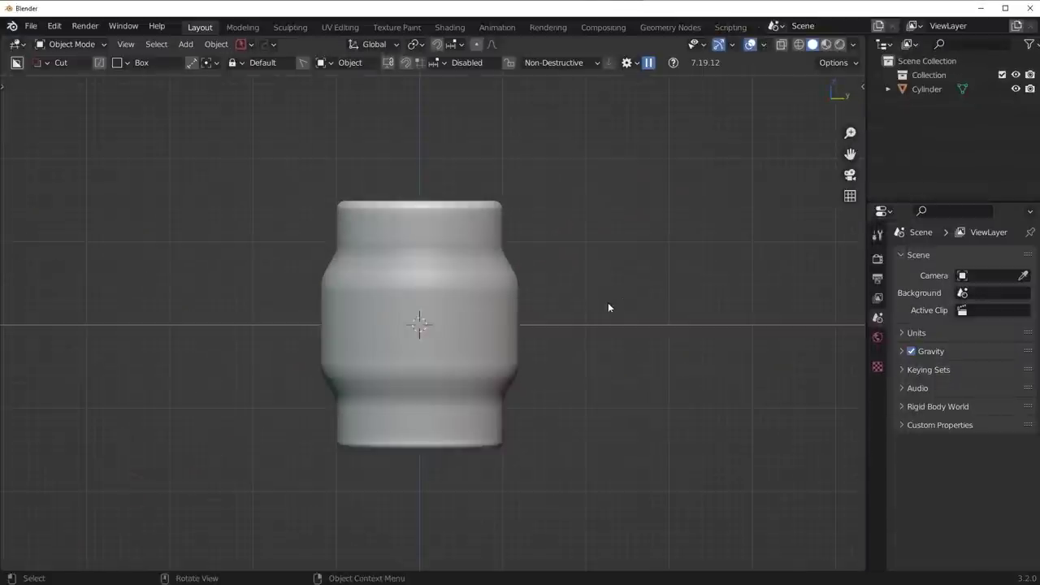
key(shift+a)
mouse_move(613, 276)
click(678, 304)
key(s)
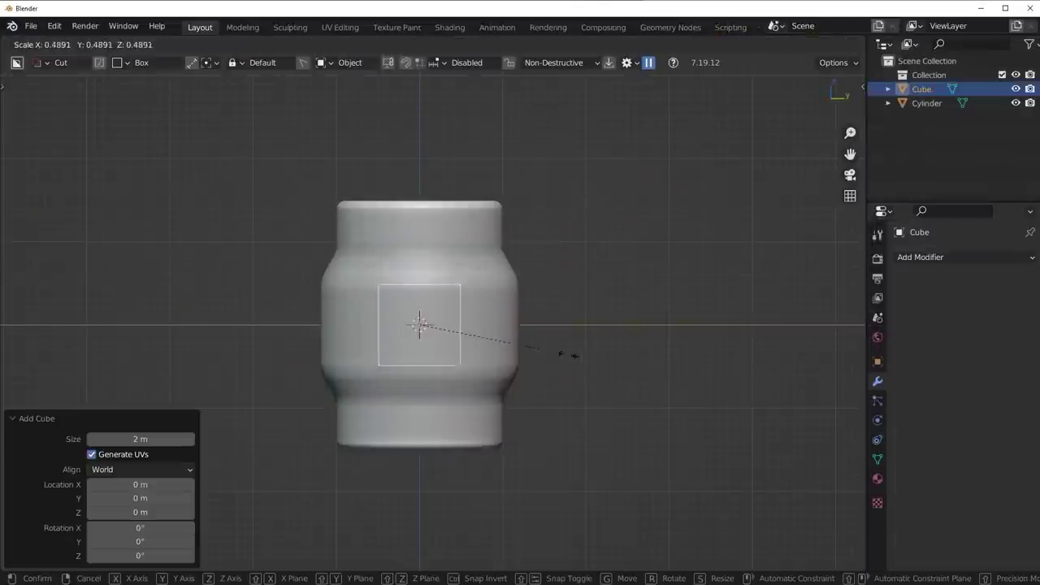
click(539, 347)
middle_drag(539, 346, 455, 382)
key(s)
key(x)
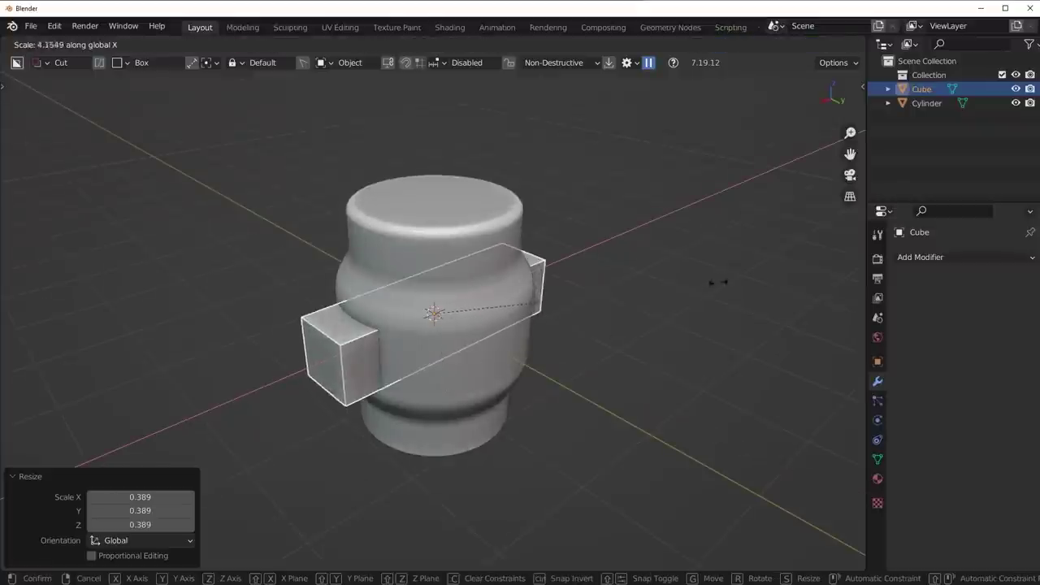
click(541, 339)
Scale the cube along Z by 3.172 and again by 1.879 so it extends past both ends of the barrel.
key(s)
key(z)
click(776, 230)
key(s)
key(z)
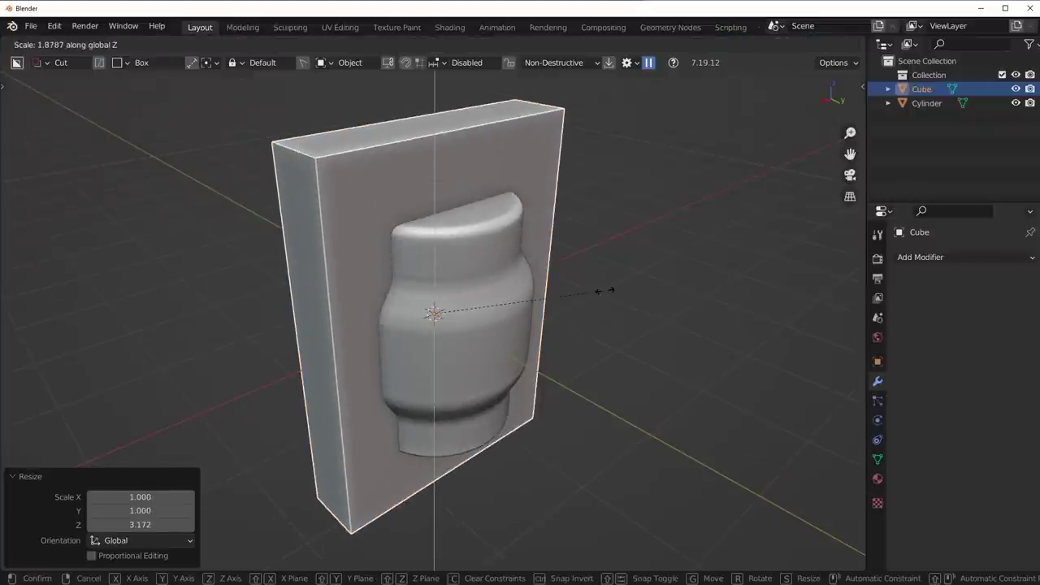
click(585, 295)
Shrink the tall slab slightly overall and subtract it from the barrel with a difference boolean.
mouse_move(586, 295)
middle_down()
mouse_move(563, 294)
mouse_move(585, 295)
mouse_move(574, 308)
mouse_move(601, 304)
middle_up()
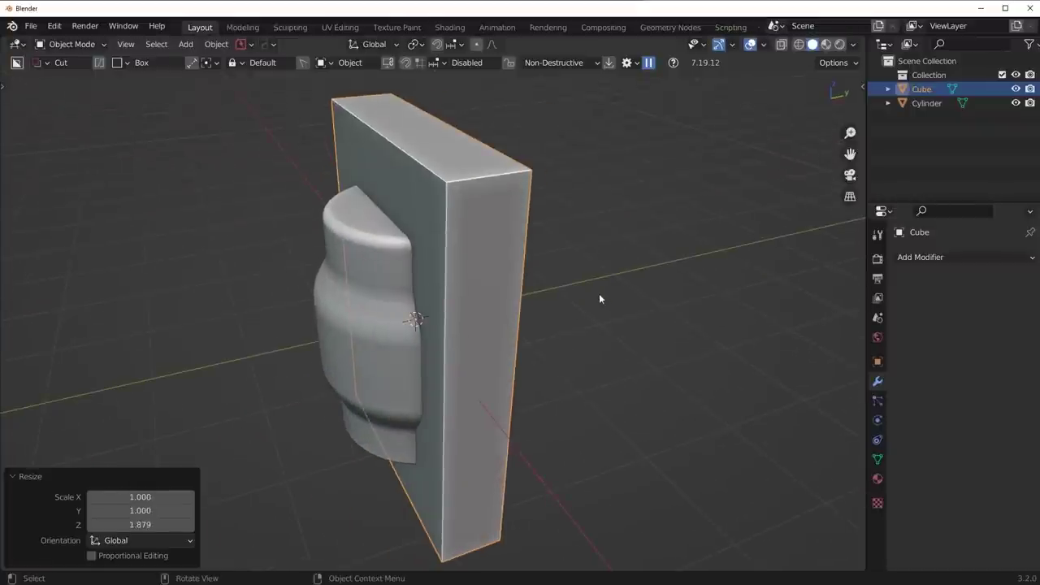
key(s)
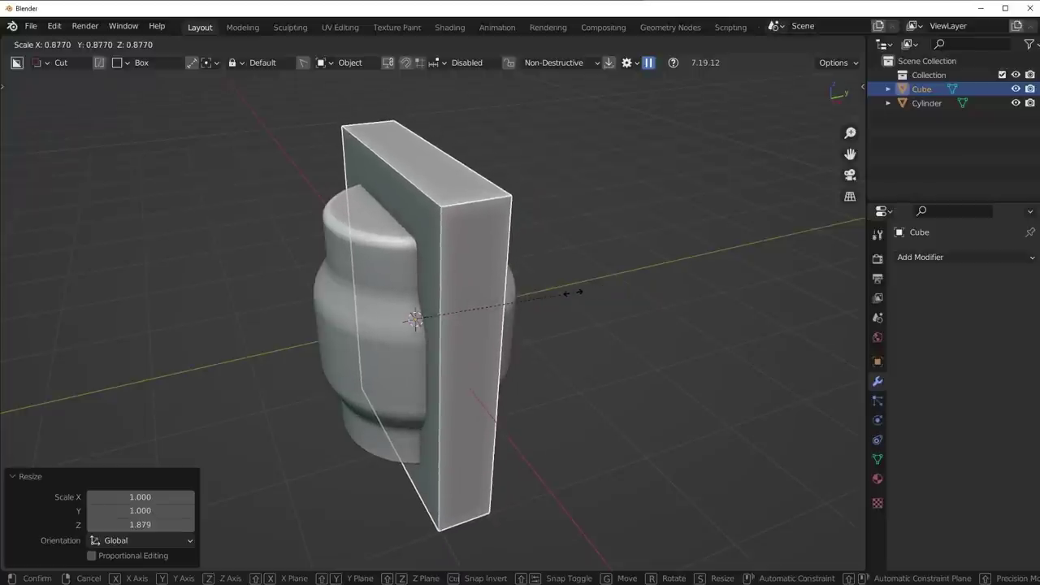
click(573, 291)
middle_drag(602, 297, 469, 235)
shift+click(496, 319)
key(ctrl+KP_Subtract)
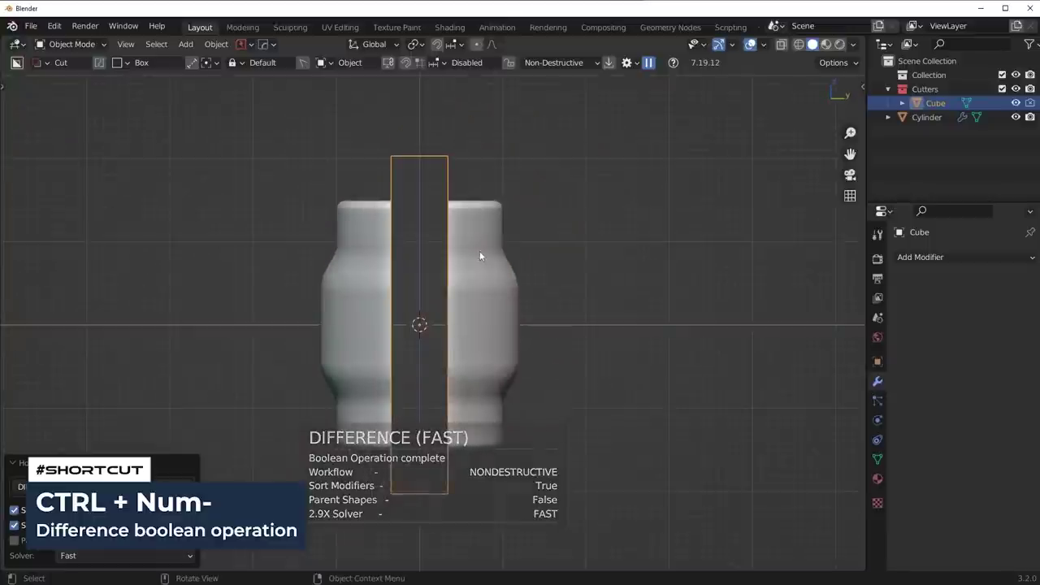
Add a centred horizontal loop cut to the cutter and bevel it 0.51 m with one segment into two loops.
key(Tab)
key(ctrl+r)
click(450, 305)
right_click(450, 305)
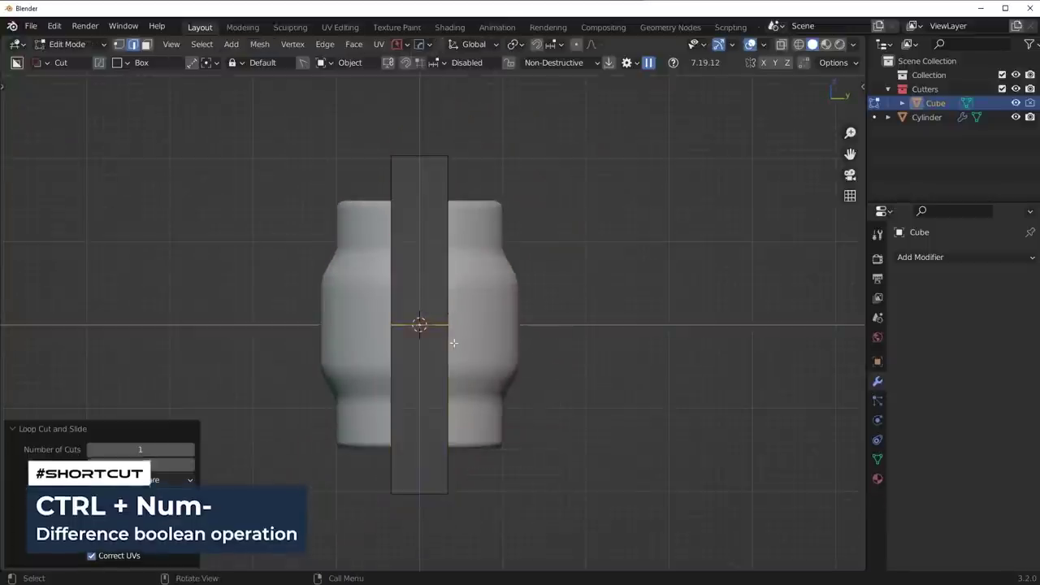
key(ctrl+b)
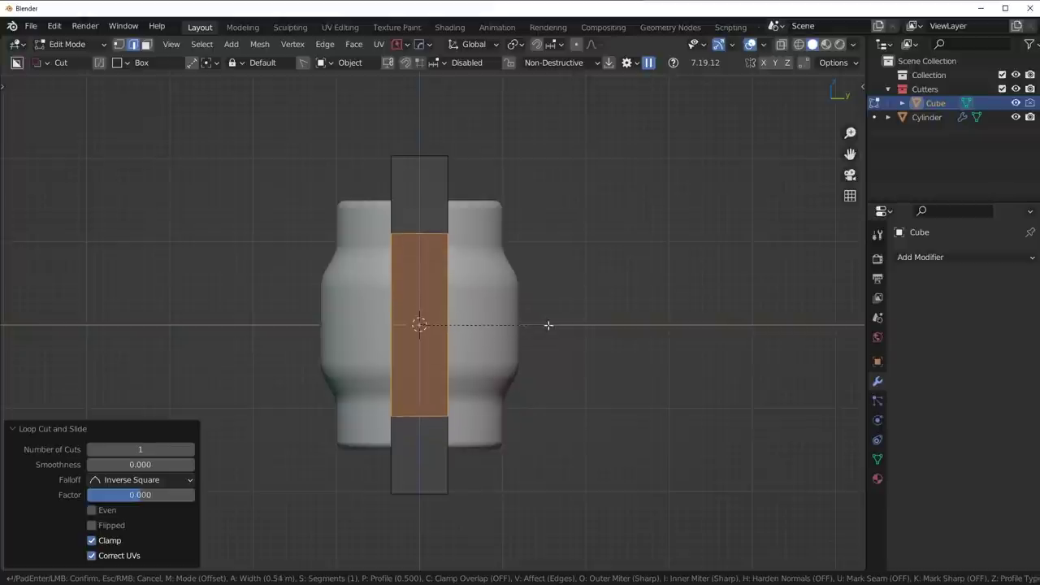
click(513, 317)
scroll(357, 319, up, 3)
shift+middle_drag(267, 266, 419, 280)
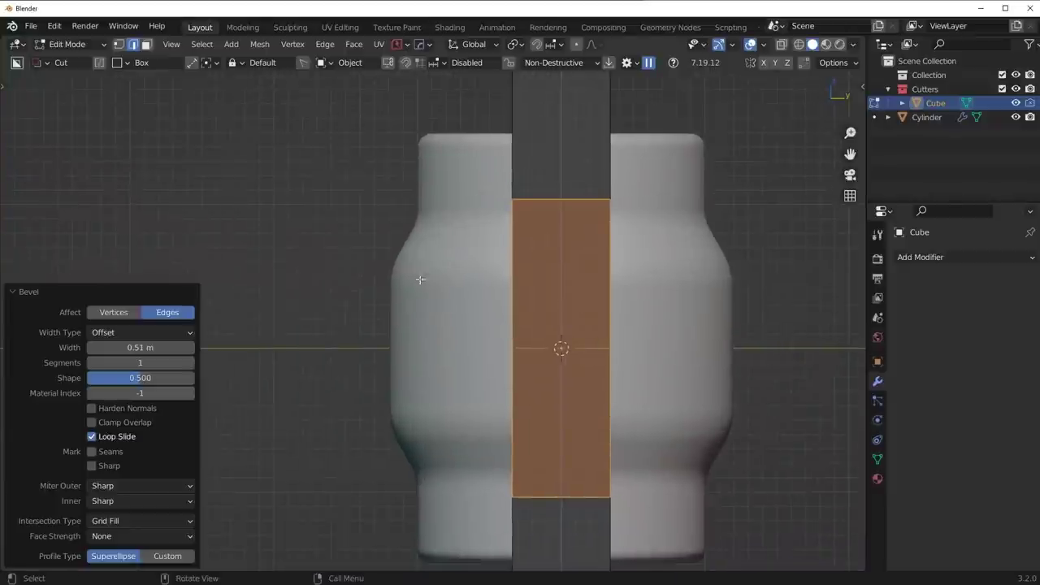
scroll(424, 229, up, 2)
shift+middle_drag(373, 244, 368, 325)
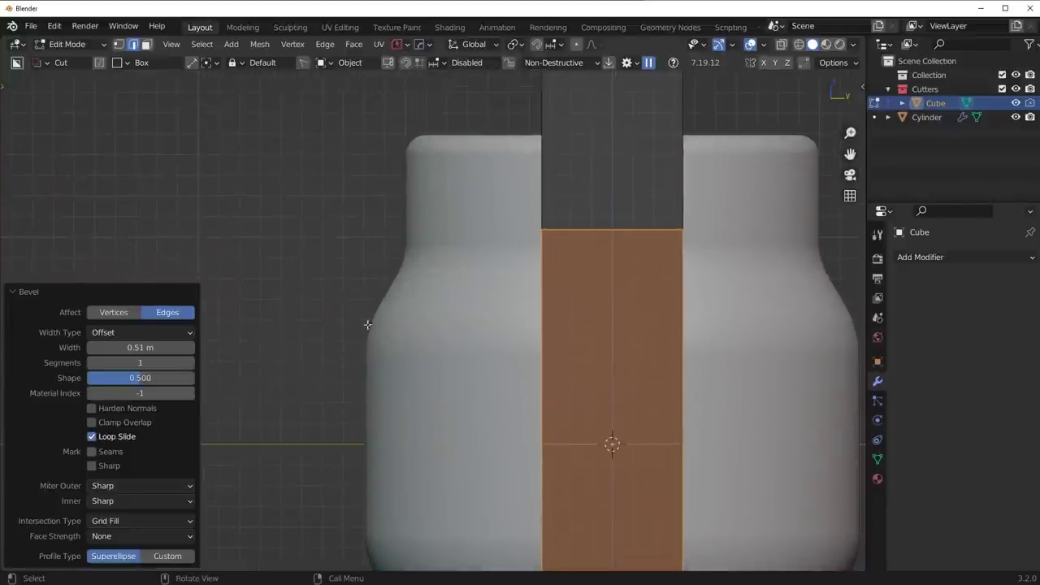
scroll(366, 316, down, 3)
key(Tab)
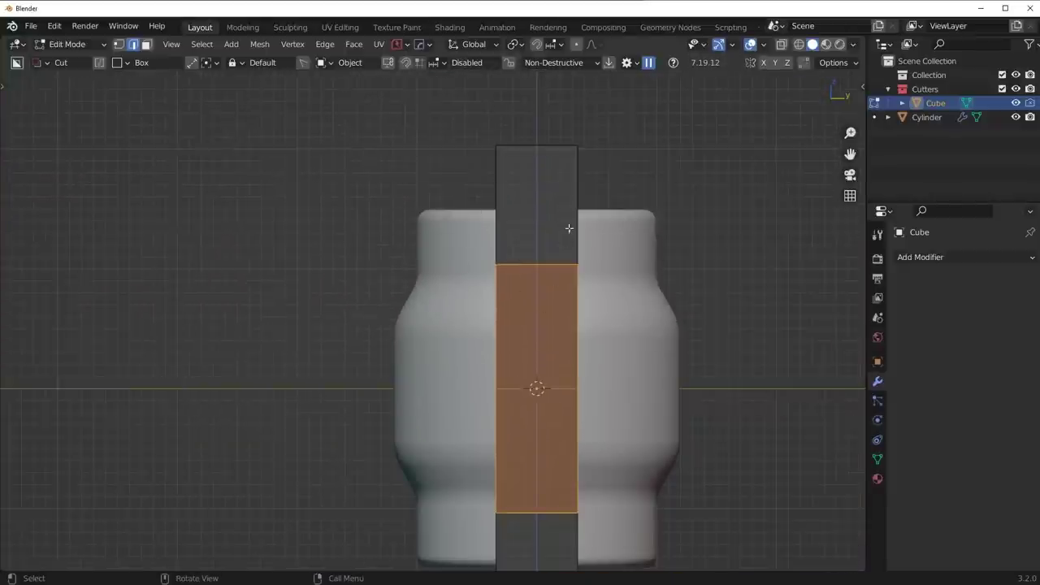
key(alt+a)
key(z)
click(476, 221)
drag(560, 119, 624, 189)
key(z)
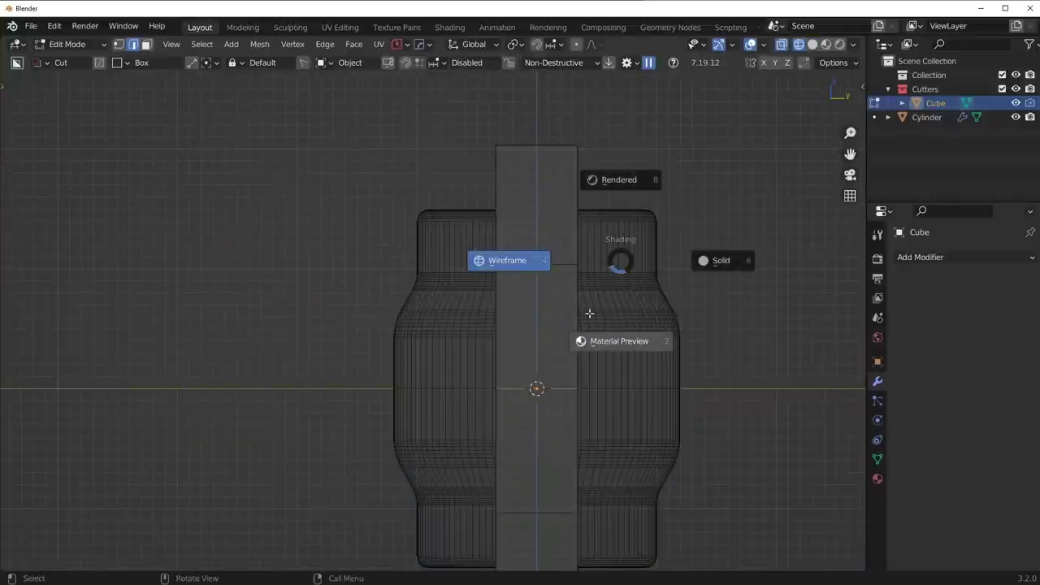
click(603, 323)
scroll(611, 326, down, 2)
key(z)
click(650, 323)
Scale the cutter's two upper side edges apart along Y, finishing with a factor of 1.325, to flare its top end.
mouse_move(650, 323)
middle_down()
mouse_move(569, 378)
mouse_move(531, 377)
mouse_move(524, 365)
mouse_move(561, 339)
middle_up()
alt+click(519, 359)
key(alt+a)
alt+click(553, 322)
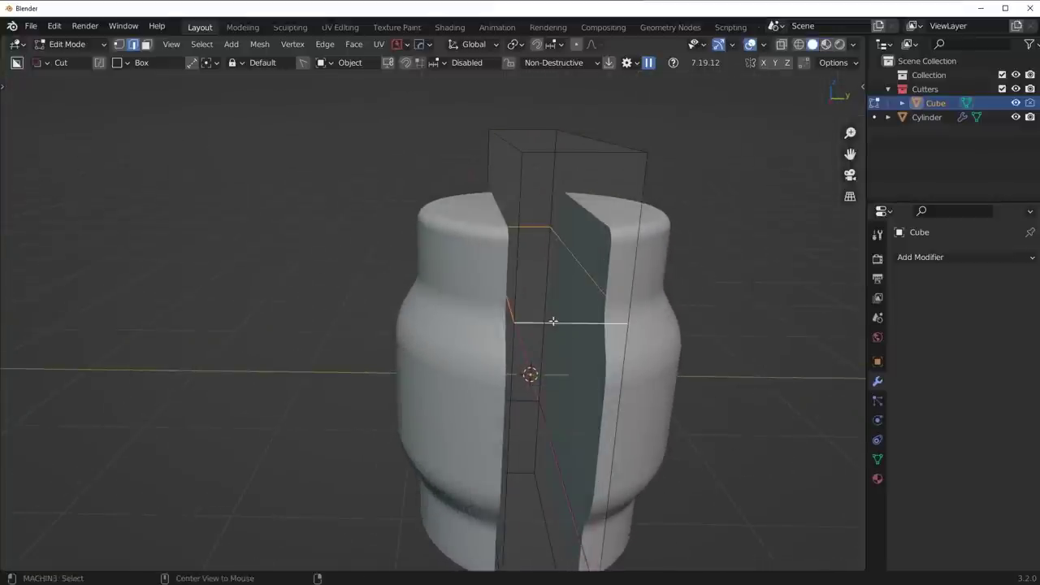
scroll(607, 345, down, 2)
key(s)
key(y)
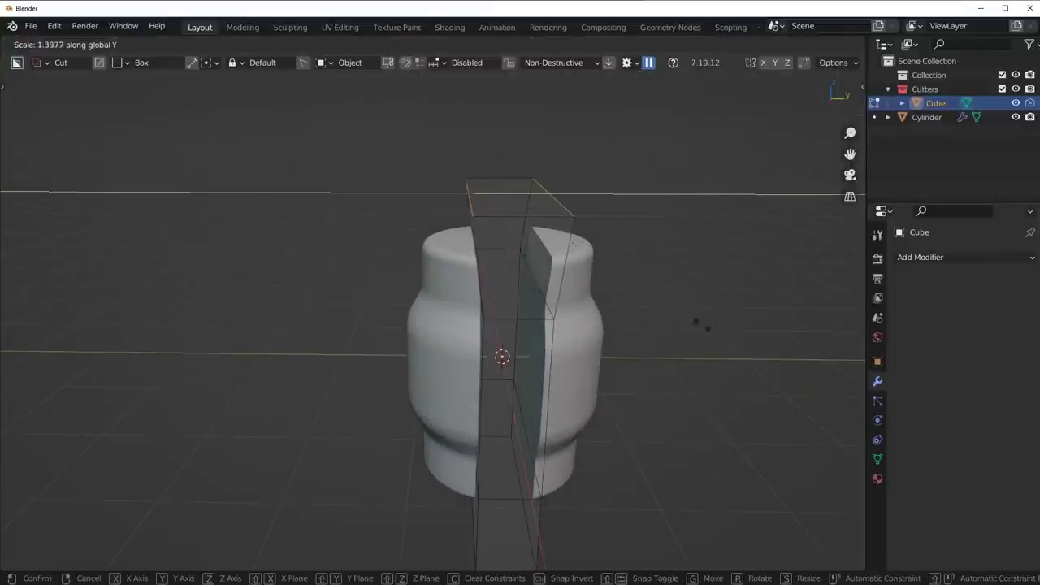
click(702, 323)
key(s)
key(y)
click(728, 154)
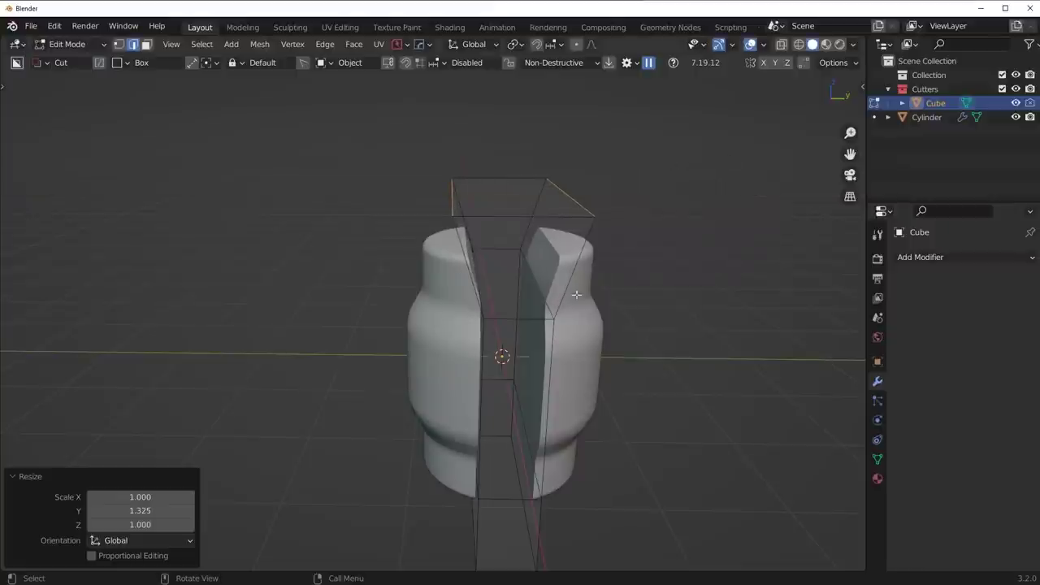
Move the cutter's upper edge loop up along Z by 0.17509 m and fine-tune its height in the side view.
alt+click(534, 321)
click(537, 321)
key(g)
key(z)
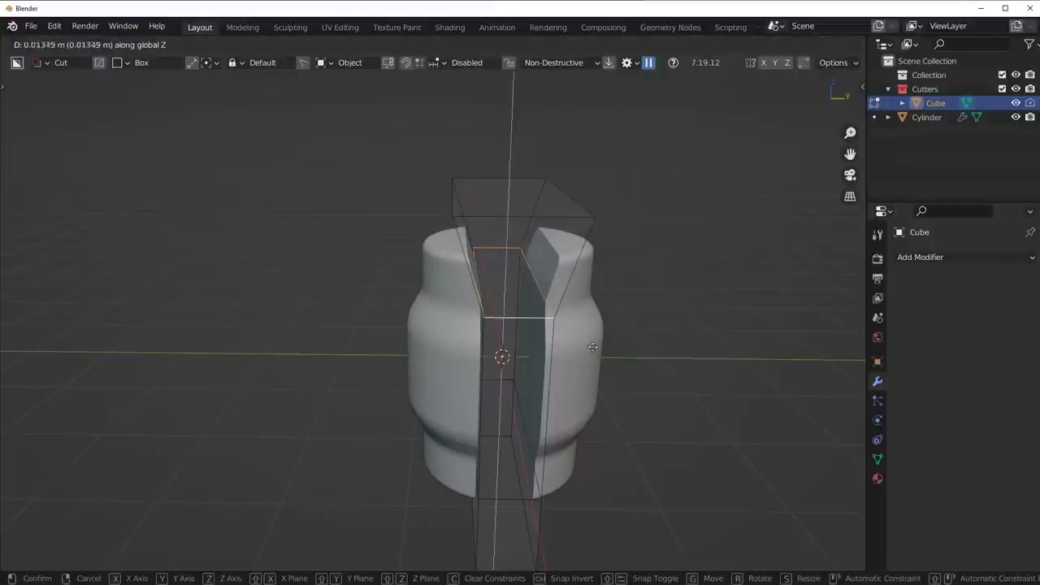
click(595, 336)
key(KP_3)
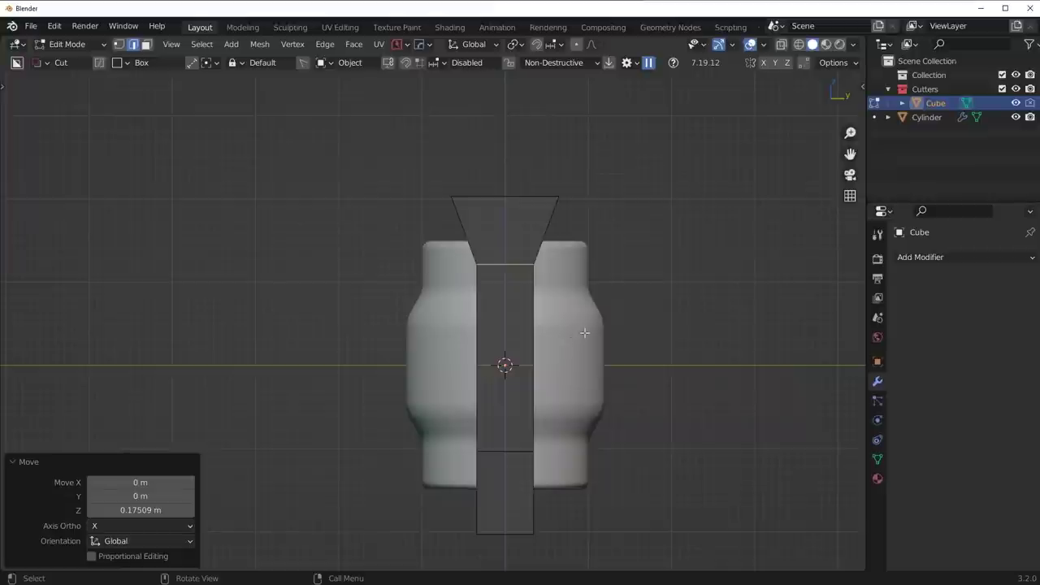
shift+middle_drag(597, 282, 554, 349)
scroll(554, 349, up, 2)
key(g)
key(z)
click(610, 357)
Scale the cutter's top edges along Y by 1.763 to widen the flare.
key(alt+a)
key(shift+z)
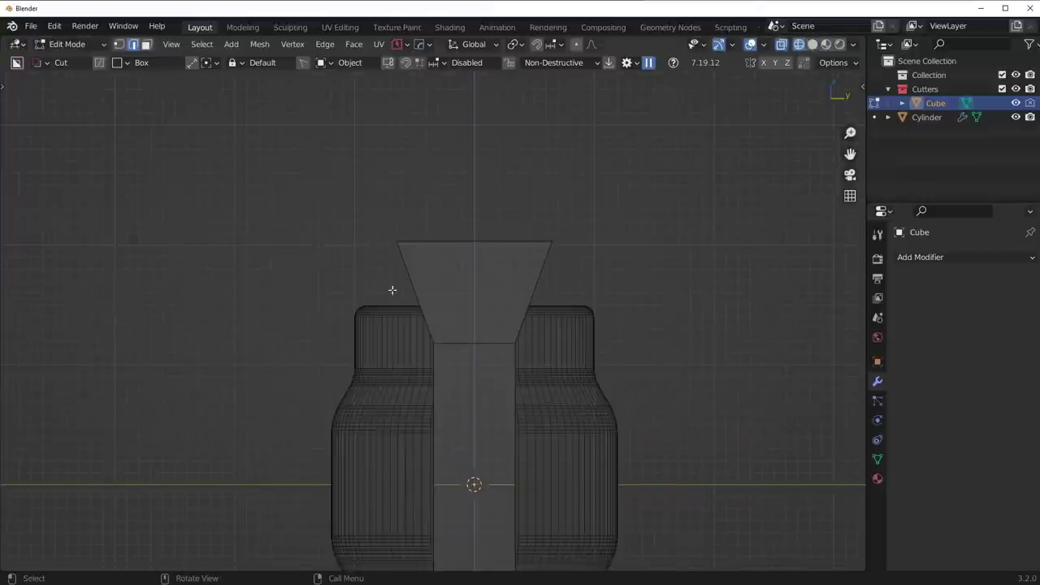
alt+click(534, 245)
key(shift+z)
key(s)
key(y)
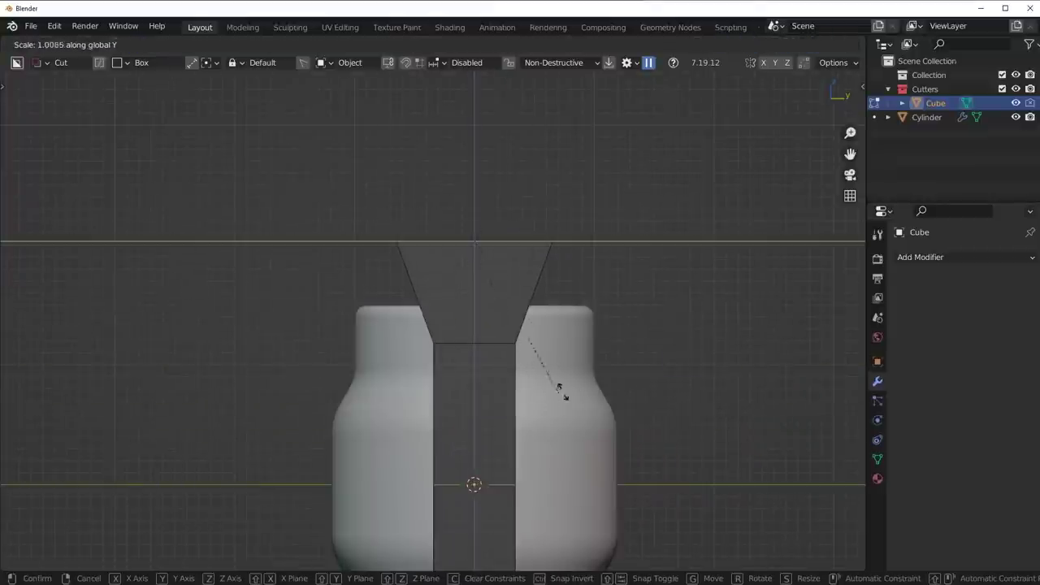
click(650, 490)
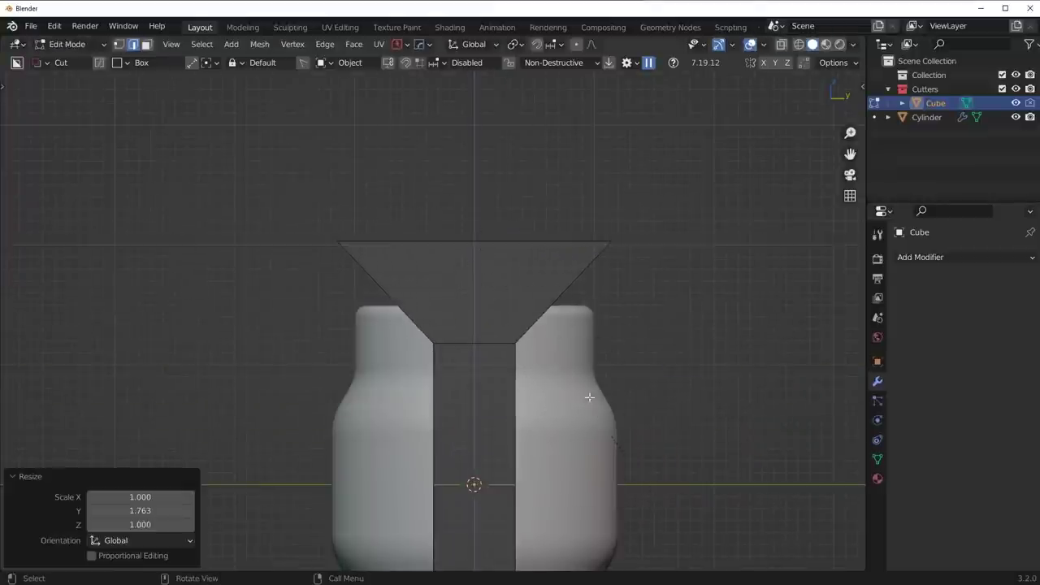
Symmetrize the cutter along Z to repeat the flare at its lower end, and hide the Cutters collection.
scroll(590, 399, down, 3)
key(alt+x)
key(Tab)
key(shift+2)
middle_drag(558, 261, 616, 278)
scroll(617, 284, up, 4)
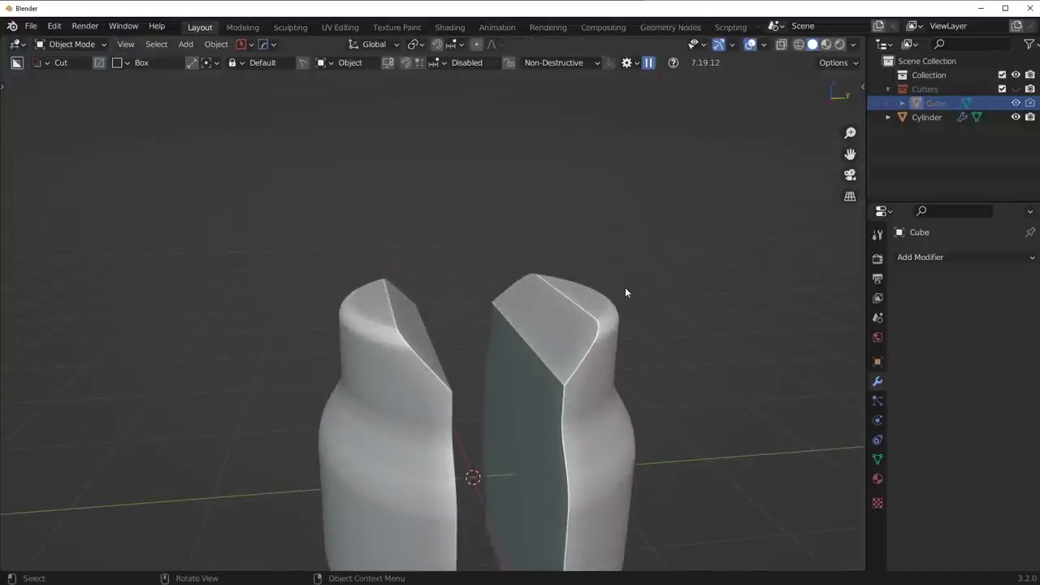
middle_drag(625, 290, 564, 328)
Add a cylinder at the barrel's centre, apply Sharpen to it and scale it down to fit inside the neck.
key(shift+a)
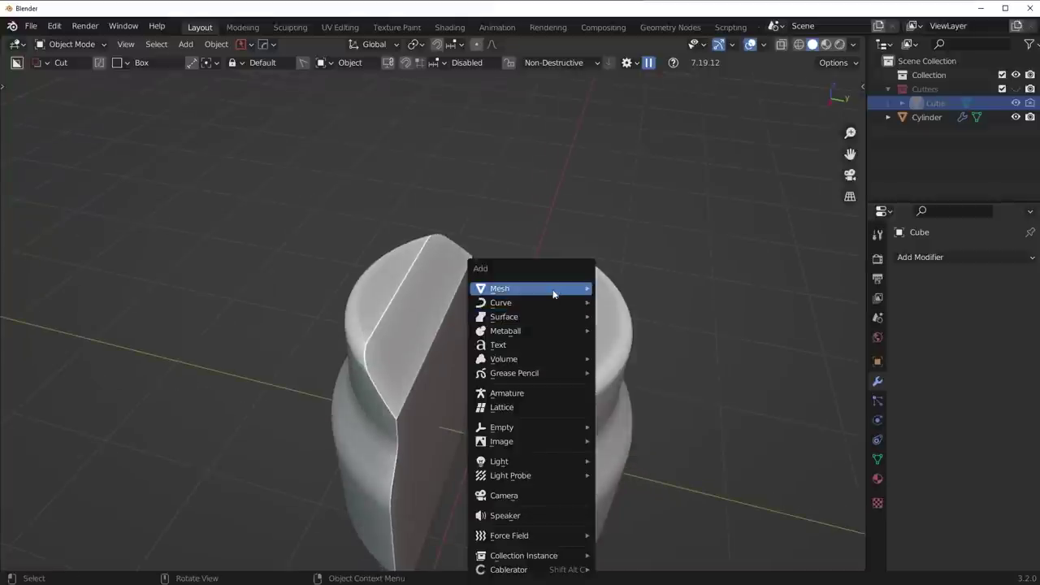
mouse_move(554, 294)
click(642, 362)
key(q)
click(654, 281)
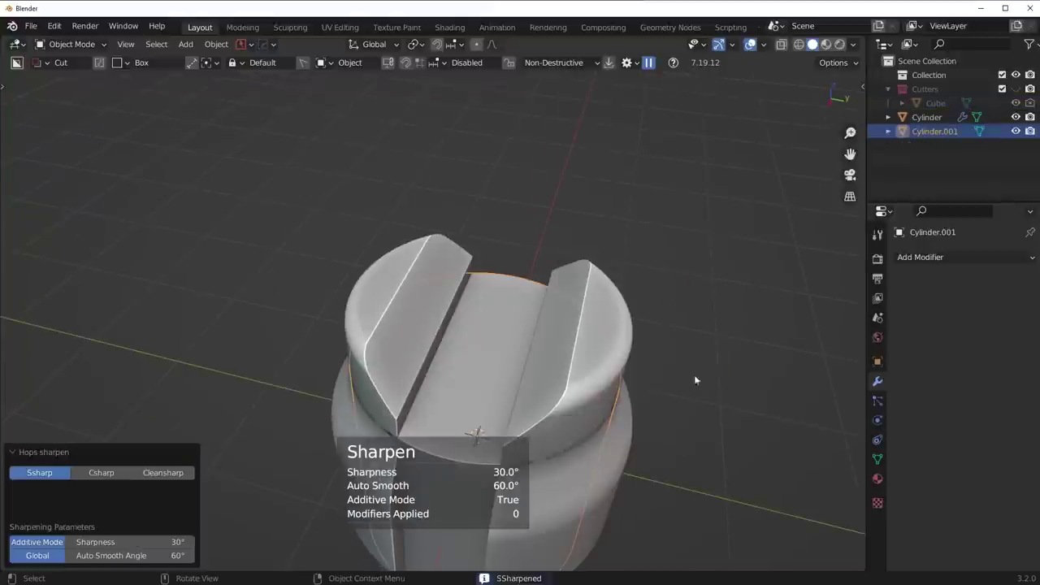
key(KP_7)
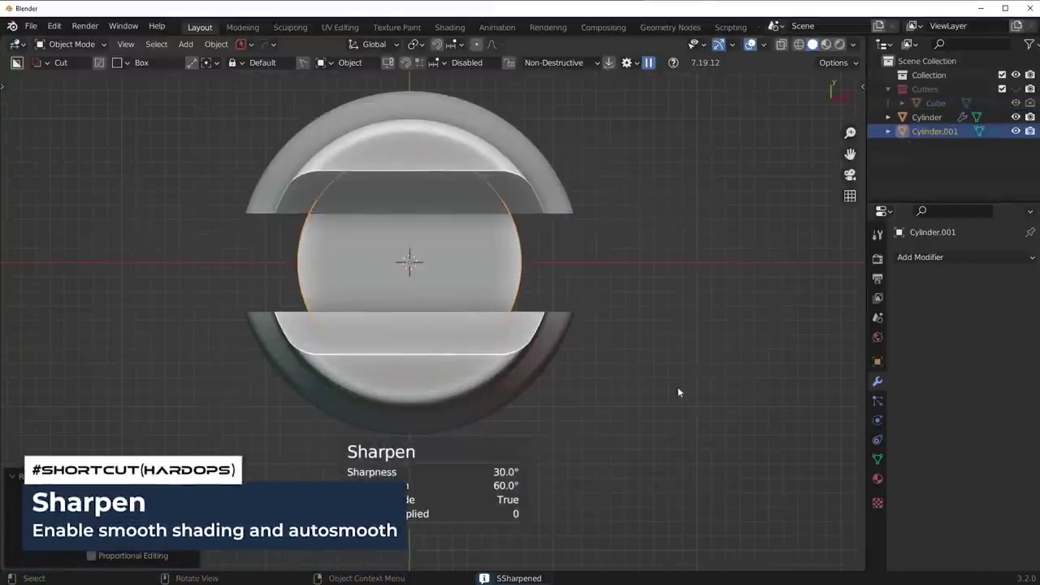
middle_drag(678, 388, 568, 301)
Stretch the new cylinder along Z past the barrel's ends and subtract it with a difference boolean to hollow the barrel.
key(s)
key(z)
click(602, 379)
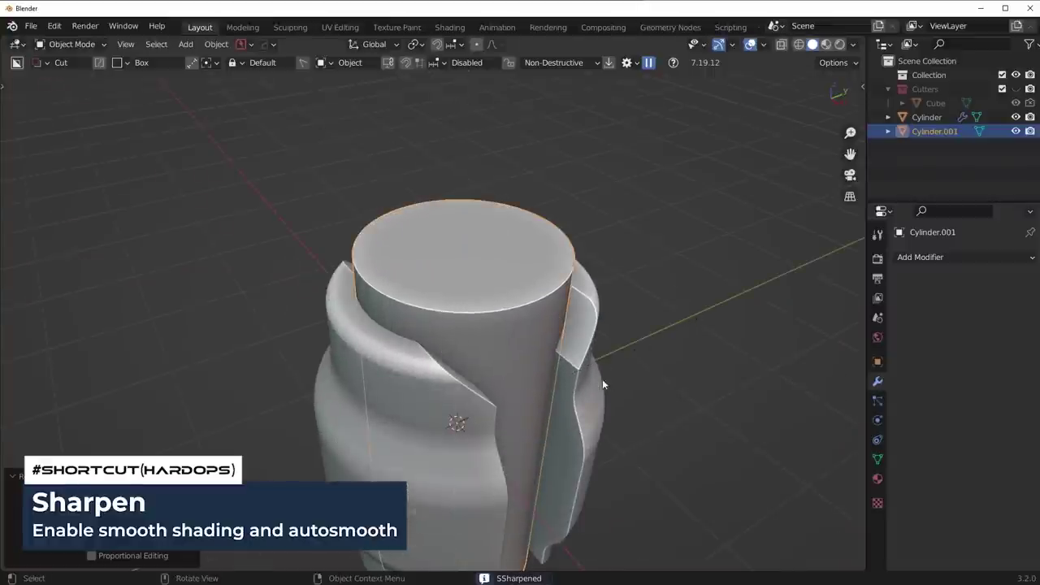
shift+click(602, 359)
key(ctrl+KP_Subtract)
middle_drag(601, 359, 620, 315)
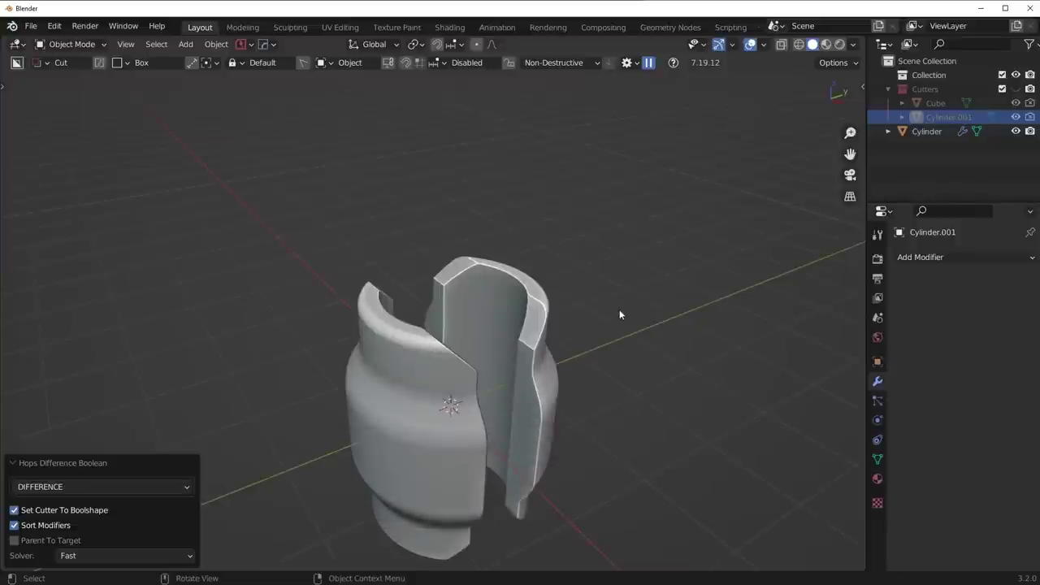
middle_drag(620, 315, 596, 379)
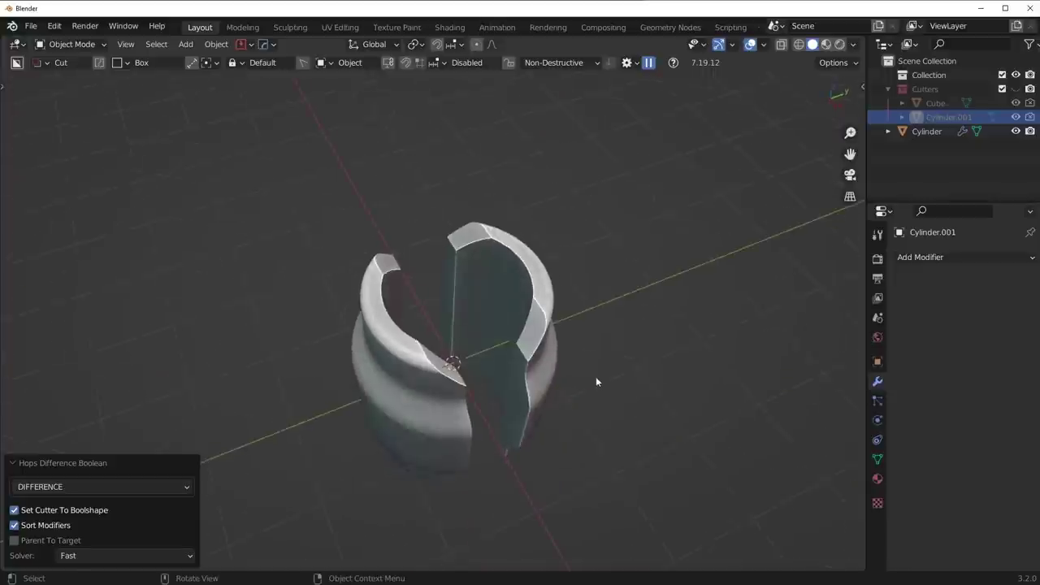
Reveal the cube cutter among the barrel's booleans, scale it up by about 1.12 to widen the slot, and hide it again.
scroll(620, 325, up, 4)
click(620, 325)
key(q)
click(637, 352)
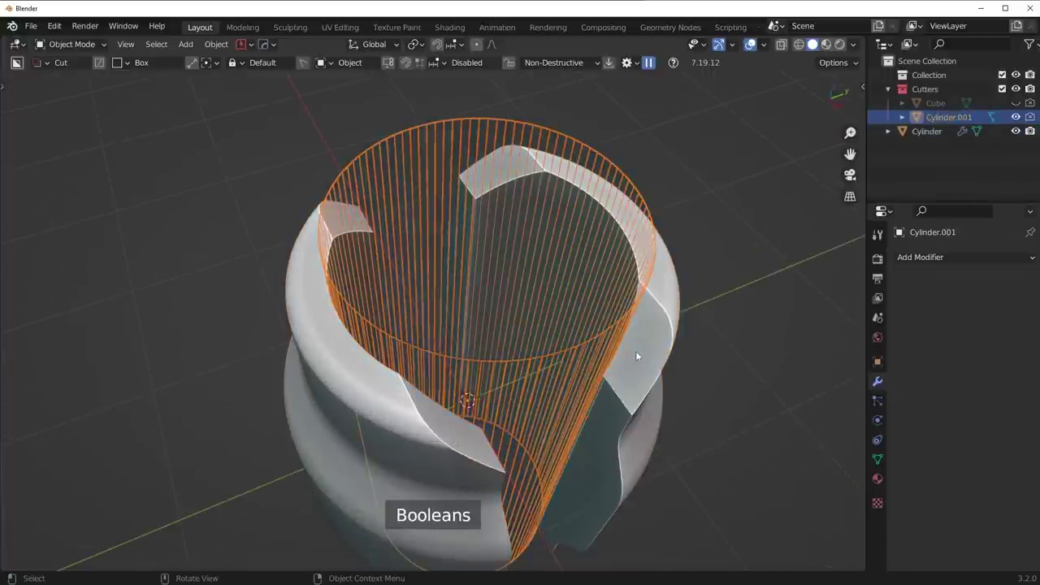
click(647, 337)
key(q)
click(647, 338)
click(647, 337)
scroll(650, 348, down, 2)
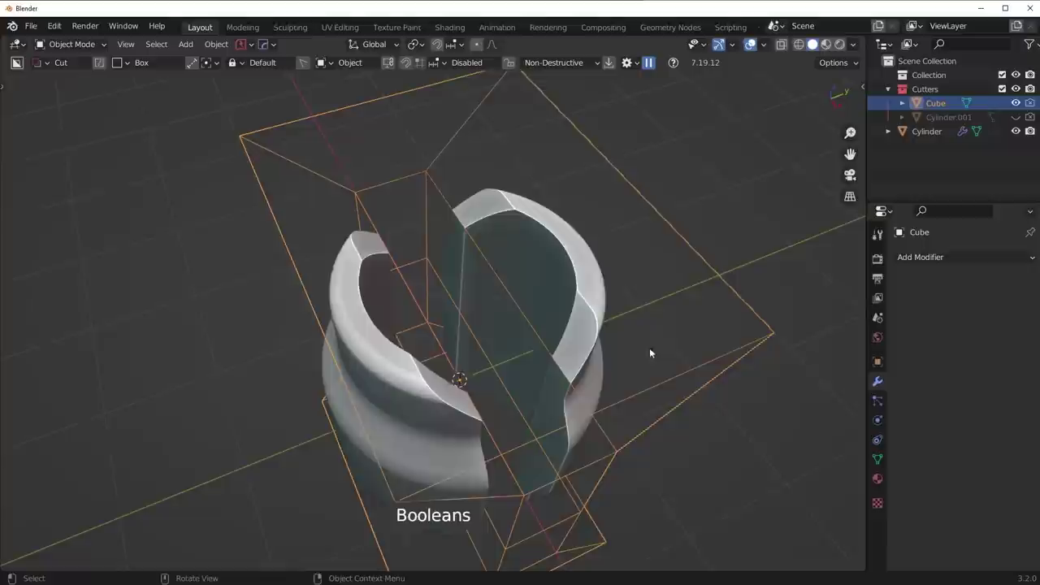
middle_drag(650, 353, 669, 365)
key(s)
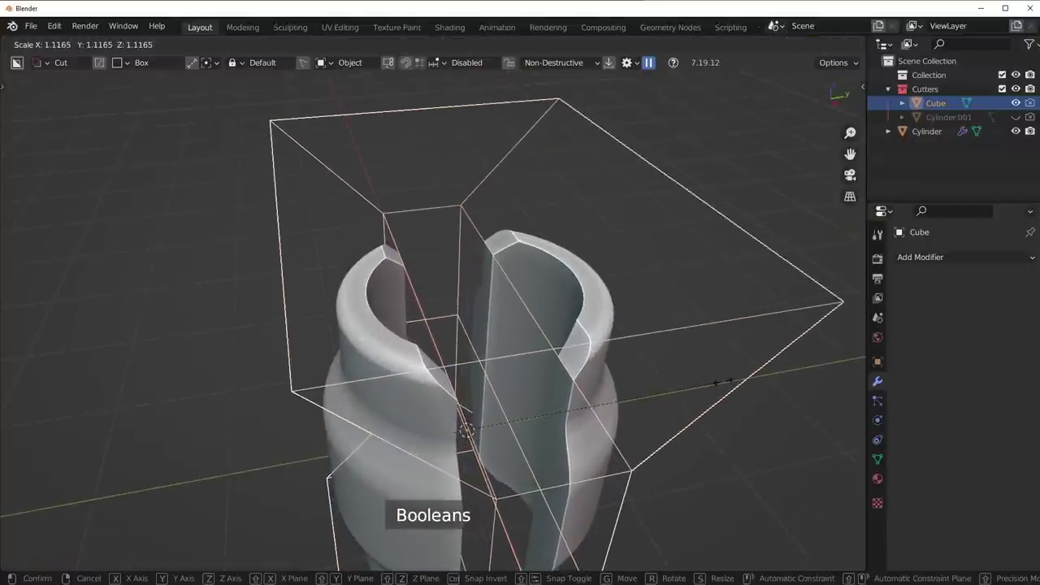
click(718, 385)
key(1)
middle_drag(717, 385, 572, 384)
key(KP_1)
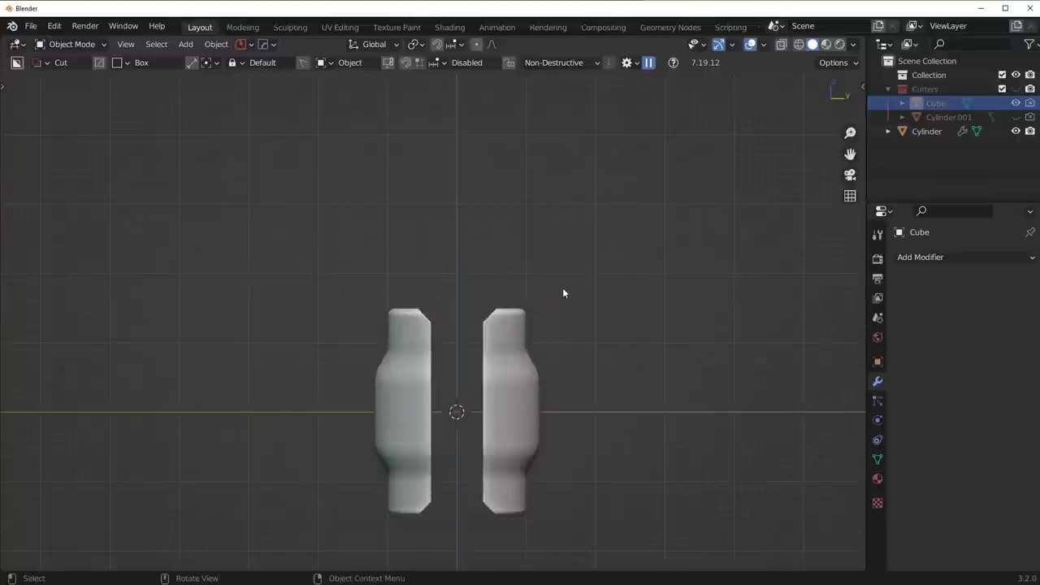
Add a 100-sided cylinder with 1 m radius and 2 m depth at the centre and apply Sharpen to it.
middle_drag(564, 292, 512, 275)
key(shift+a)
mouse_move(520, 274)
click(658, 357)
key(q)
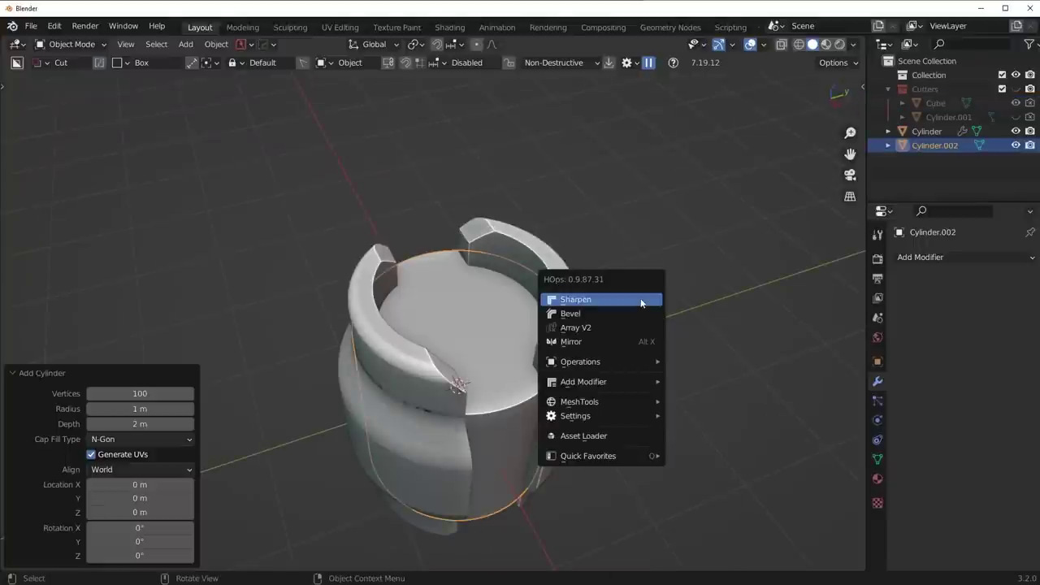
click(641, 303)
Scale the new cylinder uniformly to 0.762 so it sits as a core between the two shell halves.
key(KP_7)
key(s)
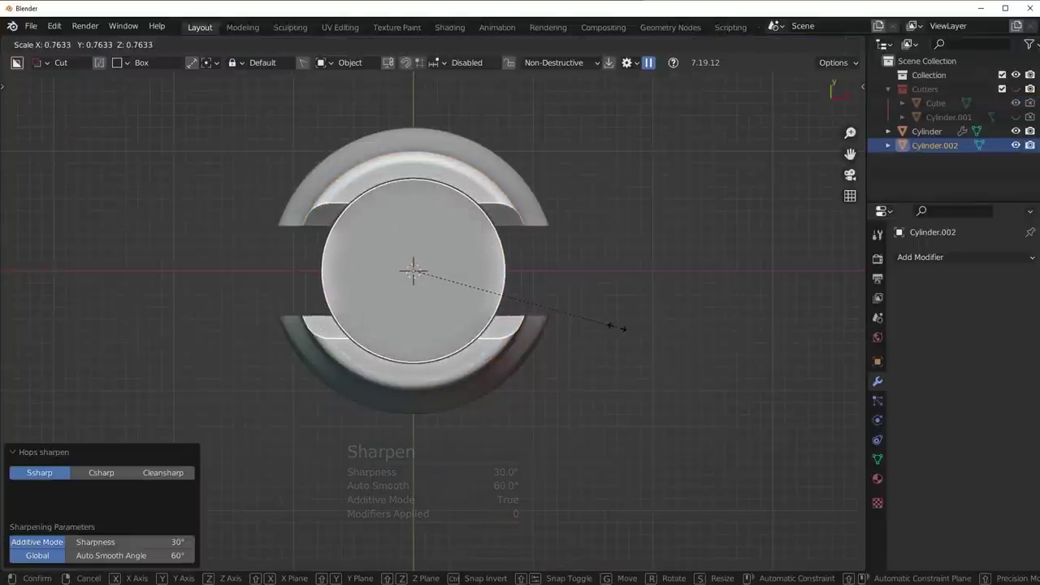
click(623, 333)
middle_drag(664, 377, 516, 247)
middle_drag(507, 431, 448, 237)
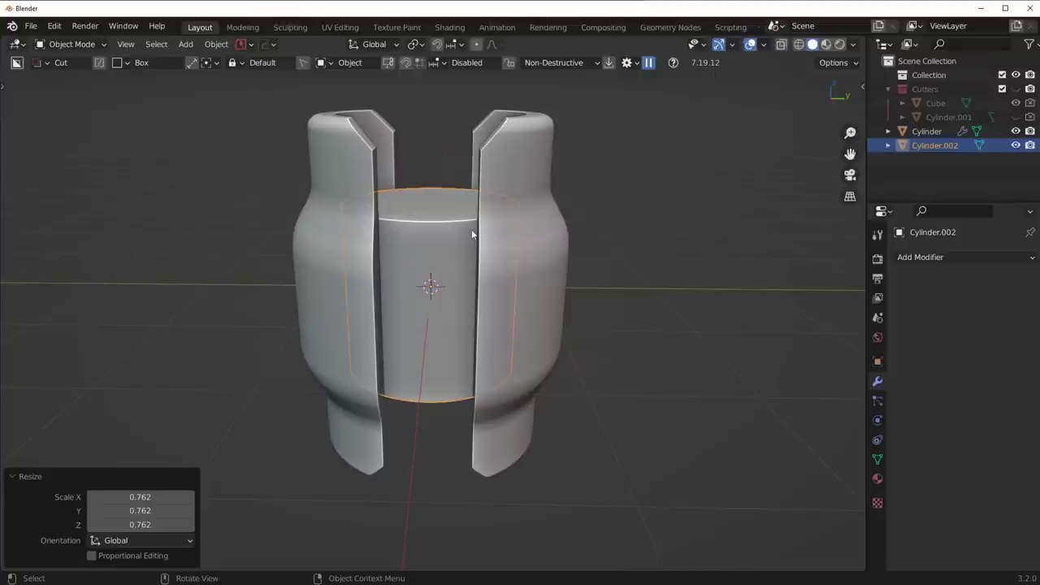
Stretch the core cylinder along Z by about 1.958 so it spans the full height of the shell halves.
key(KP_3)
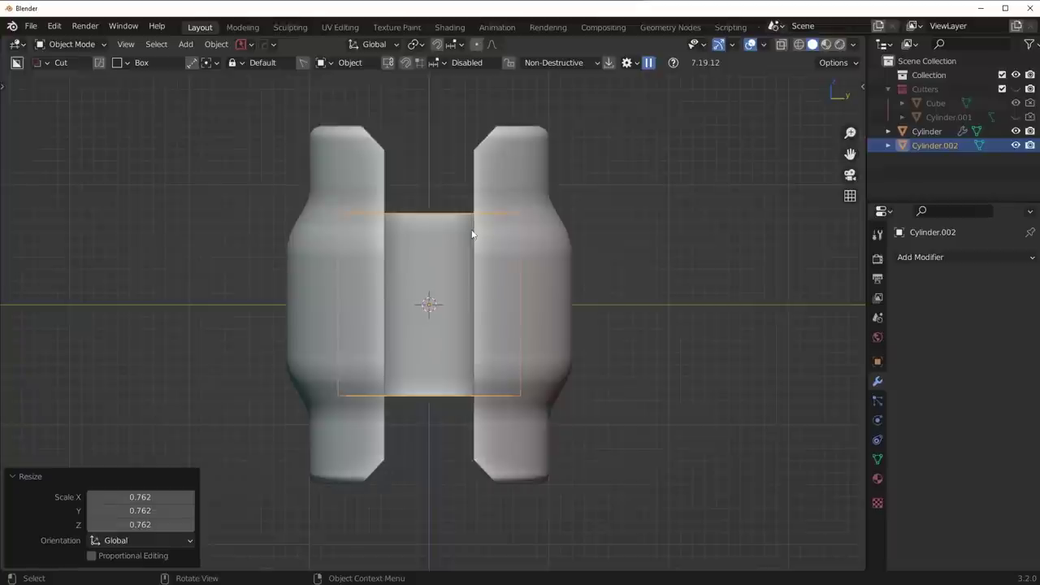
key(s)
key(z)
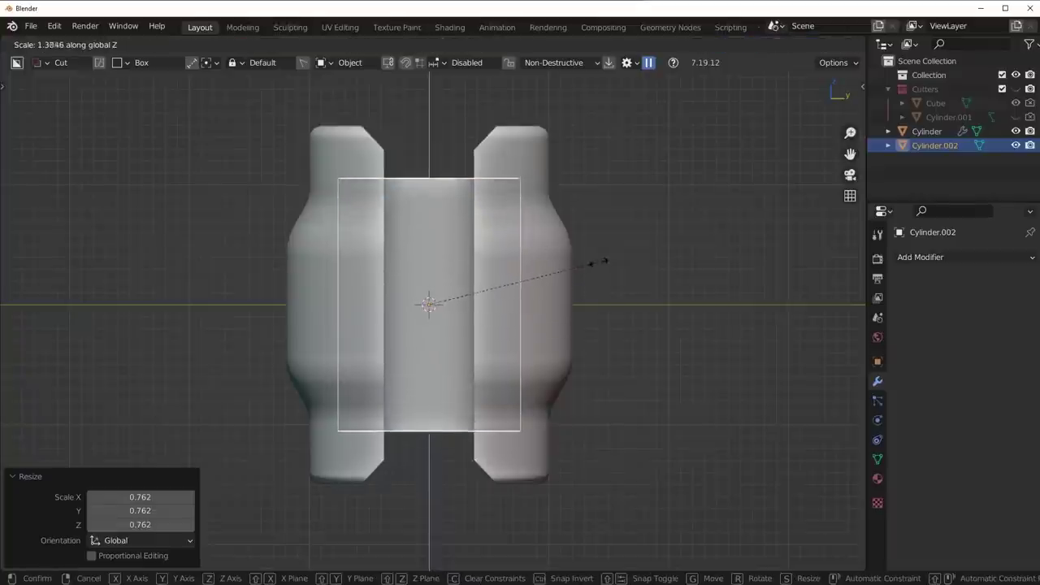
click(664, 238)
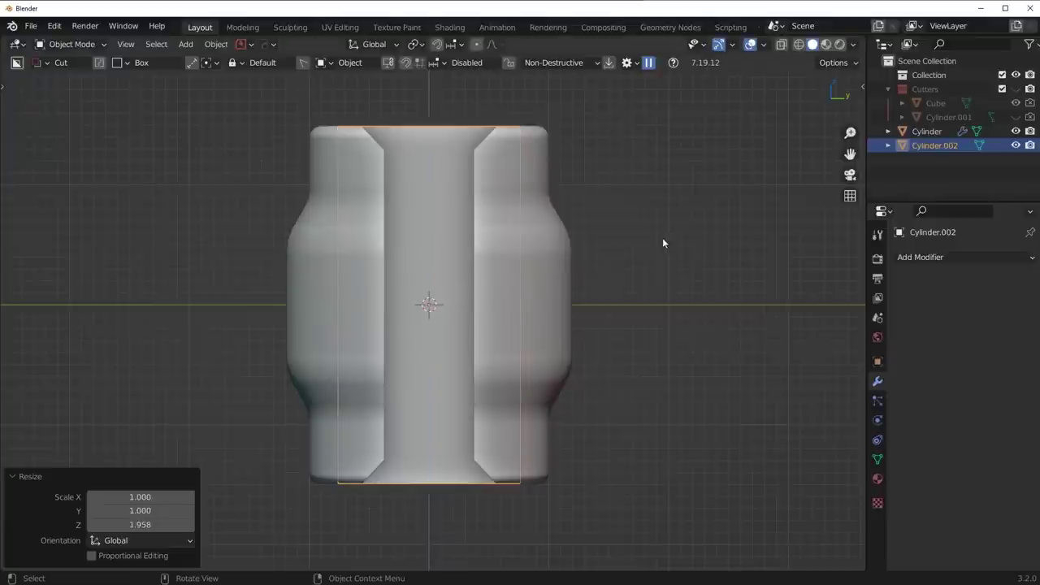
Apply the rotation and scale of the stretched core cylinder.
middle_drag(641, 254, 625, 325)
middle_drag(603, 235, 579, 328)
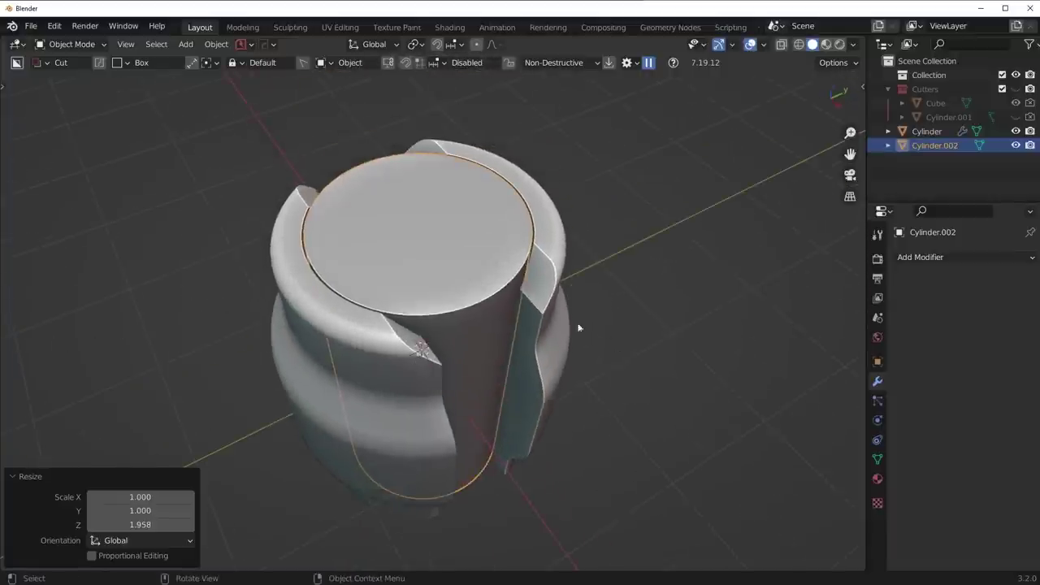
key(s)
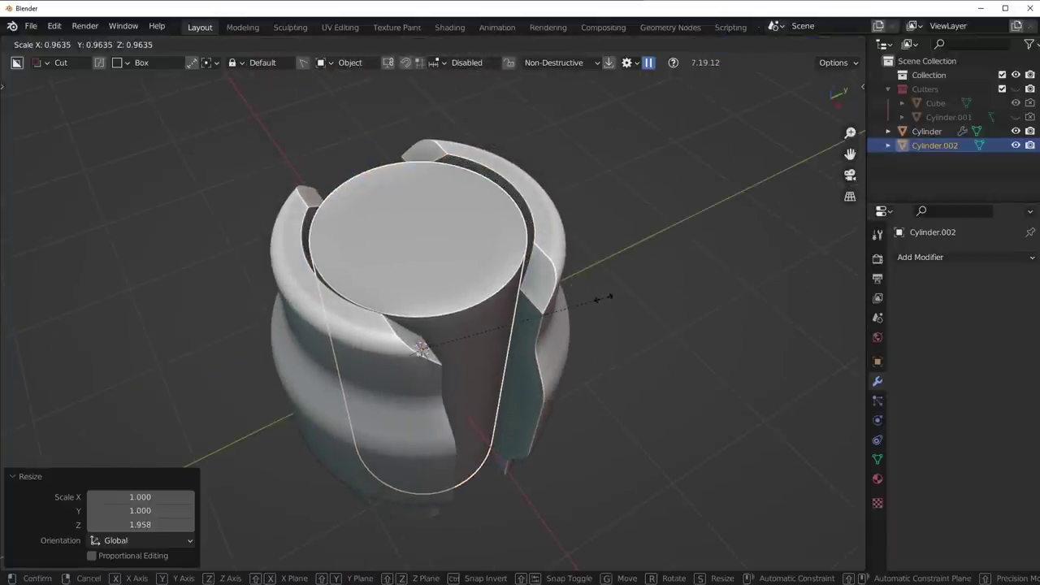
right_click(603, 298)
key(ctrl+a)
click(561, 355)
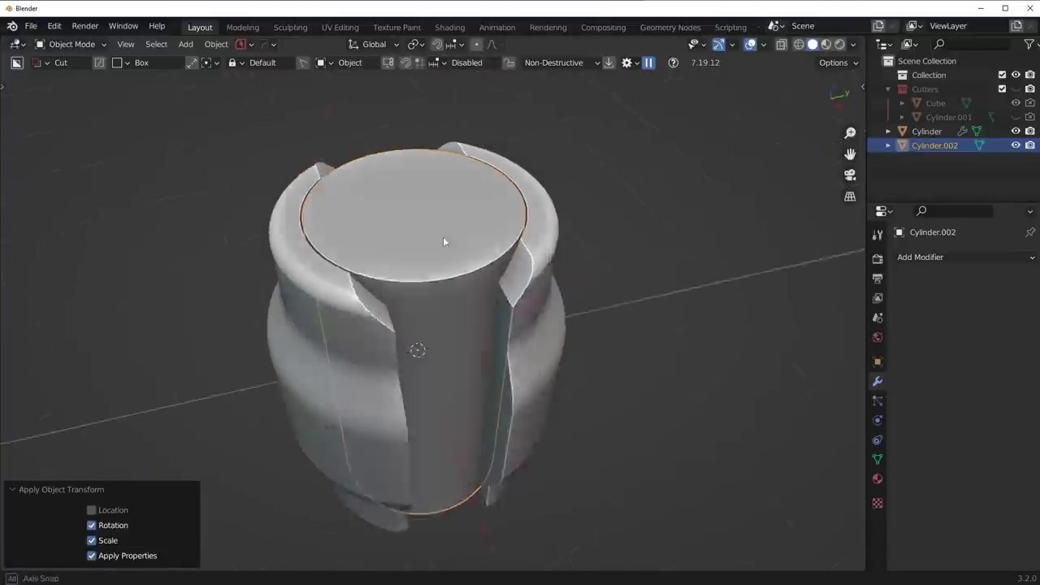
Move the core cylinder's top face down about 0.42 m along Z so it sits below the shell rims.
middle_drag(443, 241, 437, 237)
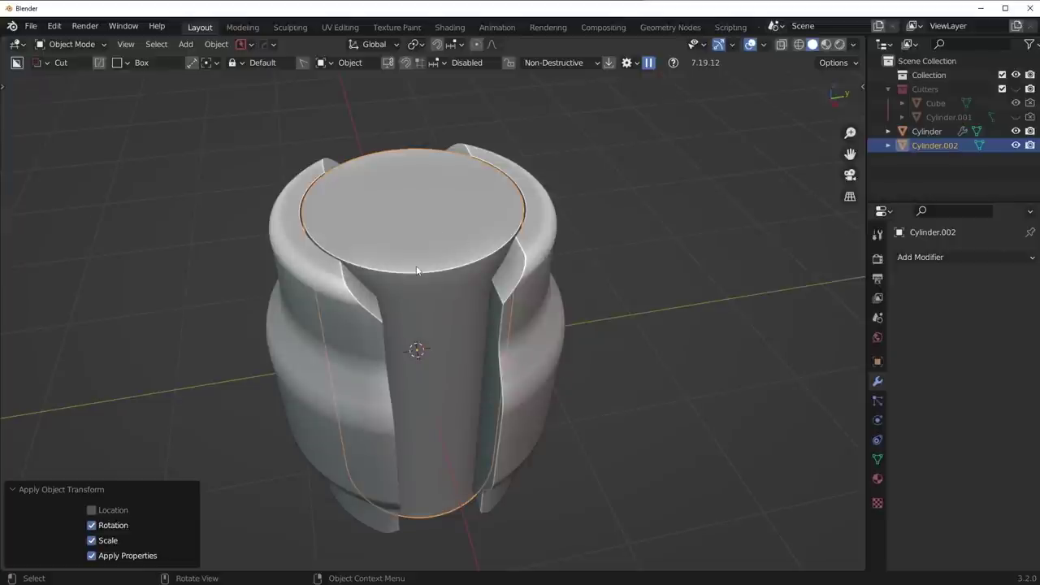
key(ctrl+Tab)
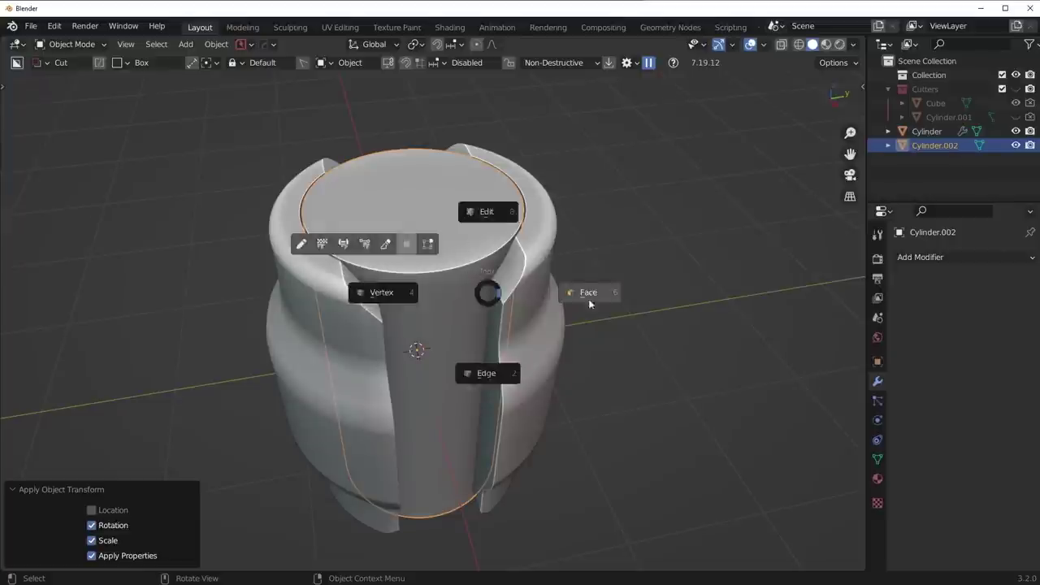
click(480, 211)
click(457, 238)
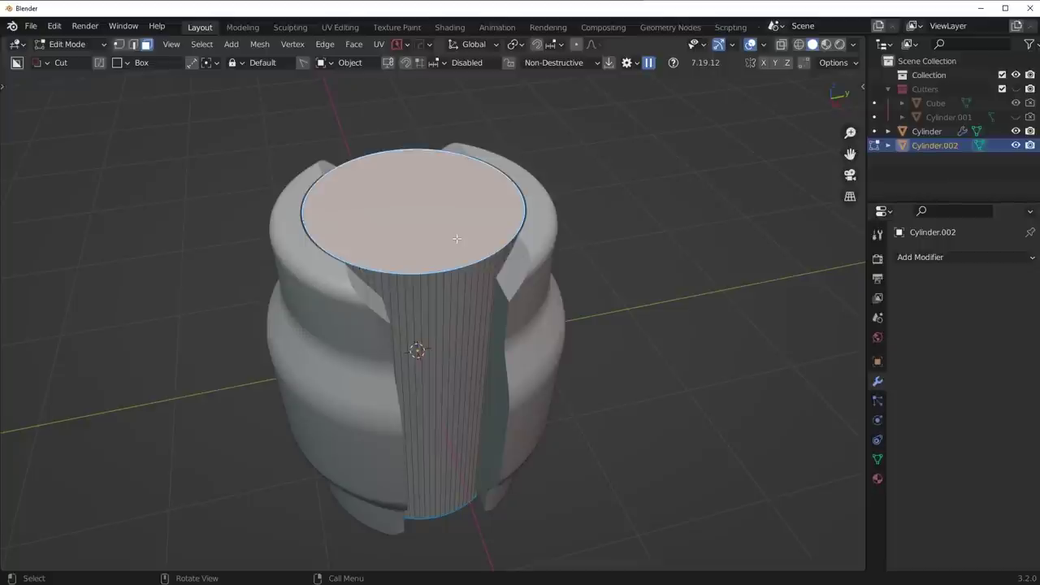
key(g)
key(z)
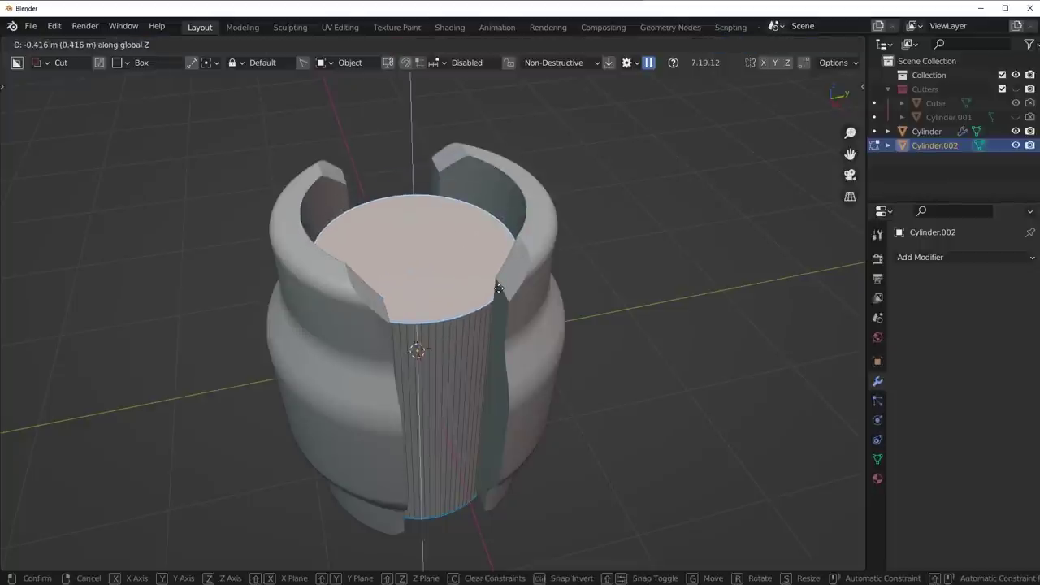
click(498, 289)
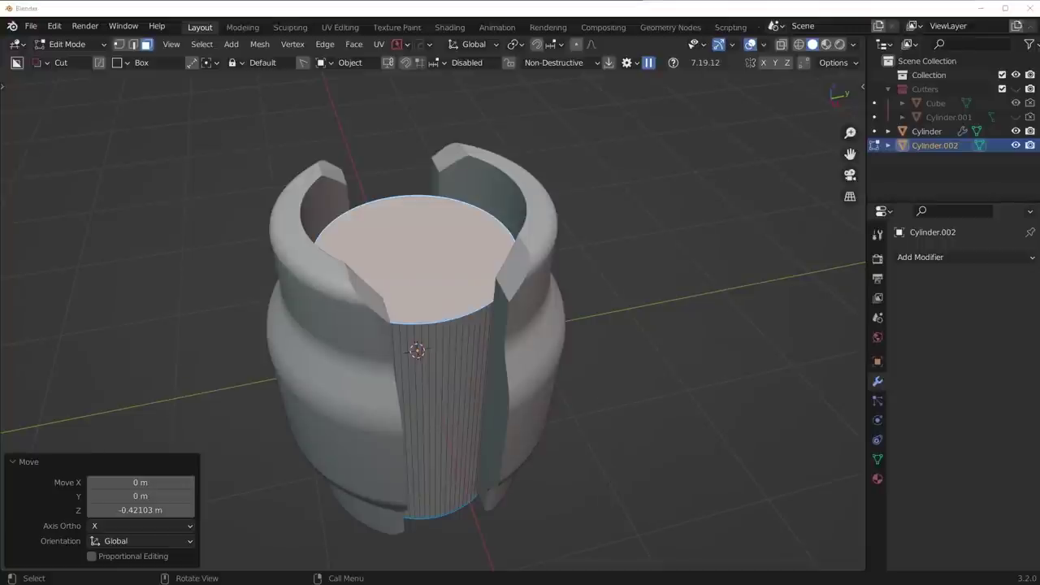
Toggle the Mark on the core's top face selection and bevel its rim about 0.2 m wide with 8 segments.
key(KP_1)
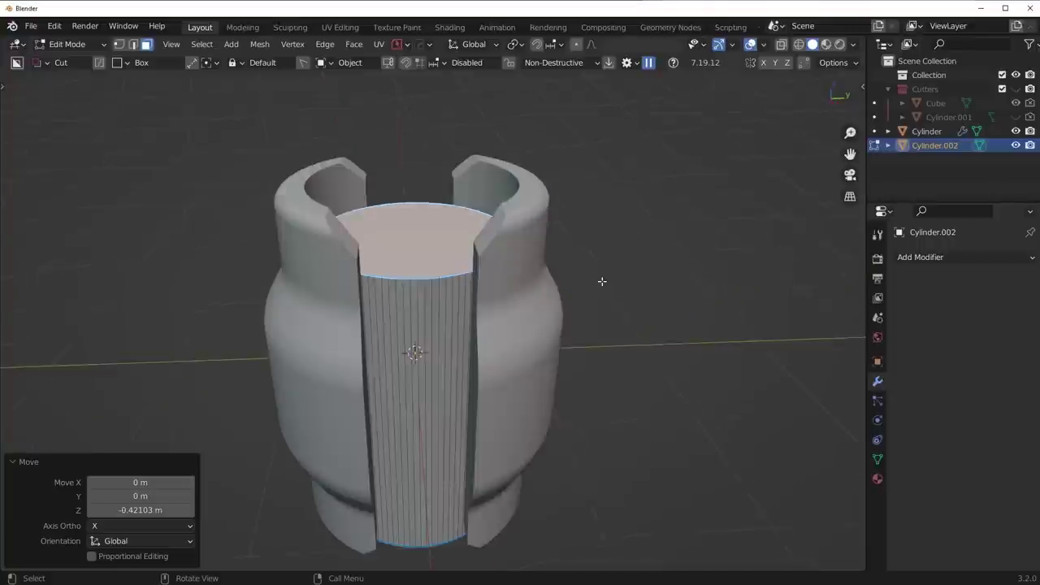
middle_drag(585, 248, 604, 328)
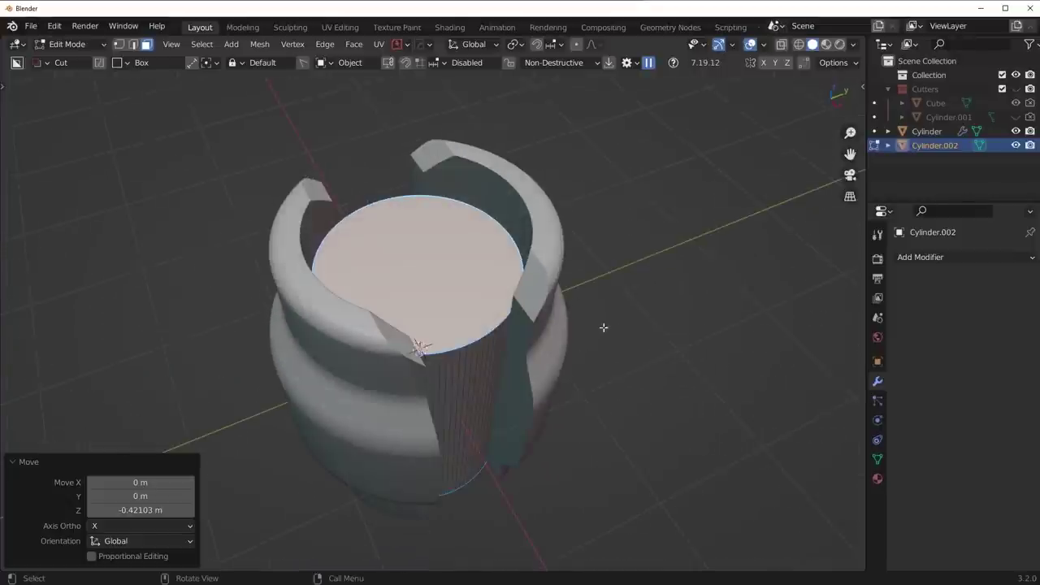
key(q)
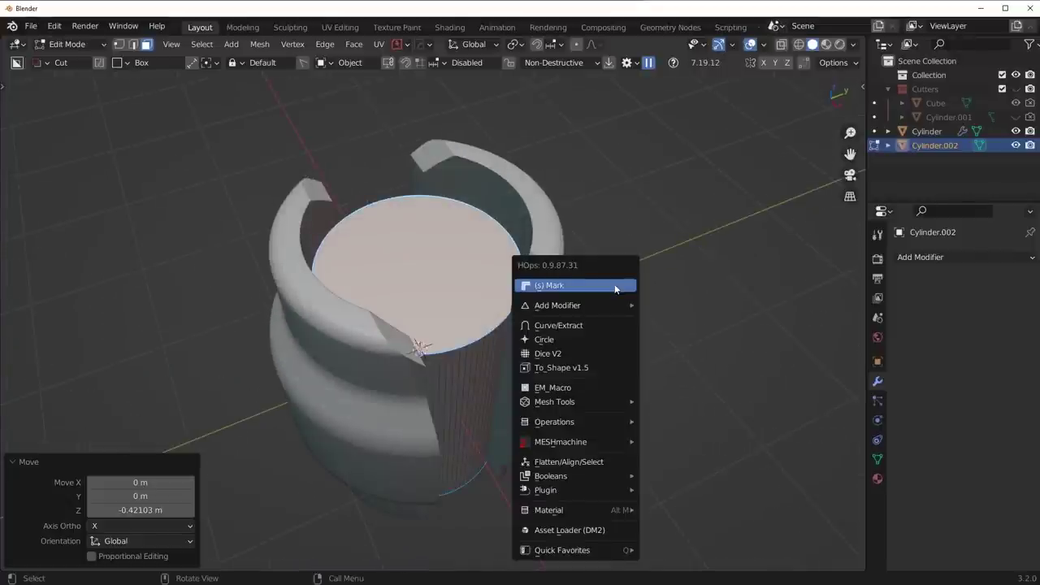
click(615, 286)
scroll(650, 350, up, 2)
key(ctrl+b)
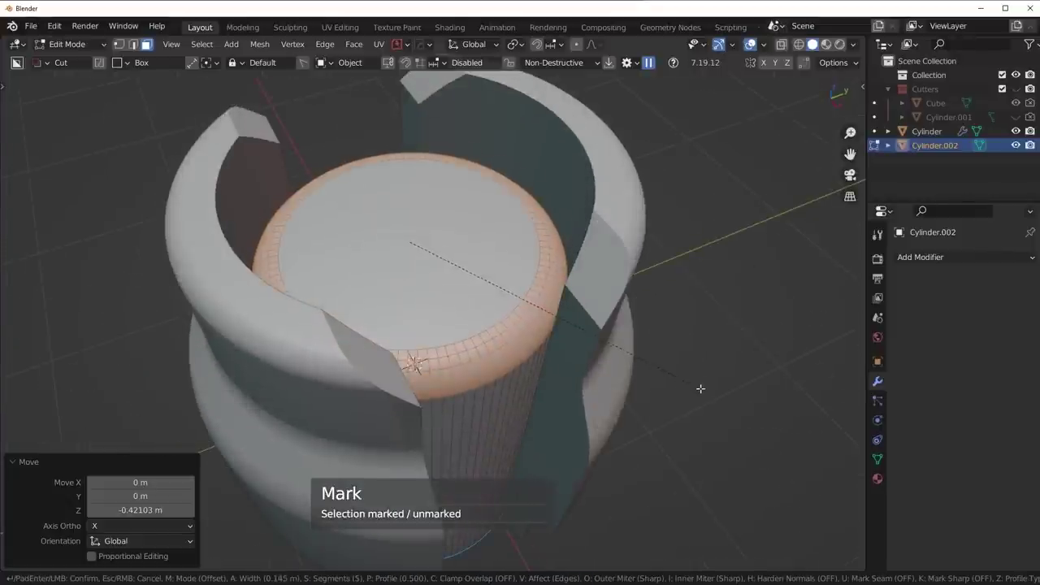
scroll(696, 379, up, 3)
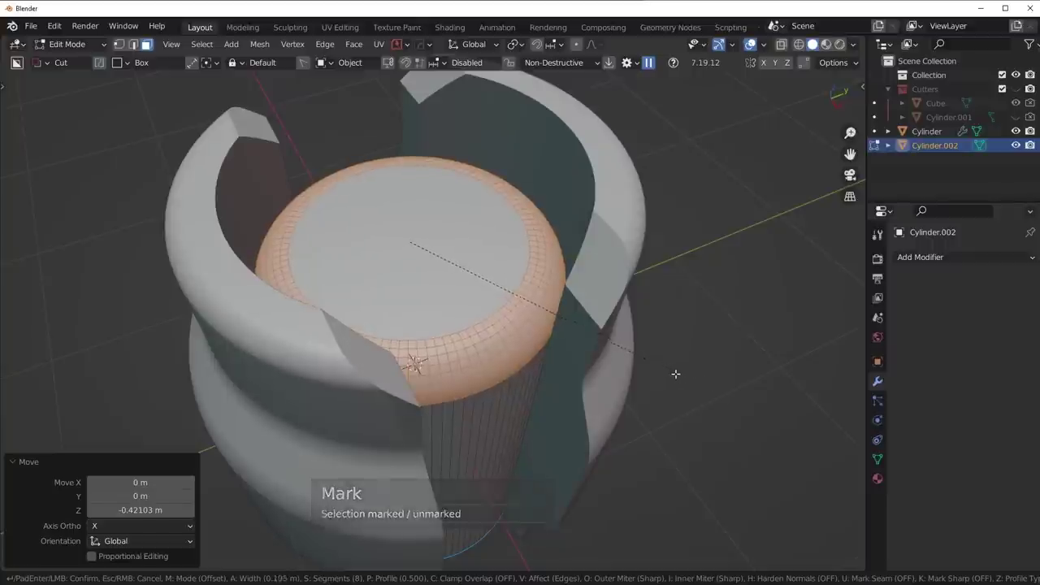
click(667, 373)
key(Tab)
middle_drag(667, 373, 587, 280)
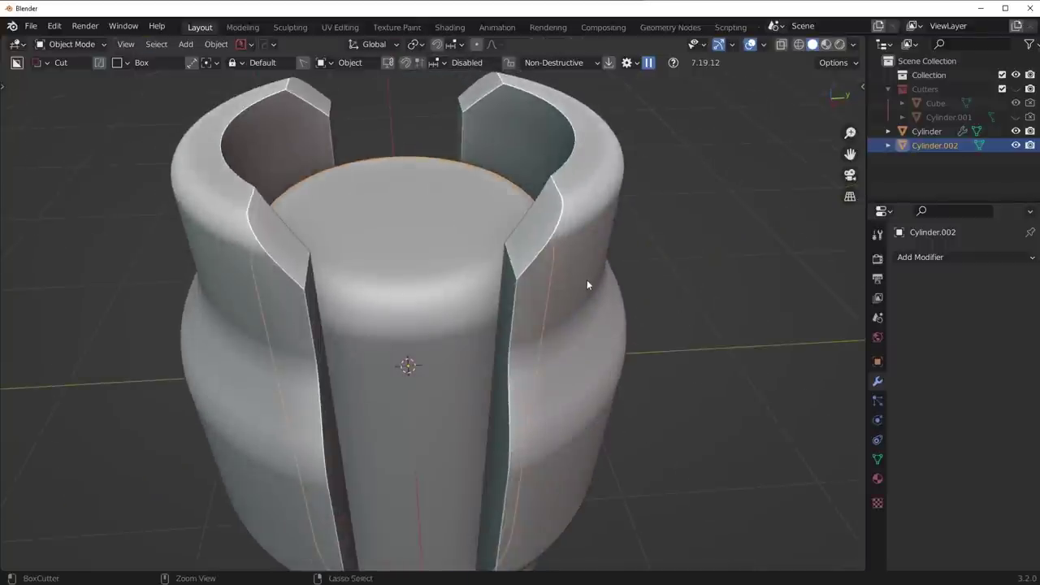
Bevel the core's top rim again with 8 segments and recalculate the shading with Sharpen.
key(Tab)
key(ctrl+b)
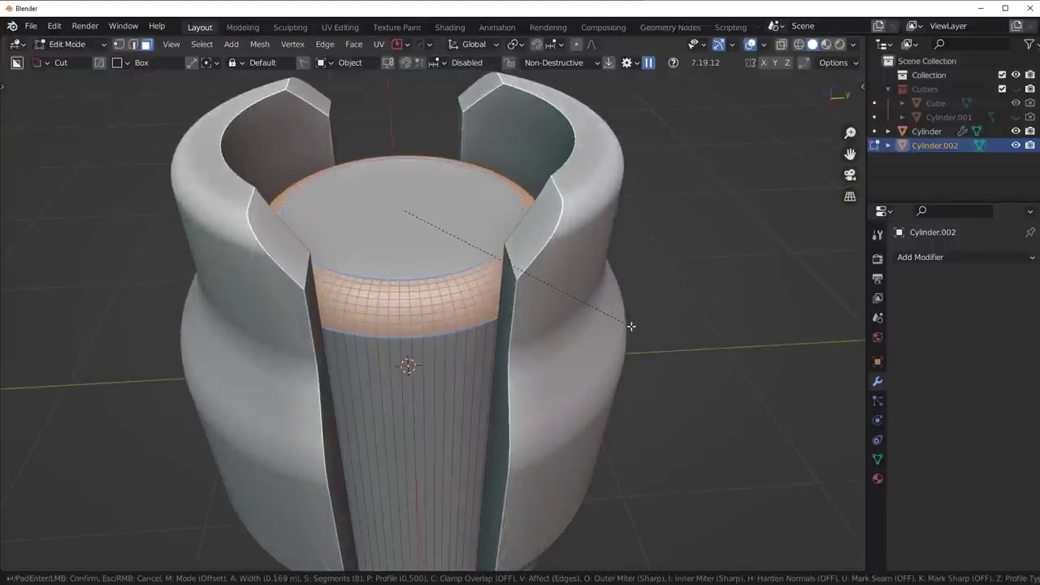
click(619, 321)
key(Tab)
key(q)
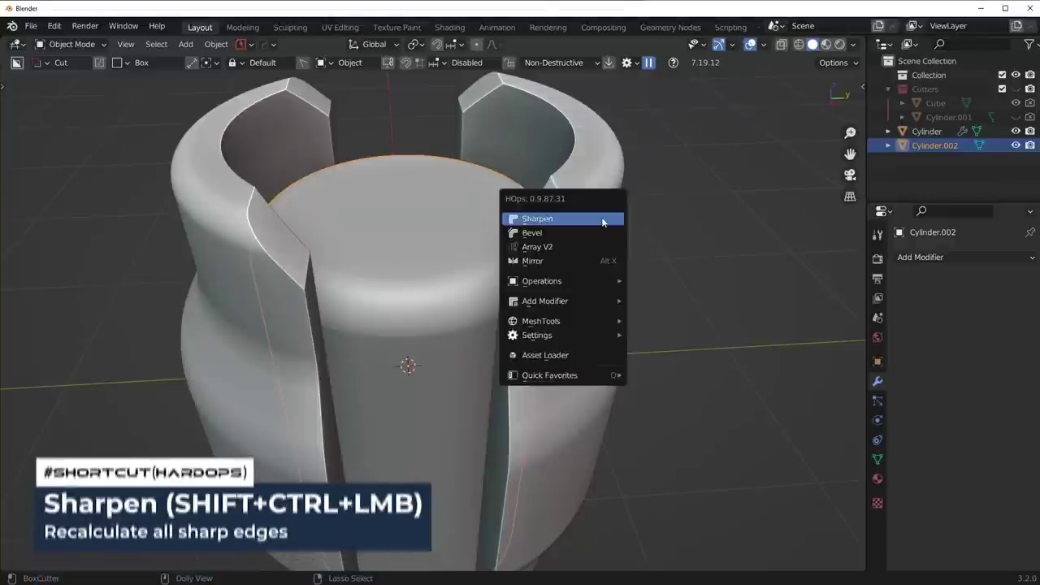
ctrl+shift+click(602, 217)
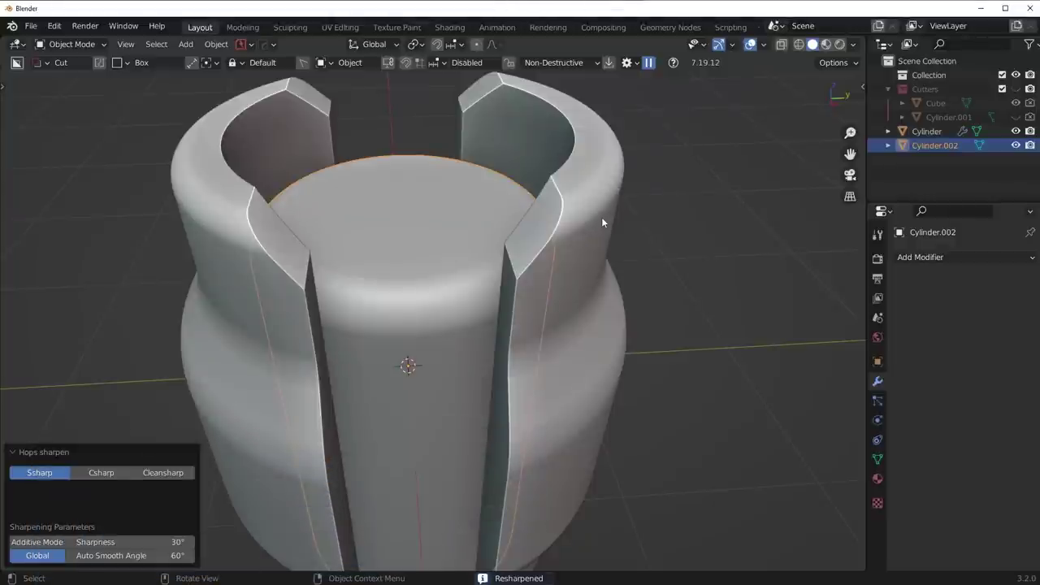
Bevel the core's top rim about 0.126 m wide with 8 segments and apply Sharpen to the core.
key(KP_3)
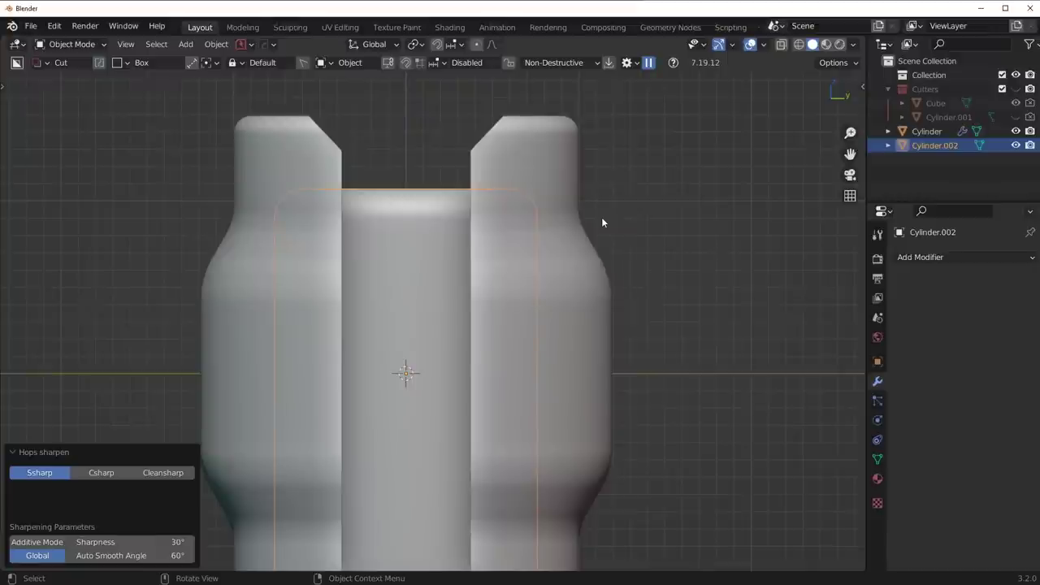
key(Tab)
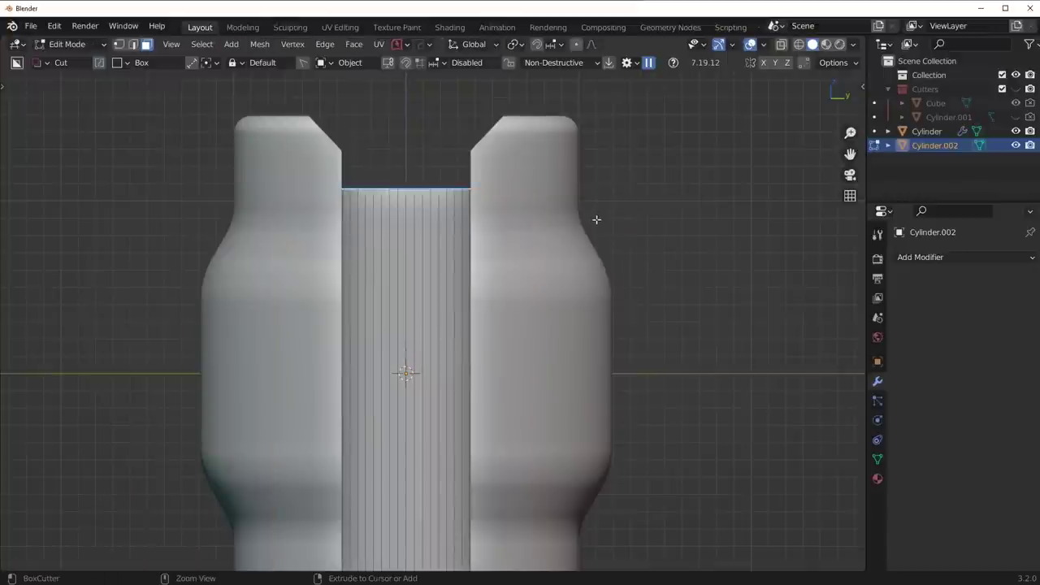
key(ctrl+b)
click(577, 242)
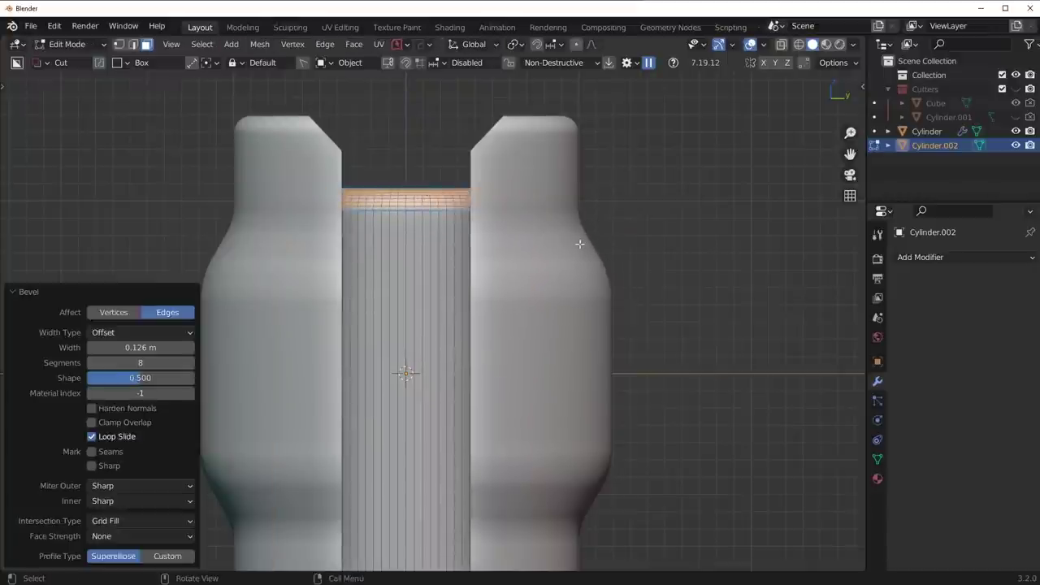
key(Tab)
key(q)
click(573, 216)
shift+middle_drag(562, 323, 590, 162)
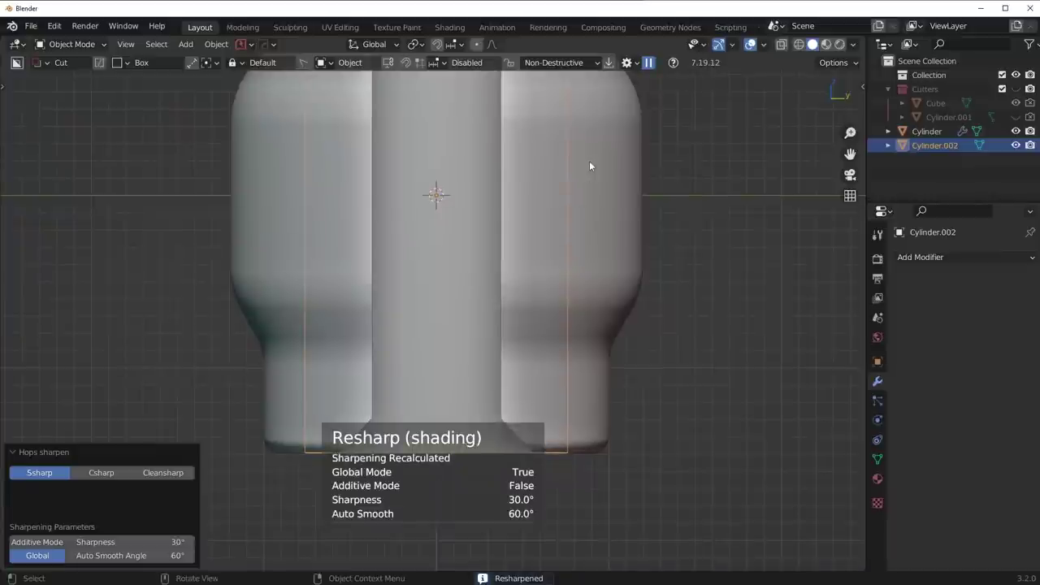
Try symmetrizing the core along Z from the positive to the negative side, and undo it.
key(Tab)
click(622, 386)
scroll(537, 223, down, 2)
key(alt+x)
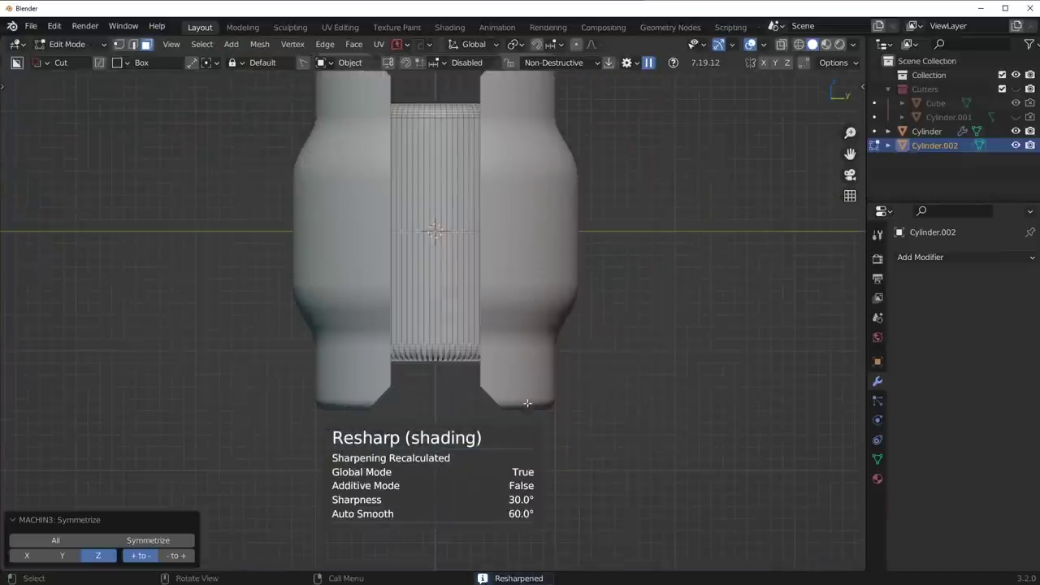
key(ctrl+z)
key(Tab)
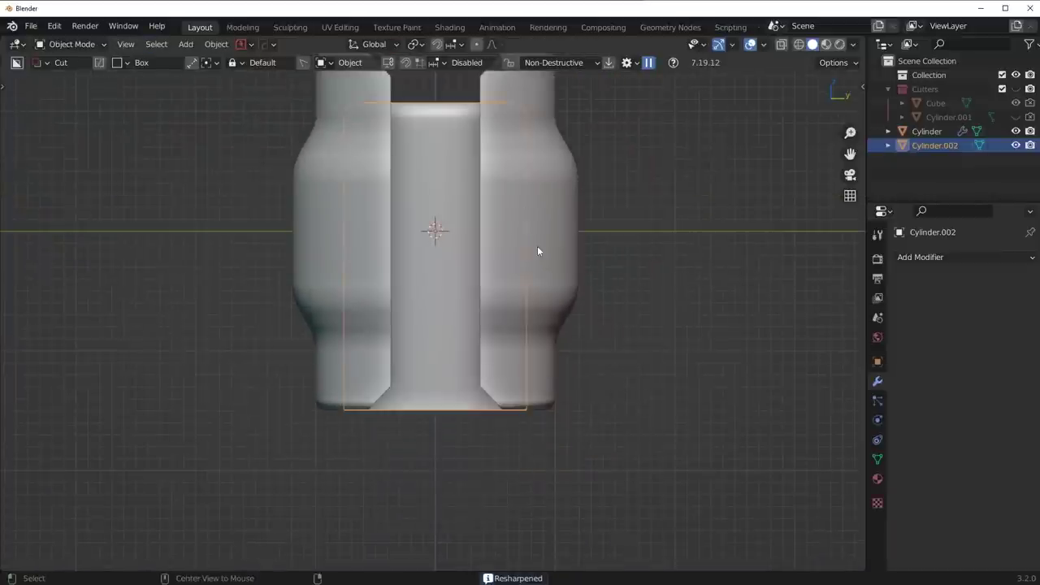
Bevel the rim of the core's bottom face into a rounded edge and apply Sharpen to the core.
key(Tab)
middle_drag(566, 382, 536, 317)
click(468, 385)
scroll(469, 385, up, 2)
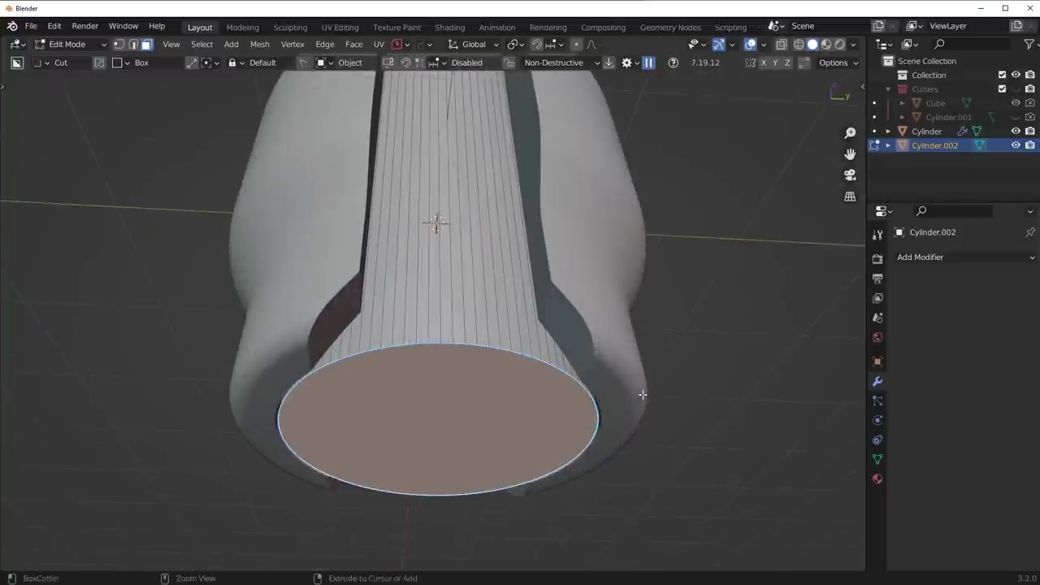
key(ctrl+b)
click(664, 395)
key(Tab)
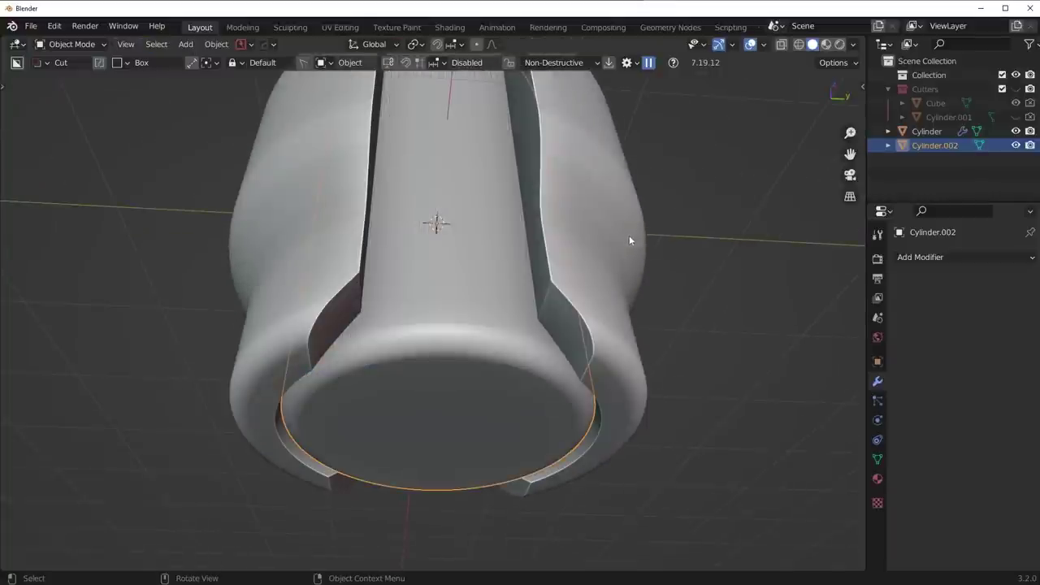
key(q)
click(627, 235)
scroll(594, 292, down, 4)
middle_drag(611, 267, 572, 343)
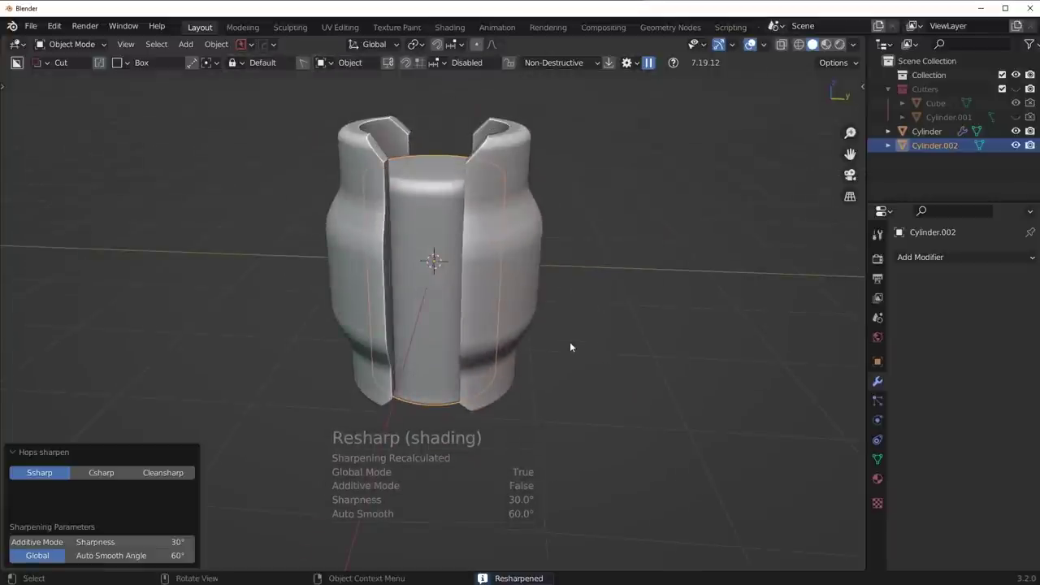
Deselect the core and examine how it sits between the two shell halves from several angles.
middle_drag(570, 347, 594, 322)
click(553, 302)
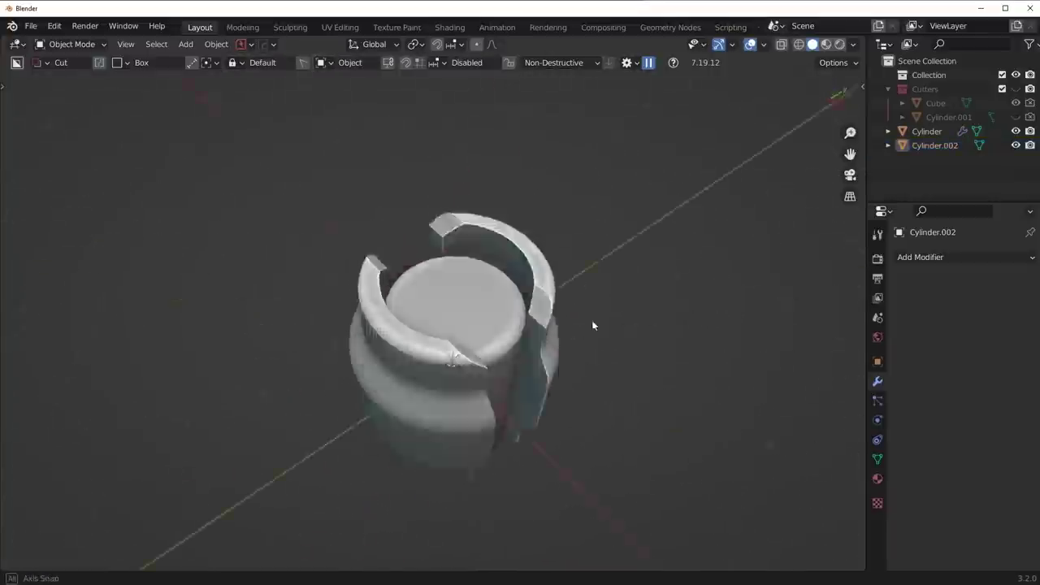
scroll(539, 290, up, 5)
middle_drag(397, 279, 475, 330)
scroll(482, 266, down, 2)
scroll(463, 290, down, 2)
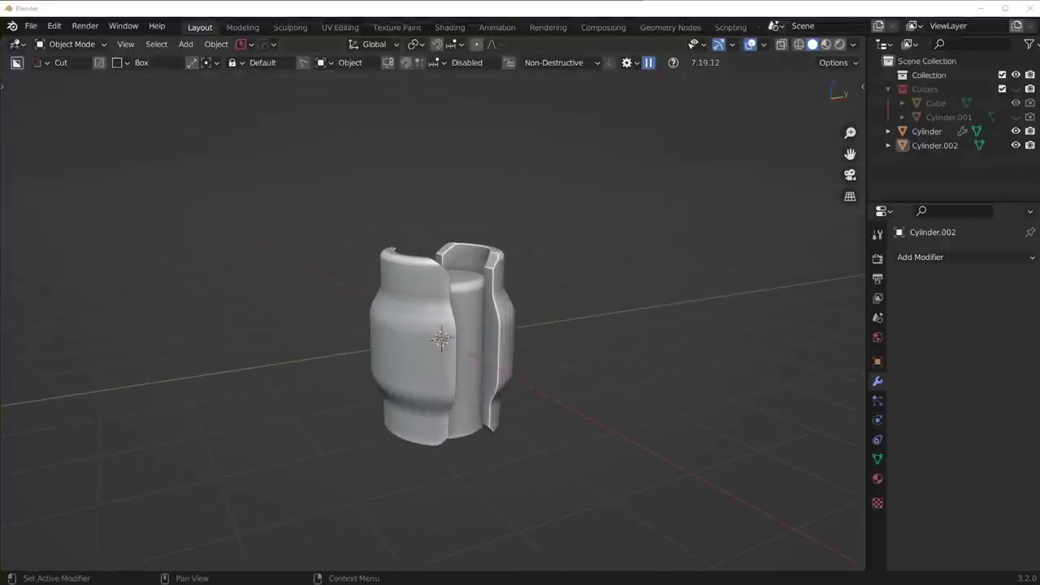
middle_drag(555, 351, 506, 364)
scroll(507, 364, up, 5)
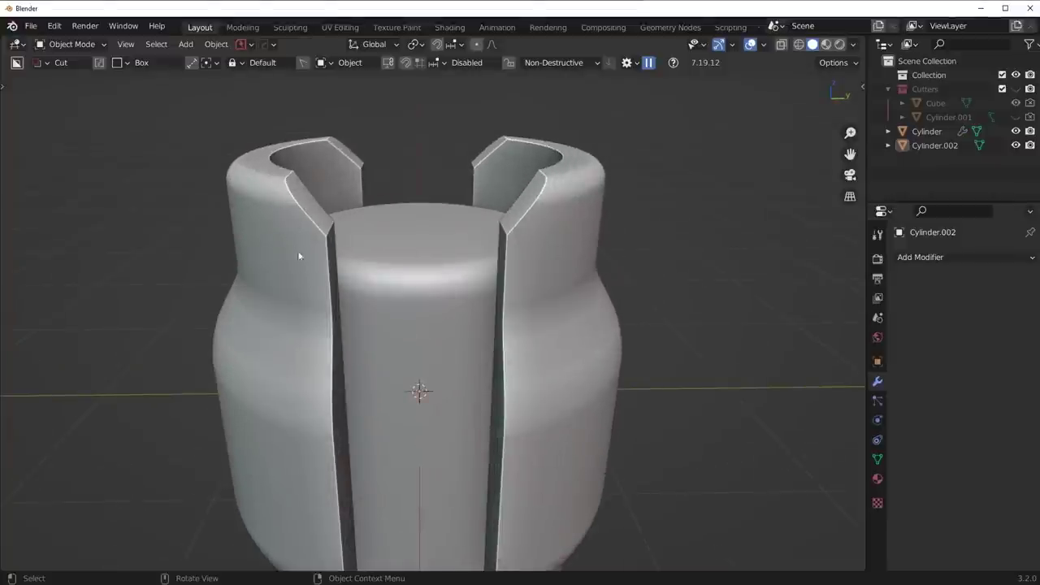
scroll(321, 264, down, 4)
Reveal the shell's slot cutter with Ever Scroll and move it about 2.46 m along X towards one side.
click(374, 303)
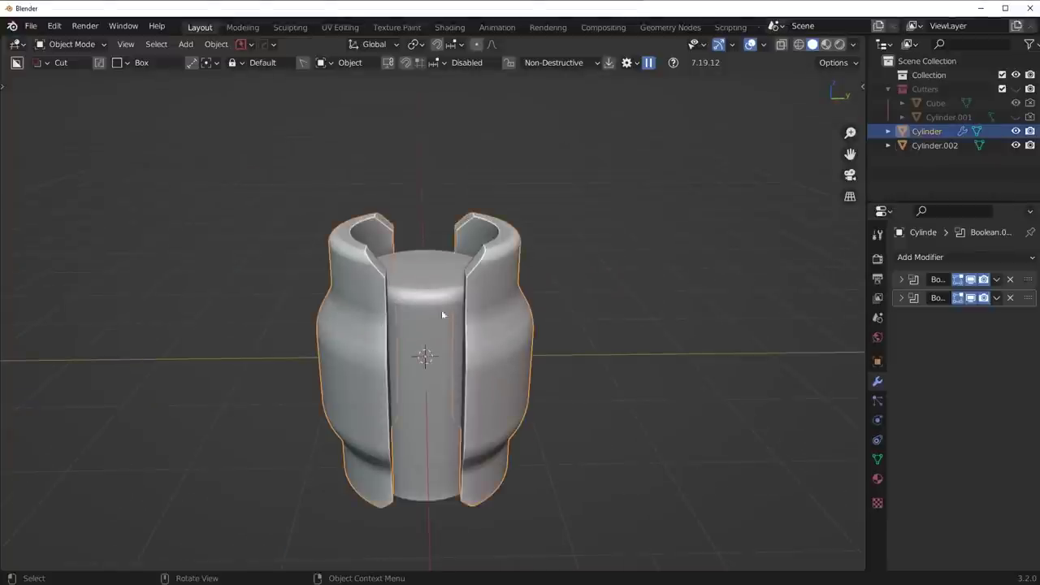
key(q)
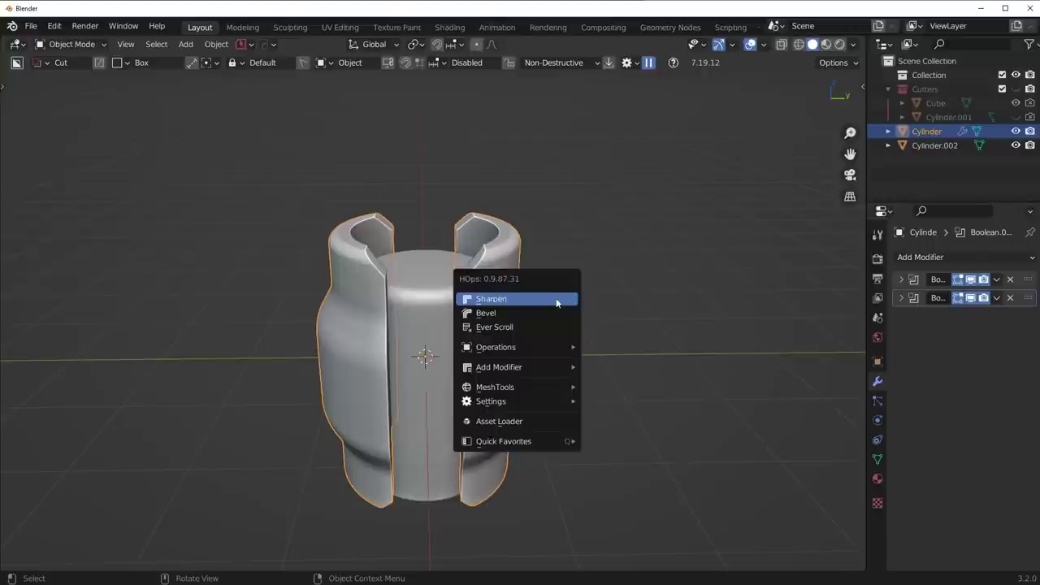
click(530, 331)
scroll(530, 331, up, 1)
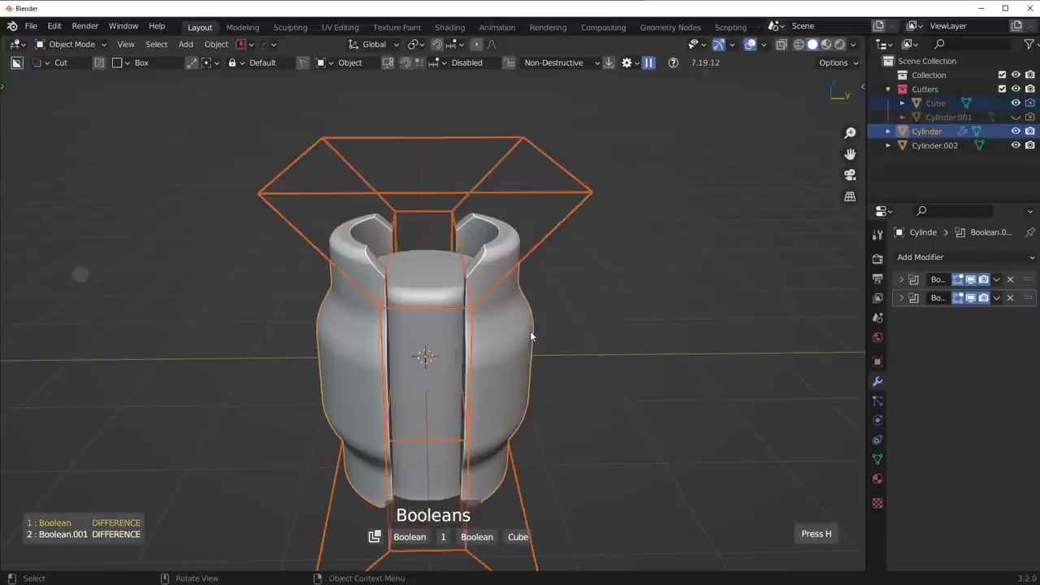
click(530, 331)
middle_drag(529, 331, 576, 226)
key(g)
key(x)
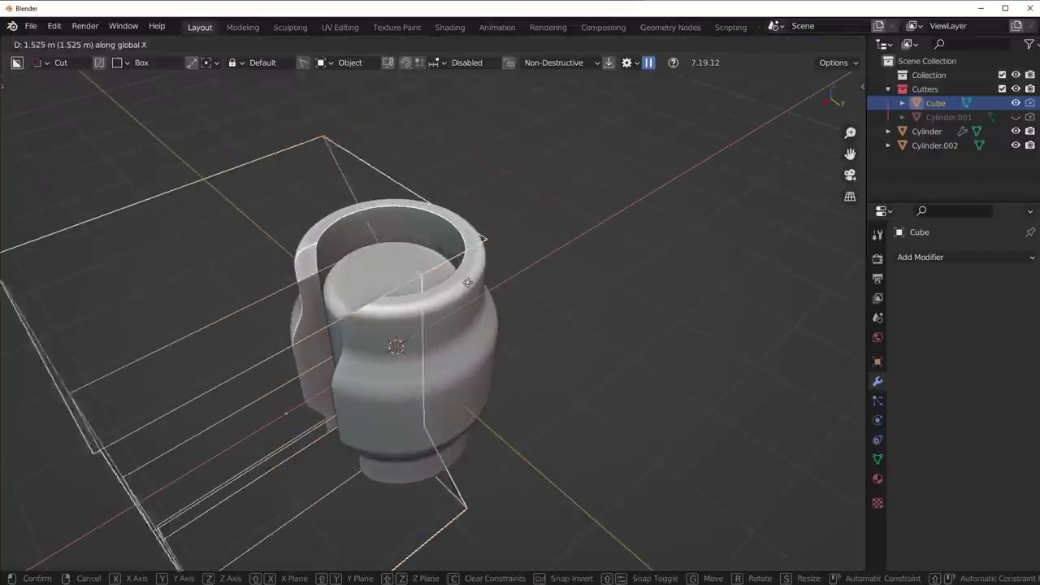
click(398, 302)
Nudge the slot cutter about 0.024 m in the negative X direction.
middle_drag(398, 302, 457, 298)
scroll(456, 297, up, 5)
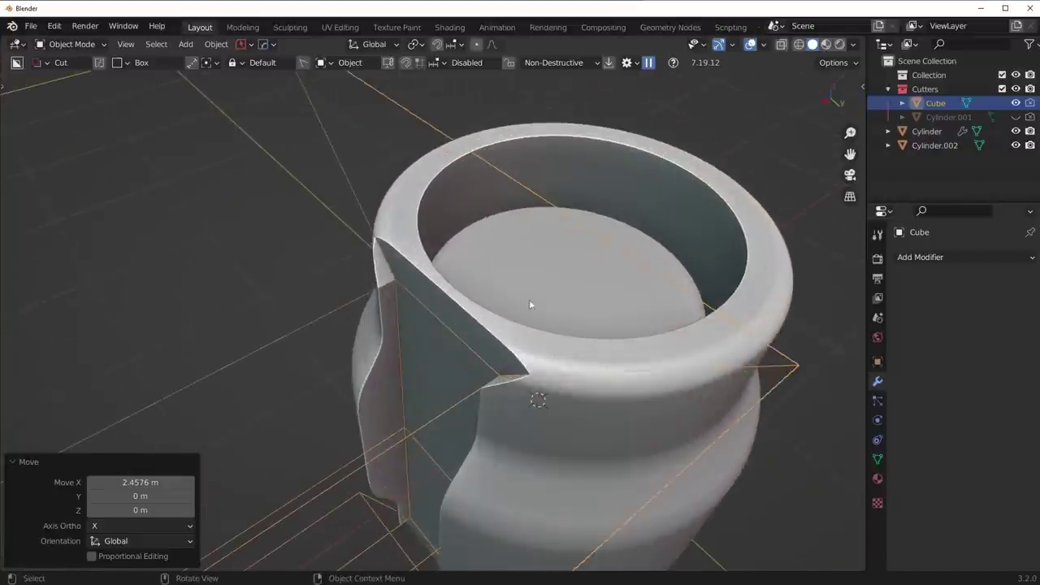
key(g)
key(x)
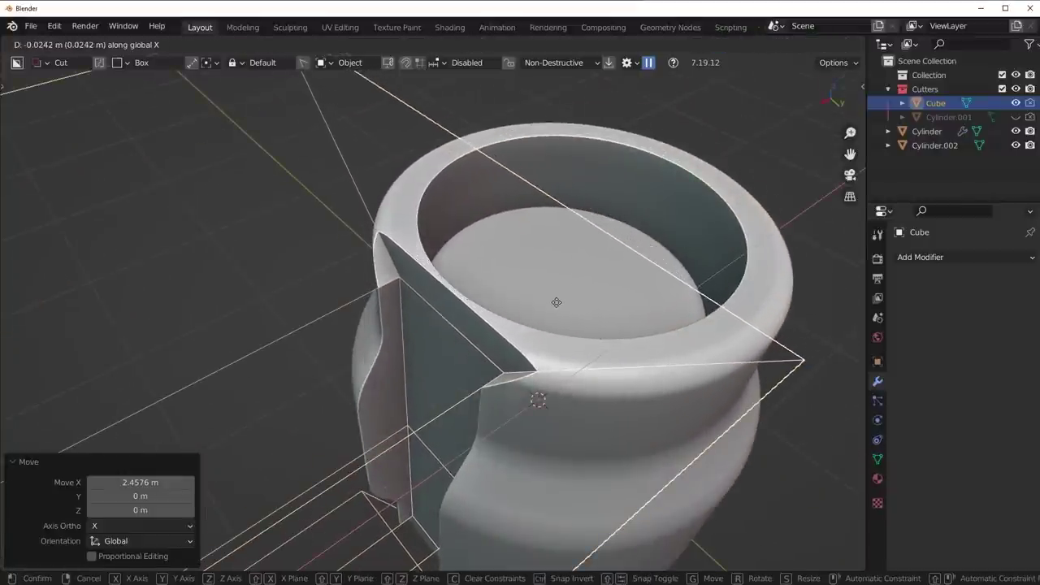
click(558, 302)
Narrow the slot cutter to about 0.77 along Y and apply its rotation and scale.
middle_drag(673, 336, 728, 412)
key(s)
key(y)
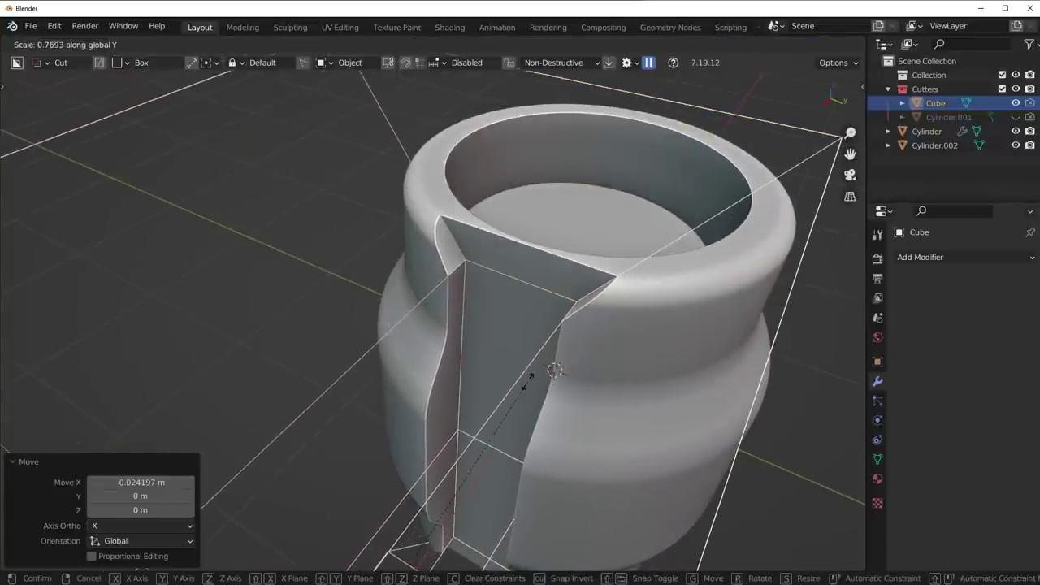
click(529, 372)
scroll(529, 371, down, 2)
key(ctrl+a)
click(548, 374)
middle_drag(548, 374, 614, 345)
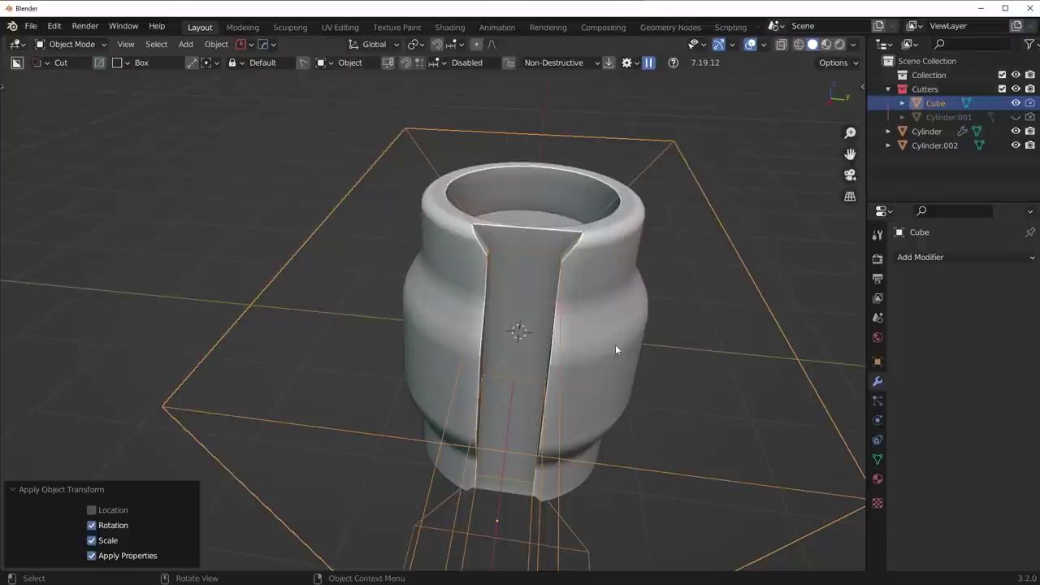
Duplicate the slot cutter in place and shrink the copy's faces about 0.082 m along their normals with Offset Even.
key(shift+d)
right_click(569, 363)
key(Tab)
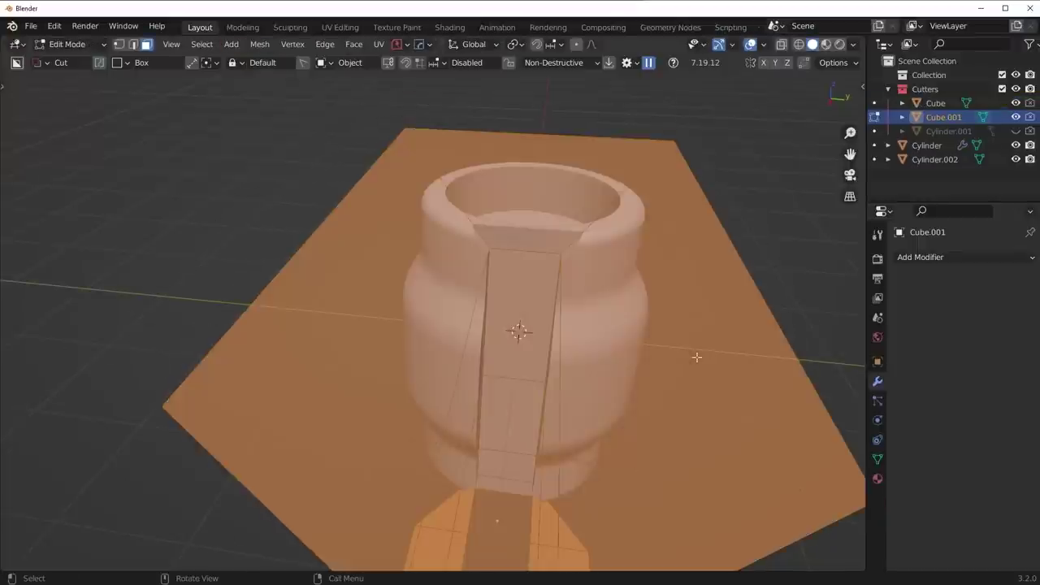
key(alt+s)
click(678, 436)
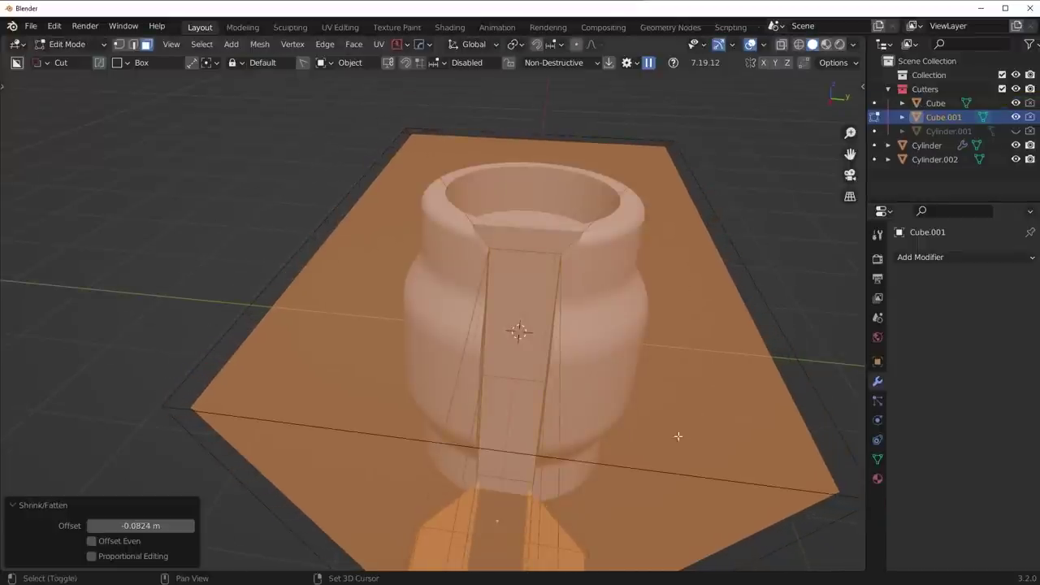
click(123, 541)
key(Tab)
Move the smaller cutter copy along X into the barrel, subtract it from the shell with a boolean difference, and hide the cutters.
middle_drag(598, 299, 457, 368)
key(g)
key(x)
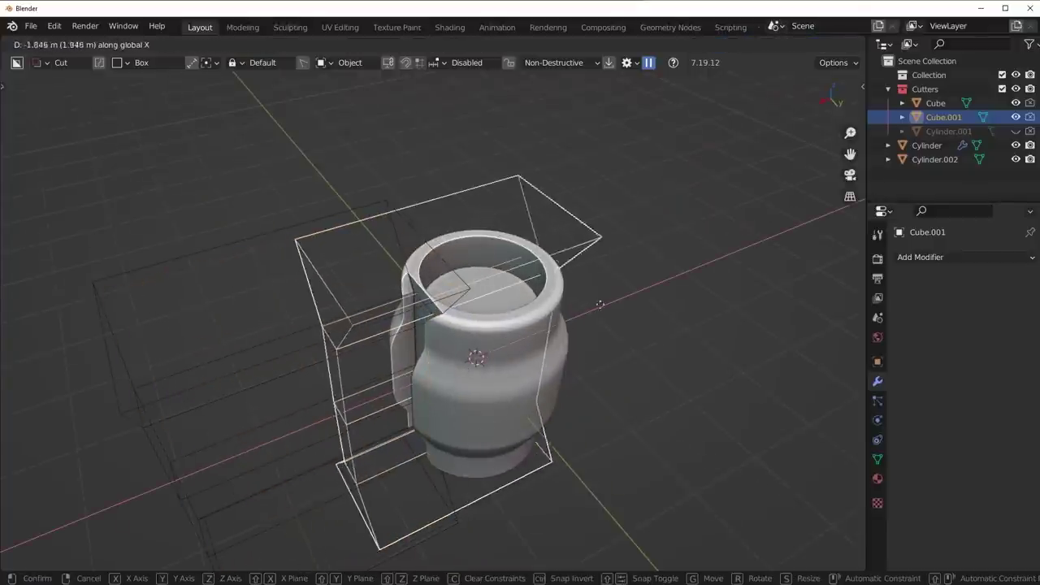
click(528, 325)
click(520, 330)
key(ctrl+minus)
middle_drag(520, 329, 624, 276)
key(shift+2)
Examine the stepped, chamfered slot edges on the shell from several angles.
scroll(601, 284, up, 2)
scroll(624, 276, up, 5)
middle_drag(411, 280, 329, 146)
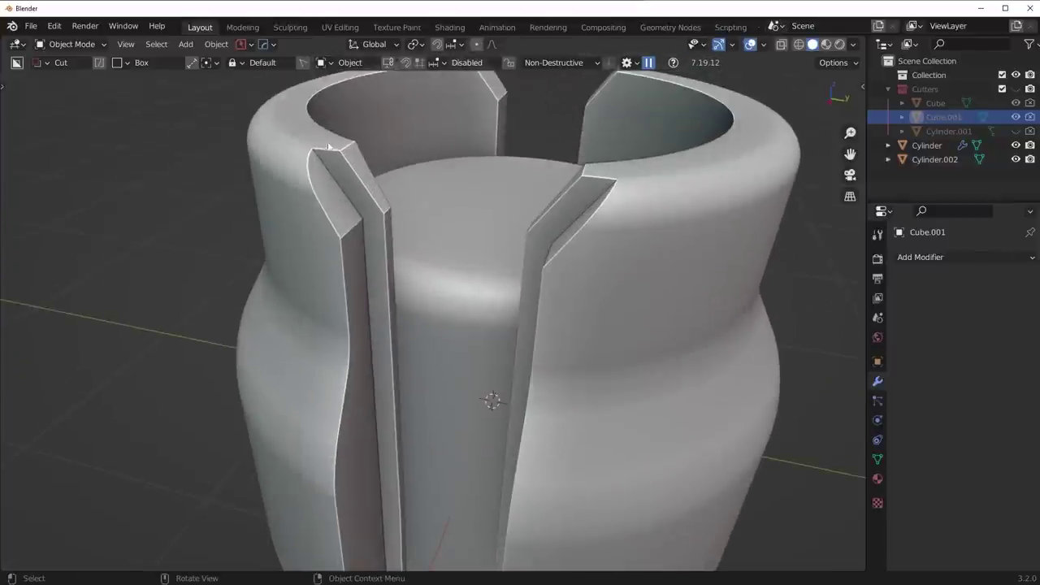
middle_drag(377, 339, 477, 368)
scroll(478, 369, down, 4)
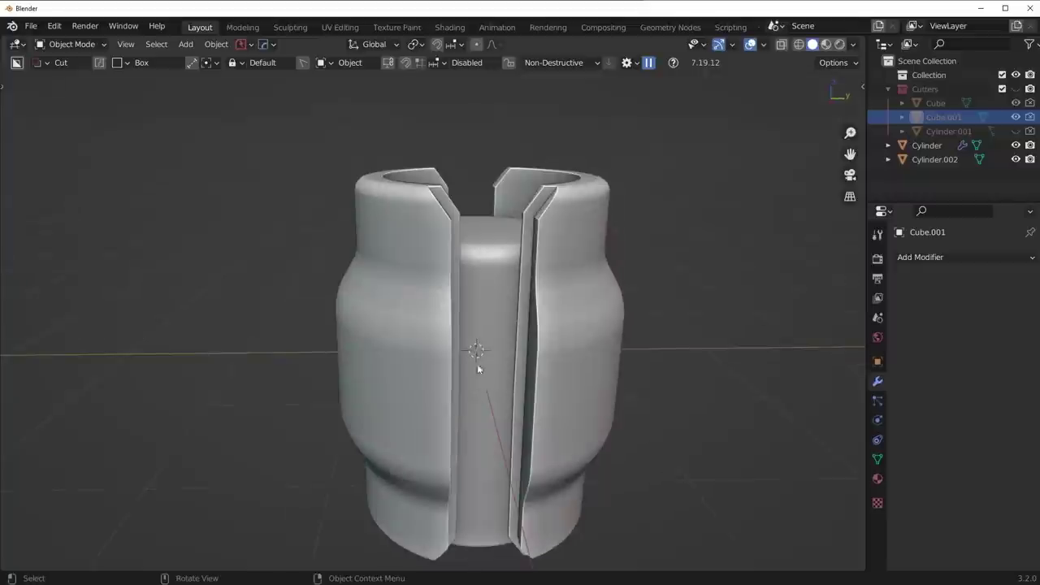
middle_drag(543, 345, 591, 330)
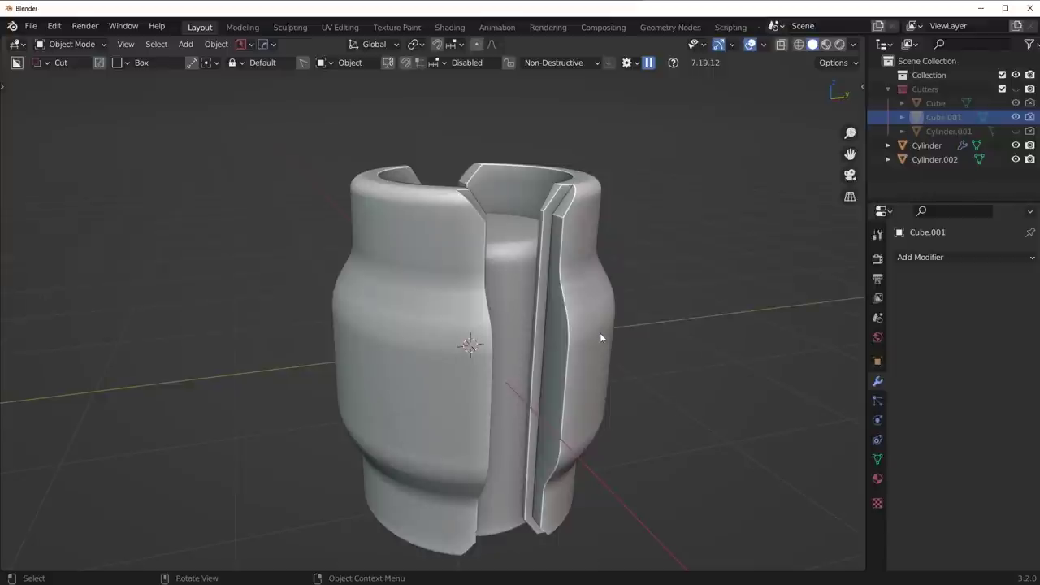
middle_drag(602, 336, 487, 321)
scroll(526, 330, up, 1)
Reveal the smaller slot cutter with Ever Scroll and try scaling it uniformly.
click(544, 295)
key(q)
click(562, 364)
scroll(563, 367, up, 3)
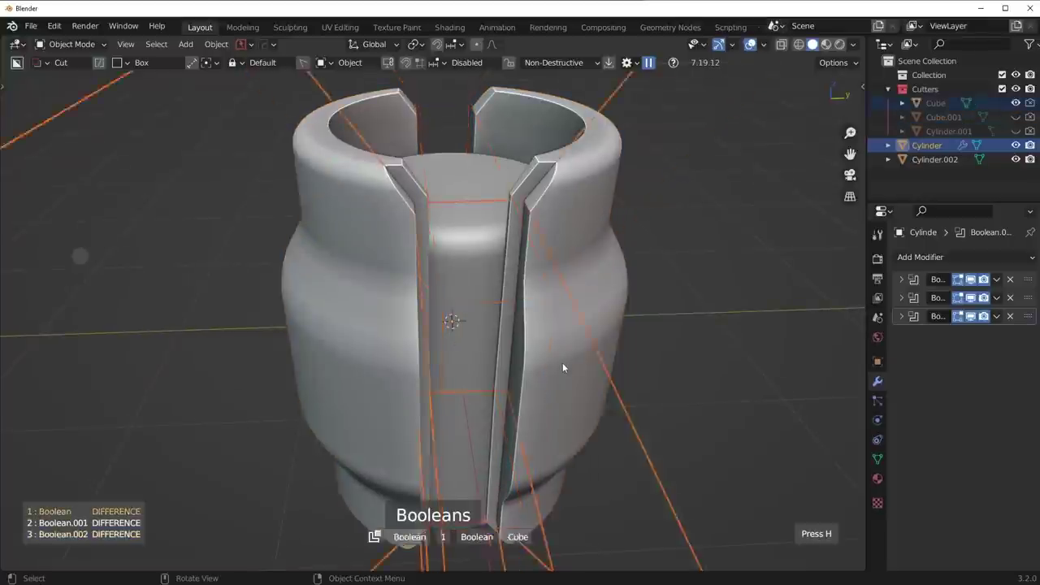
click(561, 367)
key(s)
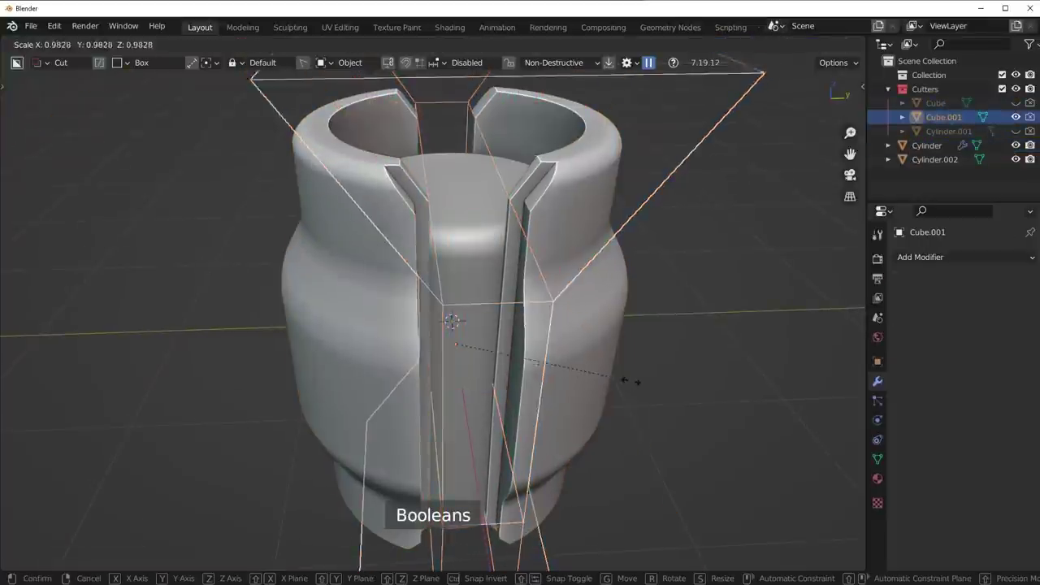
right_click(635, 383)
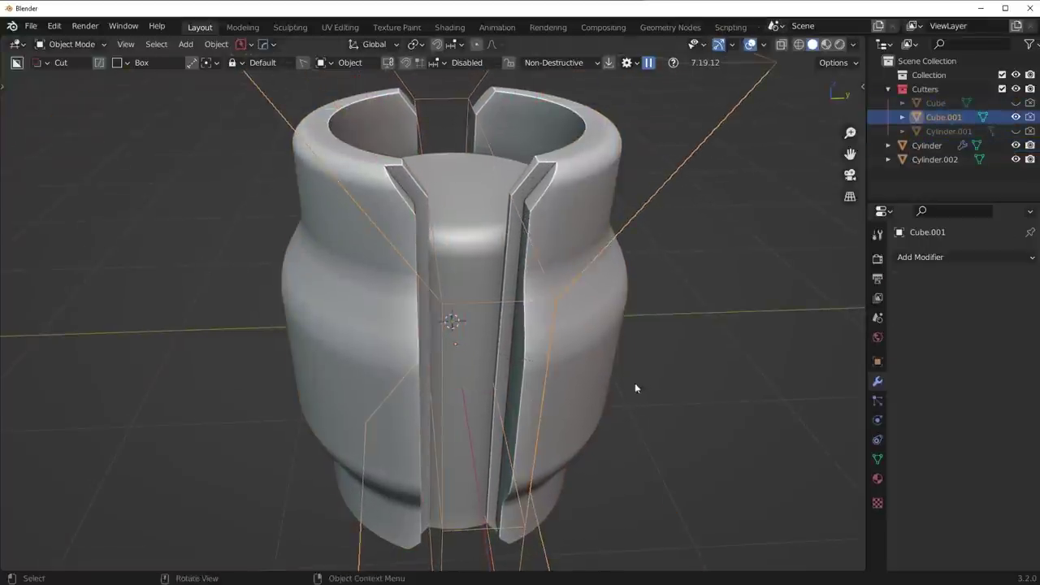
Shrink the smaller slot cutter's faces slightly along their normals and hide the cutter.
key(Tab)
click(772, 403)
key(alt+s)
click(756, 429)
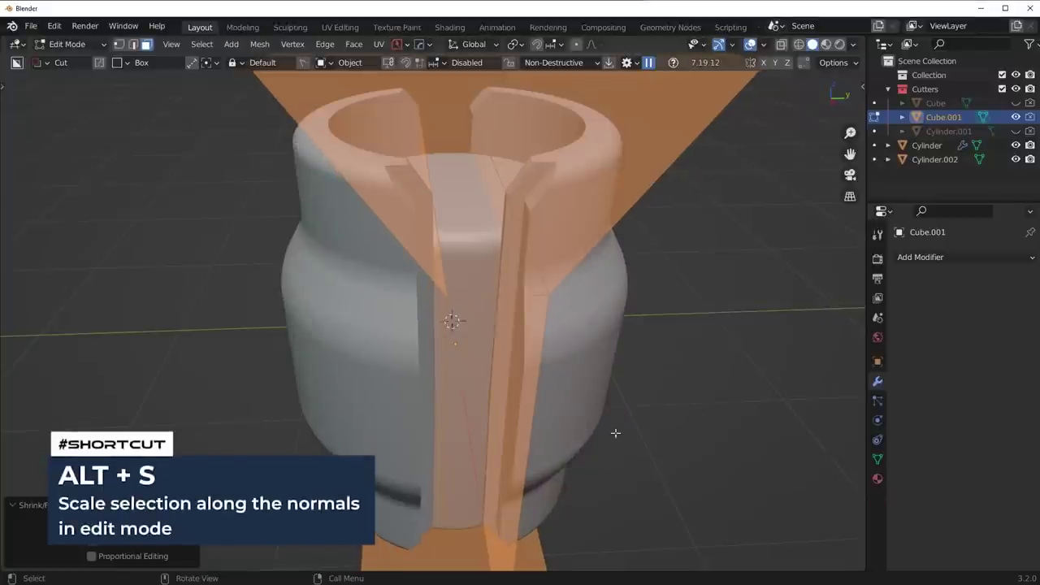
key(Tab)
click(572, 393)
key(h)
Undo and redo the latest cutter changes to compare the slot before and after.
middle_drag(617, 351, 642, 364)
scroll(642, 364, down, 3)
key(ctrl+z)
key(ctrl+z)
key(ctrl+z)
key(ctrl+shift+z)
key(ctrl+shift+z)
key(ctrl+shift+z)
Mirror the shell across X with a bisecting HardOps mirror modifier so the stepped slot repeats on the opposite side.
middle_drag(610, 309, 400, 340)
click(521, 328)
key(Tab)
click(510, 342)
key(alt+x)
key(Tab)
middle_drag(566, 344, 488, 322)
scroll(314, 295, up, 5)
key(alt+x)
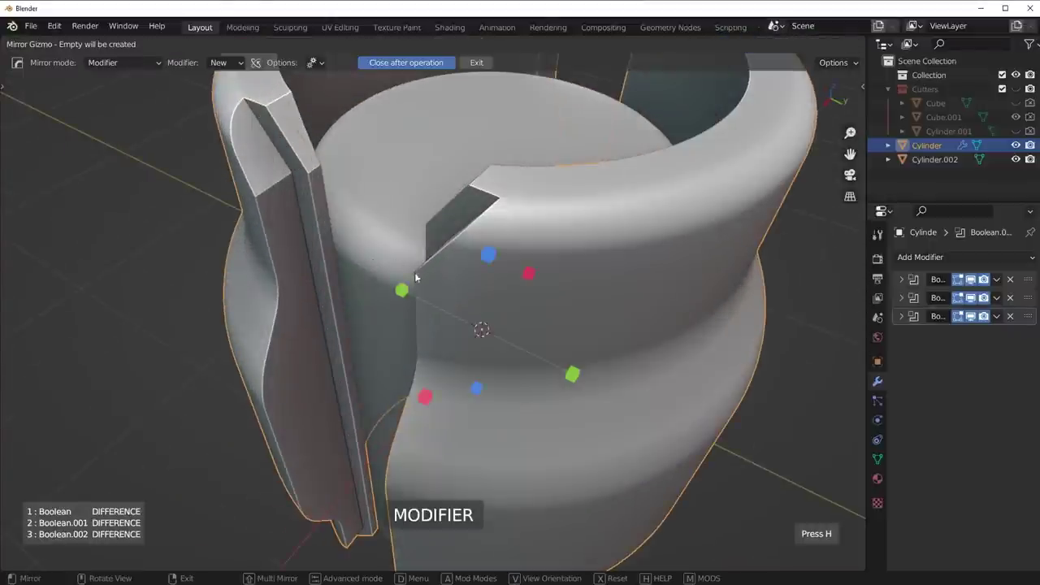
scroll(416, 371, down, 5)
click(400, 386)
Save the scene as untitled.blend on the Desktop.
middle_drag(612, 360, 508, 328)
scroll(507, 328, up, 2)
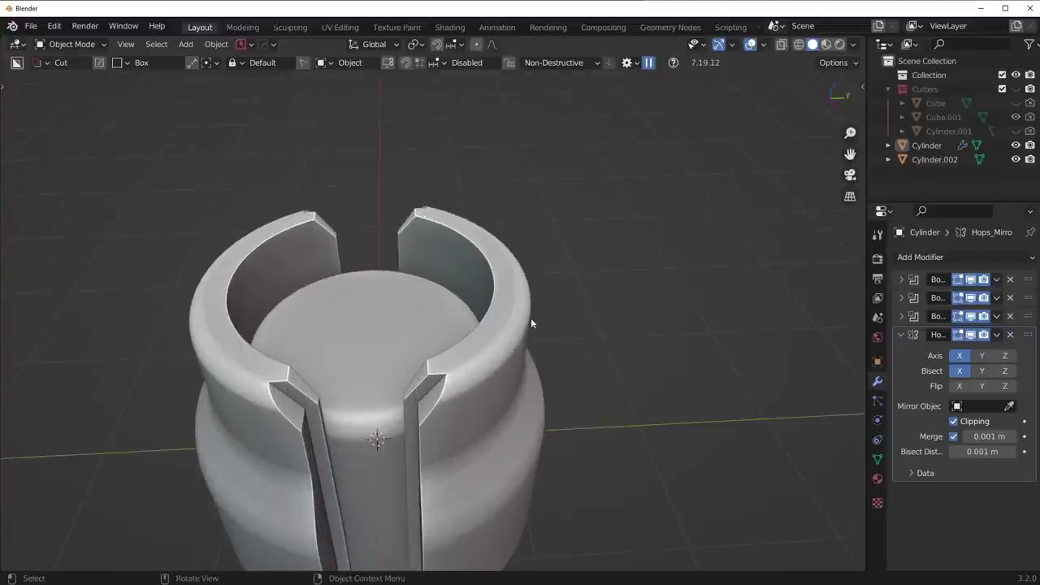
scroll(715, 320, down, 2)
middle_drag(715, 320, 485, 360)
scroll(487, 360, down, 2)
scroll(484, 360, up, 3)
key(ctrl+s)
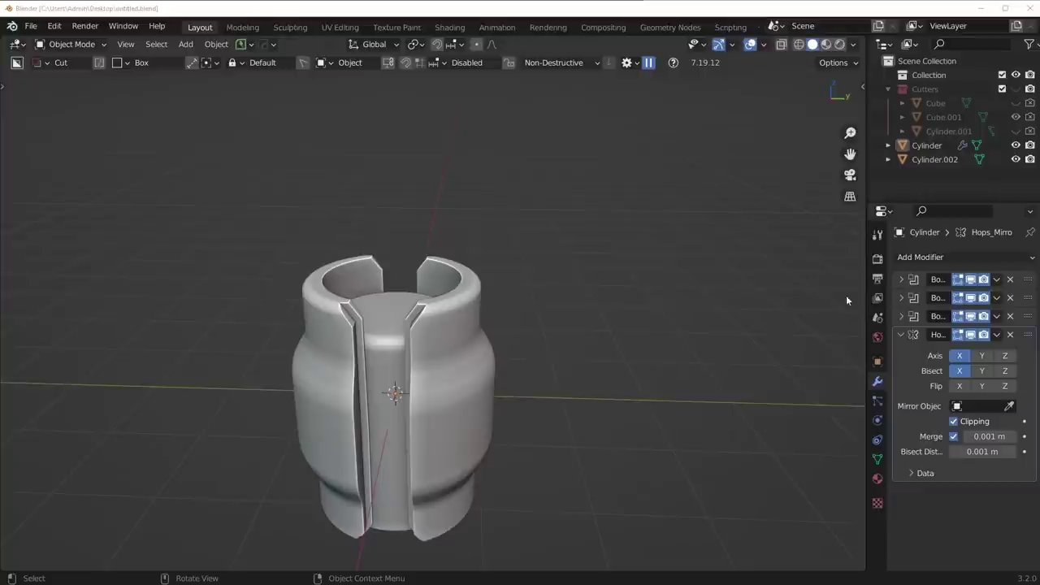
Try lowering the shell's top rim vertices slightly along Z, selecting them through the mesh in a side view.
middle_drag(460, 306, 497, 283)
key(KP_1)
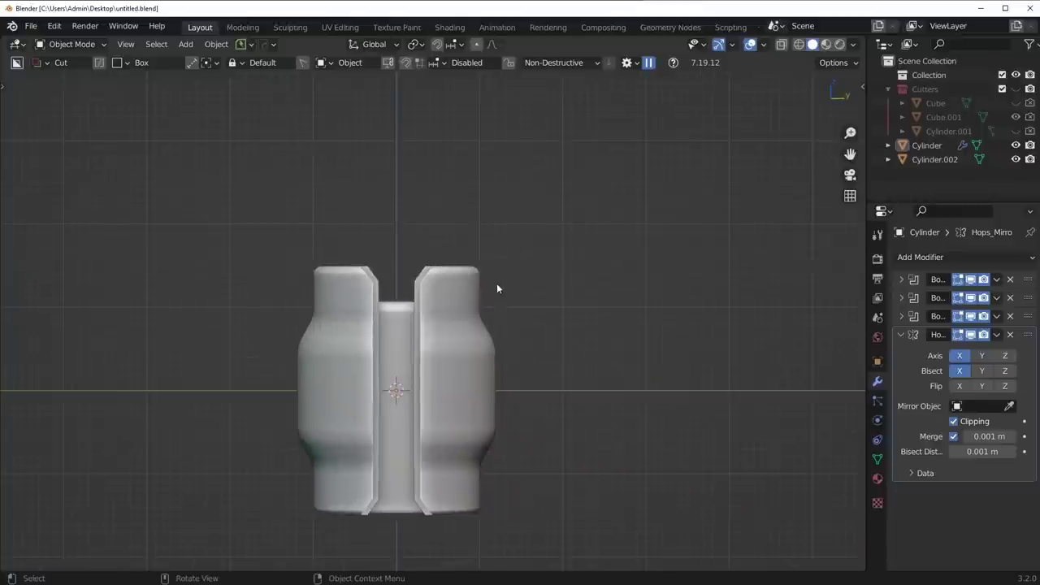
click(479, 280)
key(Tab)
key(alt+z)
drag(250, 234, 522, 293)
key(z)
click(627, 299)
key(g)
key(z)
click(592, 313)
key(Tab)
key(alt+z)
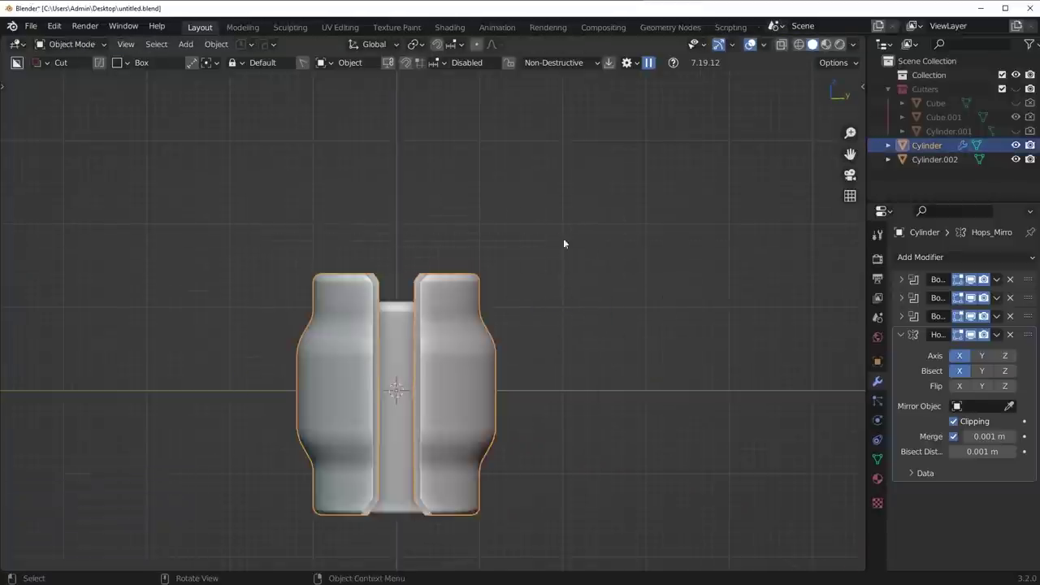
Try lowering the shell's top rim further along Z, down into the chamfered part of the slot.
middle_drag(563, 238, 575, 281)
key(KP_1)
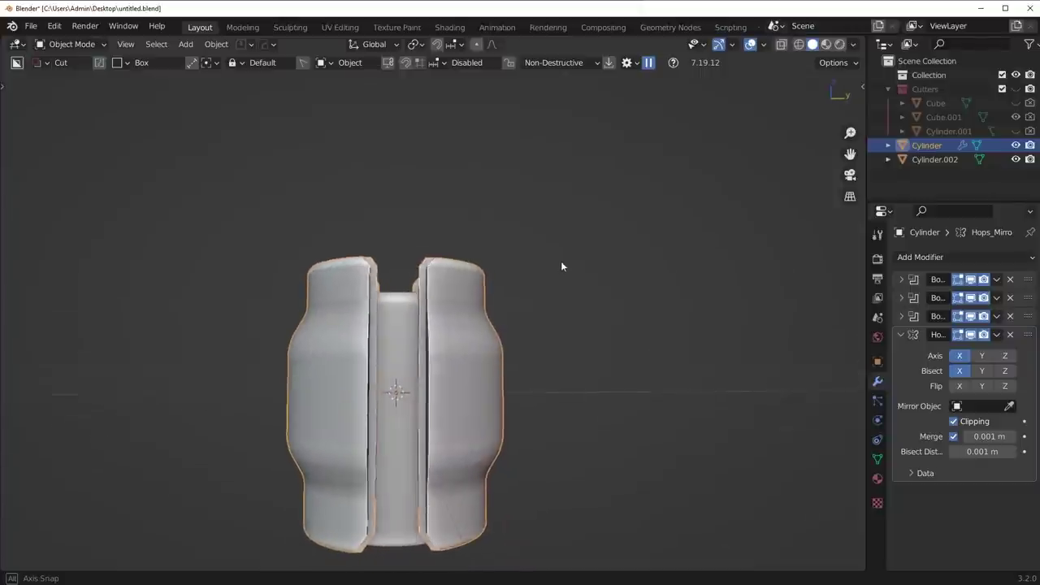
key(Tab)
key(alt+z)
key(alt+e)
click(576, 275)
key(Tab)
key(alt+z)
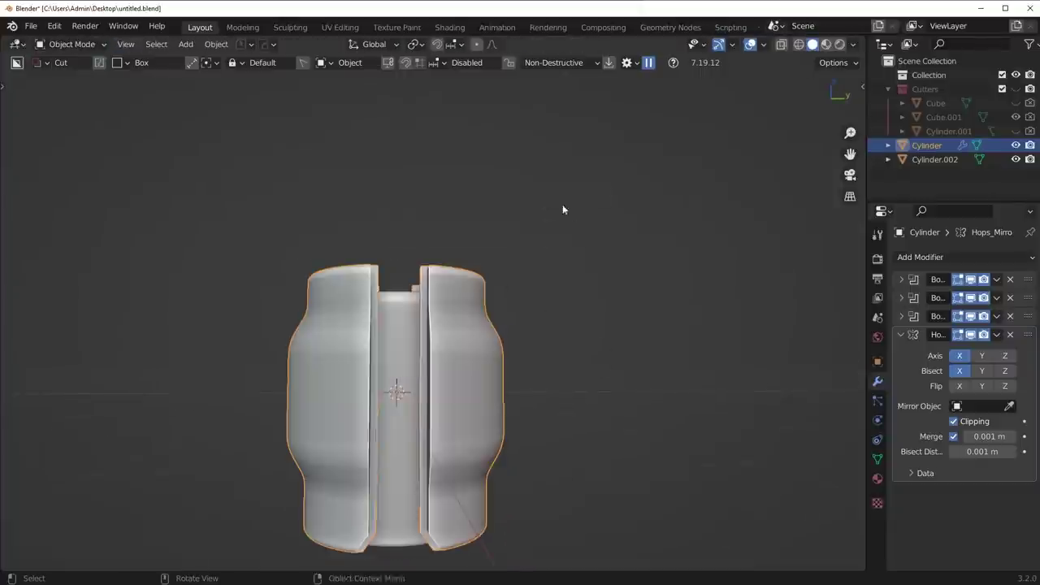
Compare the shell with and without the lowered top rim while the viewport overlays are hidden.
middle_drag(567, 289, 535, 333)
click(535, 333)
shift+middle_drag(494, 365, 514, 347)
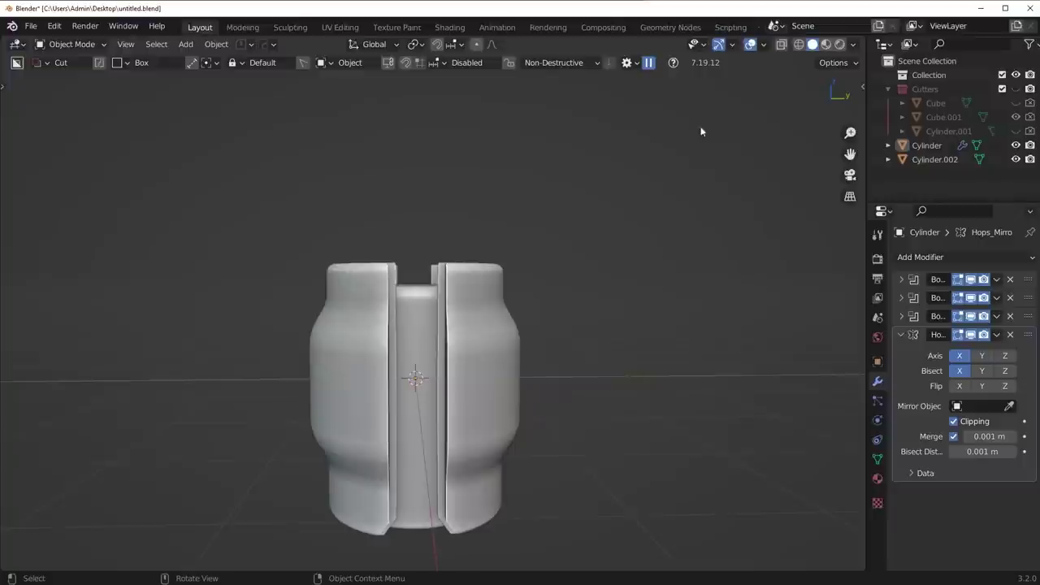
click(749, 45)
click(407, 289)
key(Tab)
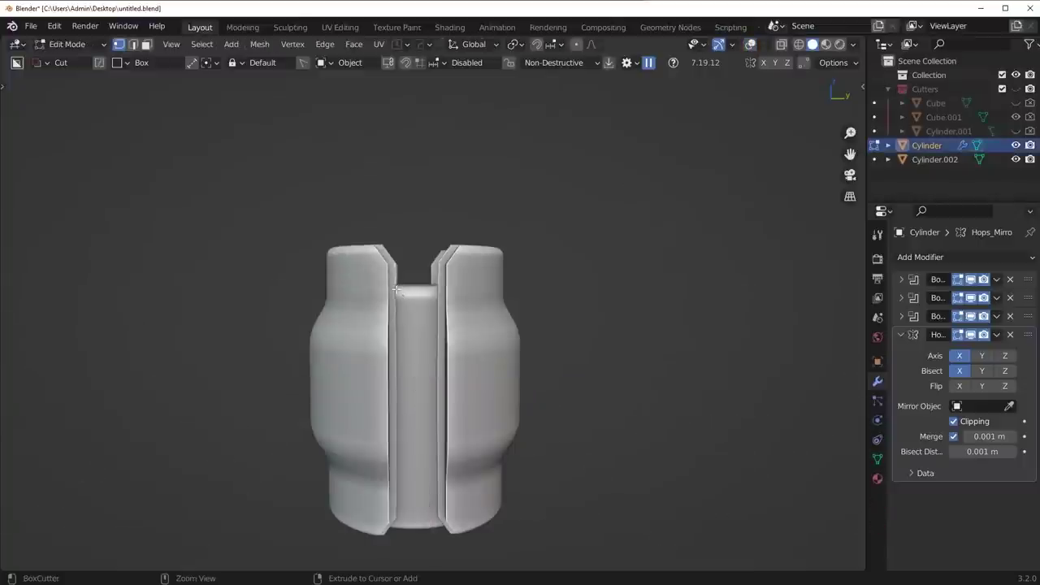
key(ctrl+shift+z)
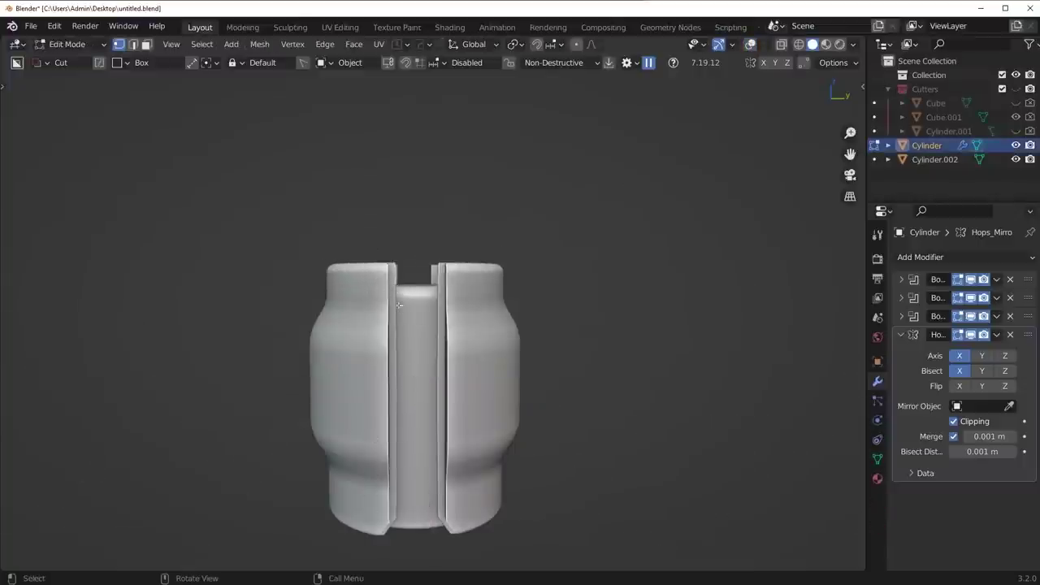
middle_drag(399, 305, 403, 421)
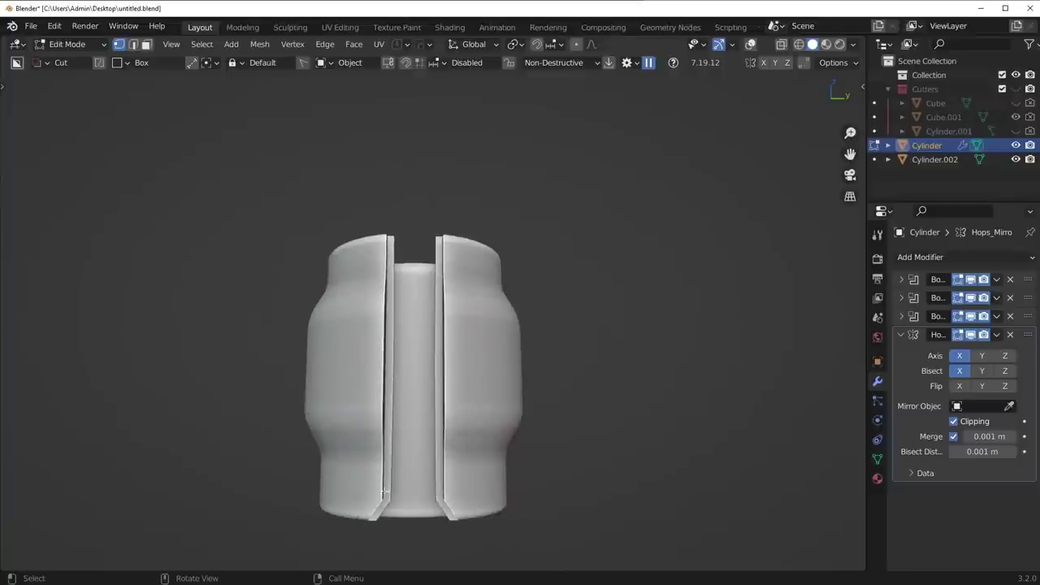
click(750, 44)
middle_drag(543, 275, 534, 324)
key(Tab)
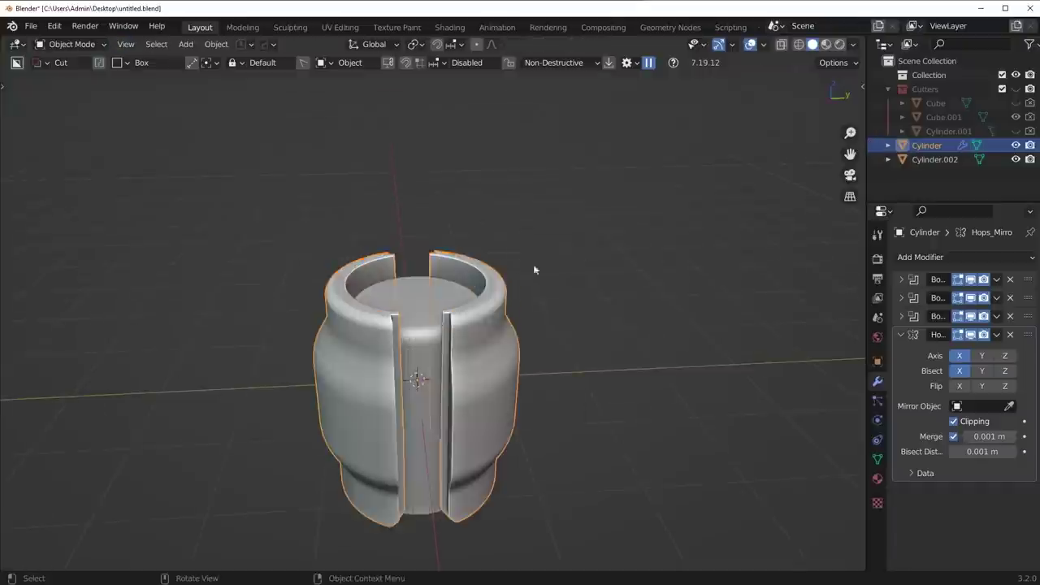
Reveal the outer slot cutter with Ever Scroll and scale it uniformly to 0.984.
scroll(533, 266, up, 3)
key(q)
click(497, 311)
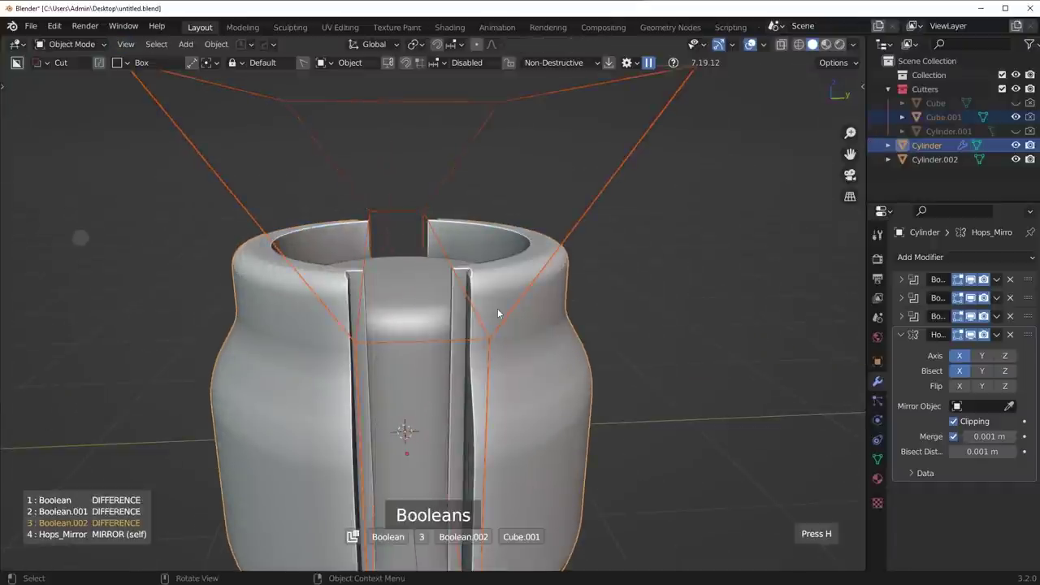
scroll(497, 310, up, 1)
click(497, 310)
middle_drag(498, 310, 512, 334)
key(s)
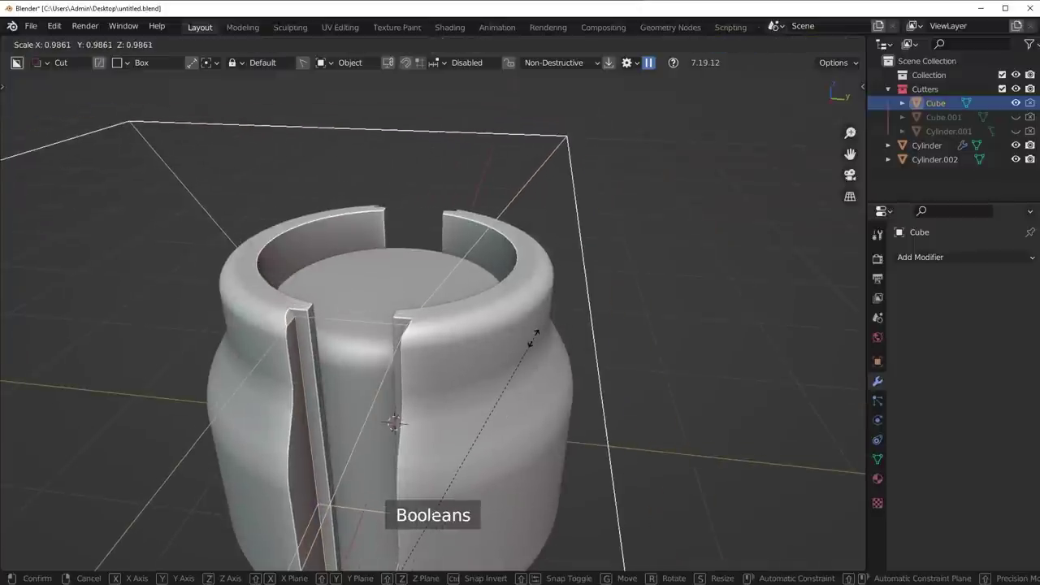
click(532, 339)
Try widening the outer slot cutter along Y, and undo the cutter scaling and the rim lowering.
key(s)
key(y)
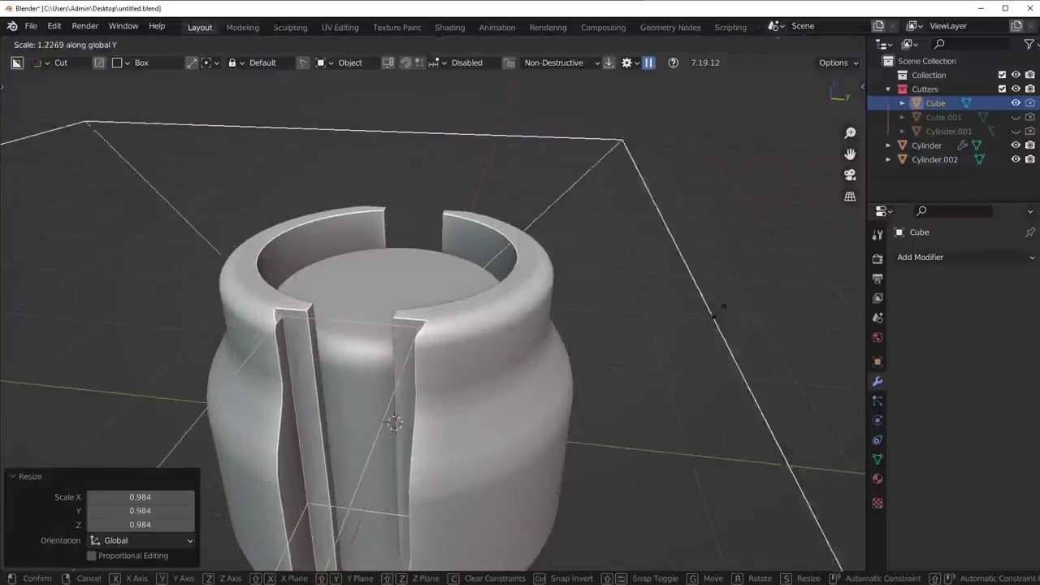
right_click(382, 327)
key(ctrl+z)
key(ctrl+z)
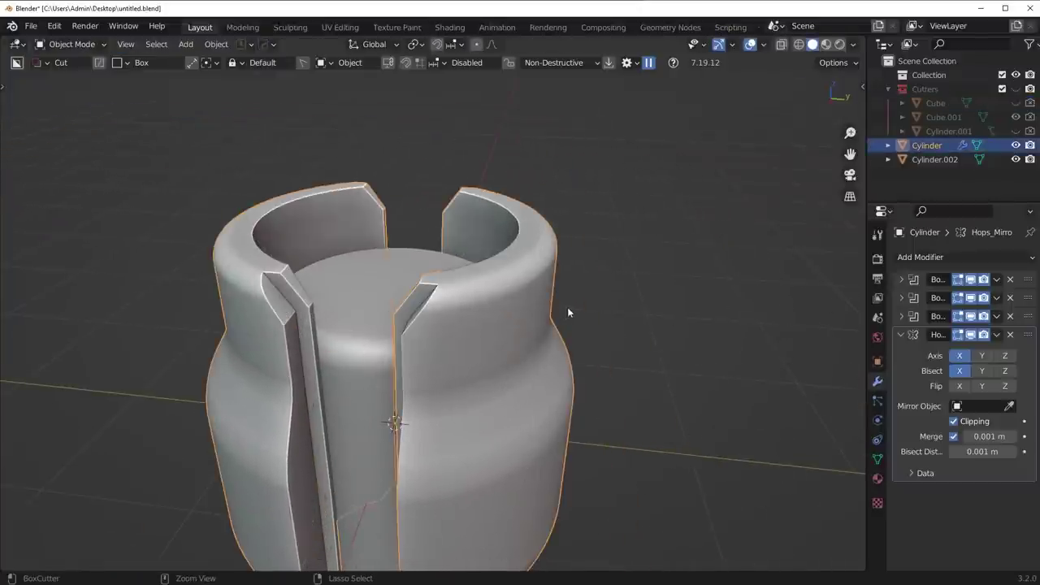
middle_drag(570, 310, 581, 293)
scroll(580, 293, down, 2)
middle_drag(546, 372, 548, 345)
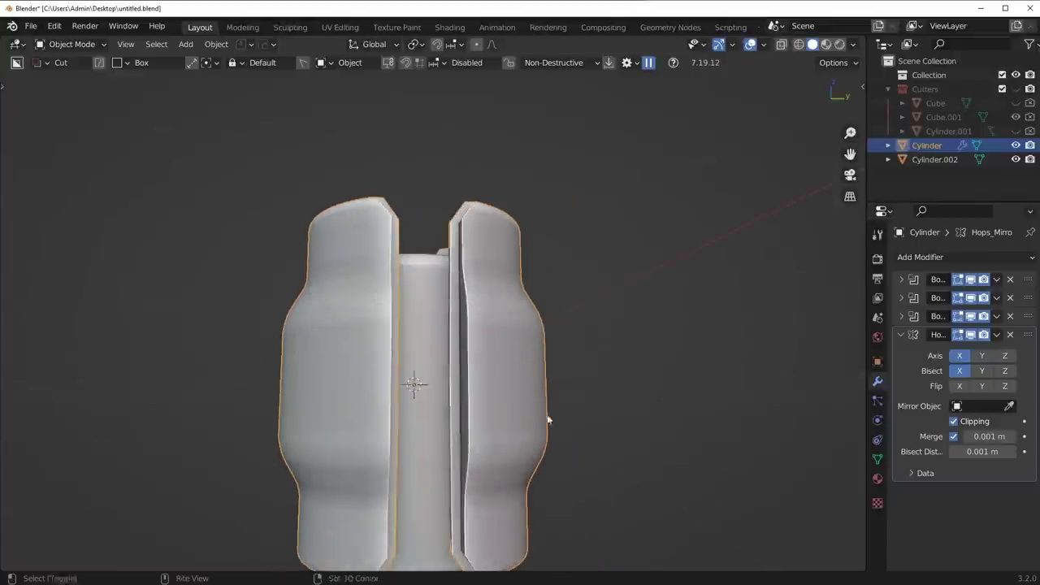
Add a mesh cylinder at the centre of the inner core and sharpen it with Ssharp.
shift+middle_drag(547, 417, 557, 321)
key(KP_3)
shift+middle_drag(562, 261, 481, 381)
scroll(527, 315, up, 3)
click(492, 356)
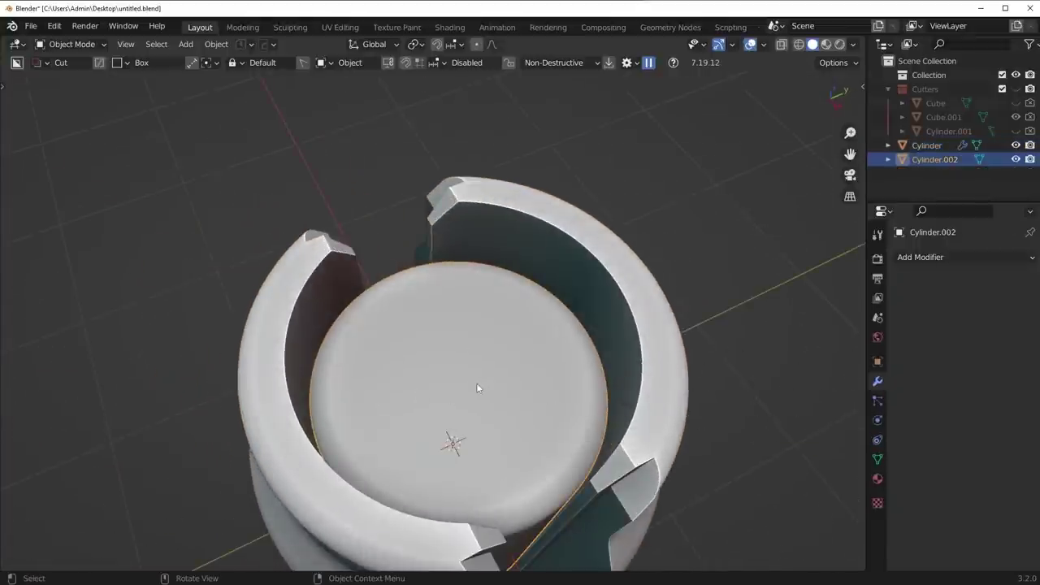
key(KP_7)
key(shift+a)
mouse_move(602, 278)
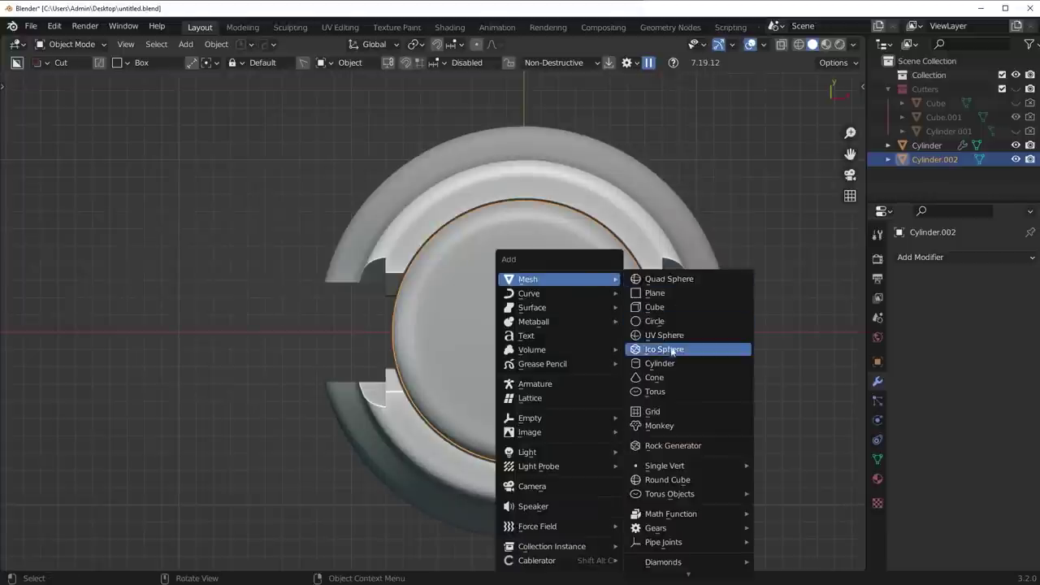
click(671, 363)
key(q)
click(654, 248)
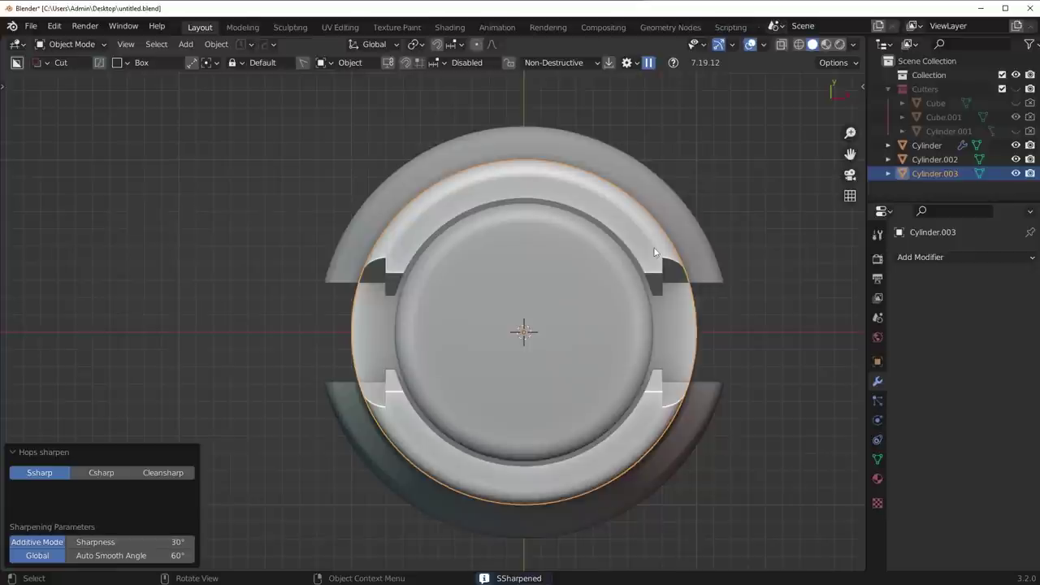
Scale the new cylinder uniformly to 0.534, then stretch it by 2.682 along Z so it rises through the core's top.
key(s)
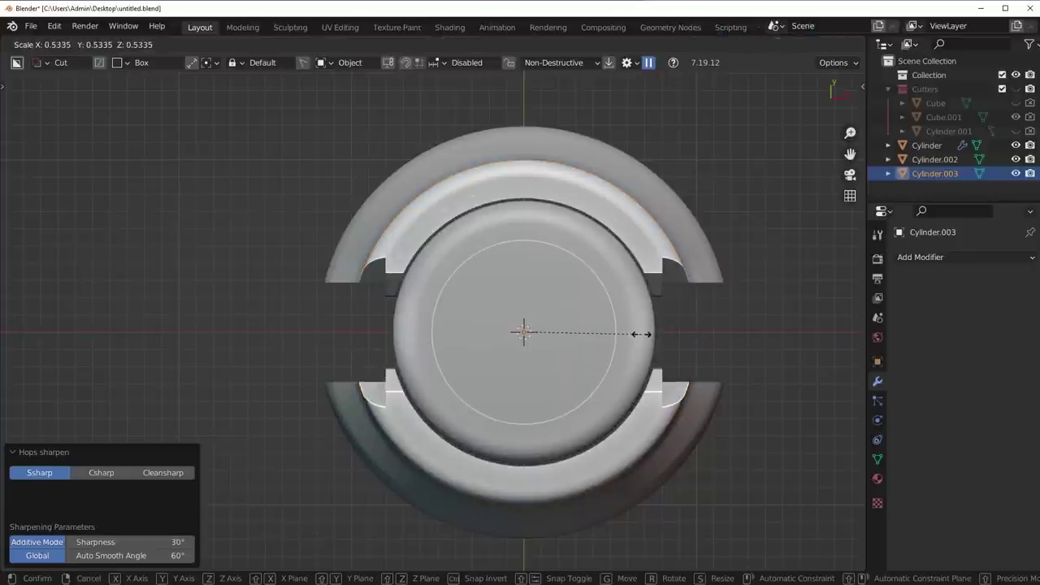
click(670, 358)
middle_drag(670, 355, 590, 291)
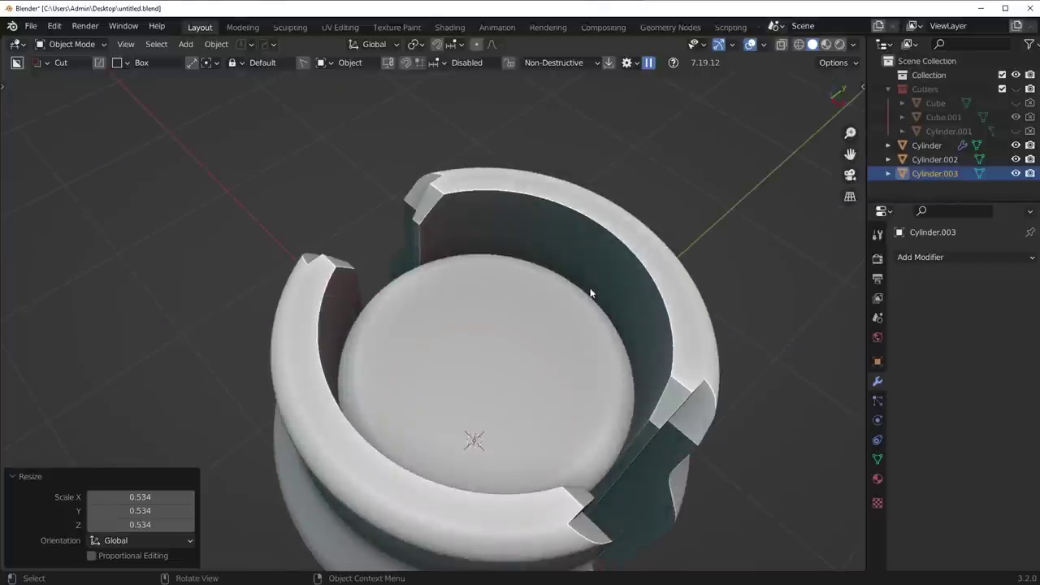
key(s)
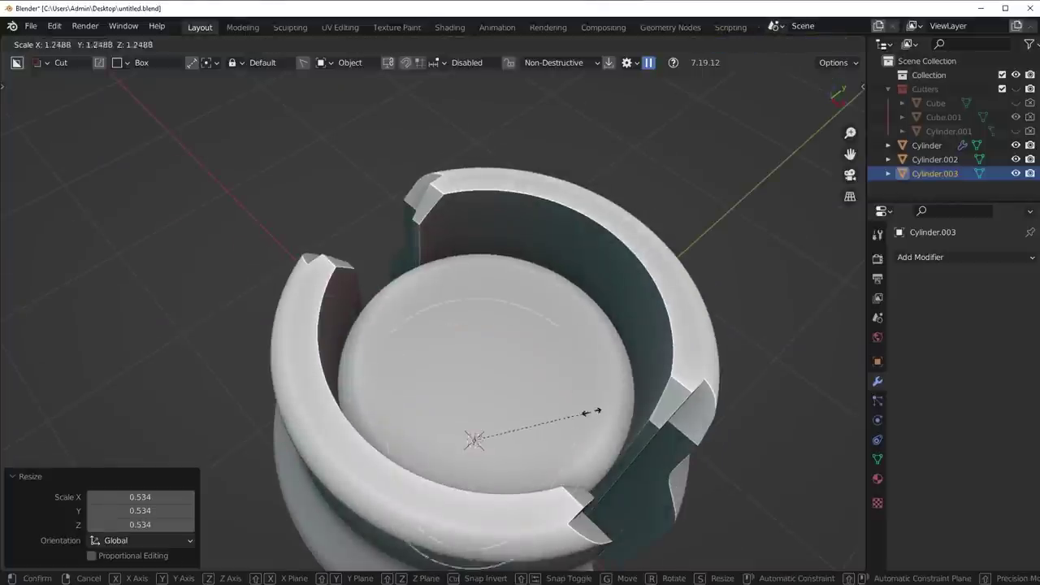
key(z)
click(691, 350)
Subtract the tall cylinder from the rounded inner core with a non-destructive difference boolean.
middle_drag(692, 350, 588, 391)
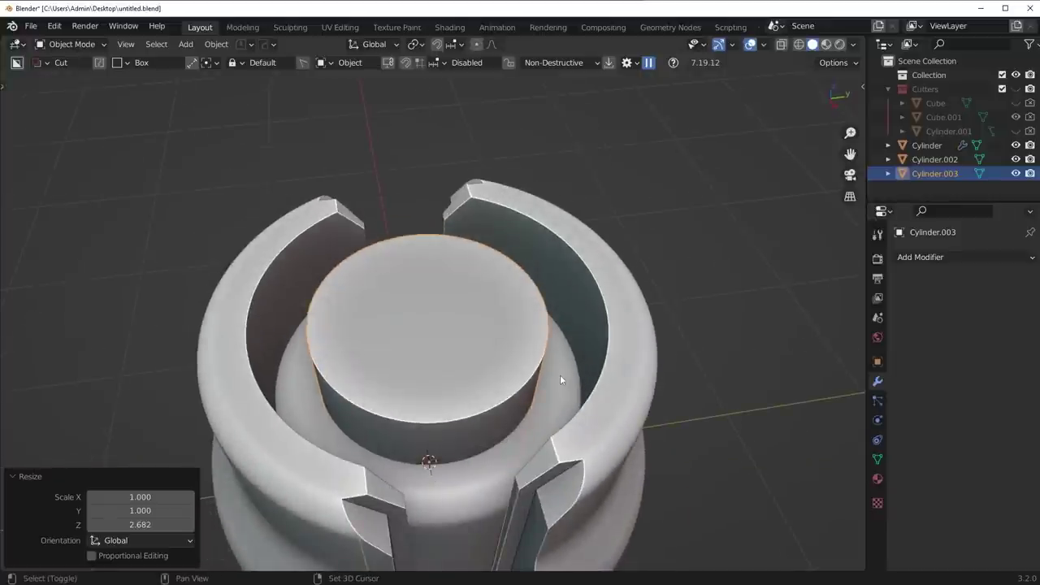
key(ctrl+KP_Subtract)
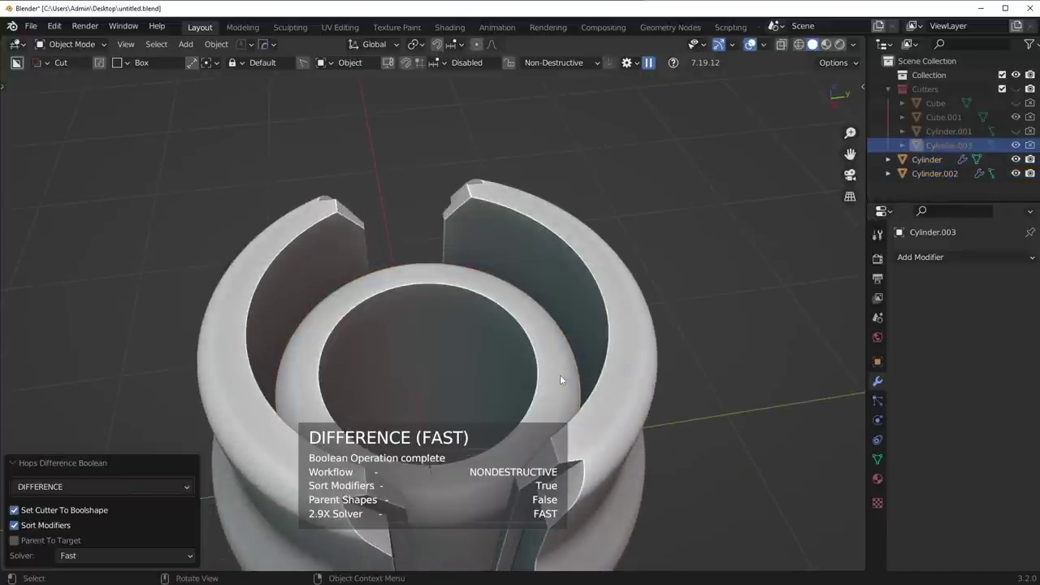
middle_drag(560, 378, 469, 344)
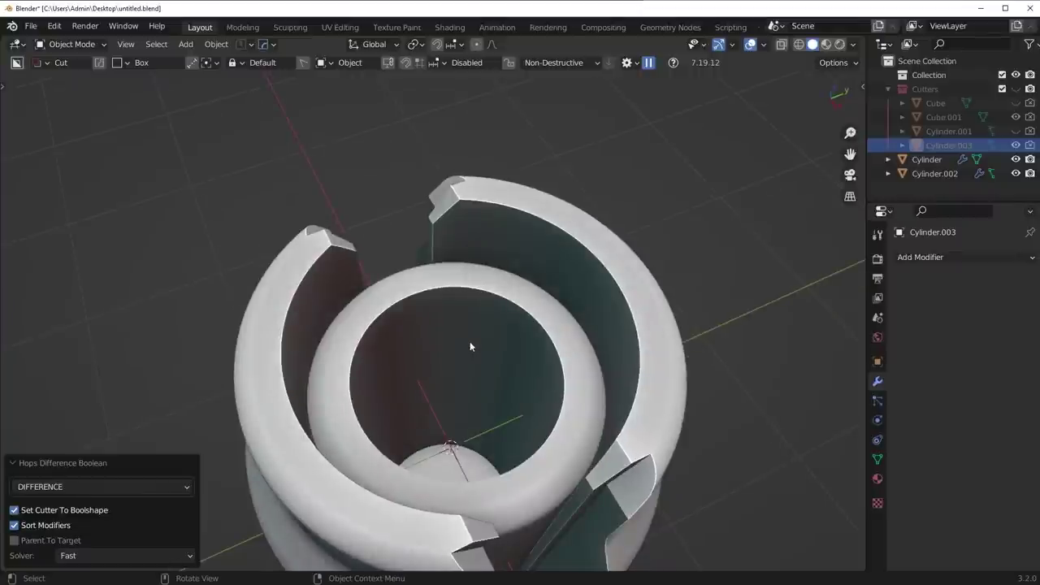
middle_drag(509, 344, 501, 336)
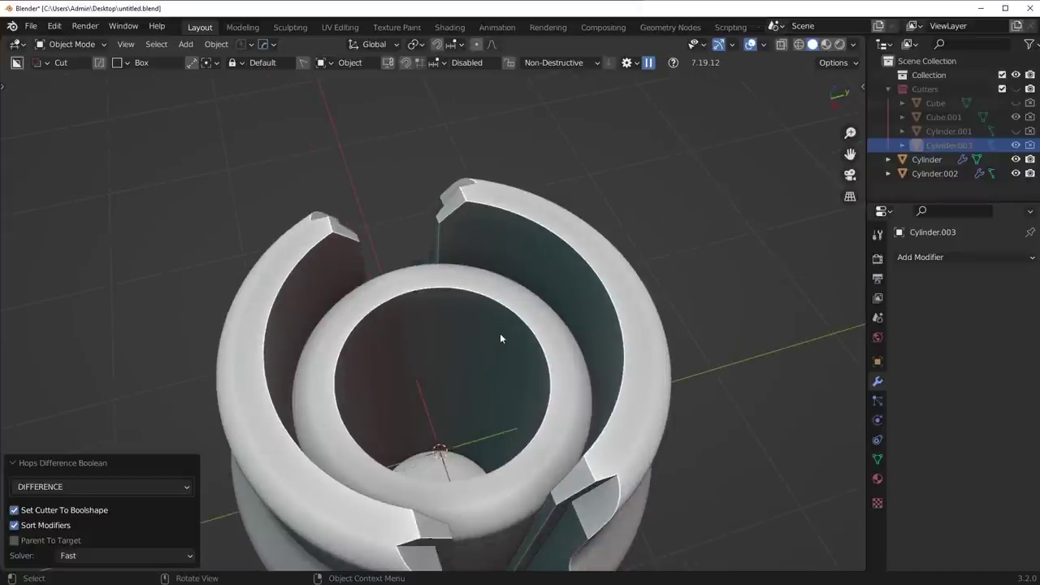
middle_drag(603, 344, 677, 358)
Add another mesh cylinder at the core's centre as an inner plug and sharpen it with Ssharp.
click(619, 316)
middle_drag(715, 281, 715, 277)
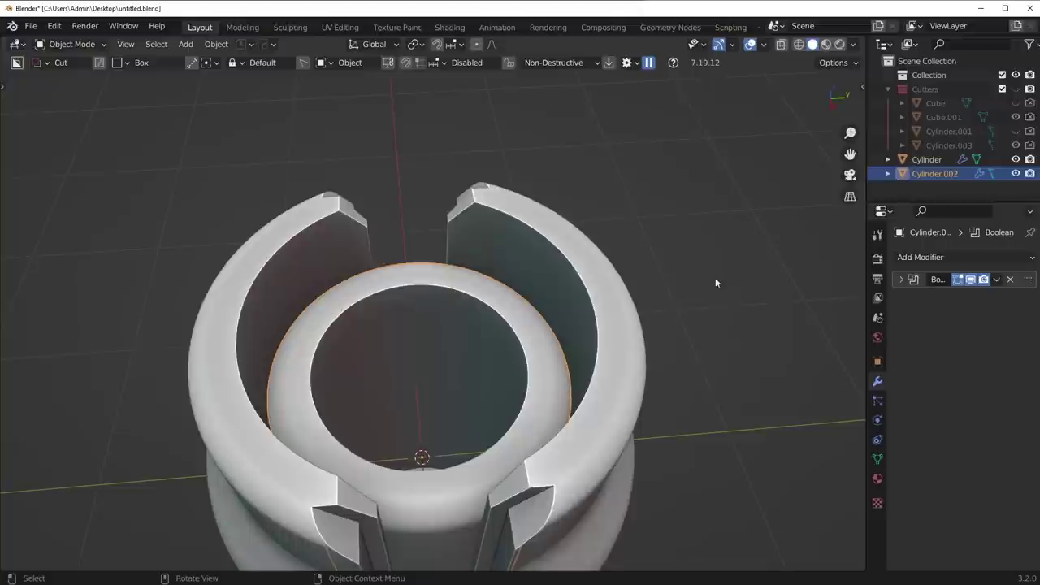
key(shift+a)
mouse_move(638, 303)
mouse_move(590, 289)
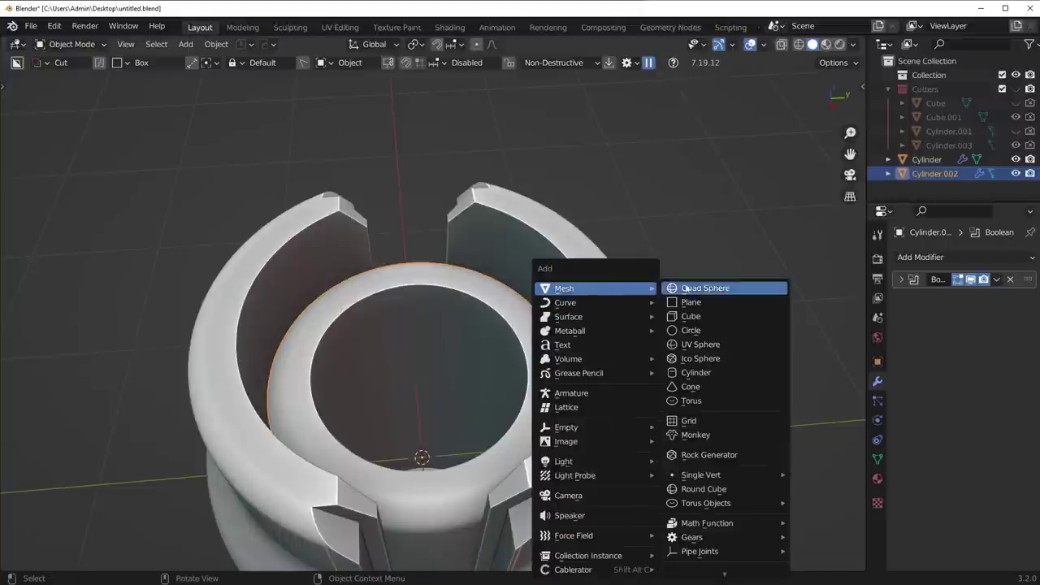
click(691, 368)
key(q)
click(632, 227)
Scale the plug cylinder uniformly to 0.530 and again by 0.970 so it fits inside the core's bore.
key(s)
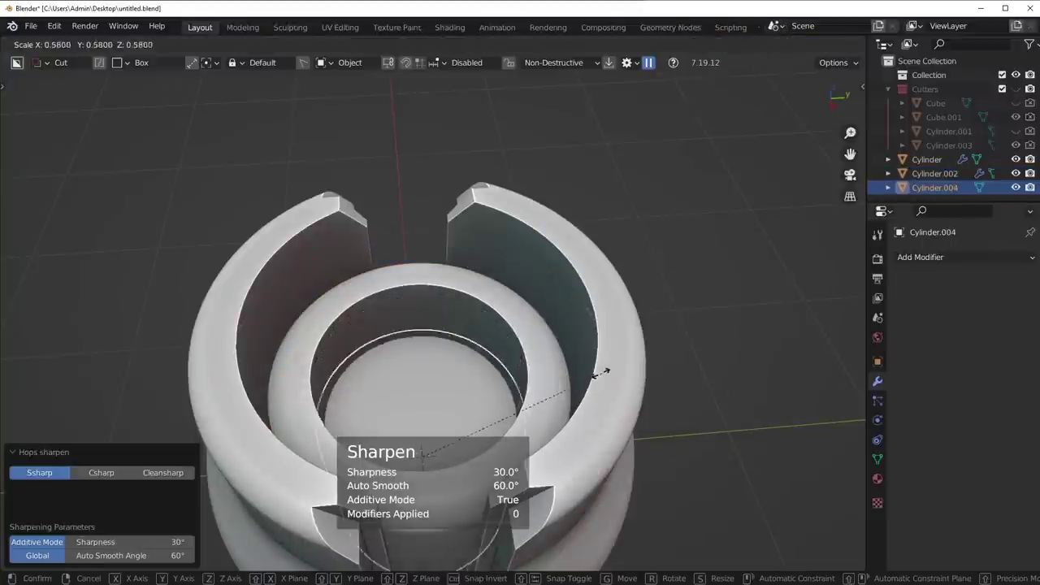
click(589, 371)
key(KP_7)
key(s)
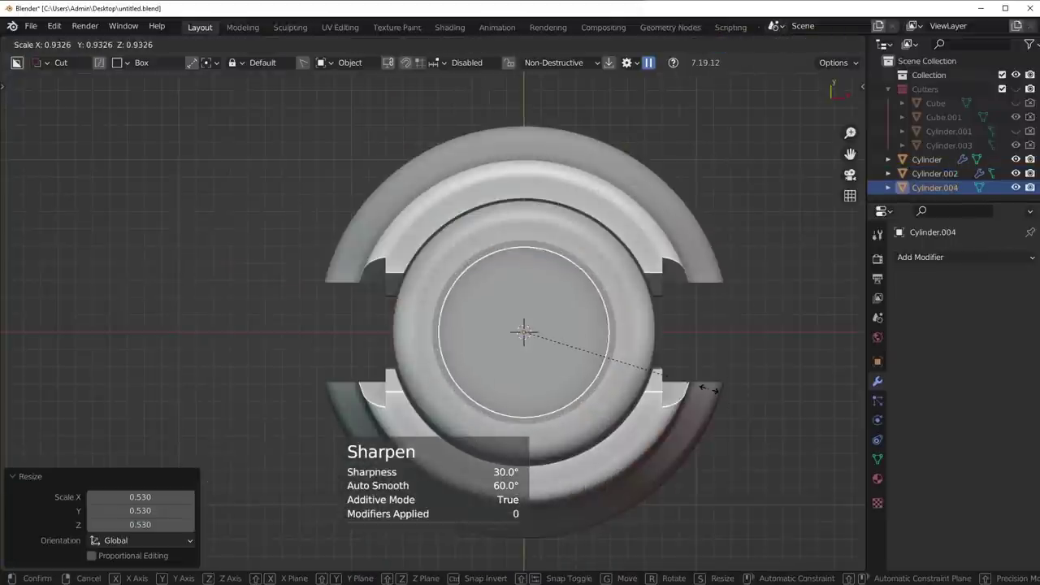
click(717, 388)
middle_drag(717, 389, 580, 356)
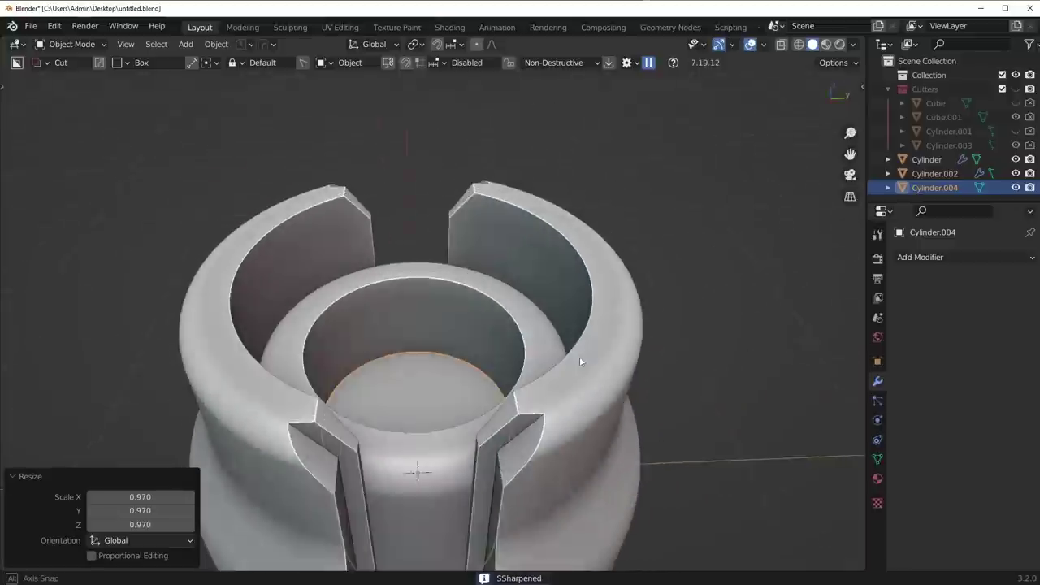
Raise the plug along Z until it protrudes slightly from the core's bore, and save the file.
key(g)
key(z)
click(588, 297)
middle_drag(587, 297, 547, 336)
scroll(571, 309, down, 6)
key(ctrl+s)
scroll(552, 343, up, 6)
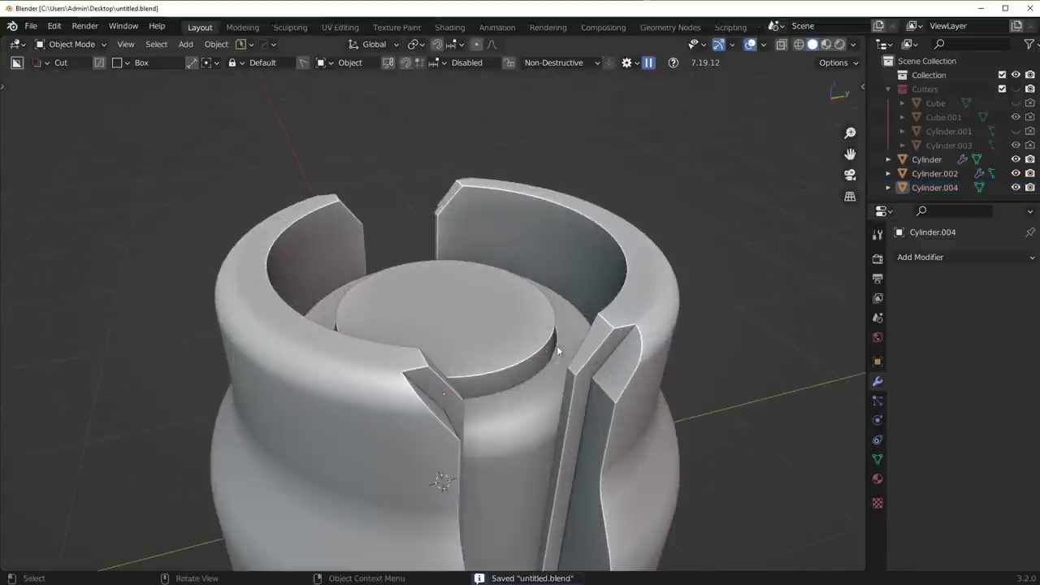
Examine how the raised plug fits inside the core's bore and between the shell halves.
middle_drag(241, 357, 506, 321)
scroll(477, 337, down, 3)
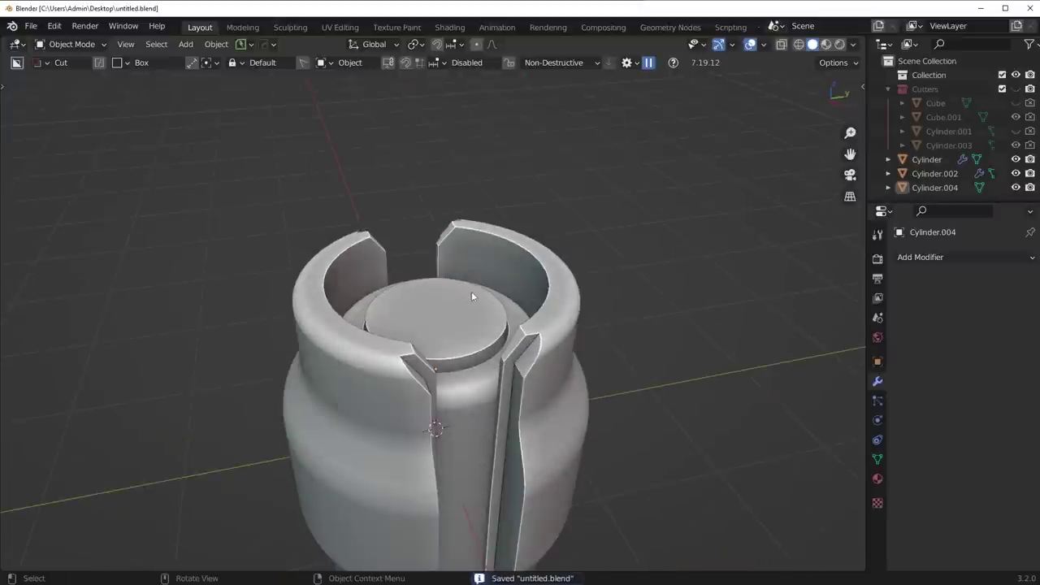
middle_drag(382, 340, 481, 259)
scroll(468, 339, up, 3)
click(463, 492)
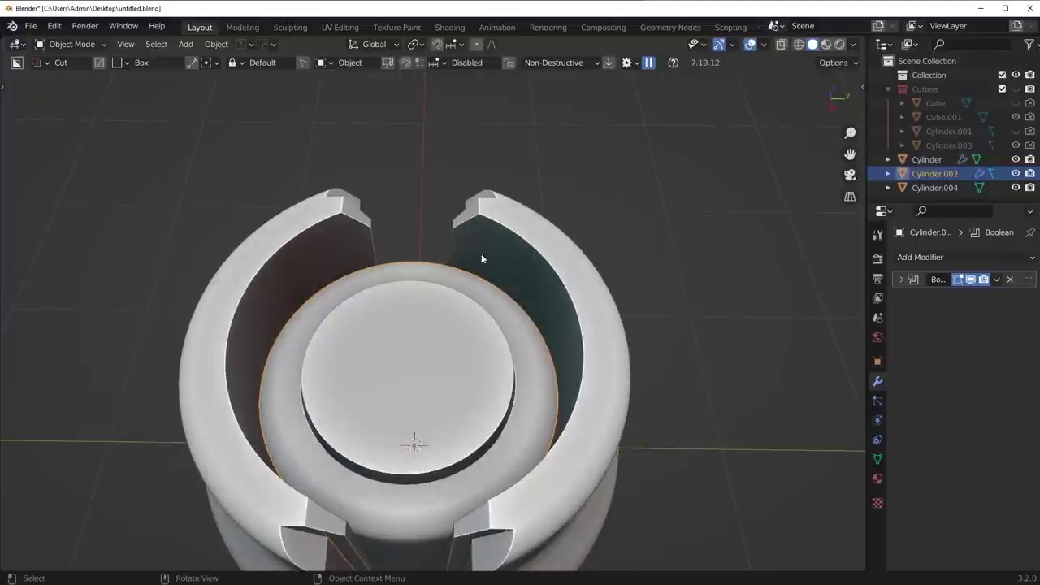
middle_drag(374, 404, 488, 425)
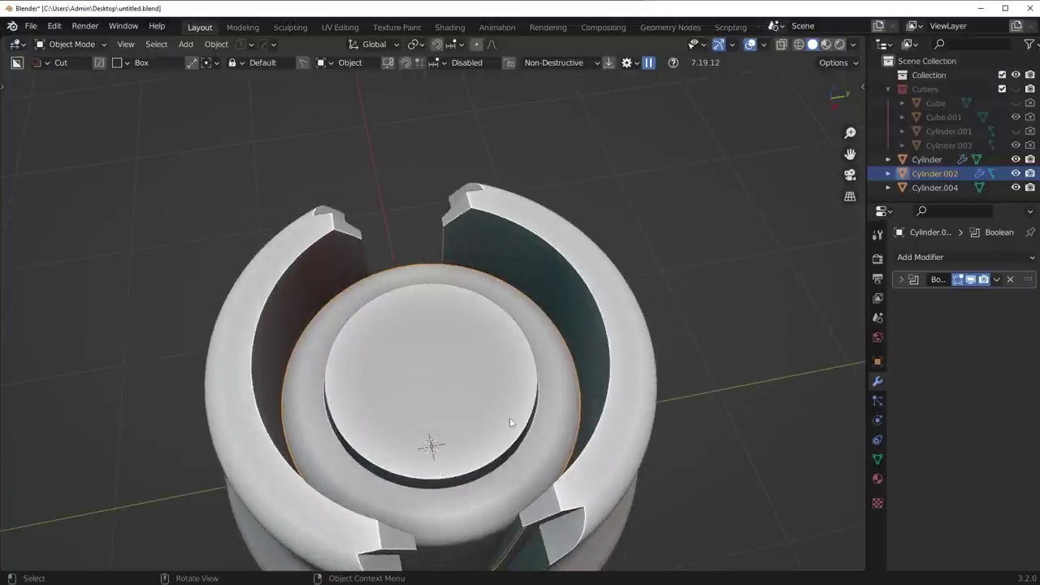
click(511, 423)
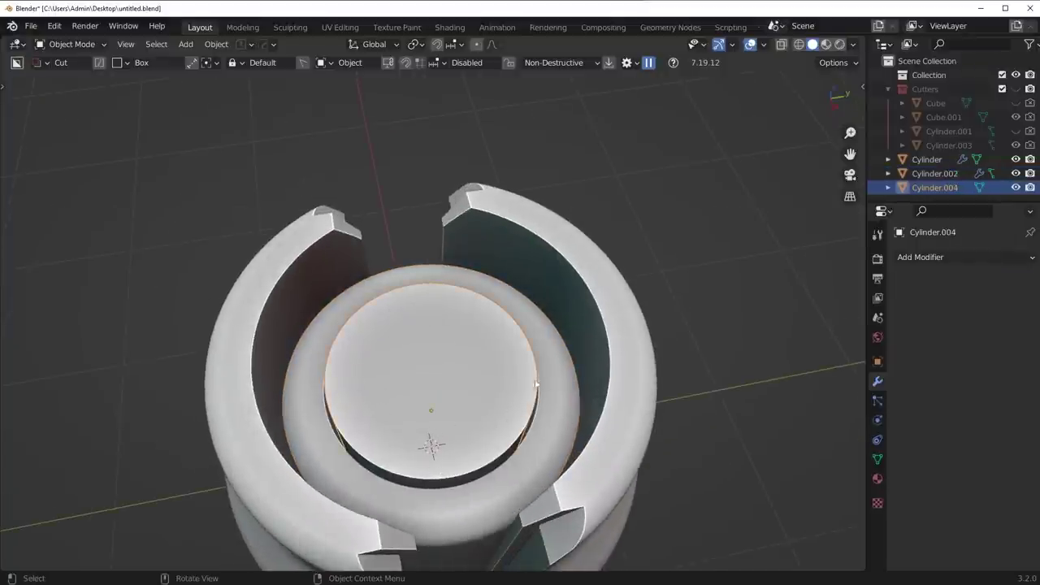
scroll(482, 411, up, 2)
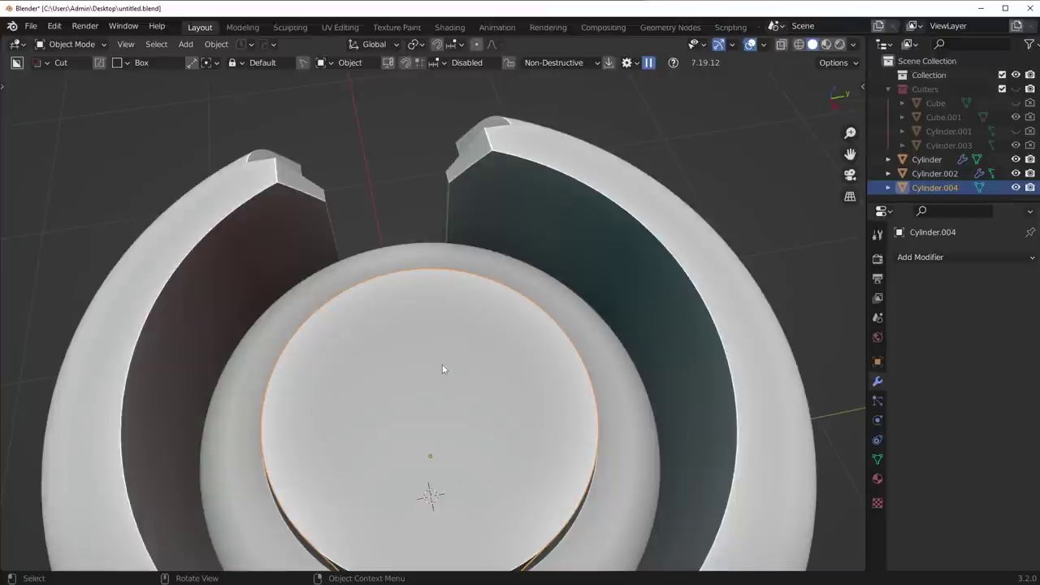
Isolate the inner core and reveal its cylindrical bore cutter with Ever Scroll.
click(626, 444)
scroll(615, 446, down, 5)
middle_drag(493, 206, 561, 228)
key(Tab)
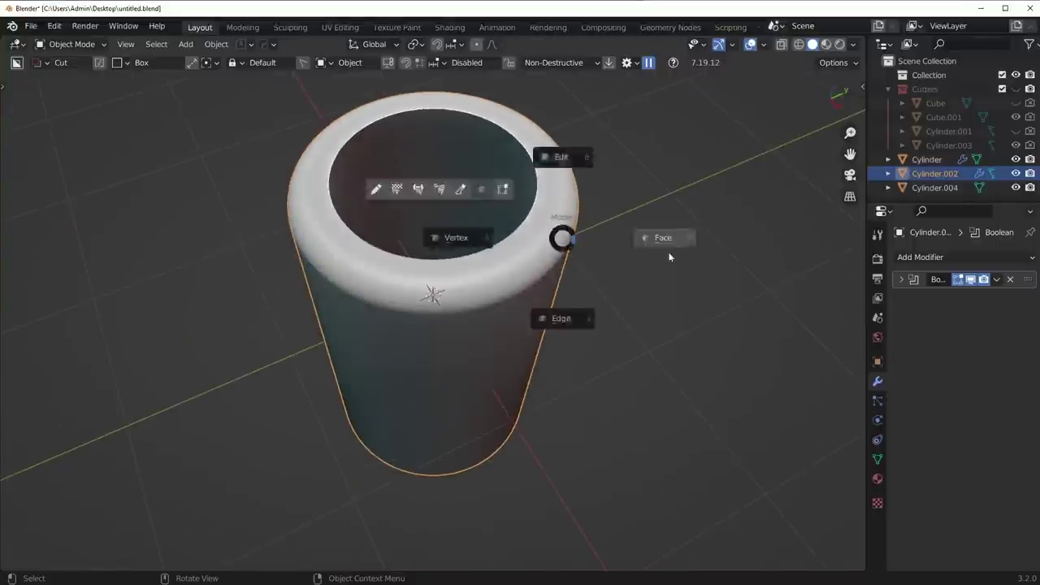
click(669, 254)
key(Tab)
key(q)
click(590, 269)
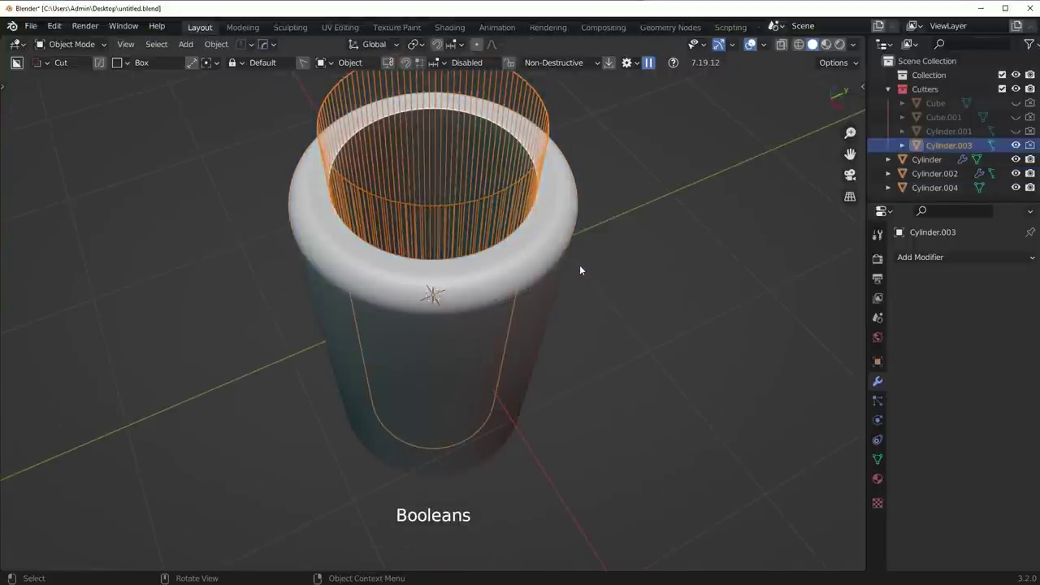
Bring the other parts back into view and scale the bore cutter up slightly to widen the core's opening.
scroll(579, 265, down, 2)
alt+middle_drag(579, 265, 580, 293)
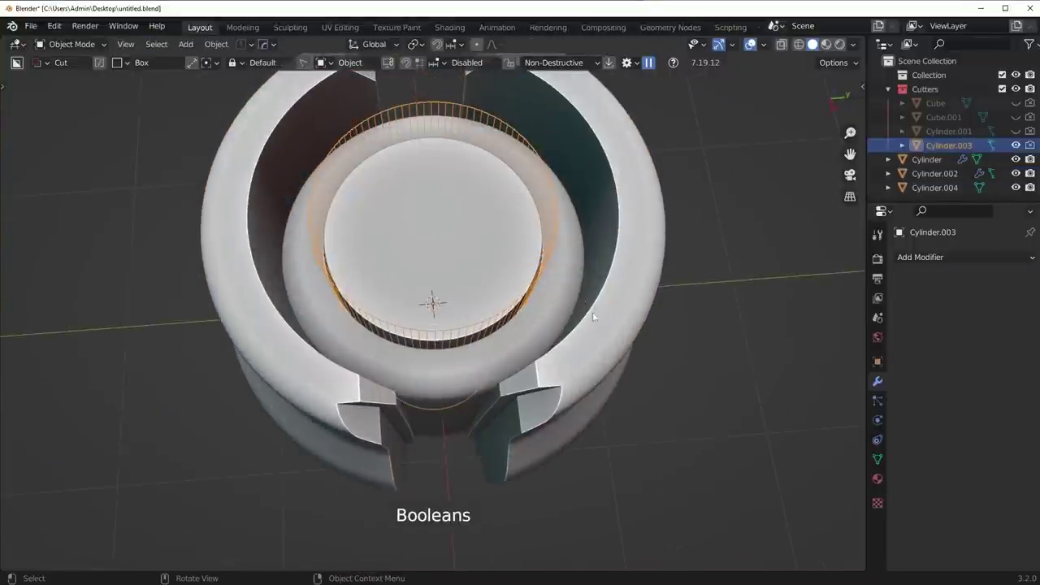
key(s)
click(549, 303)
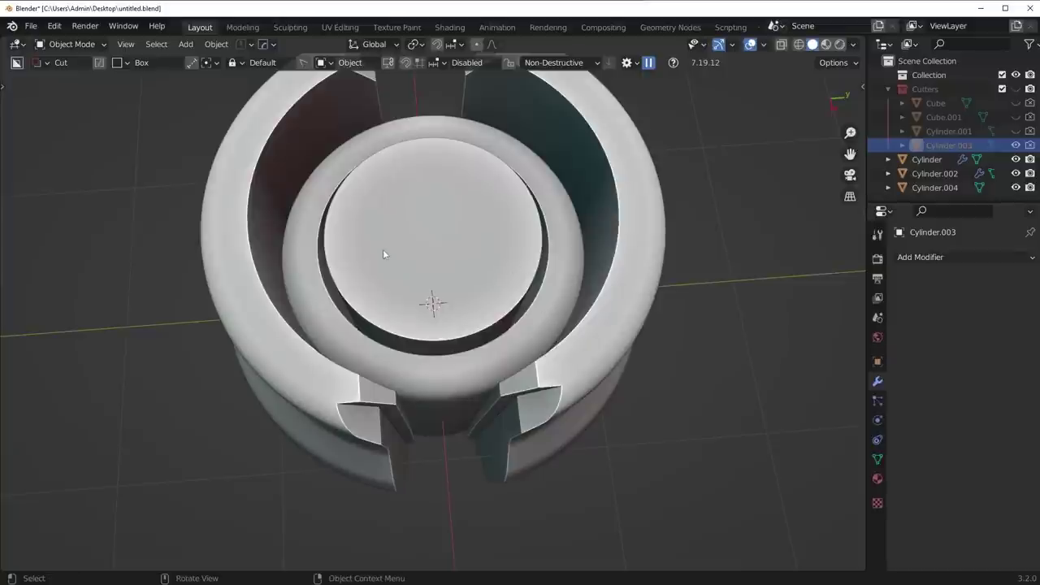
Scale the plug cylinder uniformly to 1.091 to fill the widened bore.
click(383, 249)
key(s)
click(560, 295)
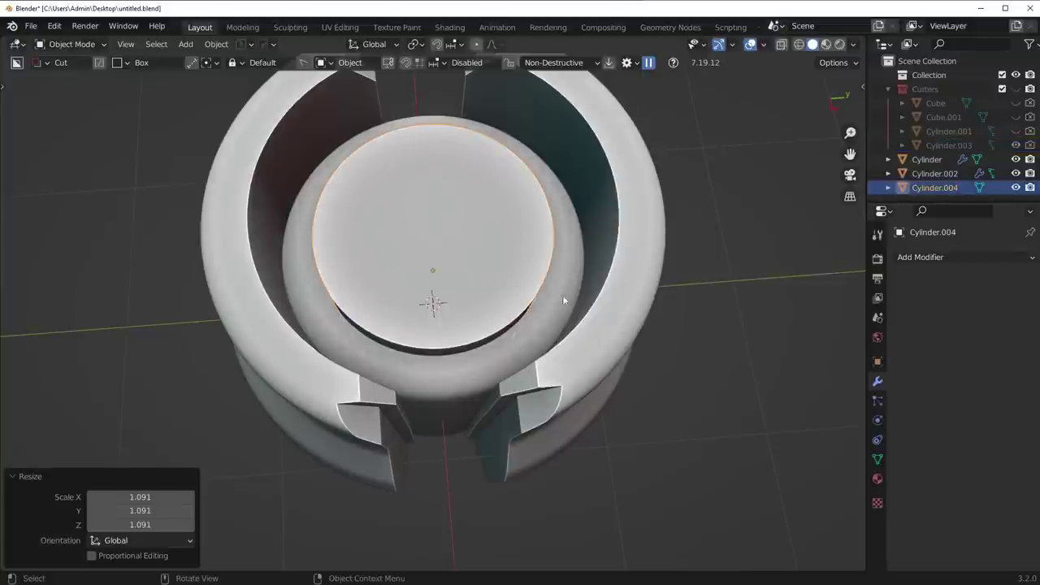
mouse_move(564, 292)
middle_down()
mouse_move(612, 260)
mouse_move(567, 333)
mouse_move(585, 325)
mouse_move(609, 298)
mouse_move(552, 299)
middle_up()
Apply the inner core's boolean modifier with Csharp.
key(alt+a)
scroll(567, 332, up, 4)
click(609, 298)
key(q)
click(597, 298)
scroll(552, 299, down, 2)
click(554, 297)
key(q)
ctrl+click(568, 270)
Bevel the edge loop around the core's bore opening with a width of 0.0296 m and 1 segment.
key(Tab)
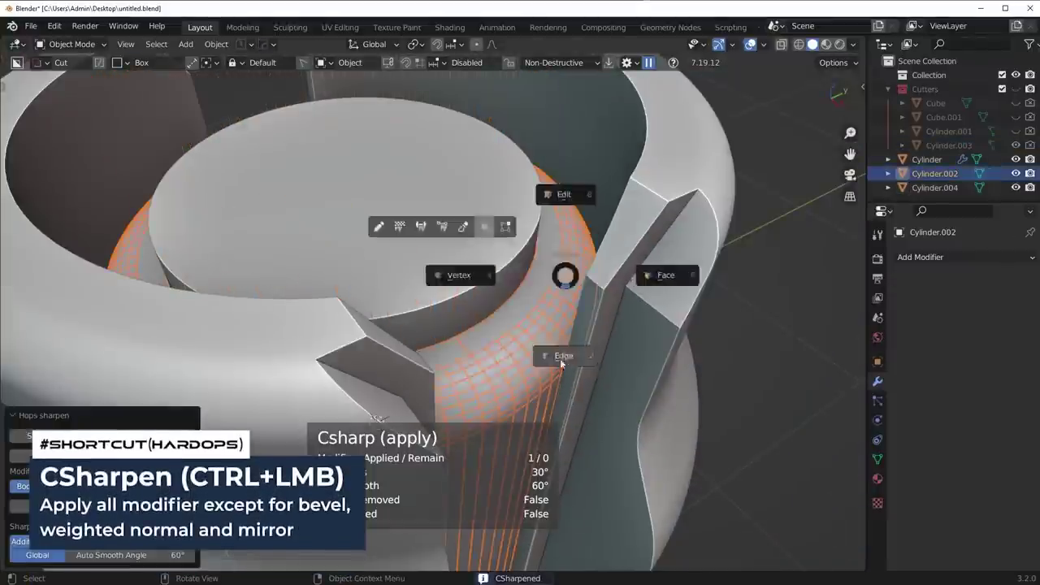
click(560, 359)
double_click(501, 312)
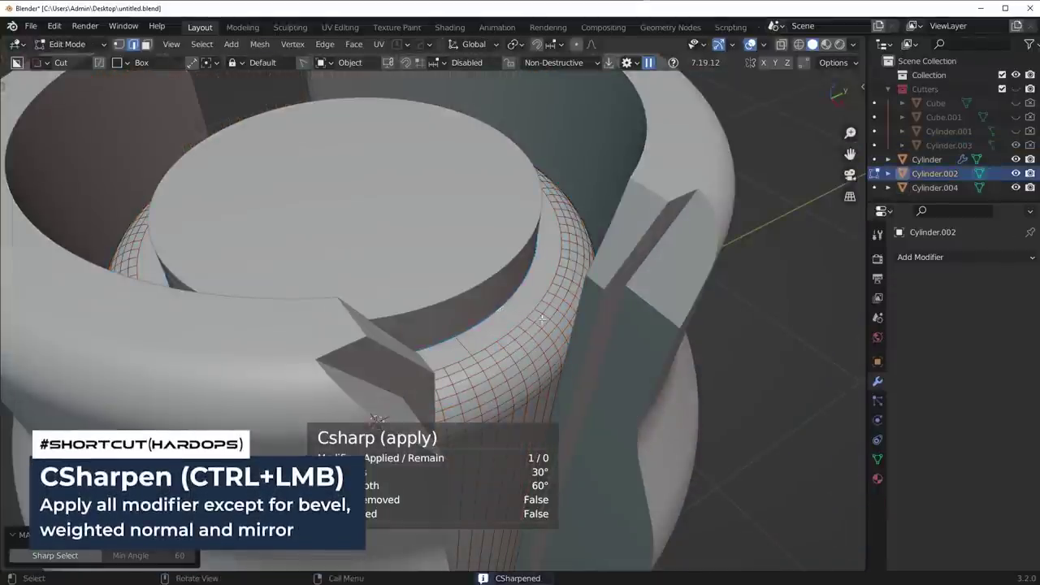
key(ctrl+b)
click(616, 331)
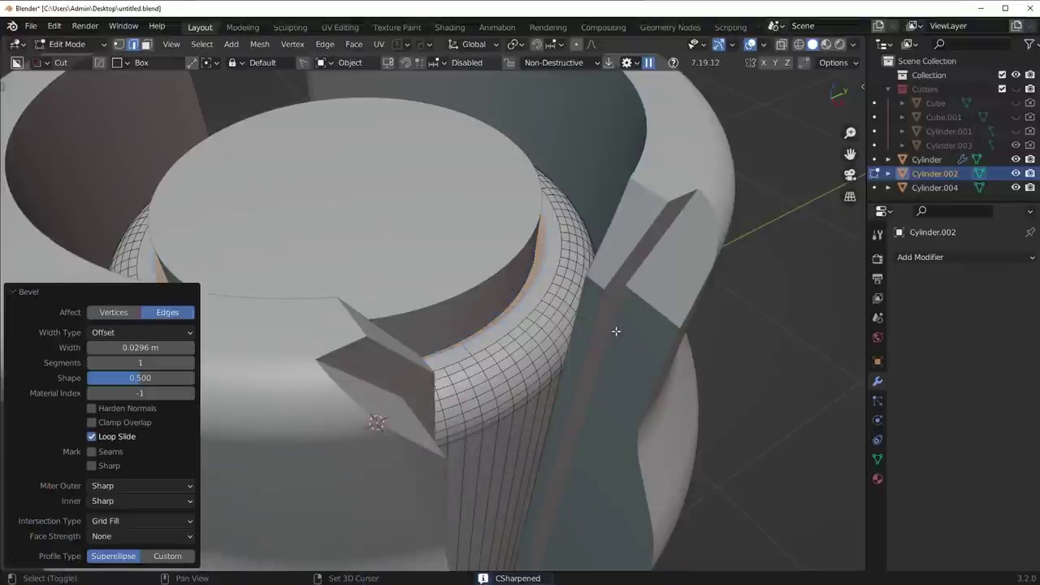
scroll(616, 330, up, 5)
scroll(616, 330, down, 5)
key(Tab)
middle_drag(625, 300, 584, 343)
scroll(635, 328, down, 4)
key(alt+a)
Bevel the plug's top rim with a width of 0.109 m and 1 segment.
scroll(472, 341, up, 1)
middle_drag(464, 362, 376, 255)
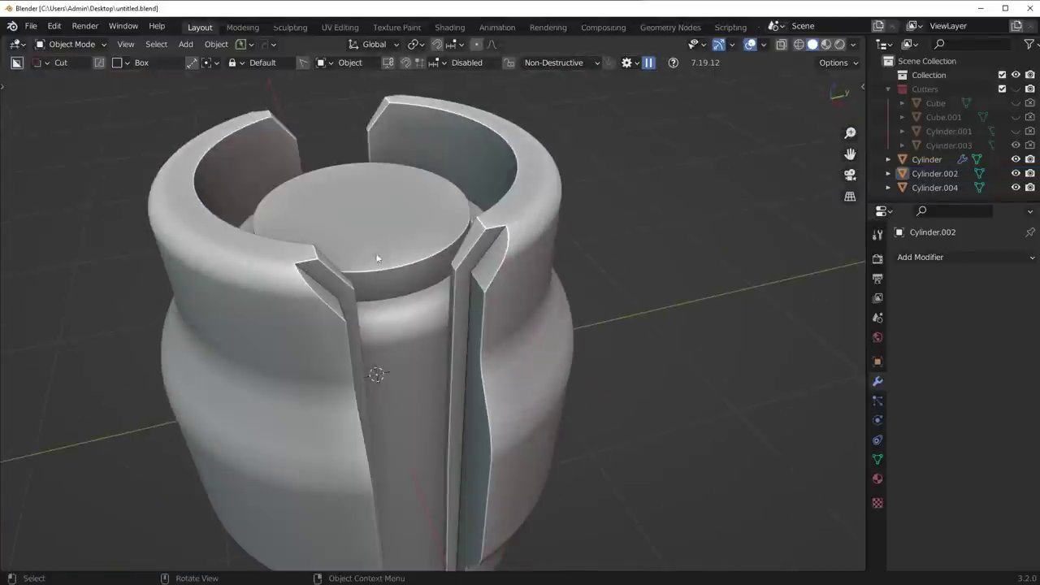
click(379, 252)
key(Tab)
key(ctrl+b)
click(566, 291)
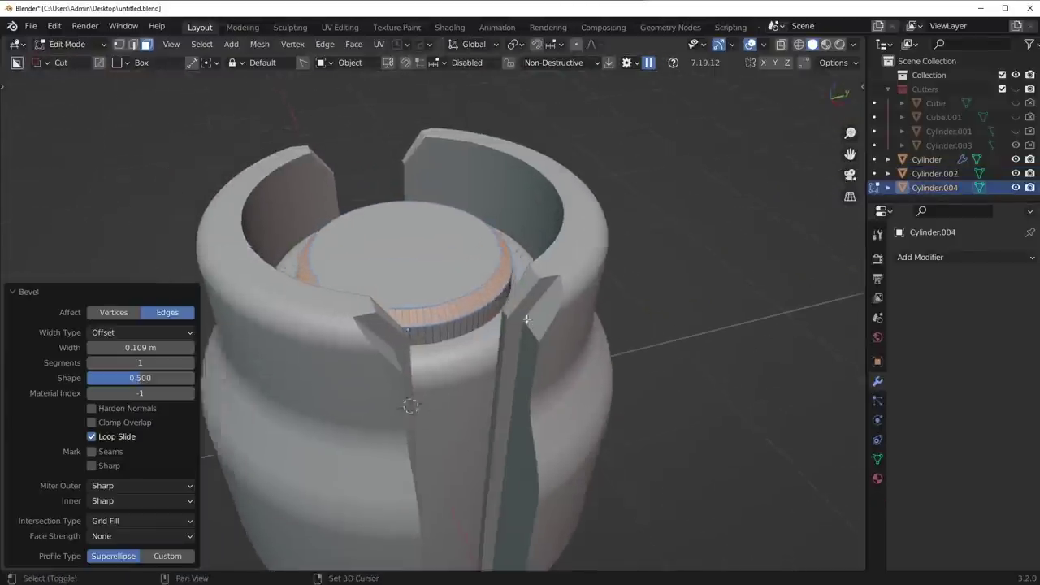
Move the lower edge loop of the plug's chamfer down slightly along Z.
scroll(443, 343, up, 3)
alt+click(443, 342)
key(2)
alt+click(441, 355)
key(g)
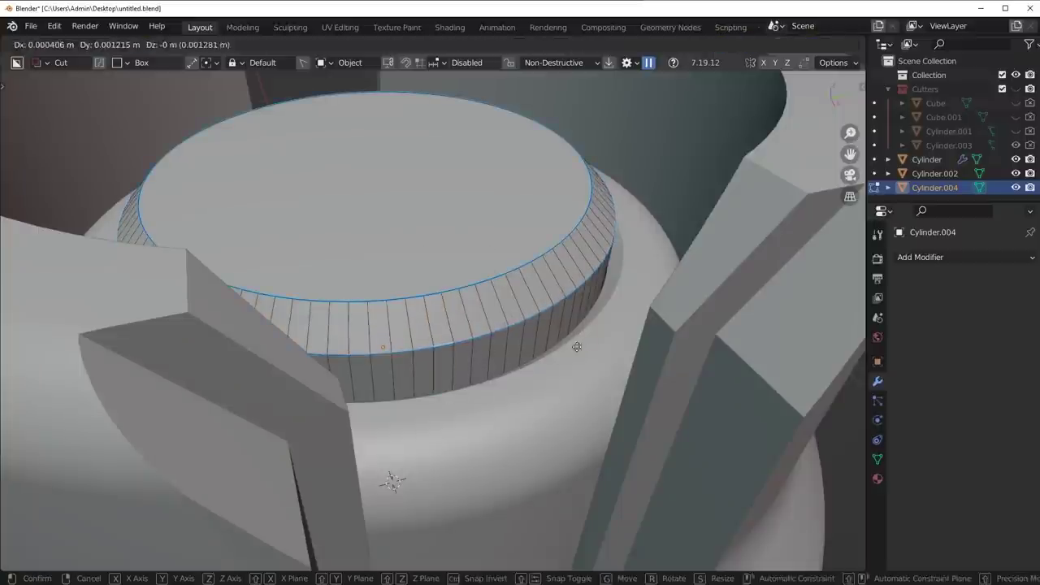
key(z)
click(608, 359)
Scale the plug's top face down slightly to taper the chamfer inward.
key(Tab)
click(502, 268)
click(502, 268)
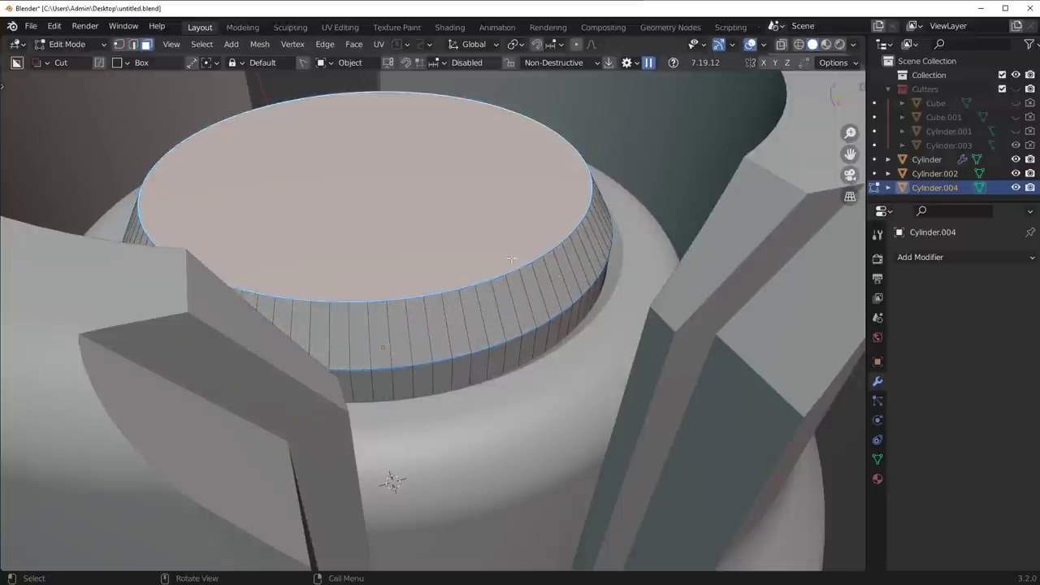
key(s)
click(614, 292)
Bevel the lower edge loop of the plug's chamfer with a width of 0.0618 m and 8 segments.
key(Tab)
click(512, 461)
alt+click(471, 354)
key(ctrl+b)
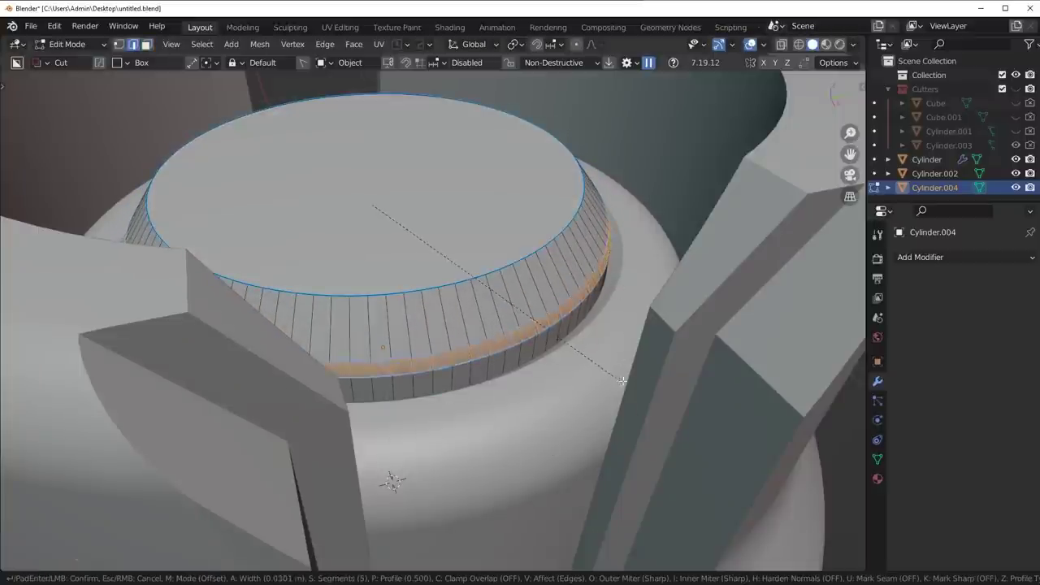
click(643, 380)
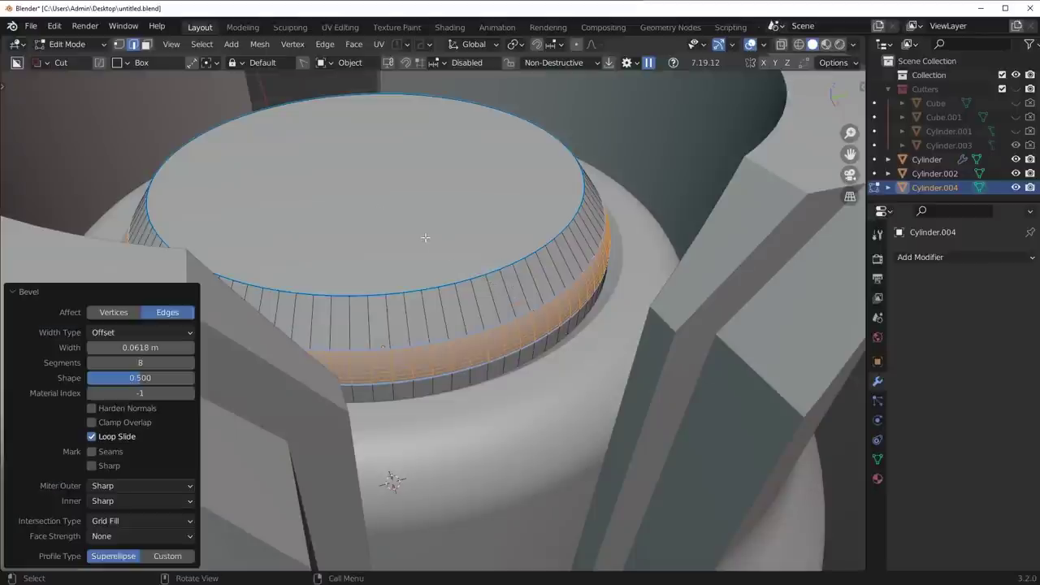
Bevel the plug's top rim with several segments and recalculate the plug's sharp edges at 30° sharpness.
key(Tab)
click(439, 236)
click(441, 216)
key(ctrl+b)
click(713, 304)
key(Tab)
click(696, 255)
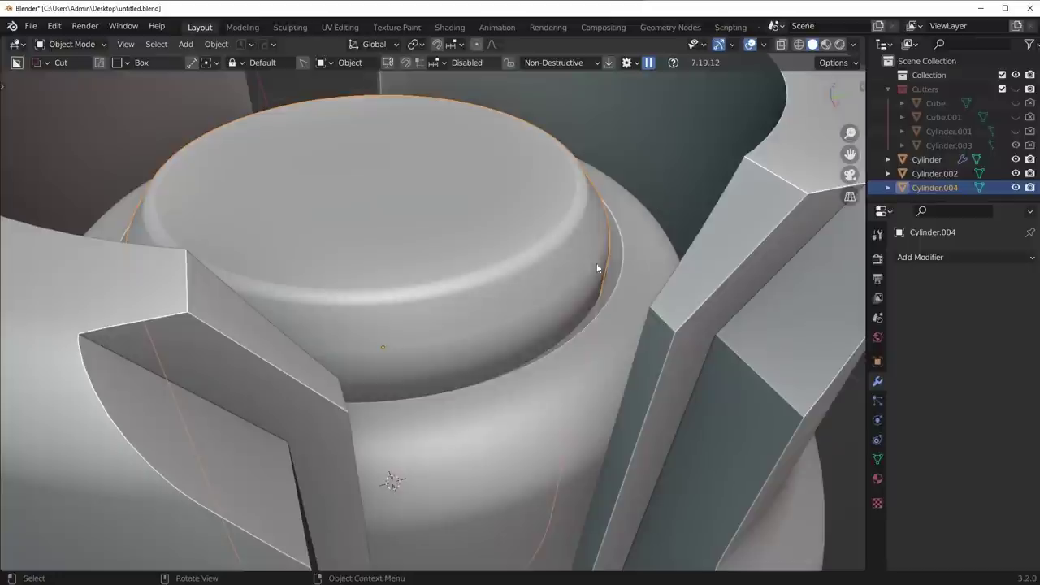
key(q)
click(597, 262)
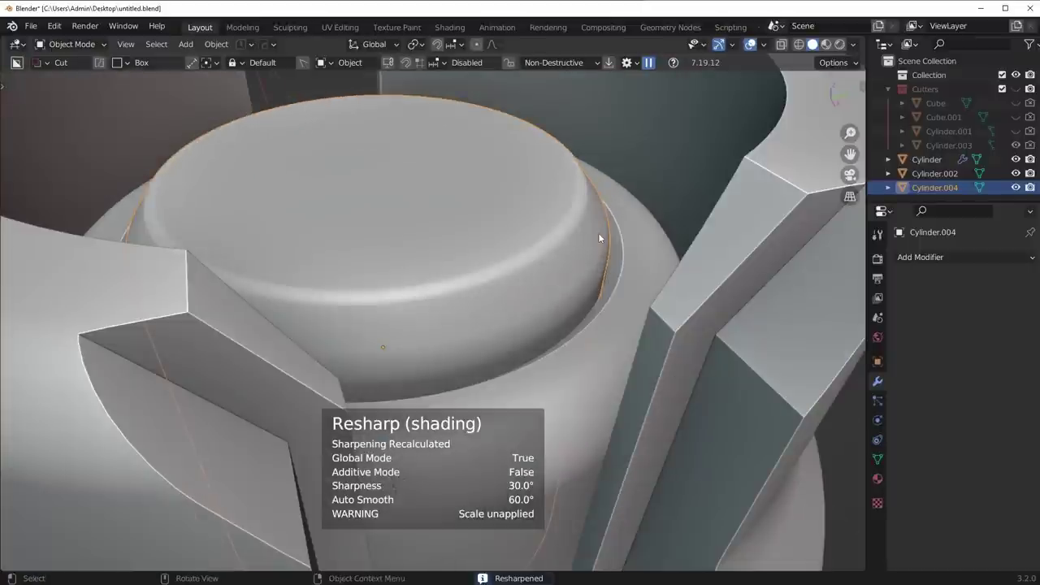
Undo the sharpening and the bevel on the plug's top rim.
scroll(599, 239, up, 4)
key(Tab)
click(567, 321)
key(alt+a)
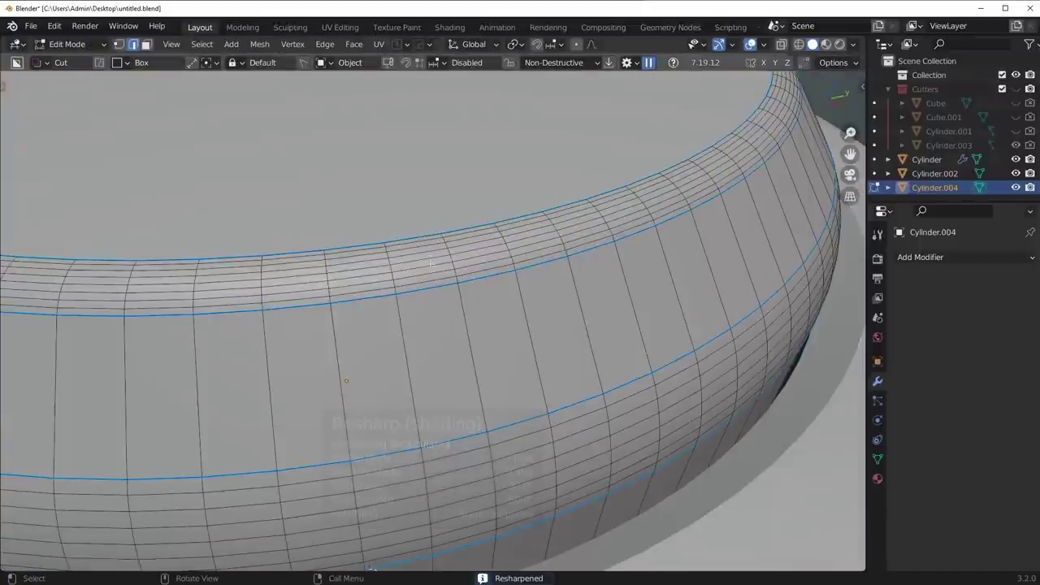
key(3)
key(ctrl+z)
key(ctrl+z)
key(ctrl+z)
key(ctrl+z)
key(ctrl+z)
key(ctrl+z)
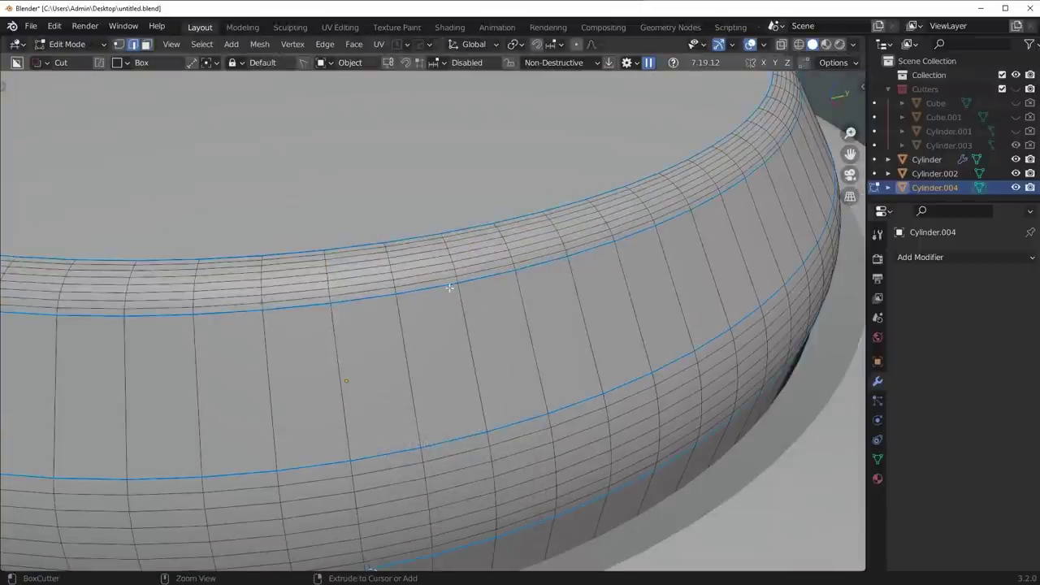
Bevel the plug's top rim with a width of 0.0229 m and 8 segments.
key(ctrl+b)
click(571, 296)
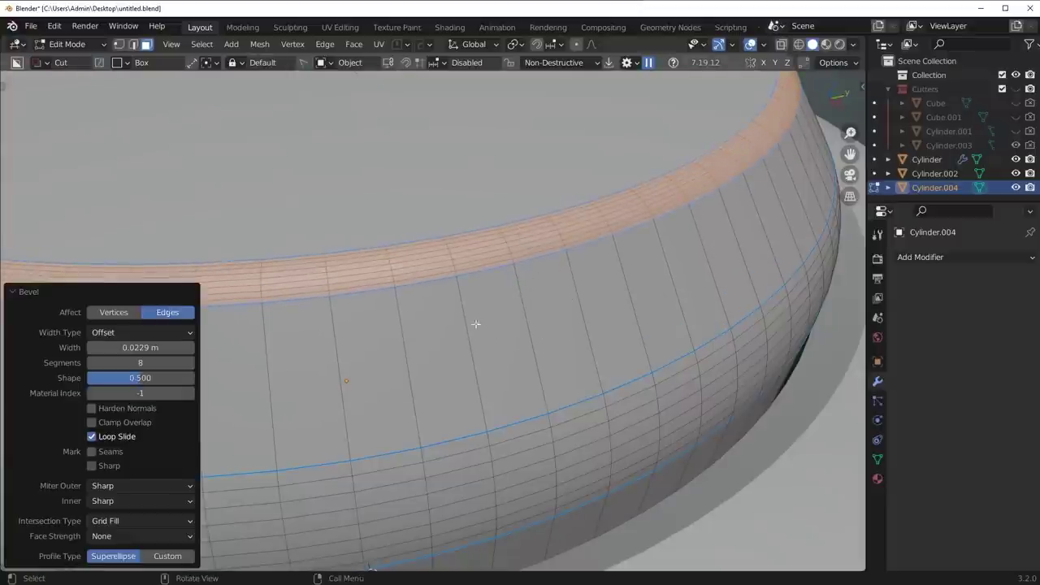
key(Tab)
scroll(529, 318, up, 6)
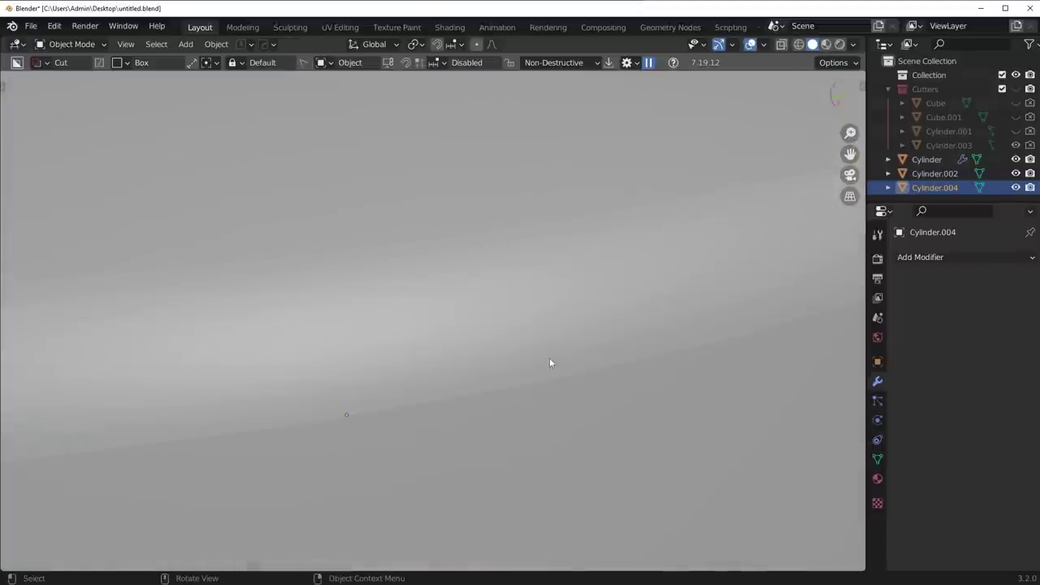
scroll(550, 363, down, 5)
middle_drag(595, 275, 442, 284)
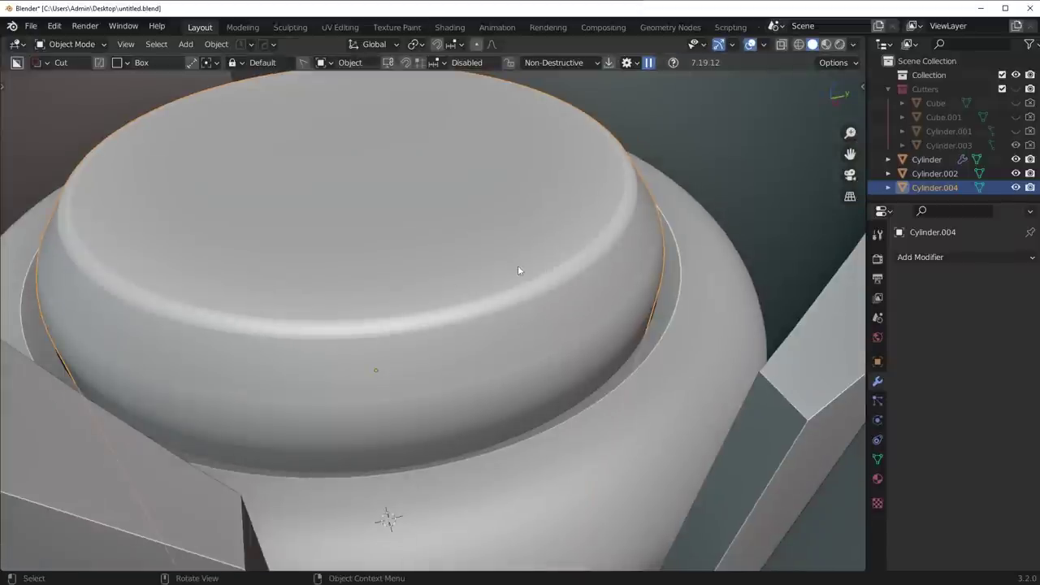
Clear the sharp marking from the edges around the plug's rounded top rim.
key(Tab)
scroll(594, 312, up, 3)
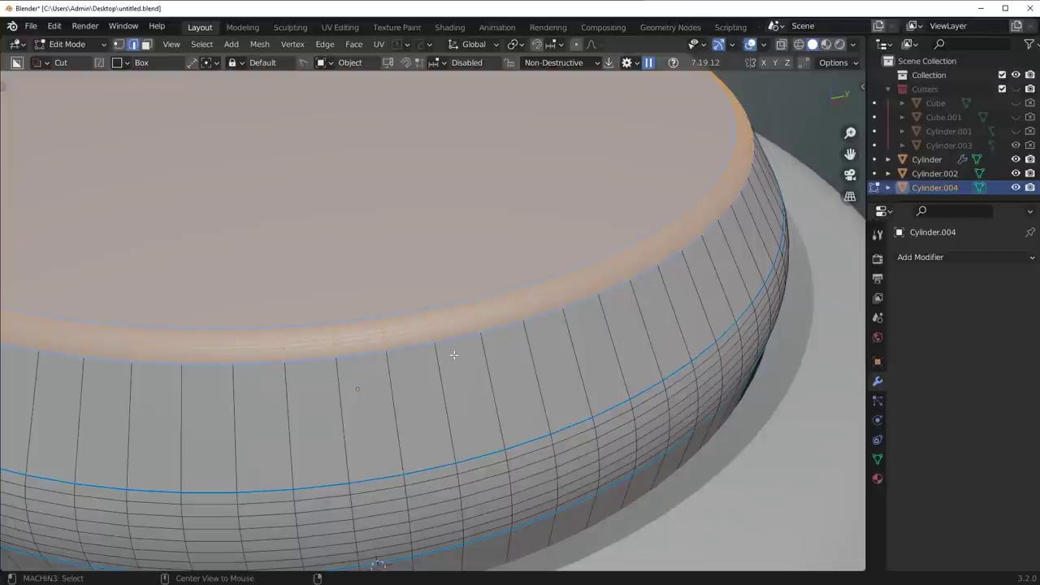
right_click(608, 312)
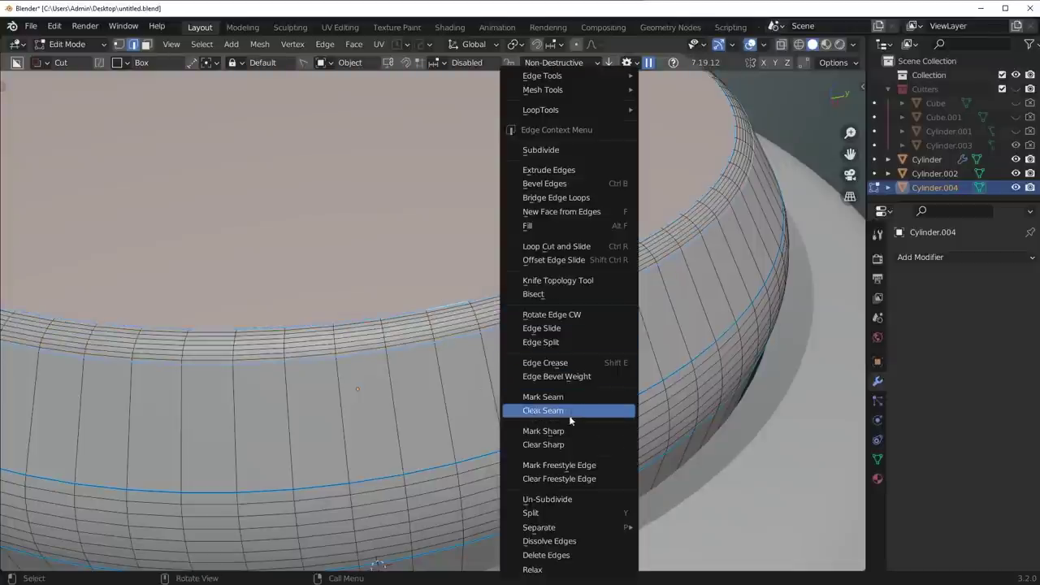
click(543, 444)
key(Tab)
key(Tab)
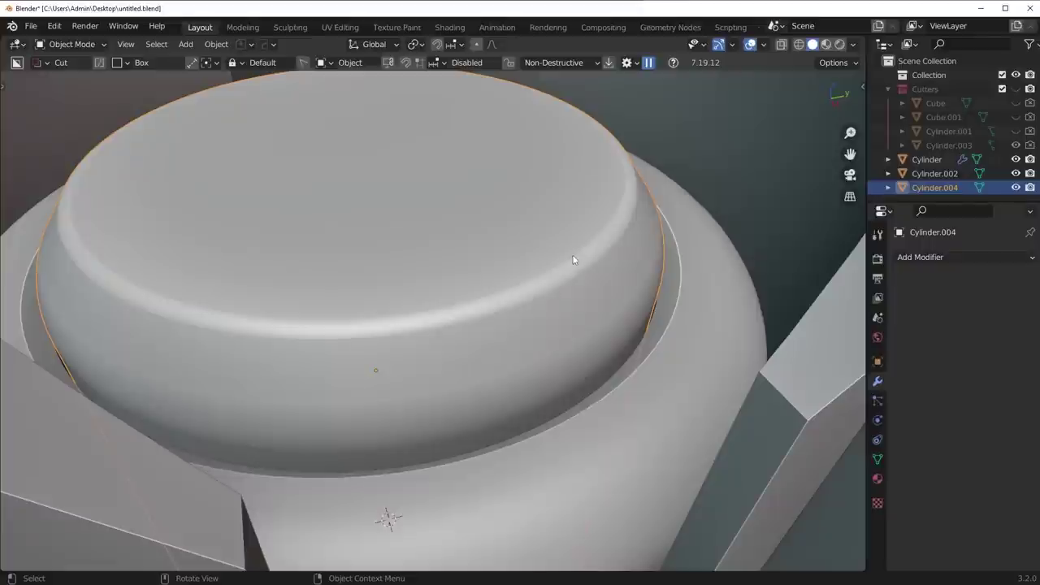
Recalculate the plug's sharp edges with HardOps Sharpen at 30° sharpness and 60° auto smooth.
key(q)
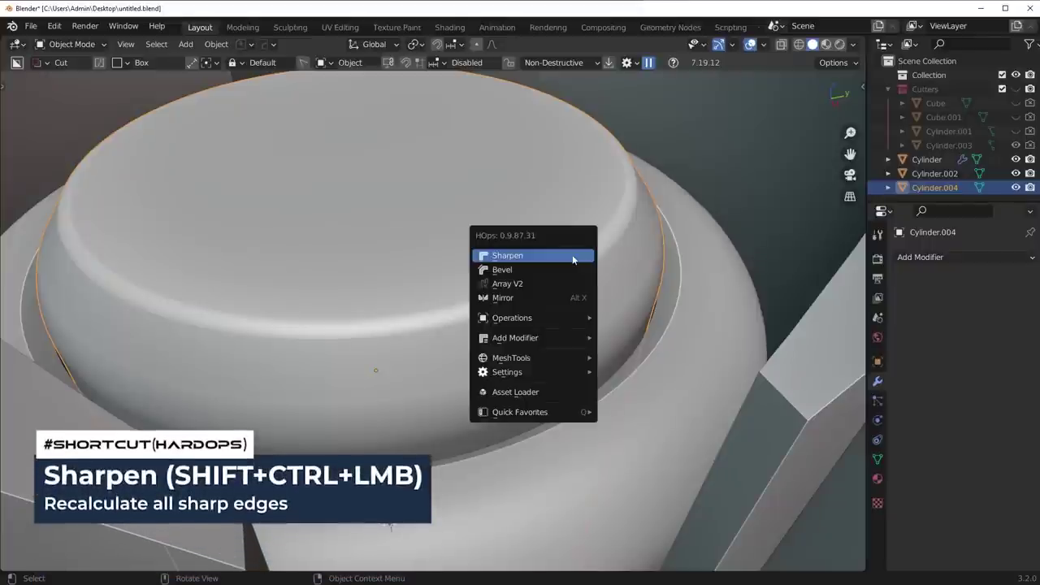
click(573, 259)
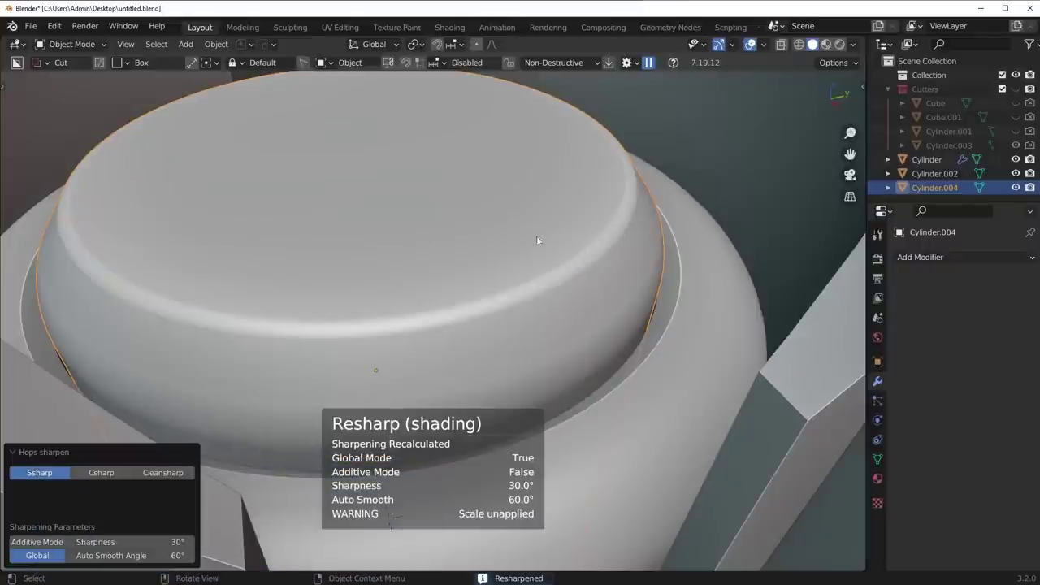
scroll(539, 239, down, 4)
middle_drag(539, 239, 490, 285)
middle_drag(387, 408, 412, 385)
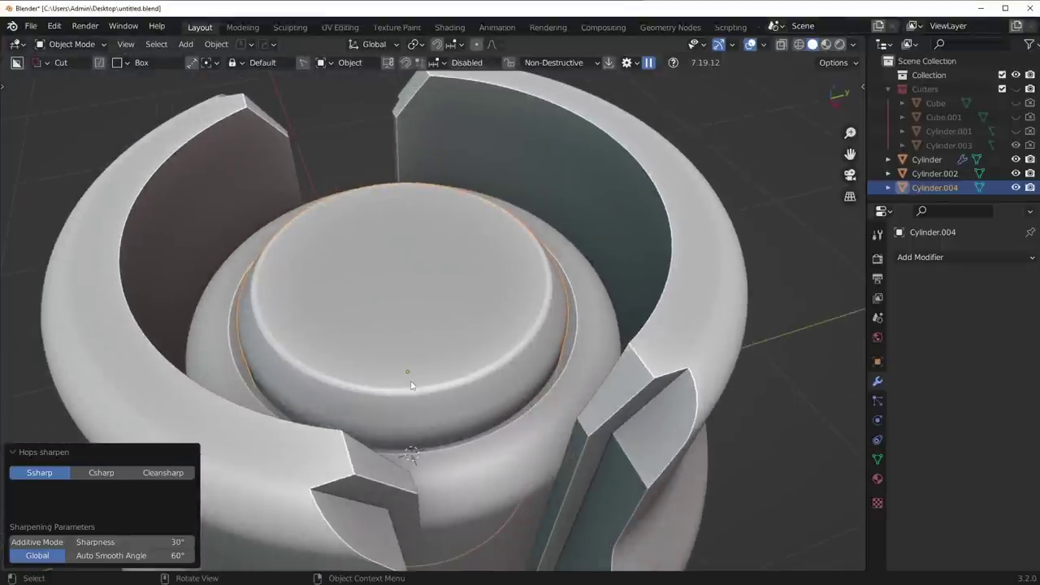
Deselect the plug and save the file.
scroll(587, 321, down, 5)
click(569, 325)
middle_drag(569, 325, 543, 358)
key(ctrl+s)
scroll(558, 284, down, 4)
scroll(542, 358, up, 2)
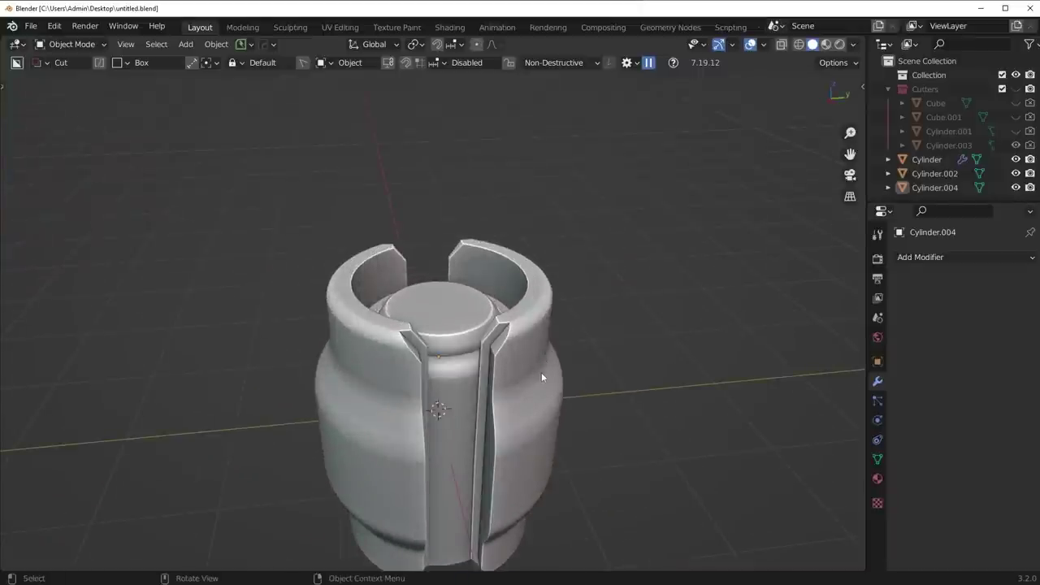
middle_drag(542, 373, 515, 377)
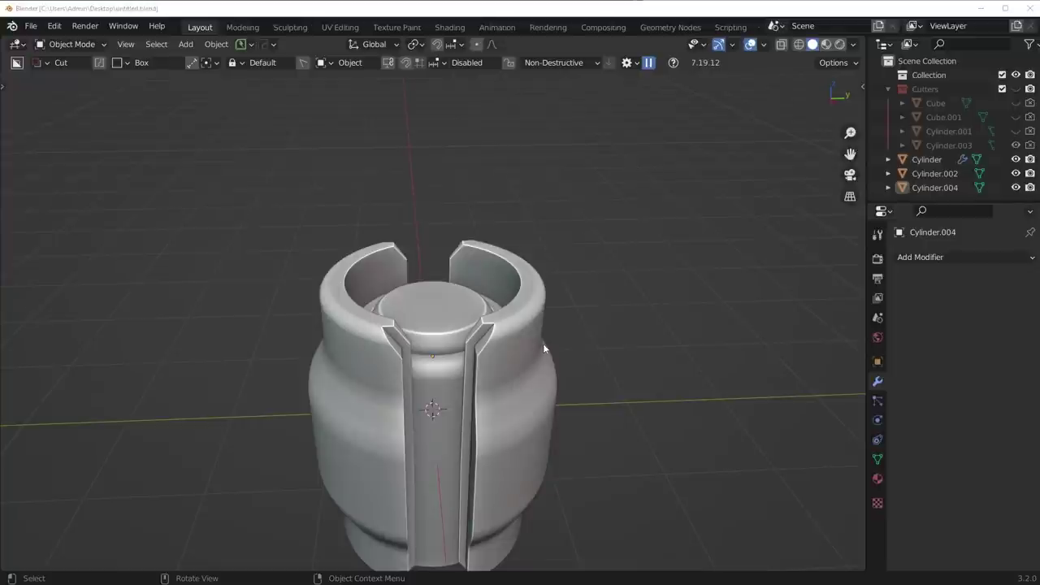
Try HardOps Smart Apply on the outer shell's modifiers, and undo it.
click(521, 342)
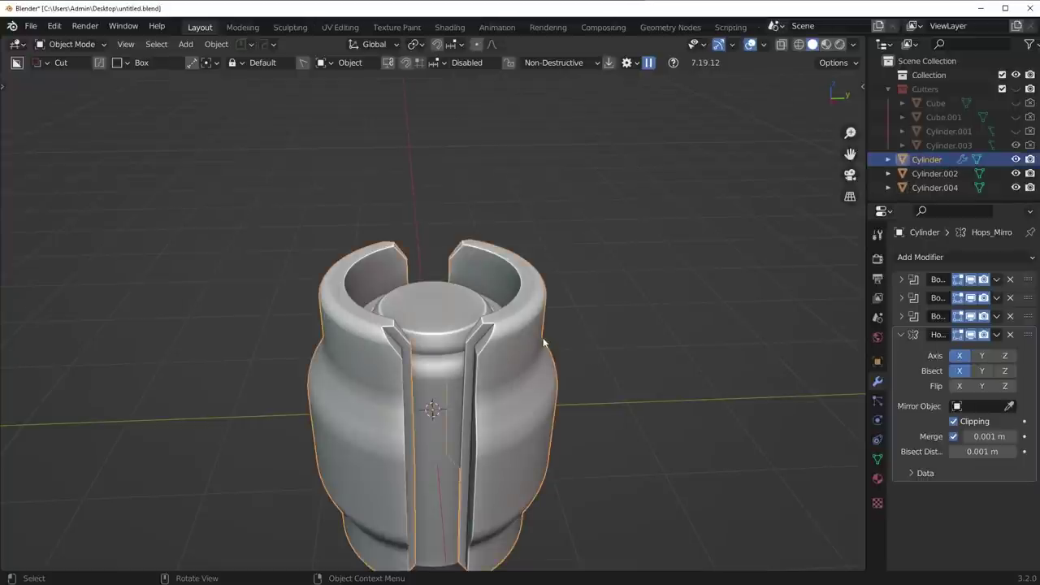
key(q)
mouse_move(498, 390)
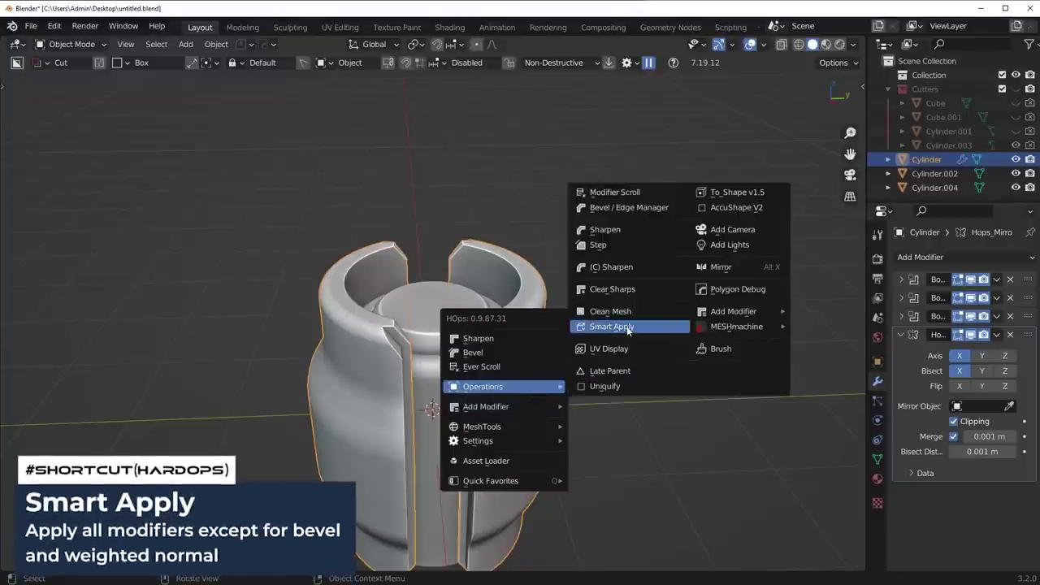
click(611, 326)
scroll(537, 399, up, 3)
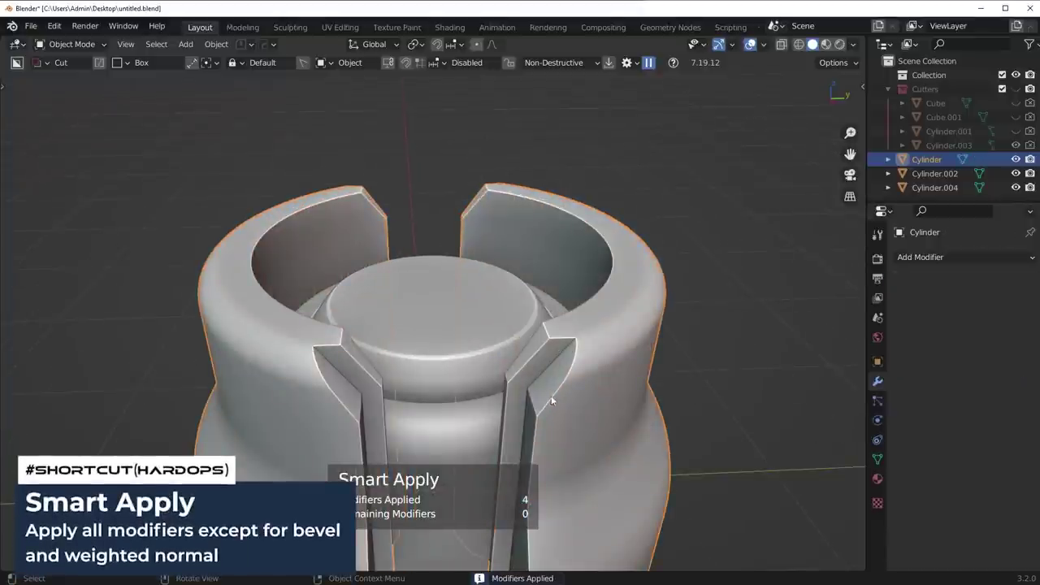
key(ctrl+z)
Toggle the shell's first Boolean modifier in the viewport and compare the slot cut with the base mesh.
key(q)
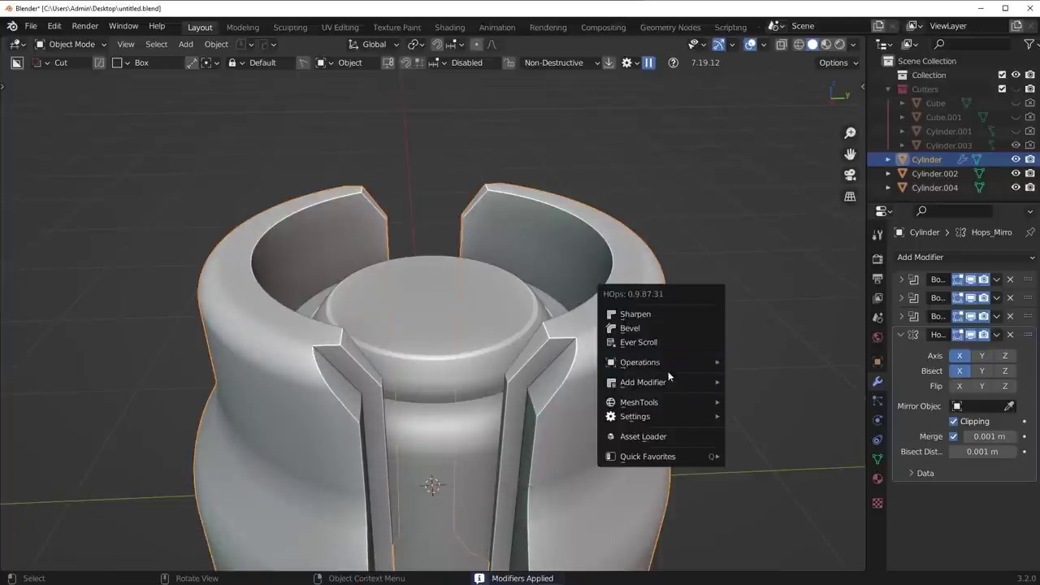
click(972, 280)
click(972, 280)
click(972, 280)
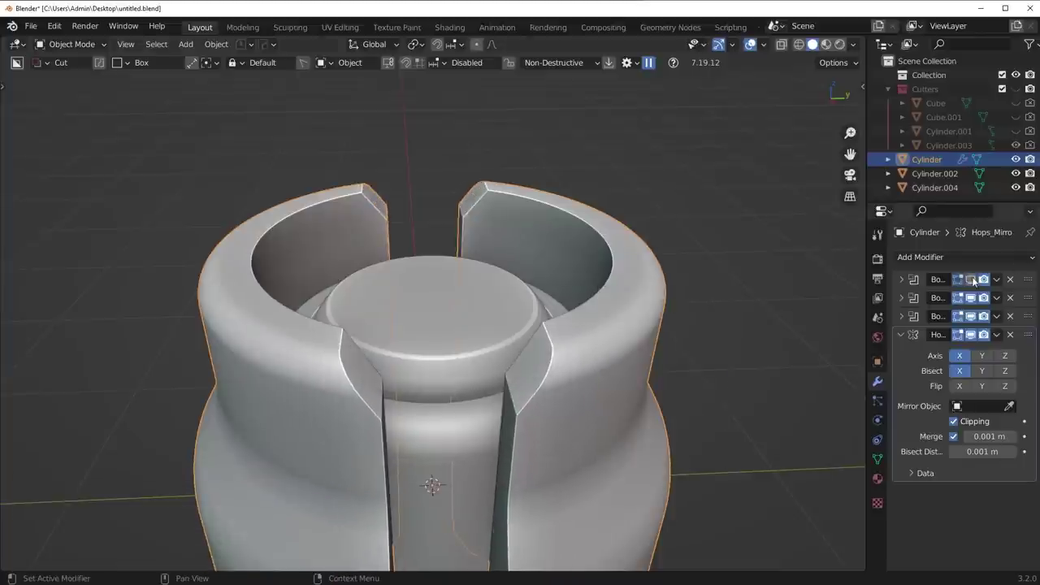
click(974, 280)
key(Tab)
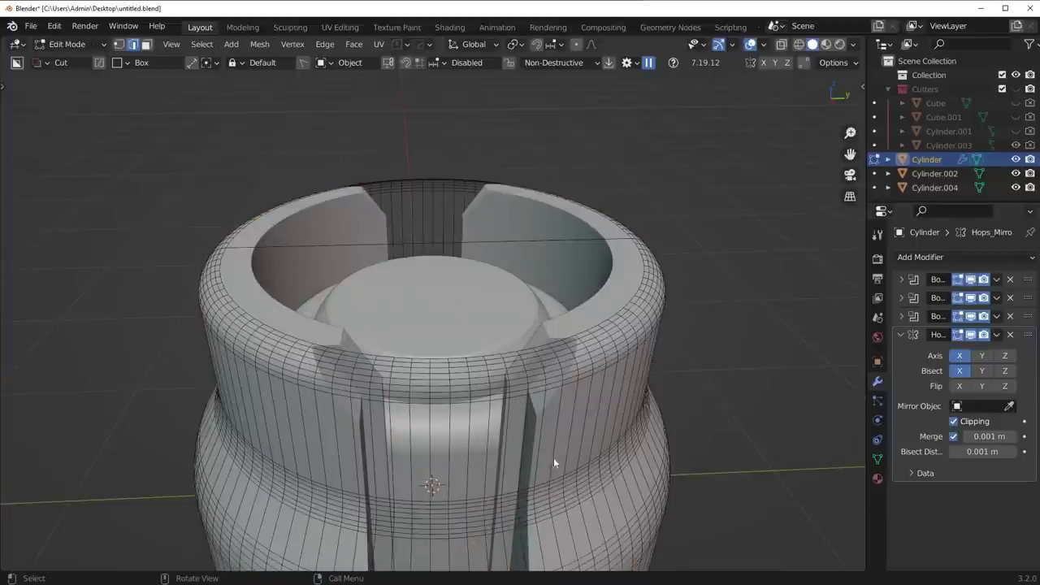
key(Tab)
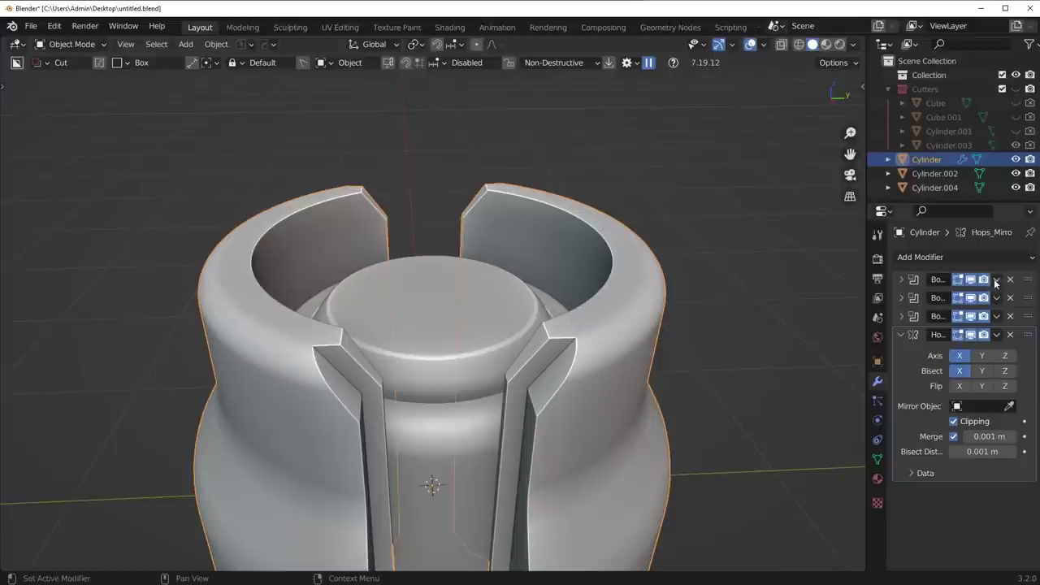
Apply the outer shell's first Boolean modifier and open its mesh for editing near the slot's upper corner.
click(996, 283)
click(987, 298)
key(Tab)
middle_drag(537, 344, 576, 351)
scroll(576, 351, up, 2)
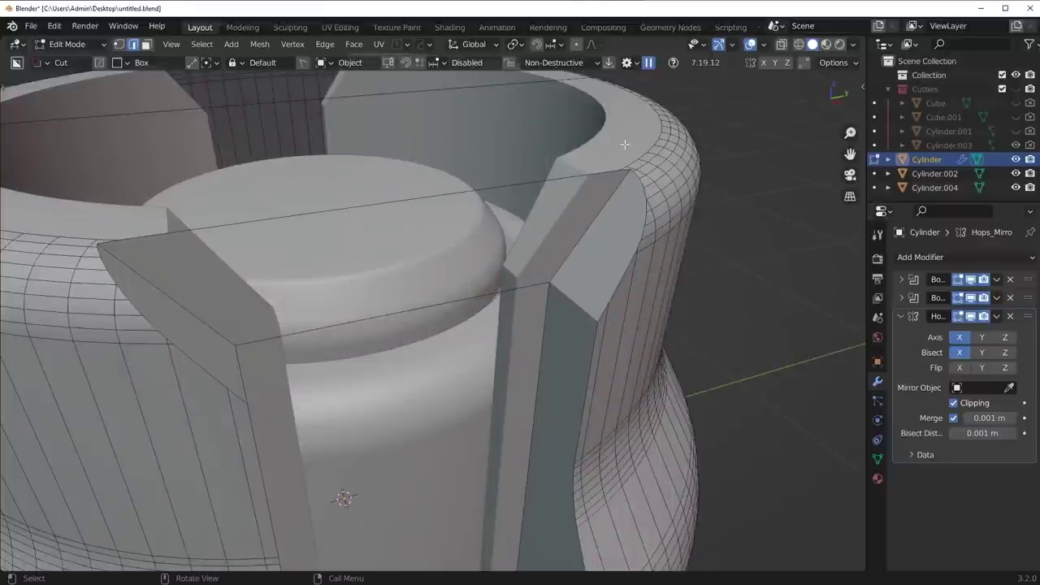
Bevel the short edge where the slot's recessed side meets its slanted upper face, using 8 segments.
middle_drag(501, 305, 578, 374)
click(570, 337)
scroll(587, 374, up, 2)
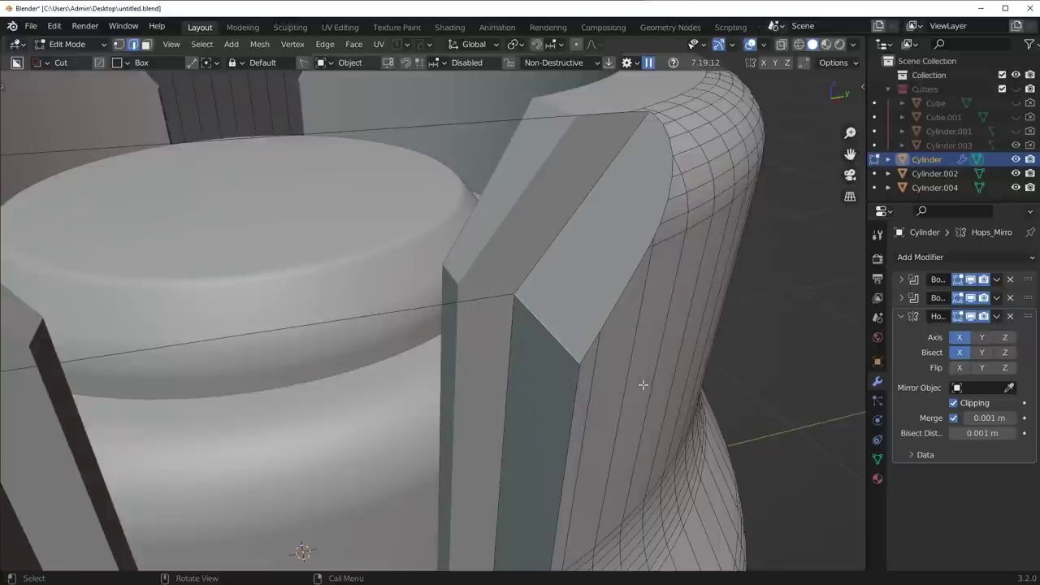
key(ctrl+b)
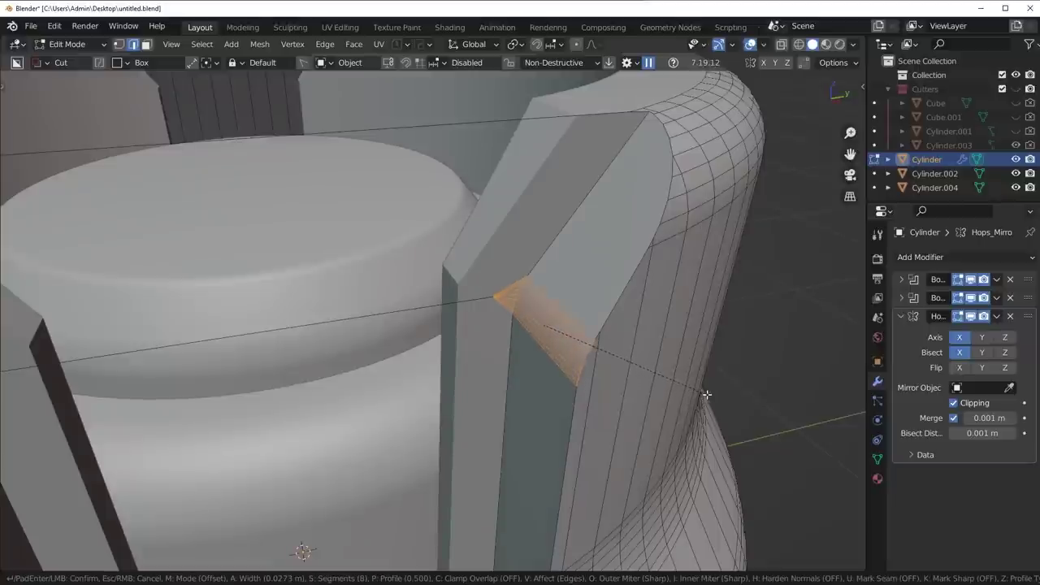
click(715, 394)
key(Tab)
click(586, 379)
scroll(574, 416, down, 6)
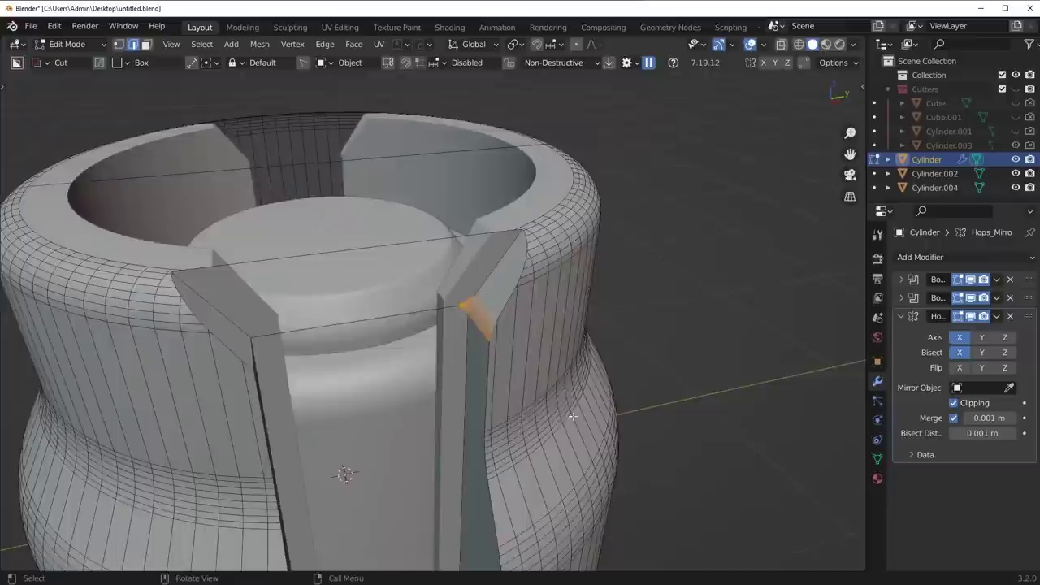
Symmetrize the shell along Z from positive to negative to copy the rounded corner to its lower end.
middle_drag(574, 416, 573, 349)
key(alt+x)
scroll(517, 483, down, 2)
shift+middle_drag(511, 474, 526, 402)
middle_drag(526, 402, 536, 397)
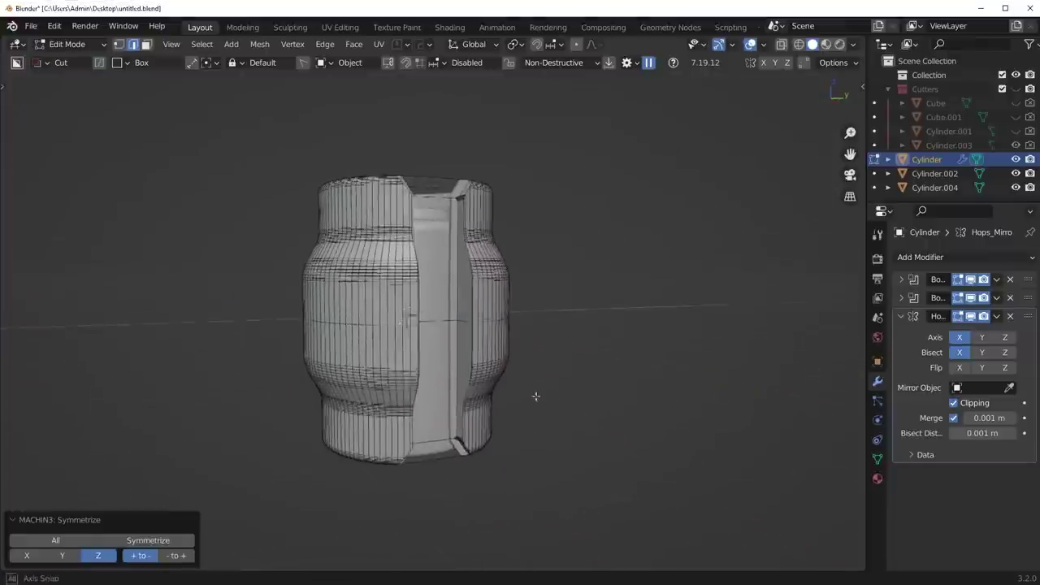
Dissolve the converging bevel edges and the long edge spanning the slot at its upper corner.
scroll(538, 362, up, 4)
middle_drag(540, 326, 532, 374)
shift+middle_drag(532, 374, 516, 480)
scroll(507, 377, up, 5)
key(Tab)
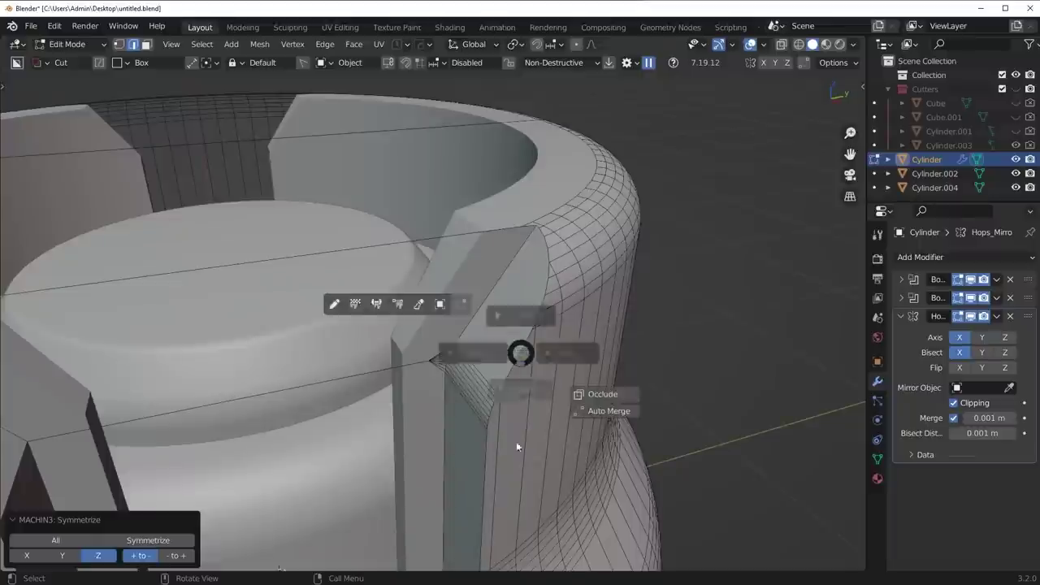
click(516, 441)
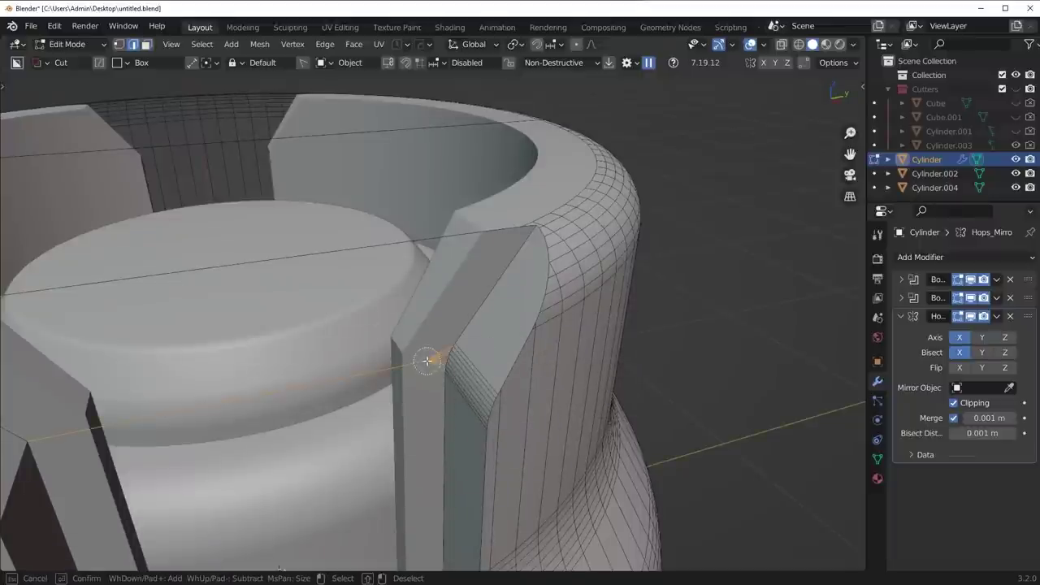
right_click(427, 361)
key(ctrl+x)
Dissolve the matching converging edges and the spanning edge at the slot's lower corner.
scroll(499, 390, down, 4)
scroll(500, 381, up, 7)
click(512, 309)
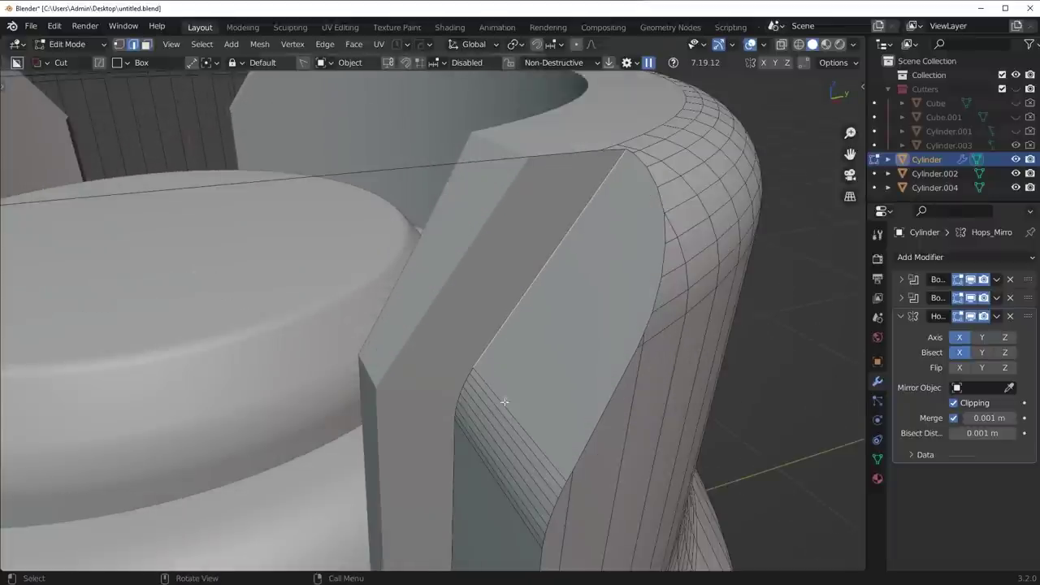
scroll(505, 402, down, 6)
ctrl+click(464, 444)
middle_drag(464, 441, 513, 134)
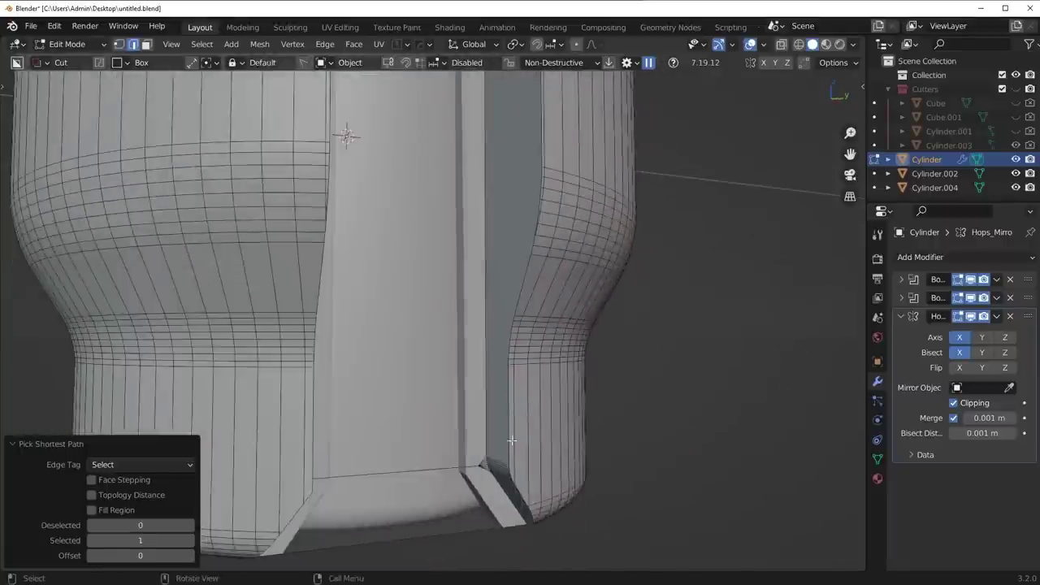
scroll(512, 441, up, 3)
key(c)
key(ctrl+x)
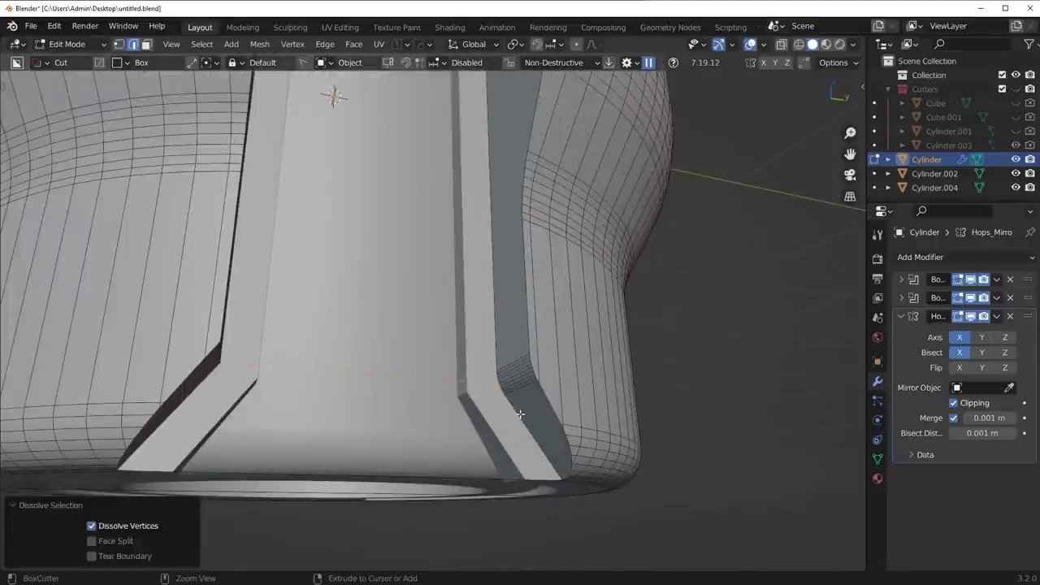
Try to bevel the slot's long recessed edge, from the lower slanted end to the upper one, with 8 segments.
click(520, 414)
middle_drag(553, 317, 540, 439)
scroll(499, 186, down, 3)
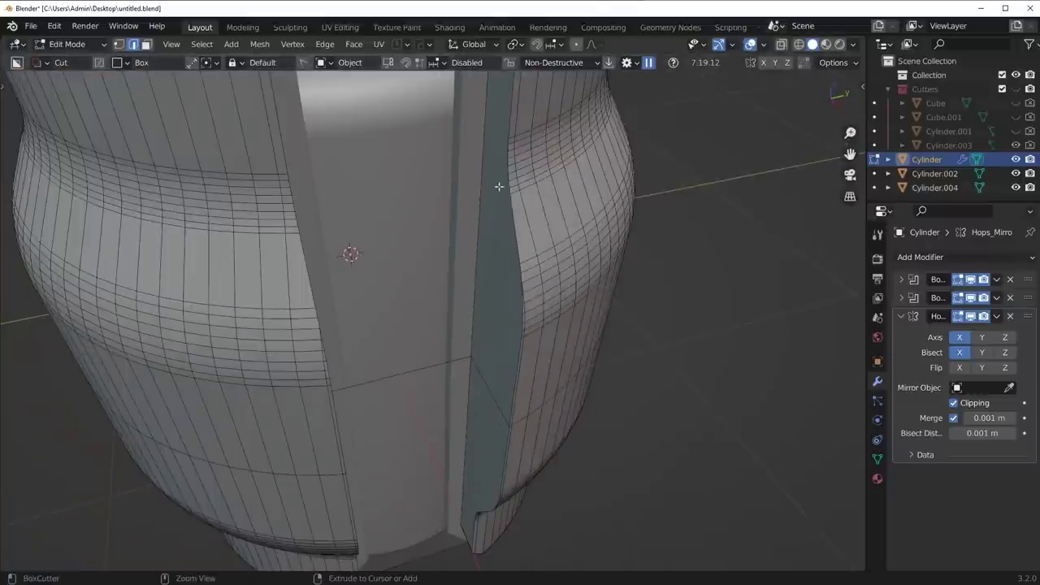
shift+middle_drag(499, 187, 516, 366)
ctrl+click(503, 294)
shift+middle_drag(641, 276, 616, 311)
scroll(690, 348, up, 3)
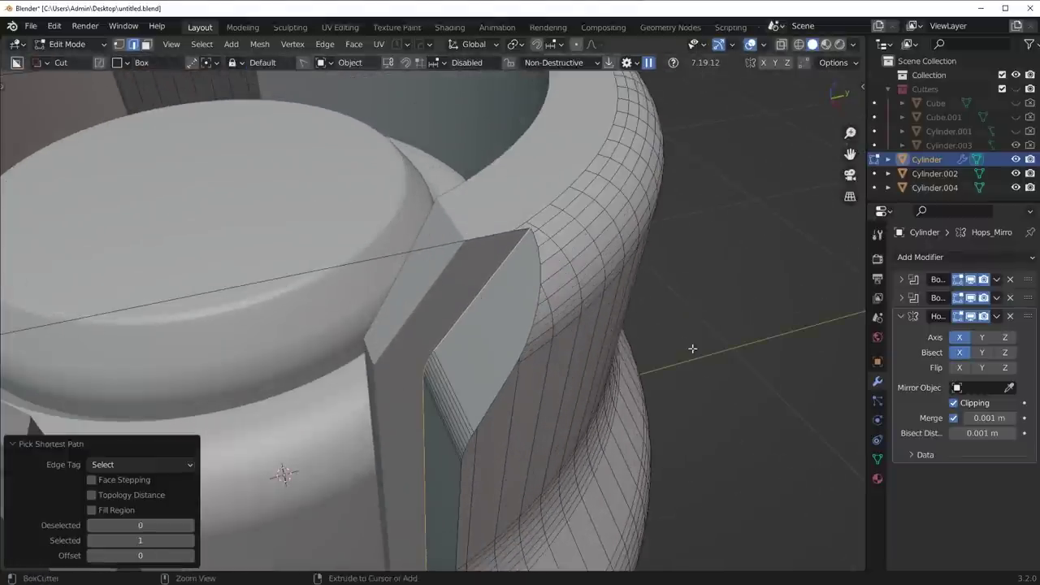
key(ctrl+b)
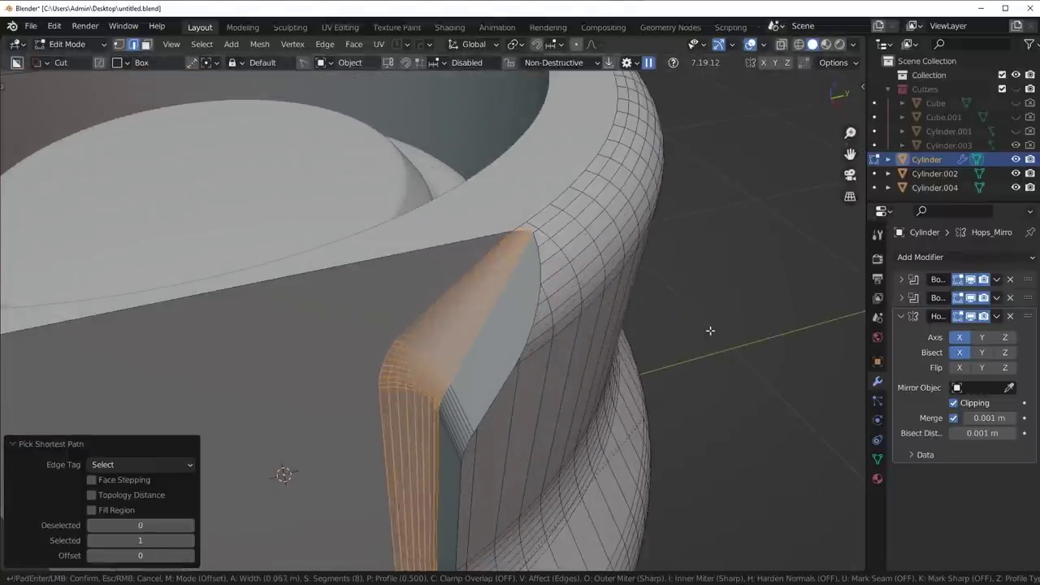
click(709, 331)
scroll(543, 403, up, 4)
middle_drag(543, 403, 530, 362)
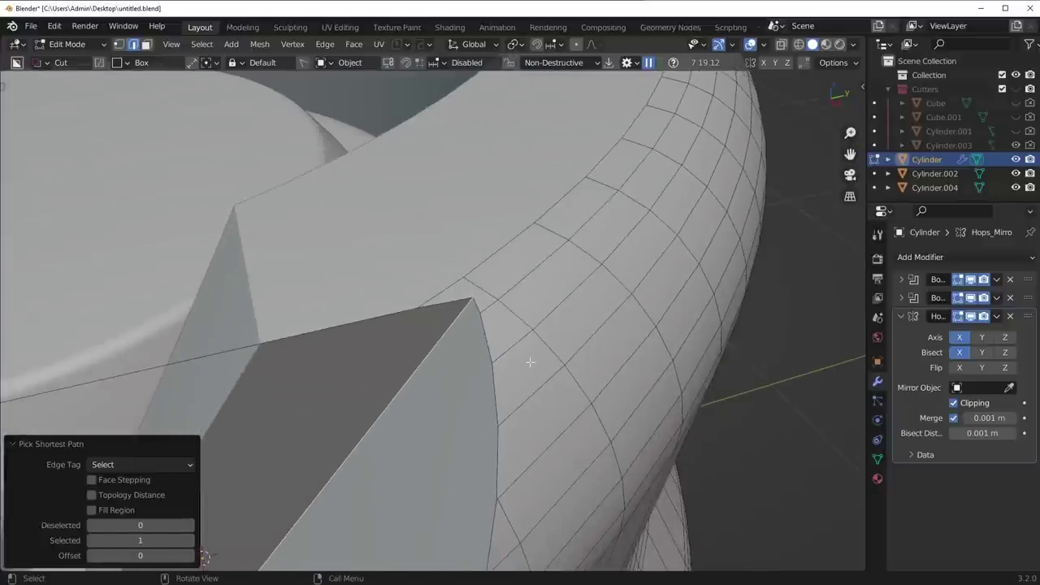
key(1)
key(ctrl+b)
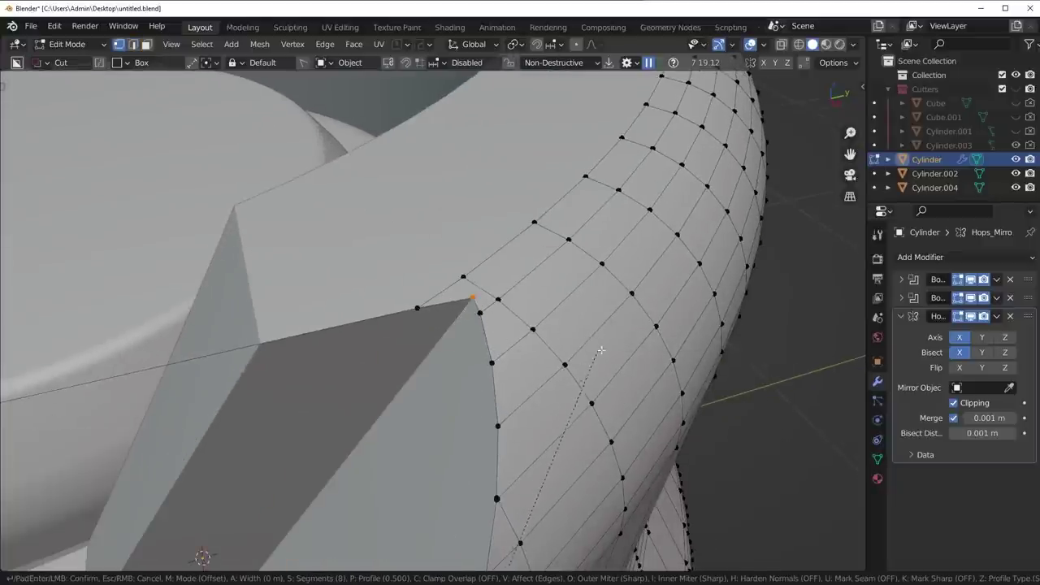
key(Escape)
key(2)
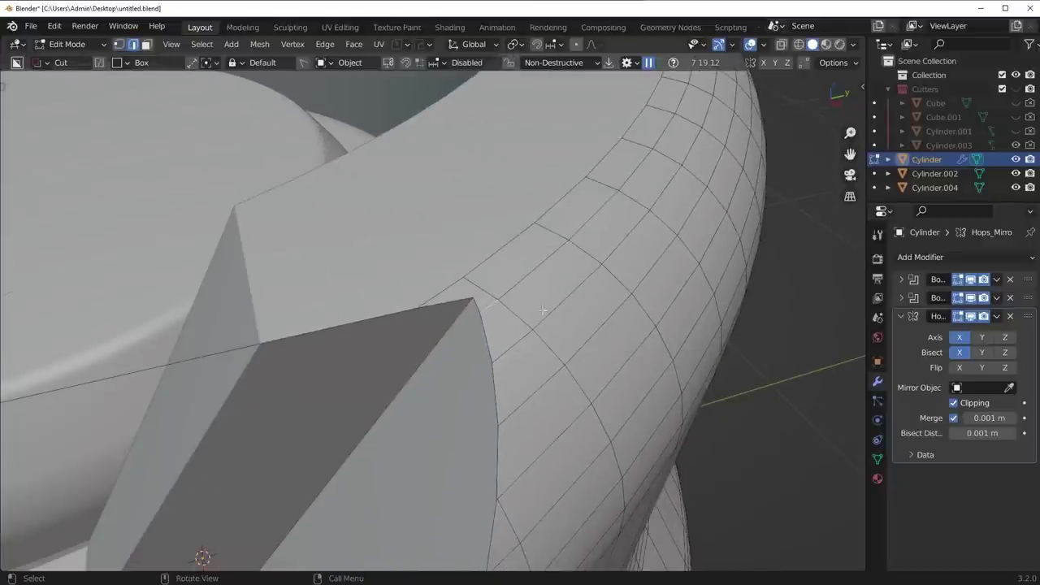
key(ctrl+x)
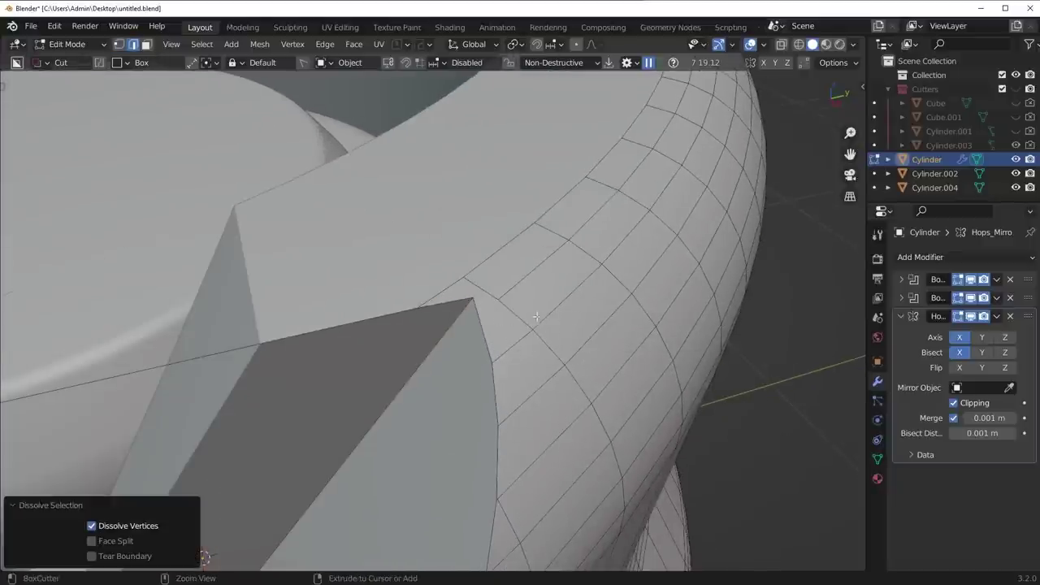
key(ctrl+z)
Slide the vertex beside the slot's upper corner outward by a factor of 0.404 and merge the neighbouring rim vertex into the corner.
key(Tab)
click(501, 300)
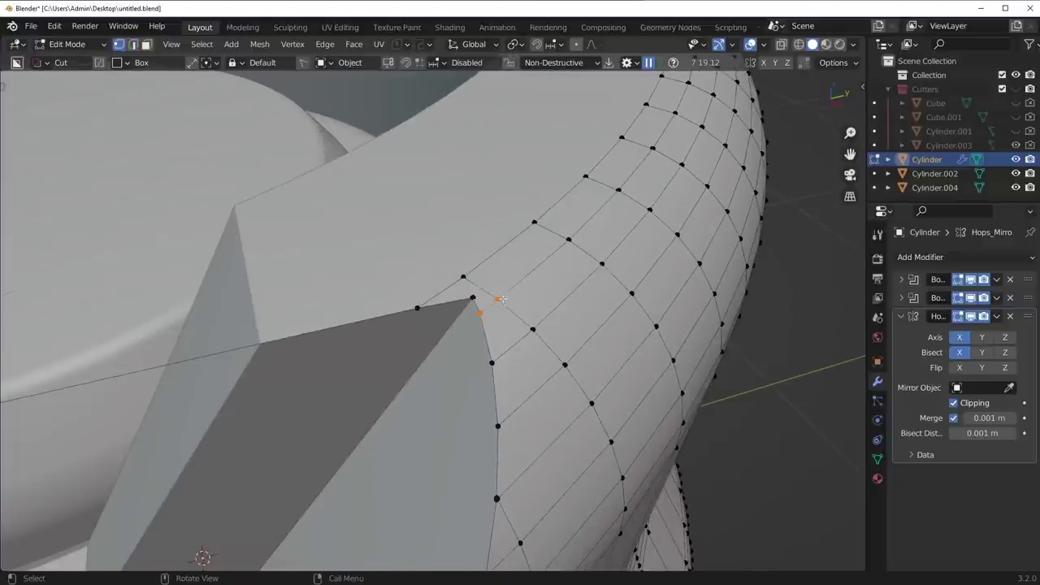
key(g)
key(g)
click(530, 277)
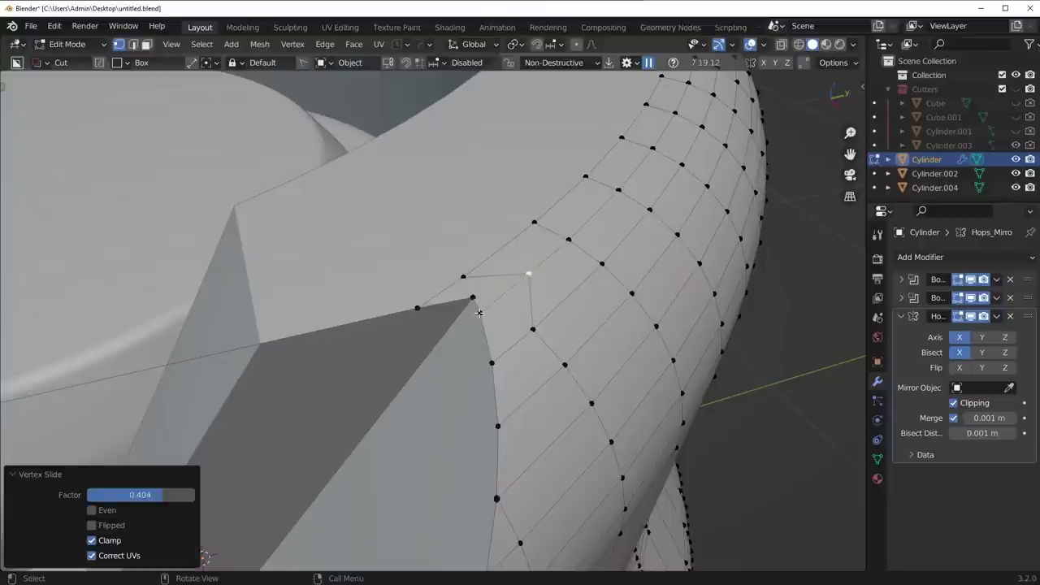
shift+click(474, 299)
key(alt+1)
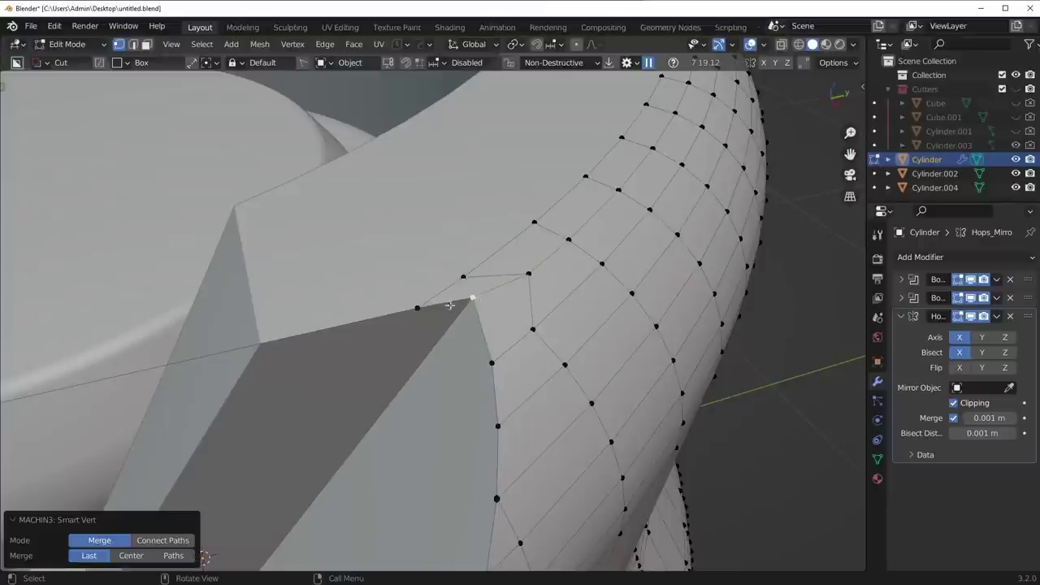
key(2)
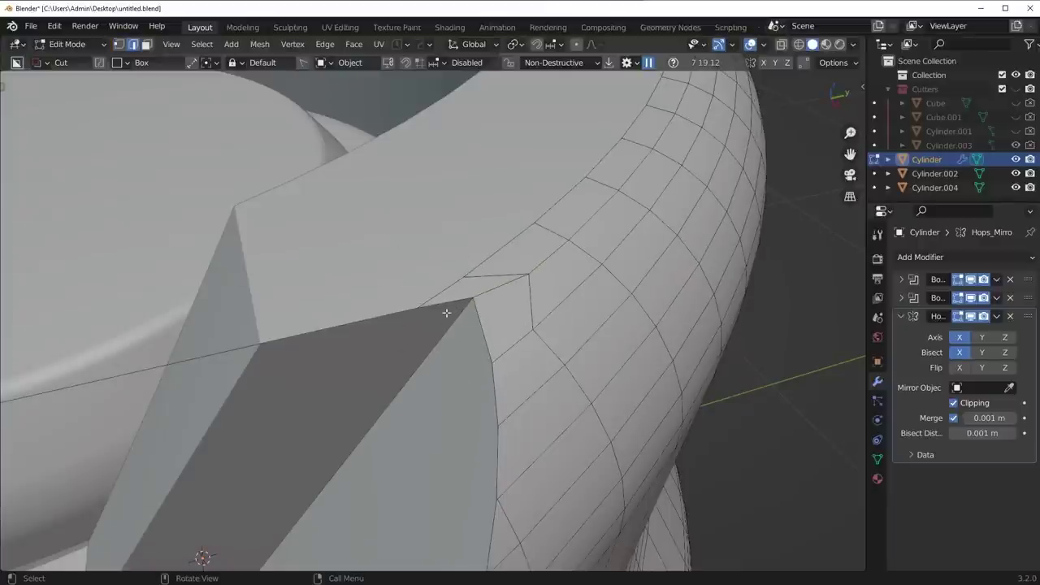
Symmetrize the shell along Z from positive to negative to copy the cleaned corner to the lower end.
scroll(427, 345, down, 8)
middle_drag(465, 497, 489, 372)
key(alt+x)
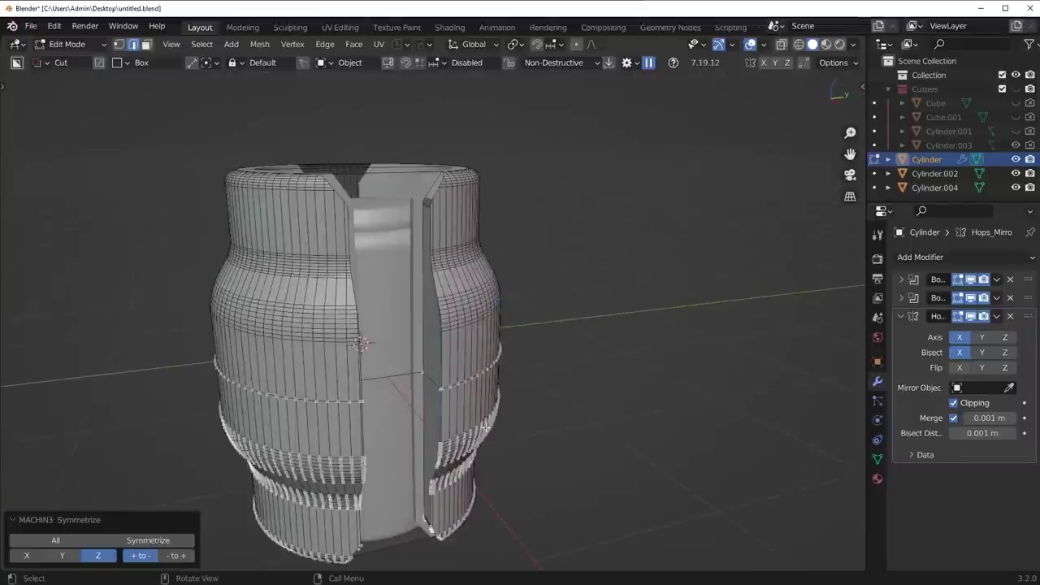
Try to bevel the slot's recessed edge path, including both slanted ends, with 8 segments.
middle_drag(479, 480, 451, 372)
ctrl+click(432, 311)
middle_drag(432, 311, 471, 384)
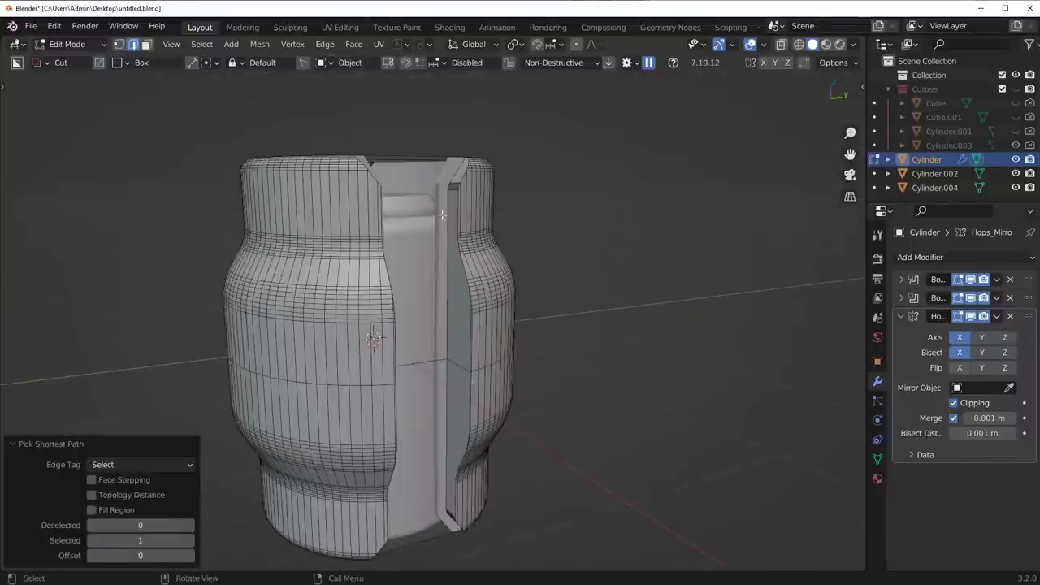
middle_drag(443, 215, 474, 261)
ctrl+click(450, 243)
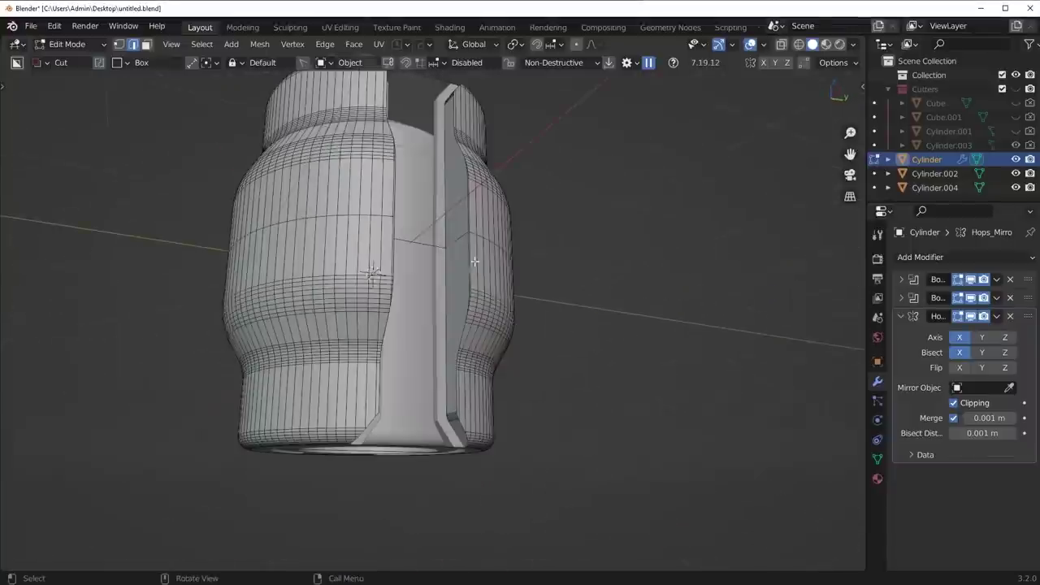
ctrl+click(458, 437)
middle_drag(480, 298, 509, 379)
scroll(443, 248, up, 5)
middle_drag(500, 329, 623, 441)
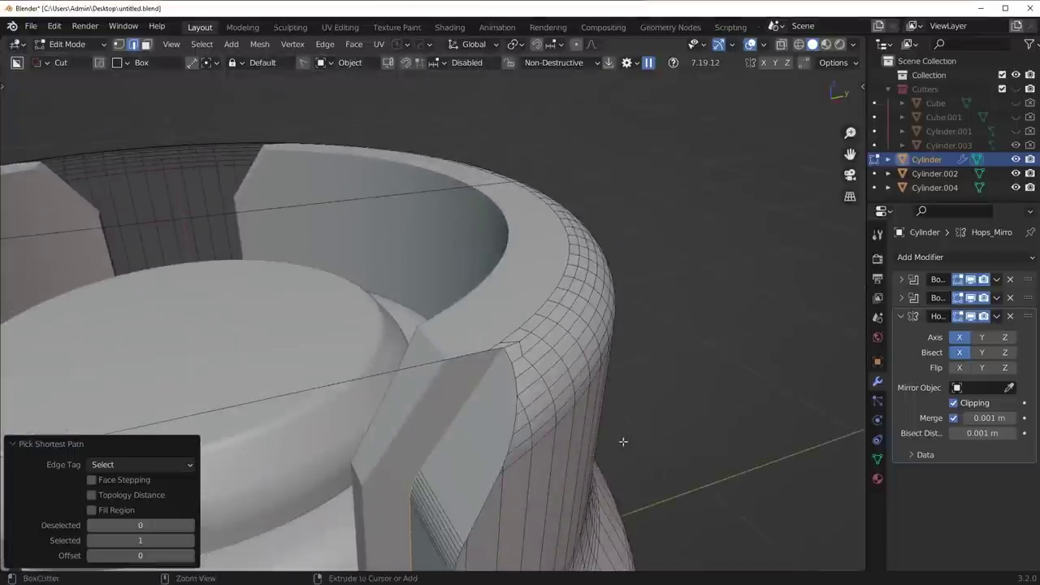
key(ctrl+b)
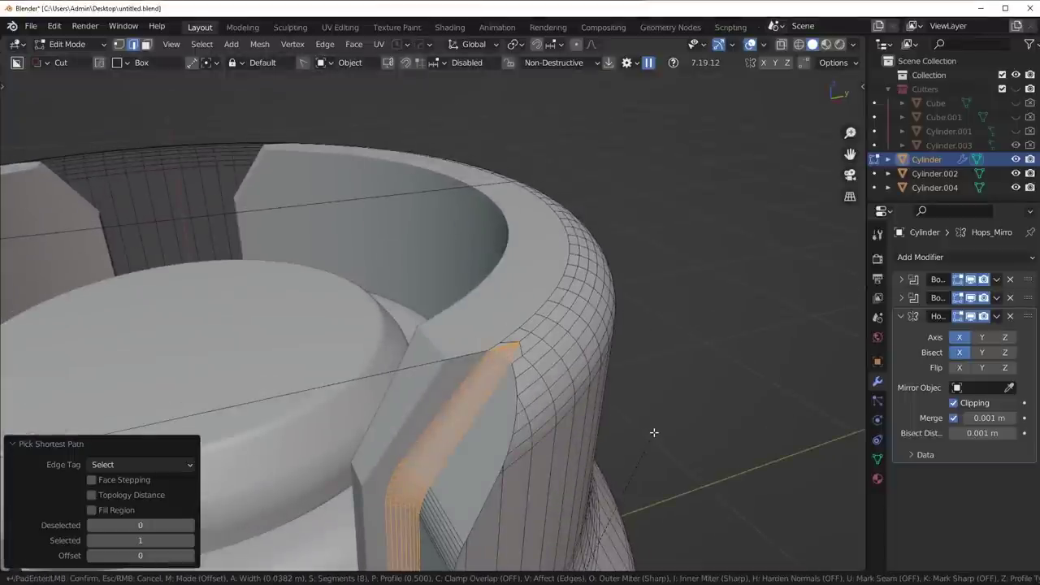
right_click(642, 425)
scroll(625, 415, up, 3)
shift+middle_drag(675, 452, 626, 418)
key(ctrl+b)
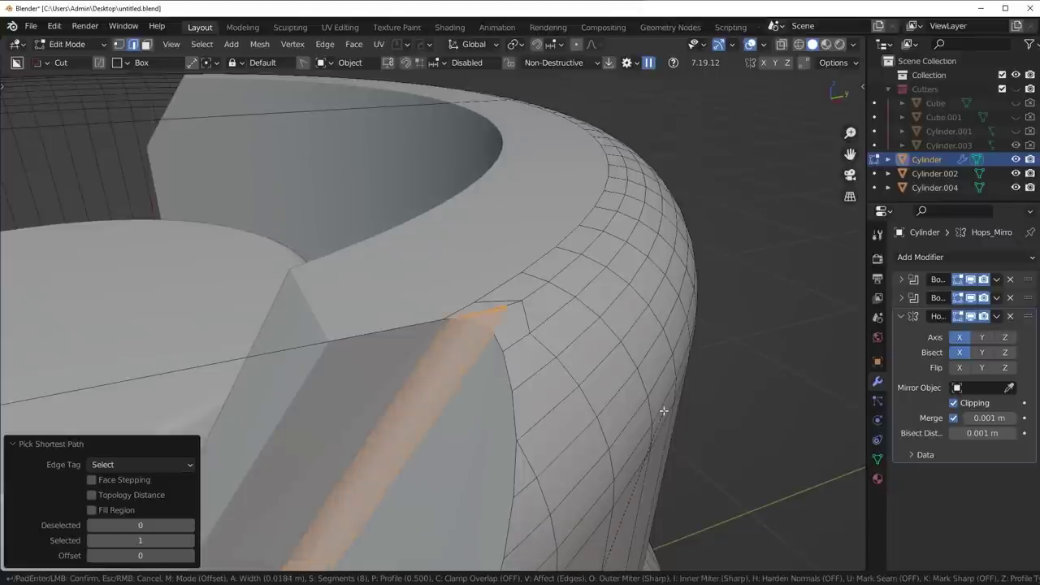
key(Escape)
Dissolve the slanted edge between the upper rim and the slid vertex, and symmetrize the shell along Z from positive to negative.
key(ctrl+x)
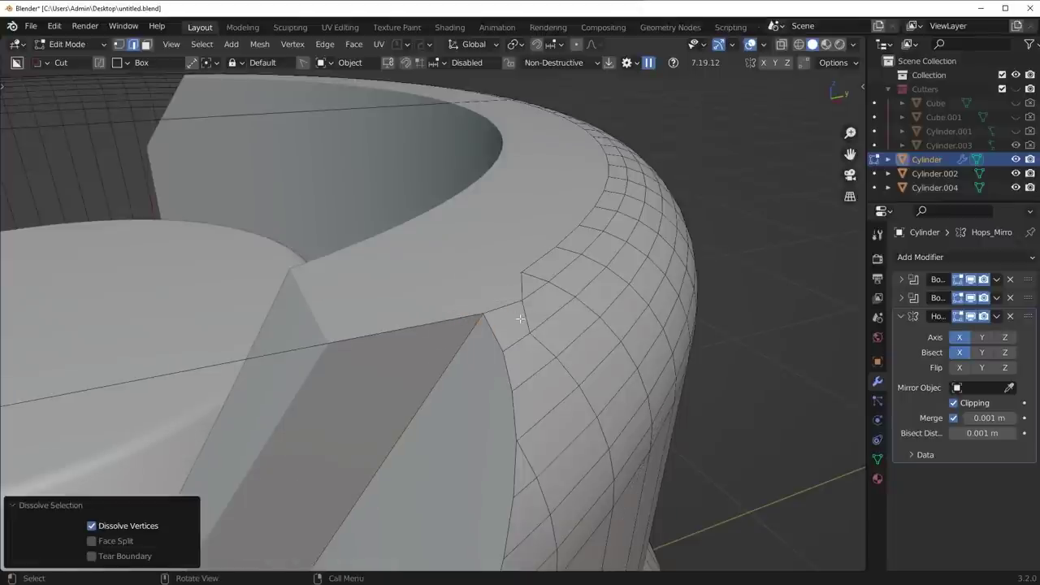
scroll(521, 327, down, 3)
key(ctrl+z)
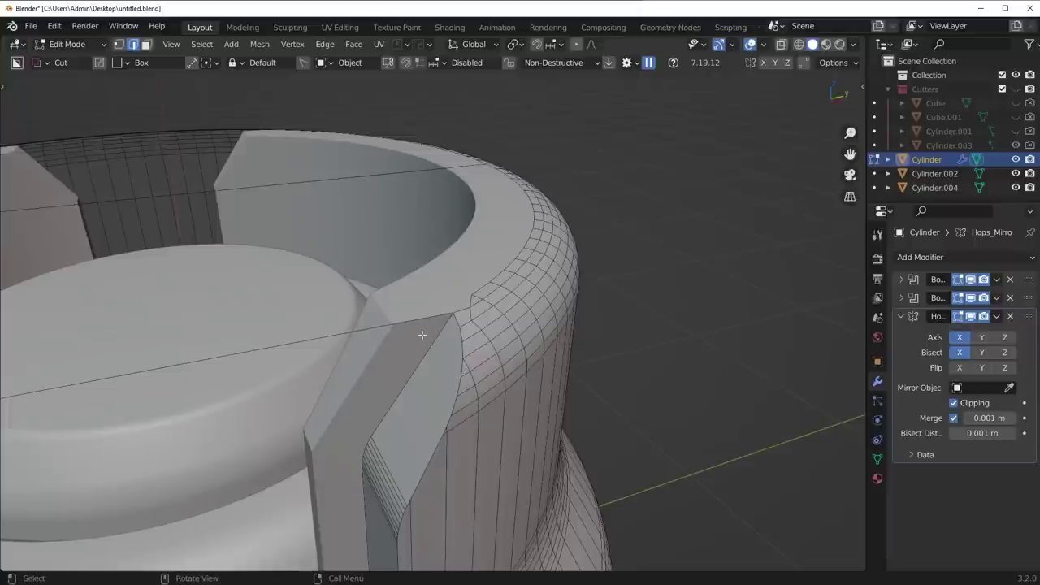
scroll(500, 317, down, 2)
key(alt+x)
middle_drag(488, 431, 481, 408)
scroll(482, 407, down, 2)
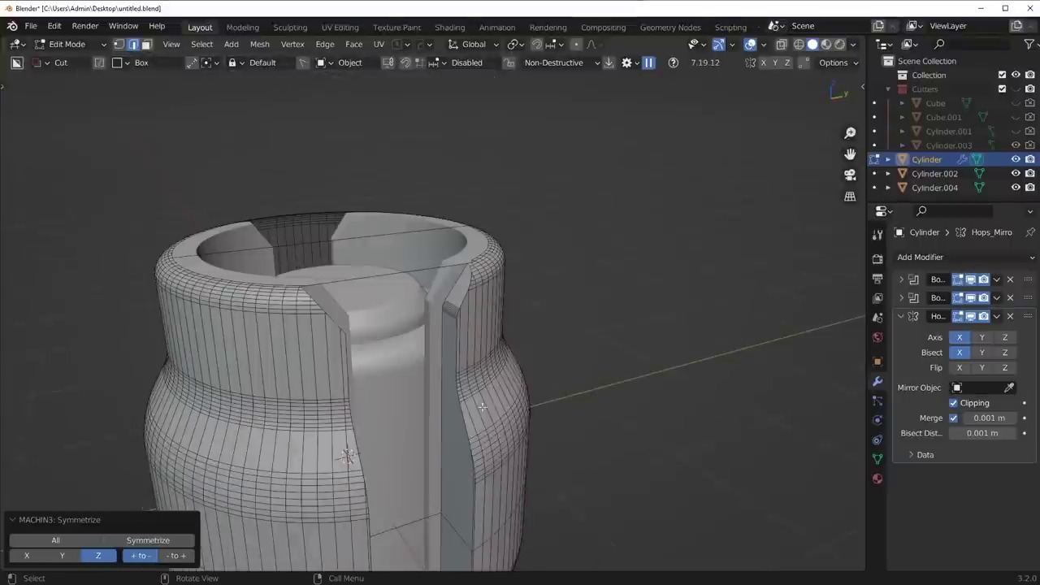
Bevel the slot's recessed edge path from the upper slanted edge to the lower one, using 8 segments.
click(459, 283)
middle_drag(480, 541, 492, 426)
ctrl+click(492, 426)
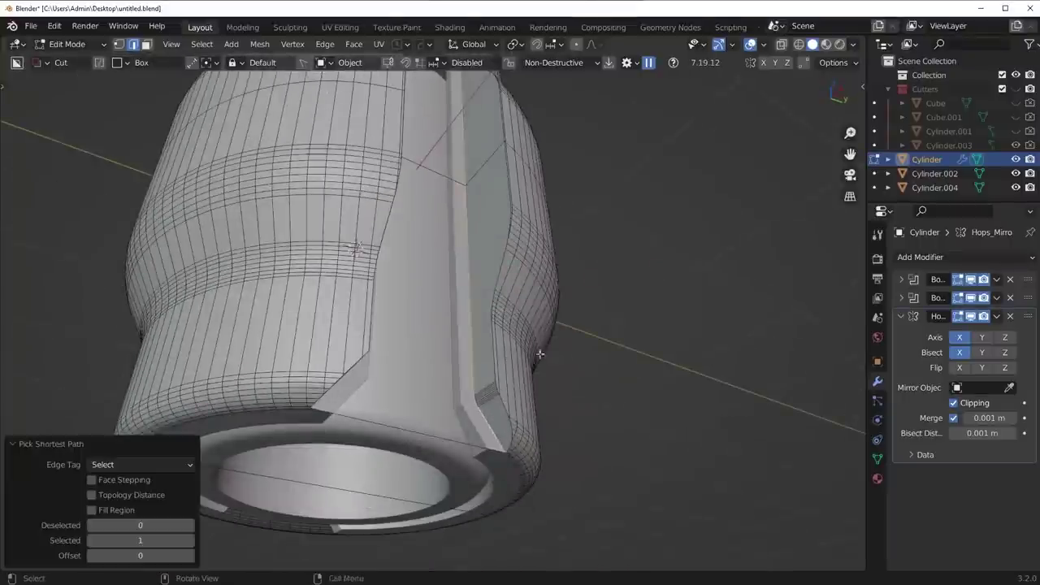
middle_drag(528, 229, 569, 410)
scroll(518, 340, up, 5)
key(ctrl+b)
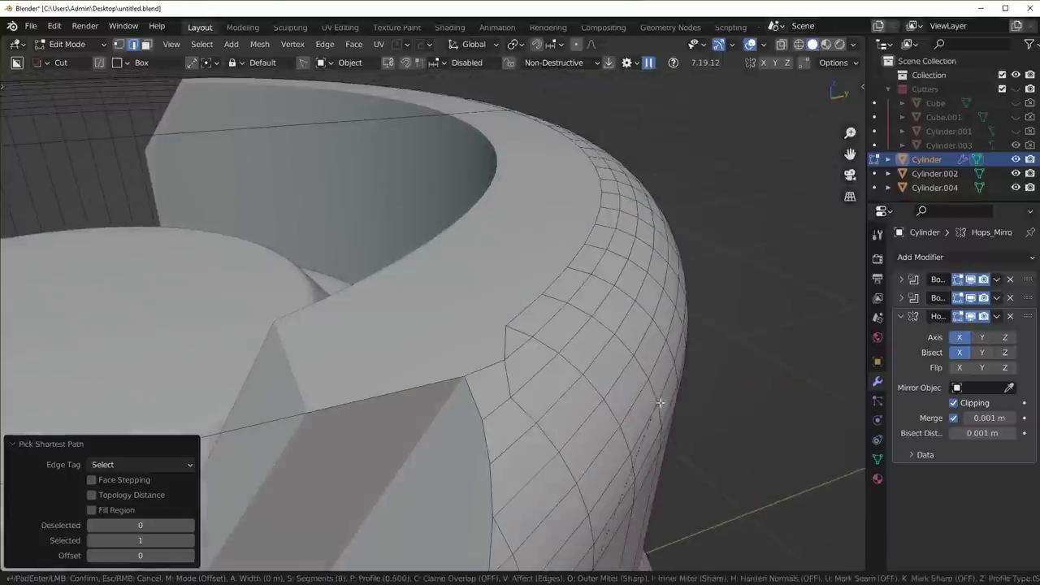
click(678, 364)
Examine the shading around the bevelled slot corner and the rounded upper rim in Object Mode.
scroll(666, 387, down, 5)
key(Tab)
middle_drag(666, 387, 534, 269)
shift+middle_drag(569, 216, 531, 278)
scroll(531, 276, up, 4)
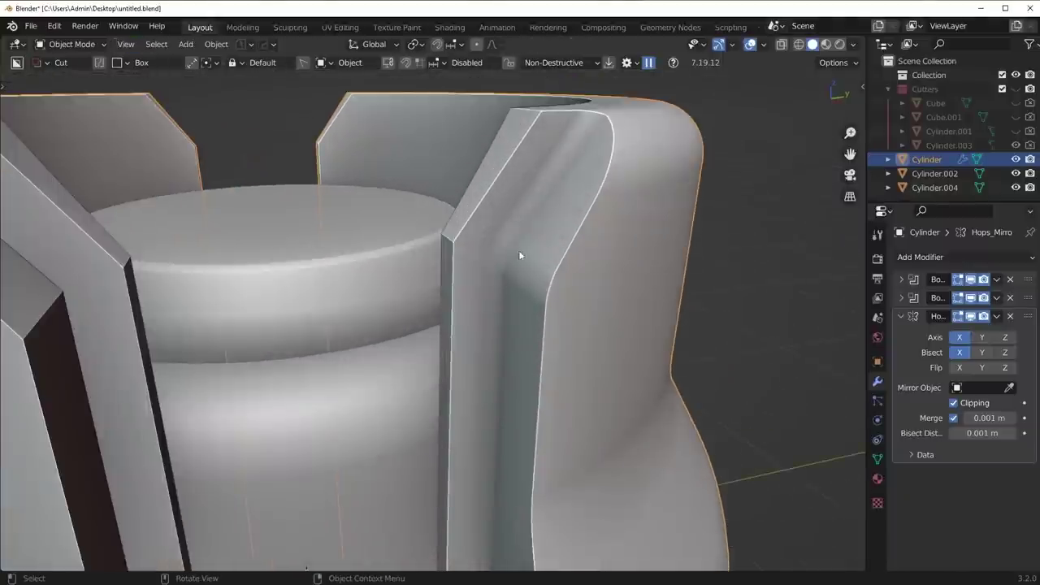
scroll(519, 250, down, 4)
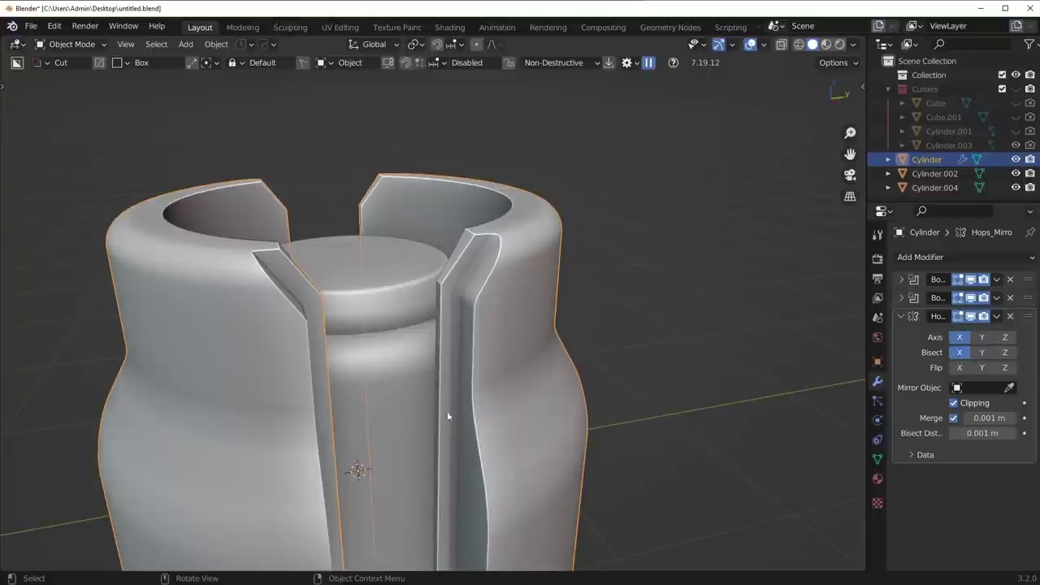
middle_drag(471, 347, 419, 332)
scroll(419, 333, up, 2)
middle_drag(472, 280, 479, 315)
scroll(518, 364, up, 2)
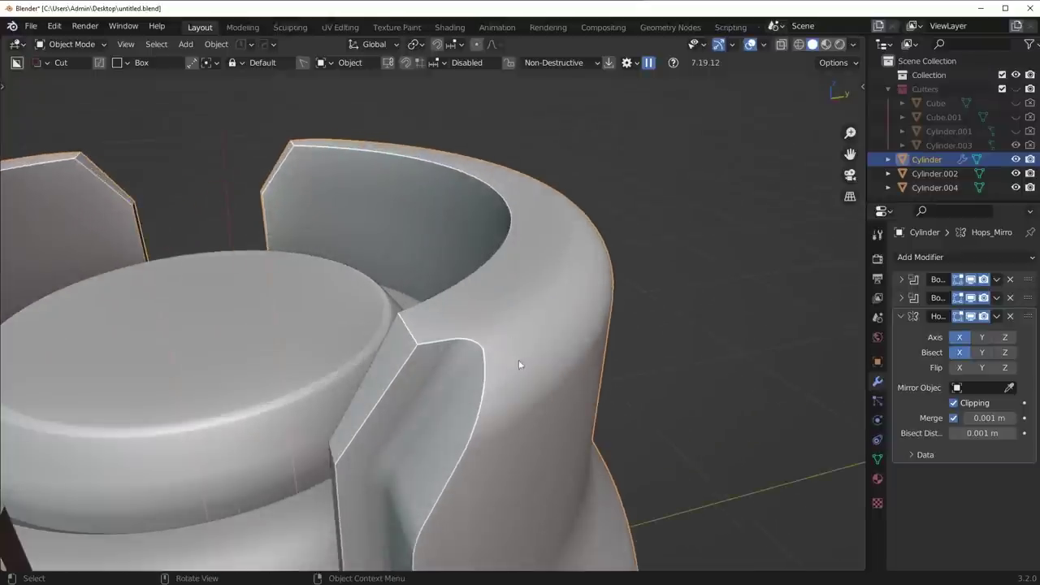
scroll(520, 365, up, 2)
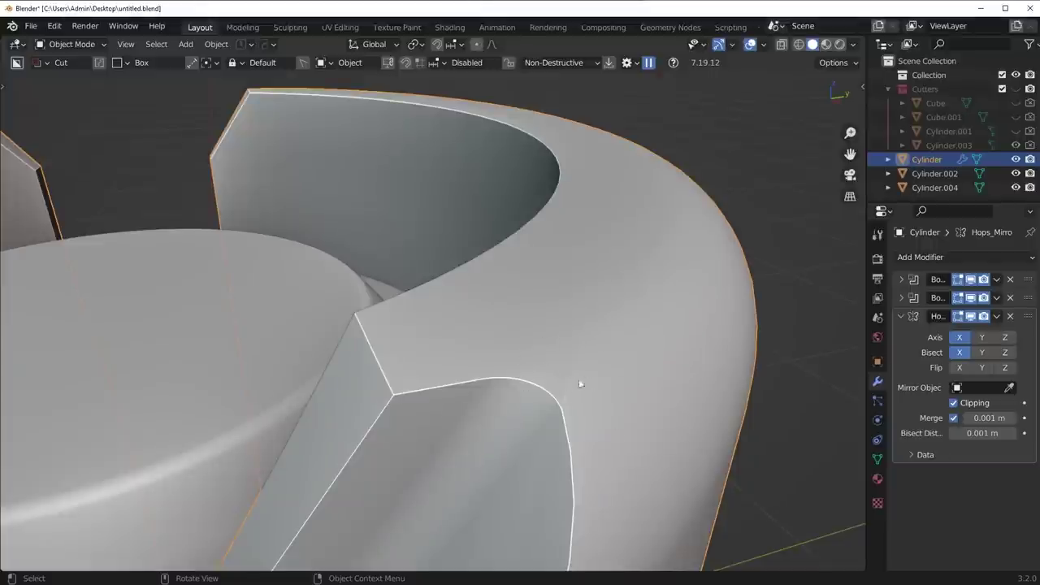
Return to Edit Mode and undo the last bevel on the slot's recessed edge path.
key(Tab)
key(ctrl+z)
key(ctrl+z)
key(ctrl+z)
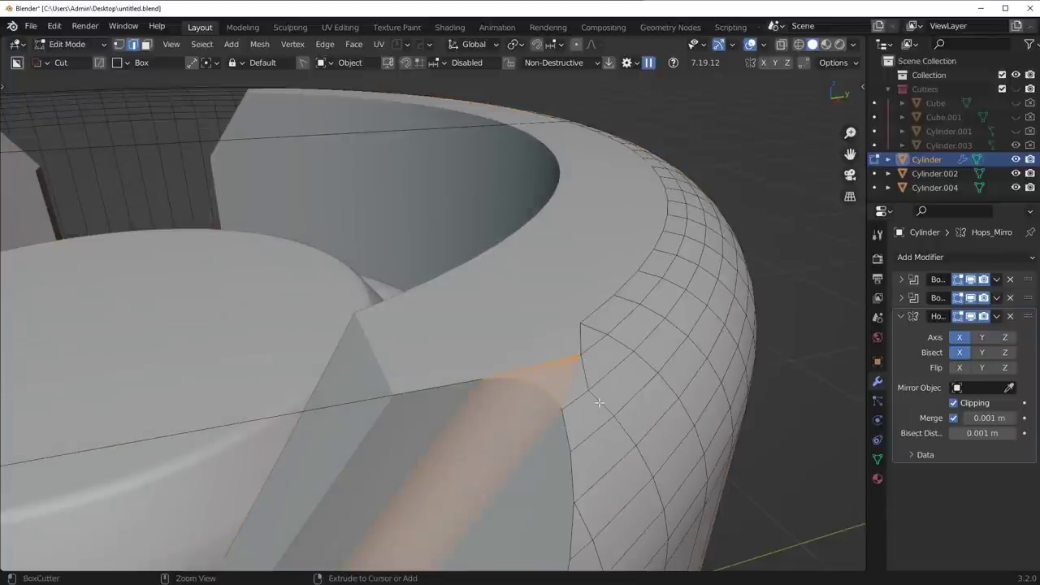
Dissolve the short edge joining the slot's upper corner to the rim's rounded grid, and symmetrize the shell along Z from positive to negative.
key(ctrl+x)
click(540, 382)
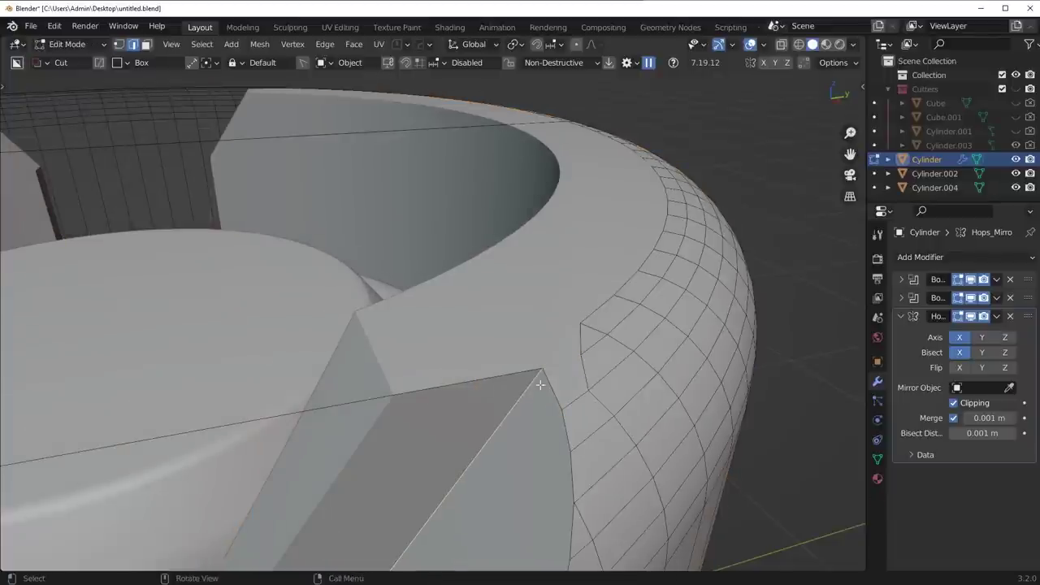
scroll(571, 375, down, 6)
middle_drag(601, 371, 561, 341)
key(alt+x)
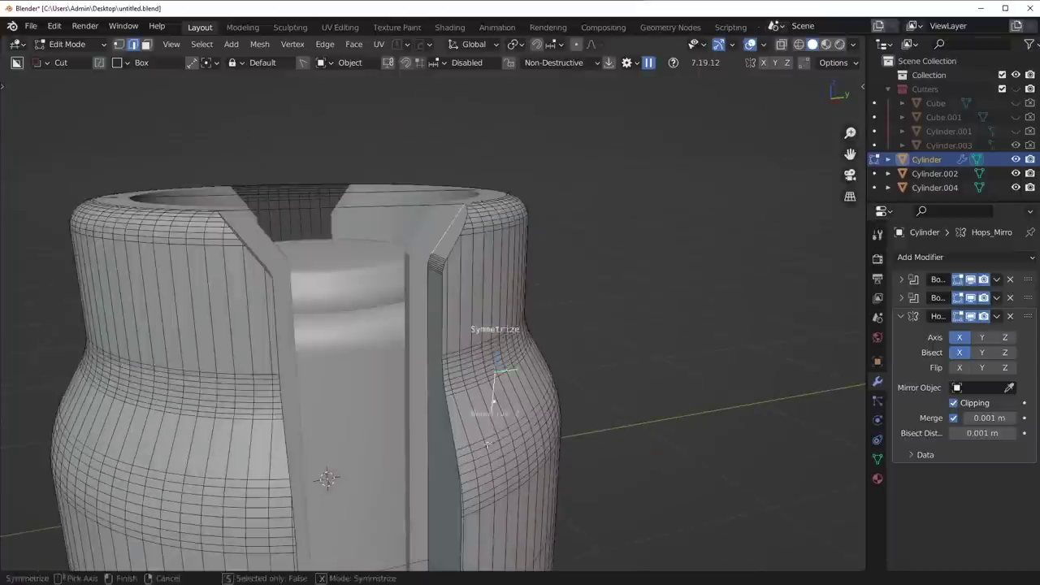
click(487, 443)
mouse_move(487, 443)
middle_down()
mouse_move(482, 408)
mouse_move(490, 447)
middle_up()
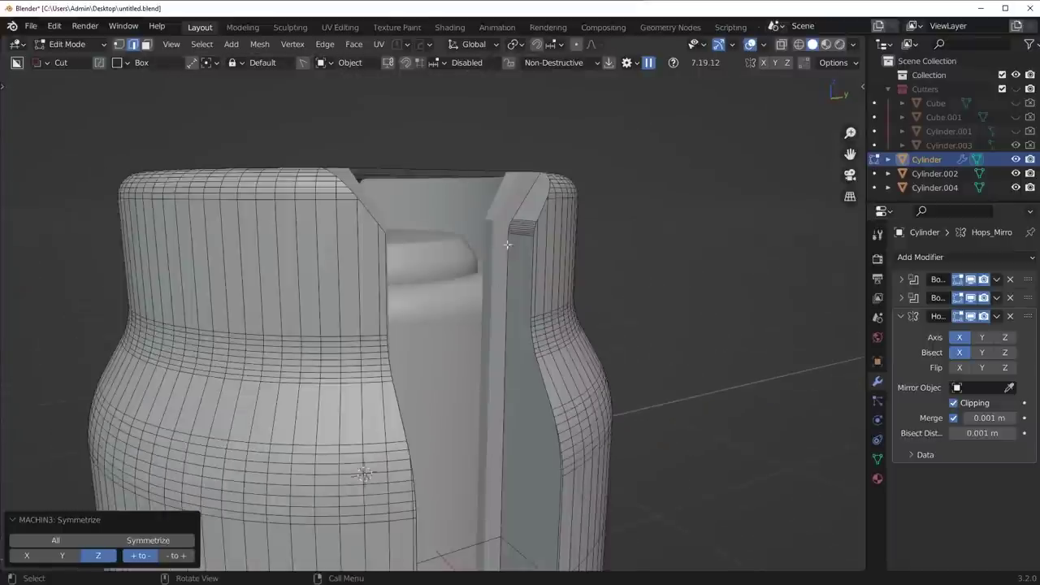
Select the recessed edge path between the slot's upper and lower slanted ends and bevel it with 8 segments.
click(522, 209)
middle_drag(499, 385, 512, 309)
ctrl+click(590, 559)
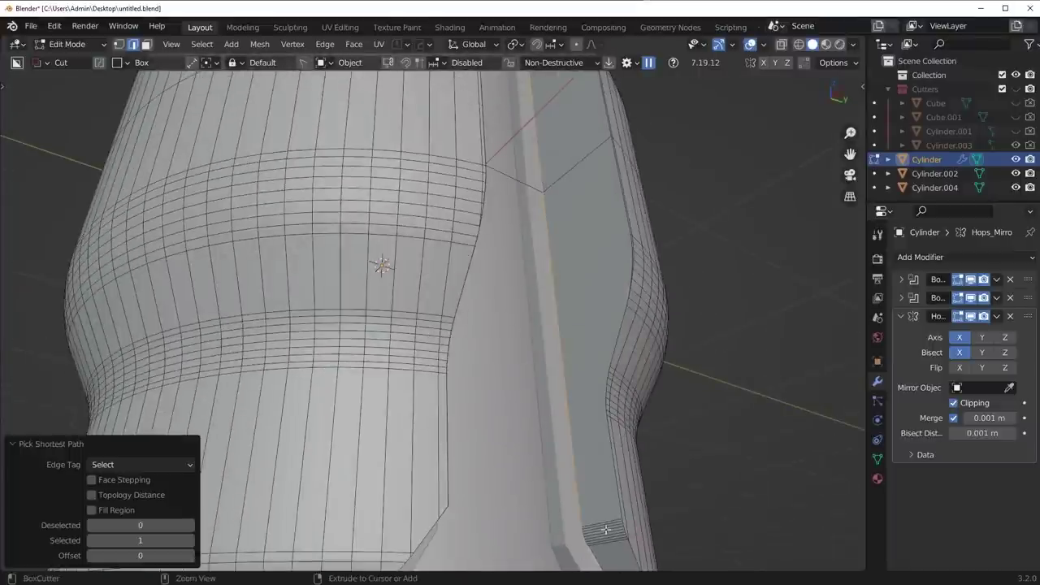
middle_drag(590, 559, 614, 423)
scroll(614, 423, up, 6)
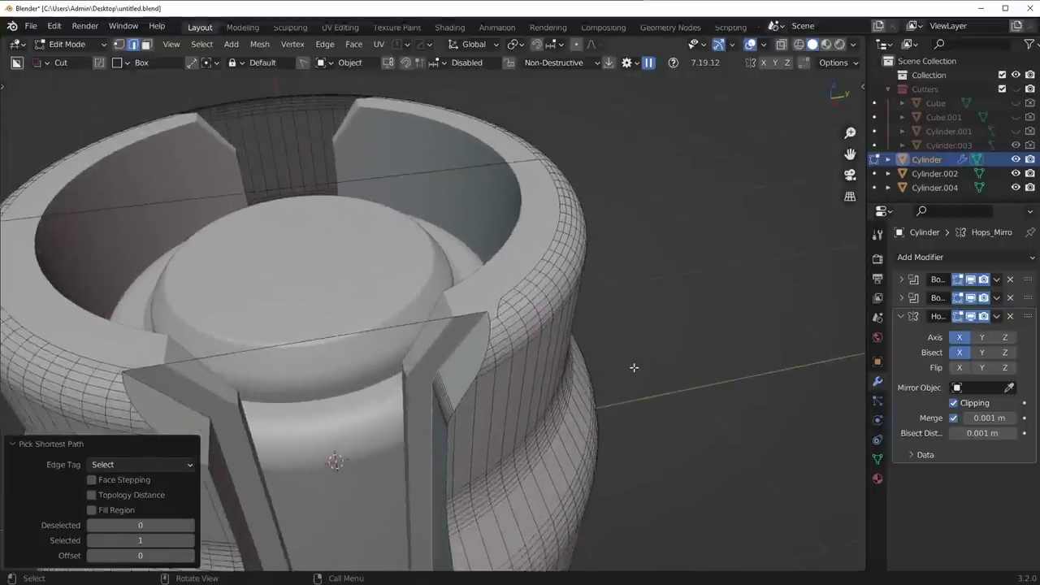
key(ctrl+b)
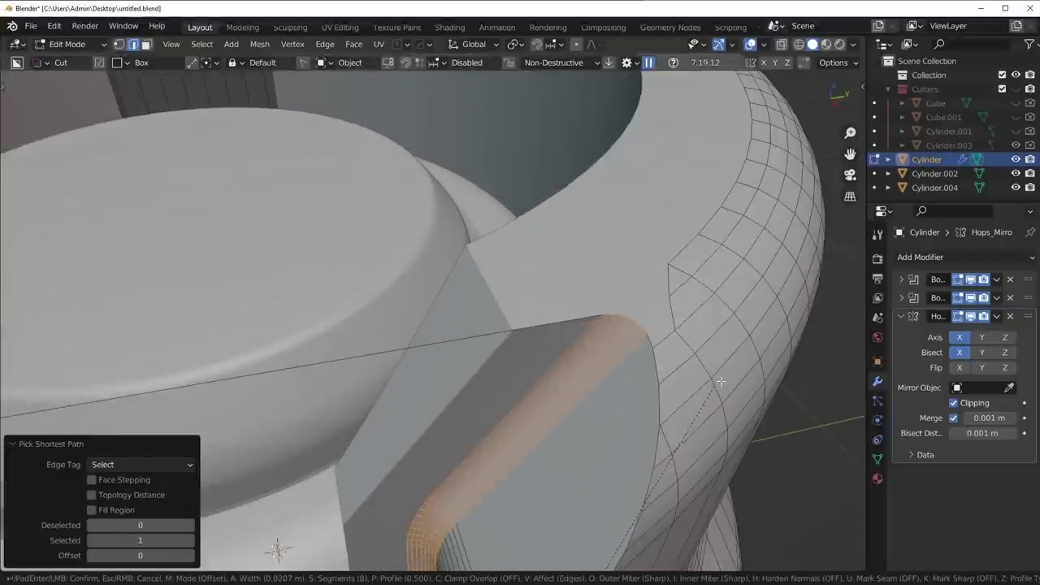
click(709, 397)
In Object Mode, sharpen the shell with Hops Ssharp at 30° and add a Weighted Normal modifier with Keep Sharp.
key(Tab)
click(704, 289)
alt+middle_click(666, 348)
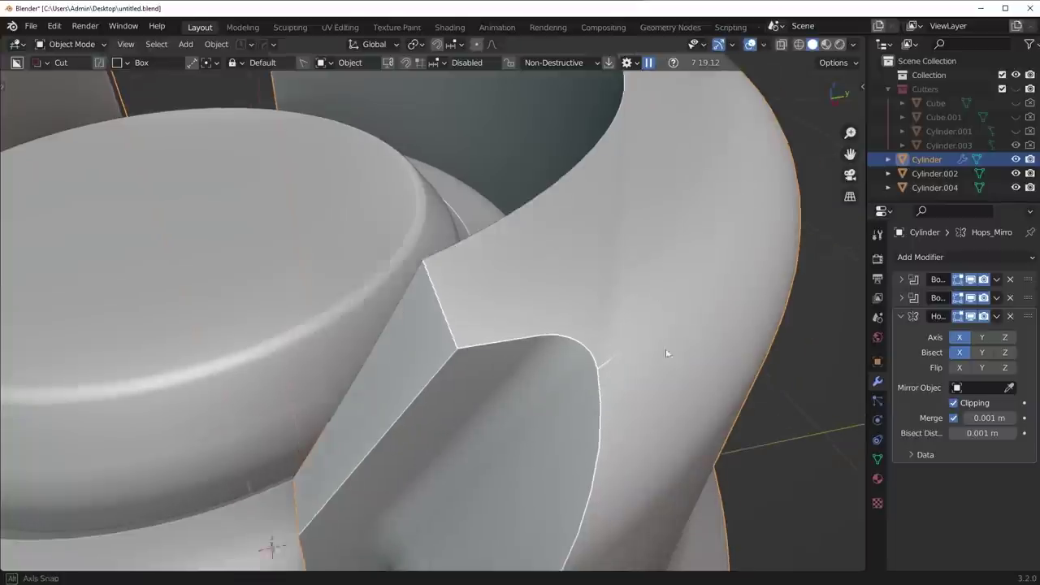
key(q)
click(644, 306)
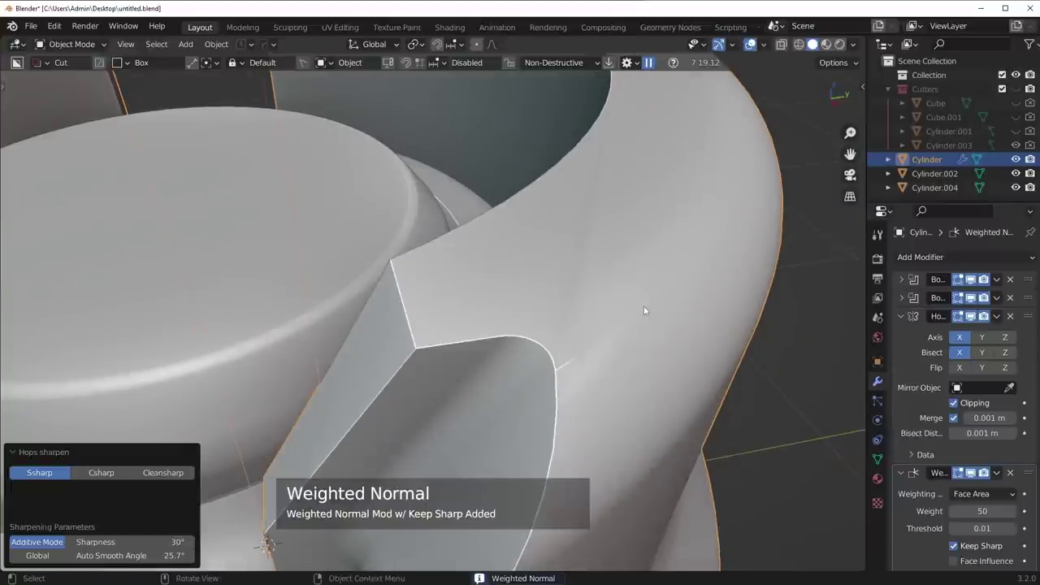
Undo the last Weighted Normal modifier and examine the vertices around the slot's upper corner in Edit Mode.
key(ctrl+z)
key(Tab)
click(628, 417)
middle_drag(623, 382, 643, 372)
key(Tab)
click(582, 354)
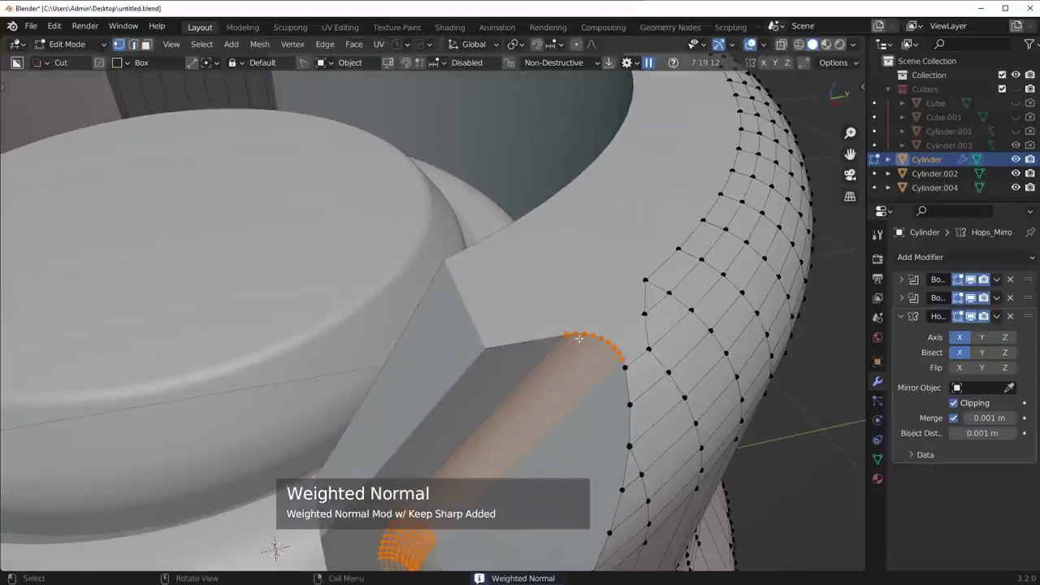
click(568, 334)
key(Tab)
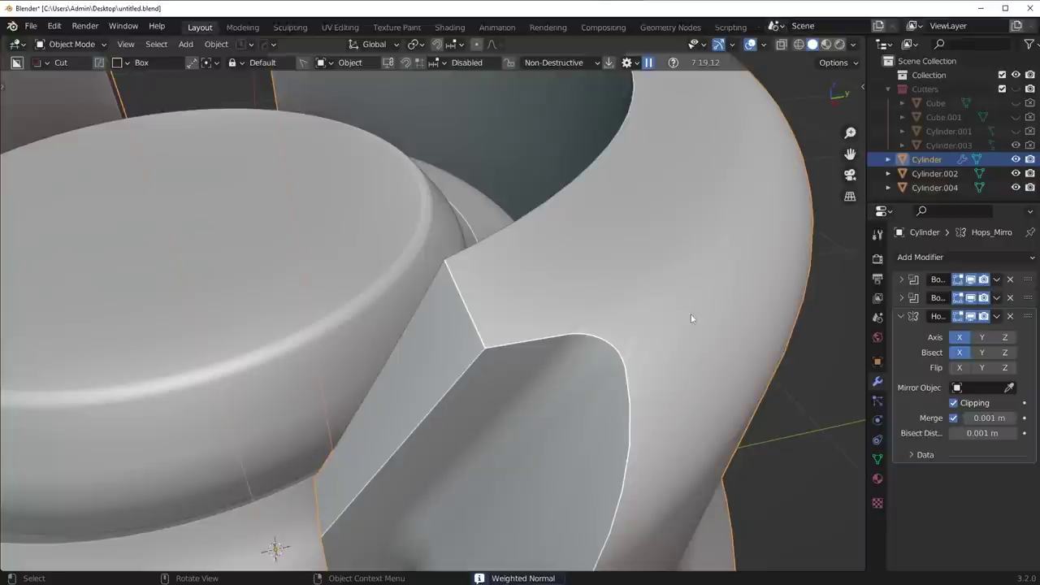
Try symmetrizing the shell mesh with the slot's recessed path bevelled, and check the slot in Object Mode.
scroll(620, 337, down, 4)
middle_drag(550, 360, 372, 320)
scroll(576, 309, down, 2)
key(Tab)
click(466, 305)
key(alt+x)
key(Tab)
middle_drag(555, 277, 346, 262)
middle_drag(513, 232, 681, 308)
scroll(423, 379, up, 8)
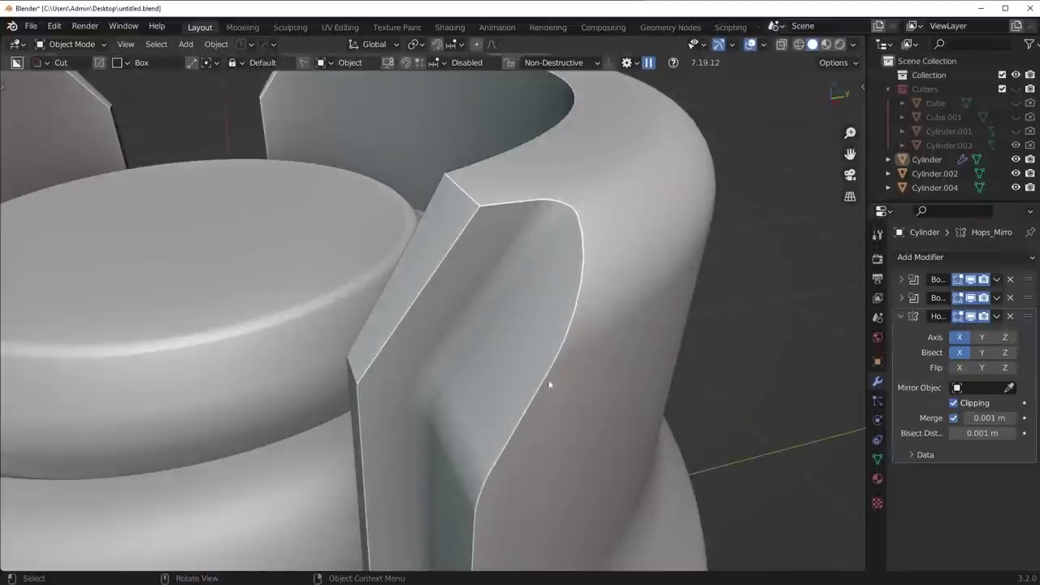
Return to Edit Mode and undo back to the slot's unbevelled recessed path and sharp upper corner.
key(Tab)
key(Tab)
key(Tab)
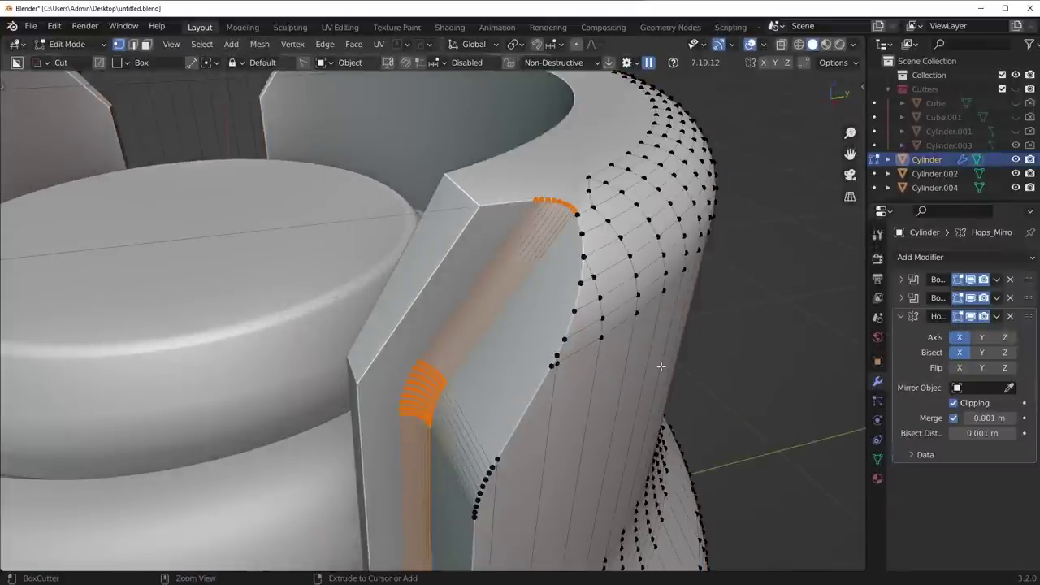
key(Tab)
key(Tab)
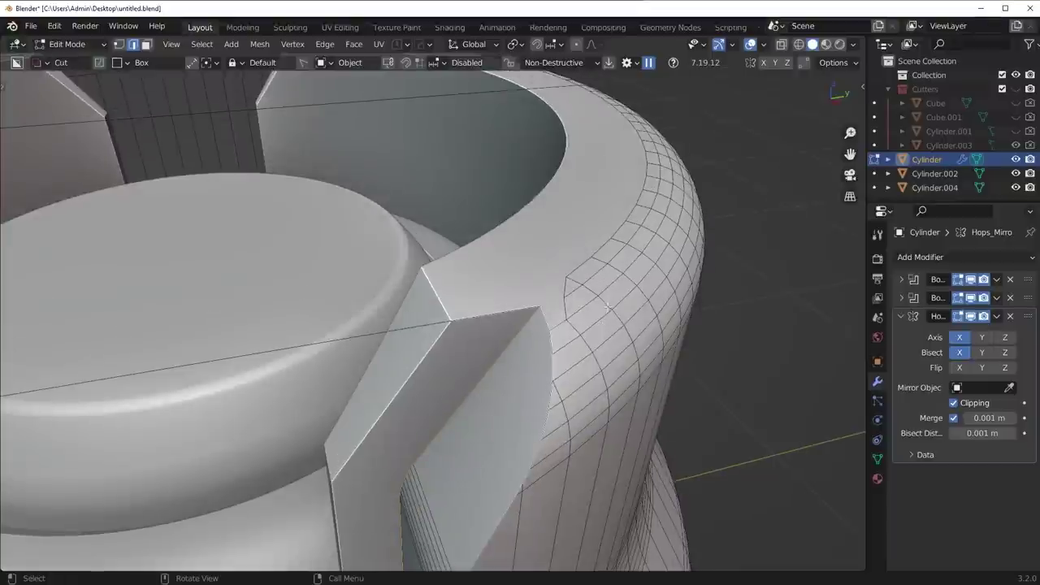
Try to dissolve the short edge joining the slot's upper corner to the rim's rounded grid.
click(563, 326)
key(ctrl+x)
key(ctrl+z)
key(1)
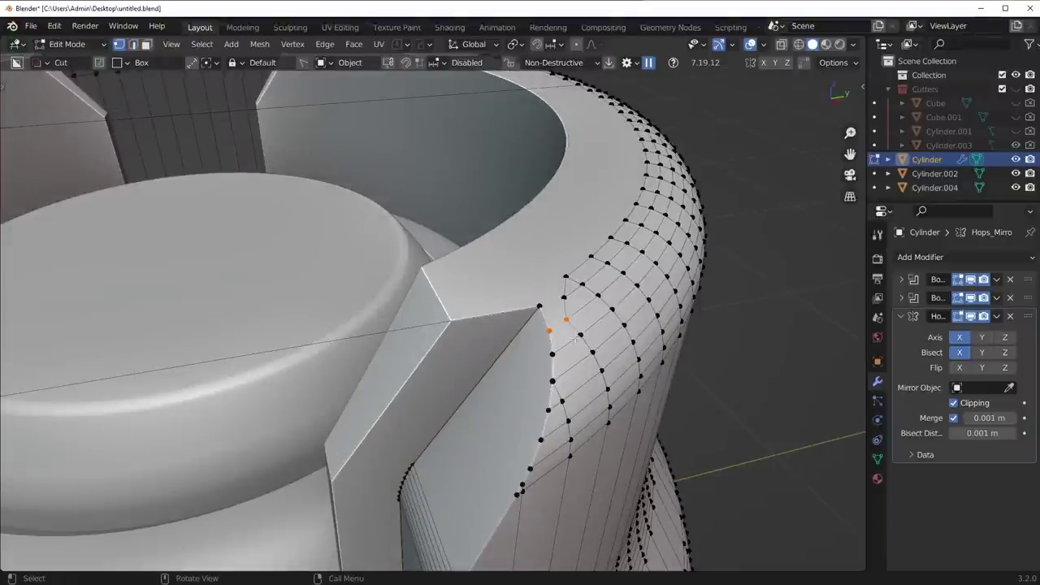
Select the recessed edge path between the slot's upper and lower slanted ends and bevel it again.
key(Tab)
click(551, 433)
middle_drag(525, 382, 511, 462)
ctrl+click(517, 371)
middle_drag(517, 371, 611, 331)
key(ctrl+b)
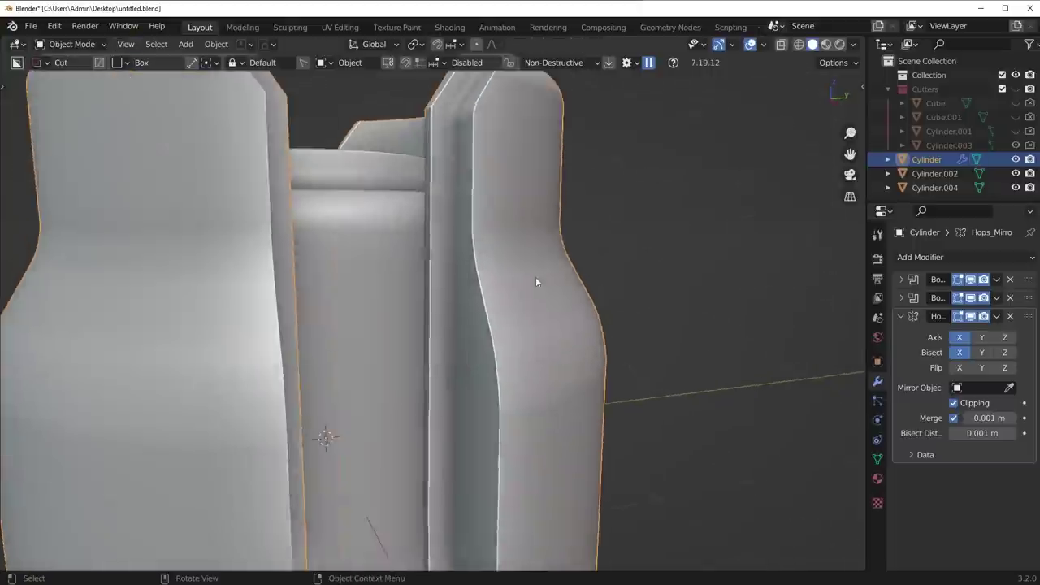
Examine the bevelled slot and the shell's upper rim from several angles in Object and Edit Mode.
scroll(536, 278, down, 3)
middle_drag(452, 358, 422, 348)
scroll(422, 349, down, 1)
middle_drag(405, 277, 592, 329)
key(Tab)
click(255, 340)
key(Tab)
click(357, 280)
scroll(487, 297, up, 3)
scroll(504, 302, up, 2)
key(Tab)
key(Tab)
middle_drag(671, 301, 835, 279)
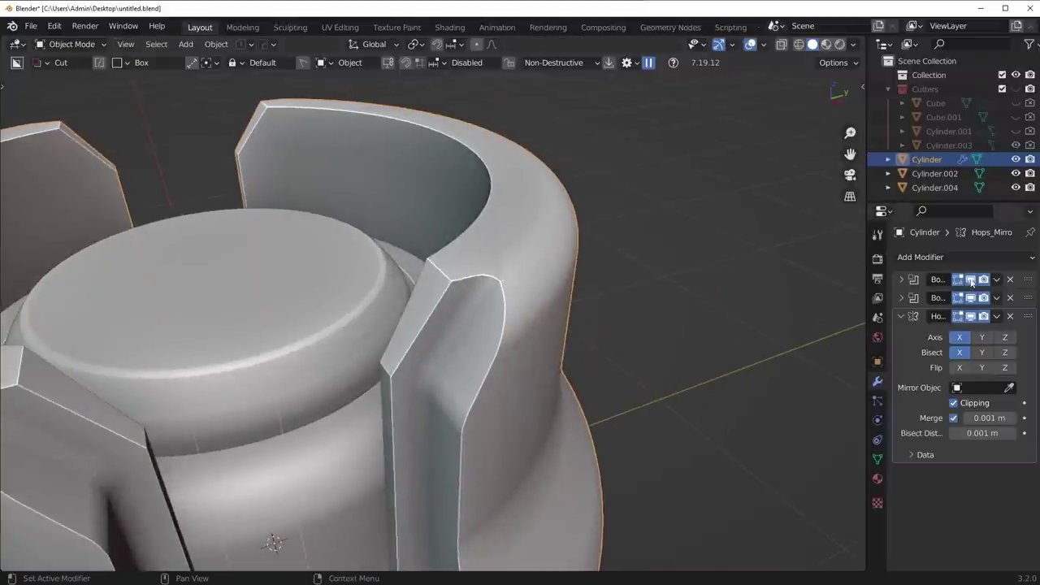
Toggle the visibility of the shell's two Boolean modifiers and apply the second one, which cuts the opening between the halves.
click(972, 280)
click(972, 280)
click(972, 280)
click(972, 280)
click(973, 297)
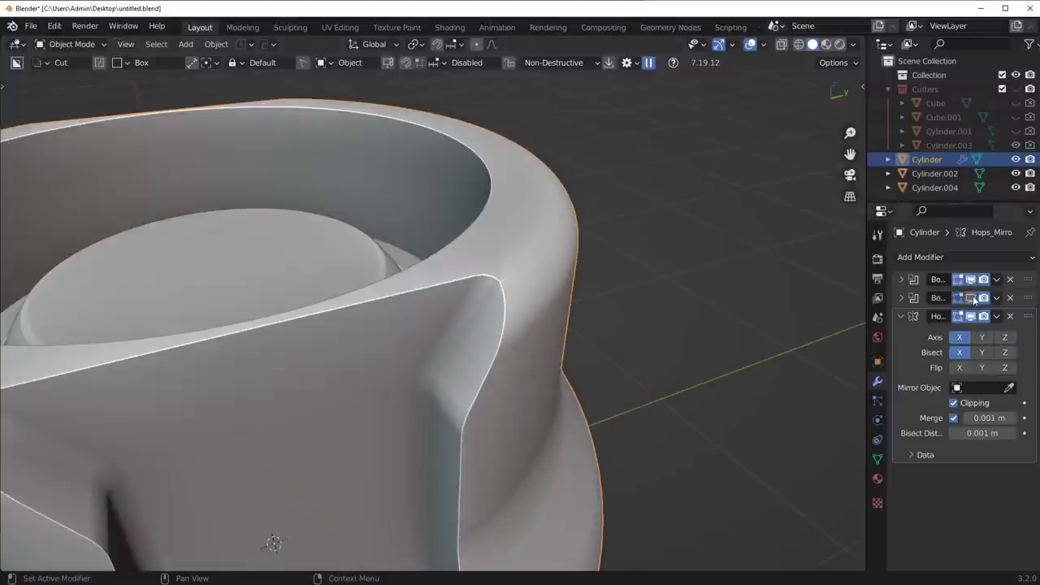
click(973, 298)
click(996, 298)
click(934, 313)
In Edit Mode, bevel the opening's slanted corner edges with 8 segments and a width of about 0.034 m.
key(ctrl+Tab)
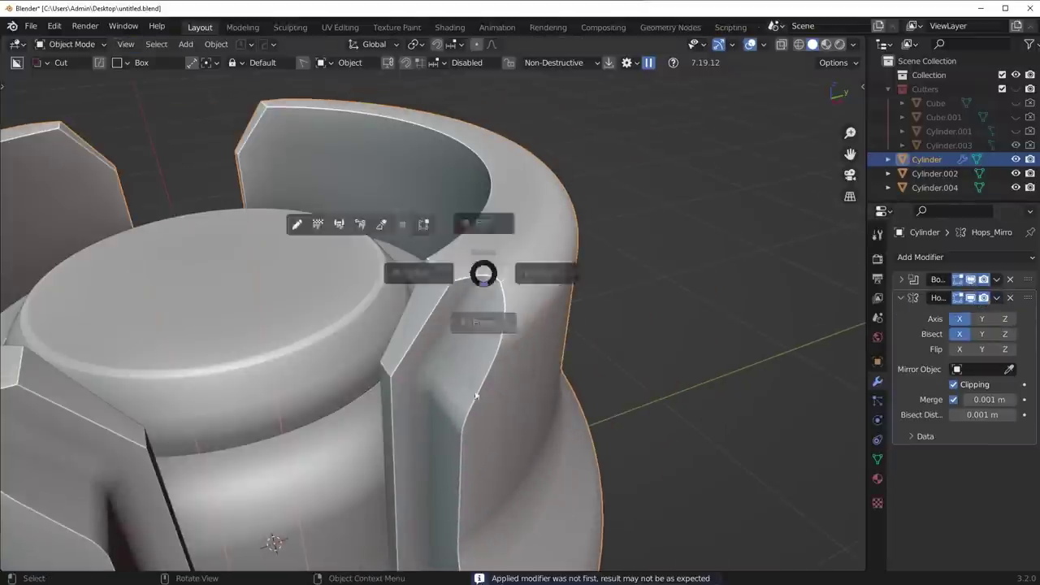
click(545, 272)
key(alt+a)
middle_drag(567, 284, 595, 378)
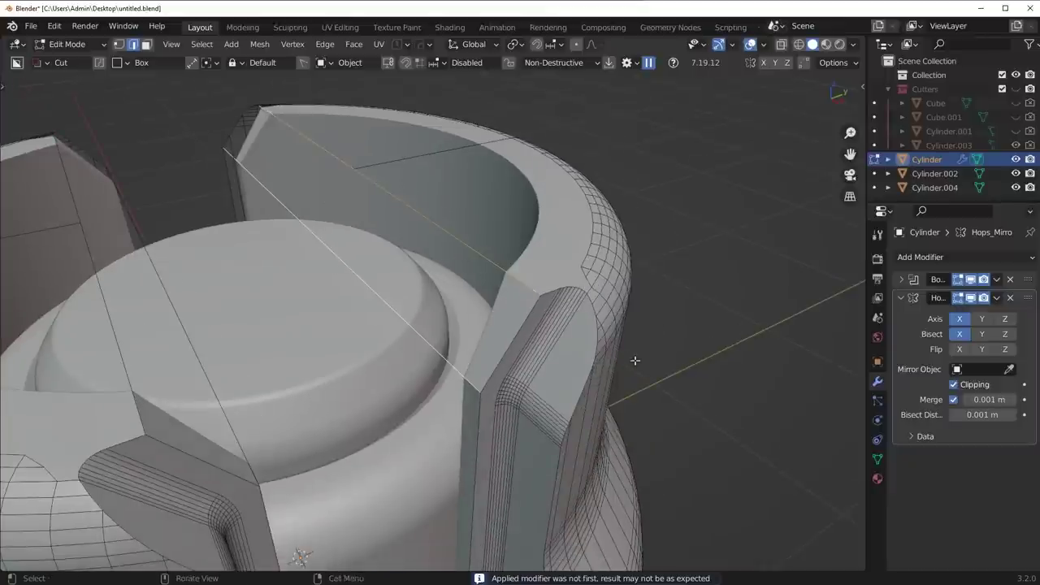
key(ctrl+b)
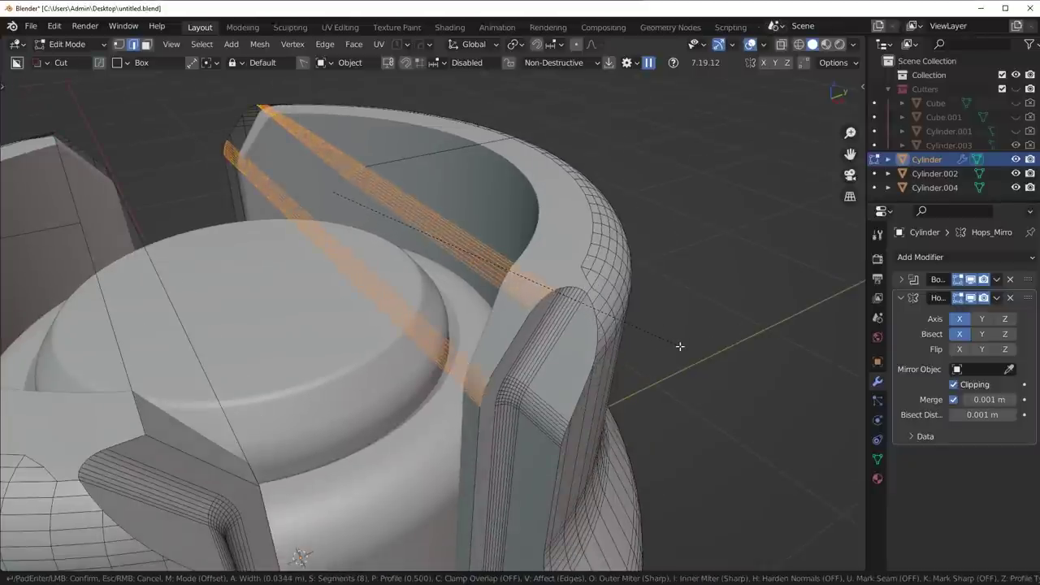
click(680, 346)
Try to symmetrize the shell with its newly bevelled opening corners and check it in Object Mode.
middle_drag(680, 347, 576, 352)
scroll(577, 353, down, 2)
key(alt+x)
middle_drag(406, 343, 515, 367)
key(Tab)
mouse_move(550, 301)
middle_down()
mouse_move(608, 298)
mouse_move(545, 304)
middle_up()
scroll(545, 304, up, 4)
key(ctrl+z)
key(ctrl+z)
key(ctrl+shift+z)
middle_drag(472, 281, 460, 323)
Toggle the mirror modifier's visibility and examine both shell halves from above with nothing selected.
key(Tab)
shift+middle_drag(654, 350, 427, 301)
click(971, 299)
click(971, 298)
click(971, 298)
click(971, 298)
key(Tab)
scroll(492, 314, down, 4)
key(alt+a)
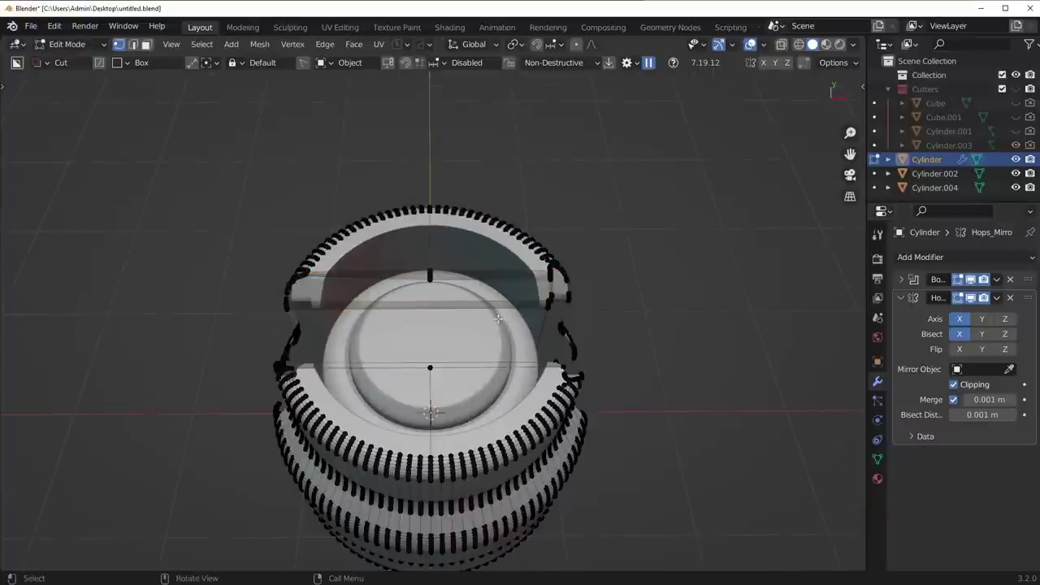
scroll(497, 316, up, 2)
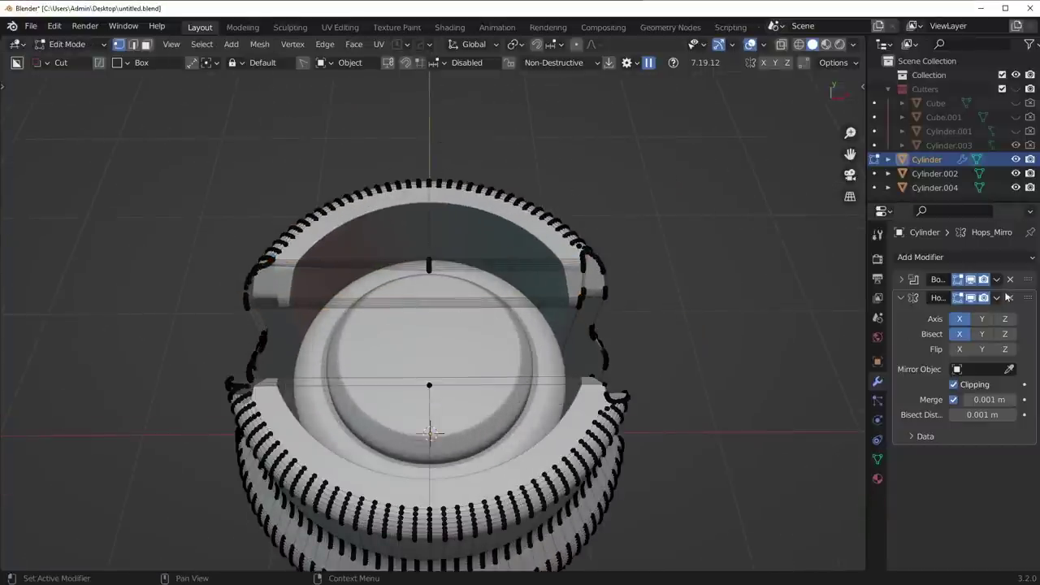
Remove the shell's mirror modifier and mirror the shell again across X with bisect.
click(1008, 297)
key(Tab)
key(alt+x)
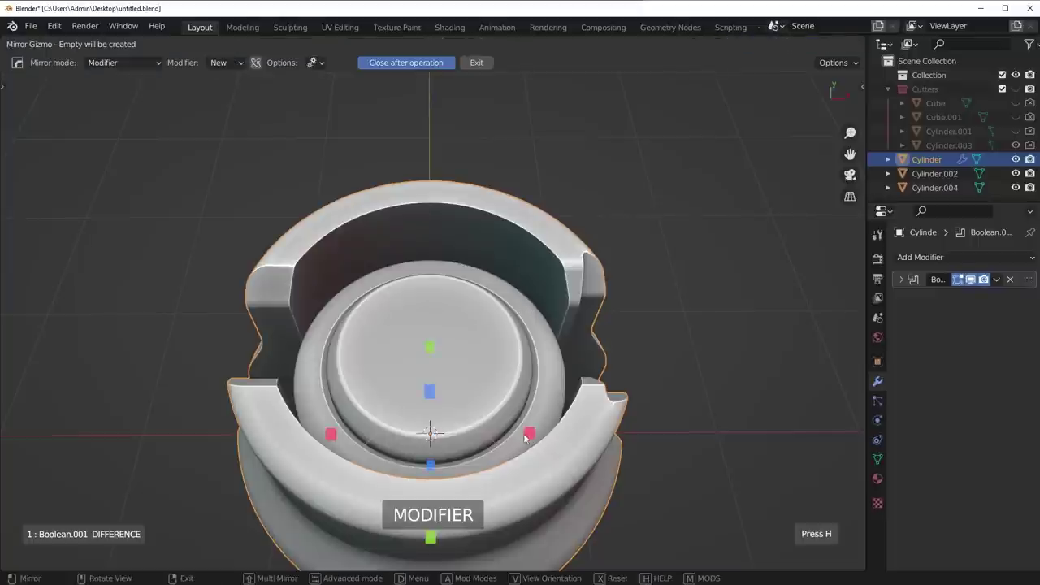
click(526, 436)
Examine the newly mirrored shell's slot ends and rim in Object and Edit Mode.
middle_drag(525, 436, 526, 347)
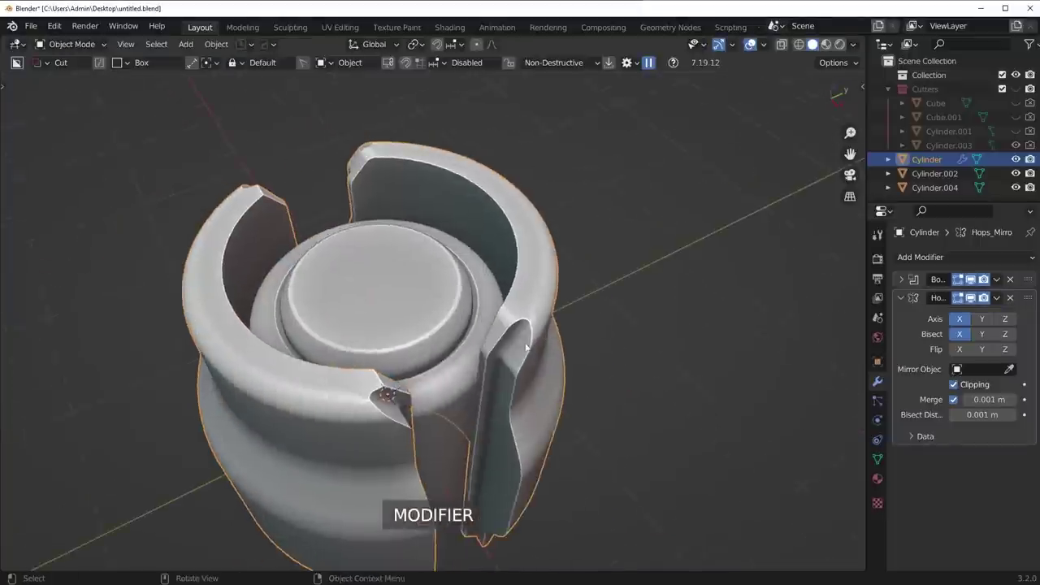
scroll(526, 347, up, 3)
middle_drag(344, 348, 480, 382)
key(Tab)
key(1)
shift+middle_drag(337, 225, 450, 292)
key(Tab)
scroll(550, 306, down, 4)
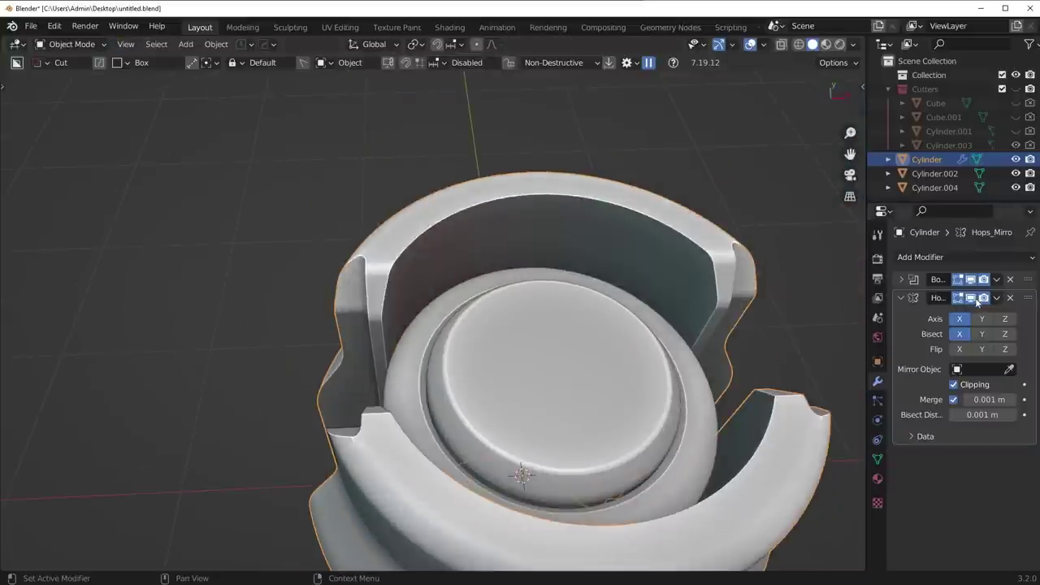
Symmetrize the shell mesh along Z from positive to negative.
middle_drag(748, 326, 437, 383)
scroll(549, 310, up, 3)
key(Tab)
key(alt+x)
mouse_move(504, 512)
scroll(488, 495, down, 4)
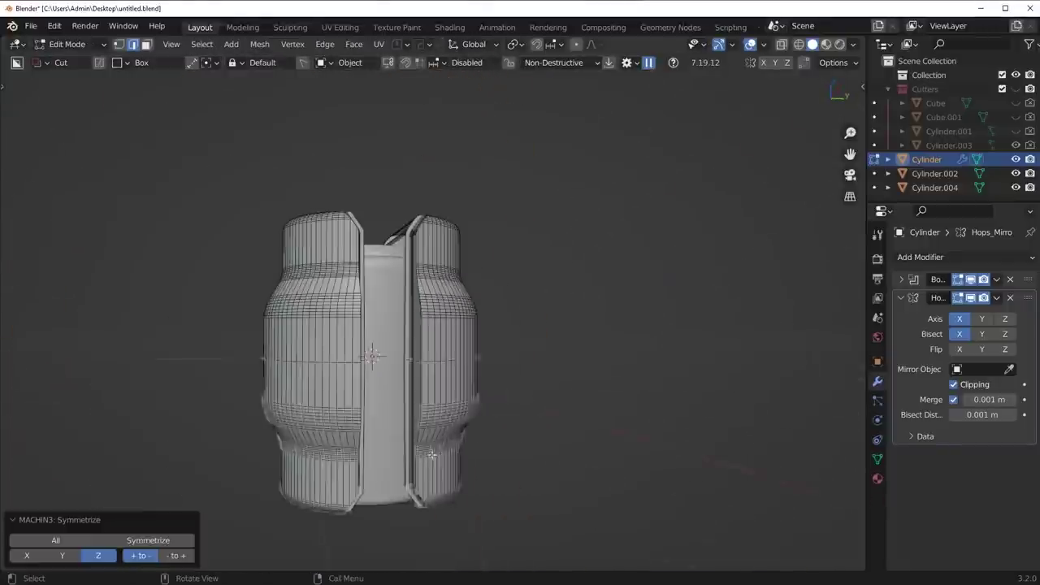
Check the slot's lower and upper ends on the symmetrized shell and save the file.
middle_drag(468, 488, 492, 331)
key(Tab)
scroll(492, 332, up, 4)
key(Tab)
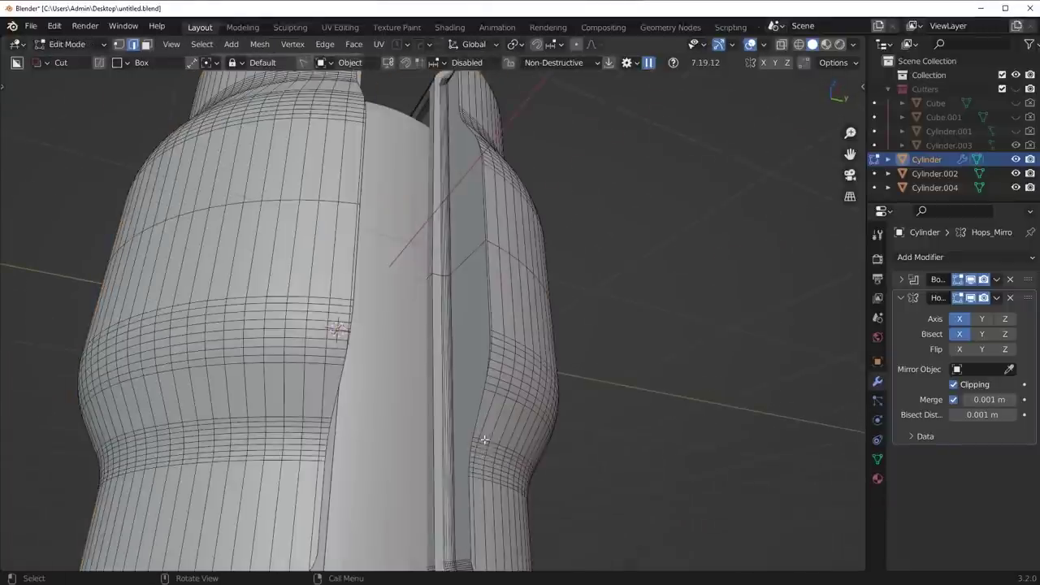
shift+middle_drag(486, 512, 462, 338)
scroll(461, 338, up, 3)
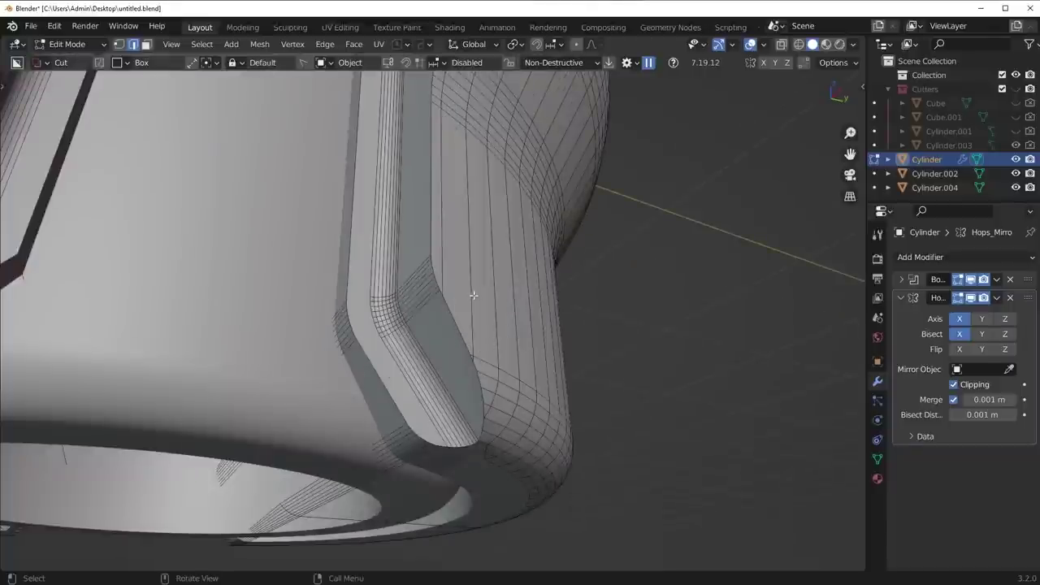
middle_drag(474, 295, 494, 369)
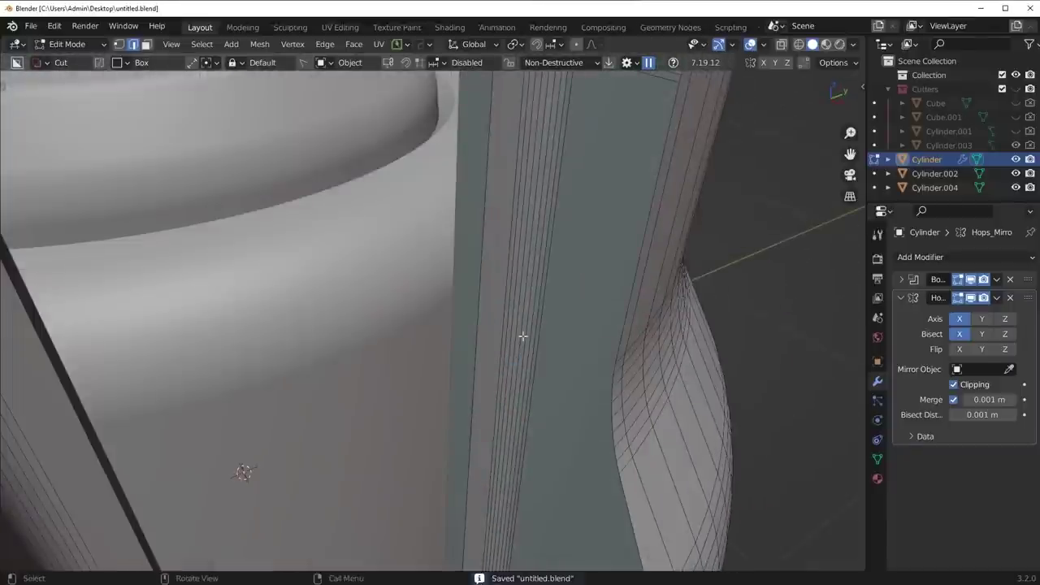
middle_drag(522, 336, 515, 400)
key(Tab)
scroll(529, 309, down, 5)
scroll(537, 312, up, 4)
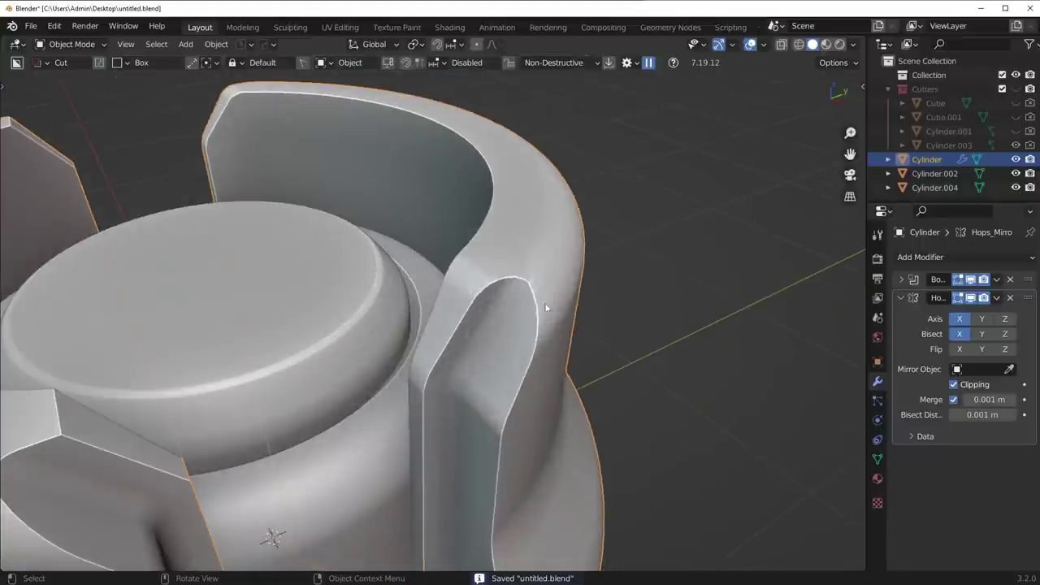
Try a 30° Hops bevel modifier on the shell with 3 segments and a width of about 0.007 m.
key(q)
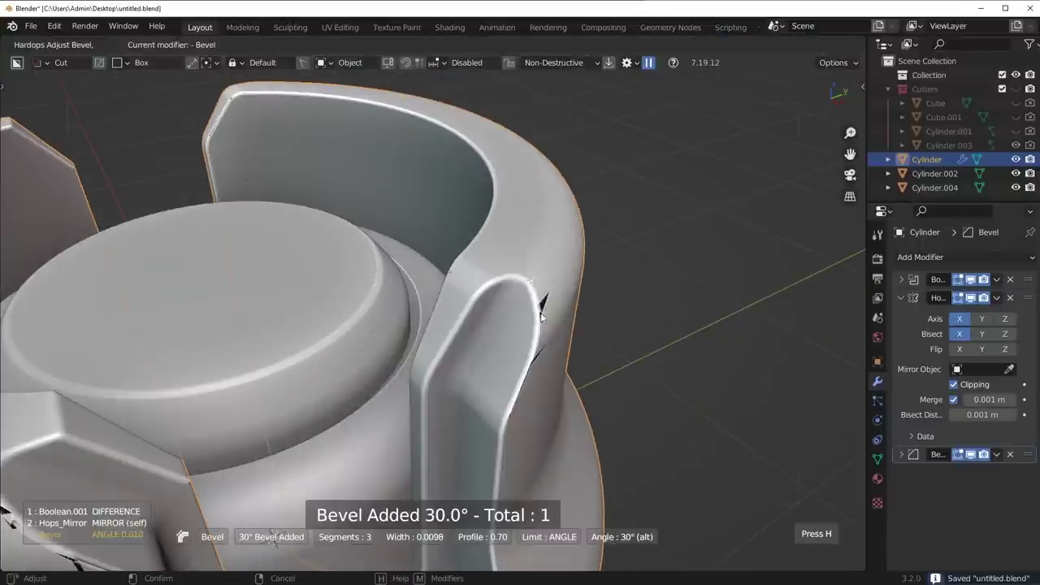
mouse_move(547, 320)
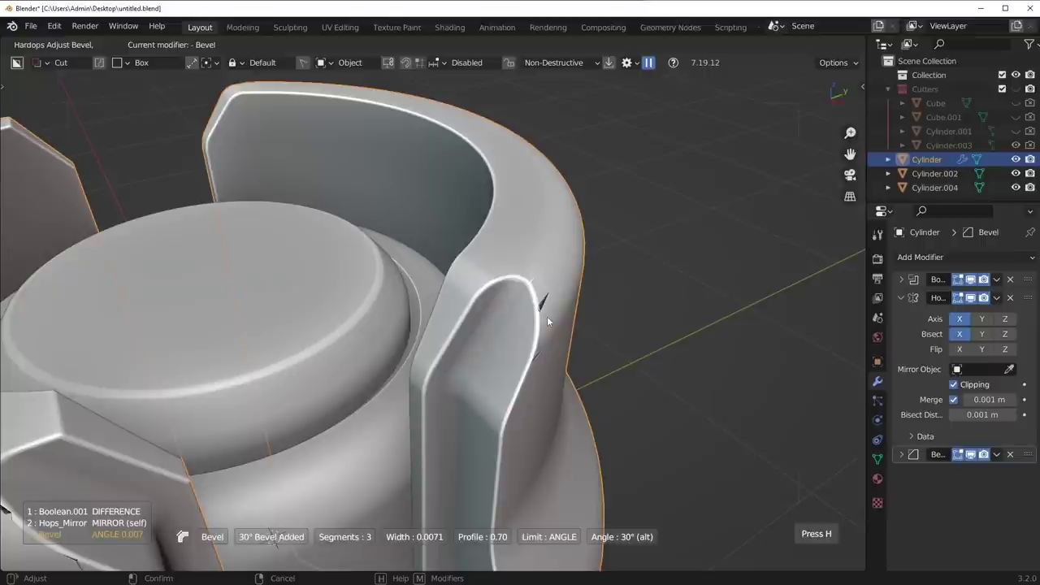
right_click(547, 319)
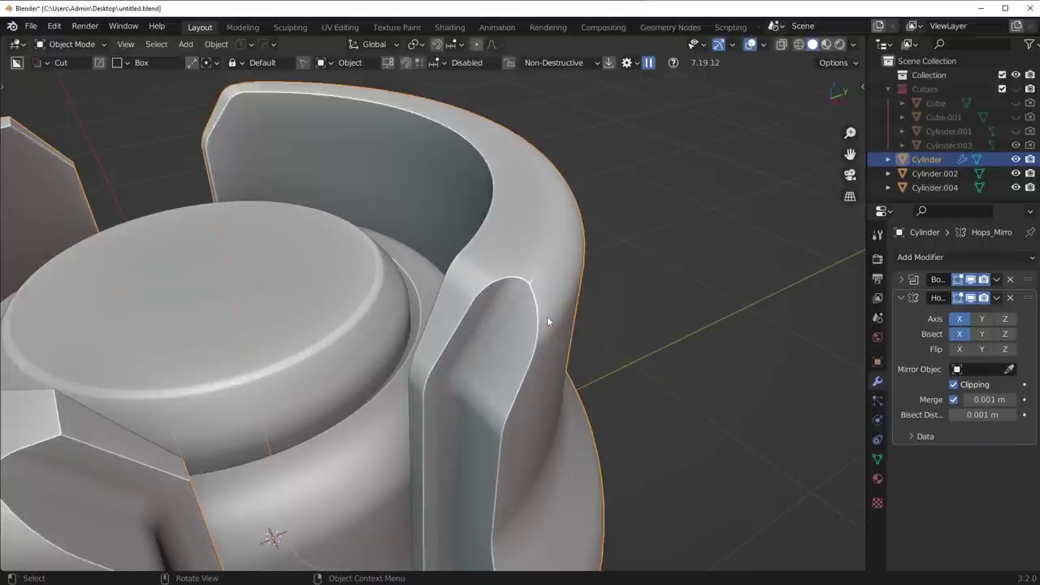
In Edit Mode, loop-select the slot's outer outline edges with a minimum angle of 60 and check the selection.
key(Tab)
scroll(539, 375, up, 3)
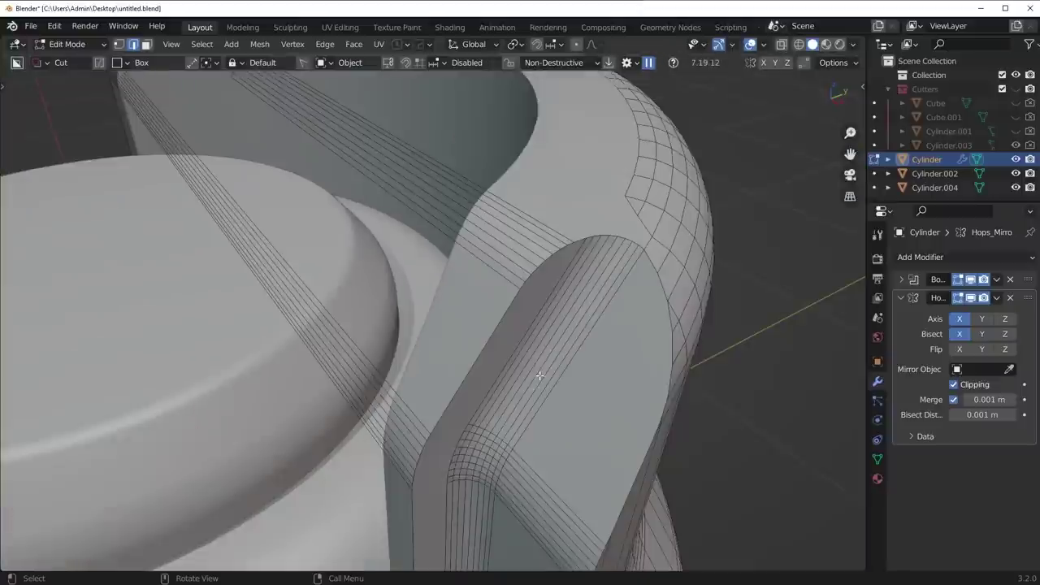
alt+click(498, 323)
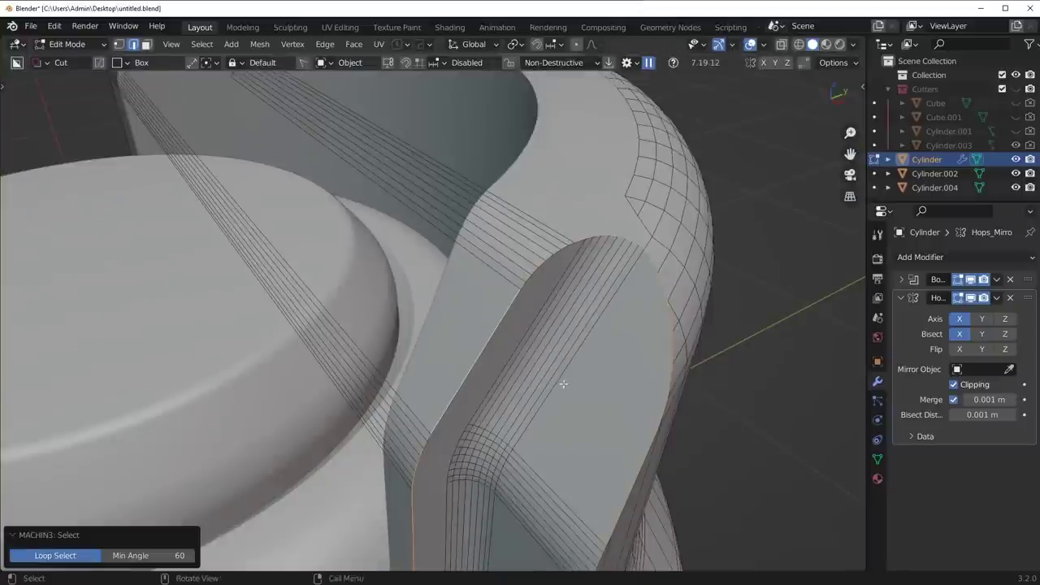
middle_drag(564, 382, 561, 360)
scroll(562, 360, down, 2)
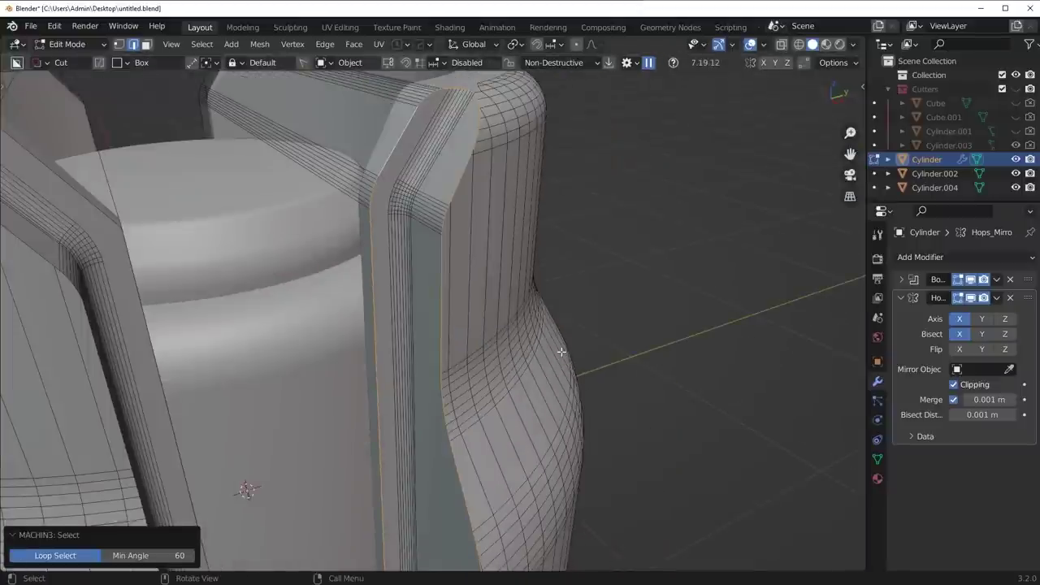
middle_drag(560, 367, 536, 358)
scroll(543, 377, up, 4)
shift+middle_drag(593, 439, 574, 337)
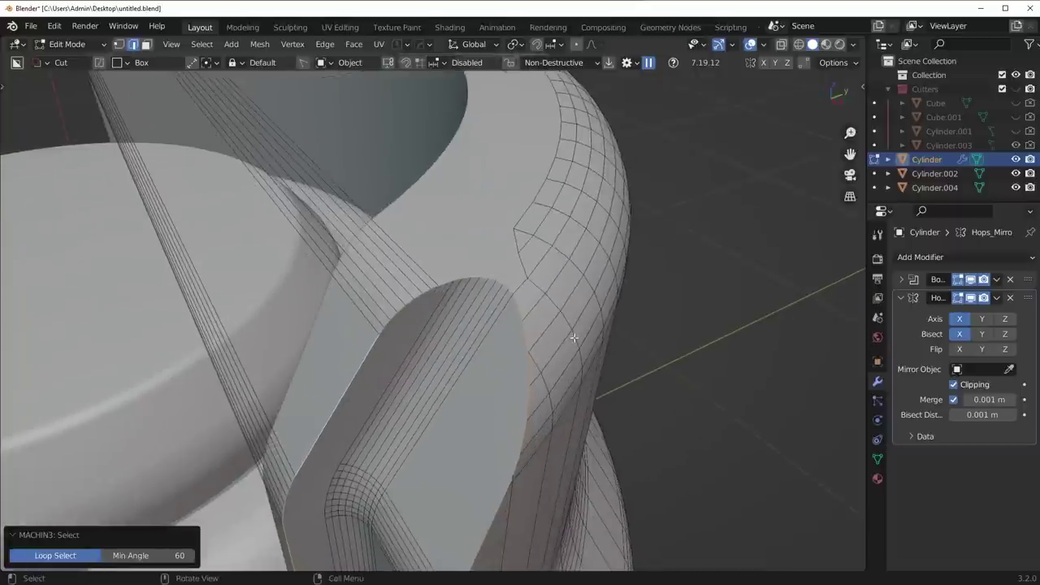
Try to bevel the slot's selected outline directly with 8 segments.
key(y)
click(553, 443)
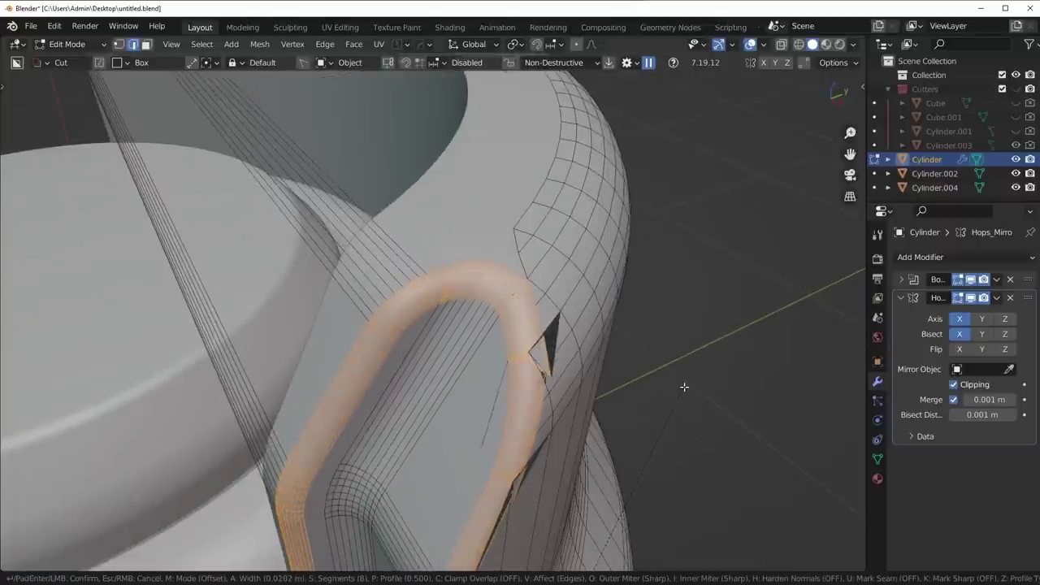
click(541, 356)
Run MESHmachine Offset Cut on the slot's outline with width 0.02 and resample factor 5.14.
key(y)
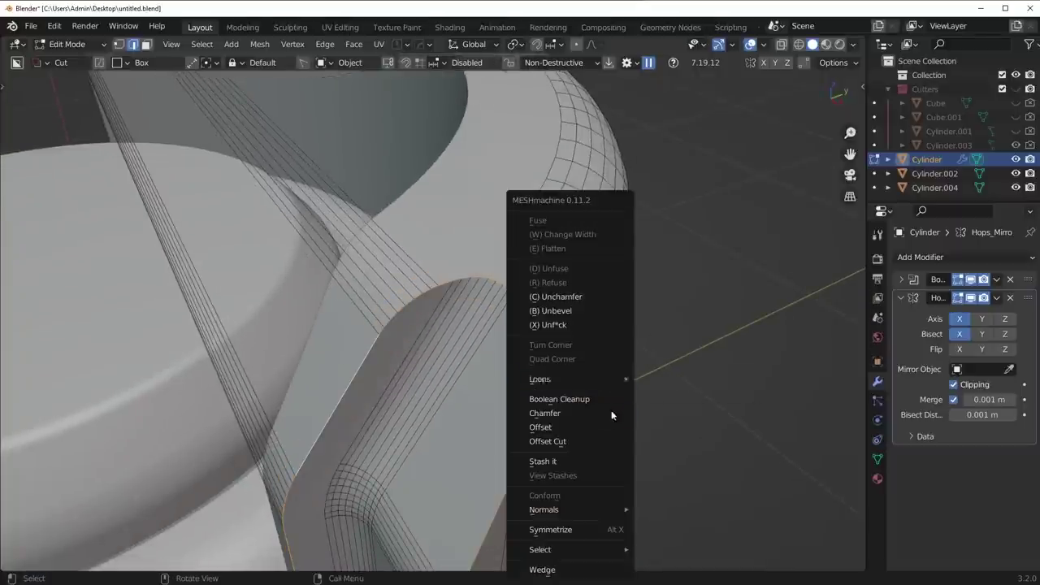
click(570, 444)
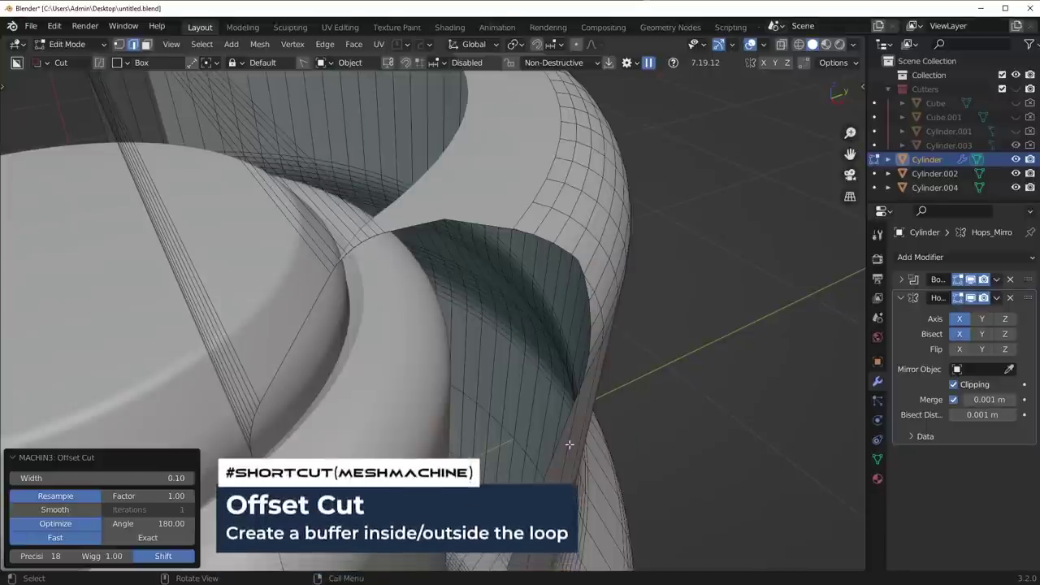
drag(102, 477, 73, 477)
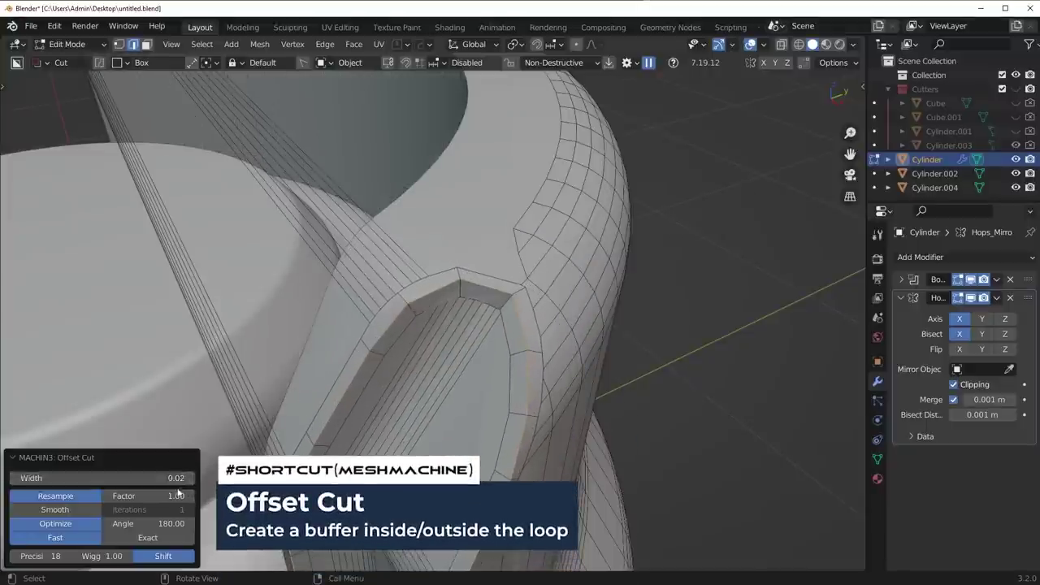
drag(148, 496, 311, 495)
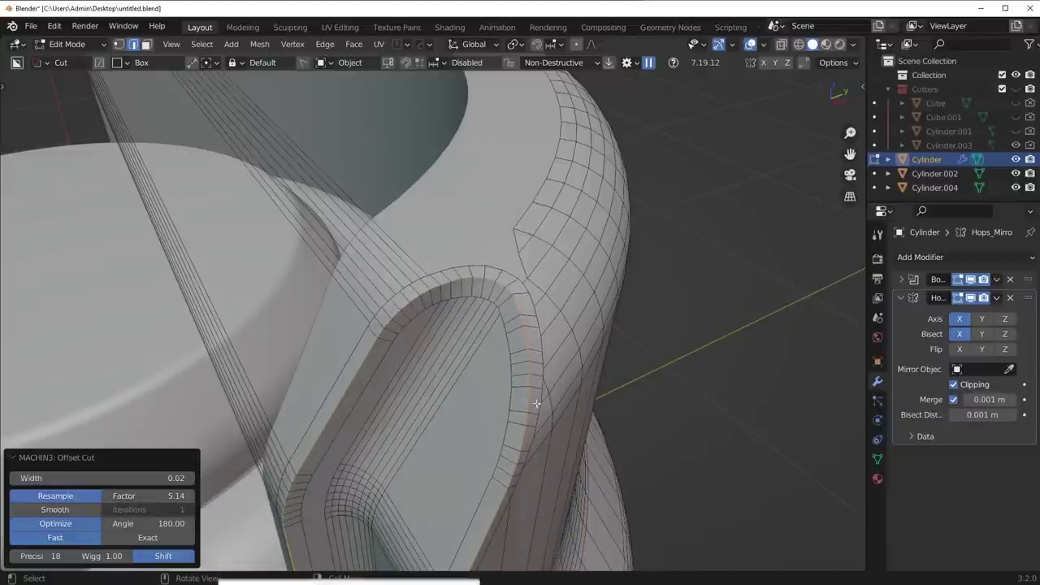
Bevel the slot's outline with 8 segments, about 0.0145 m wide, and sharpen the shell with Hops Ssharp at 30° in Object Mode.
key(ctrl+b)
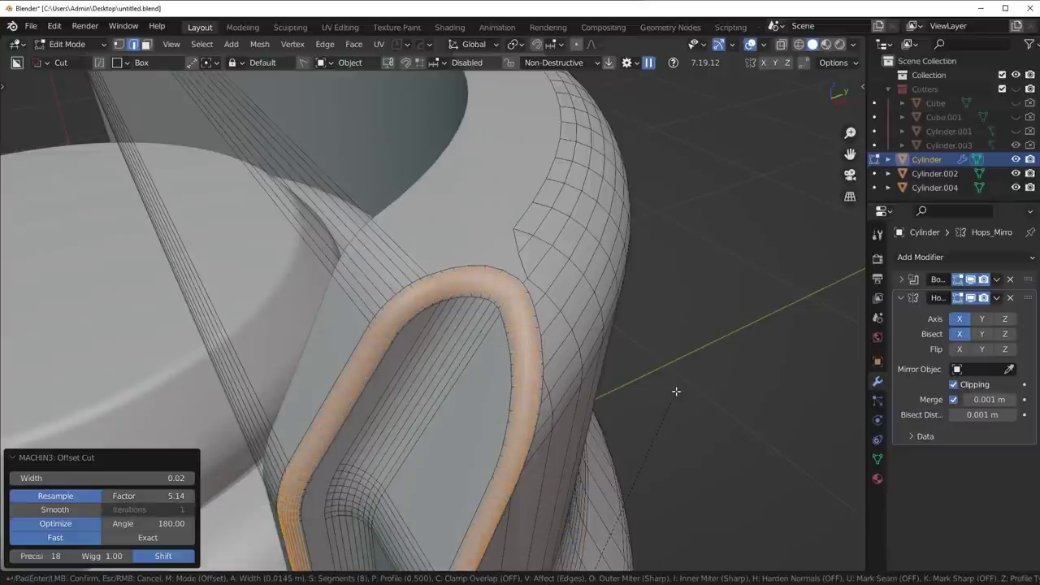
click(676, 392)
key(Tab)
scroll(624, 306, down, 5)
middle_drag(588, 349, 463, 329)
key(q)
click(450, 311)
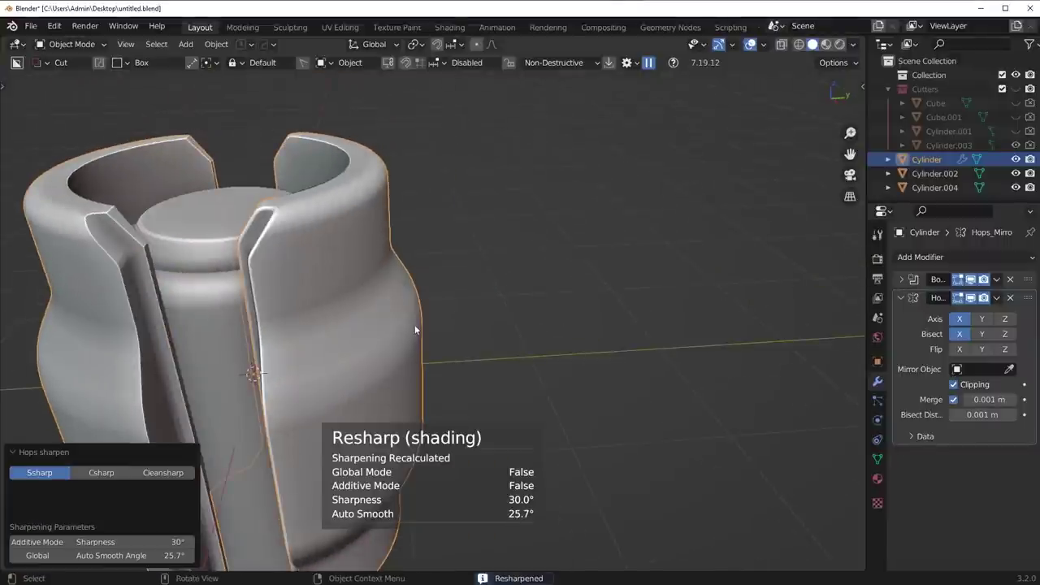
Examine the outer shell's slot edges, rim and inner cylinder from several angles.
key(shift+c)
middle_drag(544, 363, 512, 353)
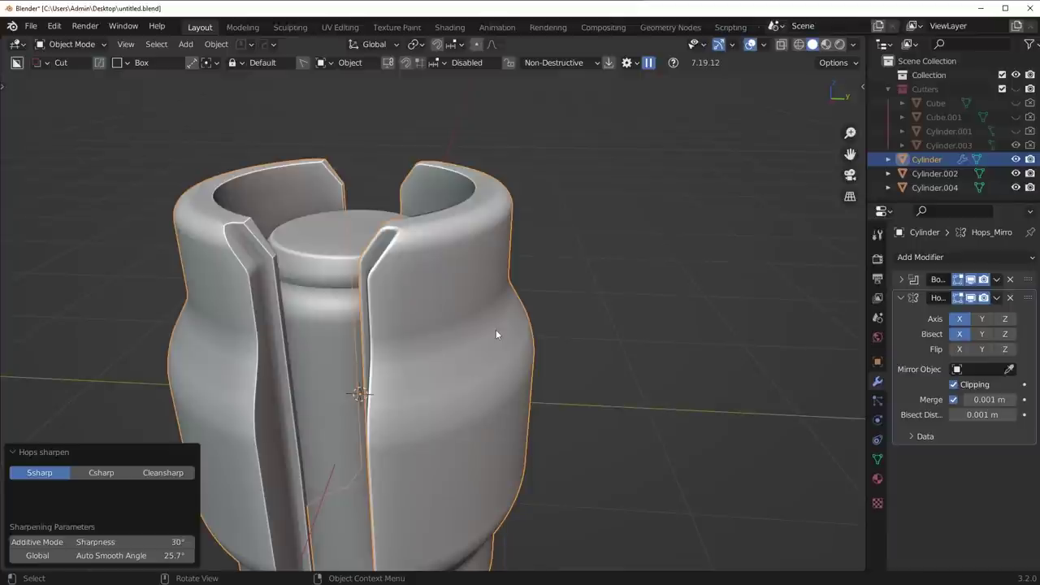
shift+middle_drag(591, 327, 615, 337)
key(Tab)
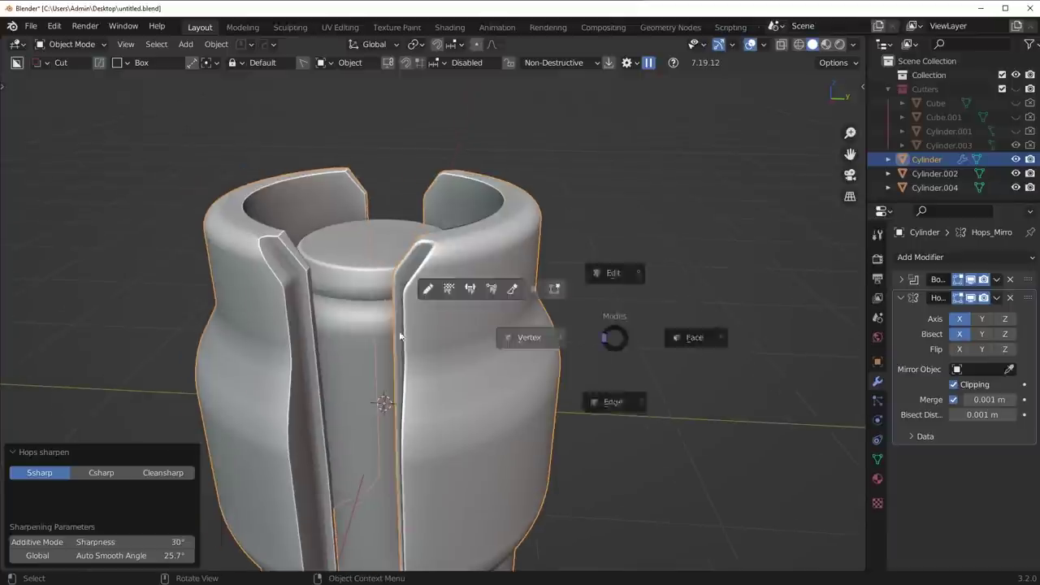
click(529, 337)
key(alt+x)
key(Tab)
middle_drag(517, 304, 573, 365)
scroll(573, 364, up, 2)
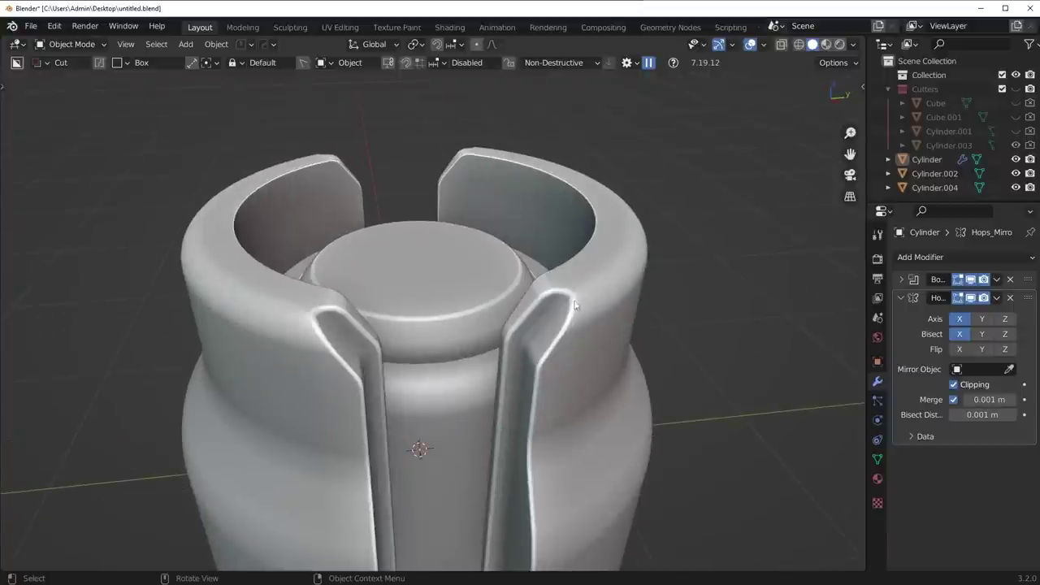
scroll(317, 293, down, 3)
middle_drag(407, 361, 374, 292)
scroll(434, 298, down, 1)
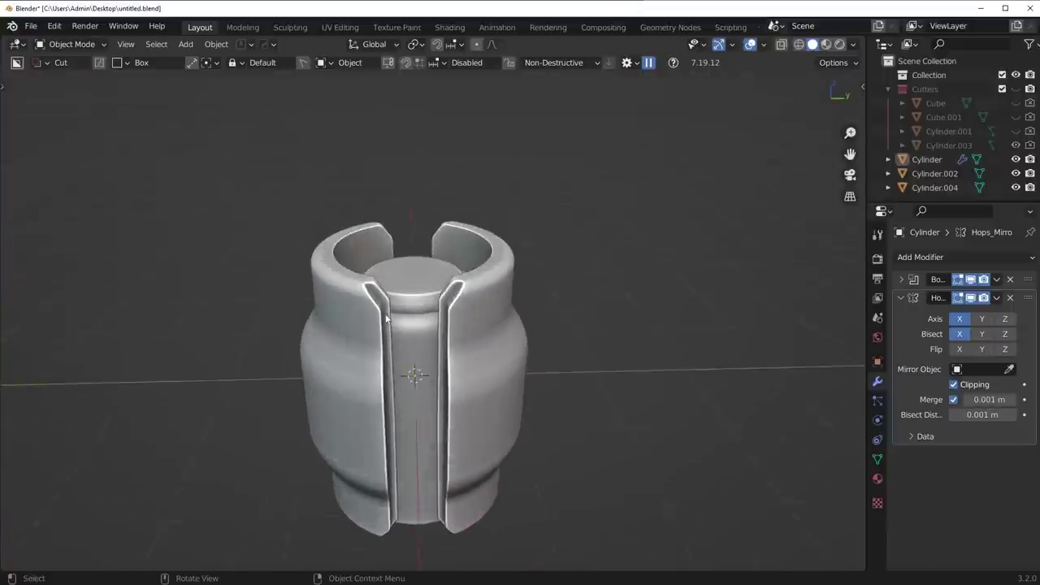
scroll(357, 265, up, 1)
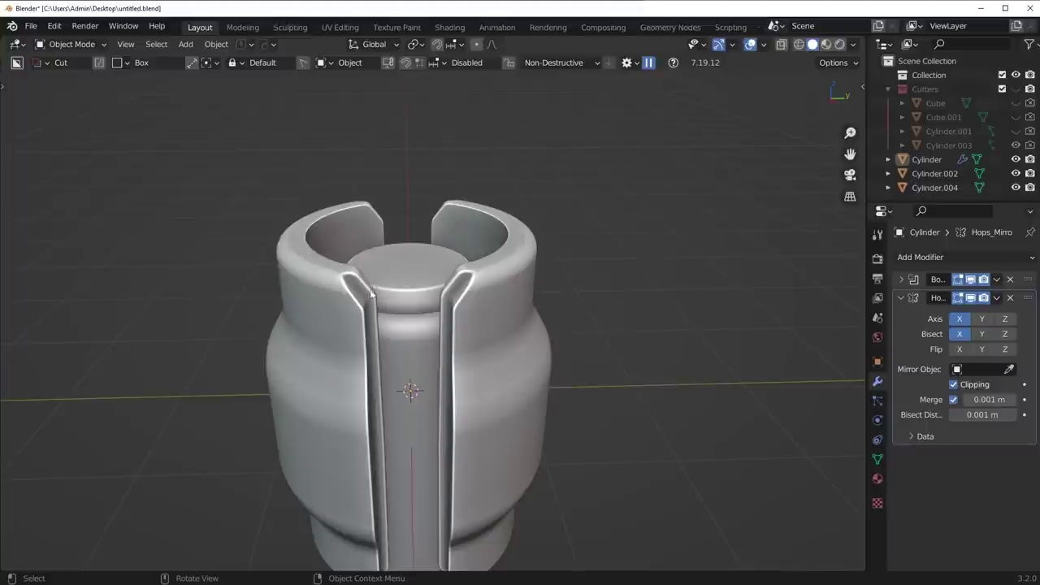
scroll(346, 288, up, 2)
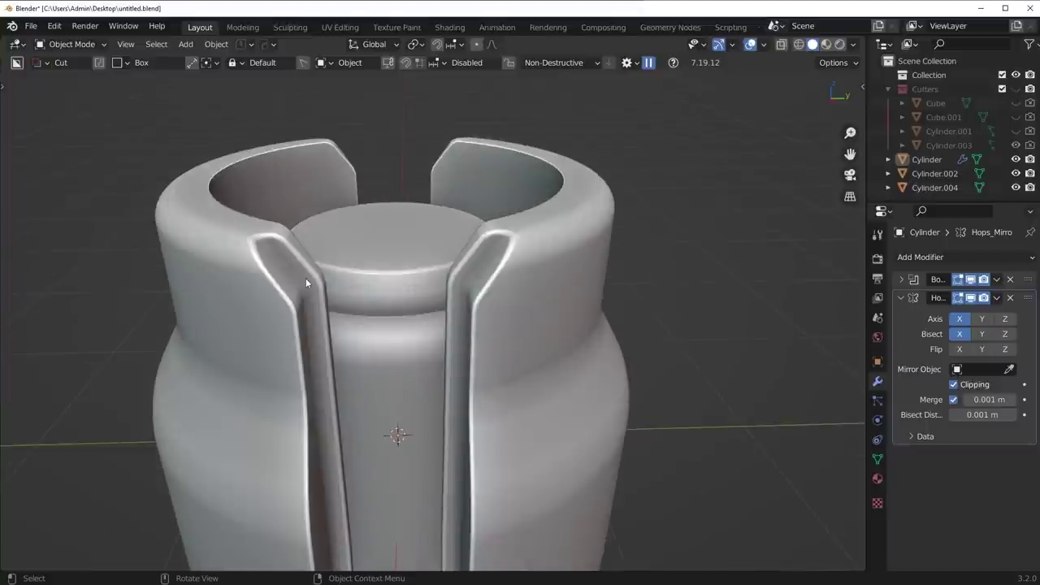
middle_drag(305, 283, 392, 322)
scroll(582, 336, down, 3)
middle_drag(581, 332, 472, 315)
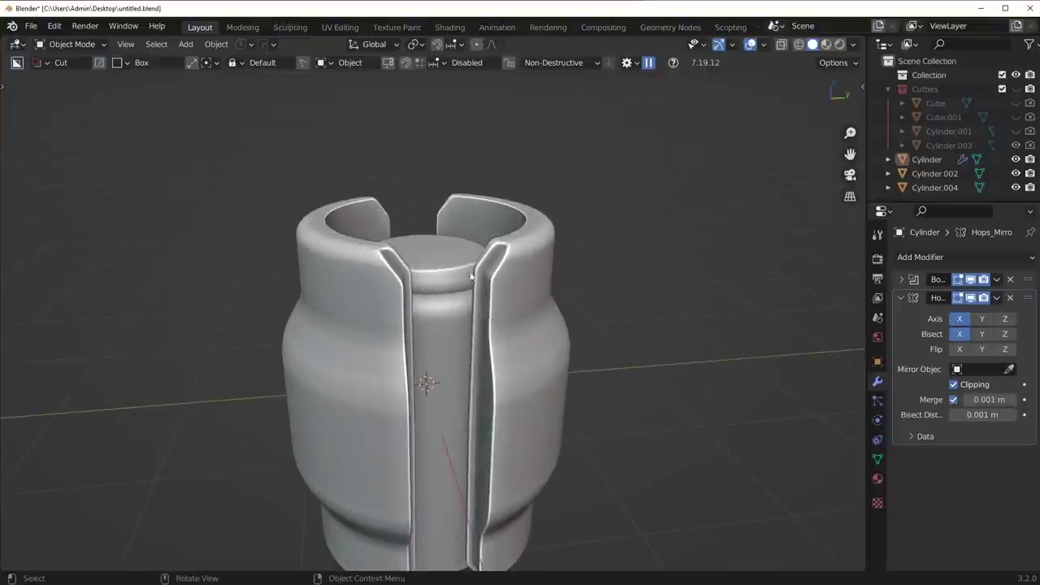
middle_drag(555, 289, 240, 295)
middle_drag(408, 276, 387, 242)
scroll(574, 268, up, 2)
Toggle the outer shell's Mirror modifier display off and on, and apply its Boolean modifier.
click(388, 242)
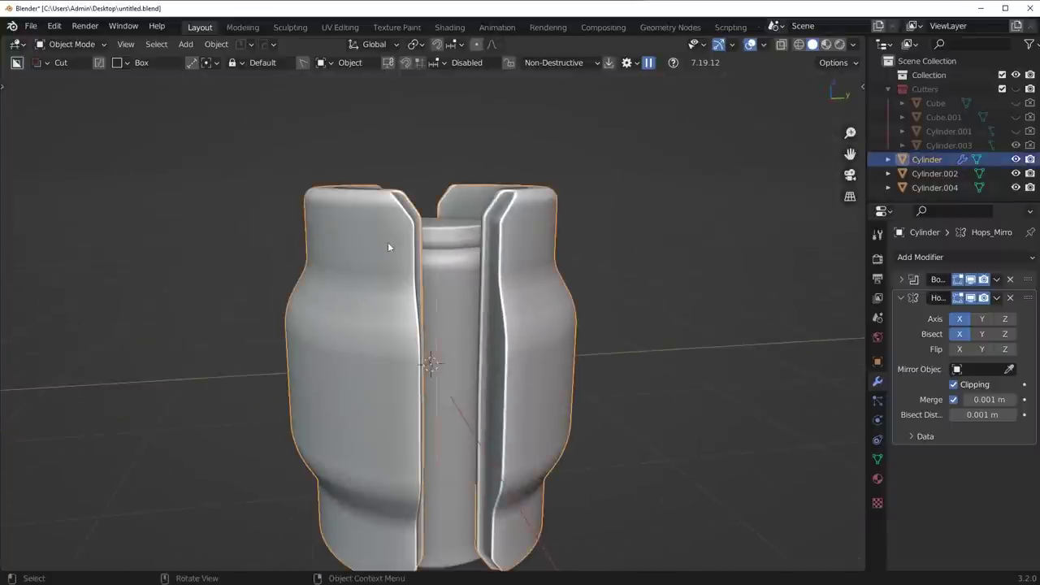
click(972, 297)
click(971, 298)
middle_drag(667, 217, 609, 324)
scroll(609, 324, up, 2)
click(997, 280)
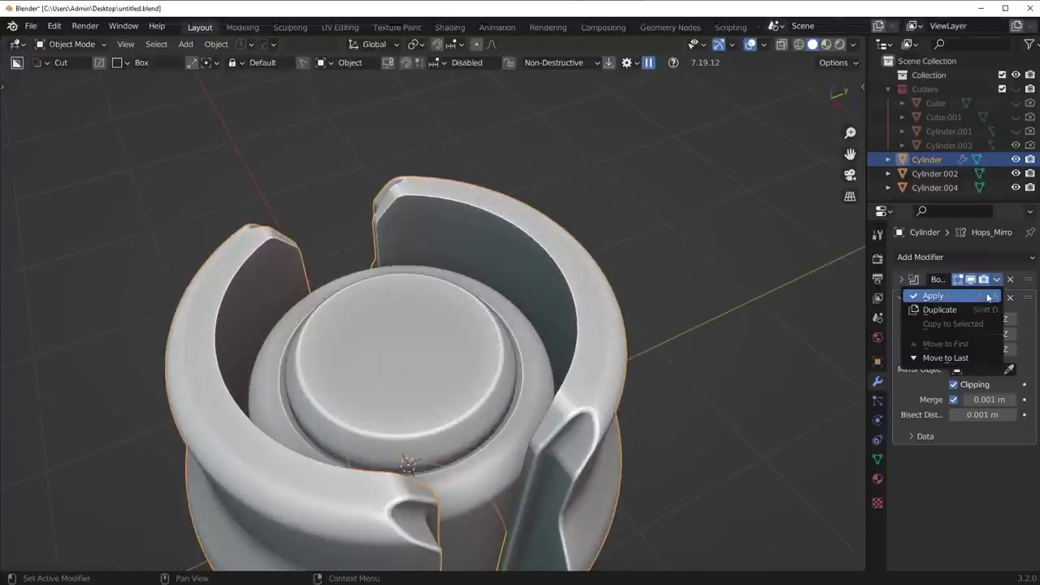
click(926, 299)
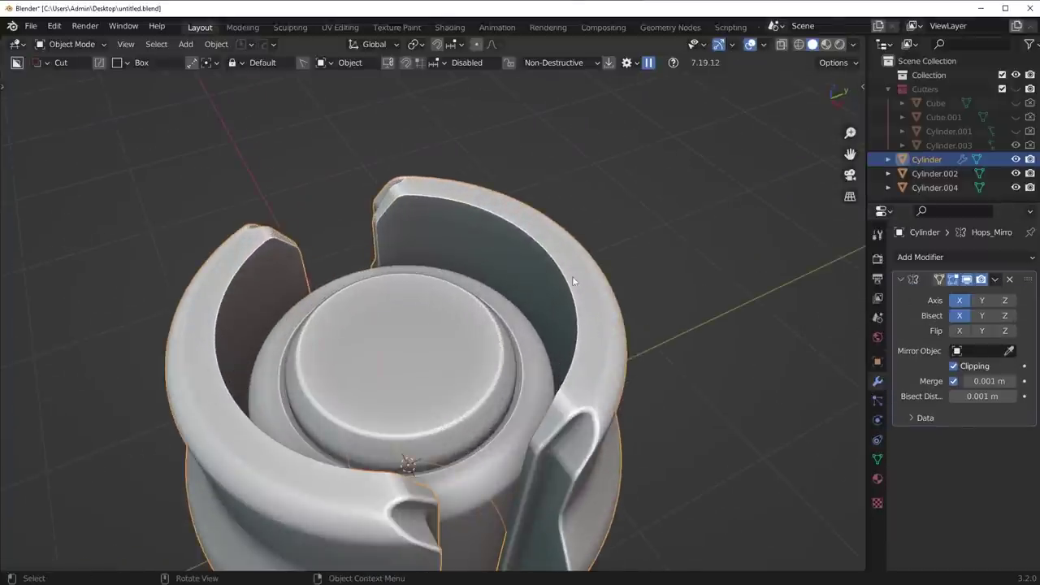
Isolate the outer shell and examine the mesh topology of its inner wall in Edit Mode.
key(slash)
scroll(488, 324, up, 5)
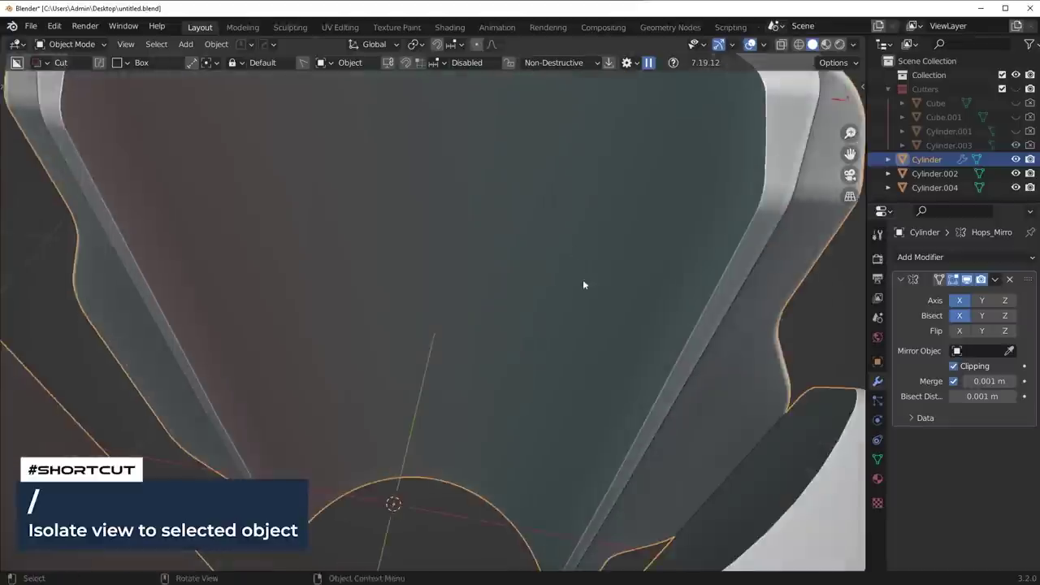
middle_drag(583, 284, 594, 340)
key(Tab)
key(1)
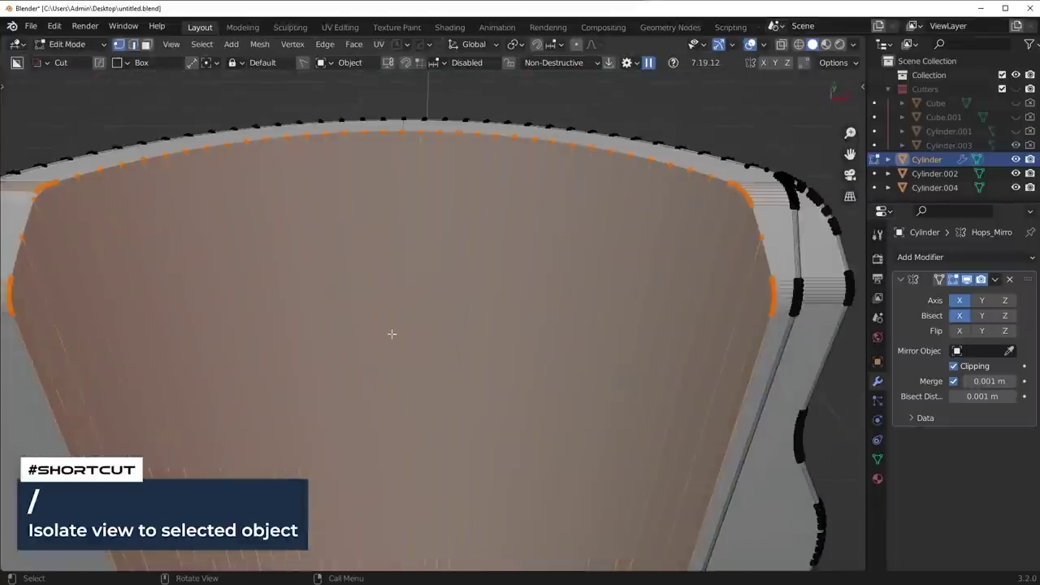
key(Tab)
middle_drag(427, 277, 485, 263)
scroll(493, 281, down, 3)
key(Tab)
middle_drag(500, 383, 606, 357)
scroll(604, 359, up, 2)
Undo the isolation and the application of the outer shell's Boolean modifier.
key(ctrl+z)
key(ctrl+z)
key(ctrl+z)
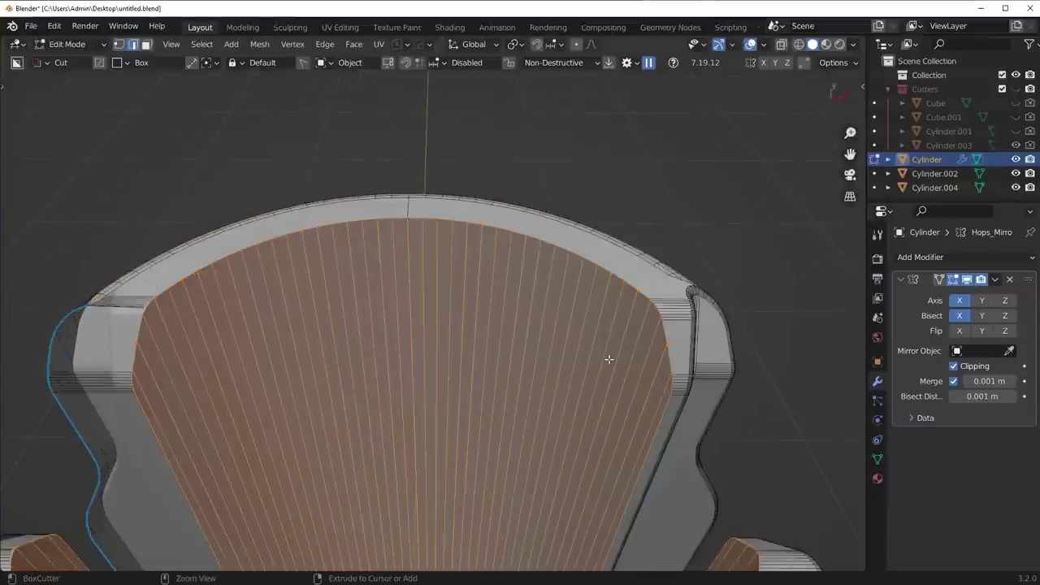
Bring up the Boolean cutter Cylinder.001 with Ever Scroll and add about 55 horizontal loop cuts along its height.
key(Tab)
key(q)
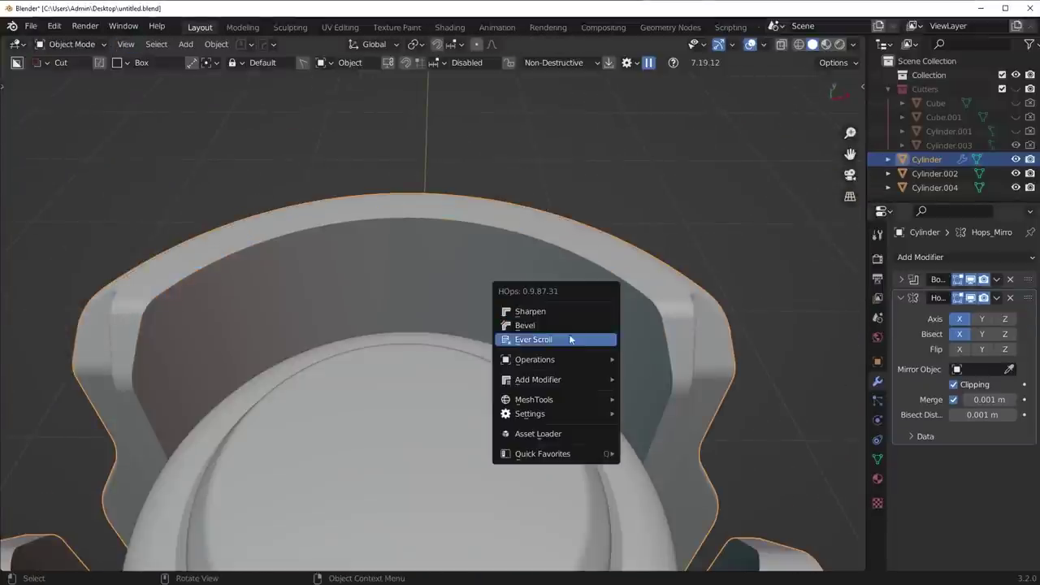
click(569, 339)
key(ctrl+r)
scroll(569, 390, up, 20)
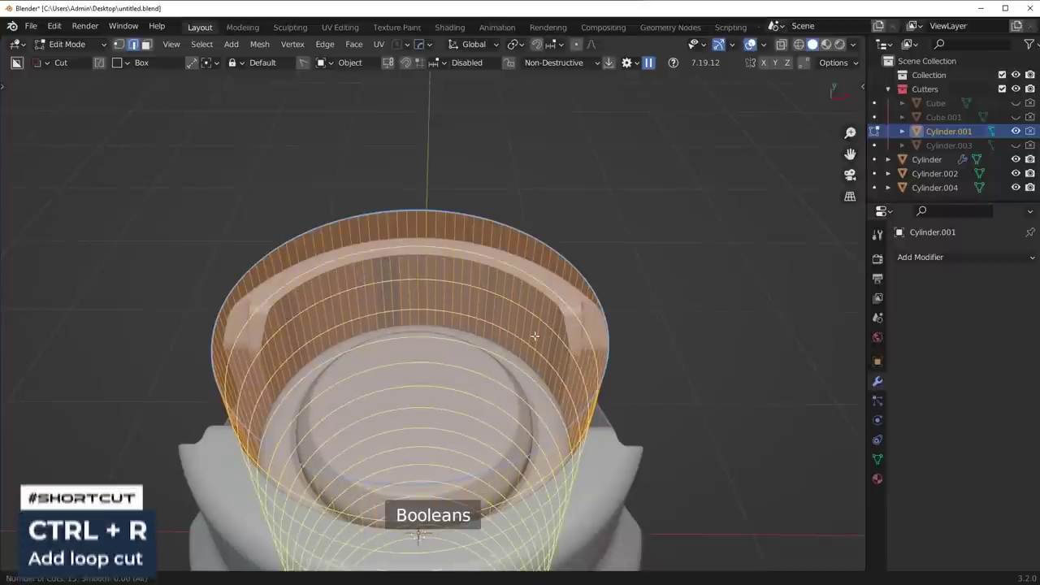
scroll(530, 329, up, 20)
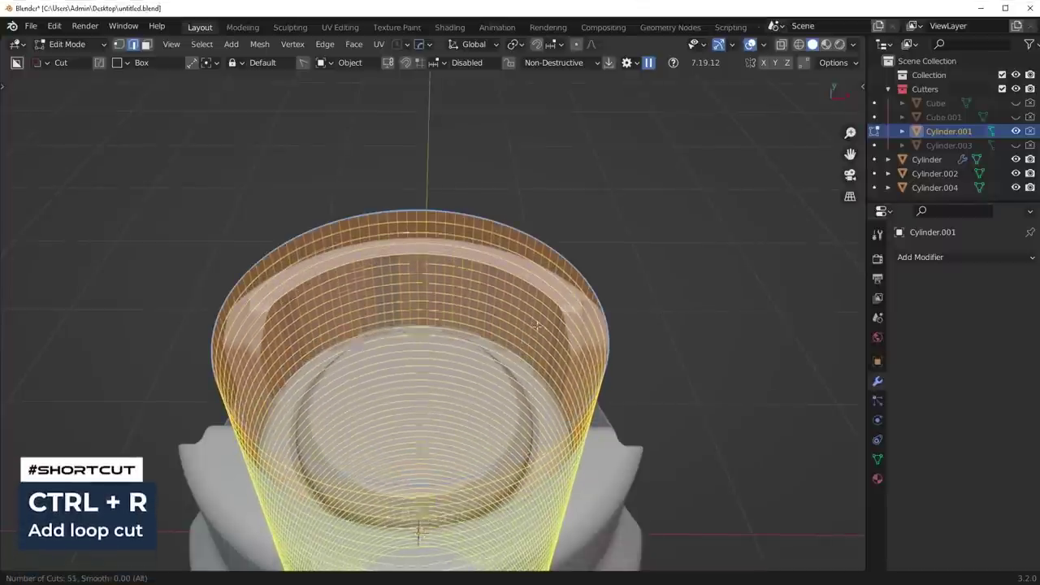
click(539, 324)
key(Tab)
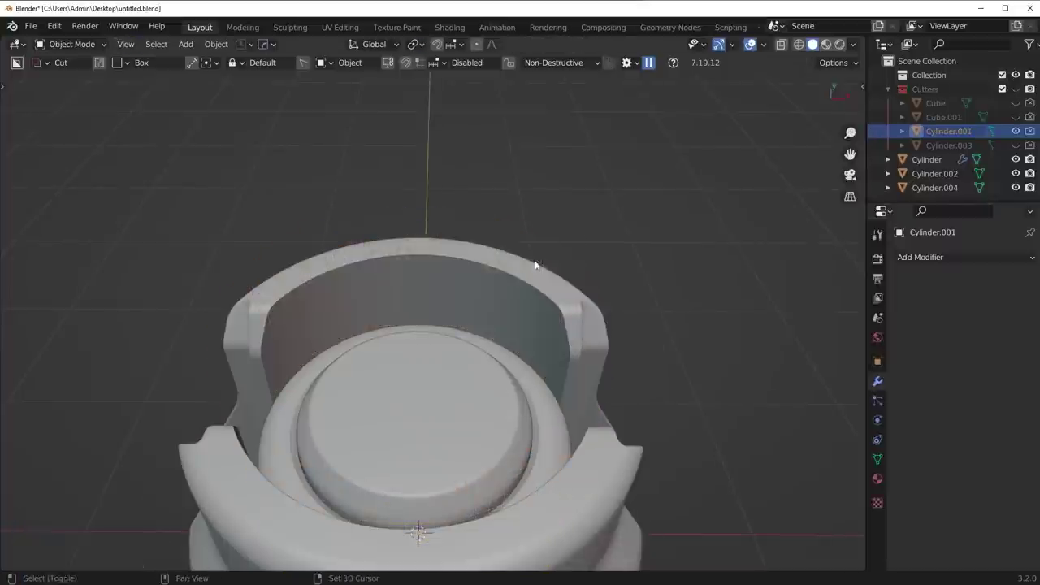
Apply the Boolean modifier on the outer shell to transfer the cutter's loop cuts to its inner wall.
click(603, 302)
click(997, 280)
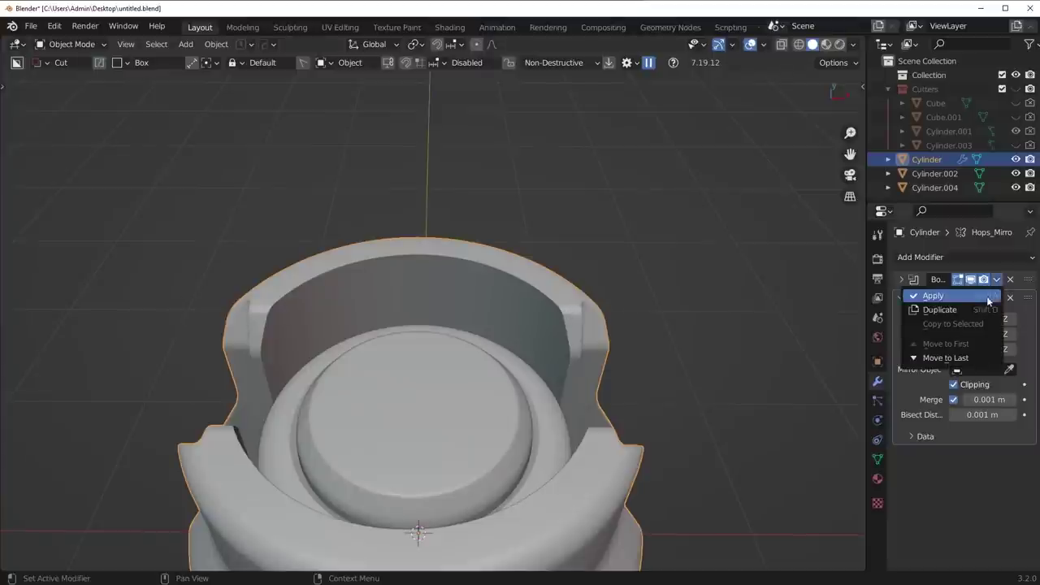
click(987, 296)
key(Tab)
scroll(504, 345, up, 5)
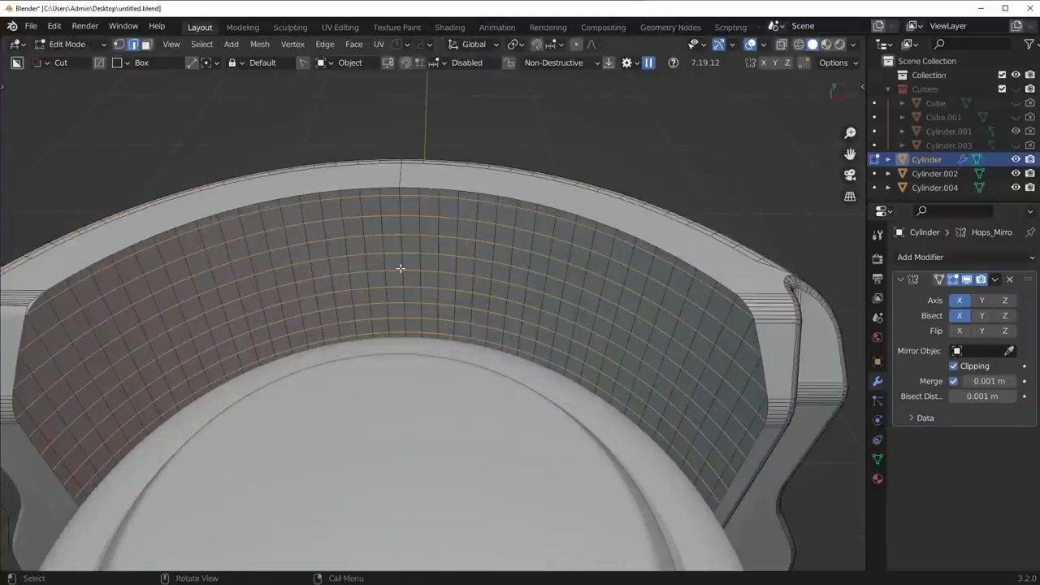
Isolate the outer shell and examine its inner wall and rim edges.
key(KP_Divide)
shift+middle_drag(416, 276, 451, 395)
scroll(504, 349, up, 5)
middle_drag(511, 360, 457, 295)
key(Tab)
middle_drag(399, 186, 462, 250)
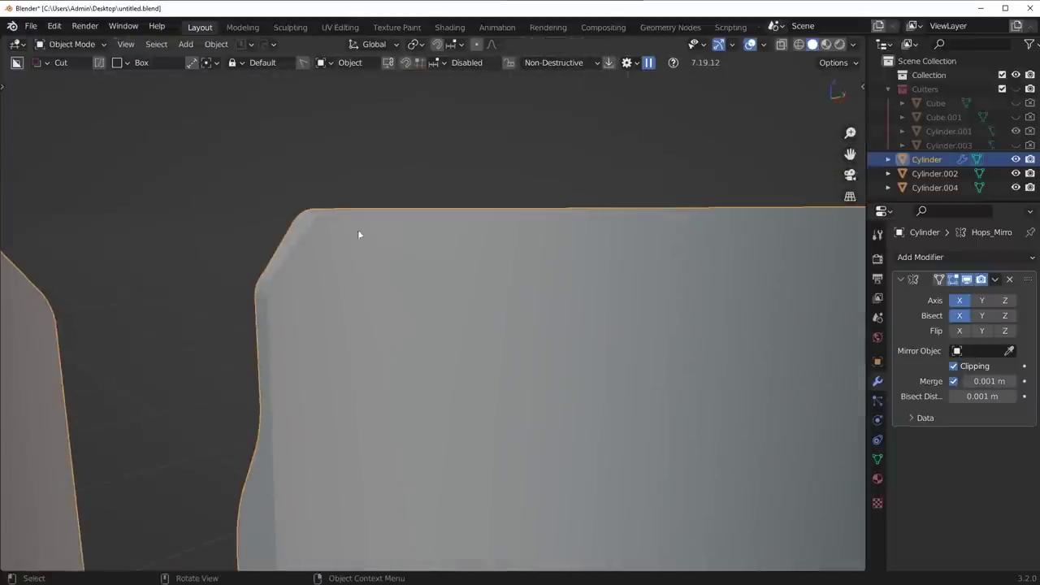
middle_drag(358, 231, 640, 406)
key(alt+v)
click(622, 479)
shift+middle_drag(707, 435, 524, 380)
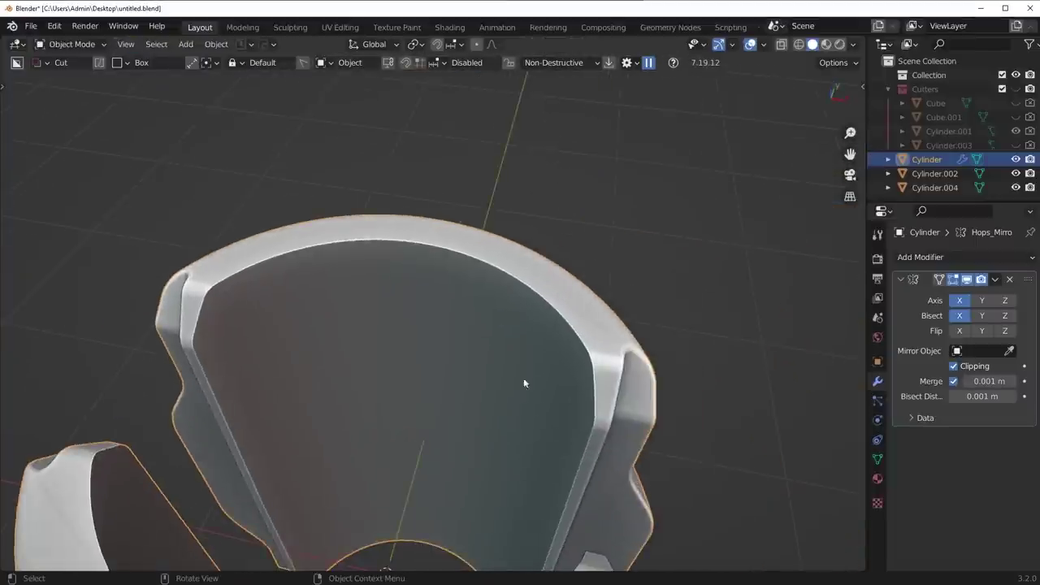
Save the file and run Offset Cut with a 0.02 width along the boundary edge loop of the shell's inner wall.
key(Tab)
click(550, 462)
middle_drag(560, 439, 648, 353)
scroll(649, 353, up, 3)
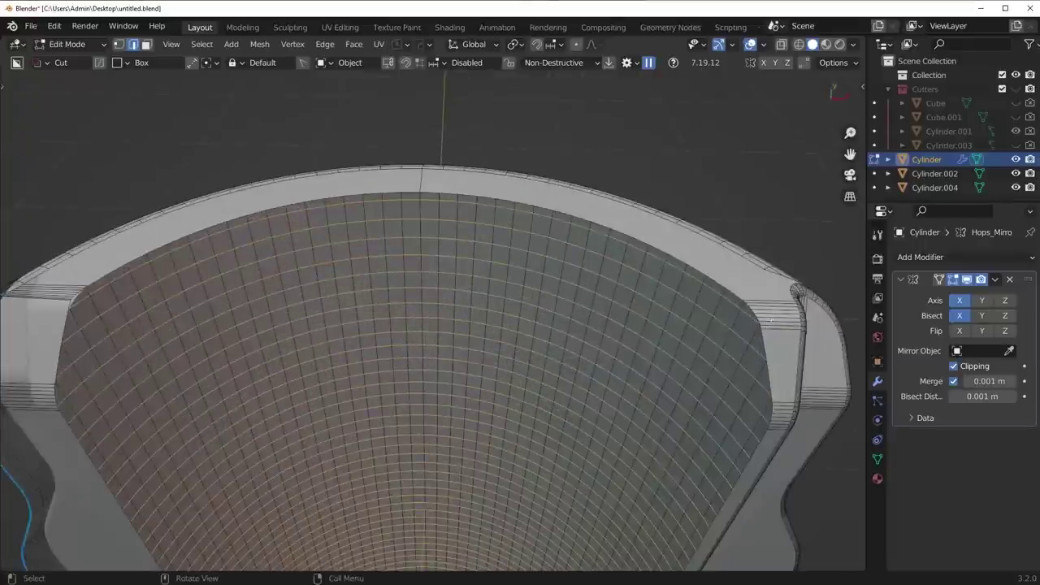
click(736, 289)
alt+click(735, 289)
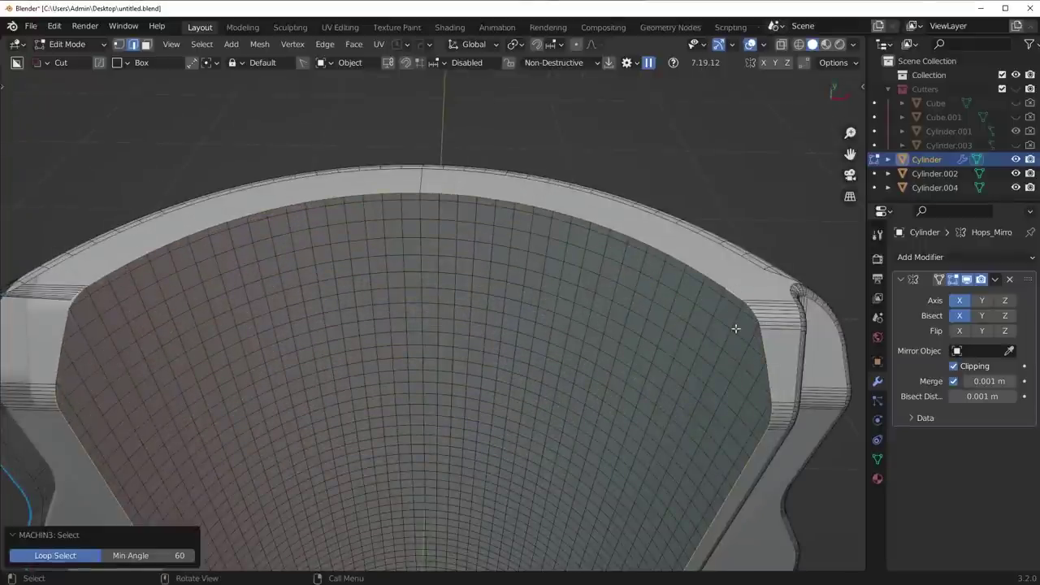
middle_drag(681, 391, 676, 333)
key(ctrl+s)
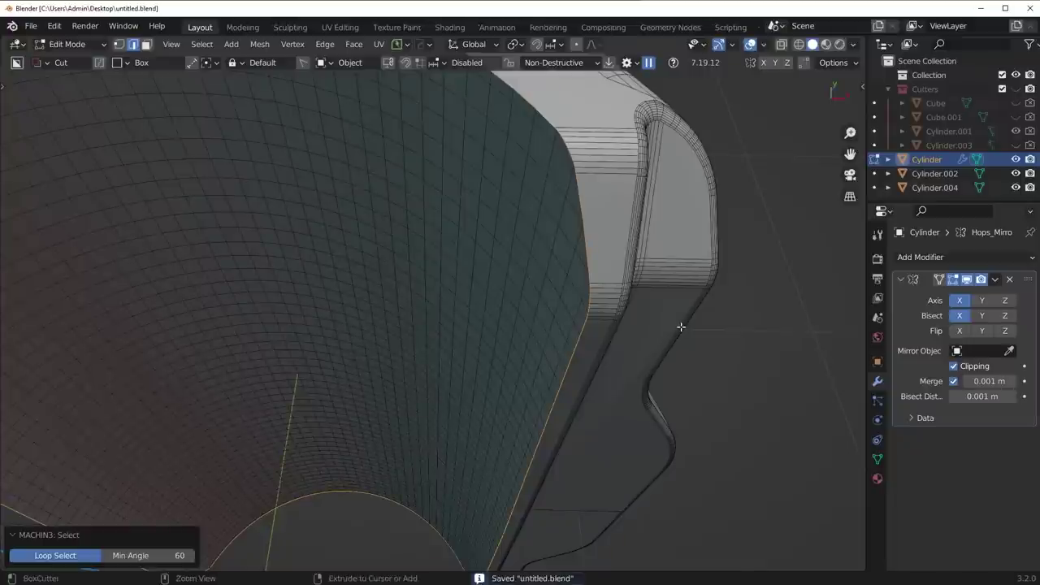
key(y)
click(681, 328)
scroll(674, 317, up, 5)
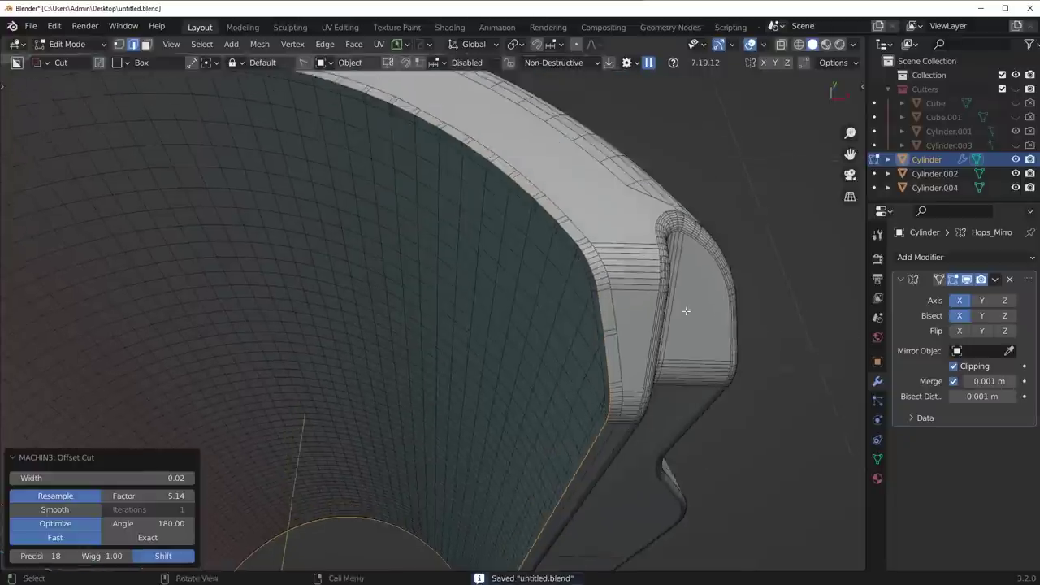
Bevel the boundary edge loop of the shell's inner wall with 8 segments.
middle_drag(668, 325, 658, 342)
key(ctrl+b)
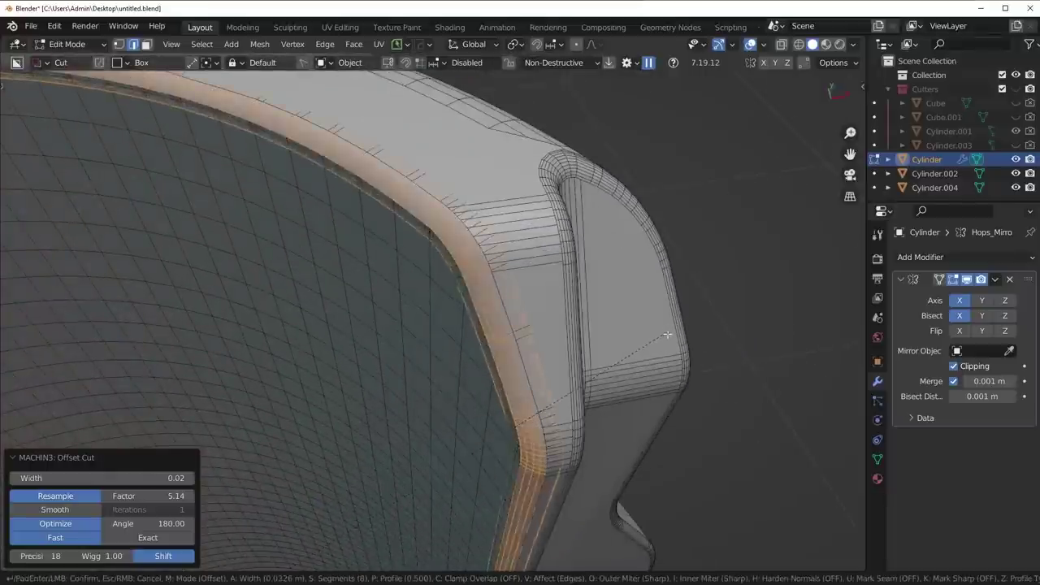
click(667, 340)
key(Tab)
scroll(643, 261, down, 3)
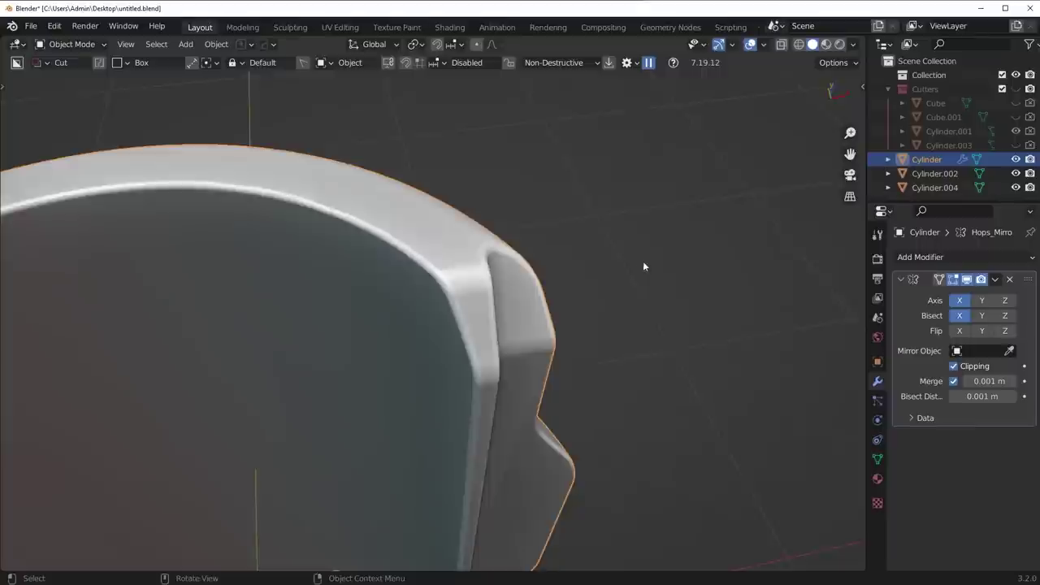
Recalculate the outer shell's shading with Sharpen and leave the isolated view.
middle_drag(643, 261, 490, 300)
scroll(456, 278, down, 2)
key(q)
click(490, 299)
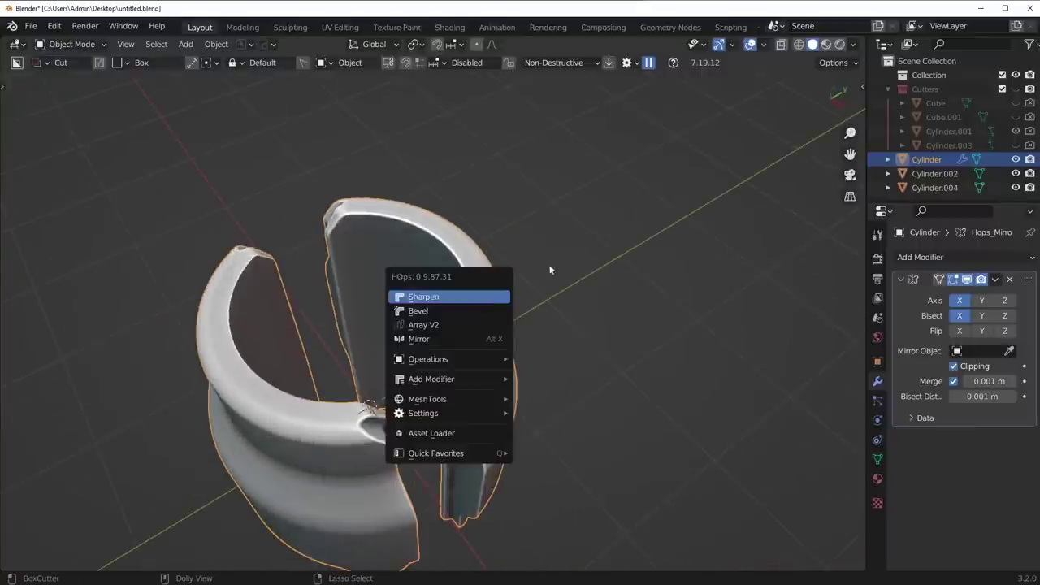
key(Tab)
middle_drag(550, 269, 527, 268)
click(395, 285)
key(alt+x)
click(283, 285)
key(Tab)
click(376, 180)
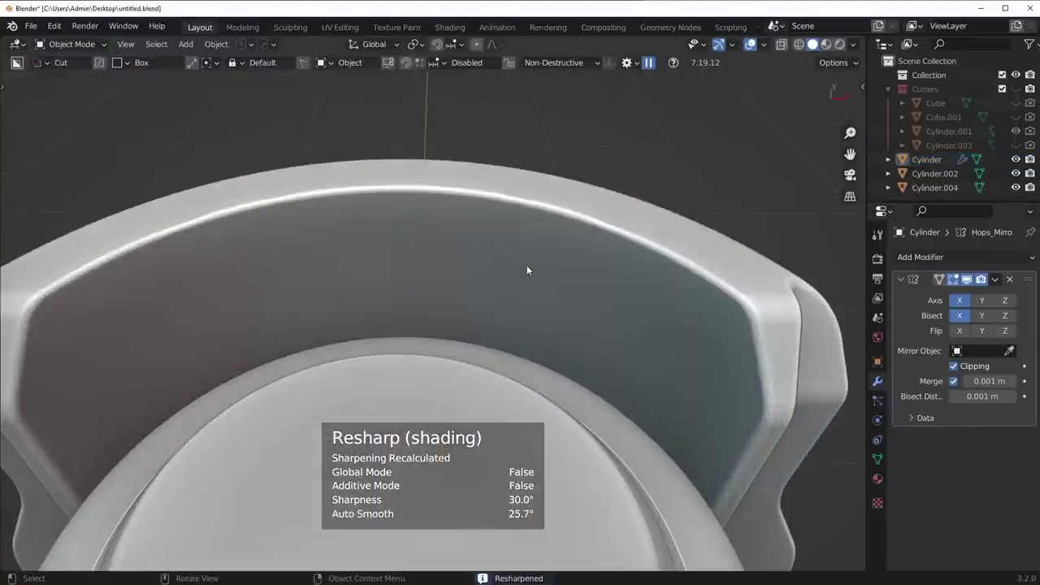
Examine the assembly's underside and slot edges, and view the outer shell straight from the side.
scroll(527, 271, down, 3)
middle_drag(566, 292, 460, 140)
scroll(438, 295, down, 2)
key(Tab)
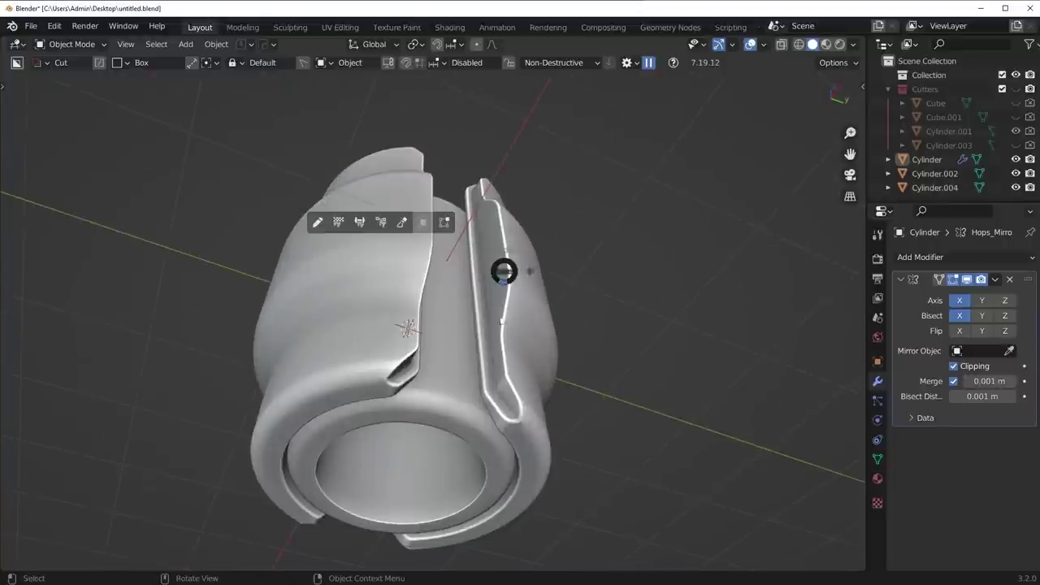
click(501, 304)
key(Tab)
click(543, 389)
middle_drag(543, 392, 501, 430)
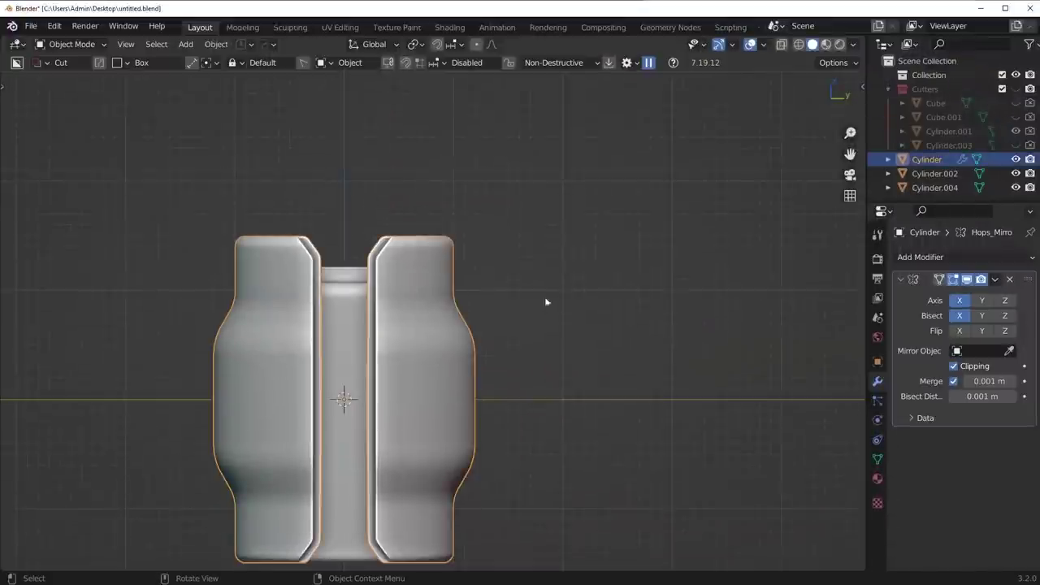
Move the outer shell's top rim vertices down along Z until the rim sits just above the inner cylinder's top.
key(Tab)
key(alt+z)
key(b)
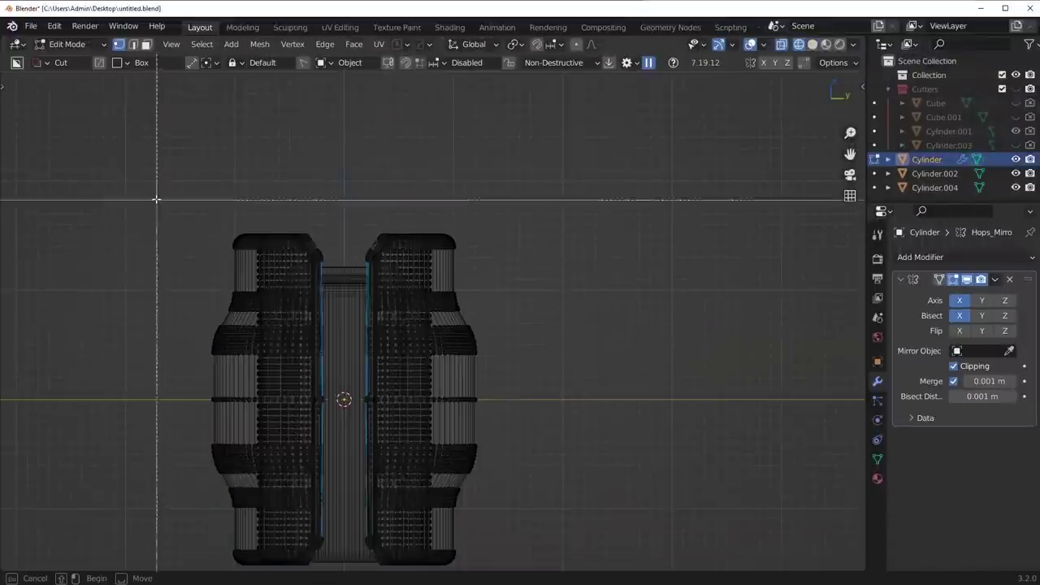
drag(157, 200, 536, 277)
key(alt+z)
key(g)
key(z)
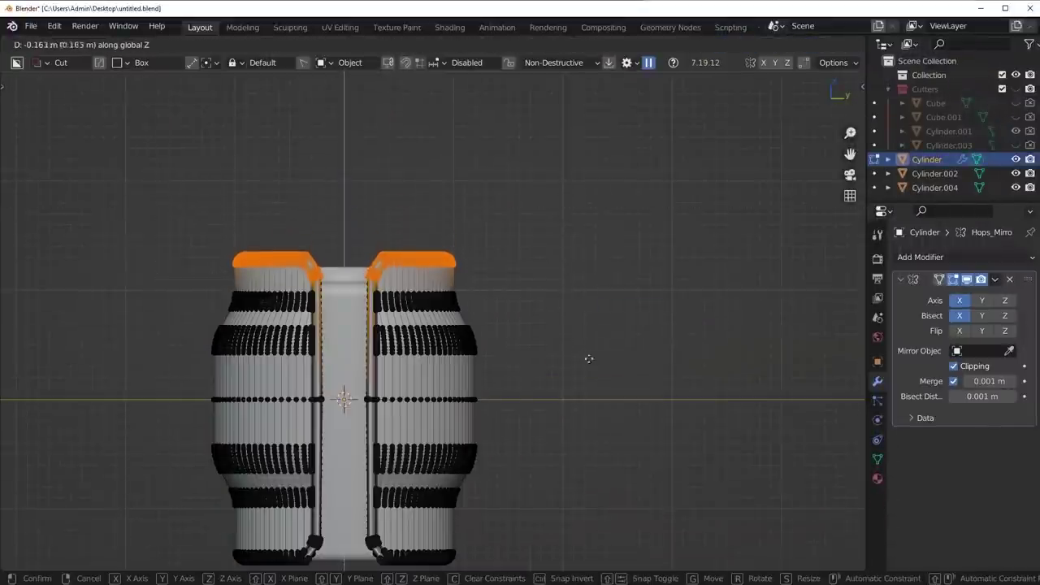
click(594, 388)
key(Tab)
key(Tab)
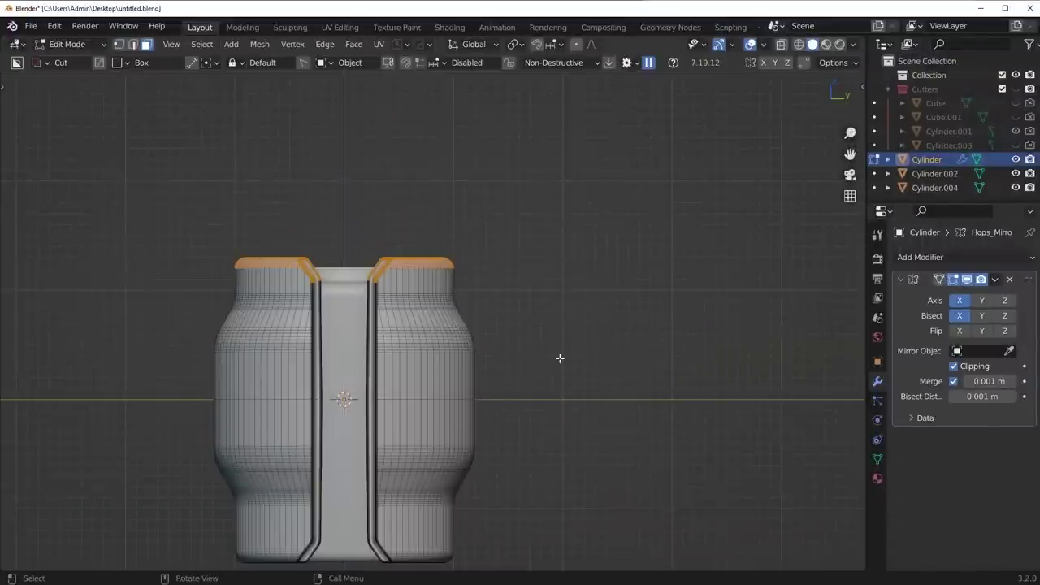
key(Tab)
middle_drag(569, 313, 467, 374)
middle_drag(334, 241, 499, 325)
scroll(491, 335, up, 3)
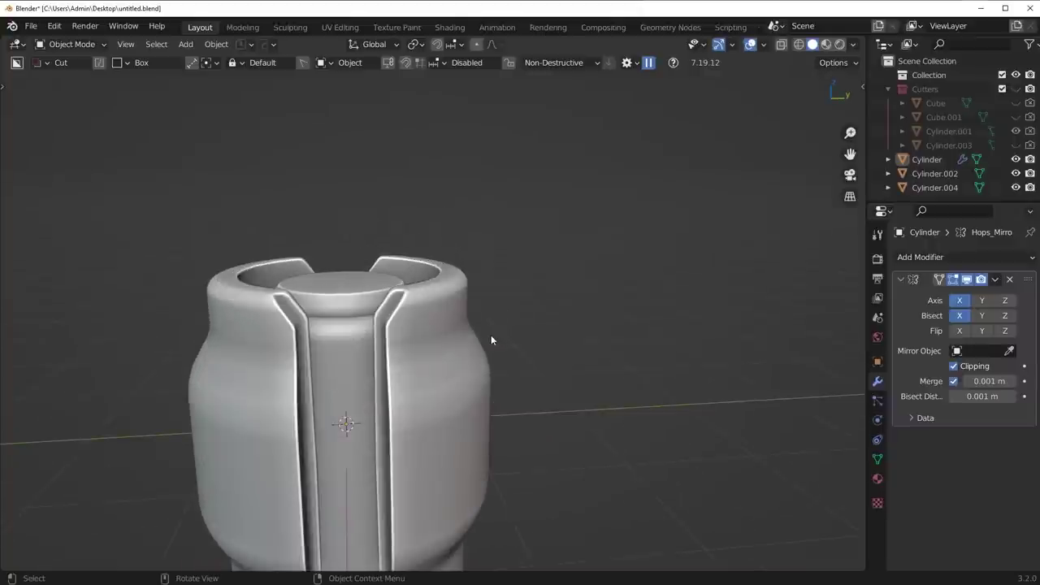
Save the file.
key(ctrl+s)
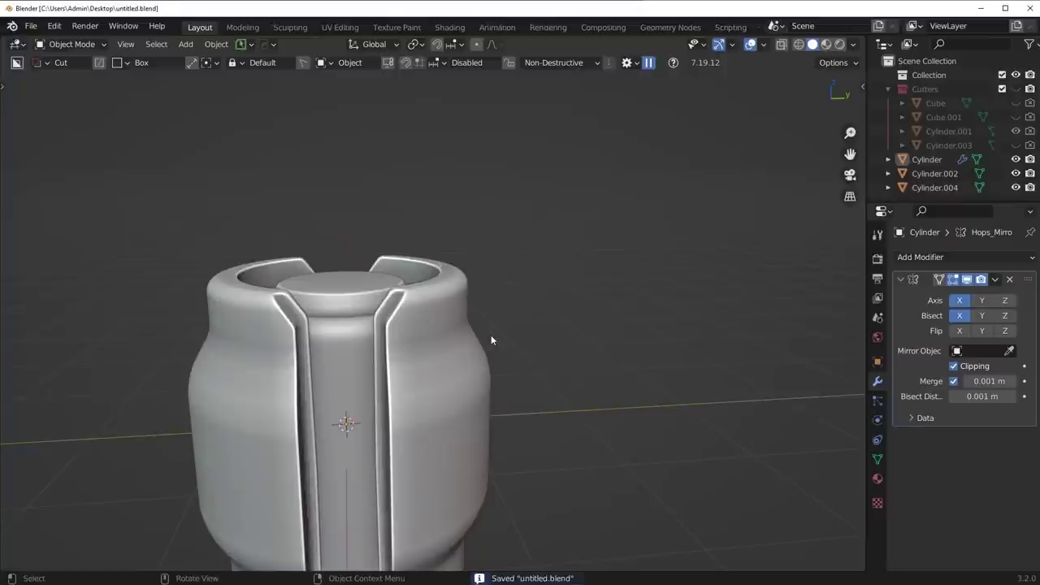
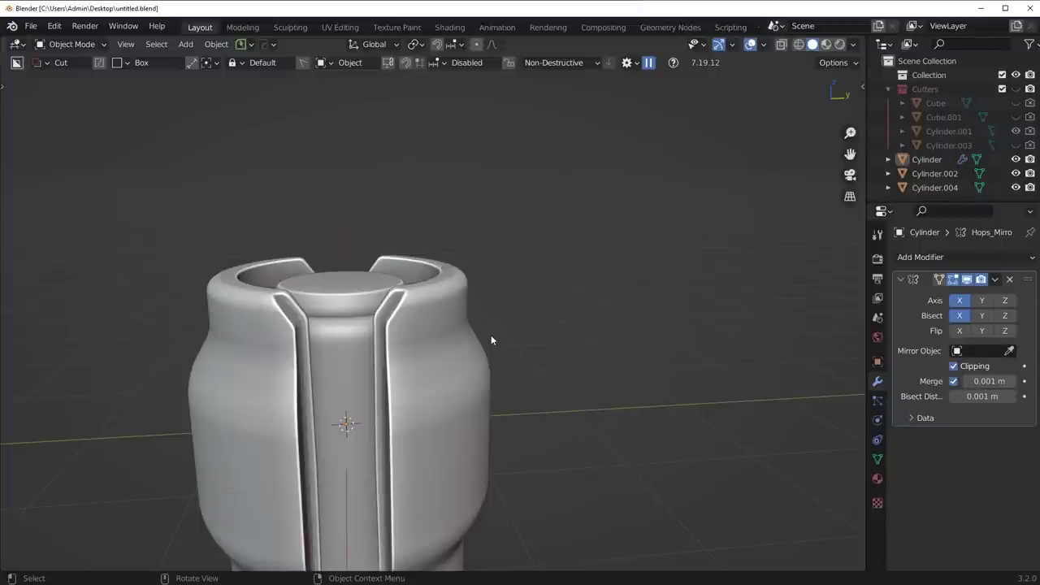
Examine the outer shell's rim and slots straight from the side and from above.
key(KP_1)
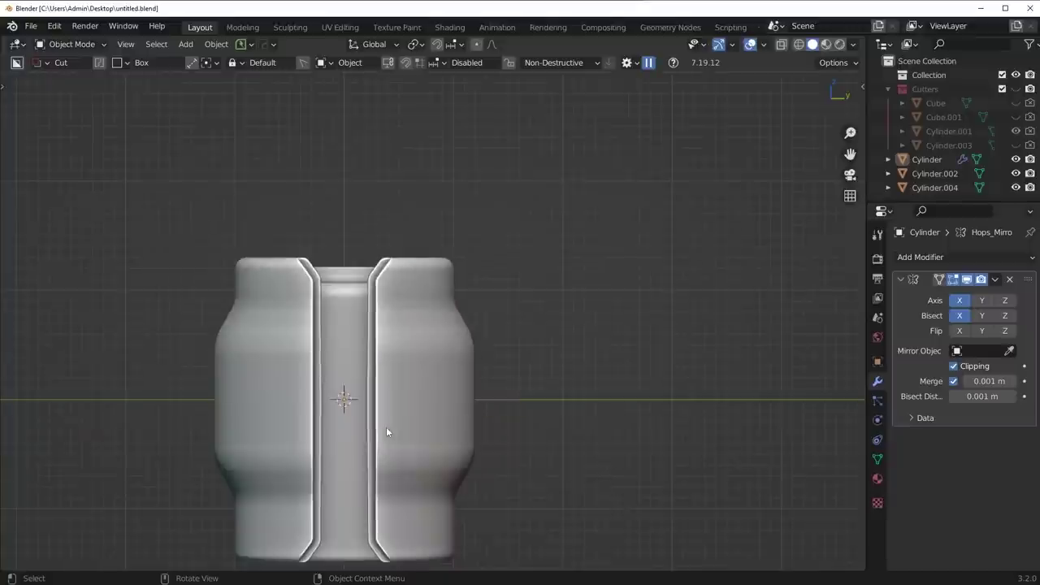
scroll(403, 334, up, 3)
click(374, 240)
scroll(424, 277, down, 3)
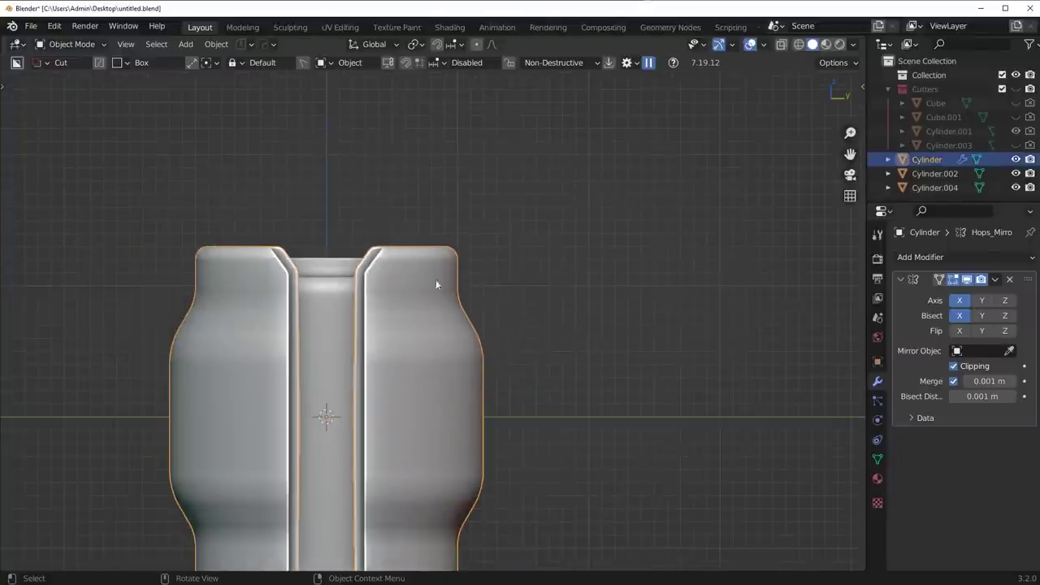
middle_drag(435, 284, 486, 369)
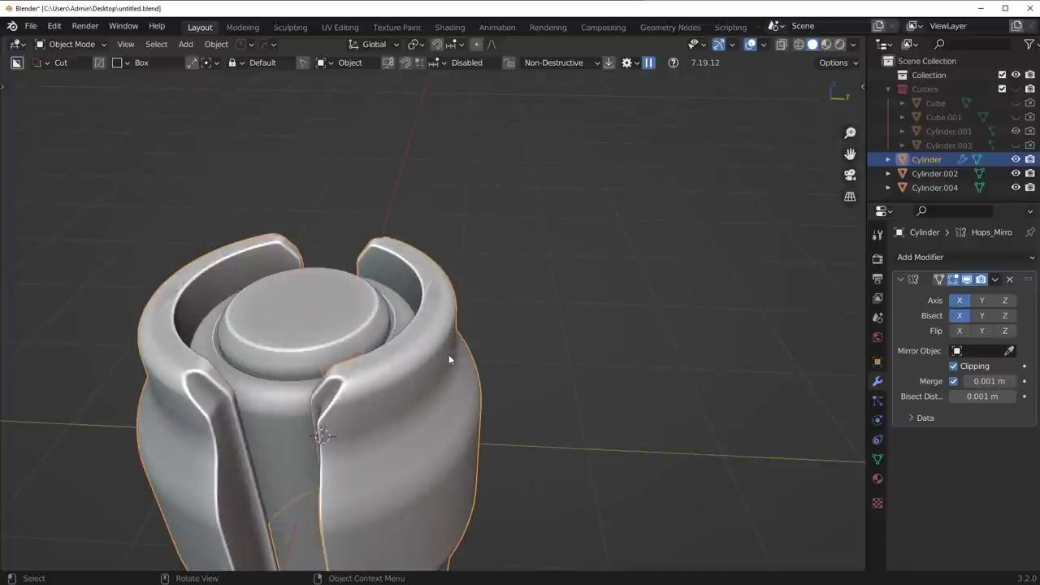
shift+middle_drag(397, 415, 469, 393)
key(alt+a)
scroll(397, 360, down, 3)
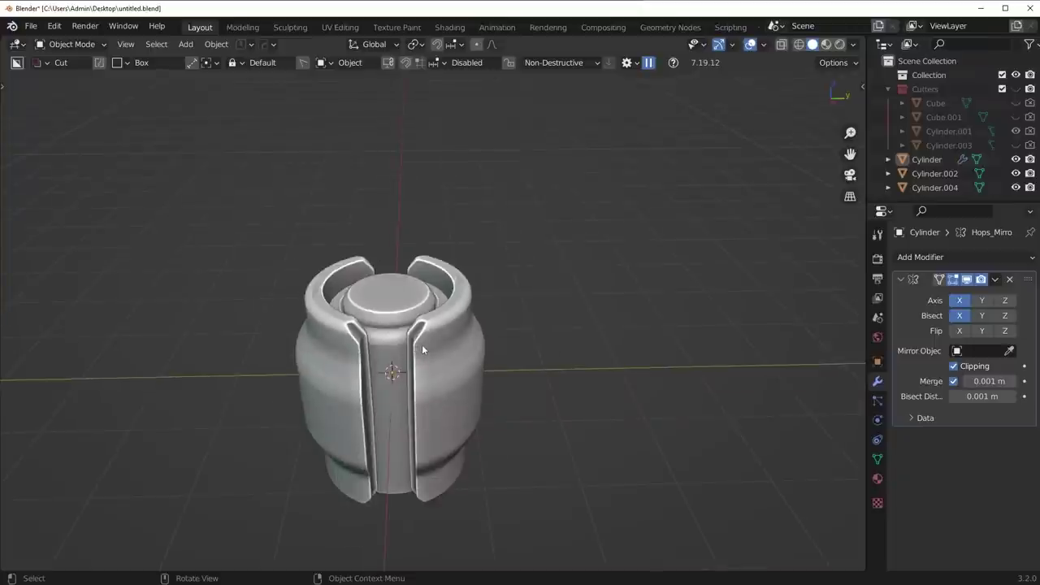
middle_drag(414, 372, 431, 384)
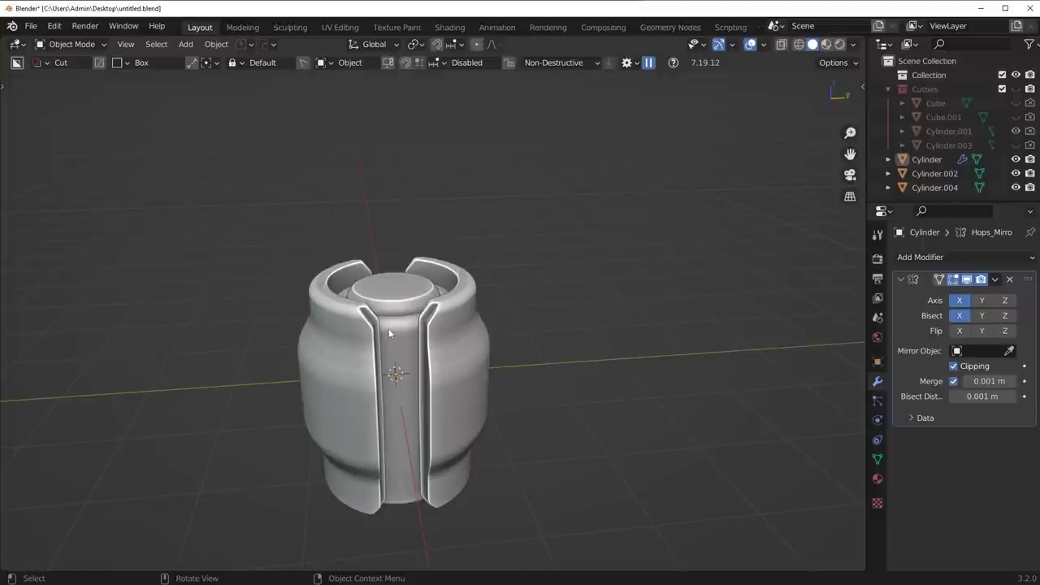
scroll(389, 329, up, 2)
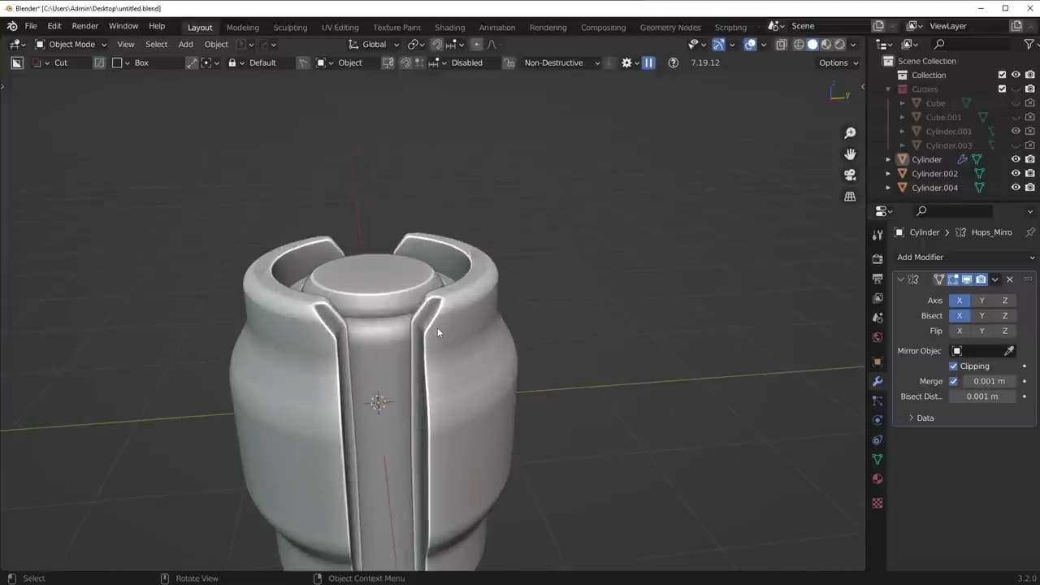
middle_drag(520, 349, 523, 334)
key(KP_3)
scroll(523, 334, up, 3)
click(461, 231)
key(ctrl+d)
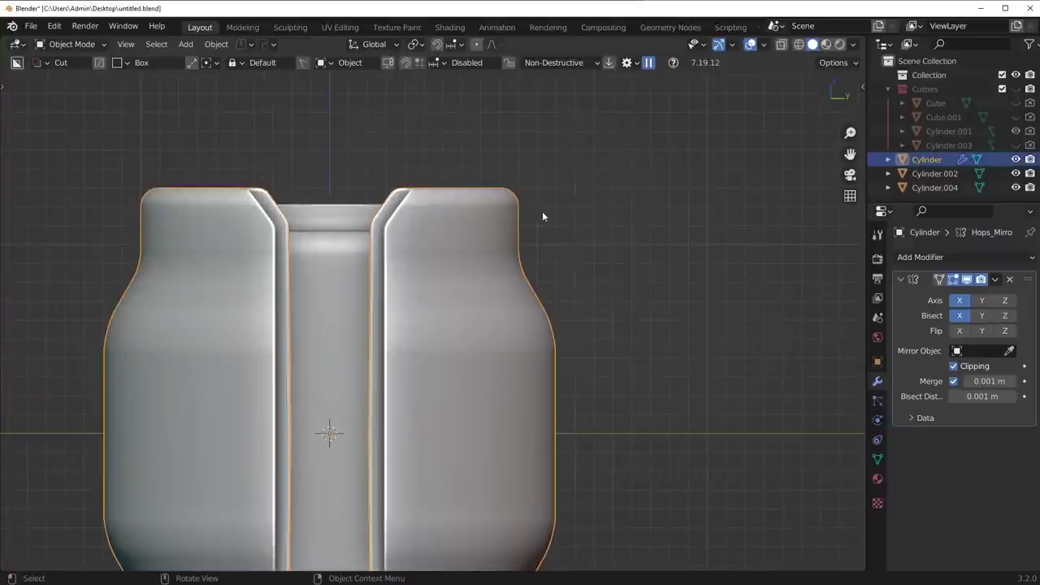
drag(540, 214, 443, 235)
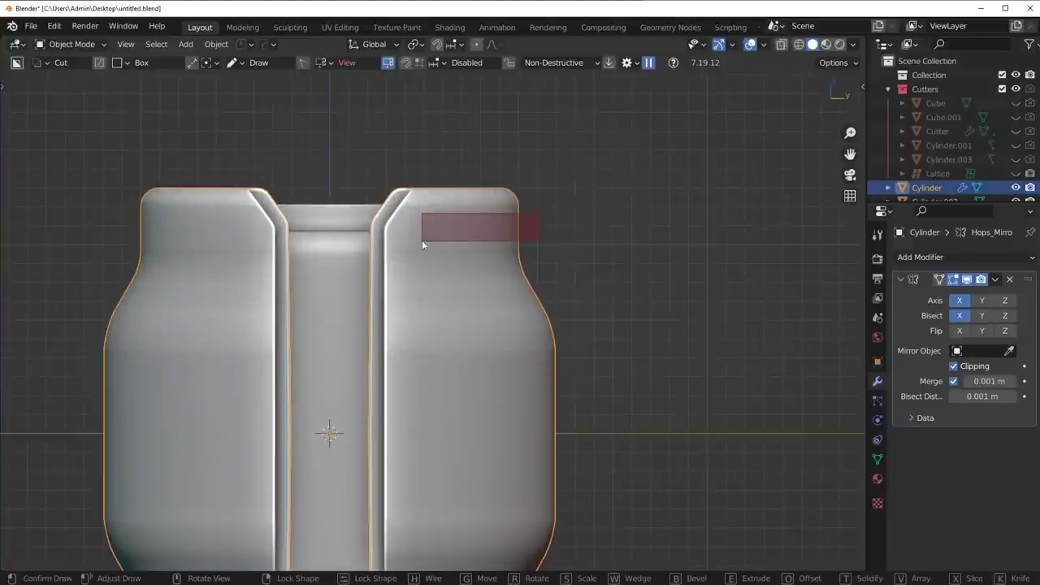
click(423, 242)
middle_drag(423, 241, 353, 277)
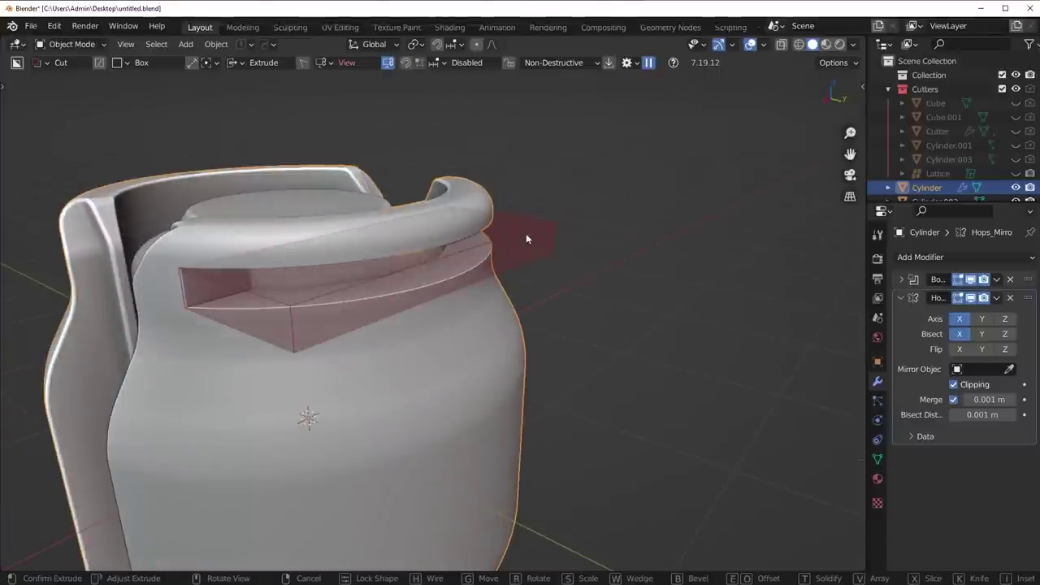
key(b)
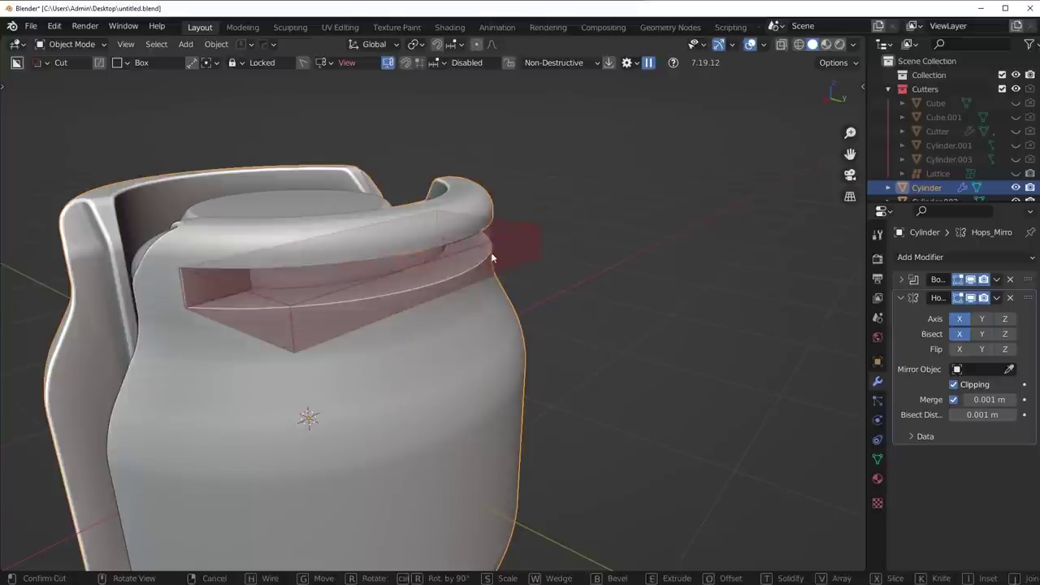
key(Escape)
Clean up the outer shell's mesh and apply its Mirror modifier.
key(Tab)
key(3)
middle_drag(450, 334, 502, 353)
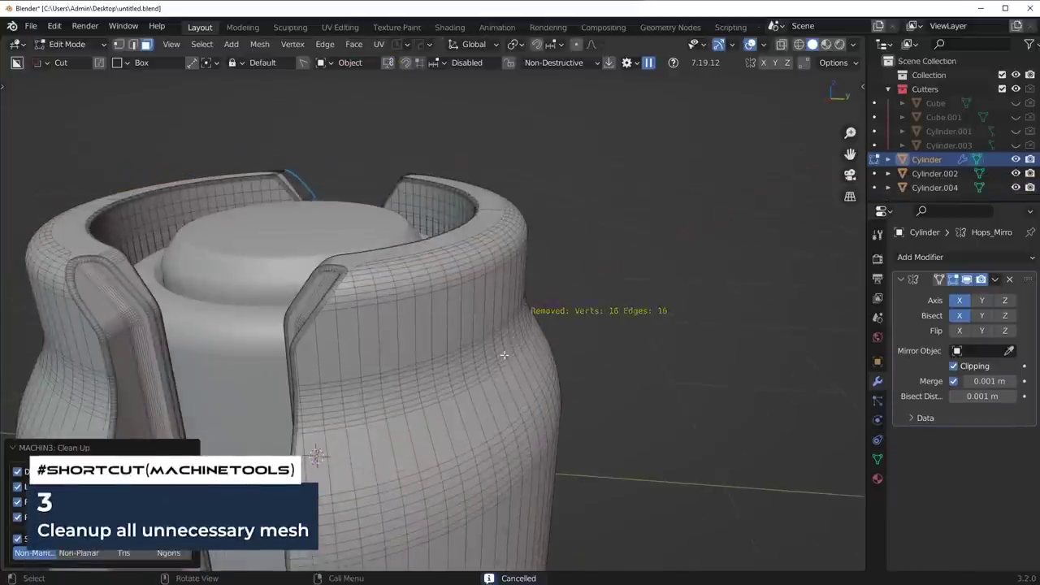
key(Tab)
click(996, 279)
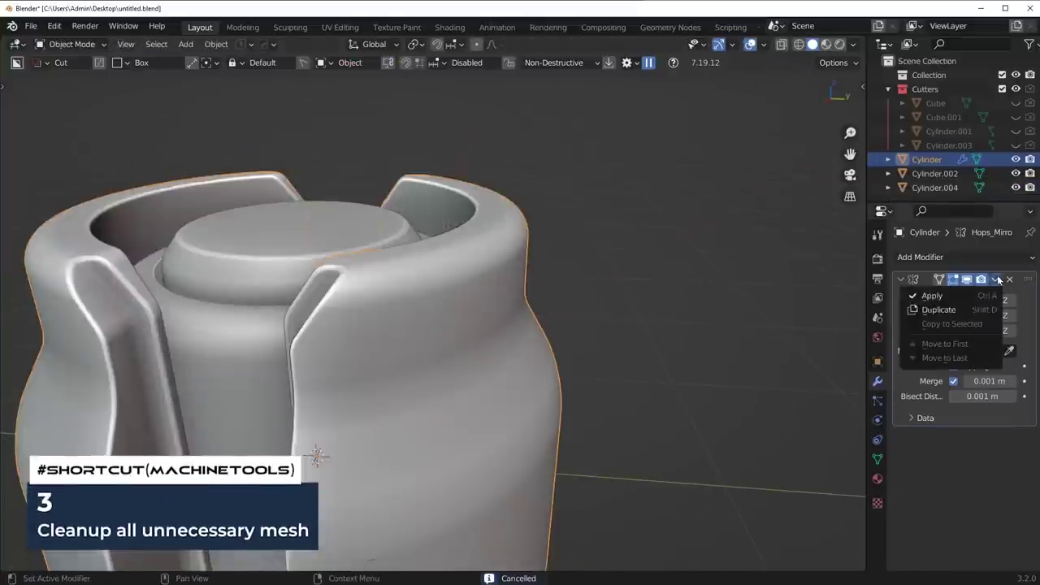
click(935, 295)
Try to cut a box slot with beveled corners across one side of the outer shell's upper neck.
key(KP_3)
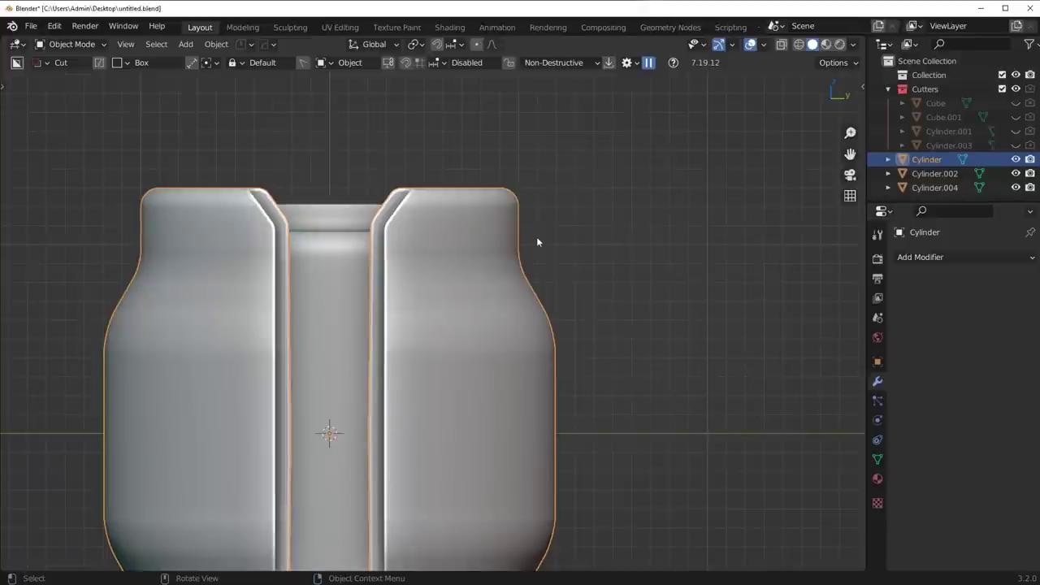
drag(533, 239, 419, 217)
middle_drag(419, 217, 668, 187)
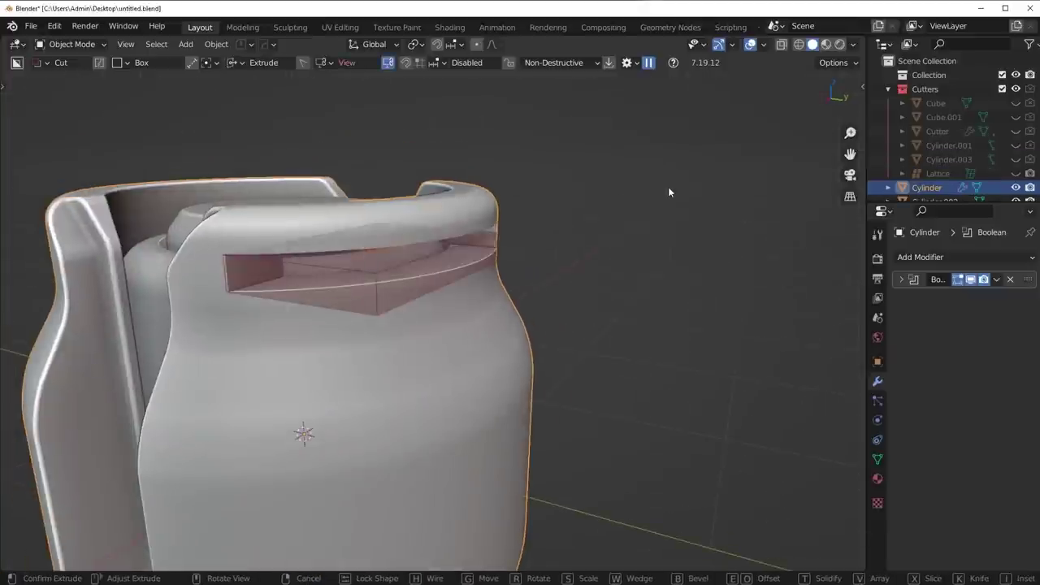
key(b)
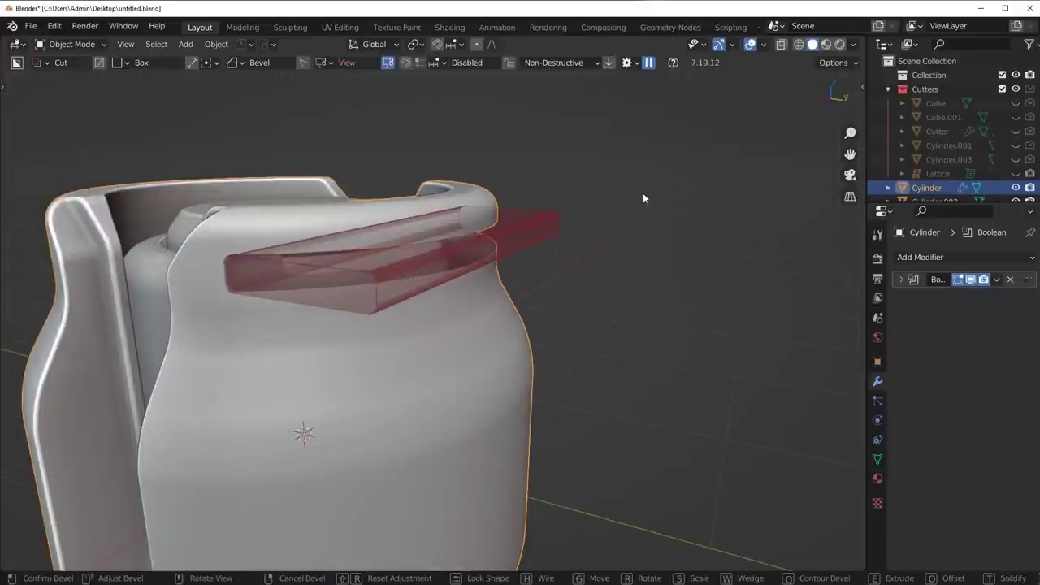
click(648, 199)
middle_drag(648, 198, 590, 311)
key(q)
click(531, 237)
click(532, 240)
Scale the slot's cutter by 1.153 along X and move it about 0.0706 m along Y.
key(s)
key(x)
click(528, 272)
key(g)
key(y)
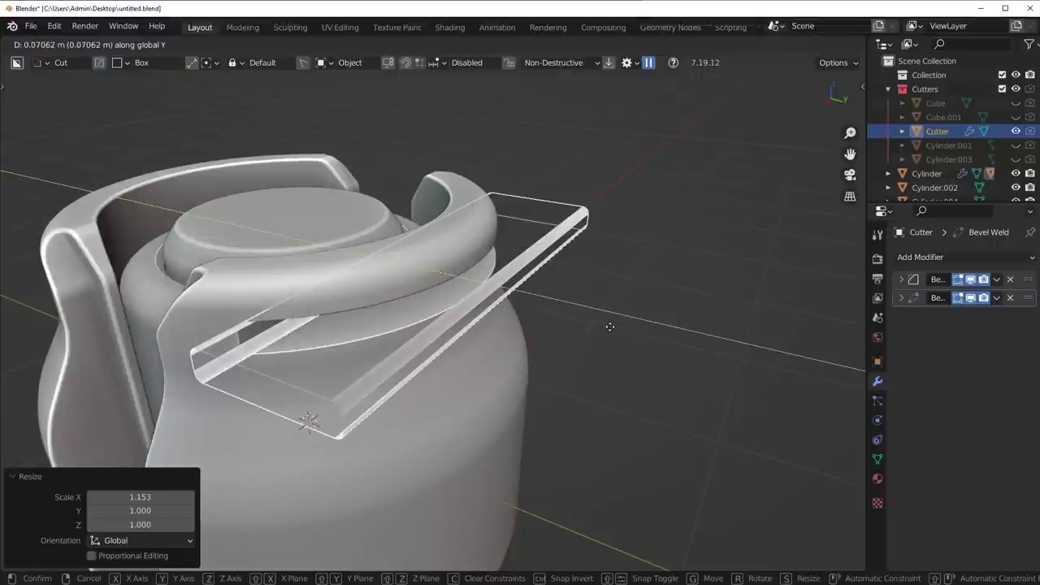
click(607, 325)
middle_drag(607, 325, 609, 284)
scroll(642, 284, up, 4)
scroll(609, 284, up, 2)
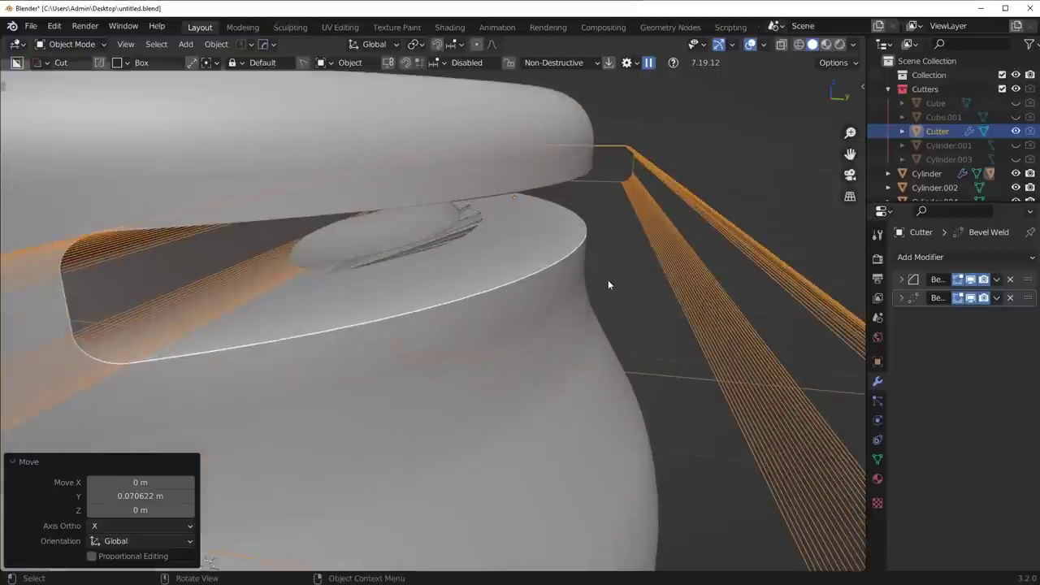
scroll(609, 284, down, 6)
middle_drag(553, 325, 609, 394)
Delete the slot's cutter and remove the outer shell's leftover Boolean modifier.
key(g)
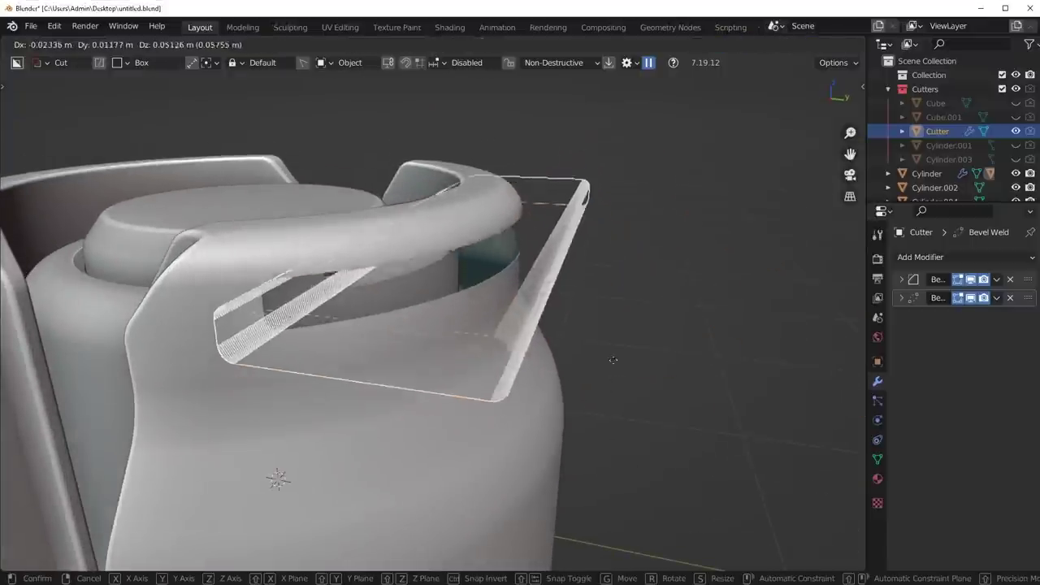
right_click(593, 364)
key(Delete)
click(464, 320)
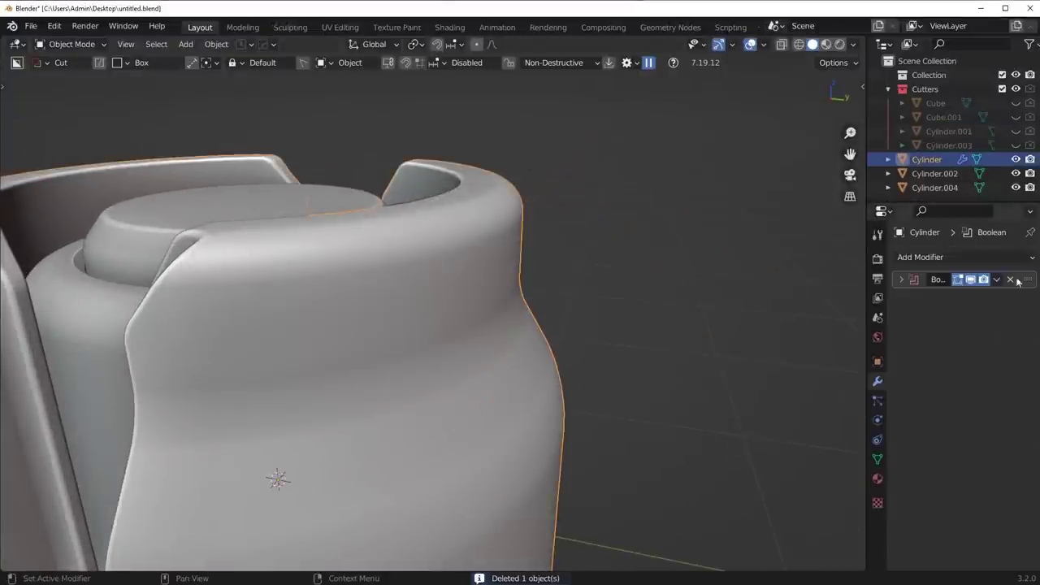
Delete a run of tall faces around one side of the outer shell's upper neck.
key(Tab)
click(607, 328)
click(363, 317)
middle_drag(452, 319, 406, 323)
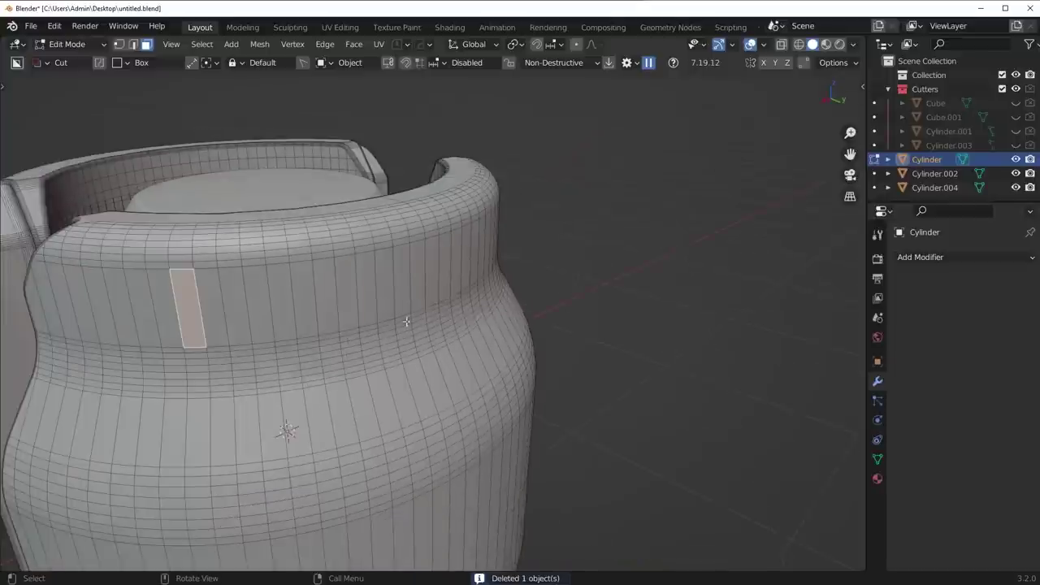
ctrl+click(464, 274)
key(x)
click(433, 316)
key(ctrl+z)
key(x)
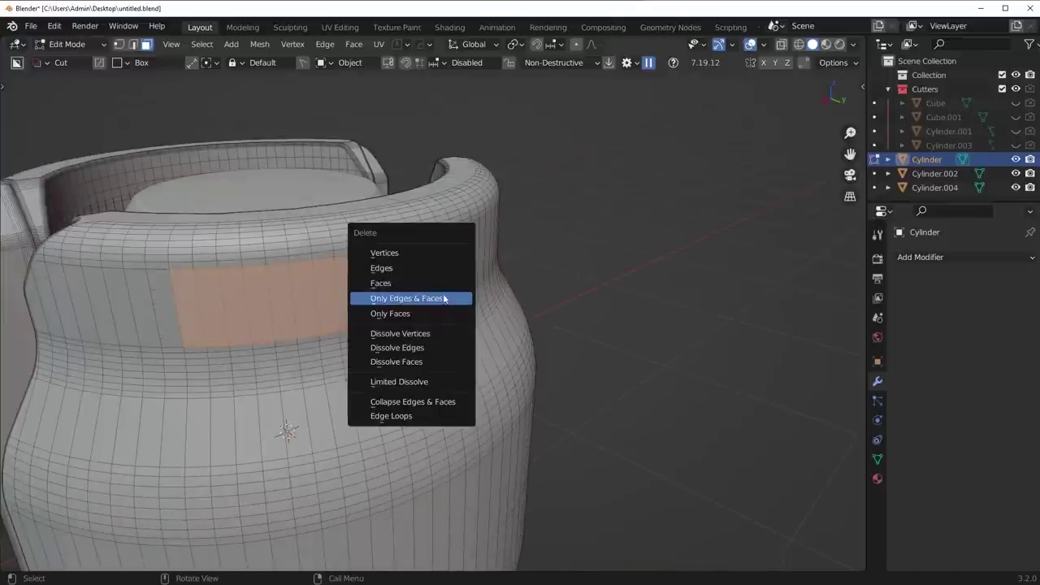
click(441, 286)
Isolate the outer shell and clean up its entire mesh.
scroll(459, 293, up, 3)
middle_drag(460, 293, 534, 290)
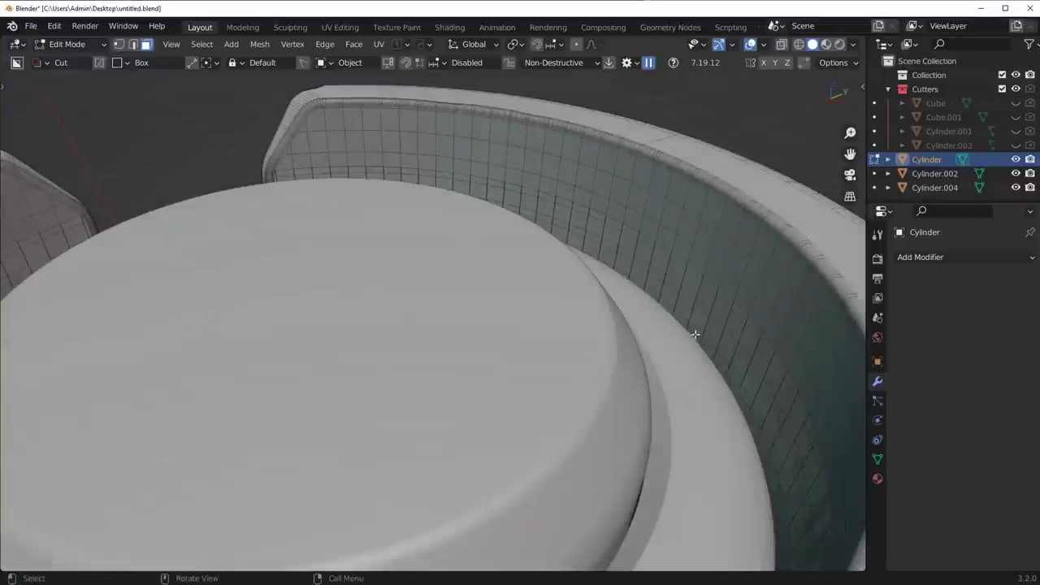
middle_drag(696, 334, 736, 356)
key(slash)
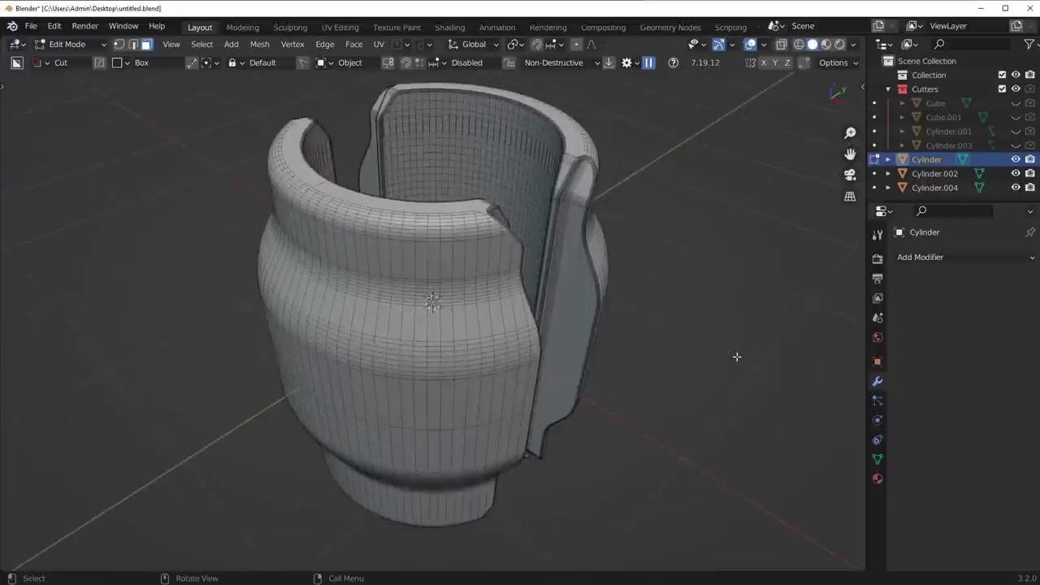
shift+middle_drag(557, 355, 569, 333)
scroll(581, 313, up, 5)
middle_drag(585, 305, 507, 387)
scroll(520, 374, up, 4)
key(a)
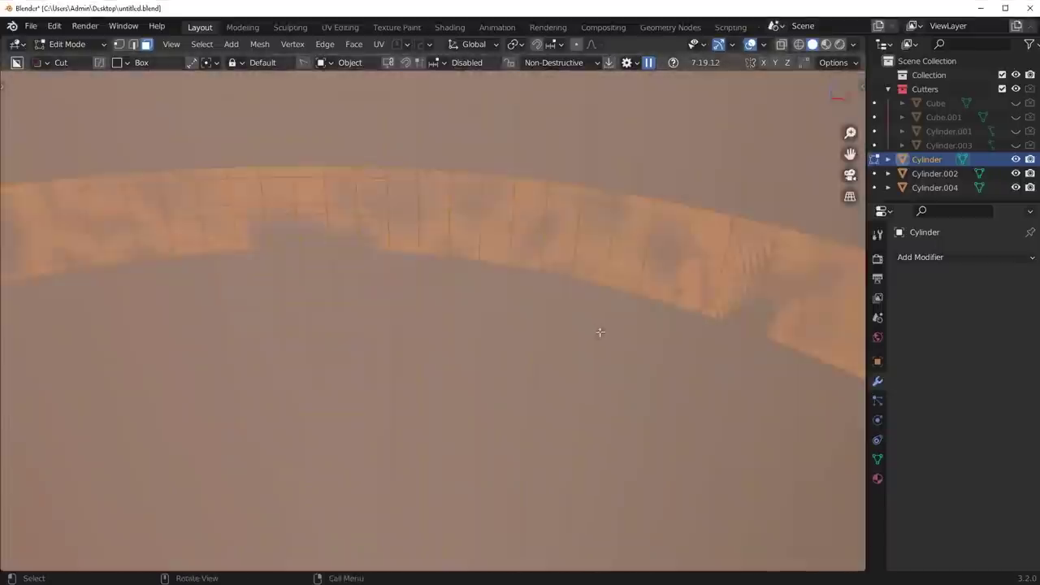
key(3)
key(Tab)
Select the adjacent face loops along the shell's inner wall below the rim and delete their faces.
scroll(525, 271, down, 4)
middle_drag(443, 307, 343, 306)
scroll(463, 304, up, 2)
alt+click(318, 293)
alt+click(322, 268)
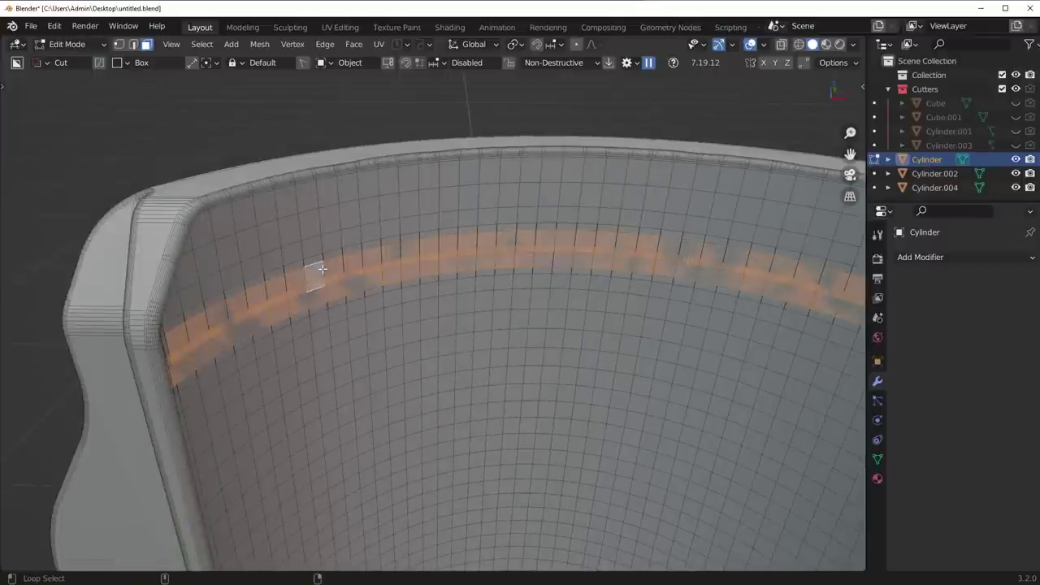
alt+shift+click(328, 306)
key(x)
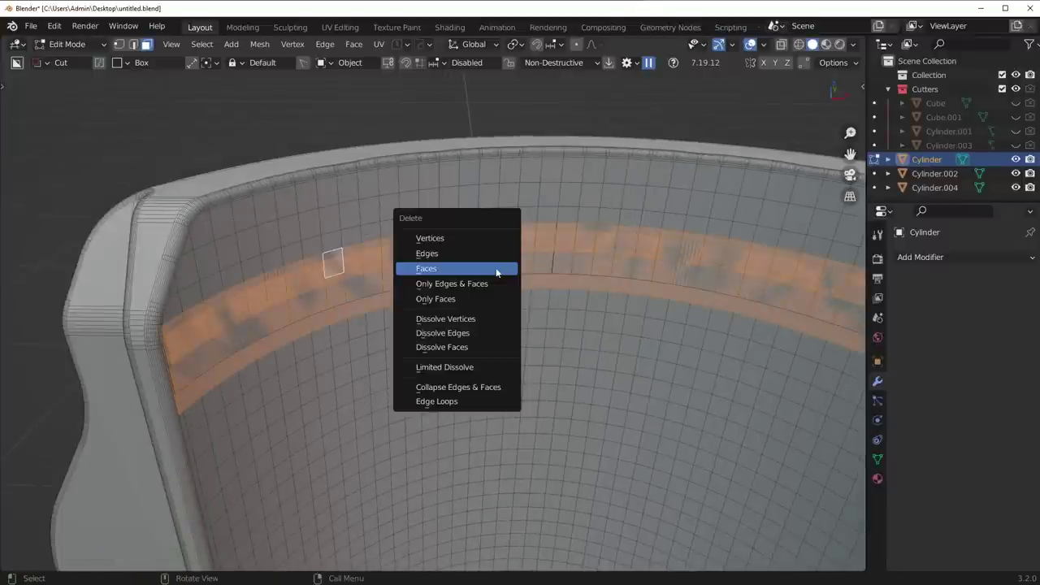
click(494, 269)
middle_drag(494, 269, 437, 323)
scroll(576, 299, up, 4)
scroll(436, 322, up, 7)
scroll(410, 318, down, 4)
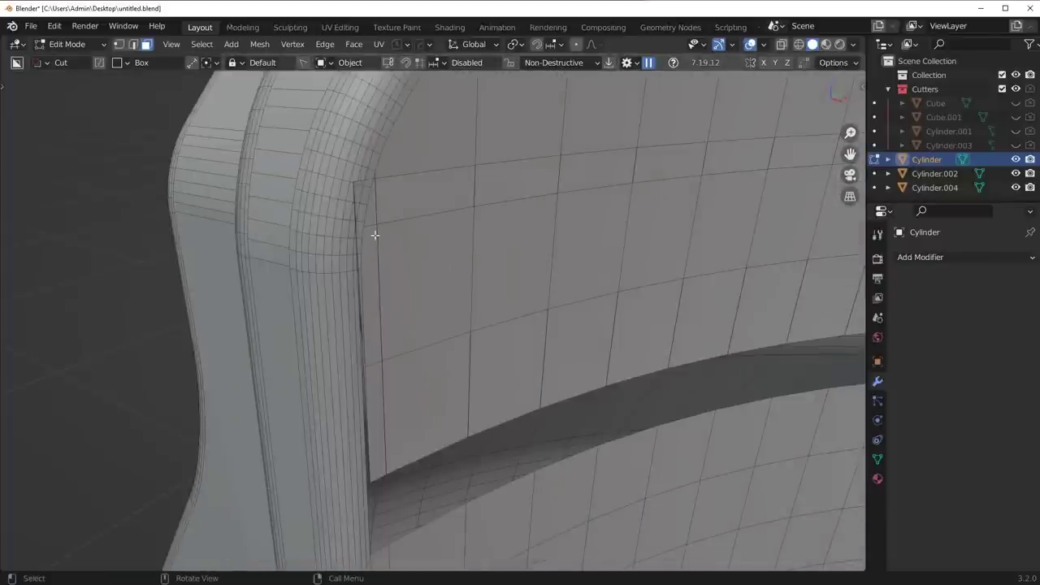
Undo the inner wall's face deletion and retry it, removing the overlapping upper band of faces.
key(ctrl+z)
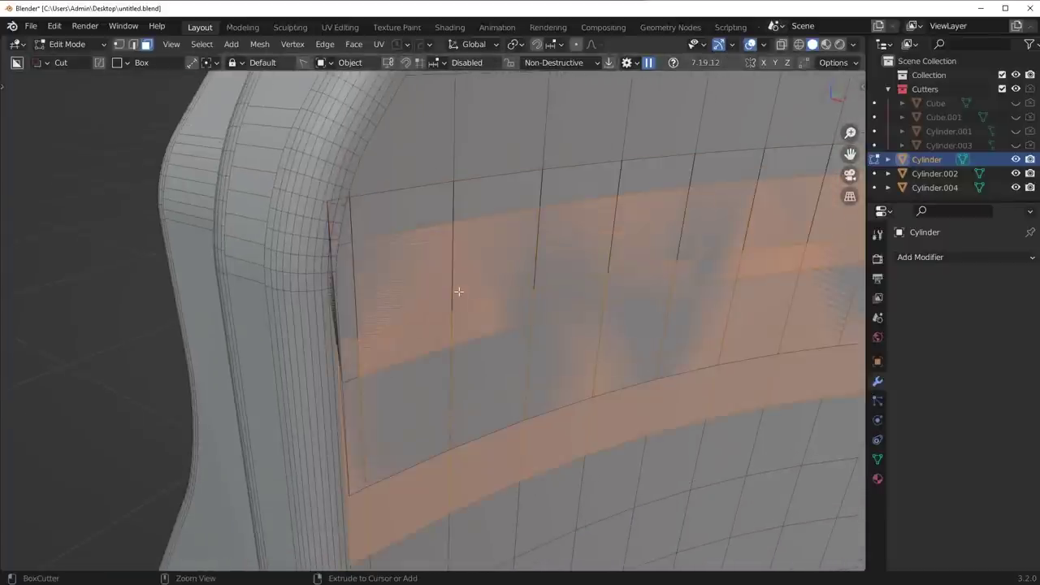
key(x)
click(459, 273)
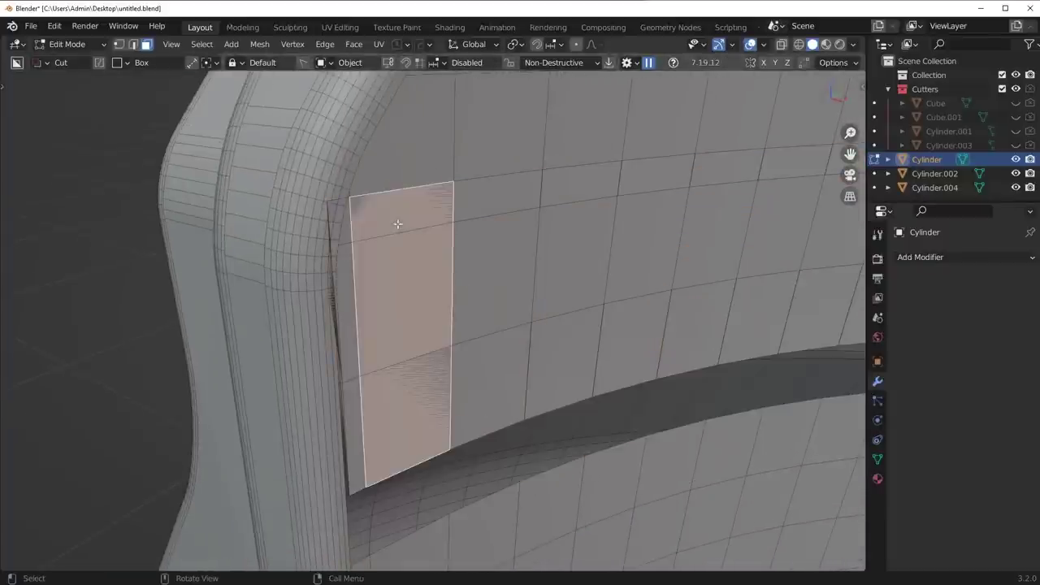
key(ctrl+z)
key(x)
click(467, 378)
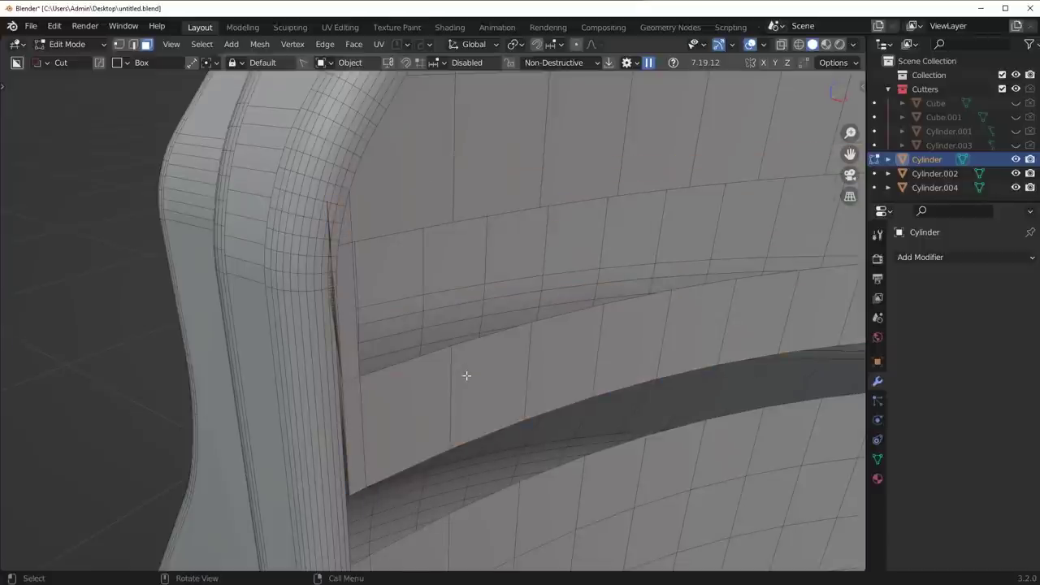
Delete the narrow leftover faces at the end of the inner wall's opening beside the slot edge.
shift+click(345, 321)
shift+click(350, 242)
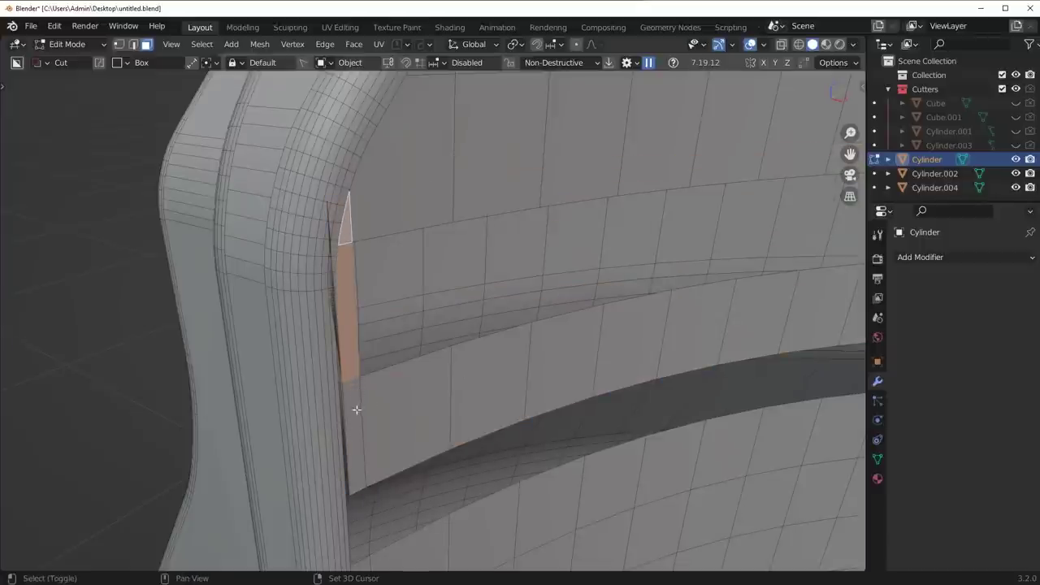
key(x)
click(425, 345)
middle_drag(425, 344, 399, 341)
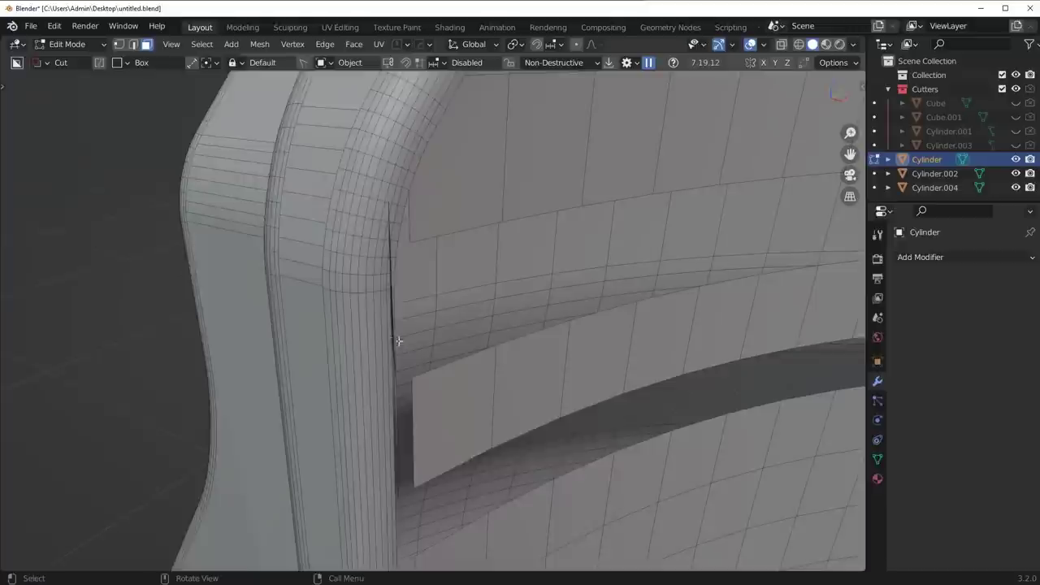
Run MACHIN3 Clean Up on all of the shell's vertices, with non-manifold selection enabled.
scroll(398, 342, up, 4)
key(1)
key(a)
key(3)
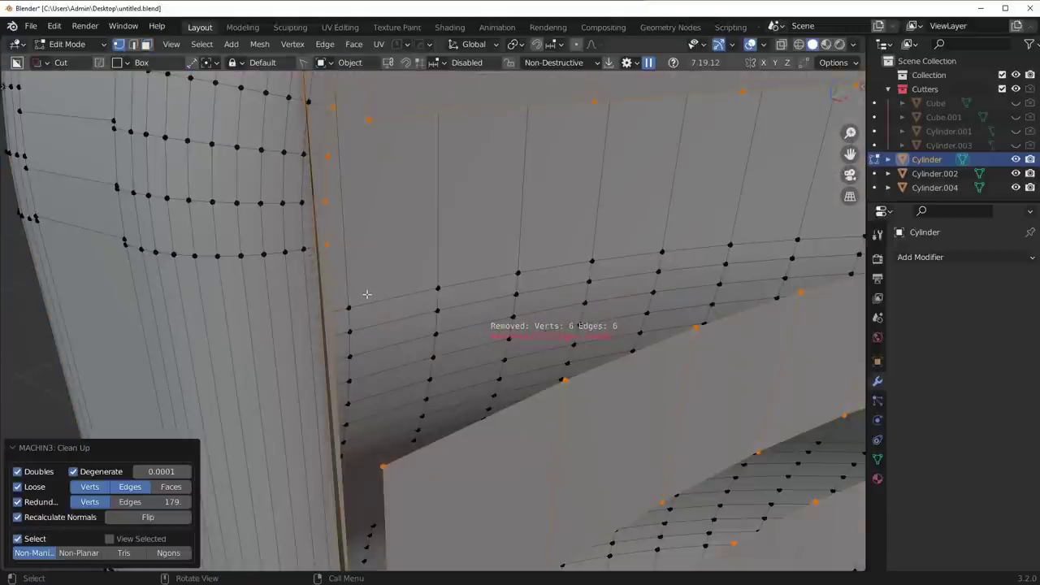
Delete the non-manifold geometry selected inside the neck and mirror the shell's cleaned mesh to its other side.
scroll(368, 295, down, 5)
middle_drag(575, 274, 528, 256)
key(x)
click(543, 240)
mouse_move(580, 353)
middle_down()
mouse_move(826, 380)
mouse_move(569, 348)
middle_up()
key(alt+x)
middle_drag(634, 349, 499, 376)
scroll(568, 417, up, 3)
key(2)
middle_drag(348, 239, 434, 226)
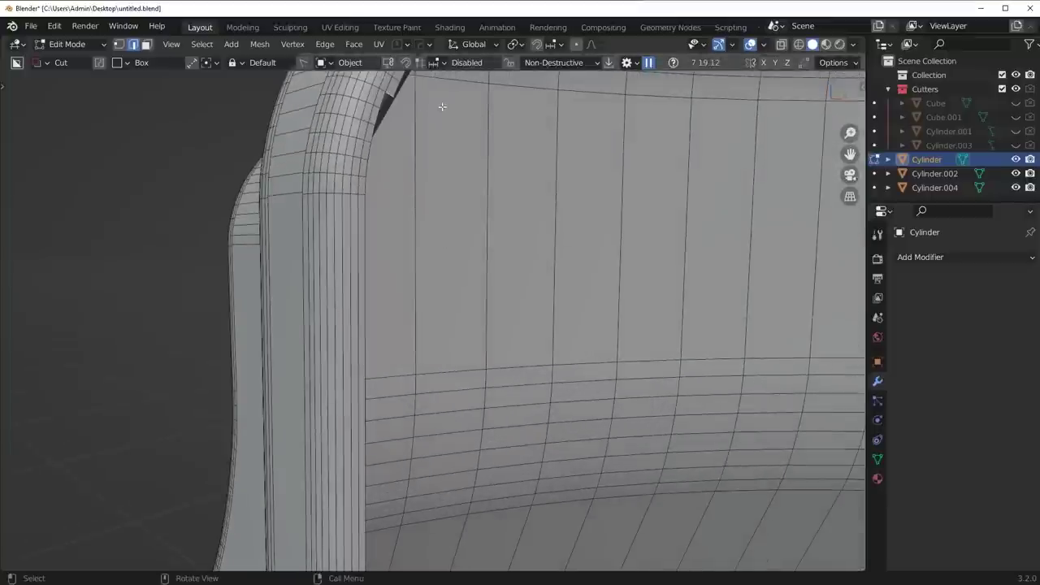
Fill the small gap beside the rounded upper corner with MACHIN3 Smart Face, keeping Merge to closeby Vert enabled.
key(Tab)
click(332, 109)
click(389, 97)
key(4)
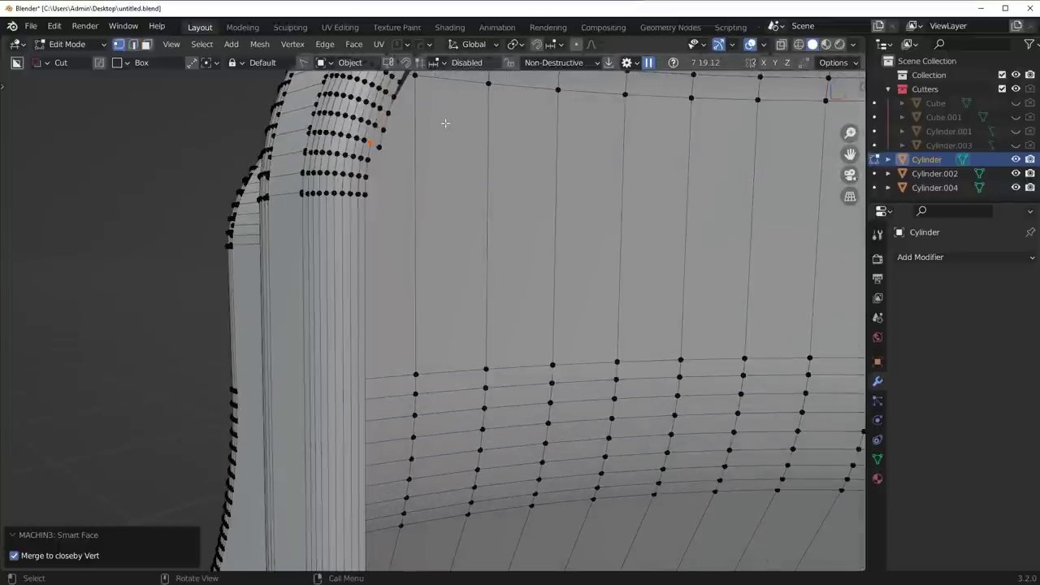
Check the inner wall around the opening and mirror the corner repair onto the shell's opposite end.
middle_drag(457, 244, 459, 423)
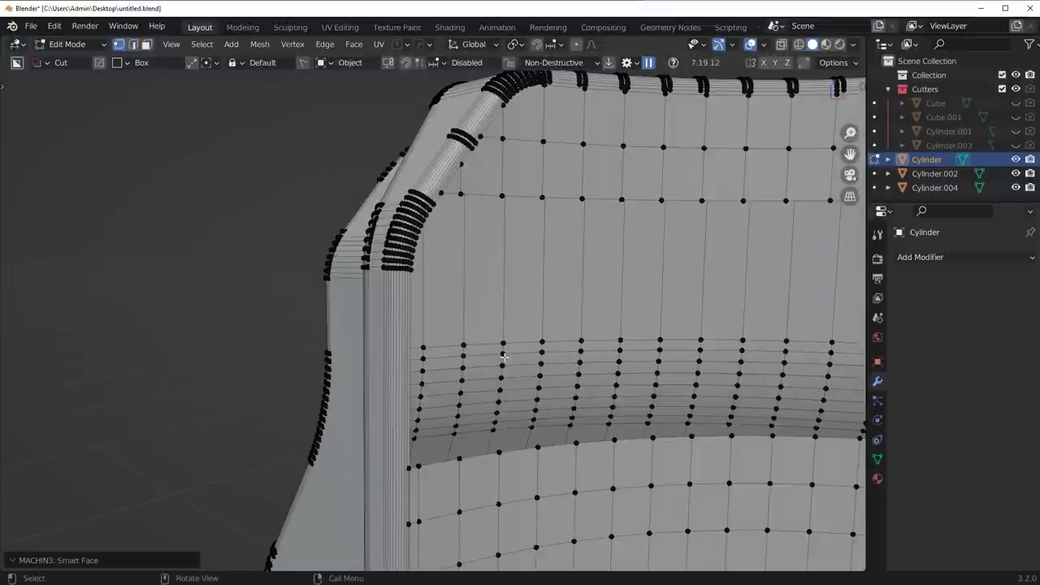
shift+middle_drag(489, 388, 479, 210)
middle_drag(492, 382, 471, 296)
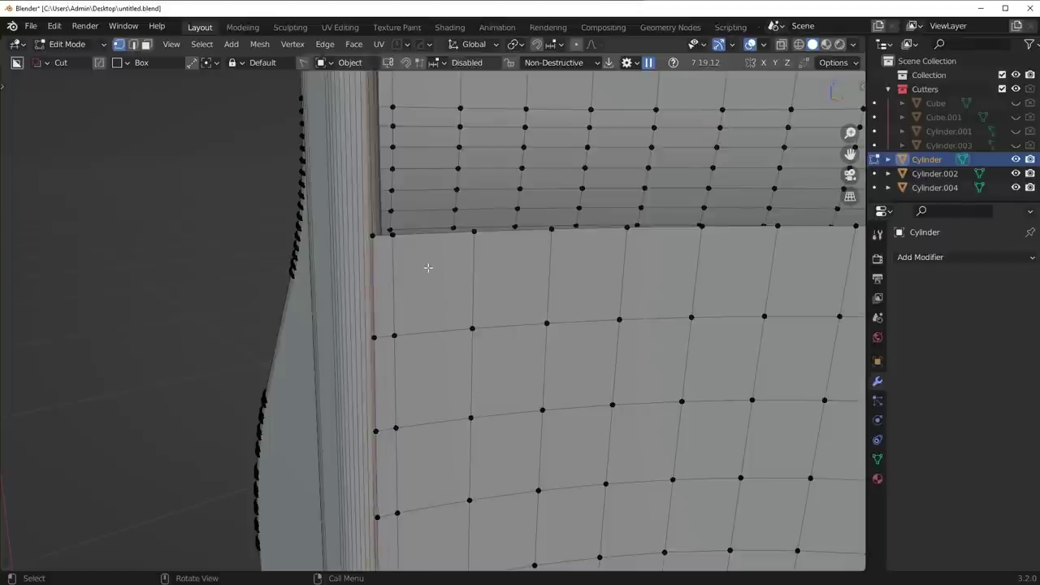
middle_drag(428, 268, 524, 299)
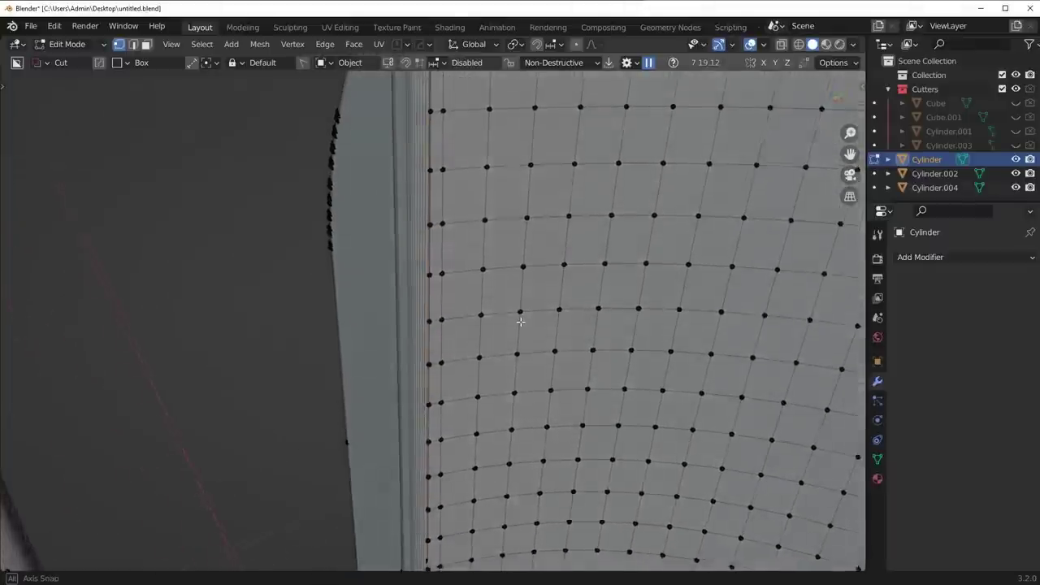
key(Tab)
middle_drag(508, 332, 418, 344)
key(Tab)
key(alt+x)
scroll(418, 344, up, 2)
key(1)
middle_drag(366, 258, 371, 214)
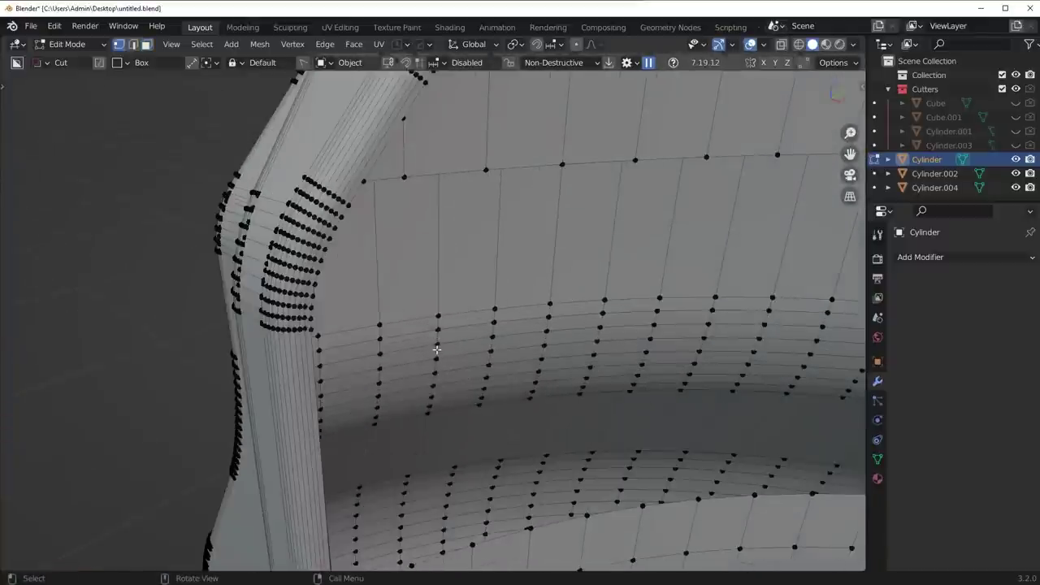
key(2)
key(1)
scroll(420, 255, down, 3)
key(Tab)
Select the open edge loops above and below the inner wall's opening and connect them with Bridge Edge Loops.
click(459, 432)
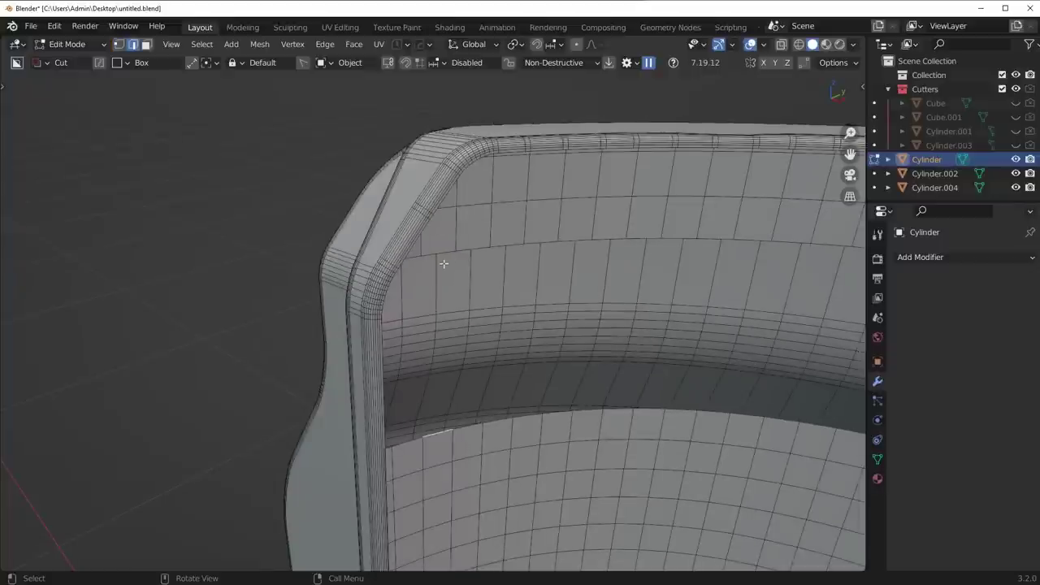
alt+click(450, 430)
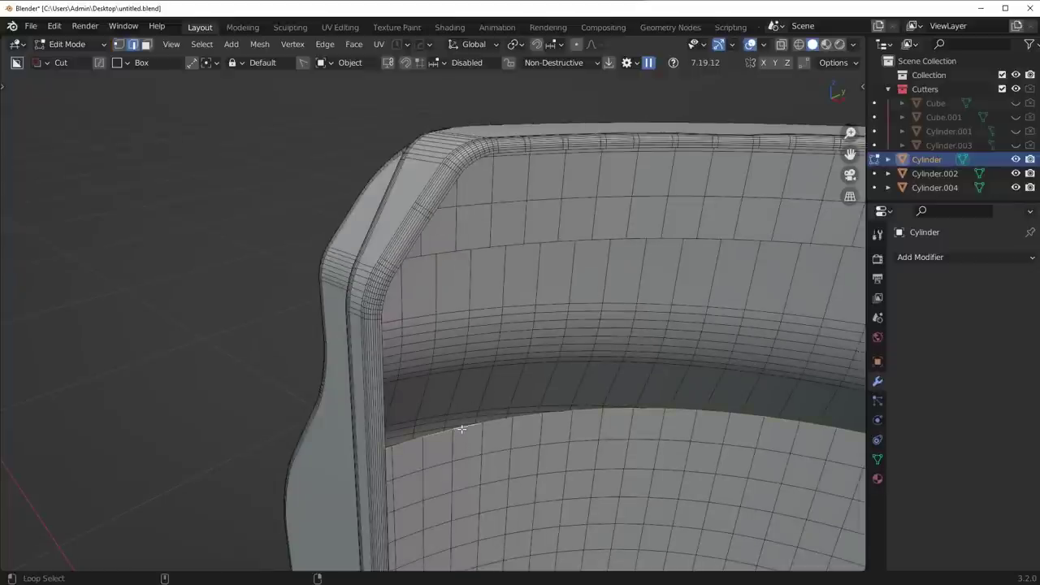
alt+shift+click(466, 247)
click(460, 250)
middle_drag(460, 251, 618, 268)
shift+middle_drag(618, 268, 255, 265)
shift+middle_drag(654, 293, 464, 292)
ctrl+click(743, 235)
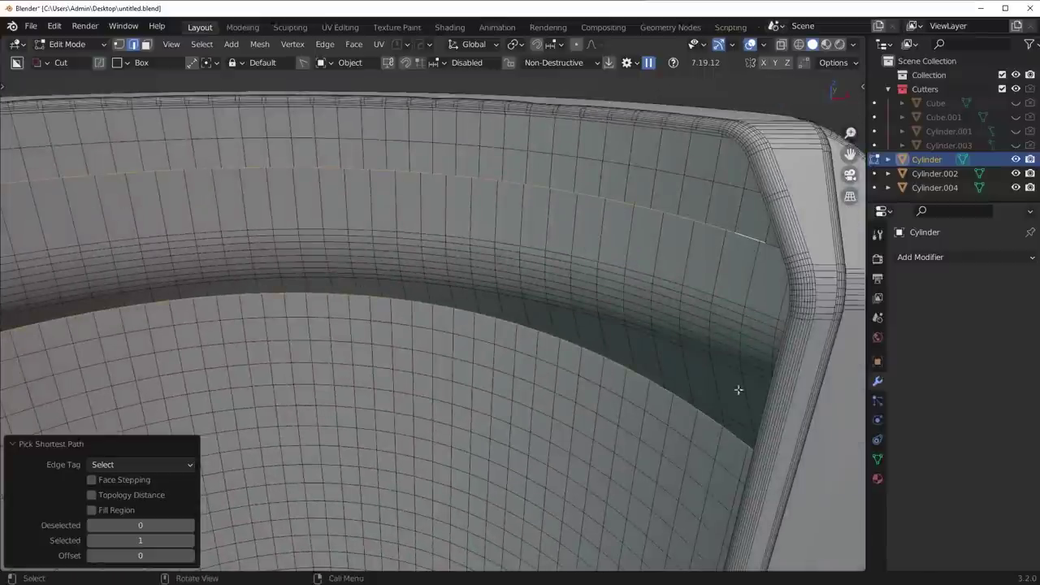
middle_drag(739, 390, 817, 423)
shift+click(737, 367)
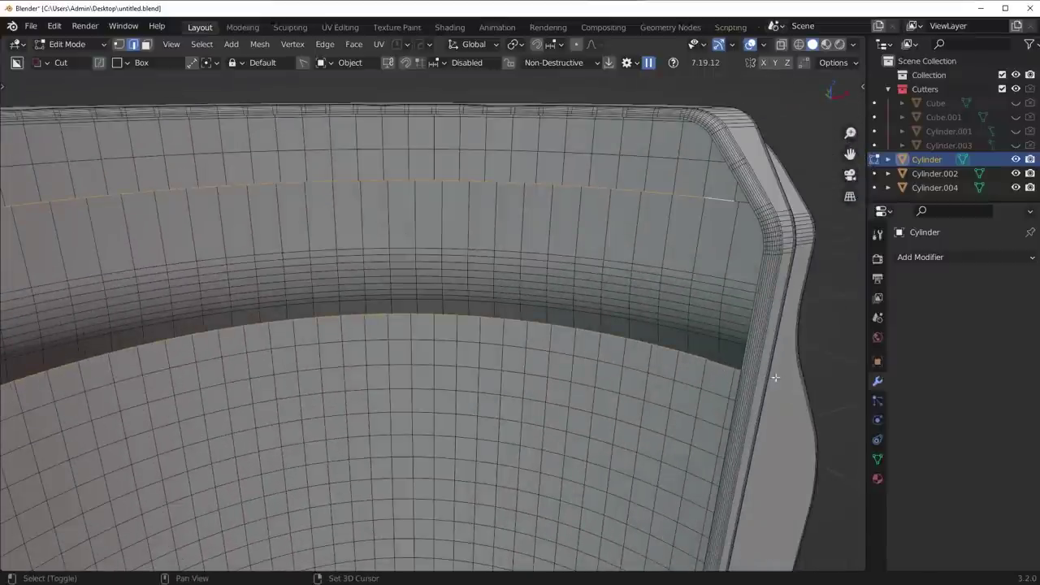
middle_drag(776, 377, 301, 435)
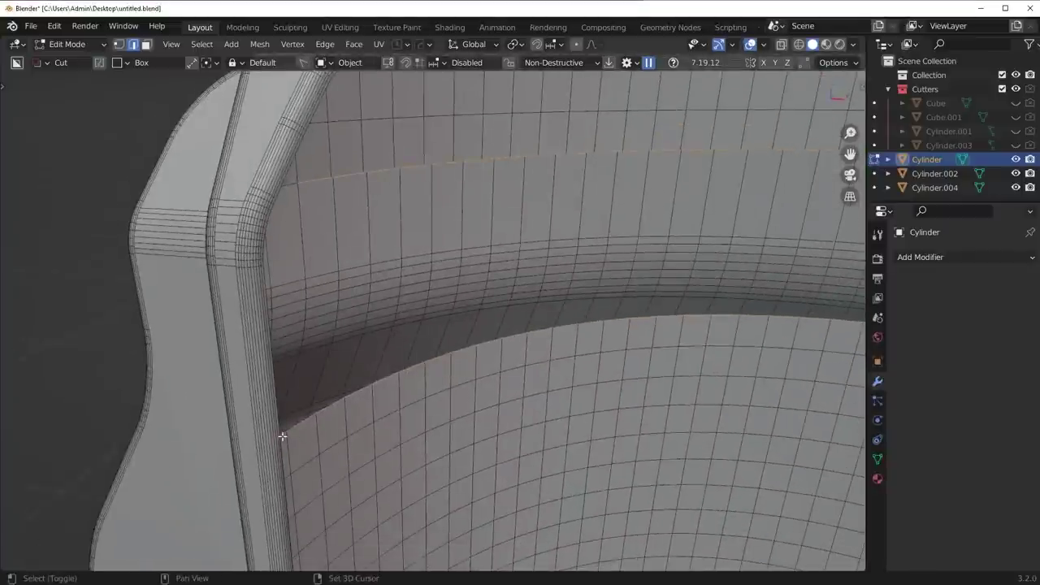
key(ctrl+e)
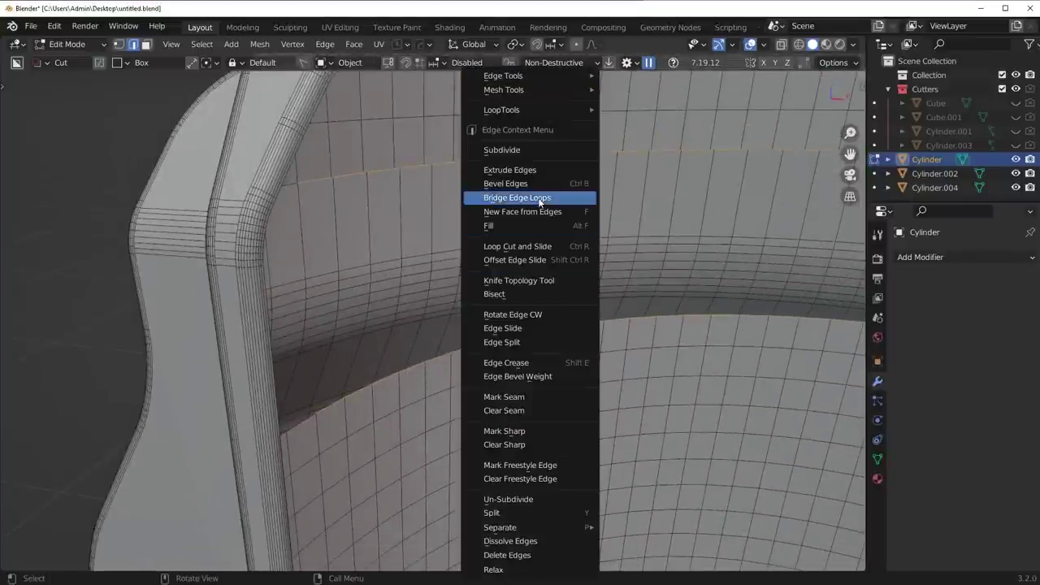
click(540, 200)
middle_drag(536, 319, 509, 346)
Fill the remaining gap at the end of the bridged band, excluding the lower side-edge vertices from its boundary selection.
key(1)
scroll(496, 367, up, 2)
alt+click(517, 365)
scroll(528, 366, down, 2)
scroll(490, 382, down, 4)
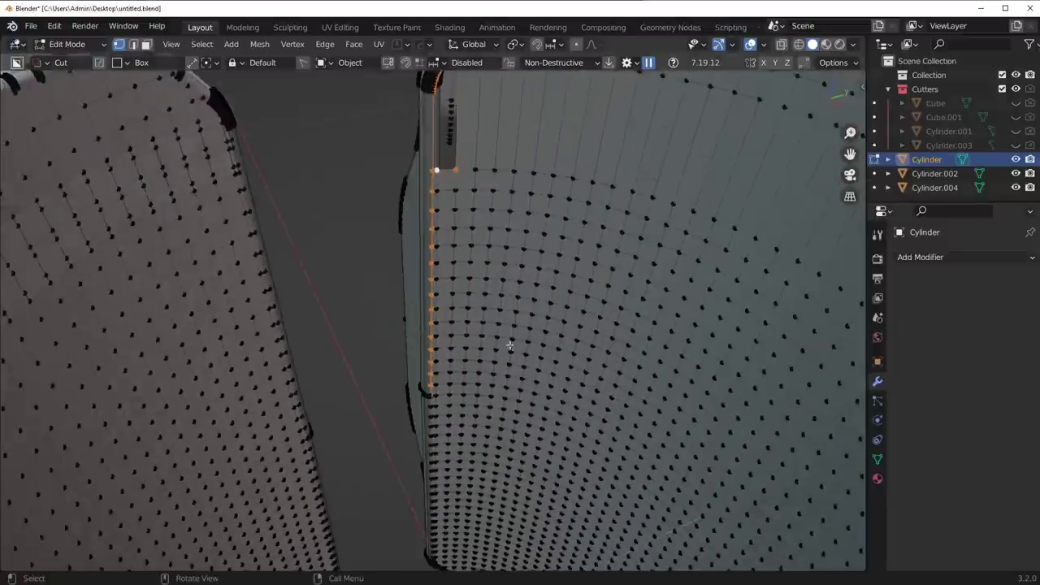
key(shift+z)
key(c)
middle_drag(431, 396, 431, 200)
key(Escape)
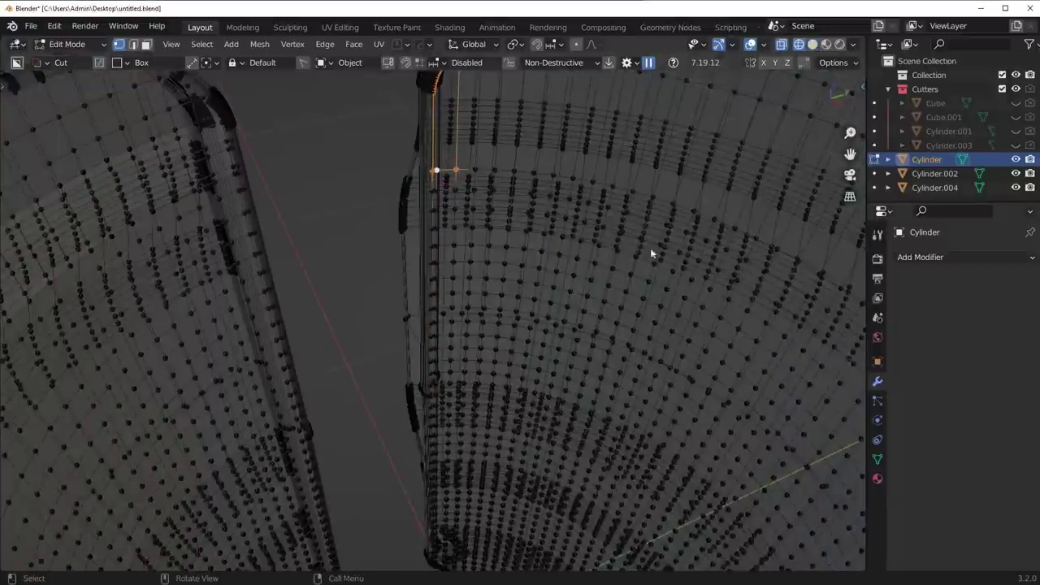
key(alt+z)
key(Tab)
middle_drag(513, 267, 515, 332)
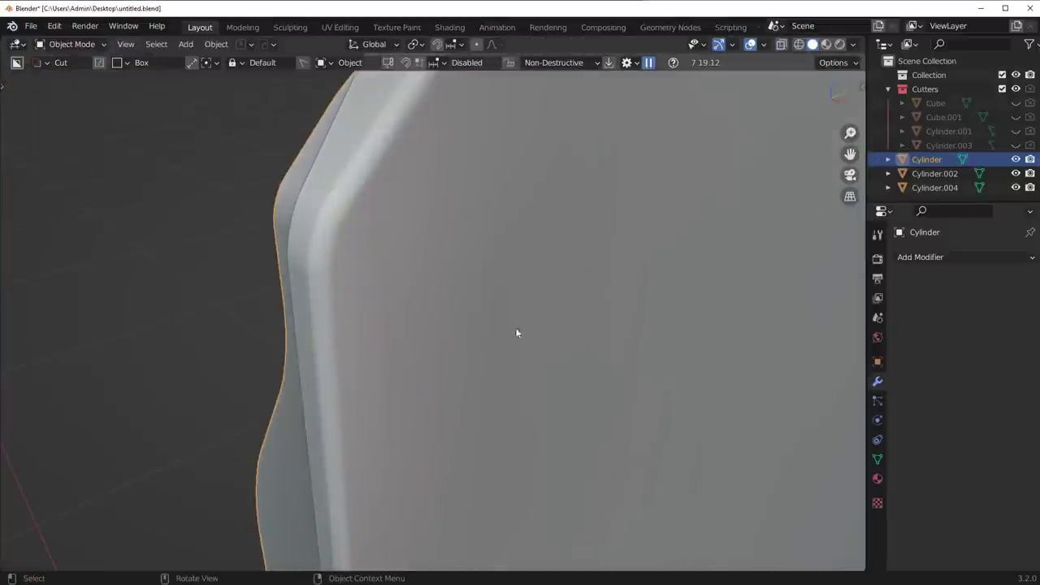
Add a horizontal loop cut across the bridged inner-wall band and slide it up level with the rounded corner's lower end.
key(ctrl+Tab)
click(299, 332)
key(alt+a)
middle_drag(414, 404, 428, 342)
key(ctrl+r)
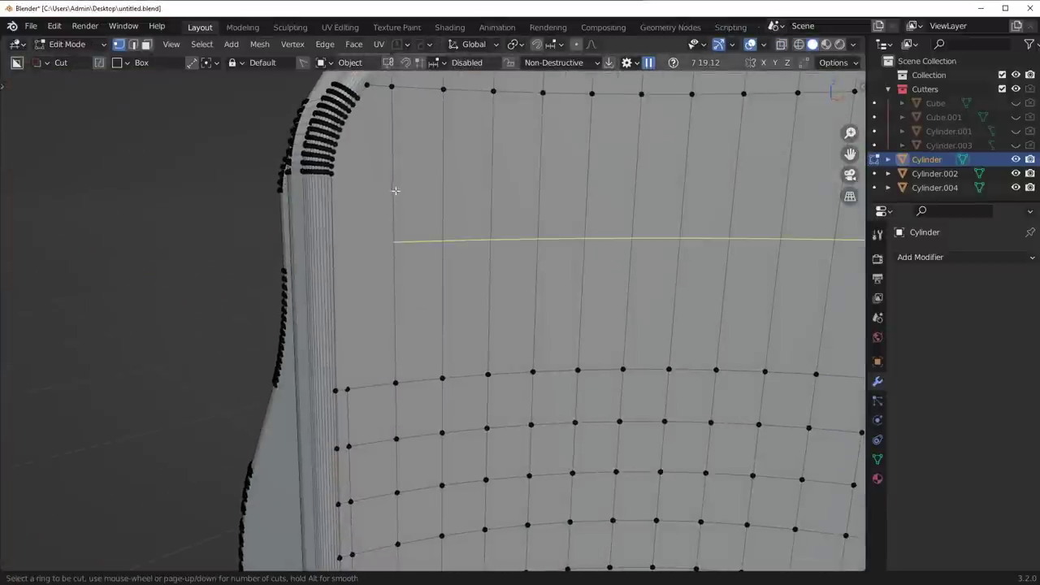
click(390, 202)
click(402, 139)
key(alt+a)
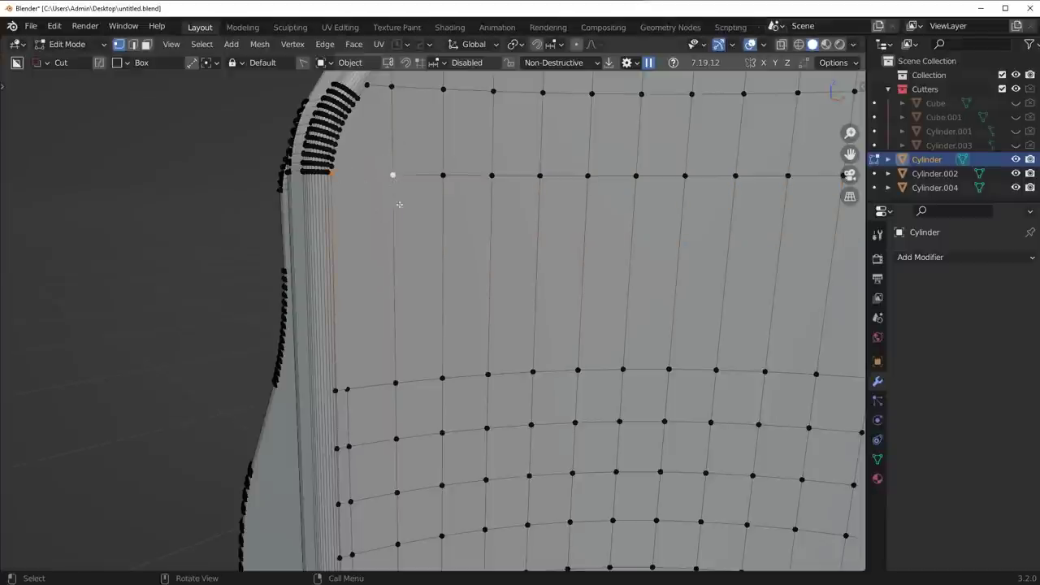
key(ctrl+r)
key(Escape)
Mirror the repaired inner-wall end onto the opposite end of the shell and return to Object Mode.
key(3)
scroll(549, 409, down, 4)
mouse_move(592, 426)
middle_down()
mouse_move(577, 439)
mouse_move(590, 442)
middle_up()
key(alt+x)
key(Tab)
middle_drag(732, 448, 497, 367)
Cut a horizontal rectangular slot through the shell's upper neck from the side view with BoxCutter and bevel its corners.
key(KP_3)
scroll(504, 333, up, 2)
key(ctrl+d)
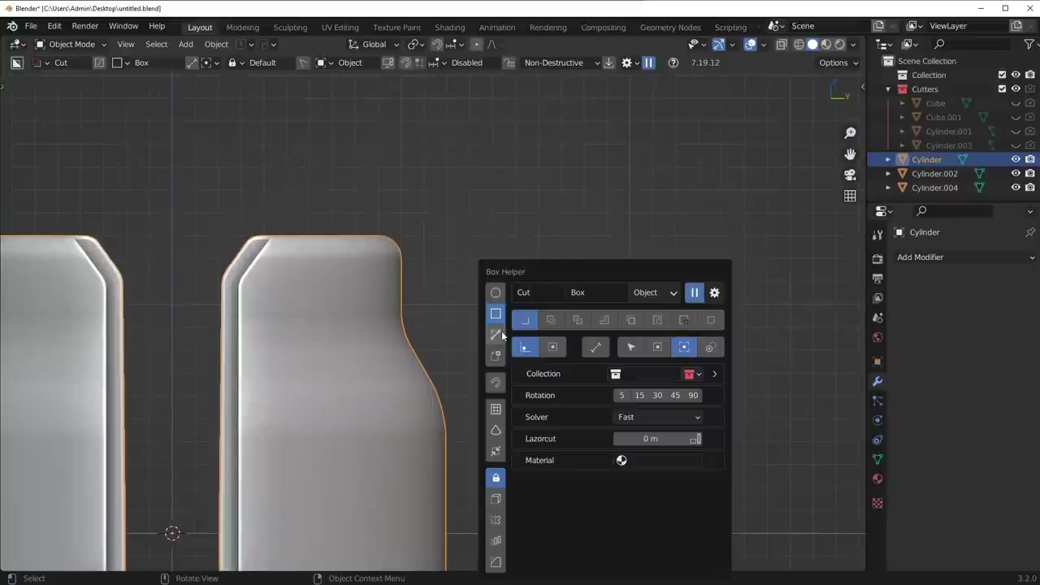
scroll(411, 288, up, 3)
drag(413, 297, 179, 232)
right_click(179, 233)
drag(404, 232, 174, 294)
mouse_move(174, 294)
middle_down()
mouse_move(139, 307)
mouse_move(274, 306)
mouse_move(488, 278)
middle_up()
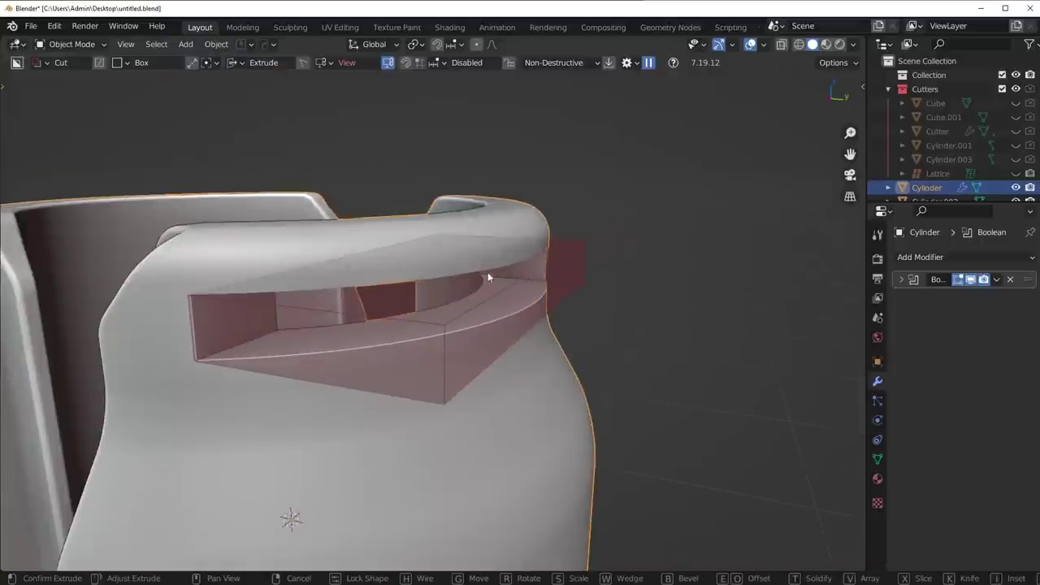
key(b)
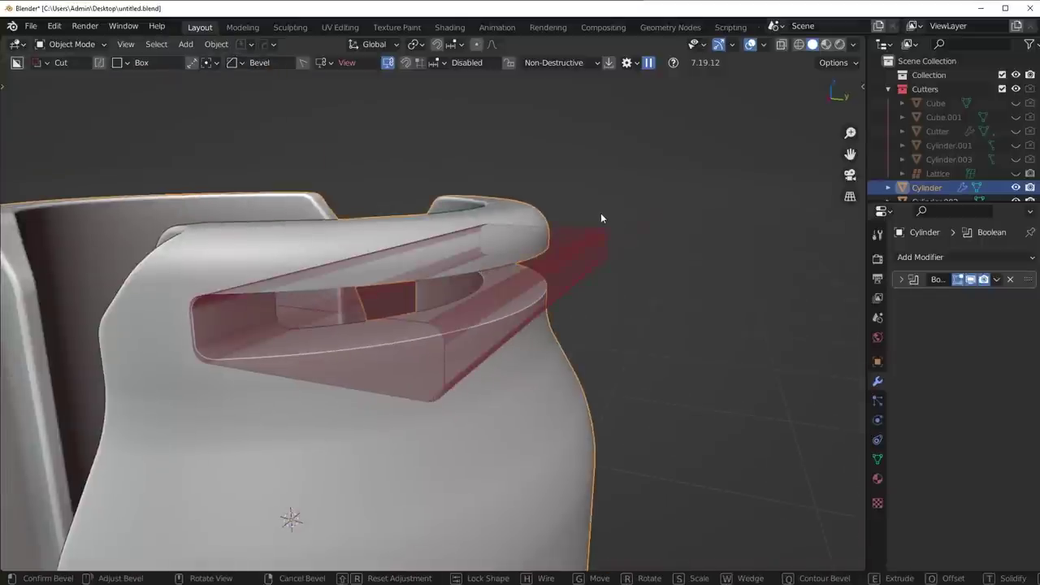
click(601, 216)
middle_drag(602, 216, 541, 306)
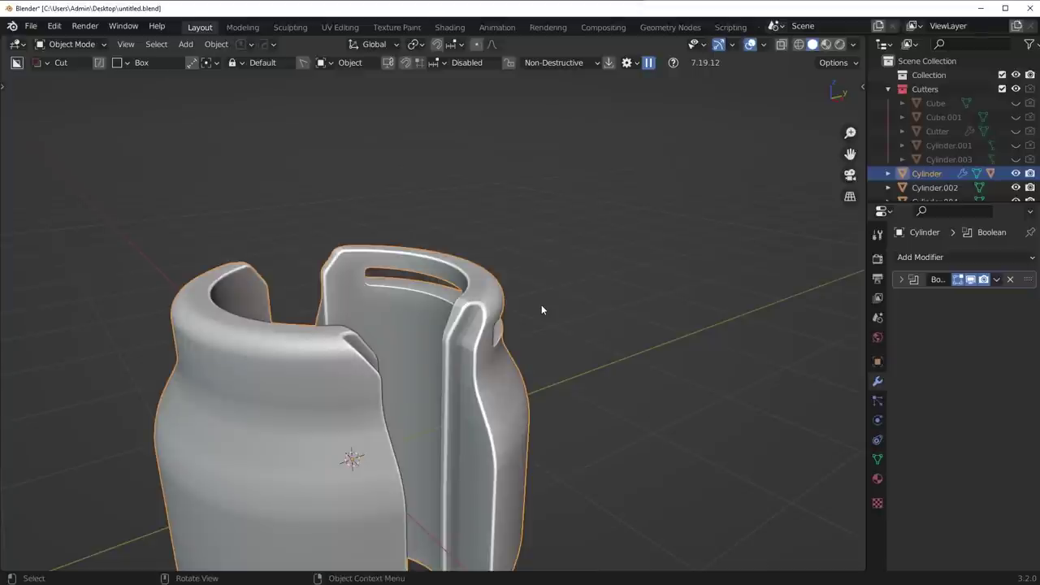
Bring up the slot's boolean cutter with HOps Ever Scroll and make it visible in the side view.
middle_drag(542, 305, 453, 317)
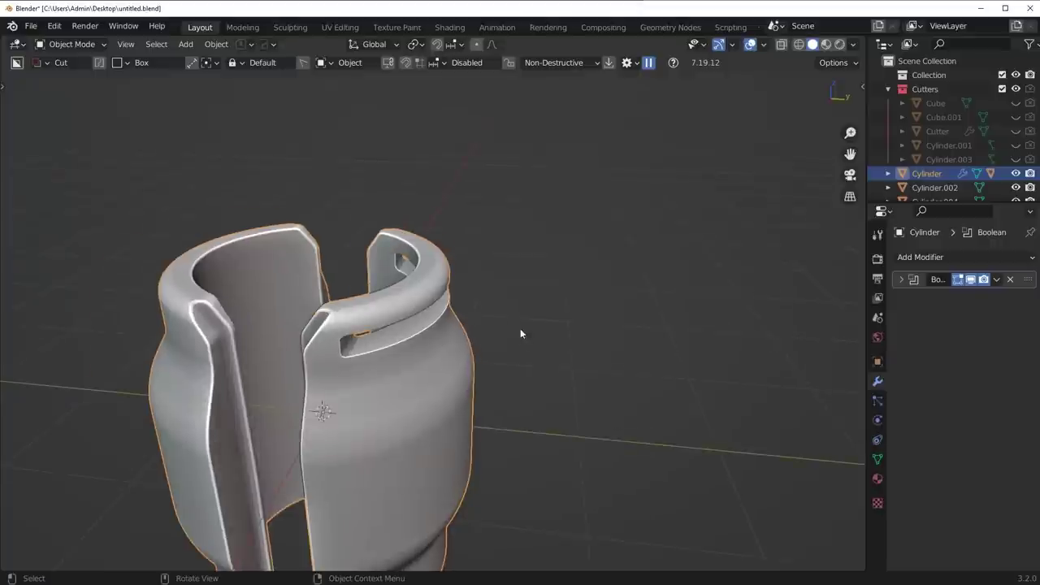
scroll(520, 328, up, 3)
middle_drag(520, 328, 591, 348)
key(q)
click(555, 326)
key(h)
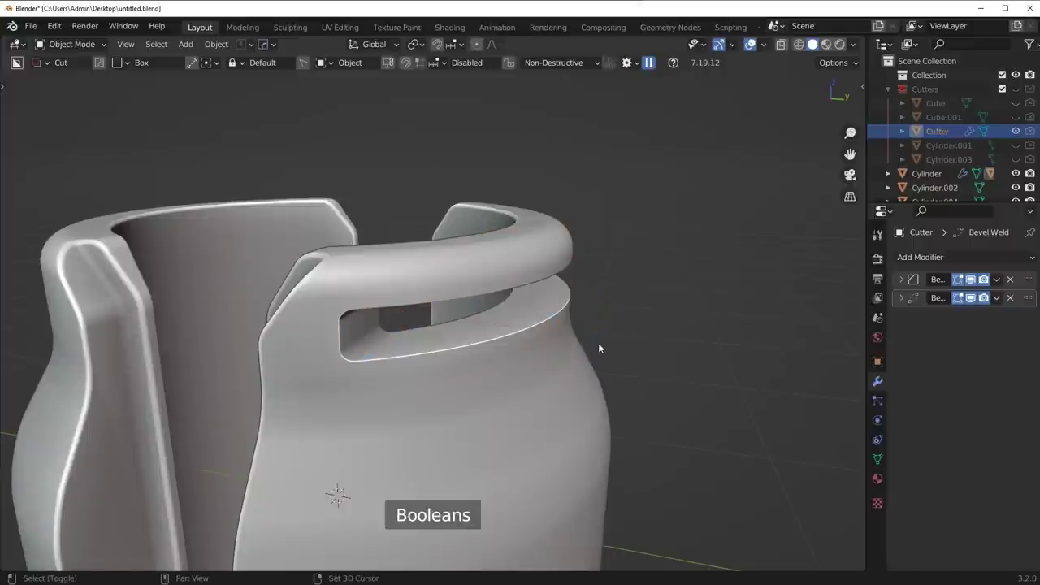
key(KP_1)
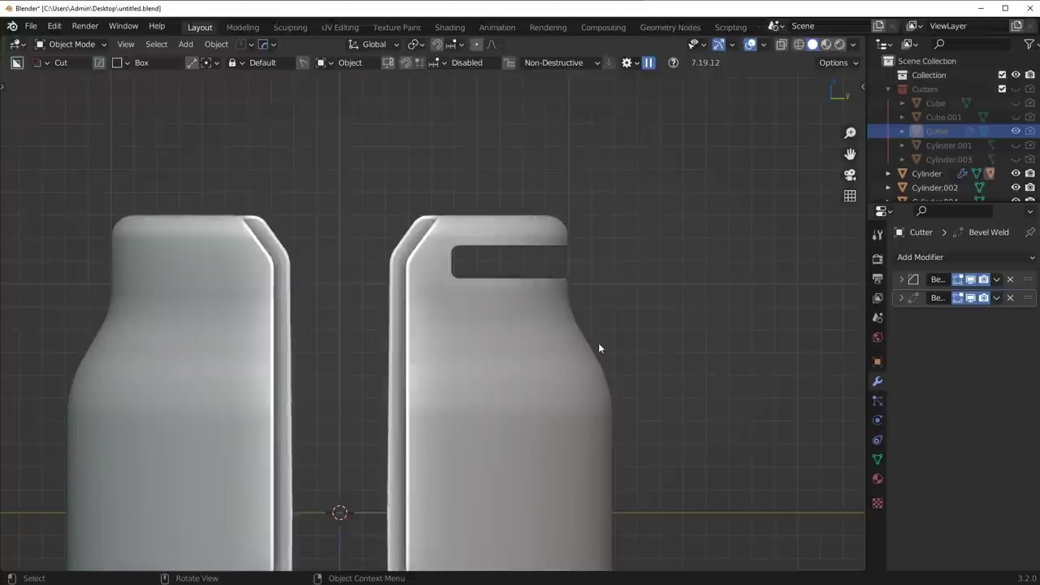
scroll(573, 339, down, 4)
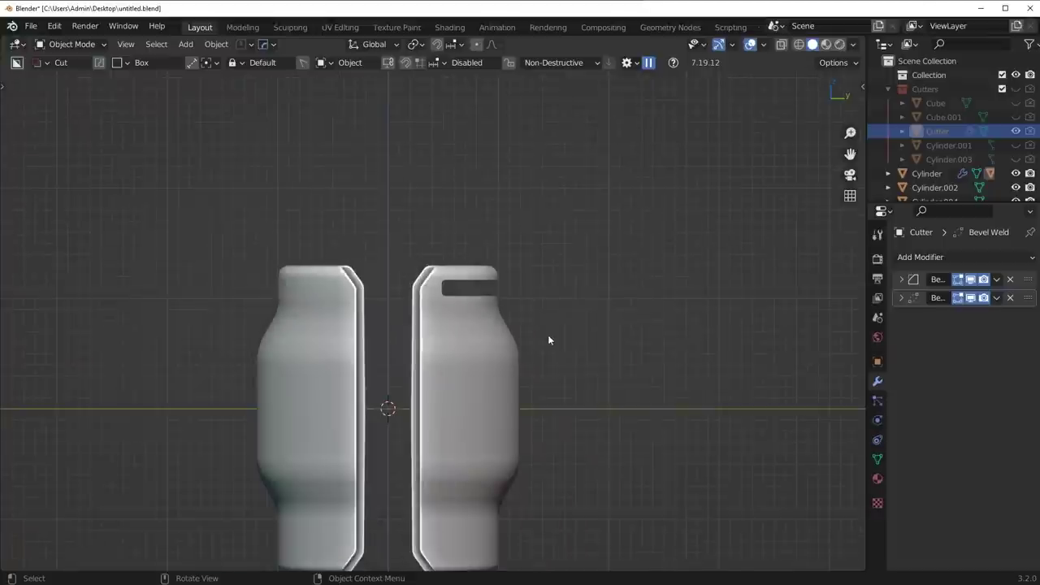
key(alt+h)
scroll(585, 319, up, 2)
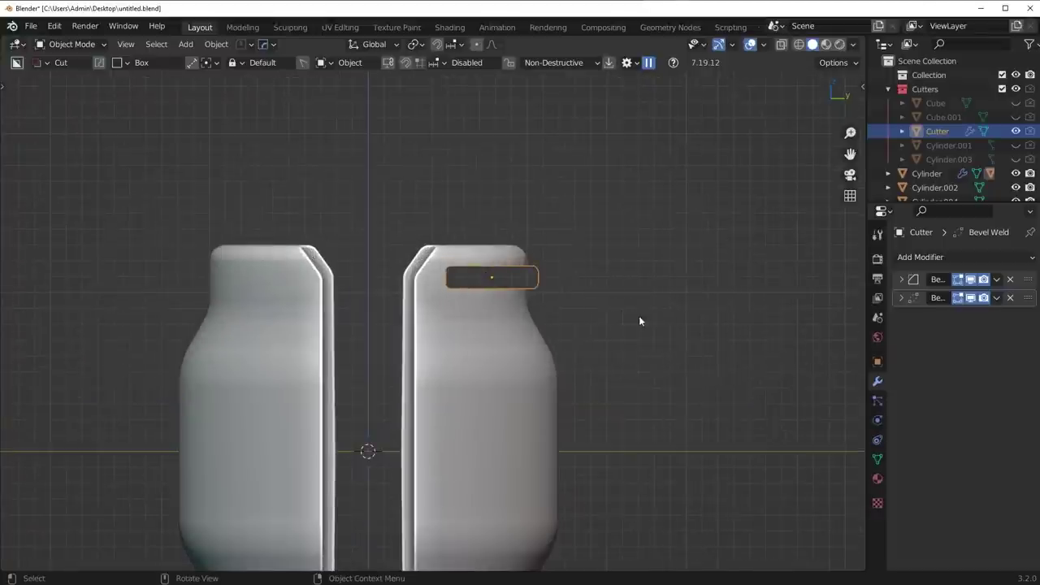
Lengthen the slot cutter along the X axis by a scale factor of 1.630.
key(s)
right_click(626, 316)
middle_drag(626, 316, 530, 357)
key(s)
key(x)
click(621, 351)
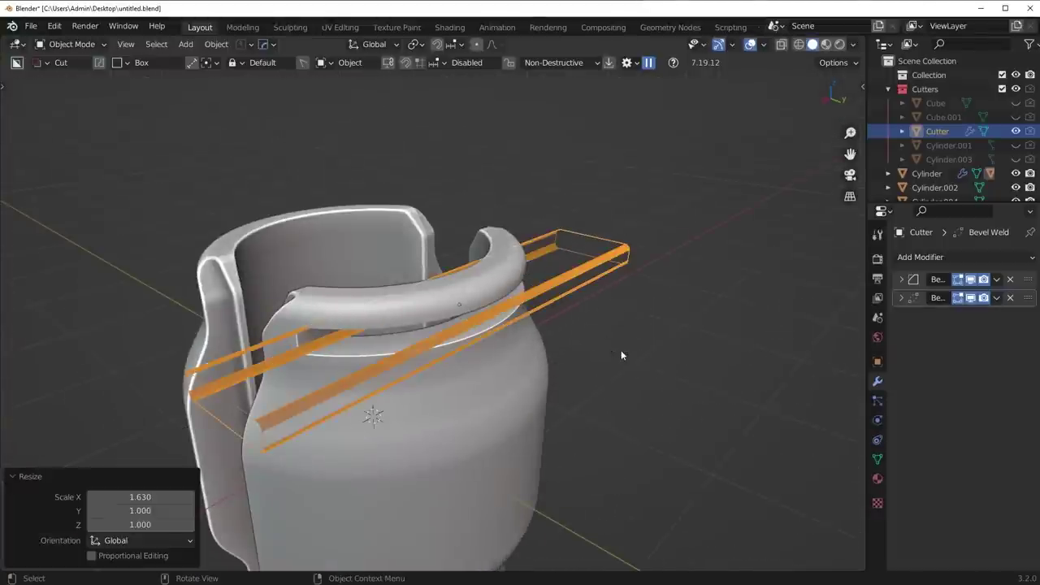
Scale the slot cutter uniformly to 0.816 and reposition it within the neck from the side view.
key(KP_3)
key(g)
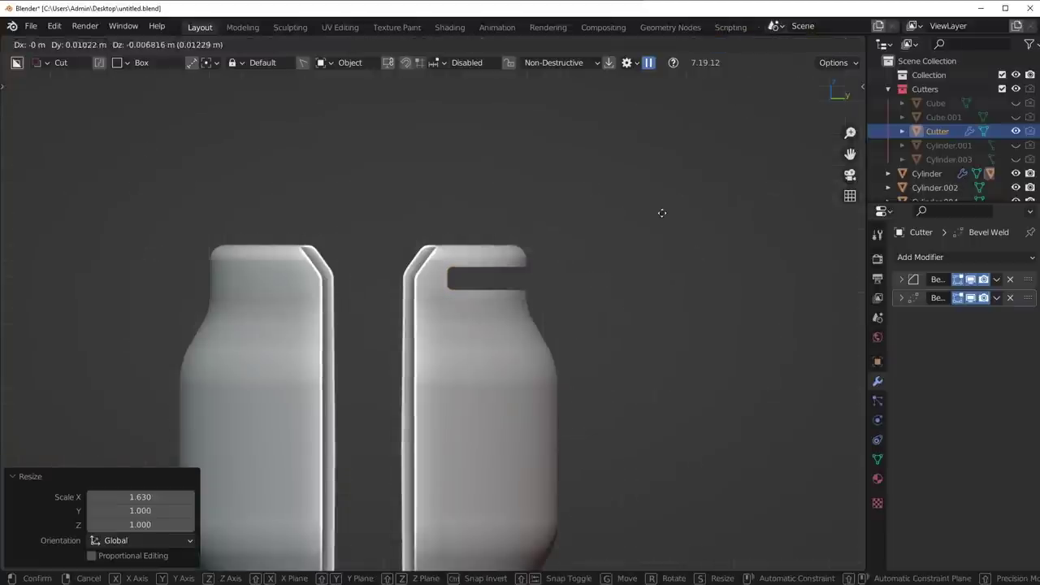
click(680, 239)
key(s)
click(682, 286)
key(g)
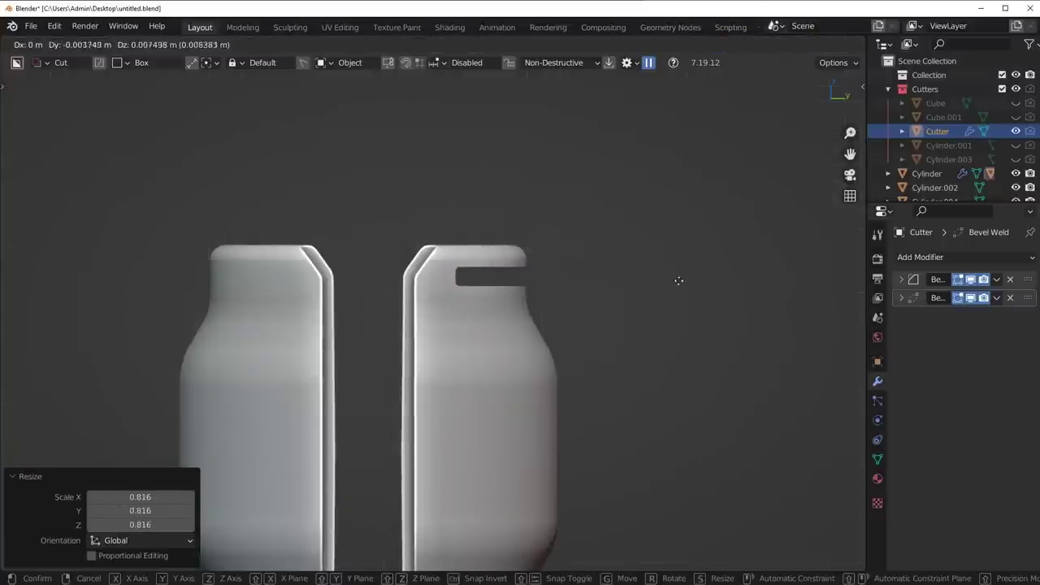
click(660, 278)
Try to mirror the slot cutter across its own X axis and undo the mirror.
middle_drag(660, 278, 657, 328)
key(alt+x)
click(588, 293)
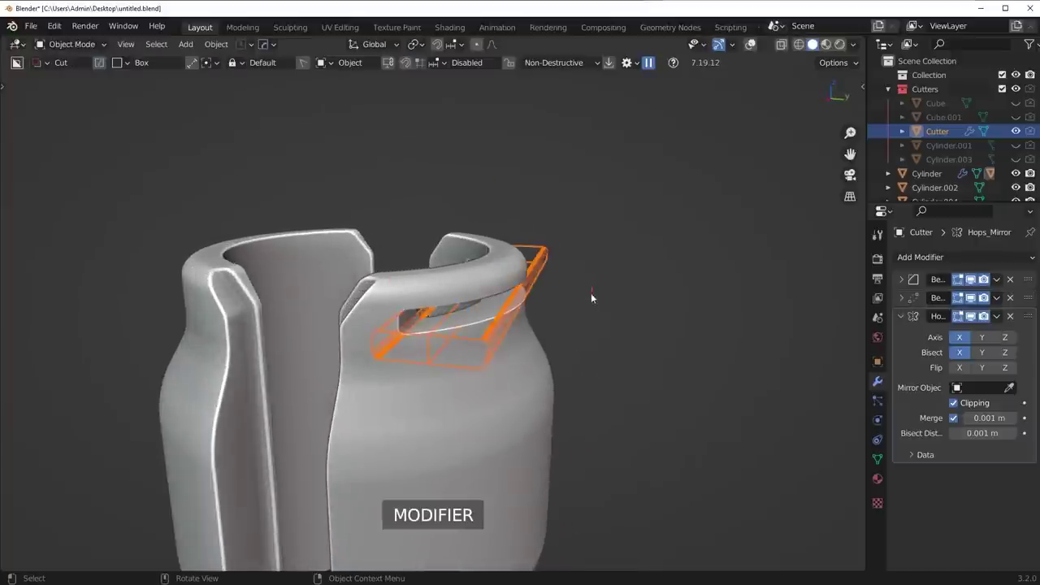
scroll(537, 327, down, 1)
key(ctrl+z)
Mirror the slot cutter across the Y axis around a new empty to cut the opposite shell half.
key(alt+x)
click(472, 430)
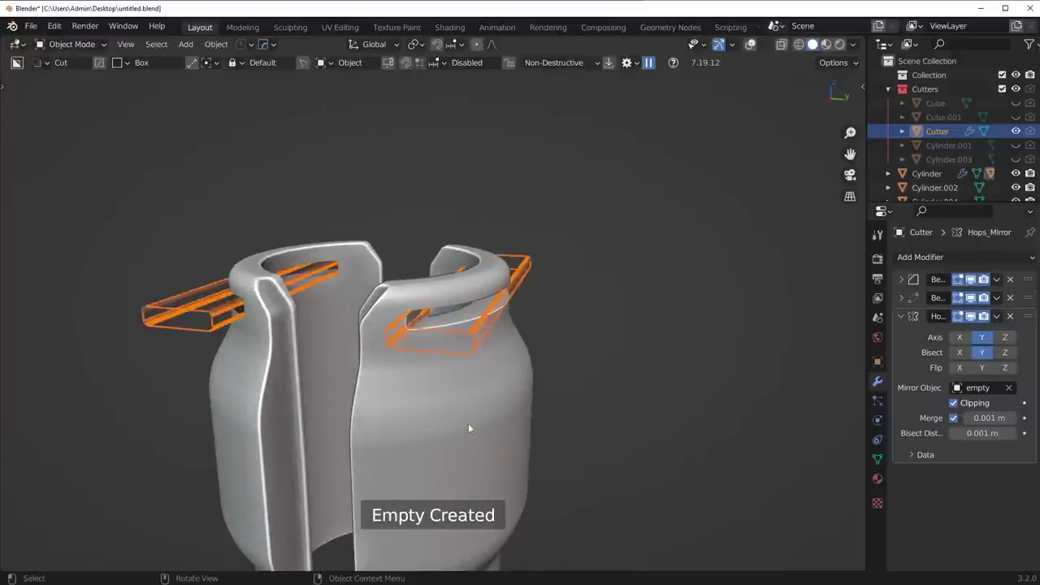
middle_drag(471, 430, 479, 410)
Select the shell and bring up its mirrored slot cutter with HOps Ever Scroll.
click(549, 404)
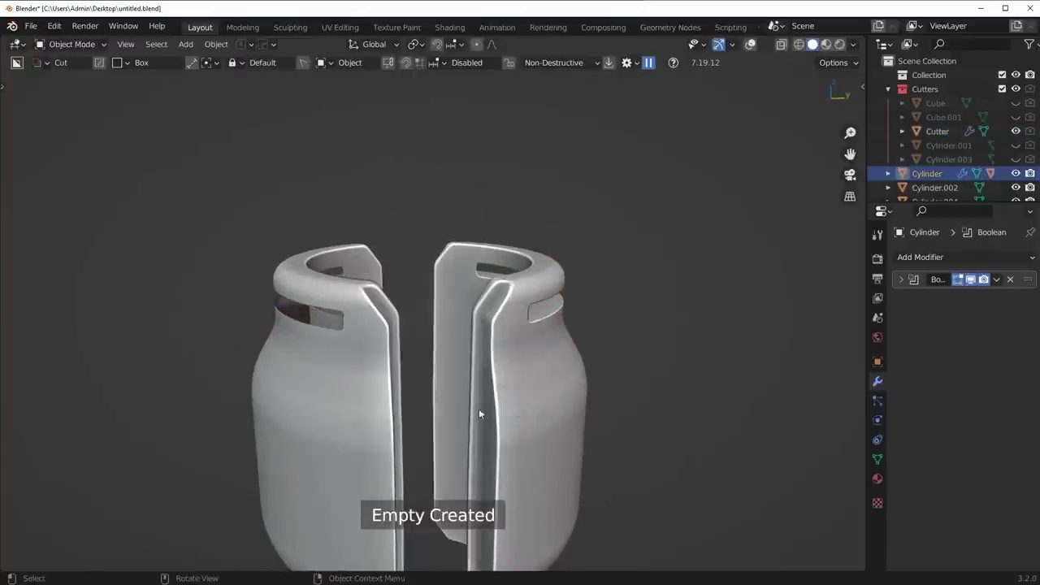
key(Tab)
key(alt+x)
middle_drag(534, 325, 492, 337)
key(q)
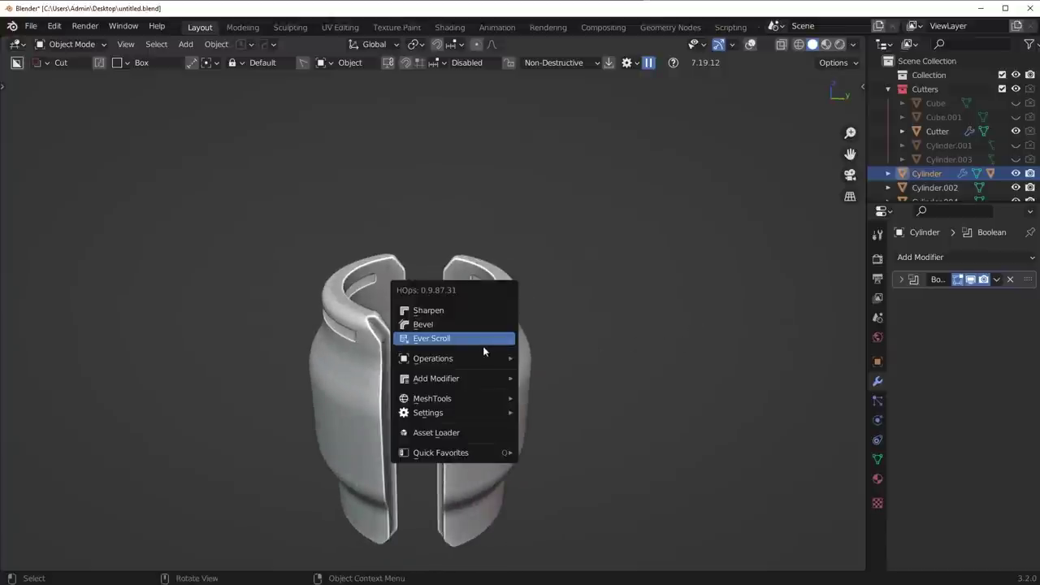
click(482, 348)
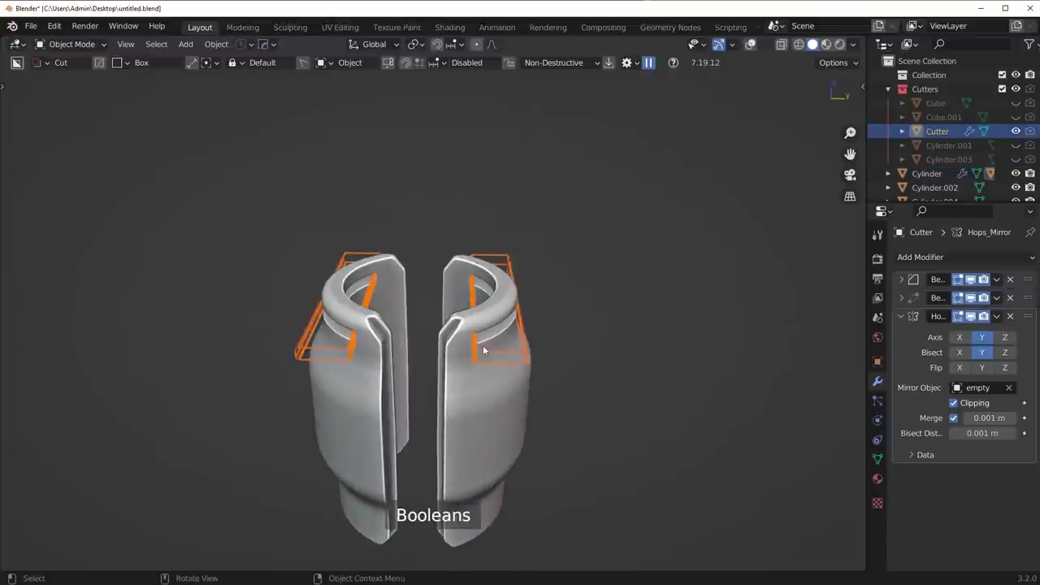
Move the slot cutter 0.07735 m along Y and scale it to 1.871 along Y to lengthen the neck slots.
key(g)
key(y)
click(587, 293)
middle_drag(585, 302, 595, 327)
key(g)
key(y)
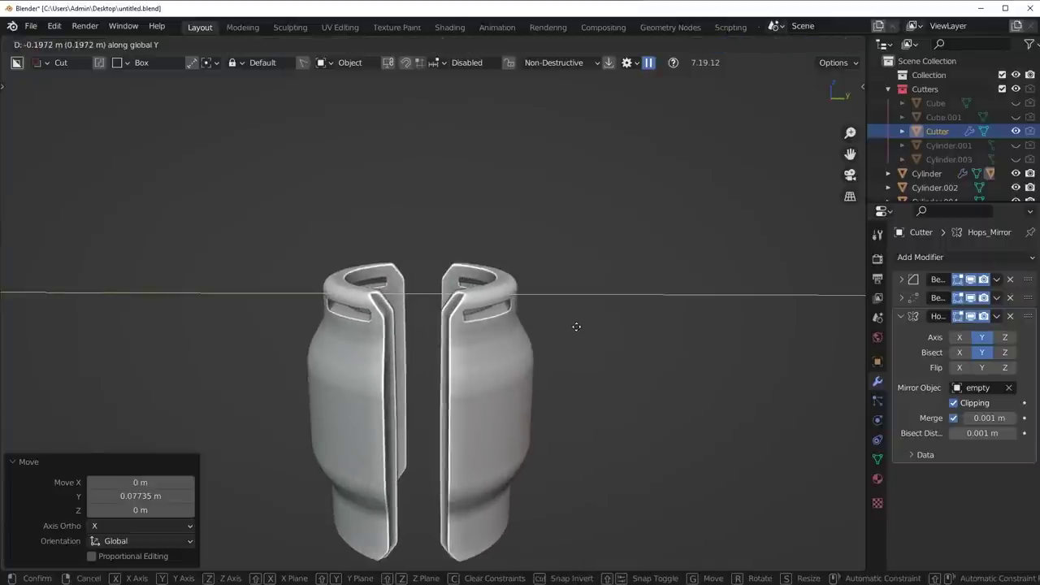
key(s)
key(y)
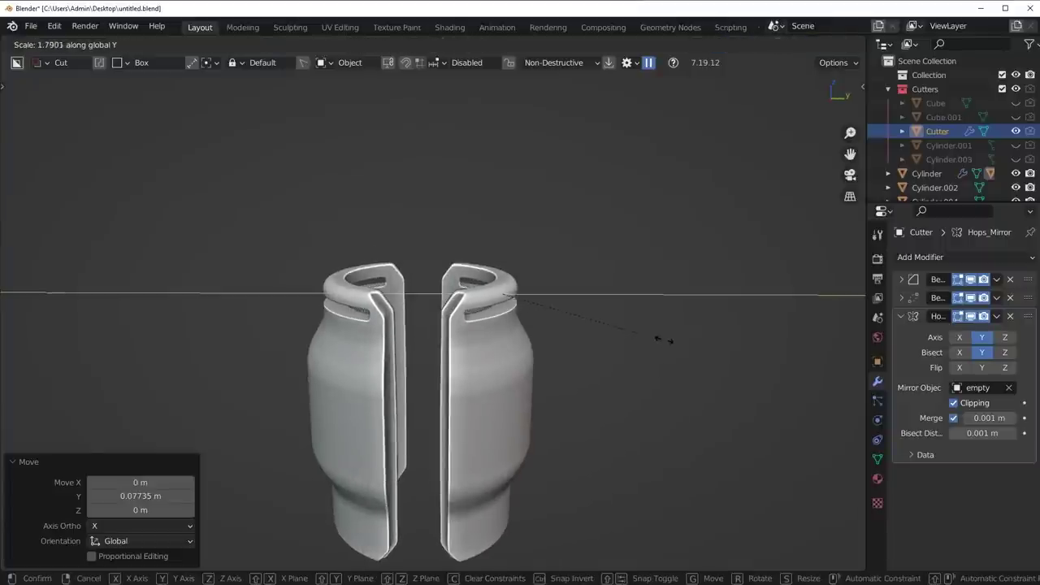
click(665, 340)
Shift the slot cutter 0.20254 m along Y so the slot ends lie farther from the shell's split edges.
middle_drag(499, 343, 515, 357)
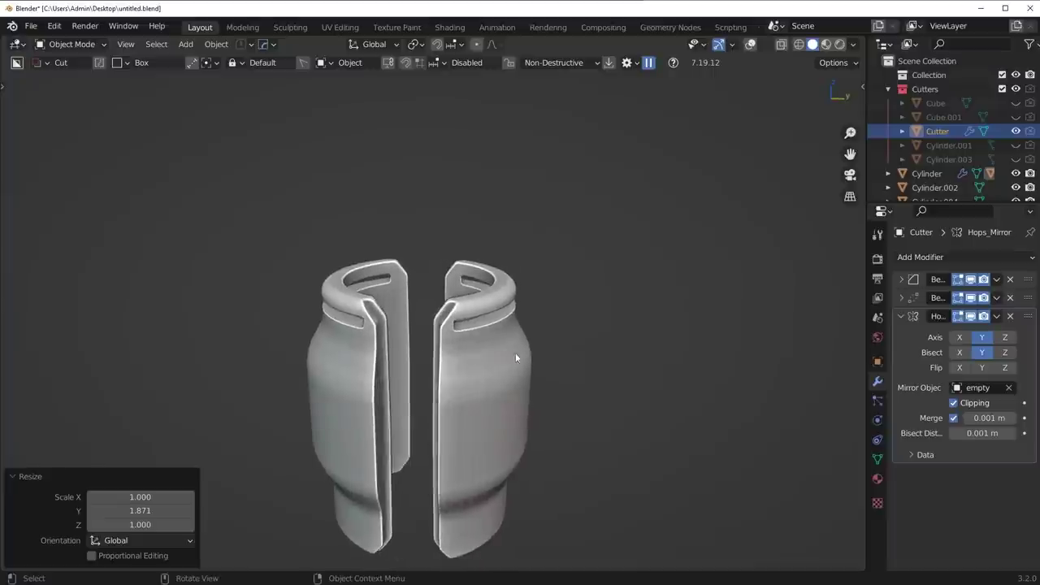
scroll(476, 340, up, 3)
scroll(541, 360, down, 4)
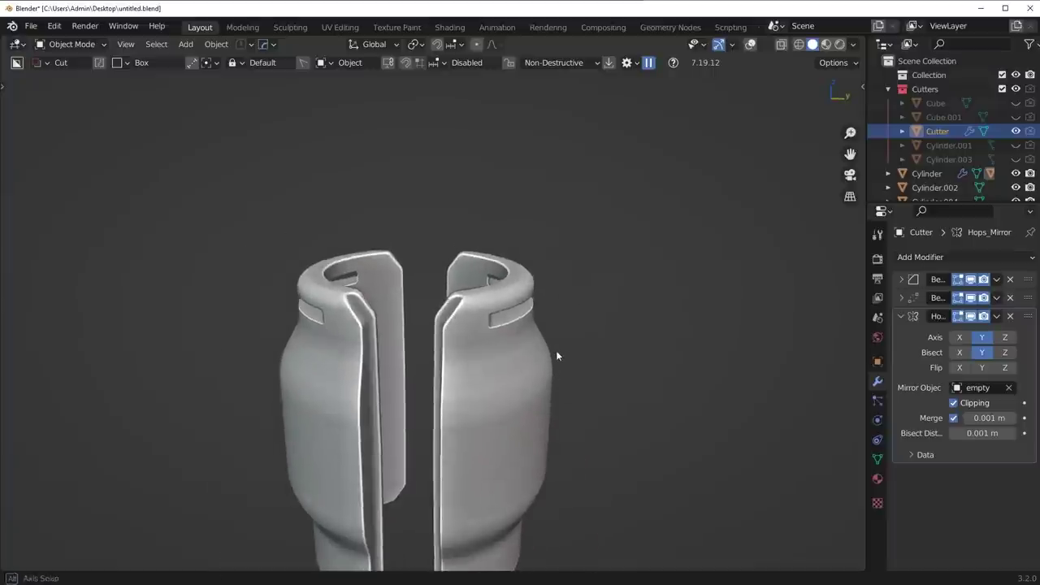
key(g)
key(x)
click(581, 342)
scroll(517, 355, down, 4)
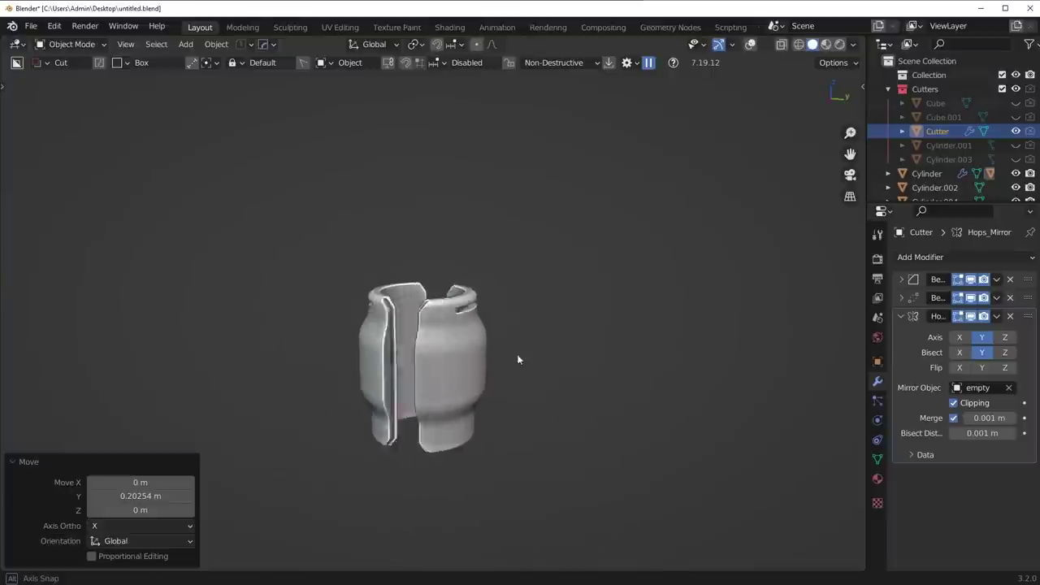
middle_drag(517, 355, 463, 368)
Scale the slot cutter to 1.217 along Z and lower it slightly below the neck's rolled rim.
scroll(467, 341, up, 8)
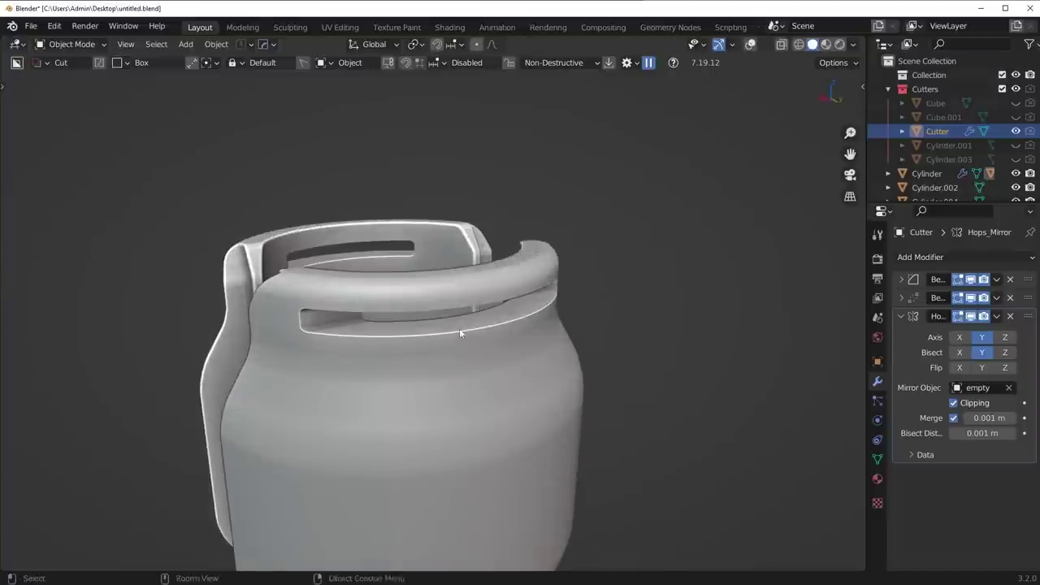
scroll(462, 254, down, 4)
key(s)
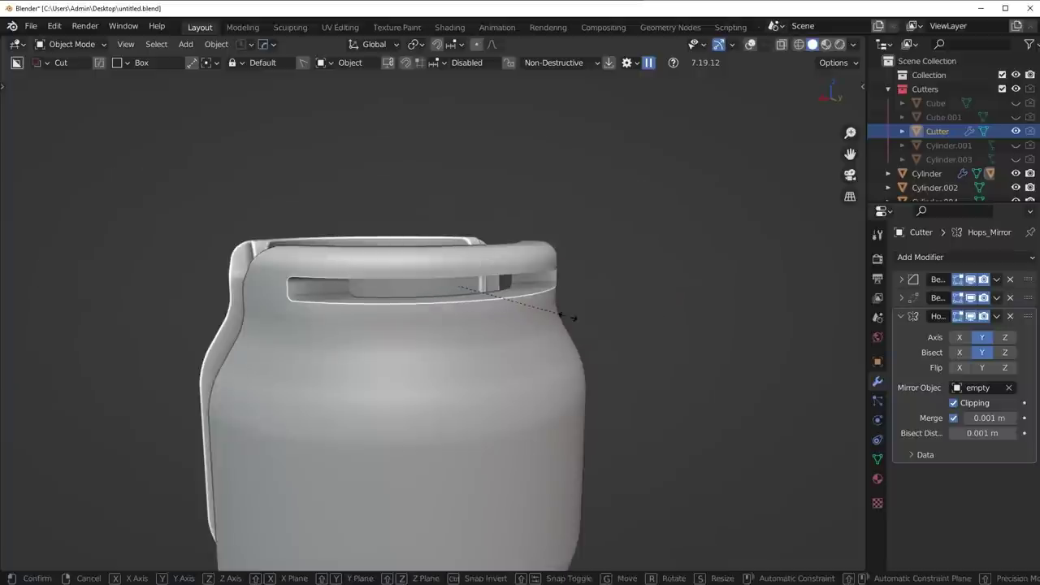
key(z)
click(598, 319)
key(g)
key(z)
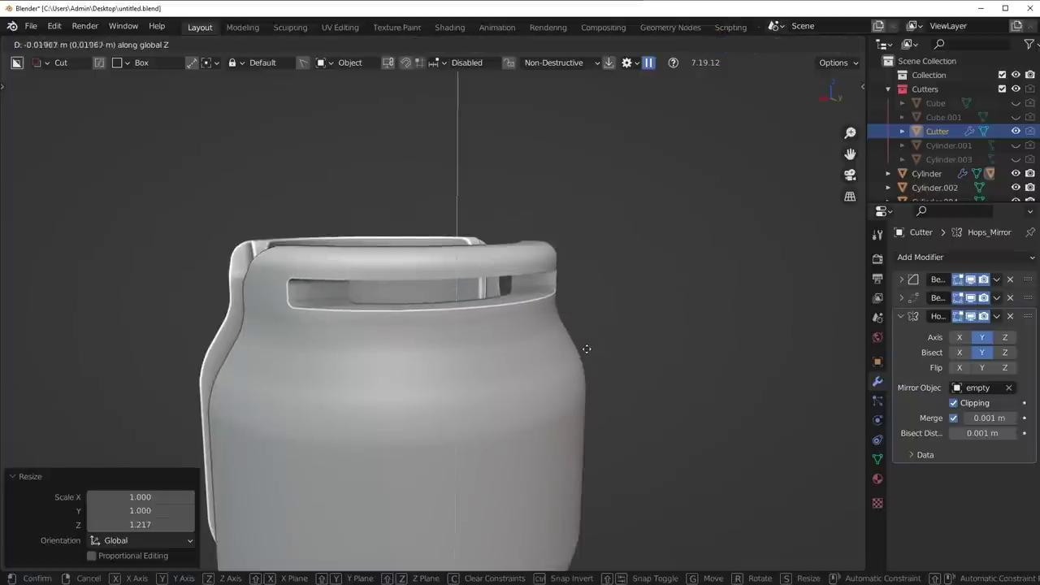
click(584, 341)
Apply the cutter's rotation and scale, stretch it slightly more along Z, and apply the transforms again.
key(ctrl+a)
click(584, 337)
key(s)
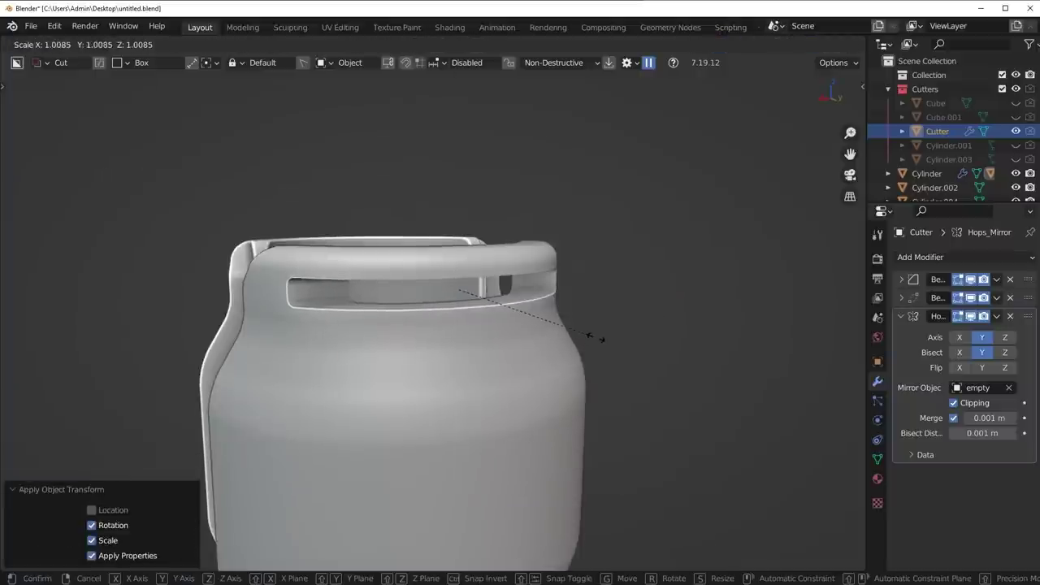
key(z)
click(623, 338)
key(ctrl+a)
click(626, 339)
scroll(520, 351, down, 3)
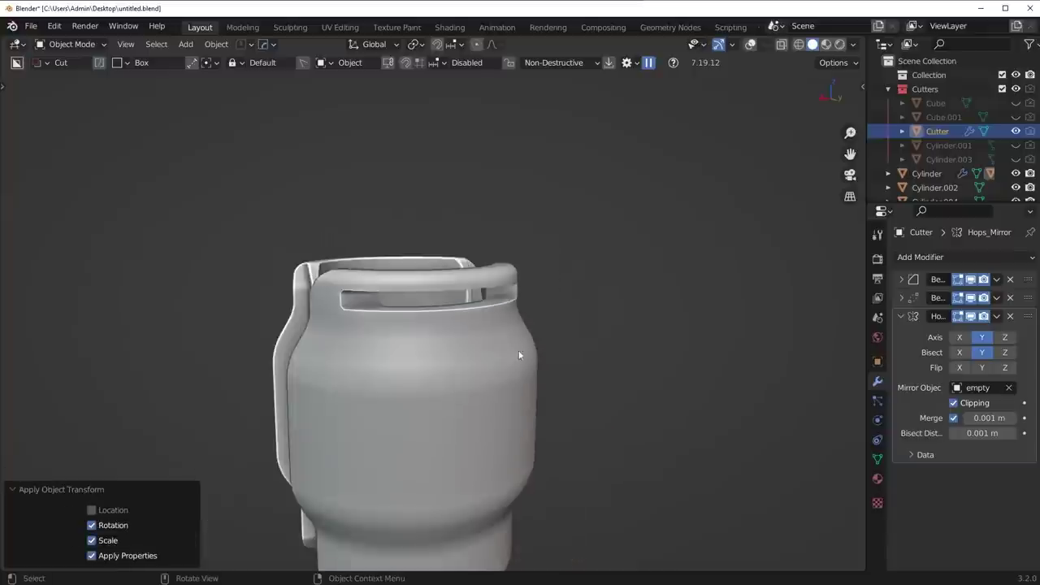
Turn on the viewport overlays, hide the Cutters collection, and check the slots on both shell halves.
middle_drag(520, 352, 556, 329)
click(753, 45)
scroll(507, 337, up, 7)
key(shift+2)
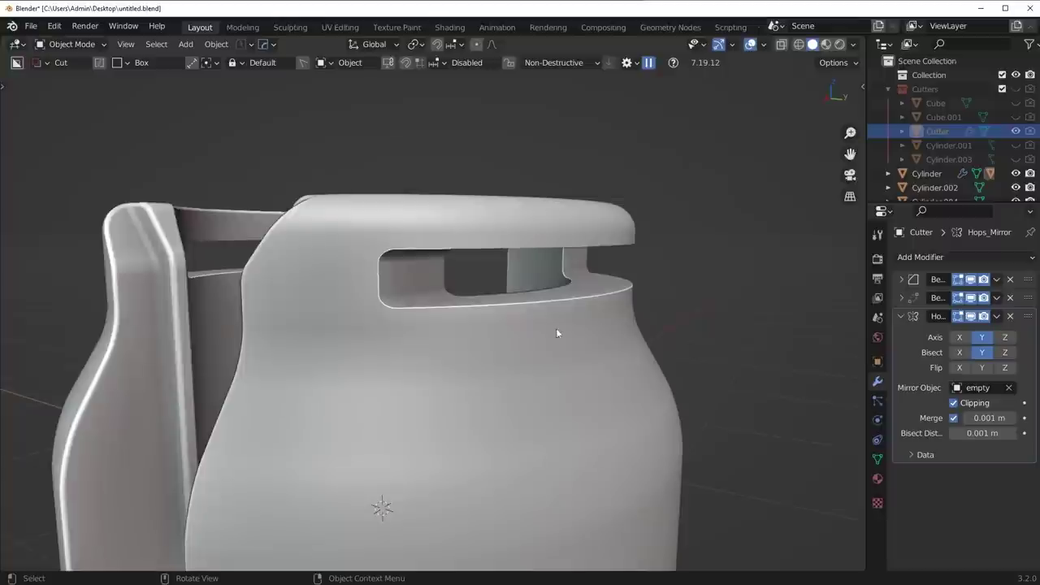
middle_drag(425, 281, 458, 346)
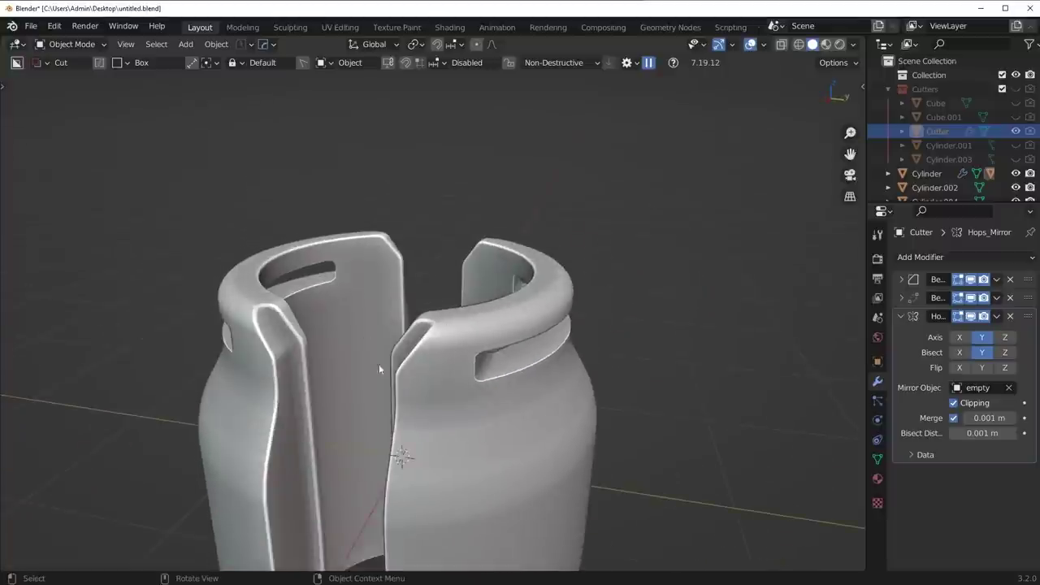
middle_drag(378, 369, 379, 362)
scroll(444, 349, up, 2)
Apply the shell's boolean with CSharpen, and select the slot's outer edge loop in Edit Mode.
click(501, 329)
mouse_move(501, 328)
middle_down()
mouse_move(528, 328)
mouse_move(473, 335)
mouse_move(484, 323)
middle_up()
key(q)
ctrl+click(591, 273)
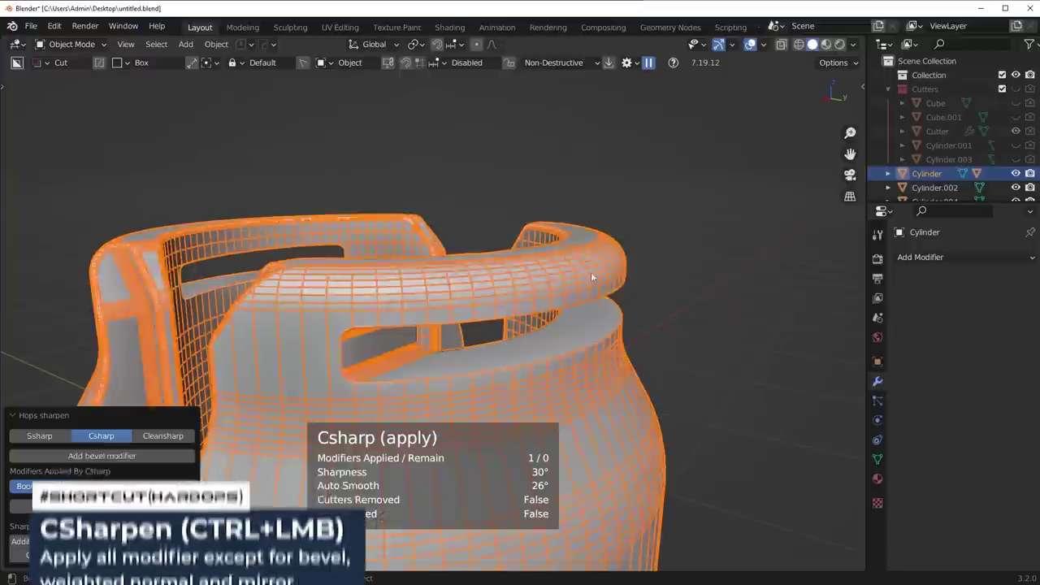
key(Tab)
alt+click(459, 374)
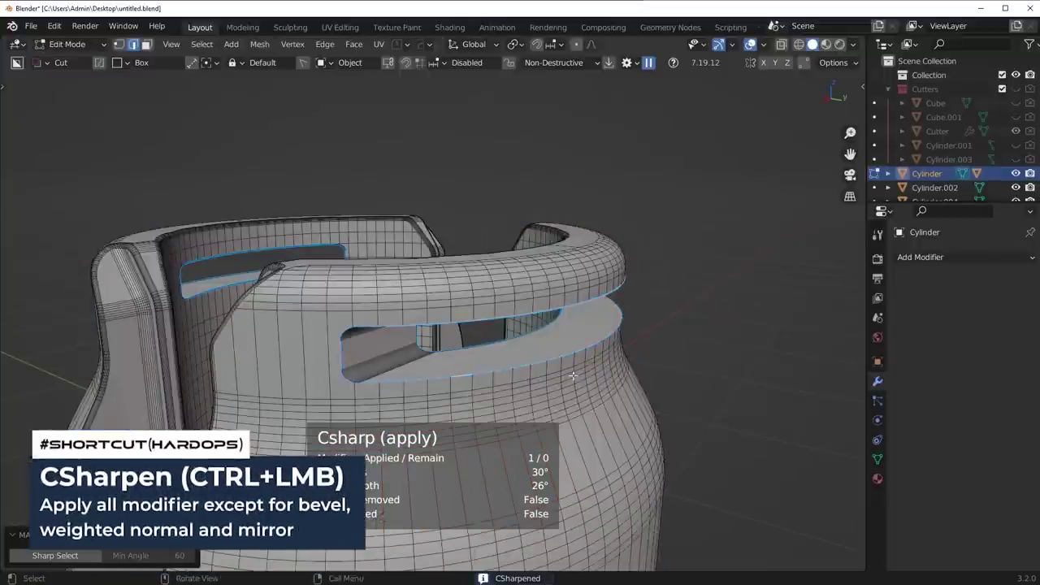
Try to bevel the slot's outer edge loop by 0.0192 m with 8 segments.
scroll(539, 381, up, 4)
key(ctrl+b)
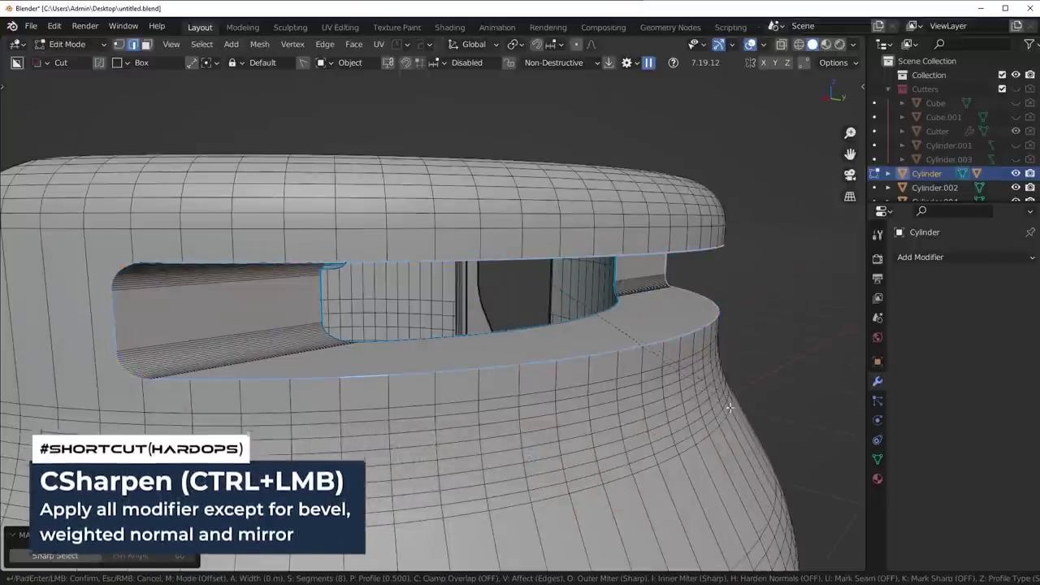
right_click(733, 411)
middle_drag(733, 413, 543, 400)
scroll(644, 397, up, 4)
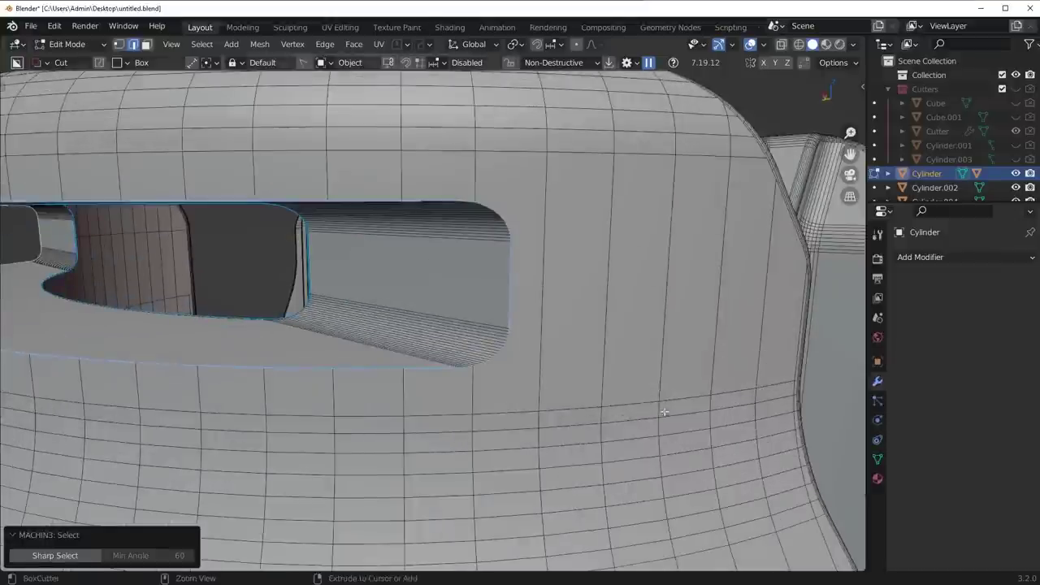
key(ctrl+b)
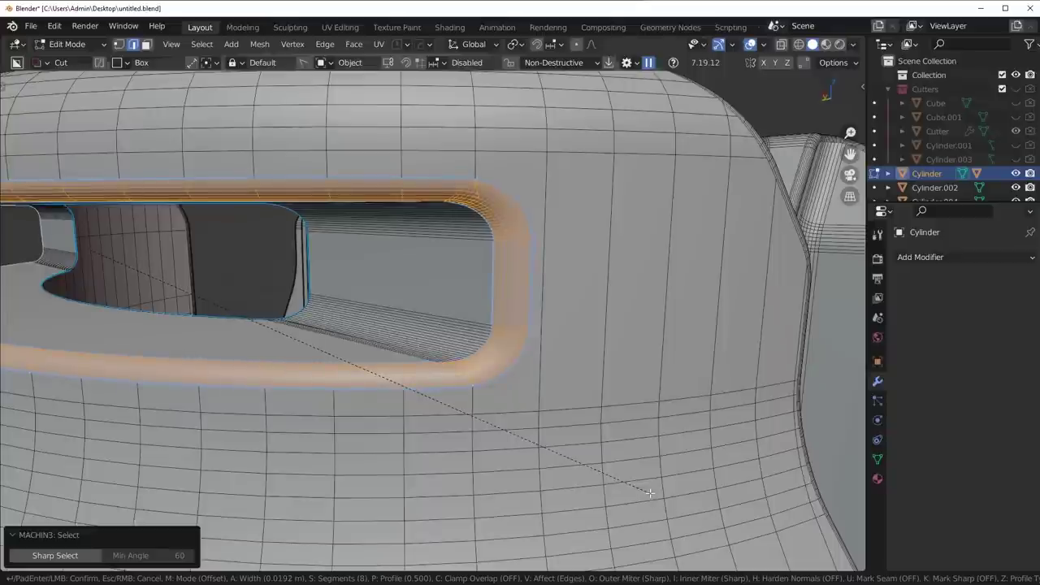
click(650, 493)
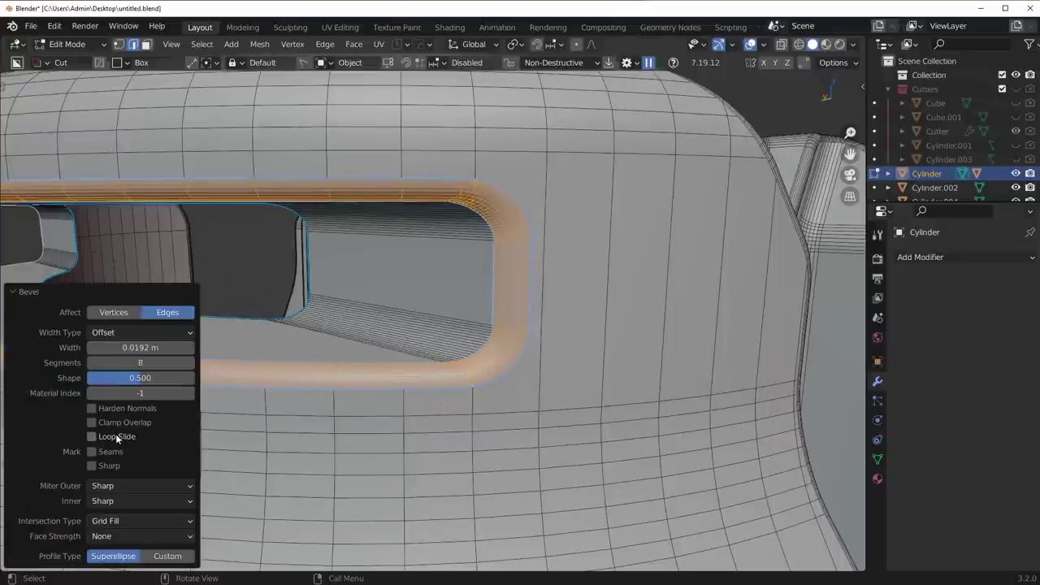
click(658, 426)
scroll(661, 431, up, 2)
key(ctrl+b)
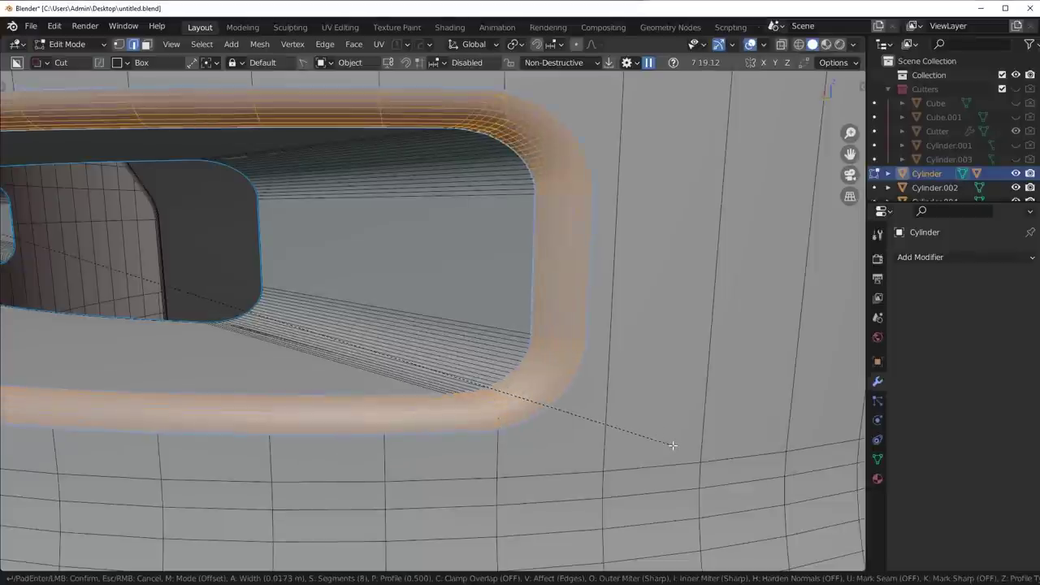
right_click(672, 445)
Connect the slot's lower corner vertex to the grid vertex below it and dissolve the old edge beside it.
key(1)
click(480, 405)
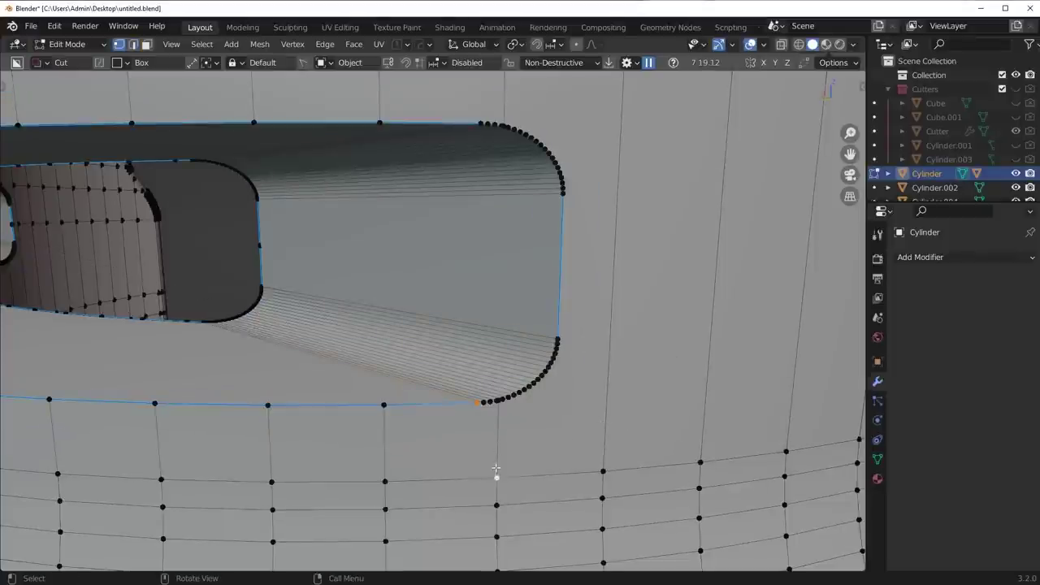
key(j)
key(2)
click(502, 441)
key(ctrl+x)
Connect the slot's upper corner vertex to the grid vertex above it and dissolve the neighbouring old edge.
key(1)
middle_drag(483, 109, 493, 218)
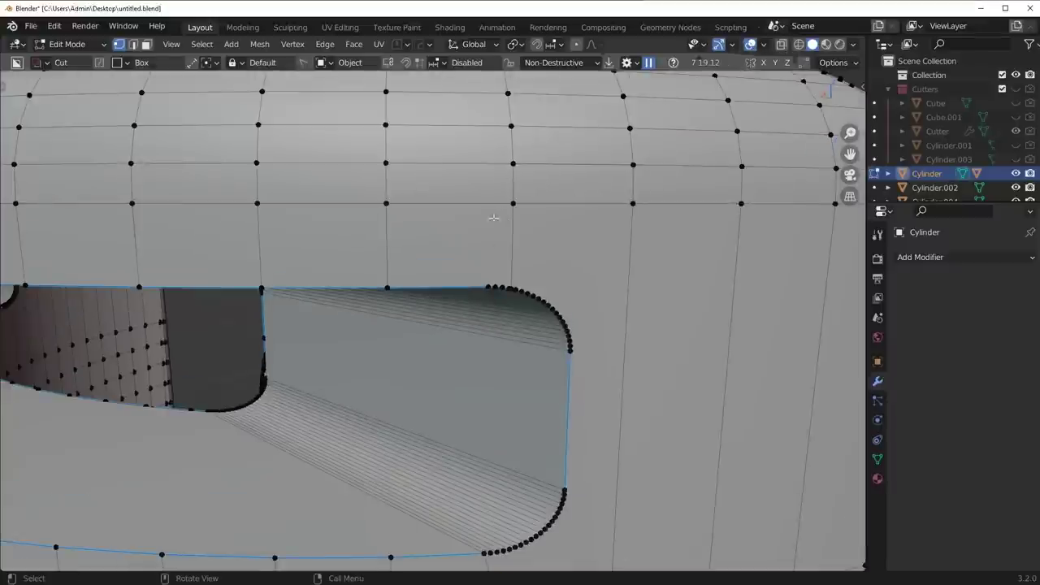
key(j)
key(Tab)
click(513, 248)
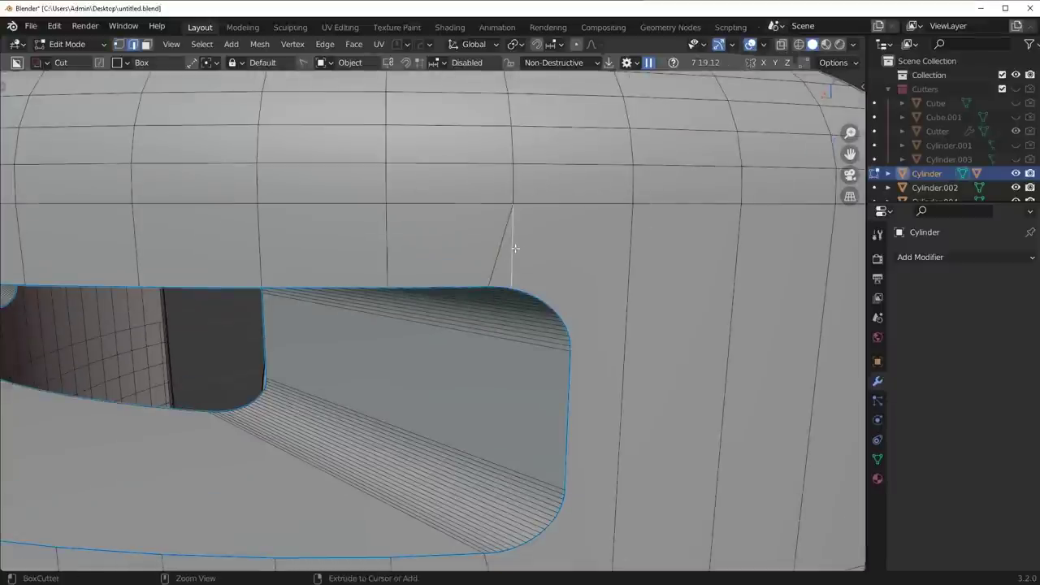
key(ctrl+x)
Symmetrize the shell mesh along X from the negative to the positive side.
scroll(513, 248, down, 9)
middle_drag(569, 342, 618, 390)
key(alt+x)
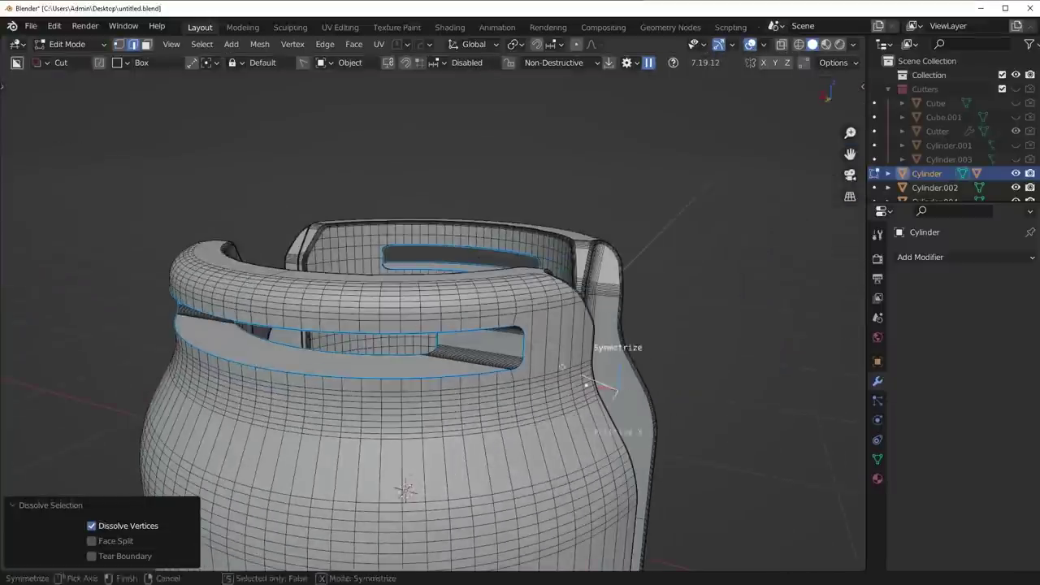
scroll(512, 378, up, 2)
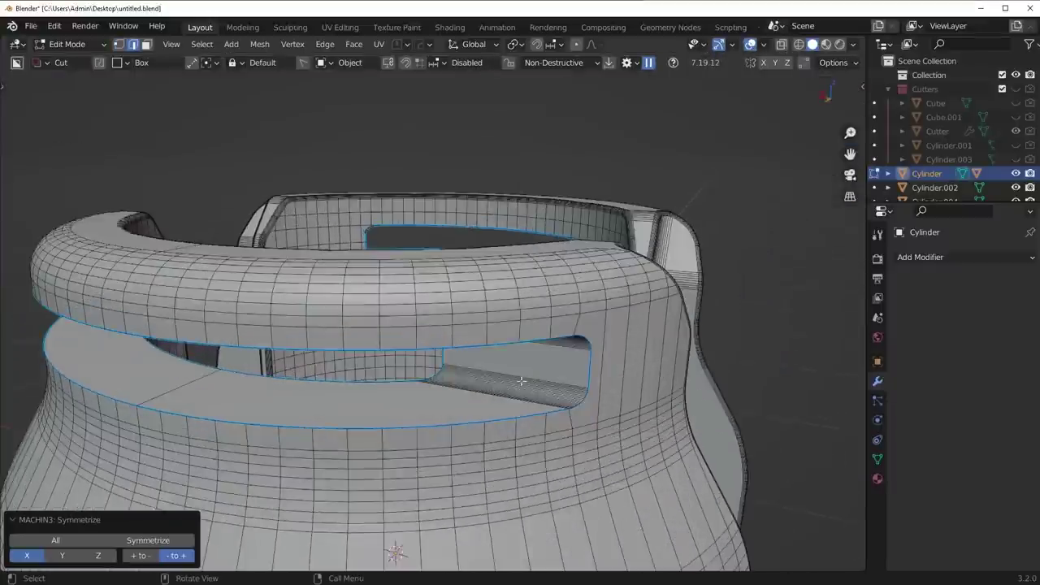
Try a 0.0174 m, 8-segment bevel with Loop Slide enabled on the slot's outer edge loop.
click(533, 424)
alt+click(532, 423)
scroll(531, 424, up, 5)
key(ctrl+b)
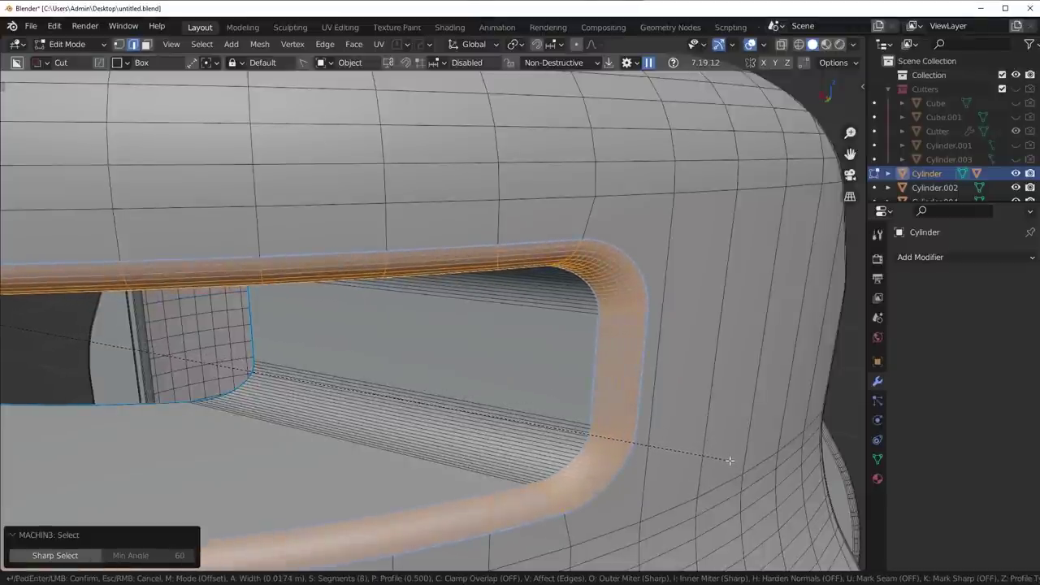
click(378, 492)
click(92, 436)
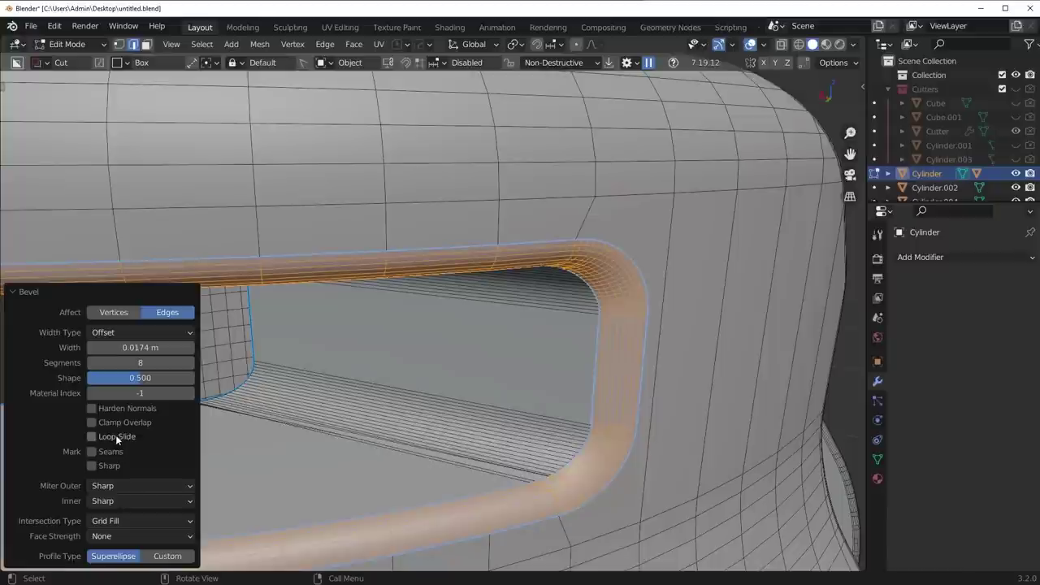
click(115, 436)
scroll(547, 434, up, 6)
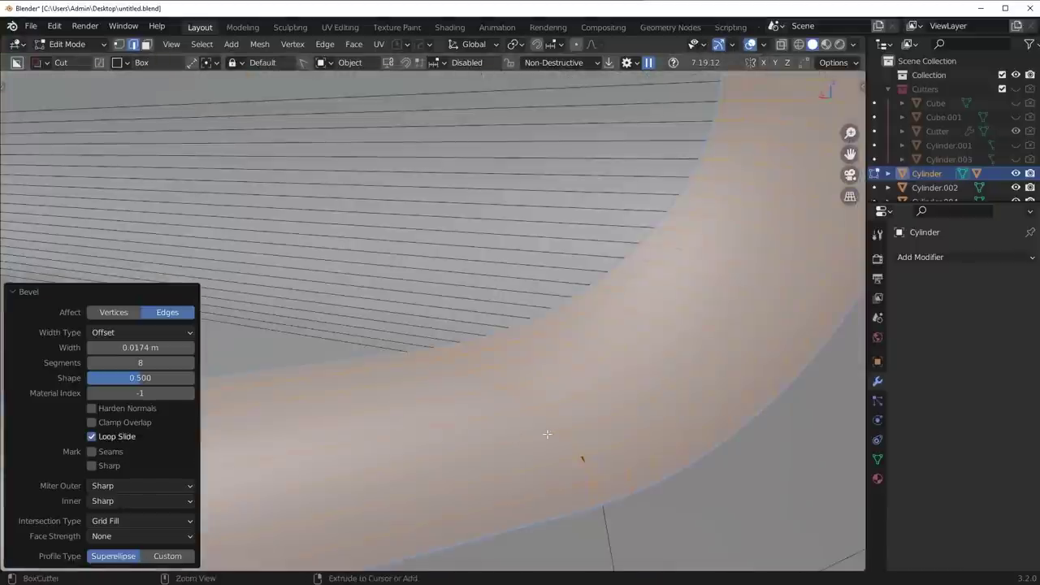
Try a 0.0133 m bevel on the slot's outer edge loop, undo it, and test a wider one of about 0.026 m.
scroll(547, 435, down, 5)
scroll(610, 399, up, 2)
key(ctrl+b)
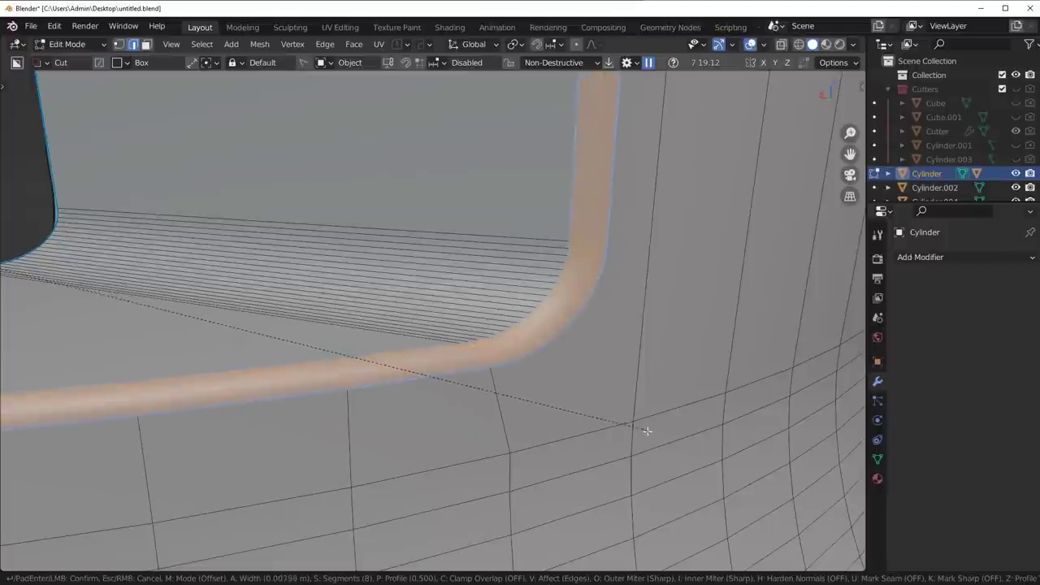
click(638, 444)
scroll(604, 425, up, 4)
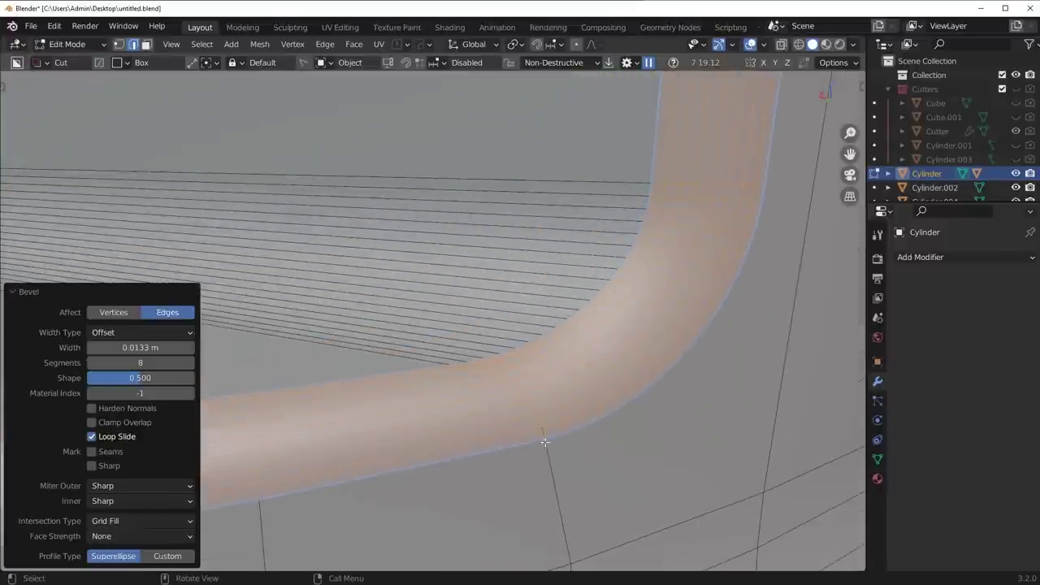
key(ctrl+z)
key(ctrl+b)
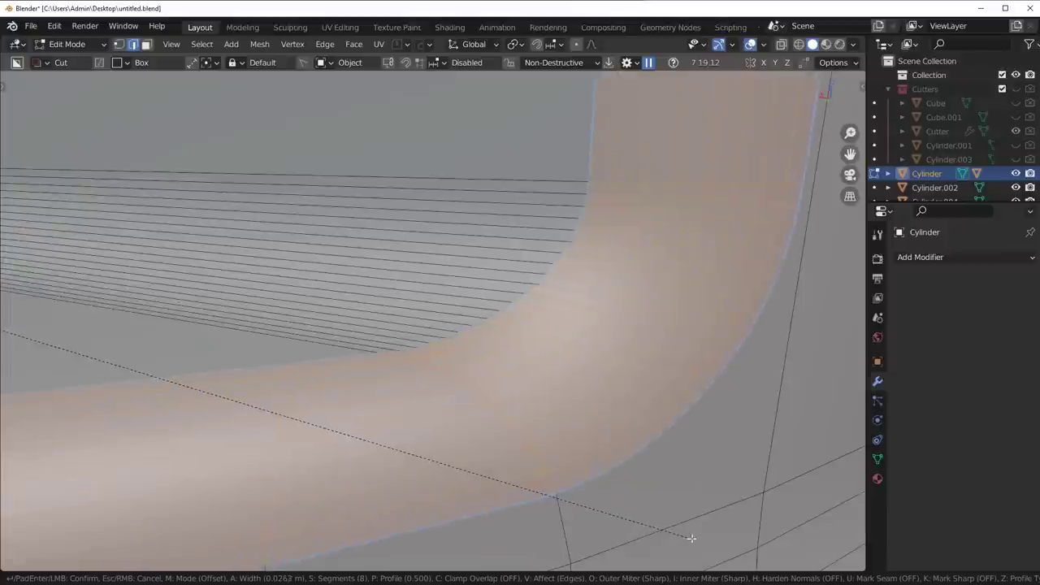
key(Escape)
Try a MACHIN3 Offset Cut of width 0.02 along the slot's outer edge loop with factor 1, and undo it.
scroll(655, 392, down, 3)
key(y)
click(656, 391)
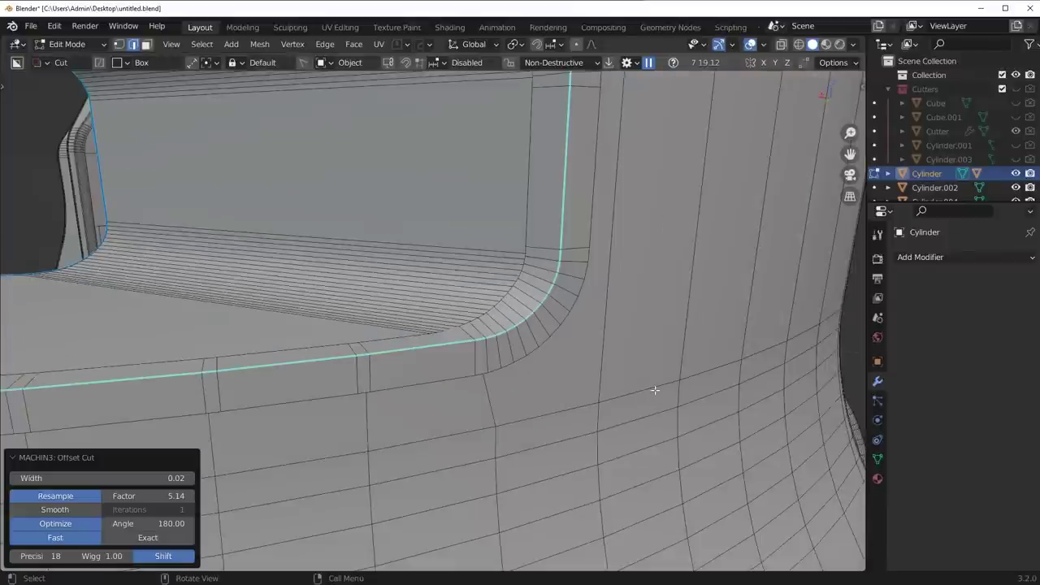
scroll(657, 388, up, 3)
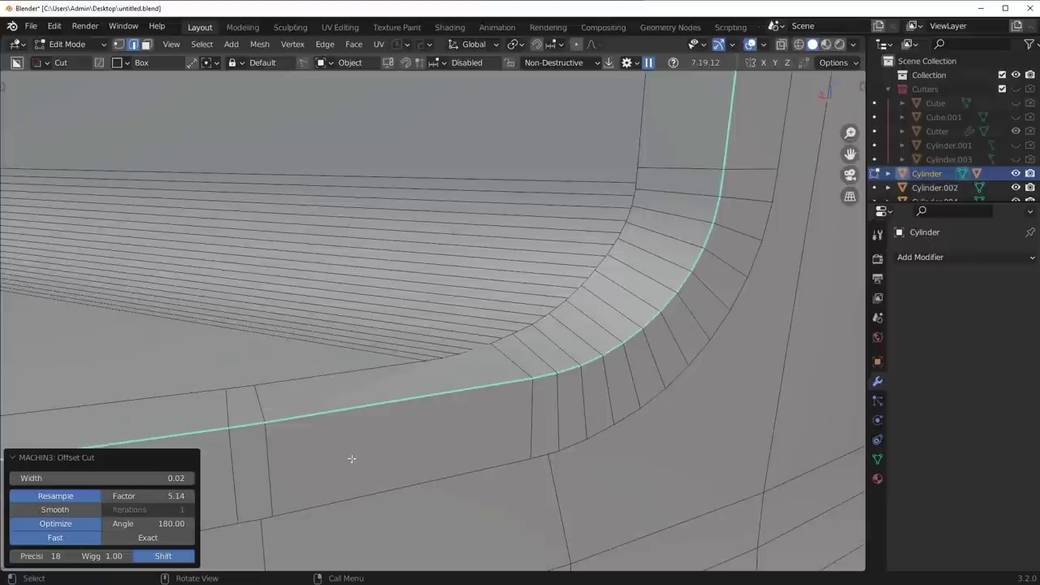
drag(159, 481, 196, 496)
click(164, 494)
text(1)
key(Return)
key(ctrl+z)
Try a vertex bevel and an edge bevel of about 0.012 m on the slot rim, and inspect it in Object Mode.
key(ctrl+shift+b)
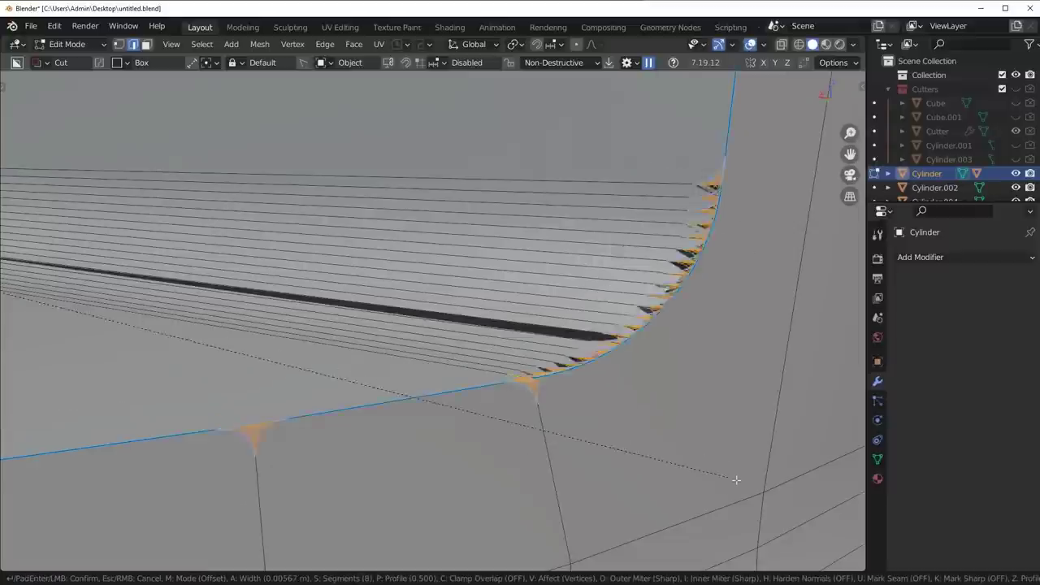
right_click(720, 479)
key(ctrl+b)
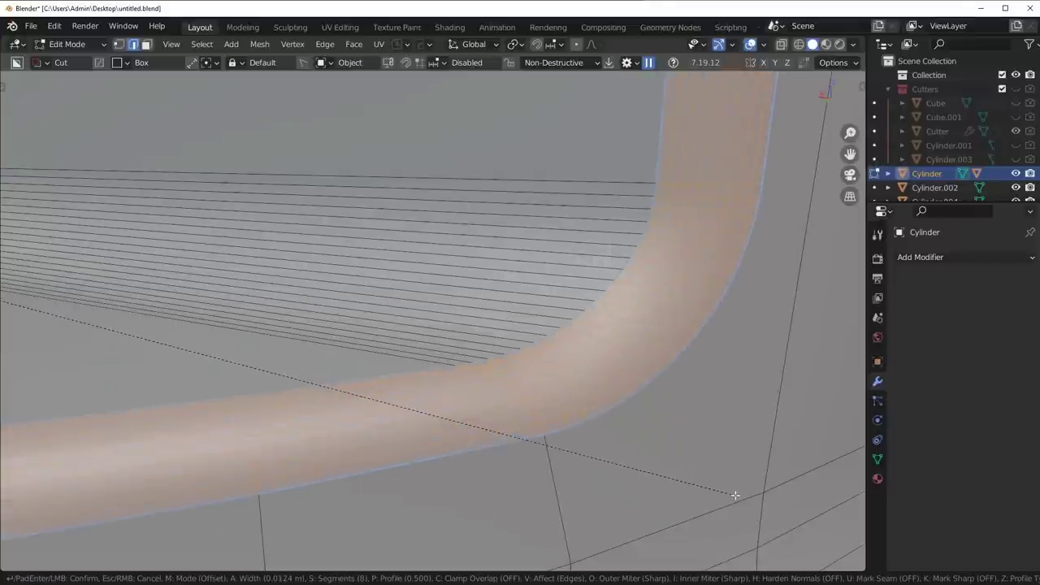
click(729, 491)
key(Tab)
scroll(599, 348, down, 8)
middle_drag(599, 349, 533, 339)
key(Tab)
scroll(620, 365, up, 8)
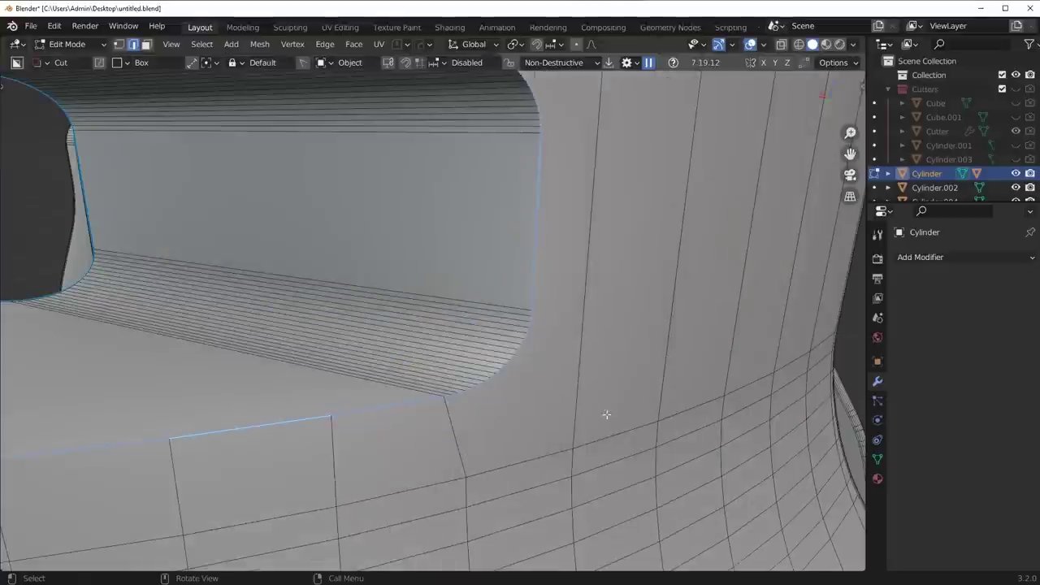
Connect the slot's rounded corner vertices to the nearest surrounding grid vertices, and dissolve the old slanted edge at the upper corner.
middle_drag(606, 414, 558, 418)
key(ctrl+Tab)
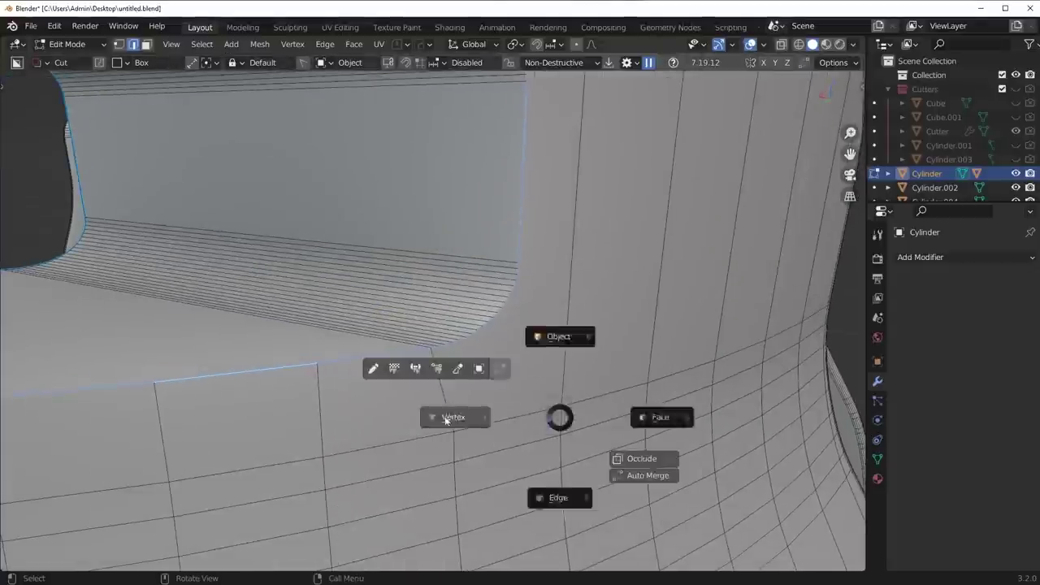
click(445, 419)
key(ctrl+Tab)
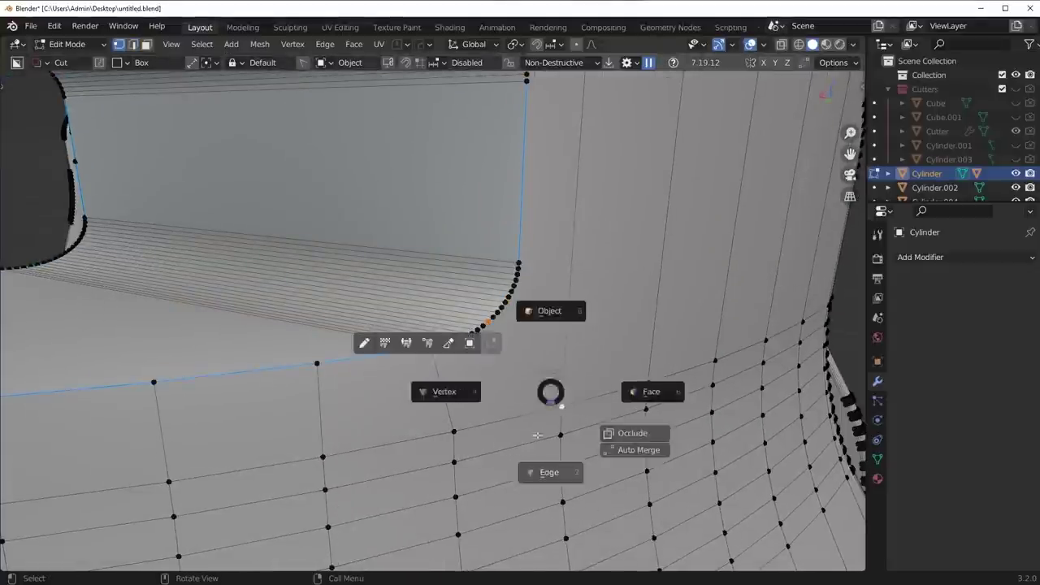
click(471, 366)
middle_drag(471, 366, 536, 380)
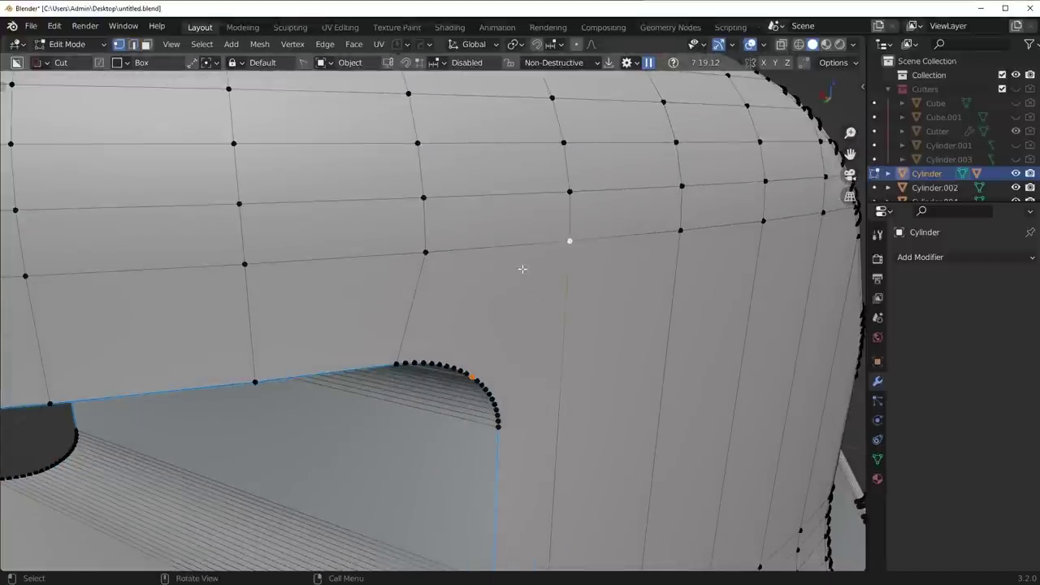
key(j)
key(2)
click(407, 317)
key(ctrl+x)
Symmetrize the shell mesh along X from the negative to the positive side.
scroll(495, 357, down, 10)
key(alt+x)
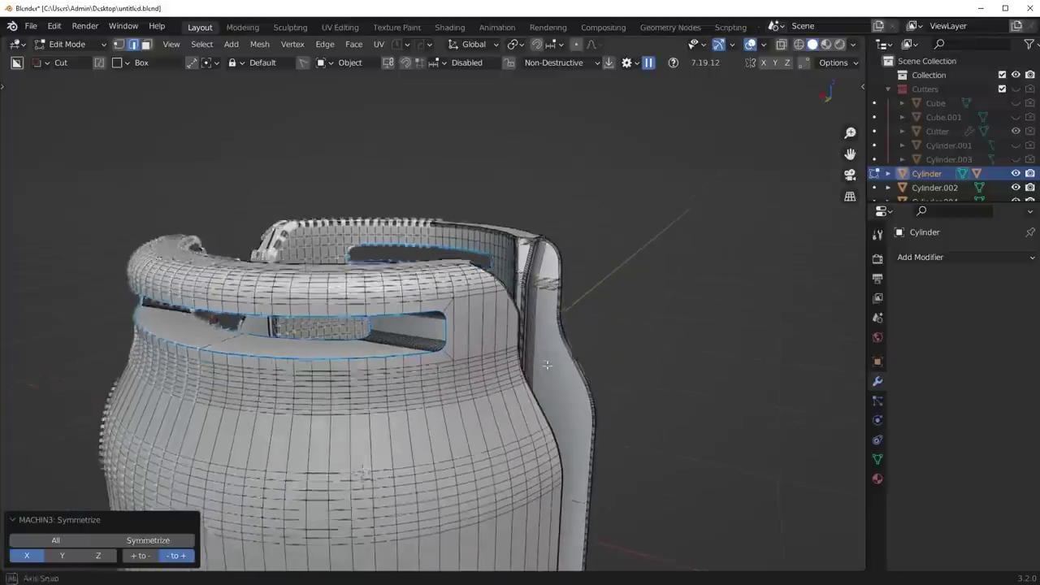
middle_drag(547, 365, 548, 355)
Bevel the slot's outer edge loop with 8 segments and return to Object Mode.
scroll(548, 354, up, 3)
double_click(428, 372)
scroll(428, 371, up, 2)
key(ctrl+b)
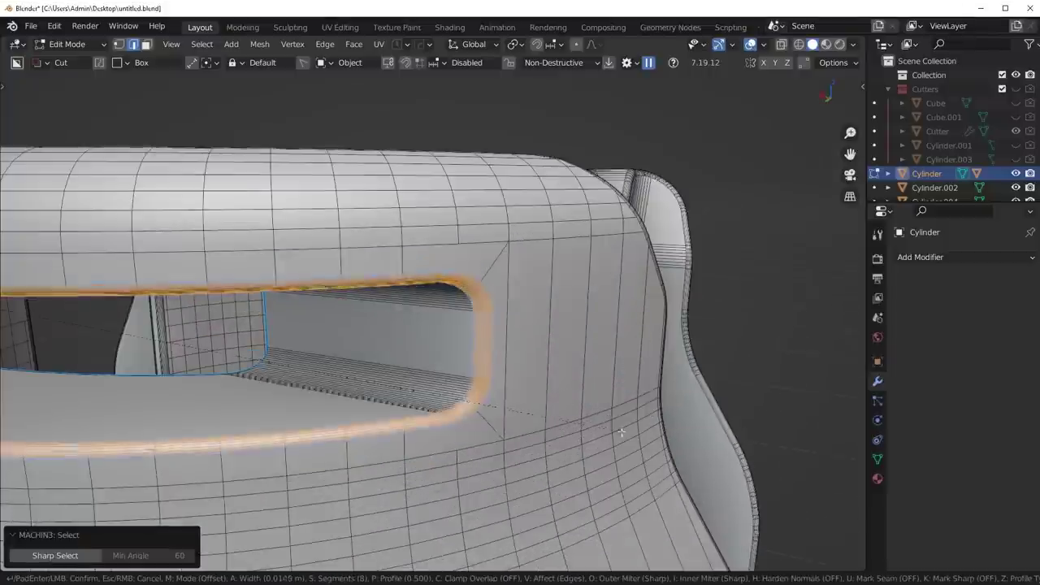
click(631, 465)
key(Tab)
scroll(578, 330, down, 5)
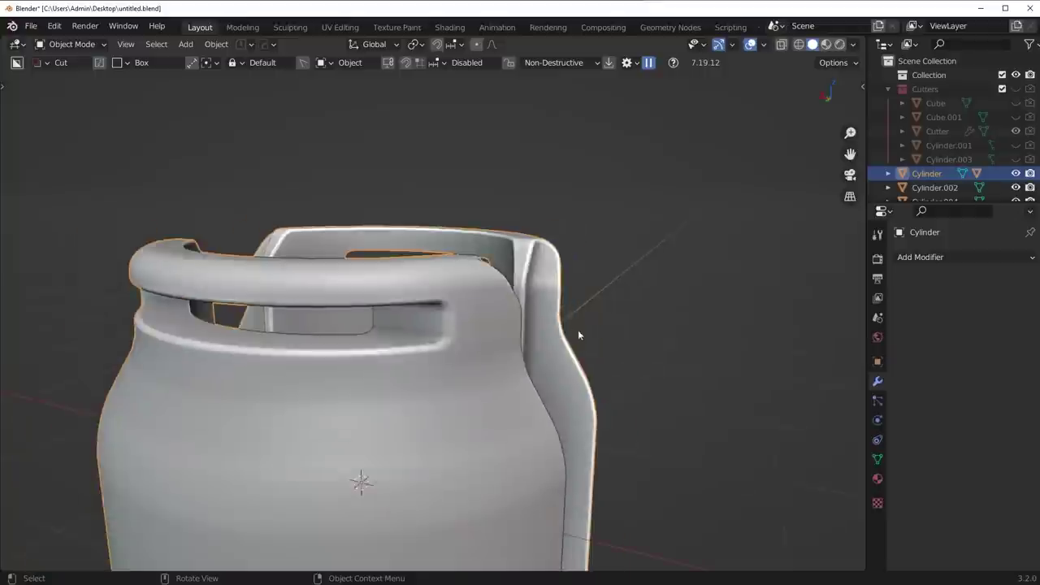
Examine the beveled slot and the inner side of the shell in Object Mode.
key(shift+q)
click(595, 345)
middle_drag(569, 349, 390, 374)
key(Tab)
key(alt+a)
key(Tab)
key(alt+a)
middle_drag(447, 273, 357, 281)
scroll(366, 317, up, 5)
middle_drag(386, 321, 594, 390)
click(609, 372)
Apply a MACHIN3 Offset Cut of width 0.03 with factor 3.61 along the slot's edge loop on the inside of the shell.
key(Tab)
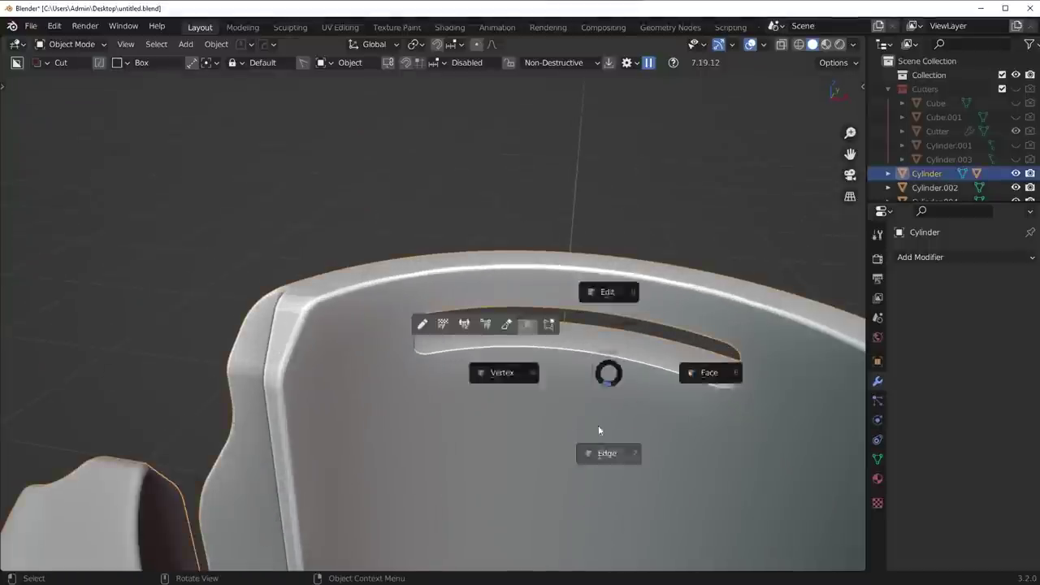
click(603, 447)
scroll(480, 419, up, 3)
middle_drag(599, 428, 506, 391)
alt+click(447, 399)
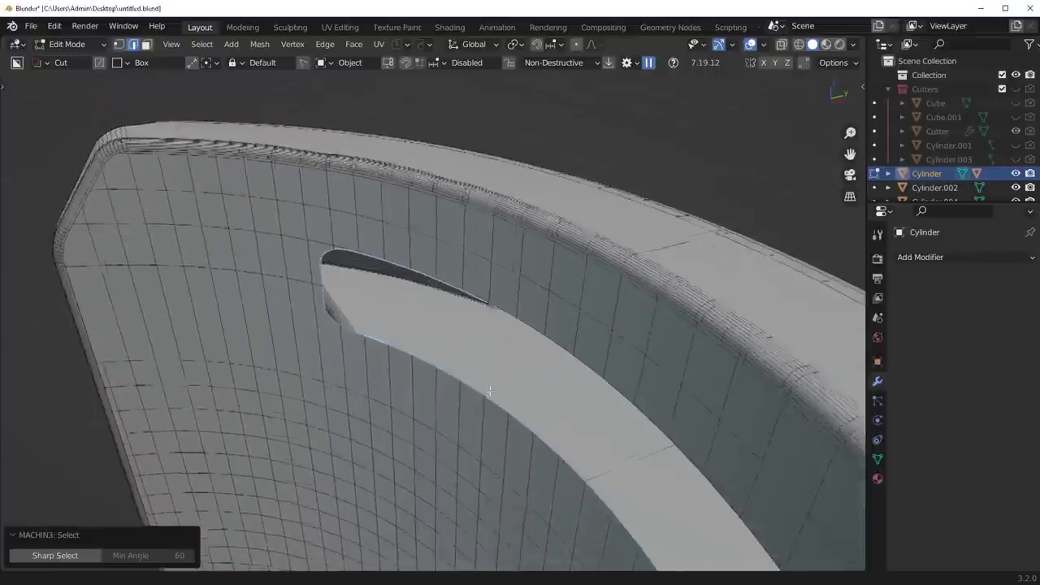
scroll(505, 391, up, 3)
key(y)
click(505, 387)
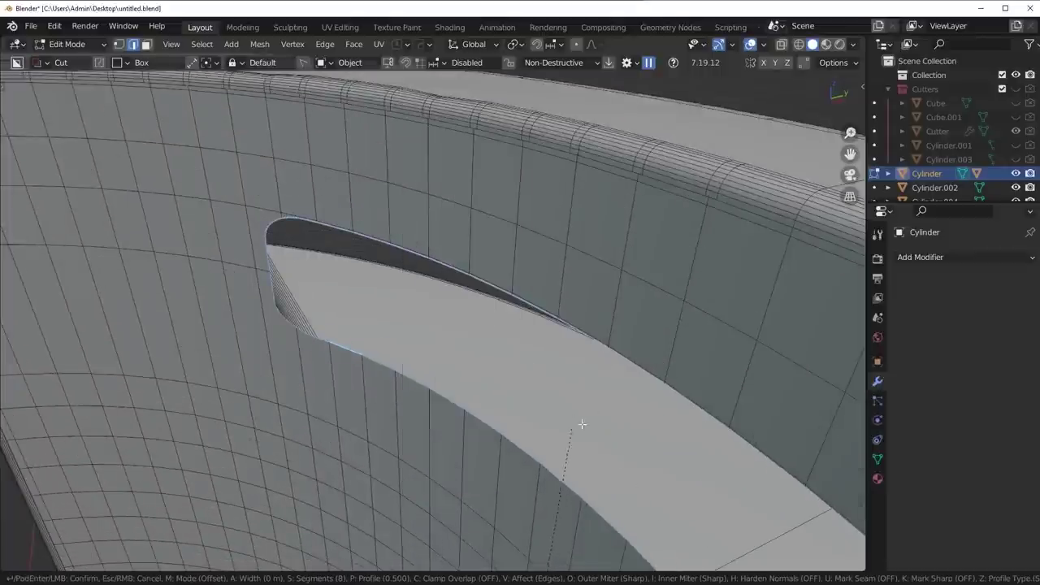
click(610, 374)
key(y)
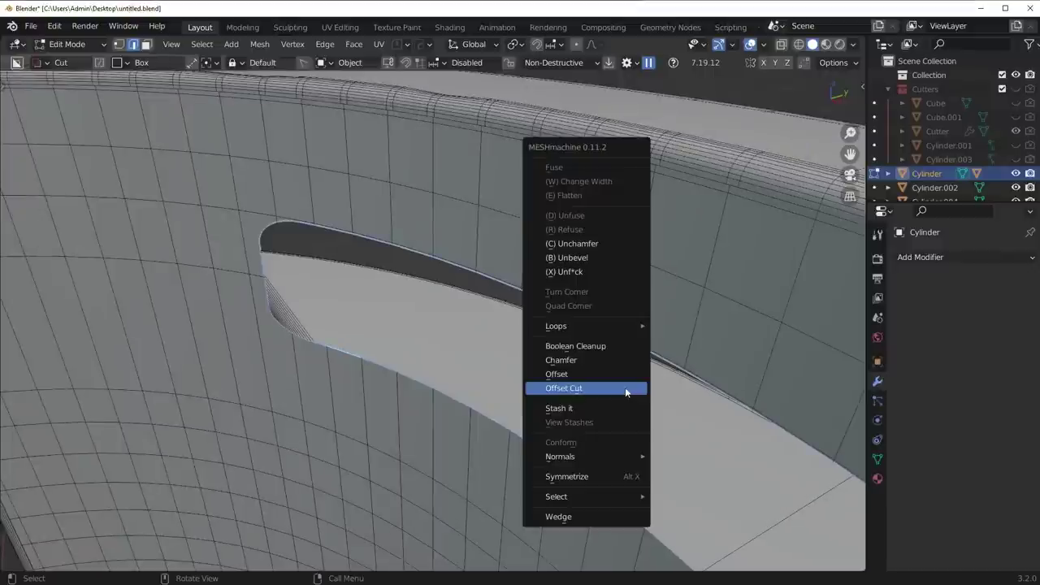
click(625, 387)
middle_drag(622, 386, 569, 387)
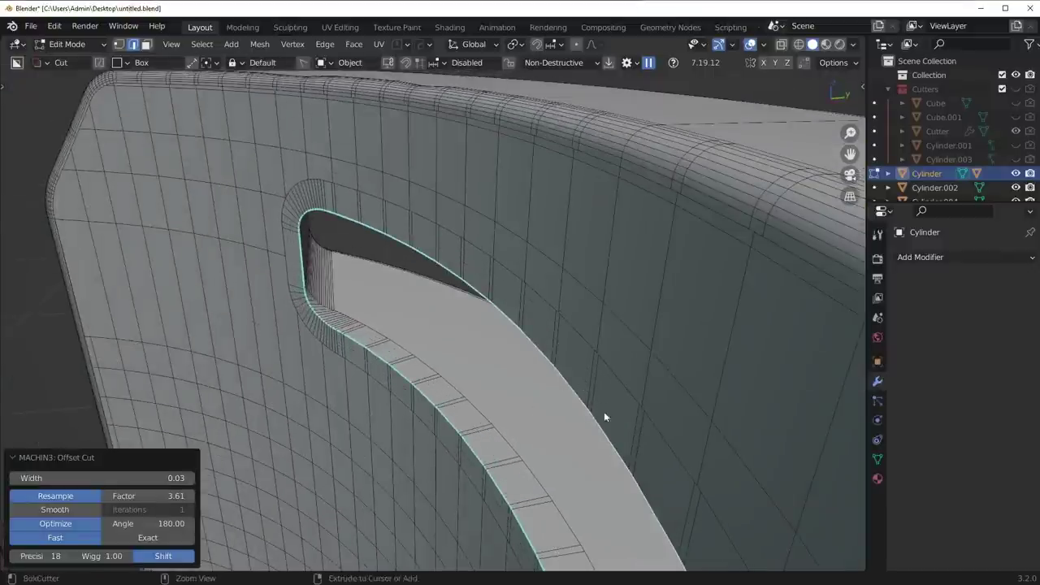
Bevel the slot's inner edge loop with 8 segments and recalculate the shell's sharpening at 30°.
key(ctrl+b)
click(644, 371)
key(Tab)
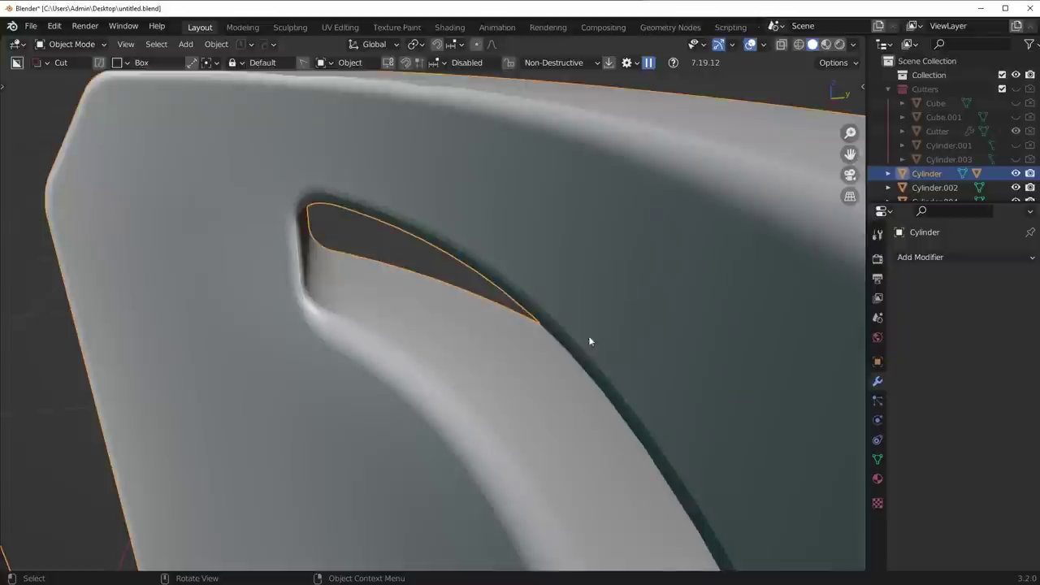
scroll(590, 341, down, 4)
key(q)
click(556, 359)
middle_drag(556, 361, 571, 385)
Symmetrize the shell along the Y axis to copy the inner slot bevel to the opposite half.
key(Tab)
click(251, 407)
middle_drag(251, 407, 305, 400)
key(alt+x)
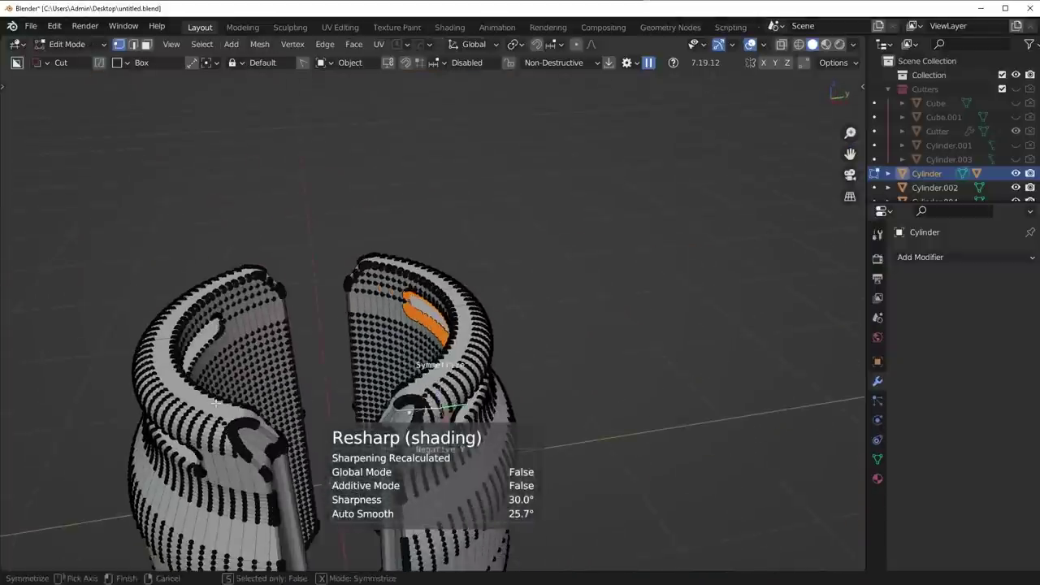
key(Tab)
Deselect the shell and save the Blender file.
click(330, 226)
middle_drag(331, 226, 495, 326)
scroll(449, 321, down, 4)
key(ctrl+s)
scroll(450, 320, down, 2)
scroll(495, 326, up, 3)
middle_drag(432, 316, 449, 399)
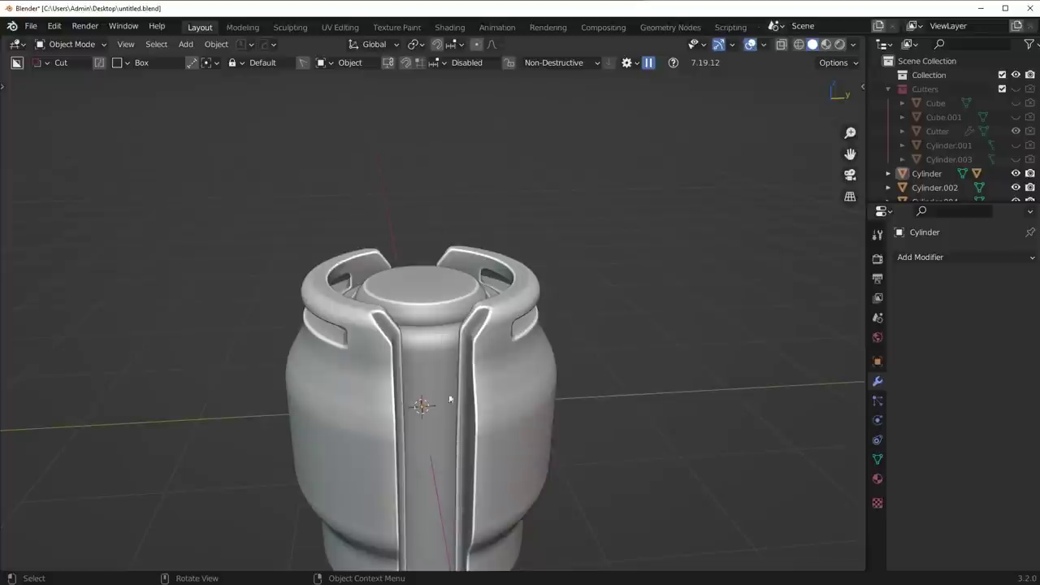
Try moving the round inner cap and the middle cylinder out of the shell.
middle_drag(484, 339, 464, 349)
key(g)
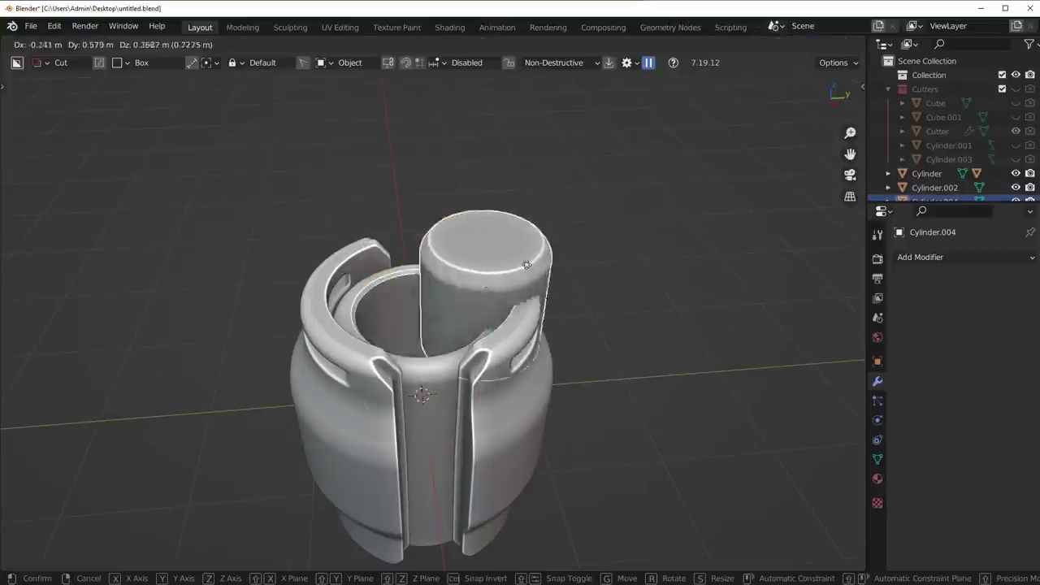
click(454, 333)
click(426, 375)
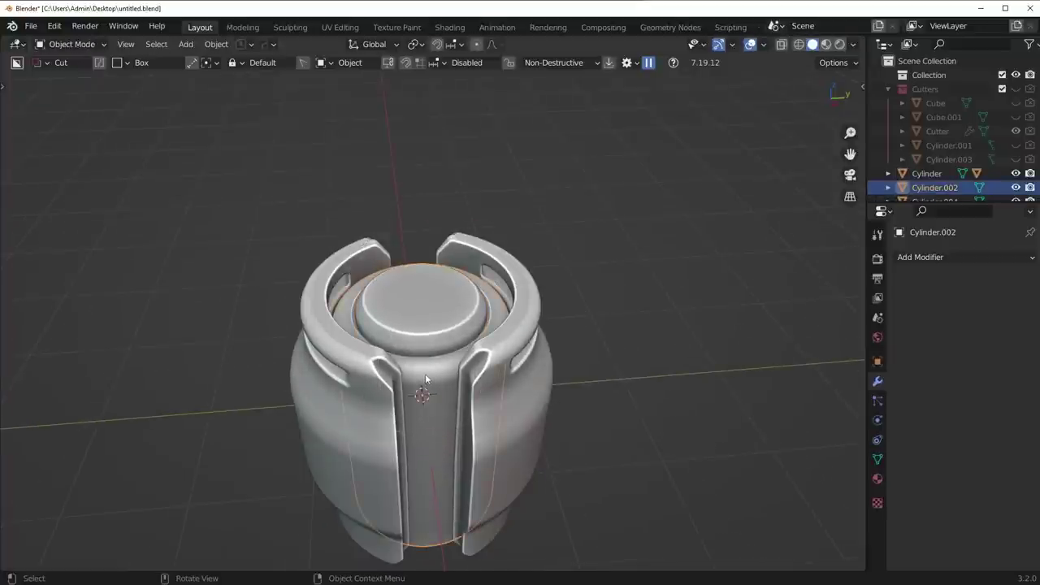
key(g)
right_click(496, 410)
Examine the container's top, neck slots and side profile from several angles.
middle_drag(496, 410, 477, 367)
scroll(477, 366, up, 2)
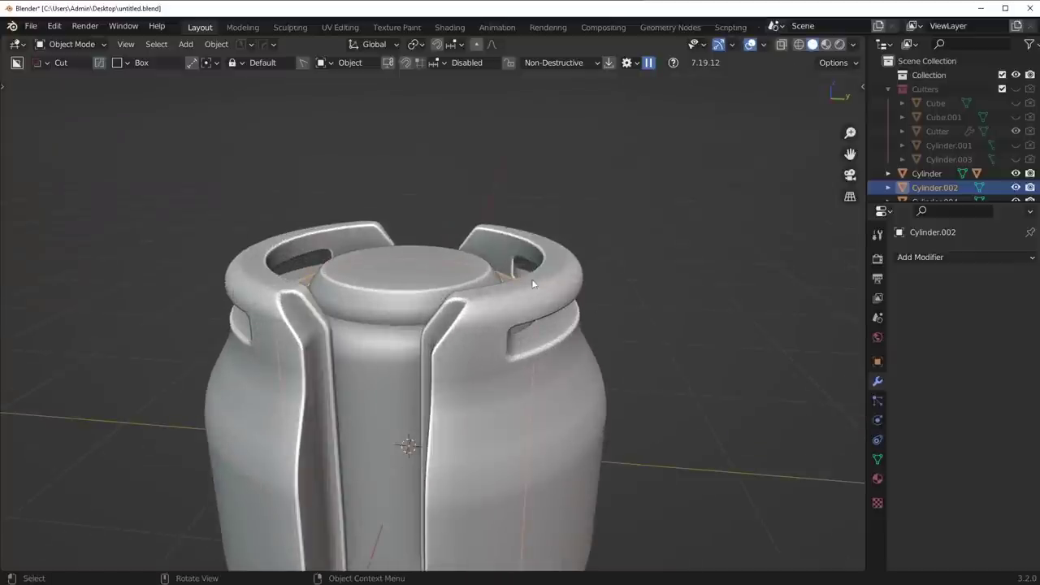
middle_drag(533, 284, 514, 351)
click(366, 208)
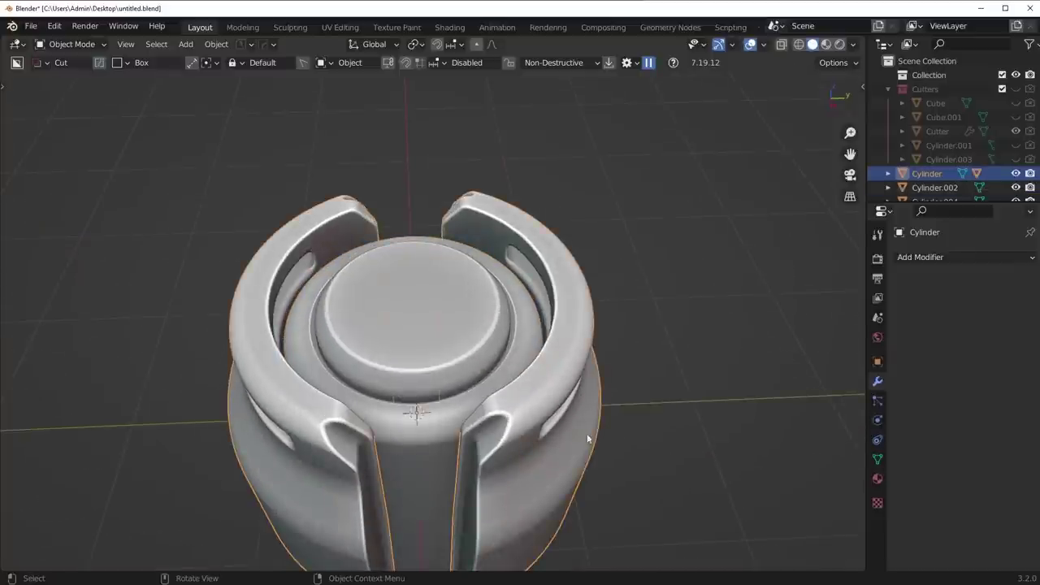
middle_drag(587, 439, 527, 464)
scroll(580, 314, down, 5)
click(577, 328)
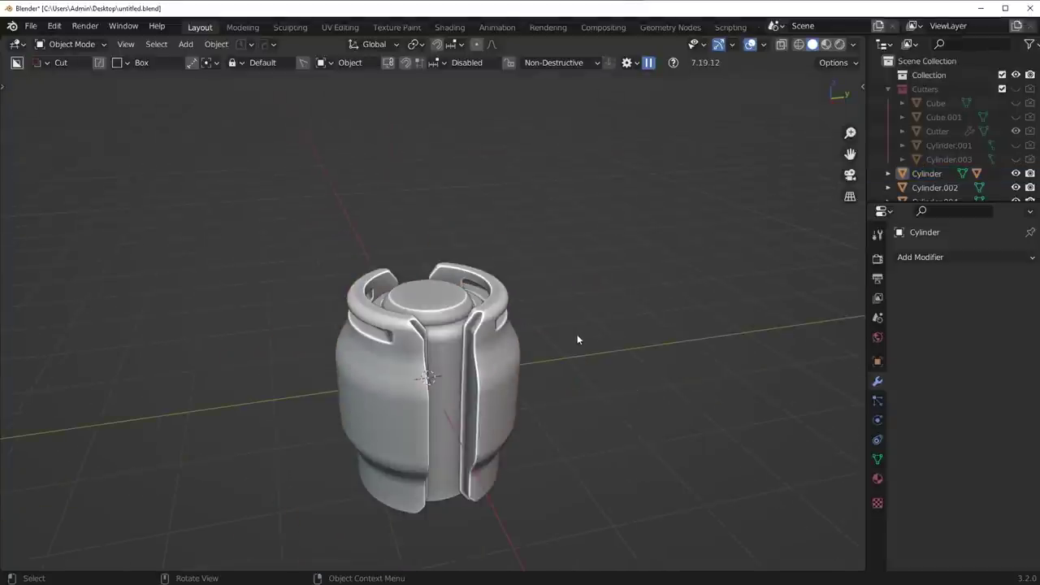
middle_drag(577, 336, 497, 280)
middle_drag(535, 356, 531, 372)
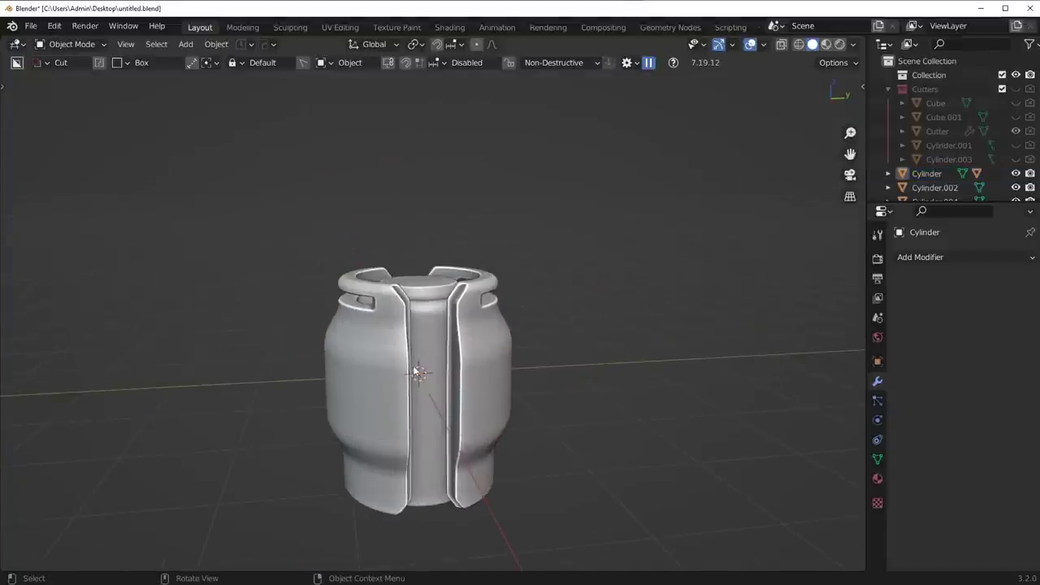
middle_drag(378, 303, 396, 319)
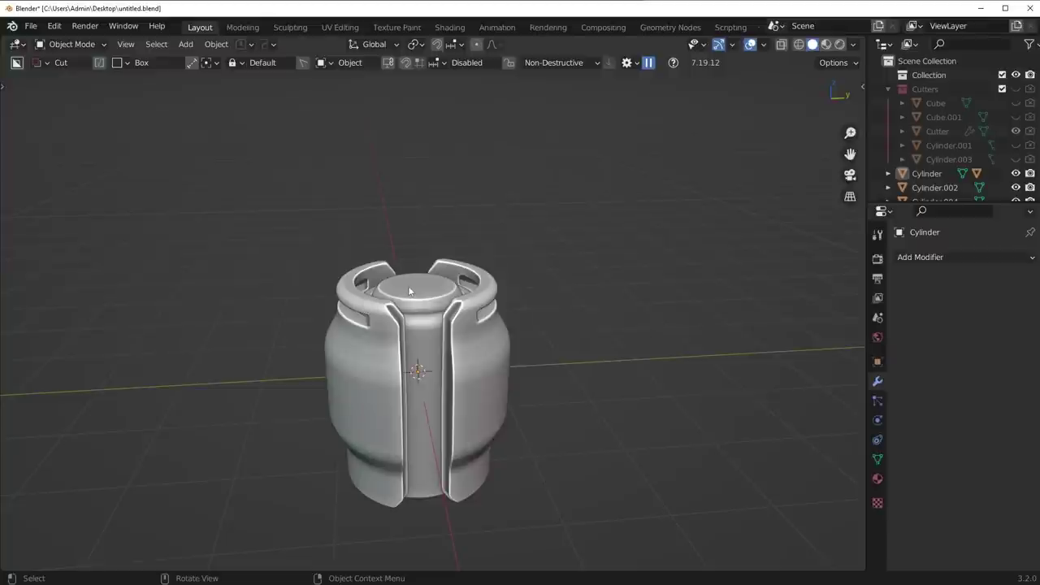
scroll(475, 308, up, 5)
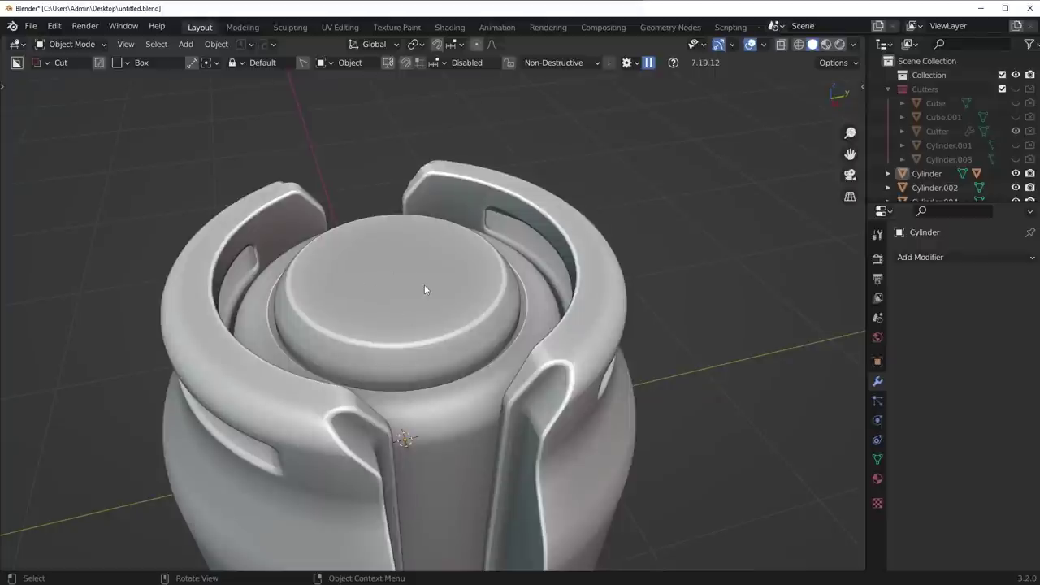
scroll(418, 288, down, 3)
middle_drag(418, 288, 420, 306)
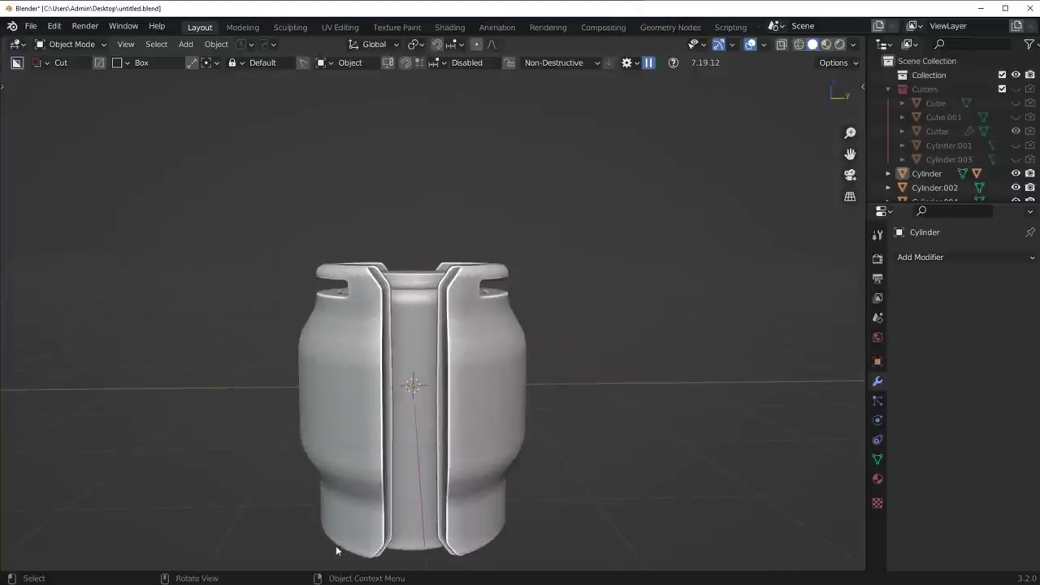
middle_drag(481, 396, 576, 394)
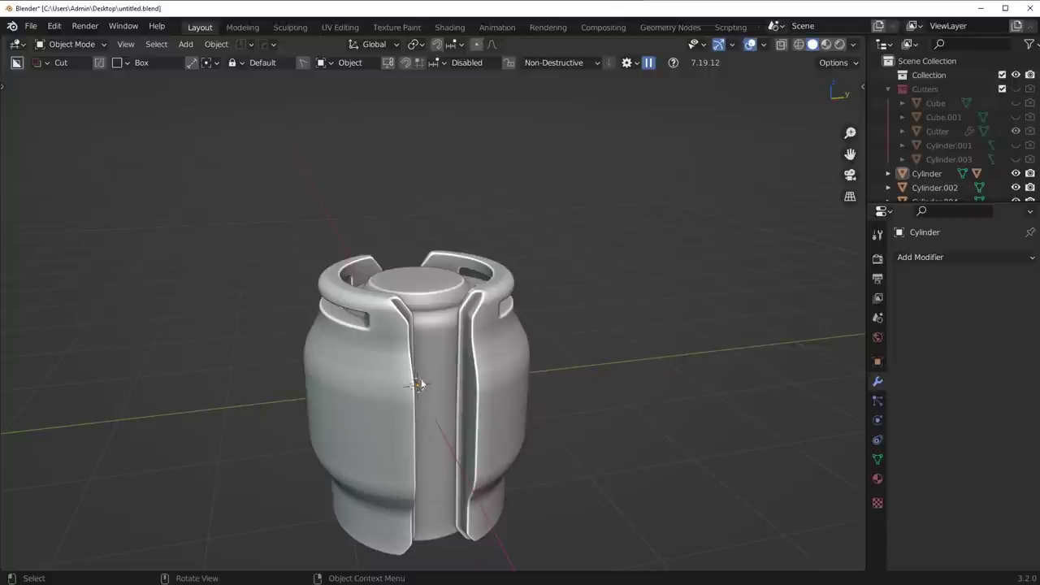
middle_drag(470, 365, 434, 349)
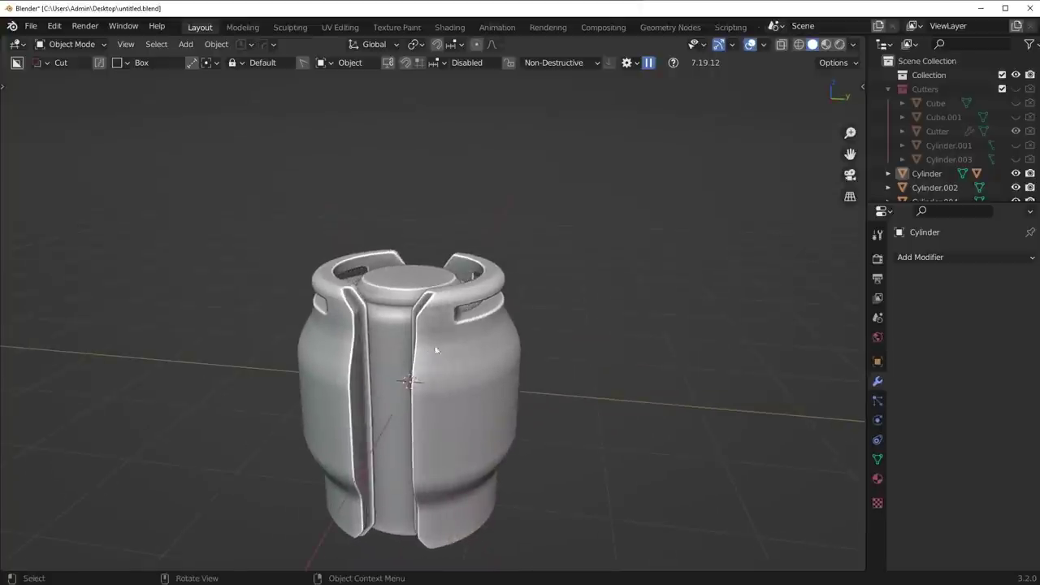
mouse_move(443, 309)
middle_down()
mouse_move(470, 316)
mouse_move(463, 310)
middle_up()
Try symmetrizing the shell mesh along Z from the positive to the negative side.
click(329, 379)
key(Tab)
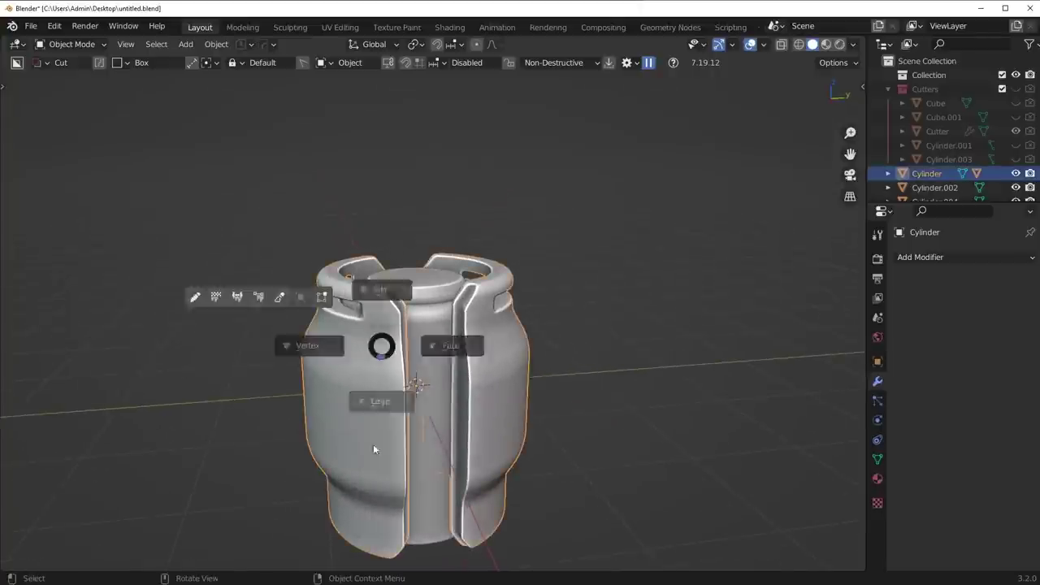
click(373, 444)
middle_drag(390, 430, 423, 340)
key(alt+x)
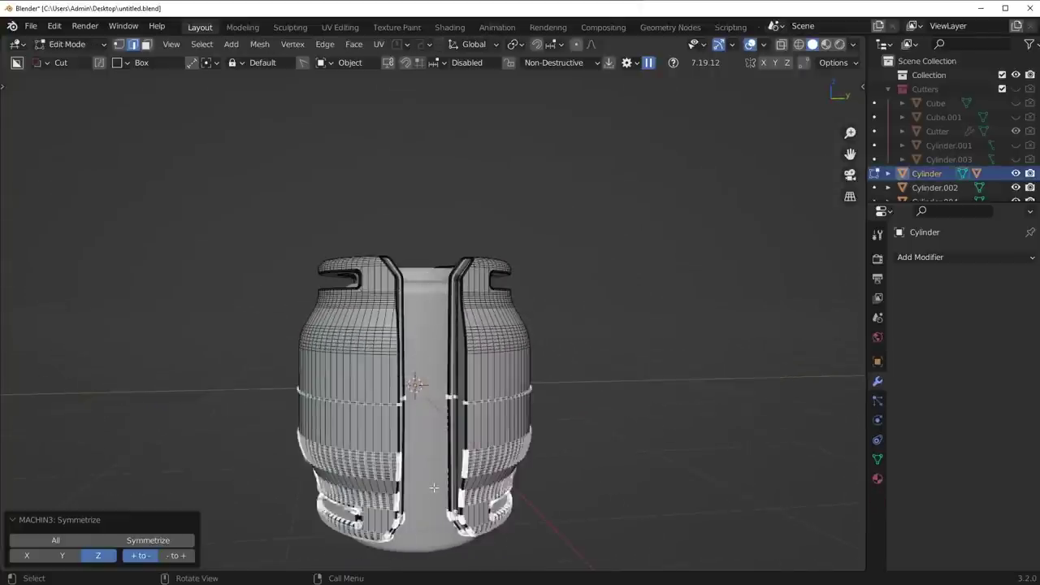
Inspect the container in Object Mode with the viewport overlays hidden, and restore the overlays.
click(750, 44)
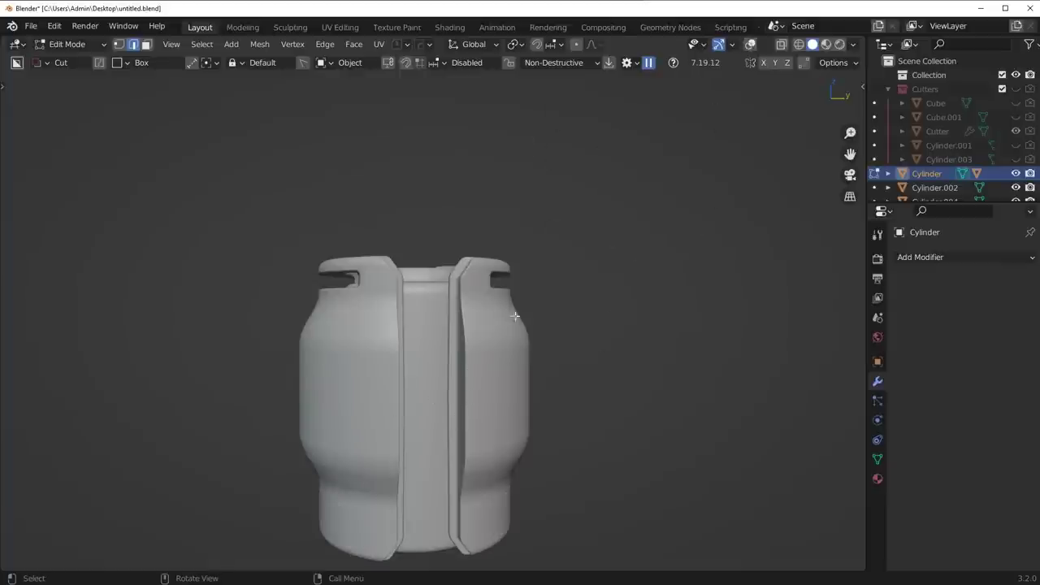
key(Tab)
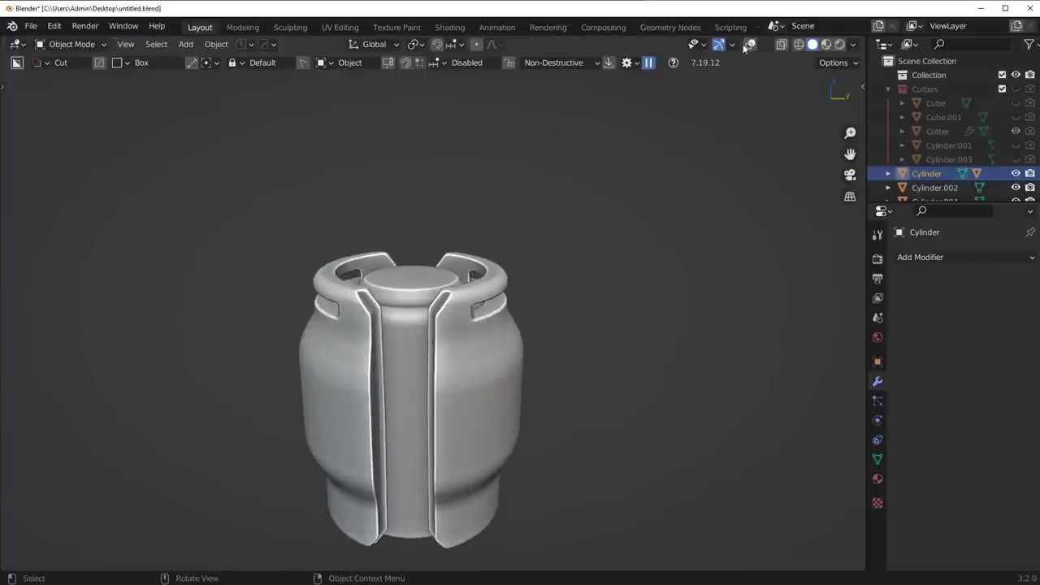
click(750, 45)
middle_drag(554, 311, 693, 330)
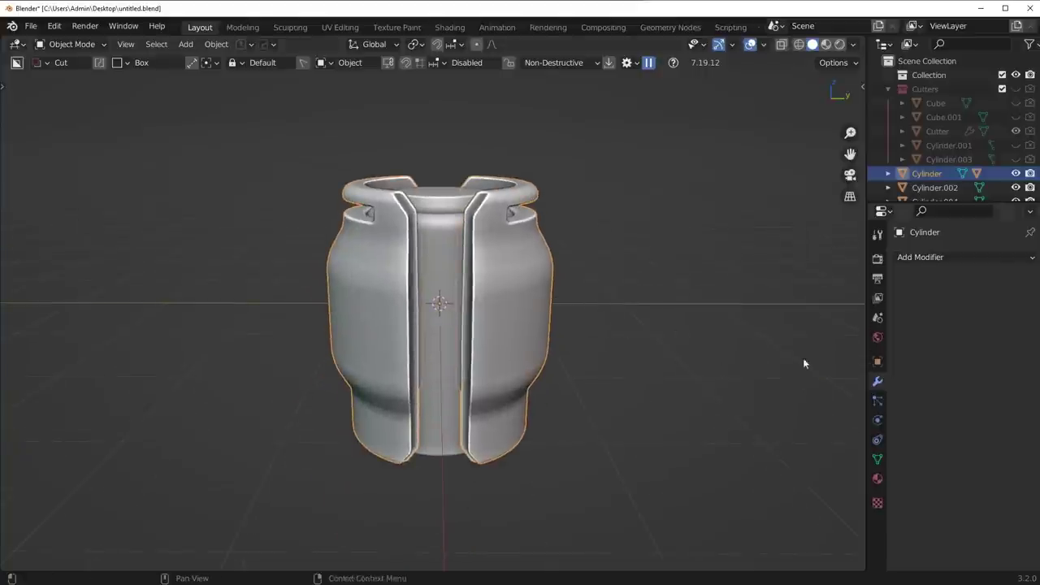
click(636, 308)
middle_drag(636, 308, 603, 348)
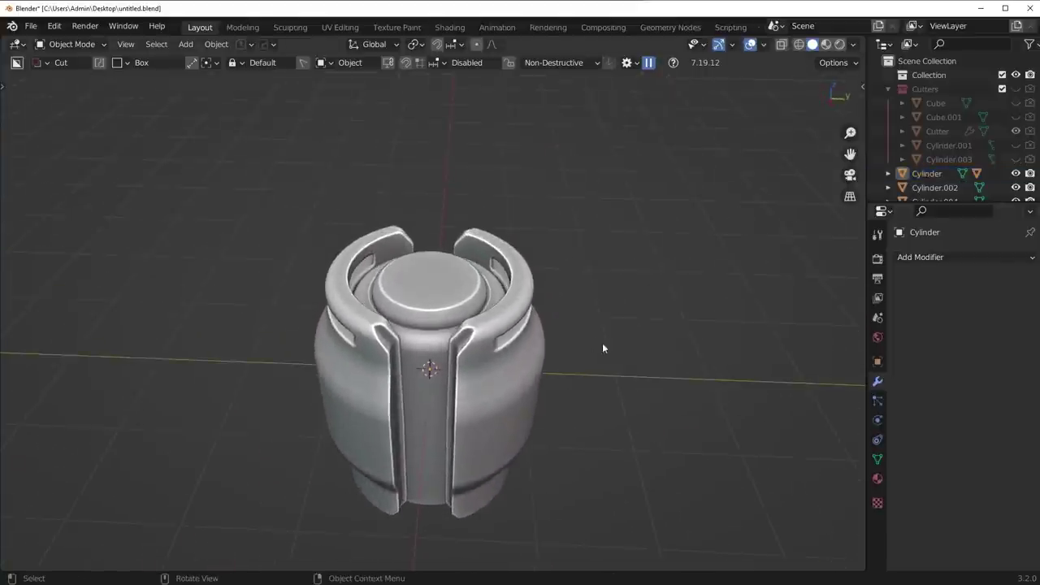
Add a cylinder mesh at the container's centre in top view and sharpen it with 30° sharpness and 60° auto smooth.
key(KP_7)
scroll(485, 315, up, 3)
key(shift+a)
mouse_move(569, 184)
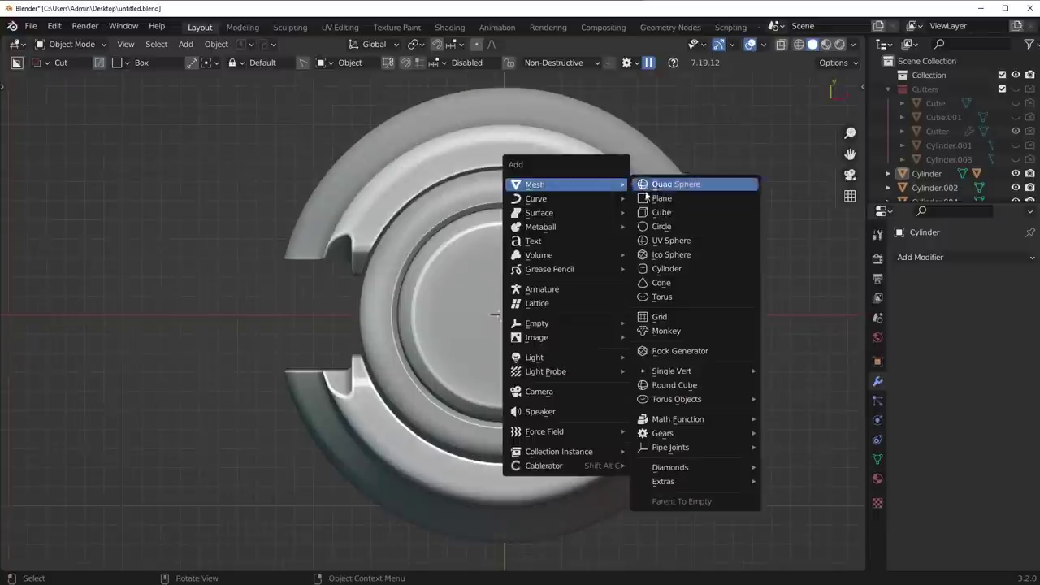
click(677, 275)
key(q)
click(654, 265)
Scale the new cylinder down to 0.206 and again to 0.861 so it sits small at the cap's centre.
key(s)
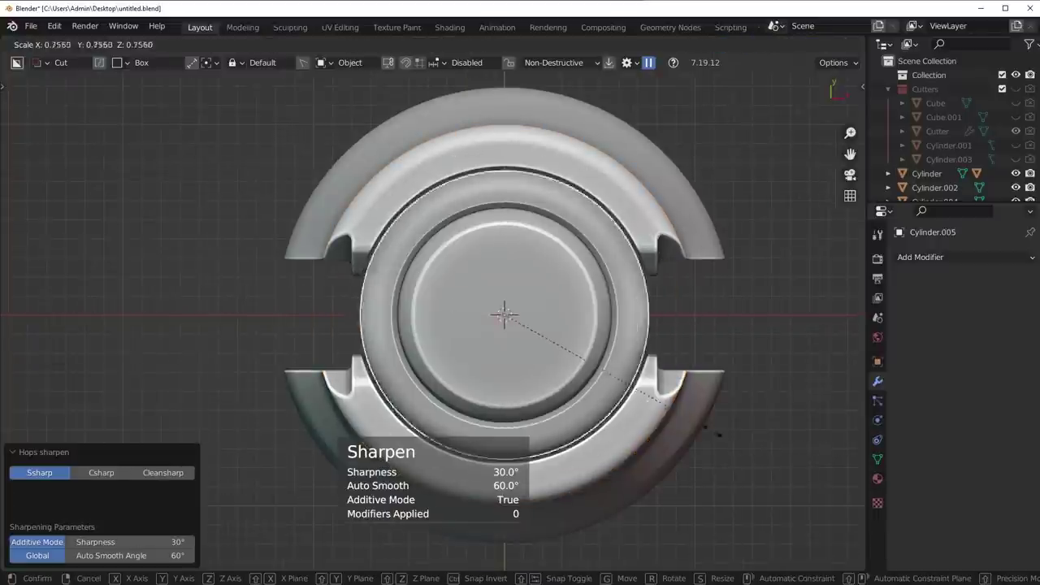
click(557, 358)
key(KP_Decimal)
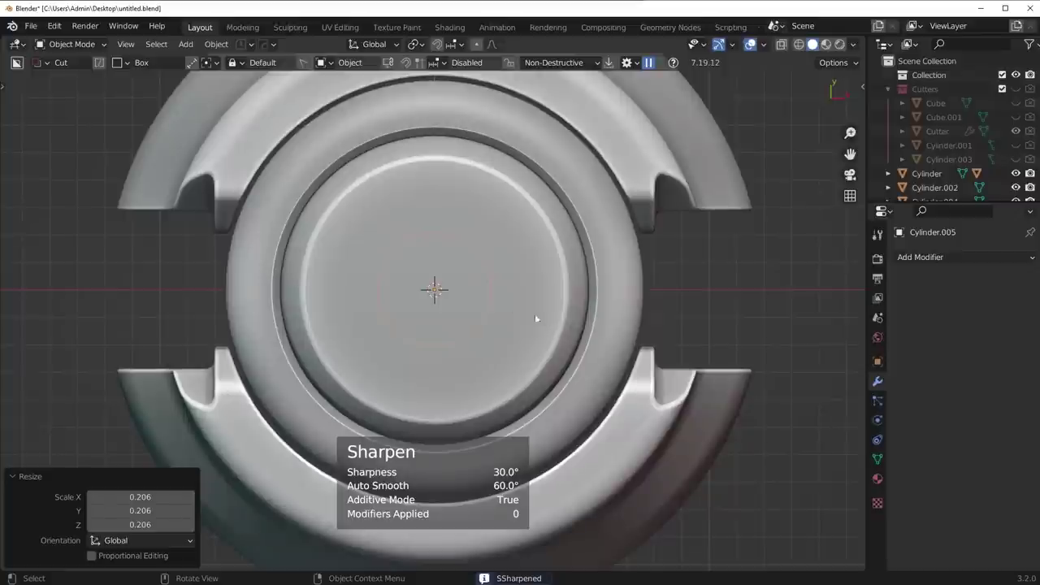
key(s)
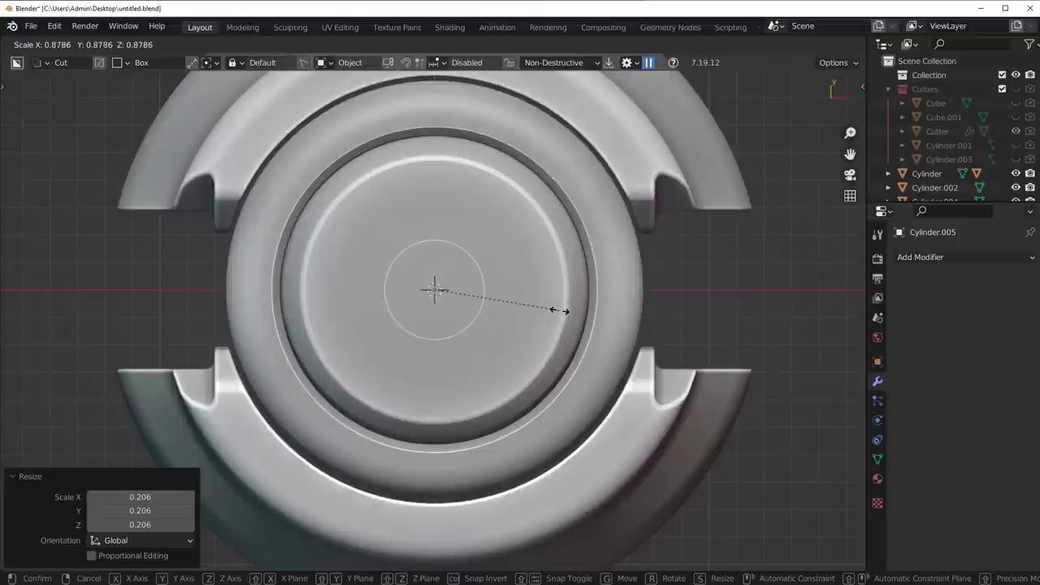
click(538, 302)
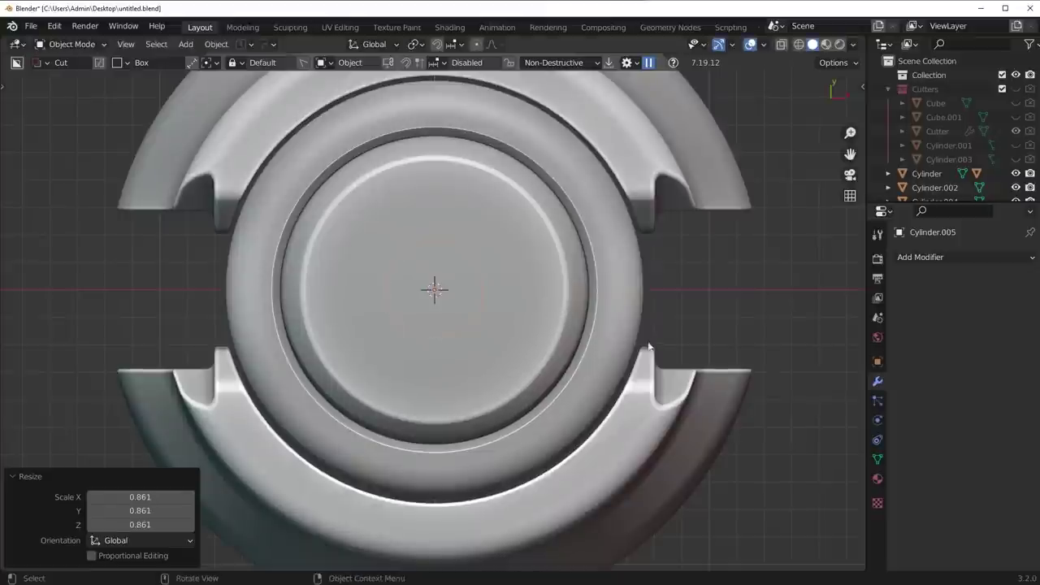
Move the small cylinder up about 1.13 m along Z so it intersects the top face of the inner cap.
middle_drag(720, 459, 583, 363)
key(g)
key(z)
click(586, 155)
middle_drag(586, 150, 566, 205)
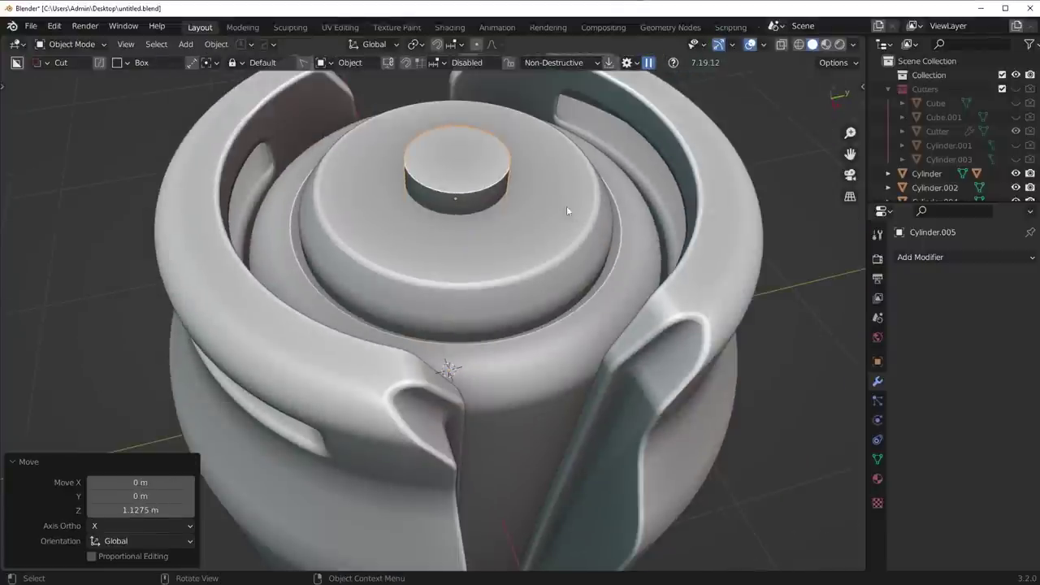
Cut the small cylinder out of the inner cap with a non-destructive difference boolean, and reselect its cutter.
shift+click(565, 201)
key(ctrl+minus)
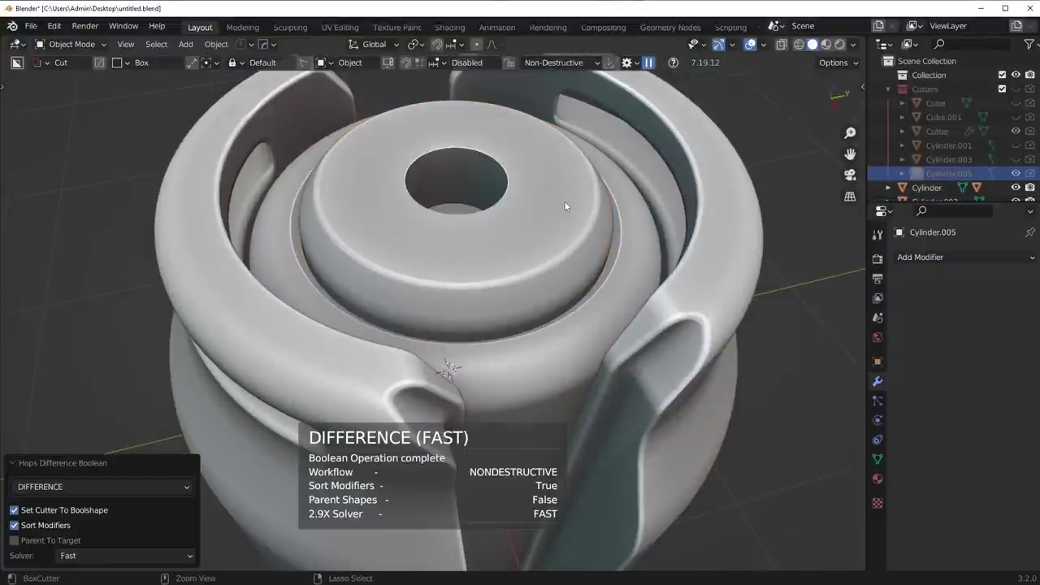
key(q)
click(556, 224)
Add a thin Solidify modifier to the cylinder cutter so it cuts a ring groove in the cap, and hide the cutter.
key(q)
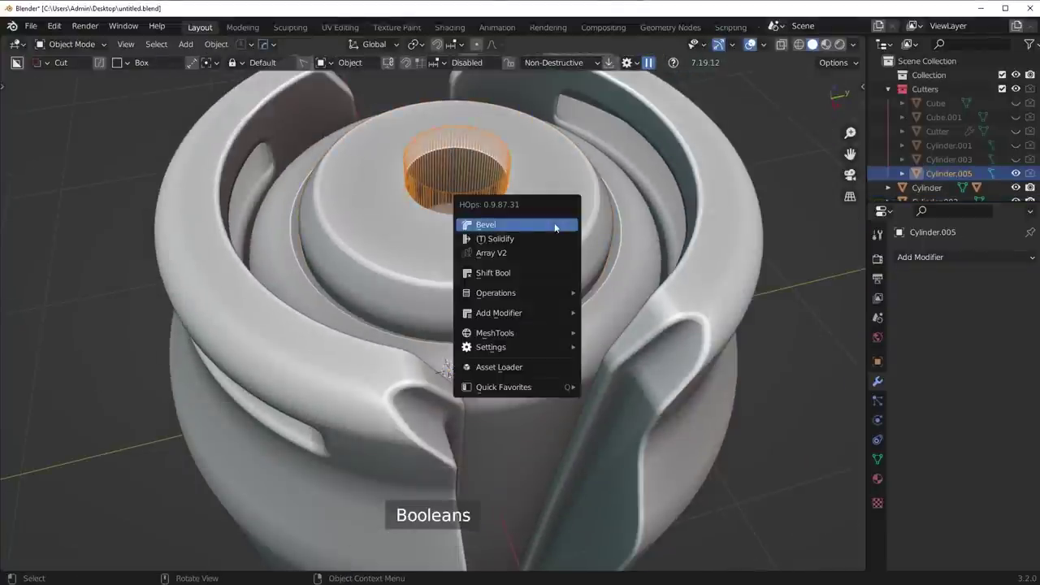
click(541, 236)
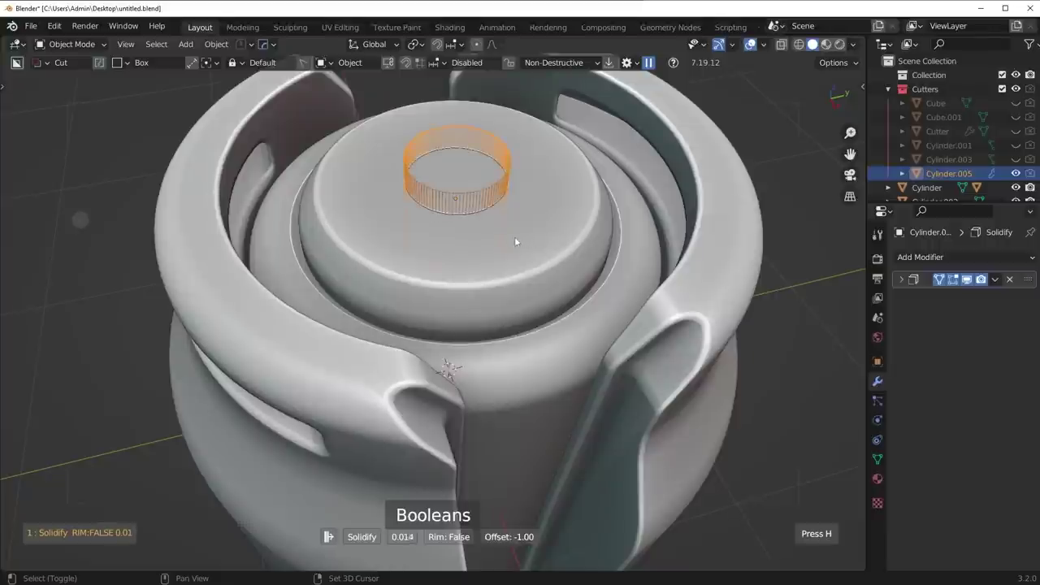
click(718, 271)
key(shift+2)
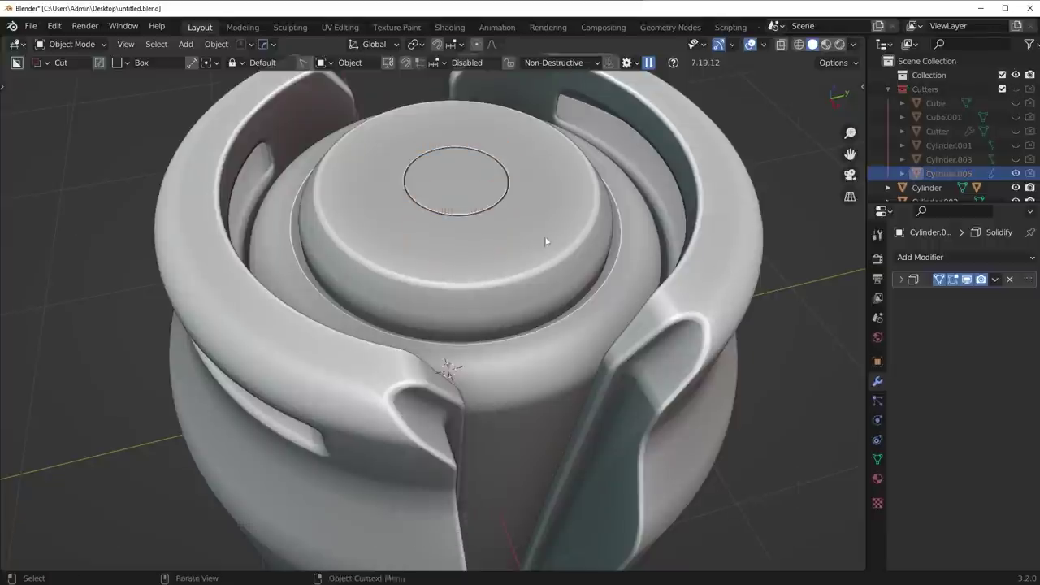
scroll(545, 239, down, 6)
middle_drag(546, 238, 520, 260)
scroll(459, 235, up, 3)
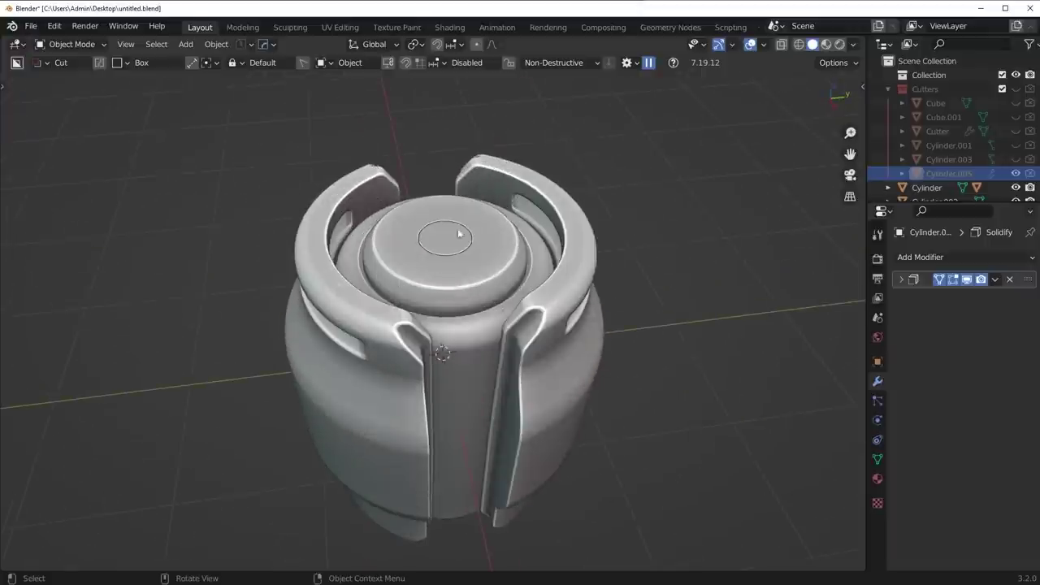
Show and select the cap's ring cutter again through its boolean.
key(q)
click(486, 265)
key(s)
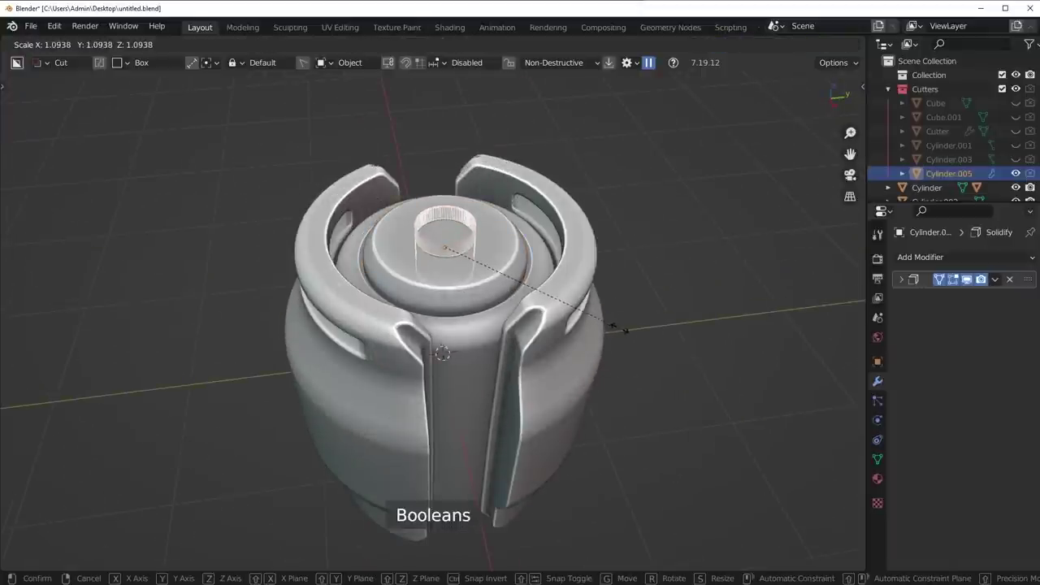
right_click(619, 328)
Try enlarging the ring cutter to about 2.249 times its size, and undo the scaling.
key(s)
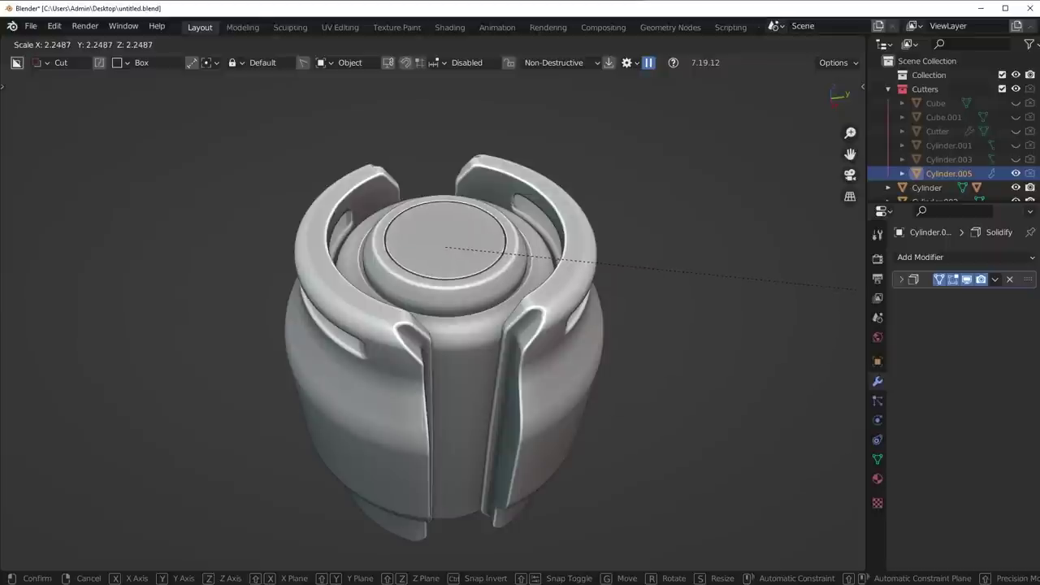
click(998, 304)
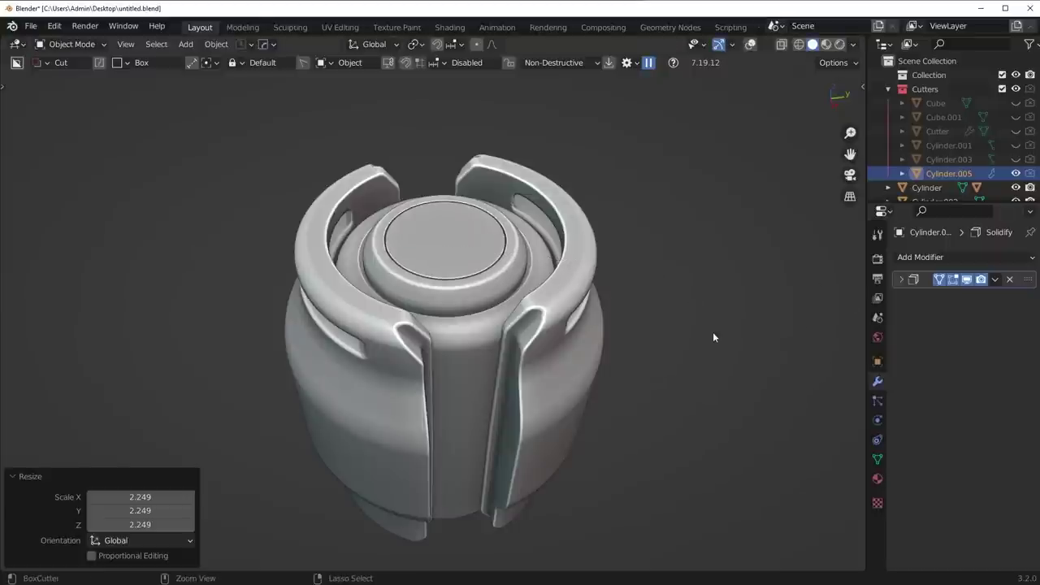
key(ctrl+z)
Scale the ring cutter up by 1.144 and turn the viewport overlays back on.
key(s)
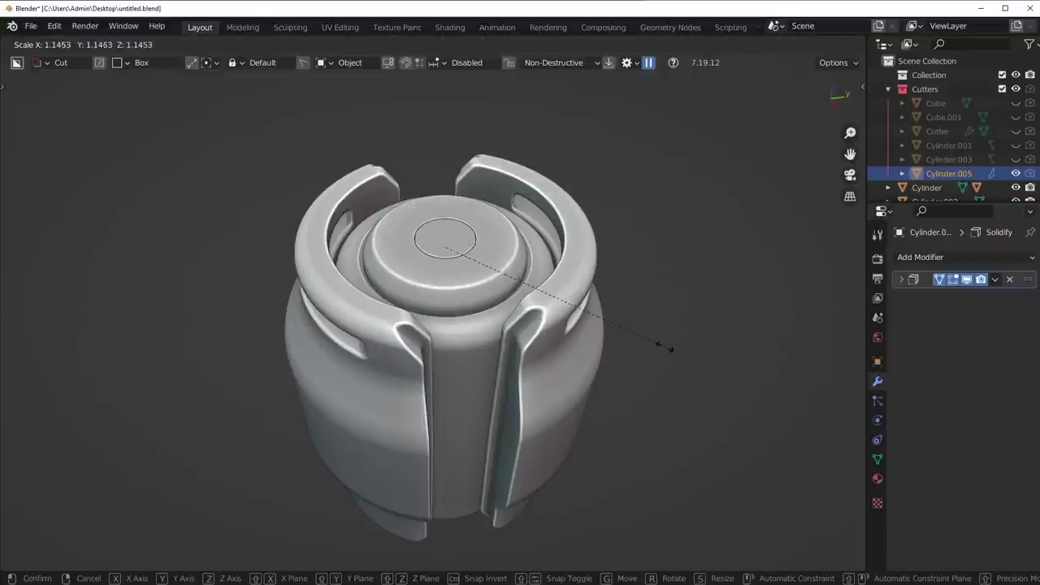
click(662, 346)
middle_drag(569, 341, 553, 297)
scroll(479, 325, down, 5)
scroll(557, 293, up, 3)
scroll(557, 292, up, 4)
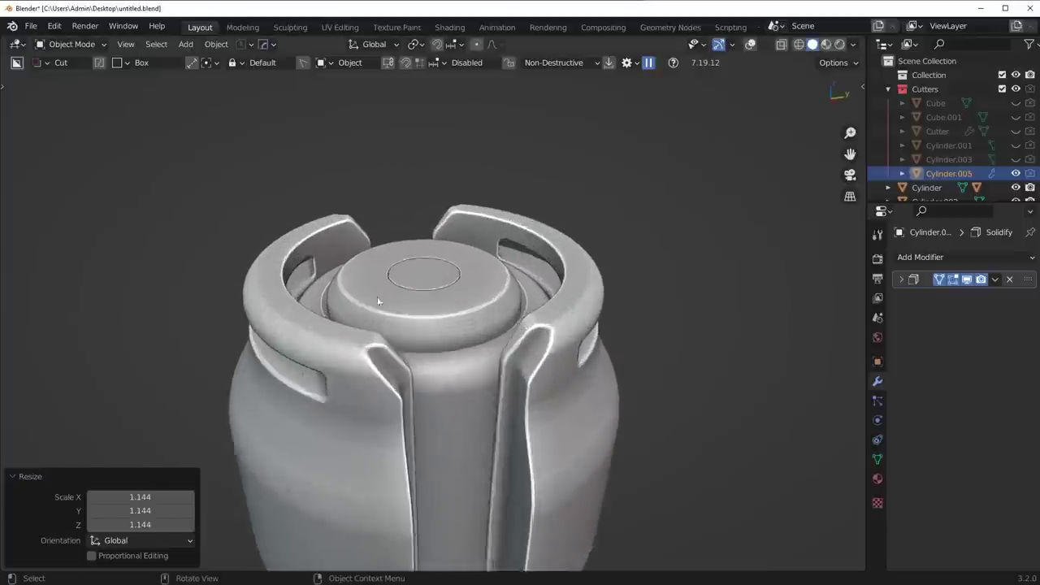
click(750, 44)
middle_drag(585, 192, 564, 239)
scroll(564, 239, up, 5)
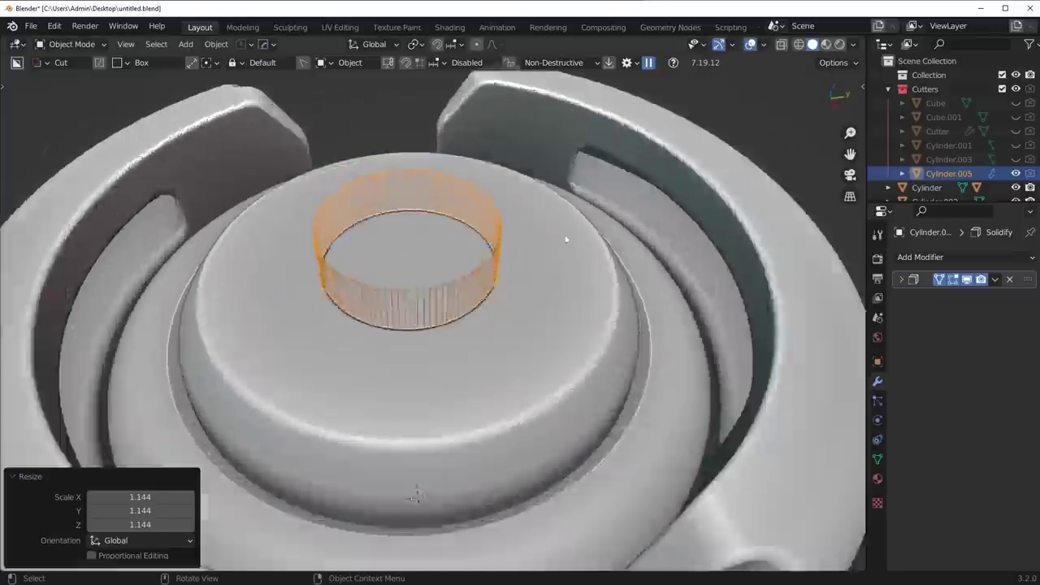
Hide the ring cutter to check the cap's groove, and undo back to the visible cutter.
key(shift+2)
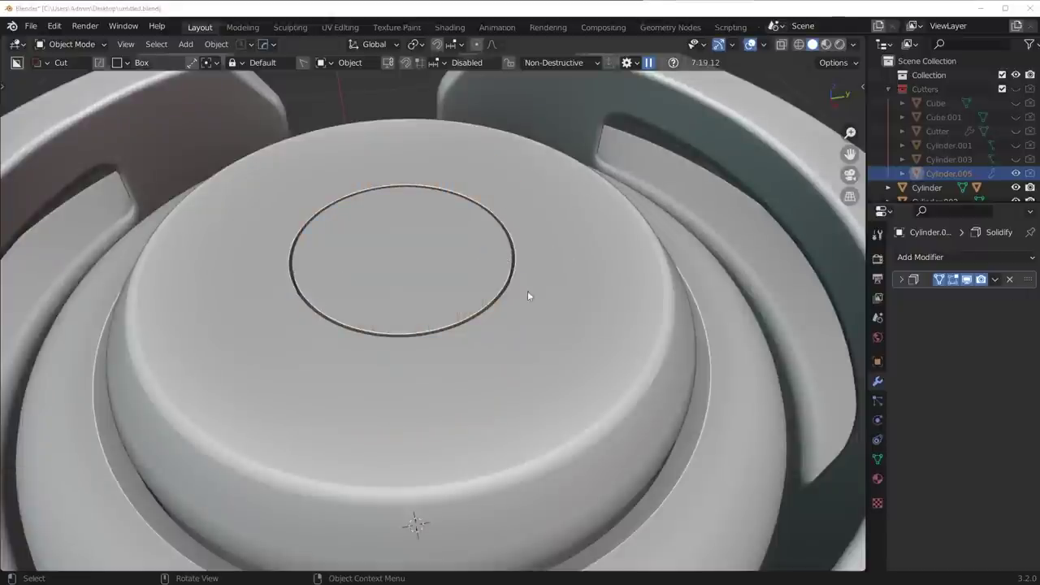
key(ctrl+z)
right_click(577, 276)
key(ctrl+z)
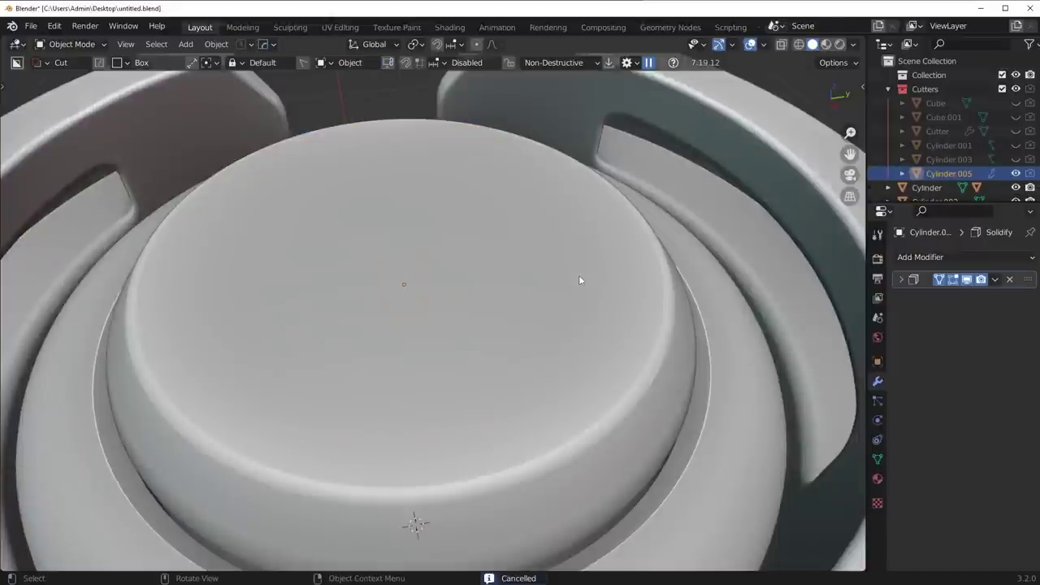
scroll(525, 294, down, 3)
key(ctrl+z)
key(ctrl+z)
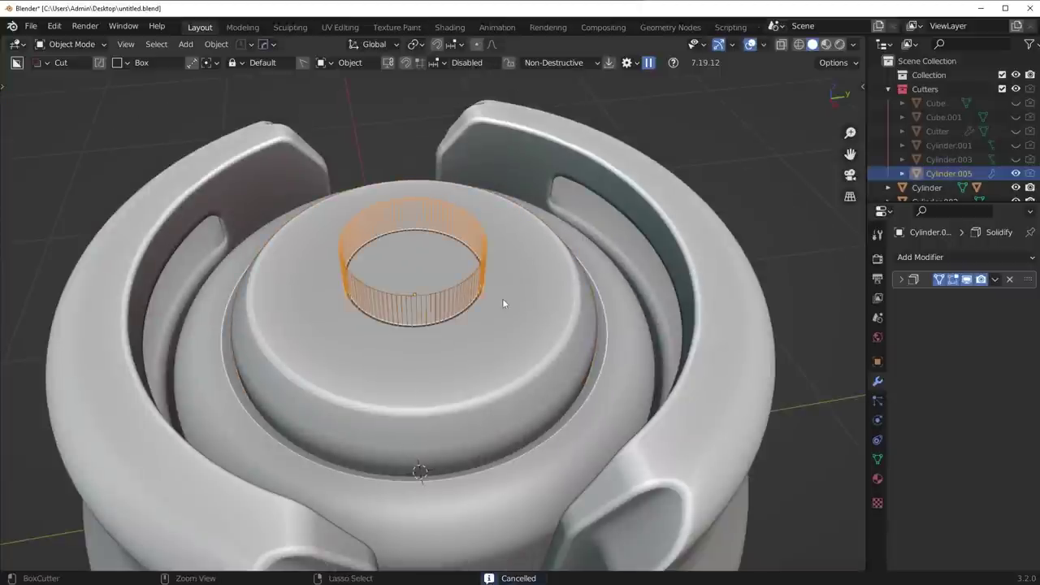
Apply the cap's boolean with Csharp, using 30° sharpness and 60° auto smooth.
click(503, 298)
key(q)
click(515, 295)
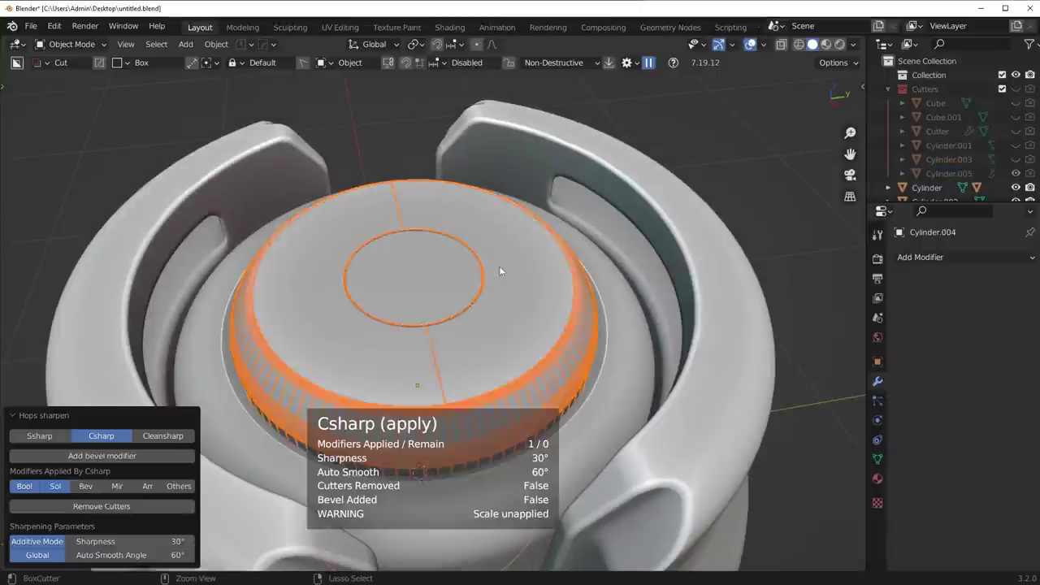
Select the linked vertices of the centre disc inside the groove and separate them from the cap into their own object.
scroll(524, 298, up, 2)
key(Tab)
scroll(590, 332, up, 3)
key(1)
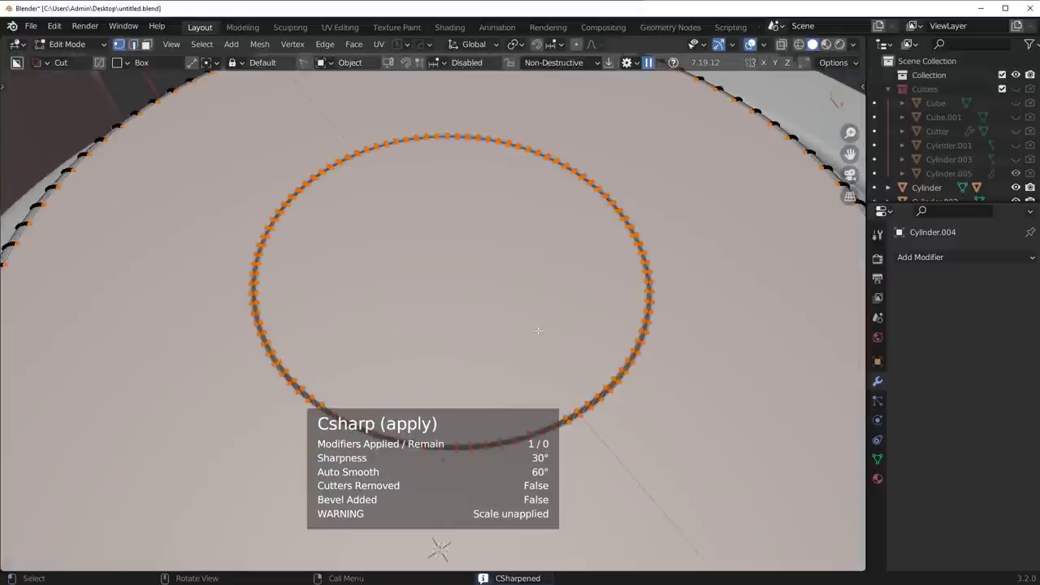
key(alt+a)
key(ctrl+l)
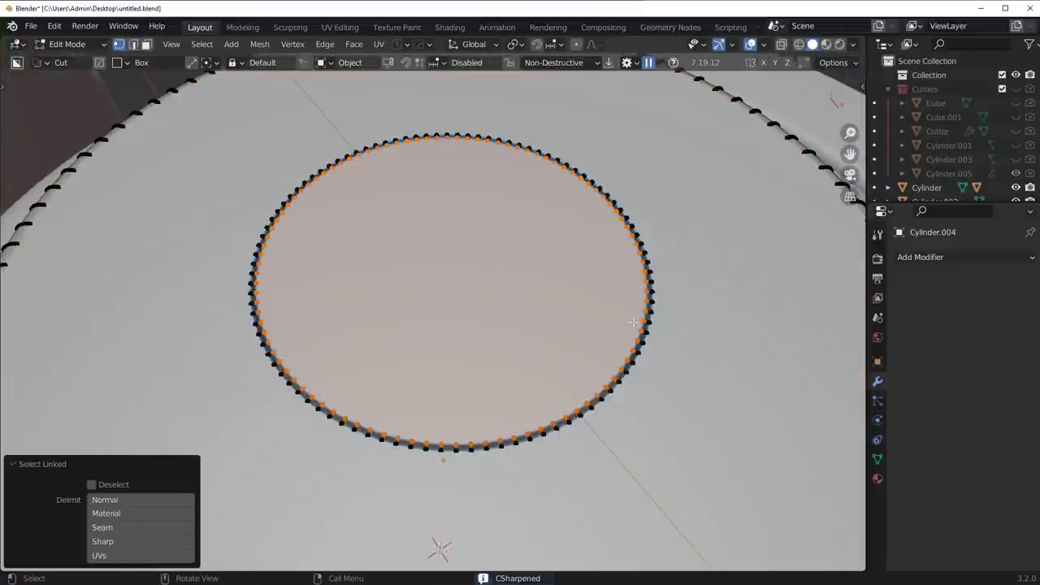
key(p)
click(634, 325)
key(Tab)
Try moving the separated centre plug out of the cap's hole.
scroll(520, 319, down, 3)
click(506, 317)
key(g)
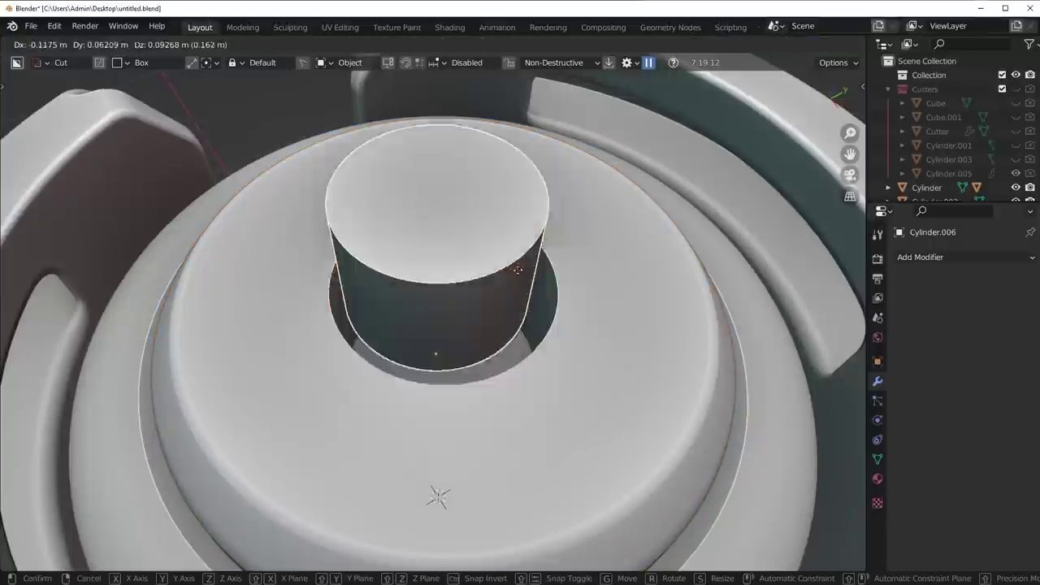
right_click(518, 270)
Bevel the rim edge of the circular hole in the cap.
click(602, 306)
key(Tab)
alt+click(557, 312)
scroll(557, 312, up, 3)
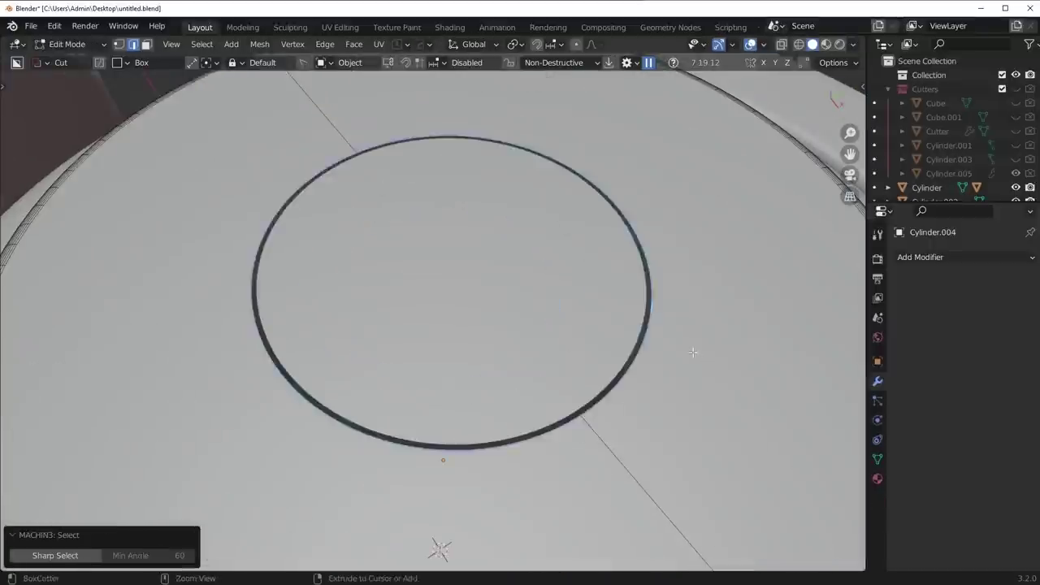
key(ctrl+b)
click(713, 358)
key(Tab)
Bevel the top edge of the centre plug about 0.026 m wide with 8 segments.
click(673, 296)
click(559, 288)
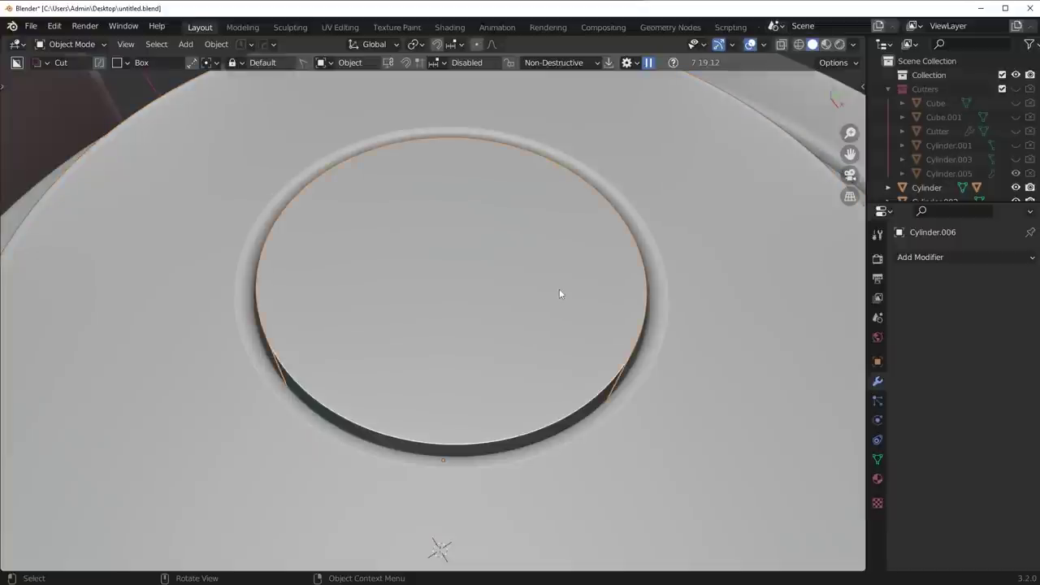
key(Tab)
click(736, 344)
click(602, 322)
key(ctrl+b)
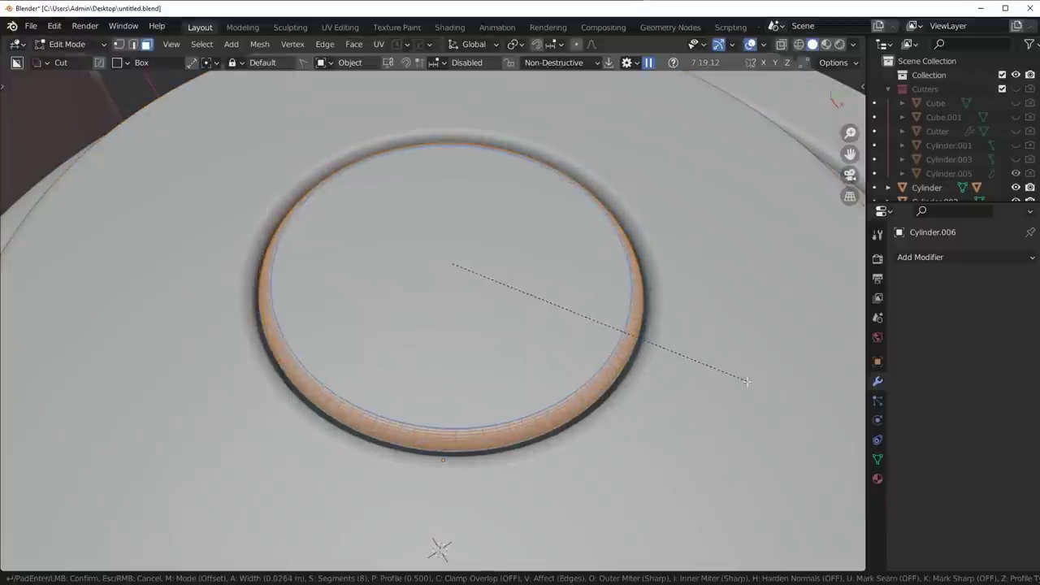
click(744, 377)
key(Tab)
Recalculate the cap's shading with Resharp at 30° sharpness and 60° auto smooth.
click(727, 244)
key(q)
click(708, 271)
scroll(708, 272, down, 4)
click(606, 294)
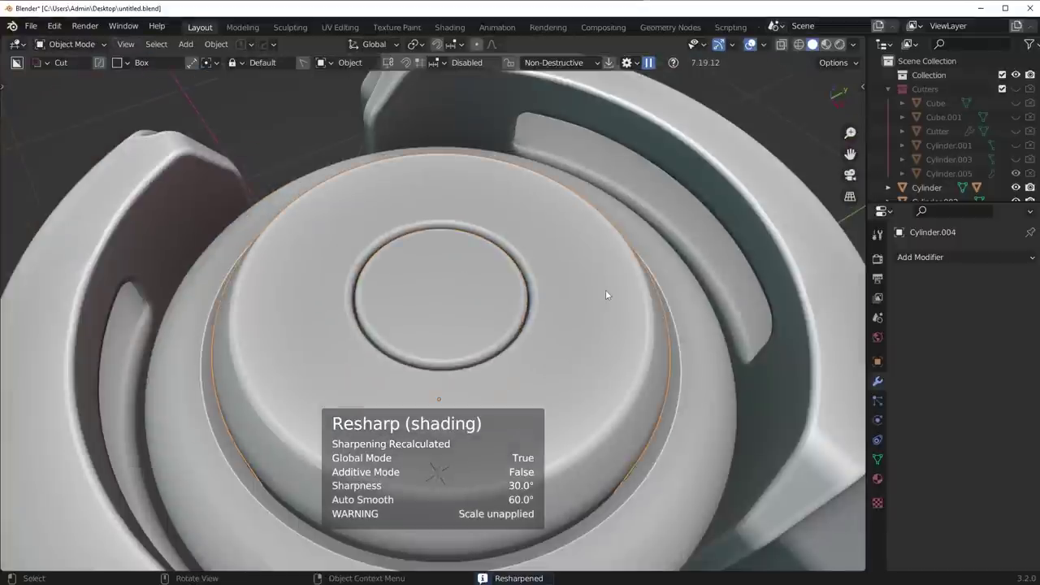
key(q)
click(606, 294)
Switch the BoxCutter shape type to Circle (64).
scroll(611, 295, down, 5)
key(v)
middle_drag(612, 295, 460, 351)
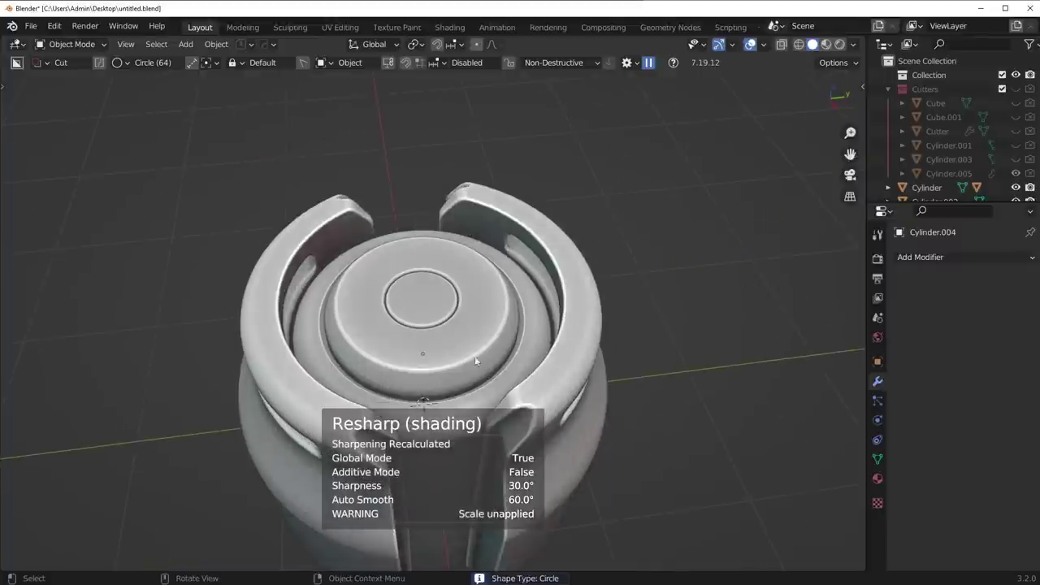
scroll(476, 361, up, 3)
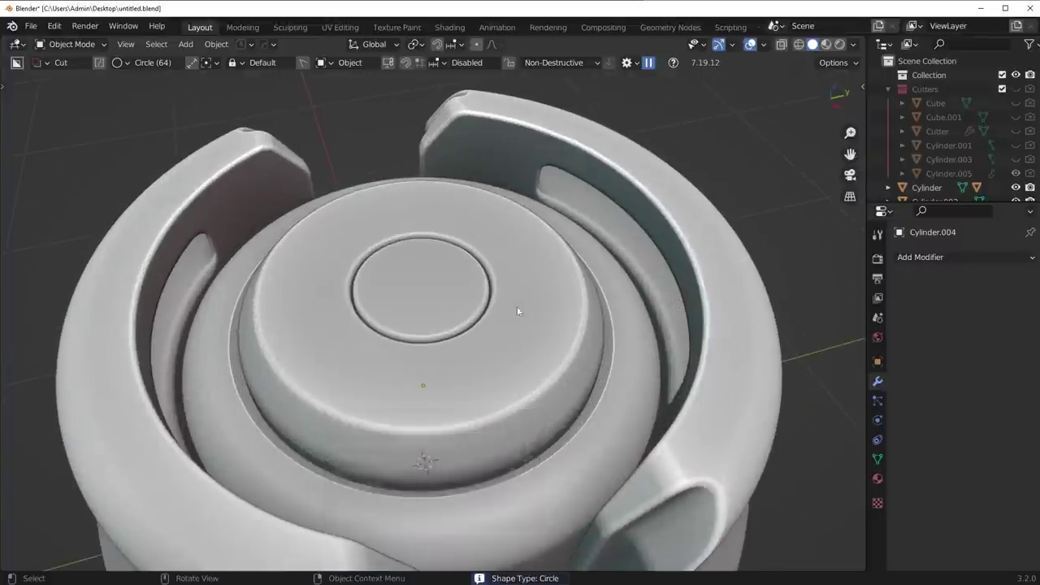
mouse_move(517, 309)
middle_down()
mouse_move(544, 323)
mouse_move(525, 295)
mouse_move(525, 322)
middle_up()
Try adding a Weighted Normal modifier to the cap, and undo it.
key(q)
click(543, 317)
key(ctrl+z)
Switch the viewport lighting to a glossy red MatCap and check the highlights on the cap's surface.
key(KP_Decimal)
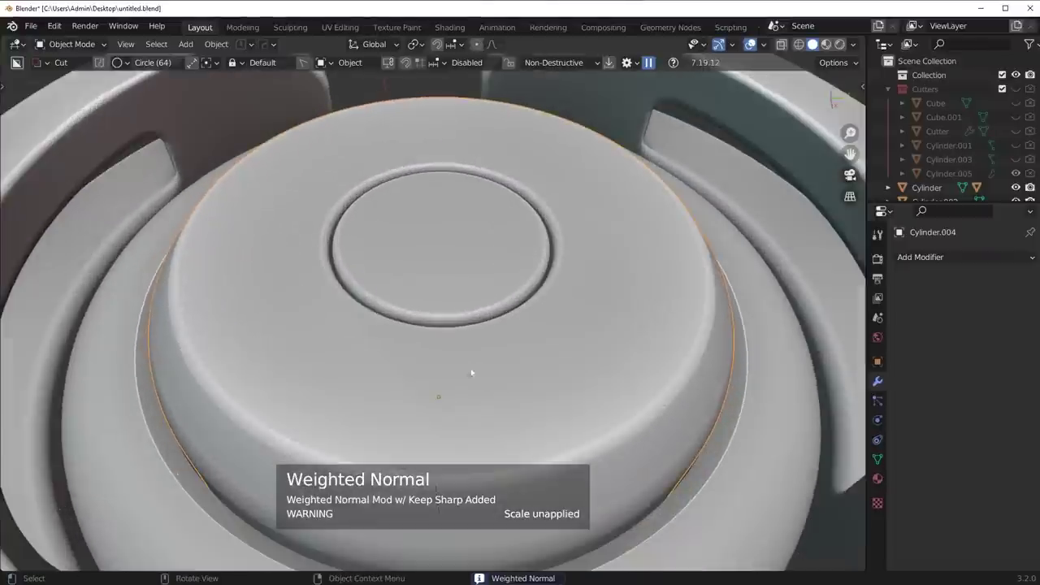
click(853, 44)
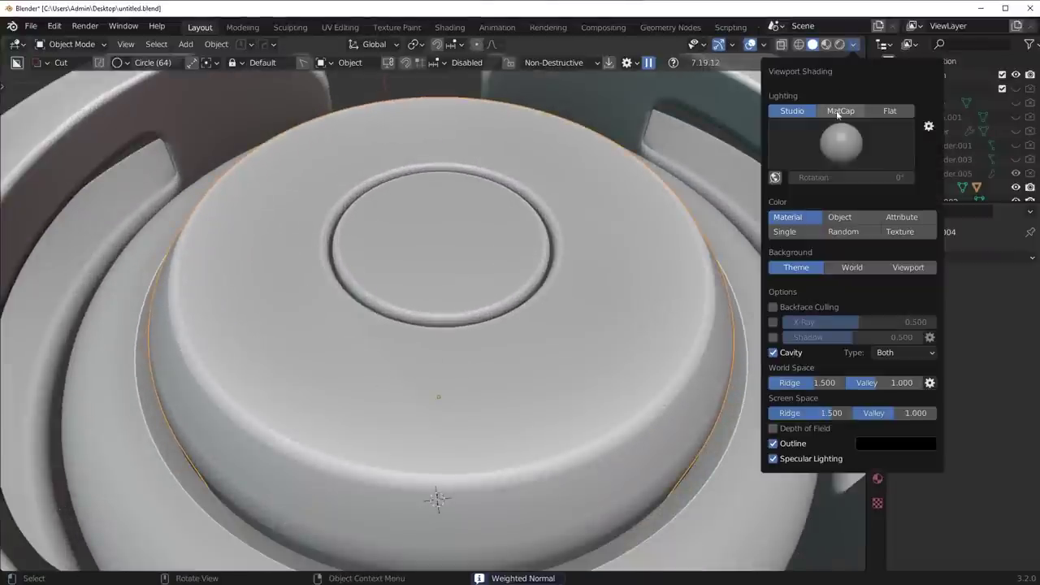
click(841, 111)
click(837, 140)
click(759, 277)
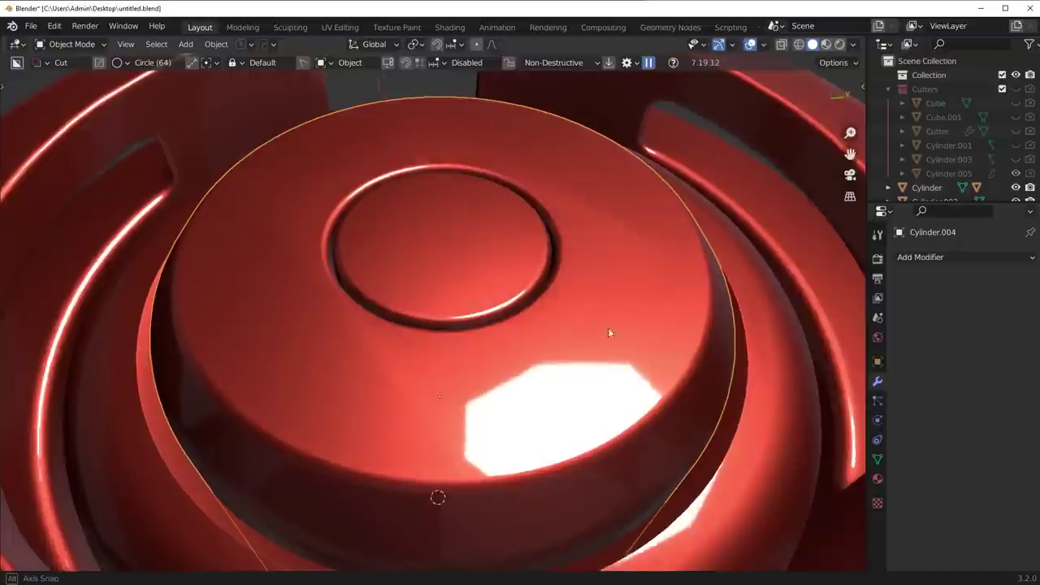
middle_drag(630, 346, 648, 353)
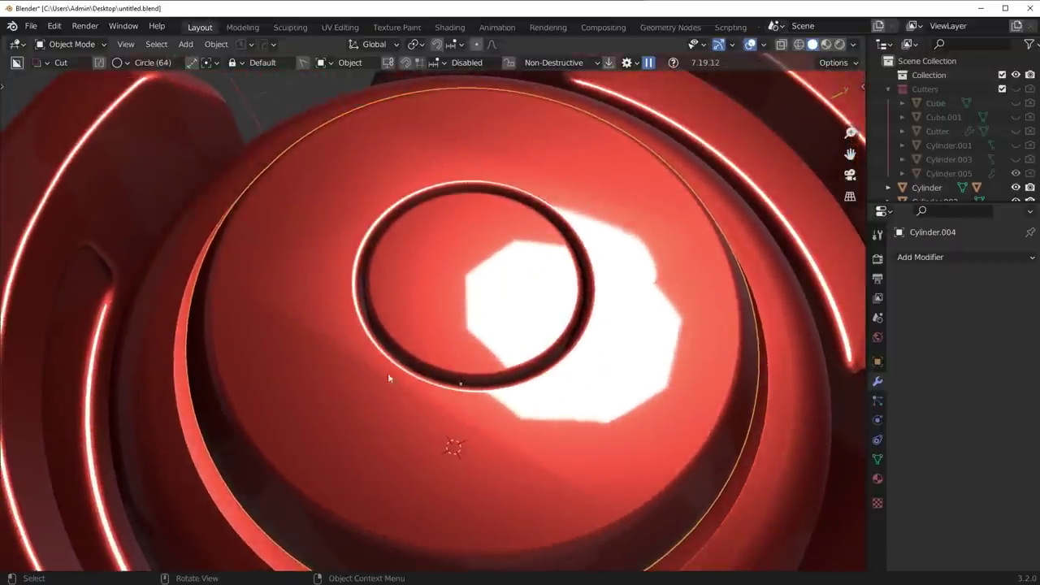
Compare the cap's MatCap reflections with a Weighted Normal modifier added, and undo the modifier.
key(q)
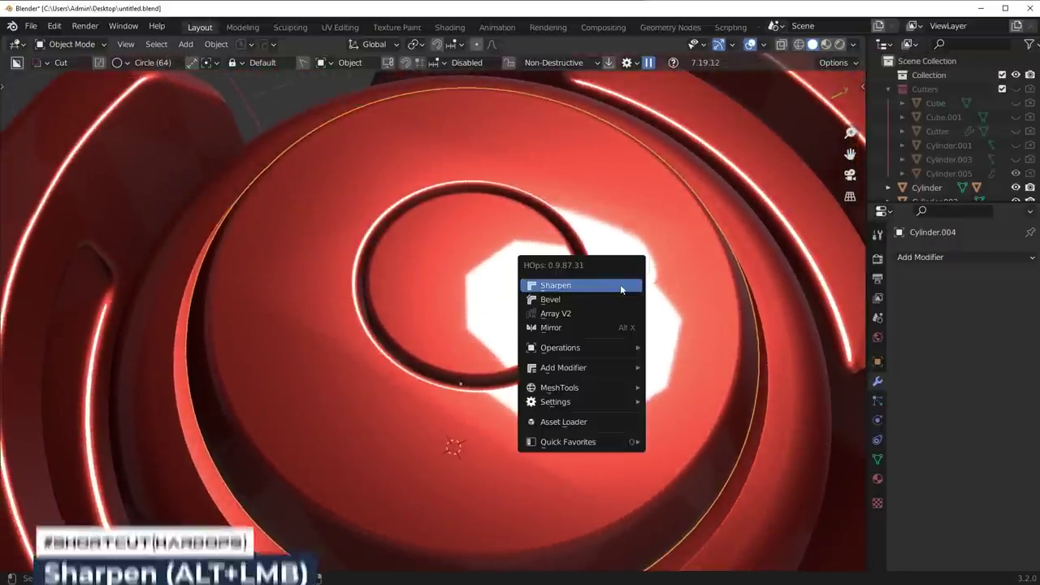
alt+click(621, 286)
key(ctrl+z)
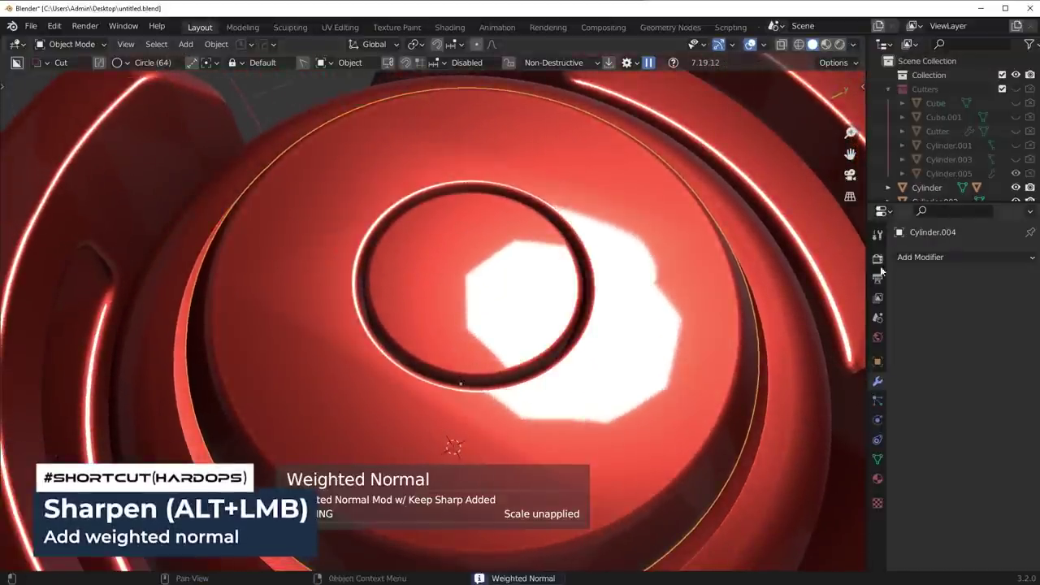
Add a Weighted Normal modifier to the cap and switch the viewport lighting to Studio.
click(920, 257)
click(657, 358)
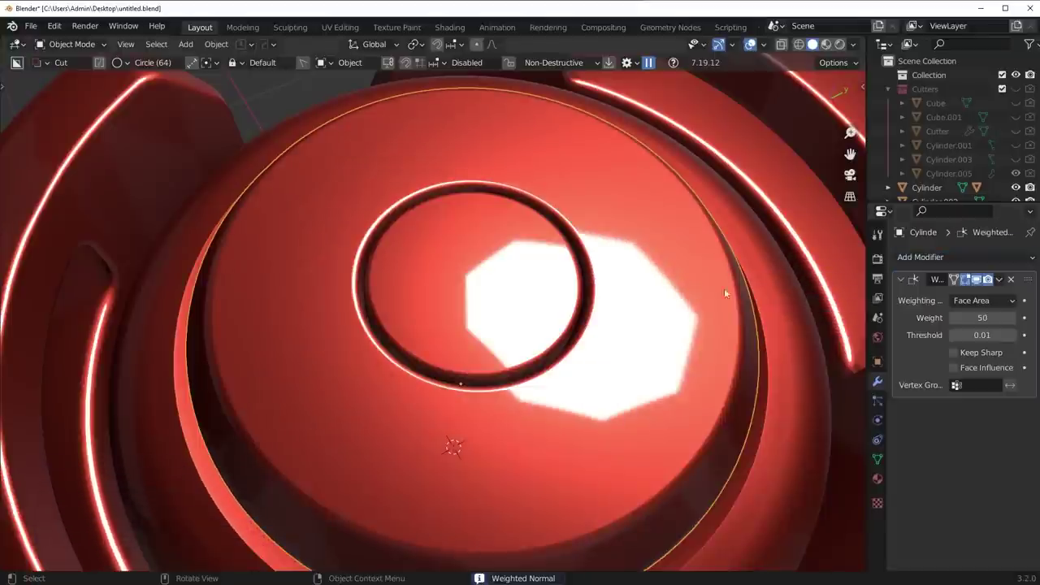
click(852, 44)
click(798, 111)
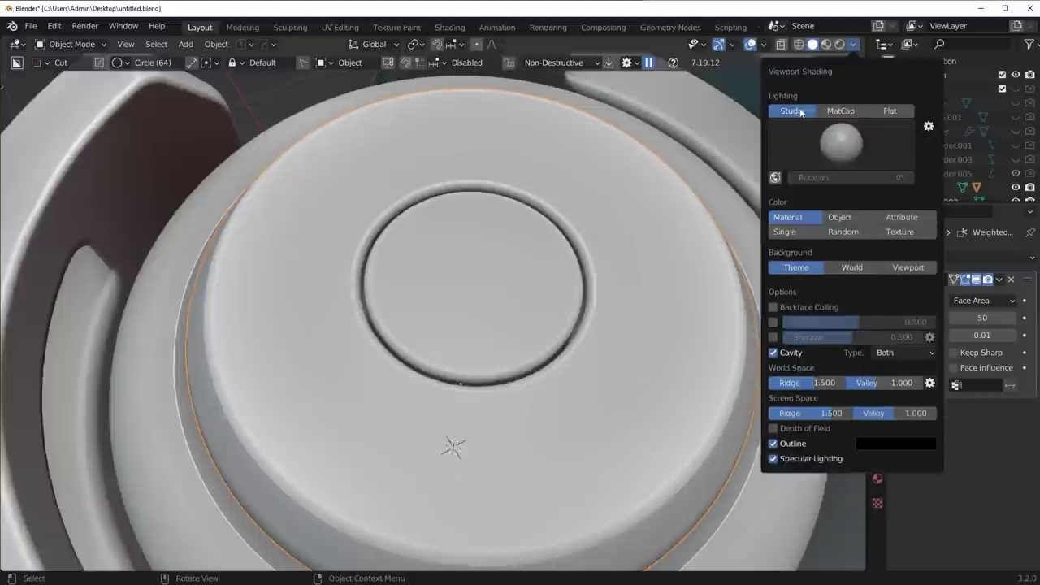
scroll(569, 335, down, 6)
mouse_move(567, 339)
middle_down()
mouse_move(519, 314)
mouse_move(547, 333)
middle_up()
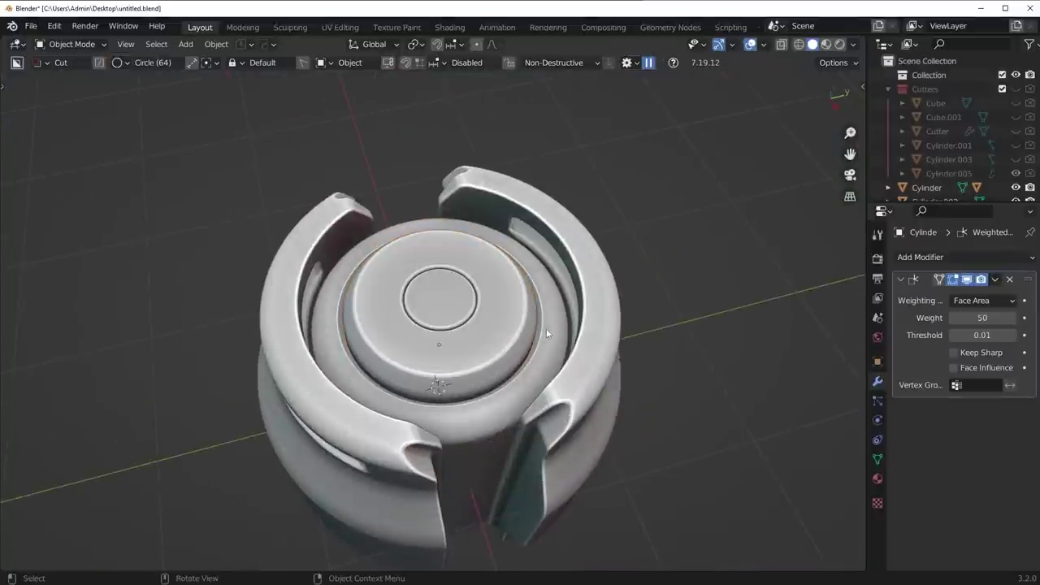
Add a 100-vertex cylinder at the origin and sharpen its shading with HardOps.
key(KP_7)
scroll(515, 279, up, 5)
key(shift+a)
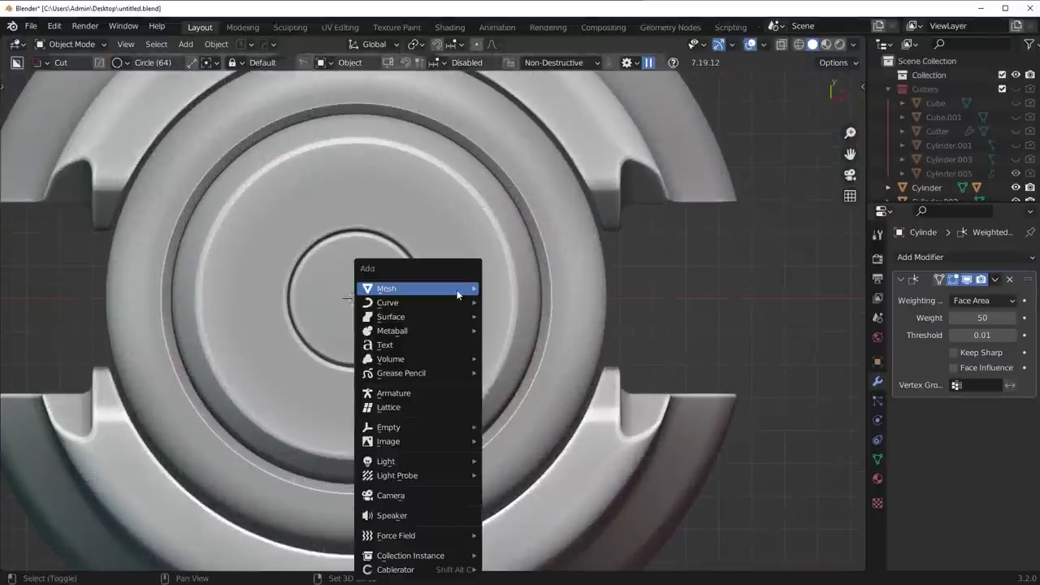
click(517, 373)
shift+middle_drag(363, 307, 467, 313)
key(shift+a)
mouse_move(529, 282)
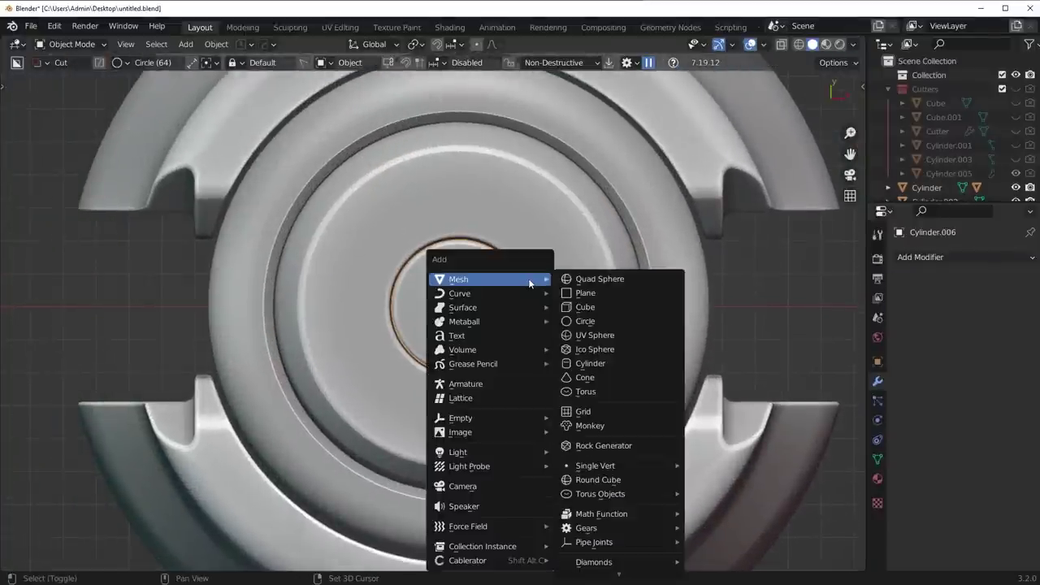
click(590, 364)
key(q)
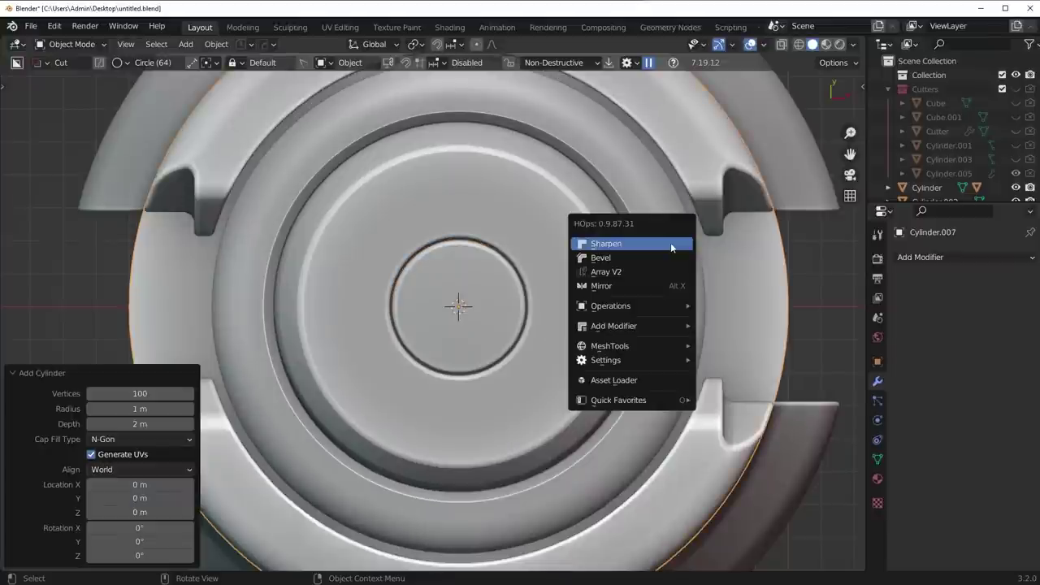
click(671, 242)
Scale the new cylinder to 0.142 and raise it about 1.16 m along Z so it pokes out of the centre plug.
key(s)
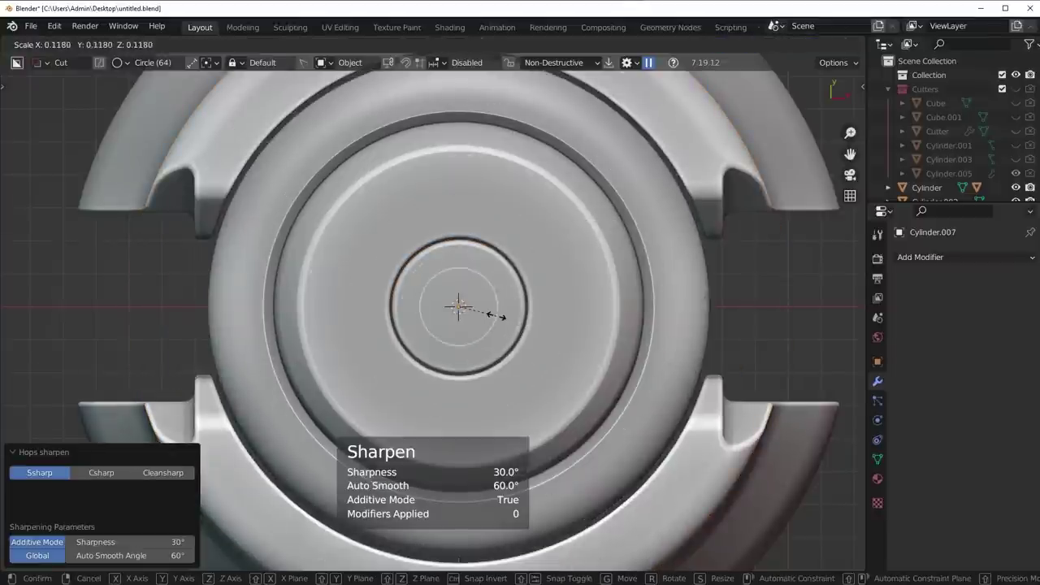
click(510, 315)
middle_drag(510, 316, 541, 295)
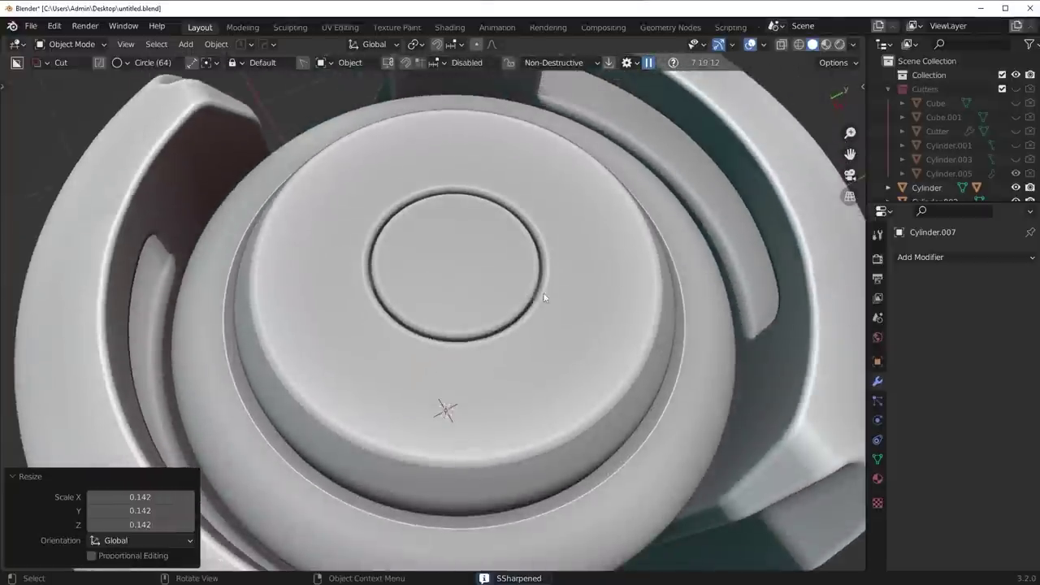
key(g)
key(z)
click(499, 232)
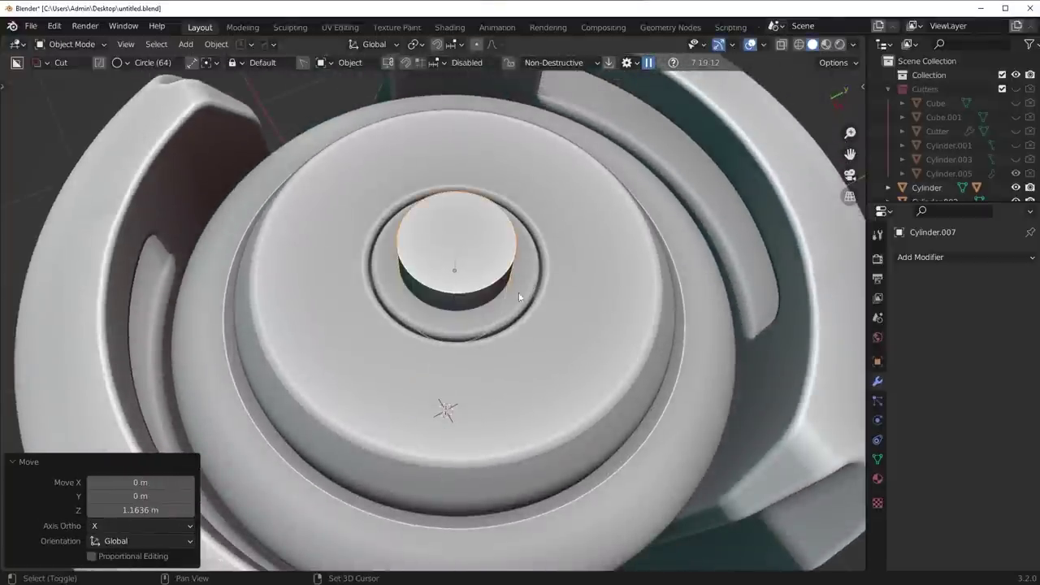
Subtract the small cylinder from the centre plug with a Boolean Difference and sharpen the plug's shading.
shift+click(518, 289)
key(ctrl+KP_Subtract)
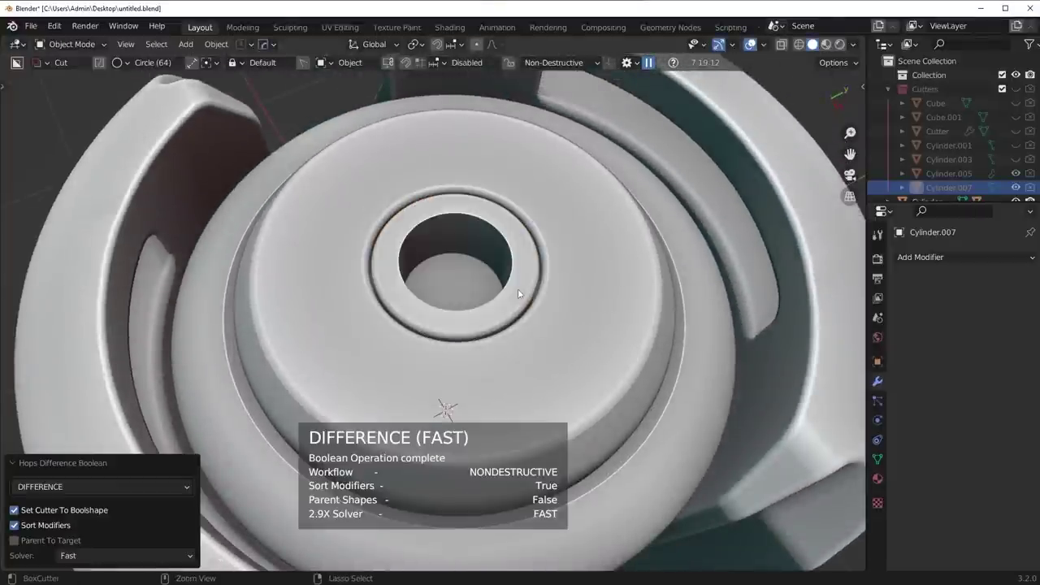
middle_drag(518, 288, 544, 286)
scroll(546, 276, up, 1)
key(q)
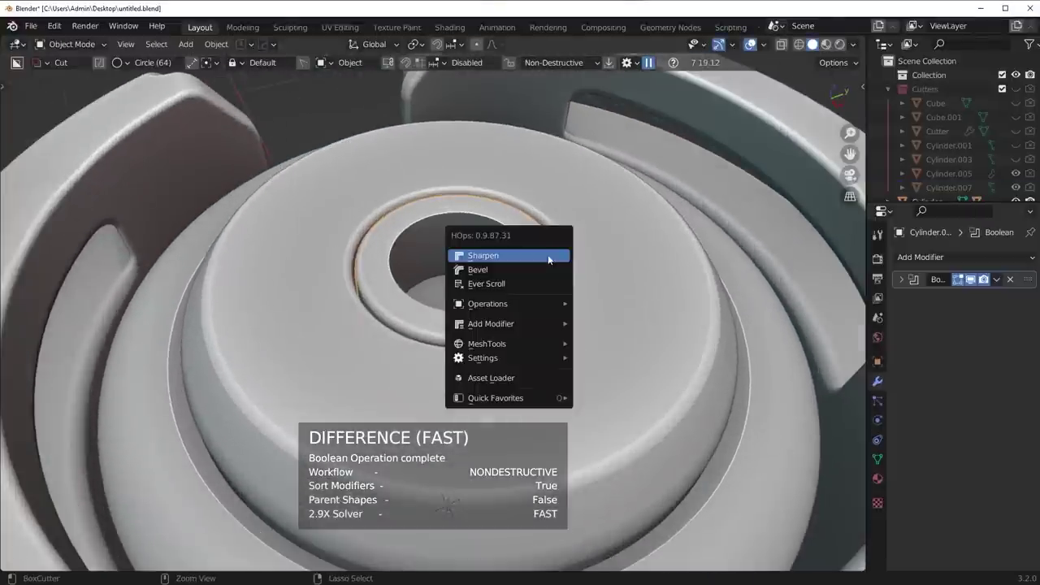
click(548, 259)
Chamfer the upper rim of the plug's hole with a one-segment bevel.
scroll(520, 244, up, 3)
key(Tab)
click(511, 319)
alt+click(452, 155)
key(ctrl+b)
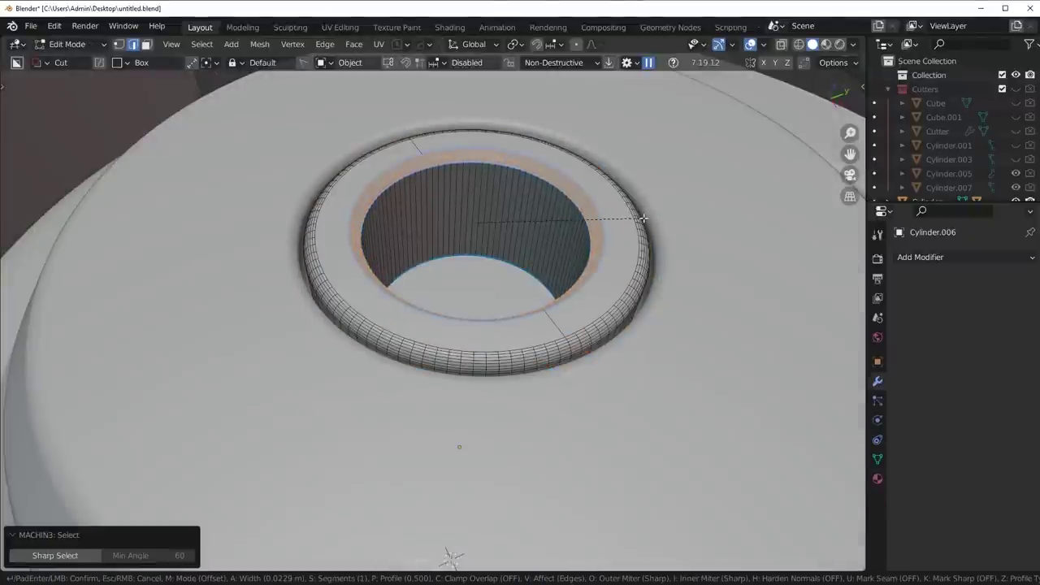
click(639, 218)
Round the edge of the hole's floor with a multi-segment bevel and resharpen the plug's shading.
middle_drag(567, 232, 555, 279)
key(3)
click(504, 329)
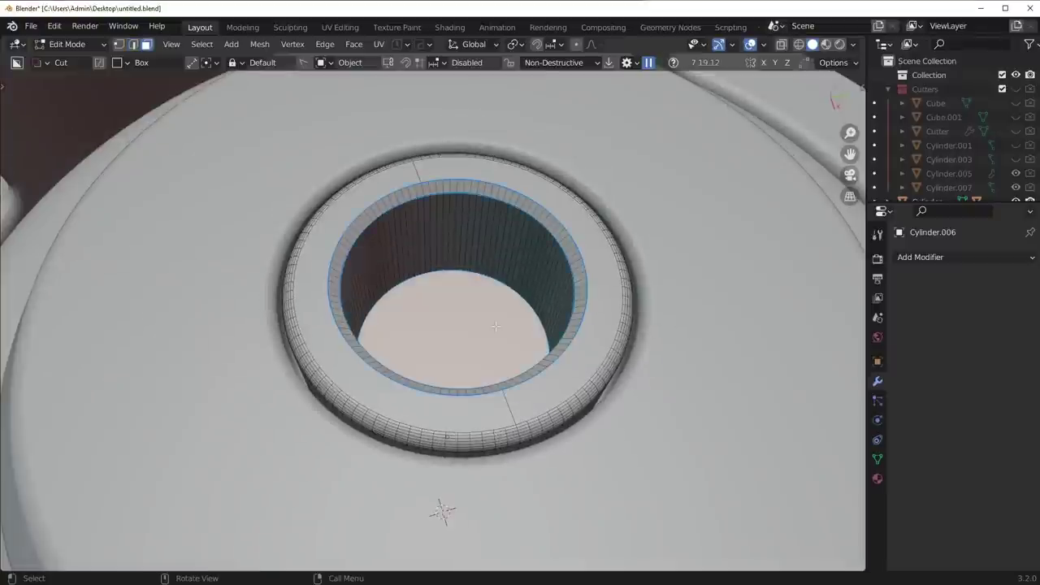
key(ctrl+b)
scroll(667, 343, up, 4)
click(711, 342)
key(Tab)
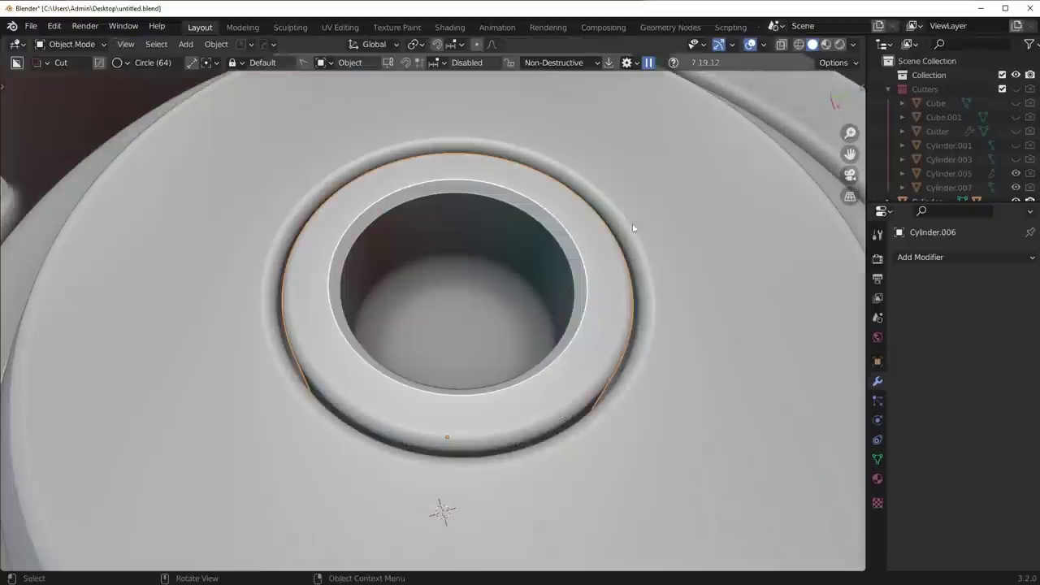
key(q)
click(624, 241)
scroll(623, 252, down, 6)
middle_drag(621, 252, 570, 273)
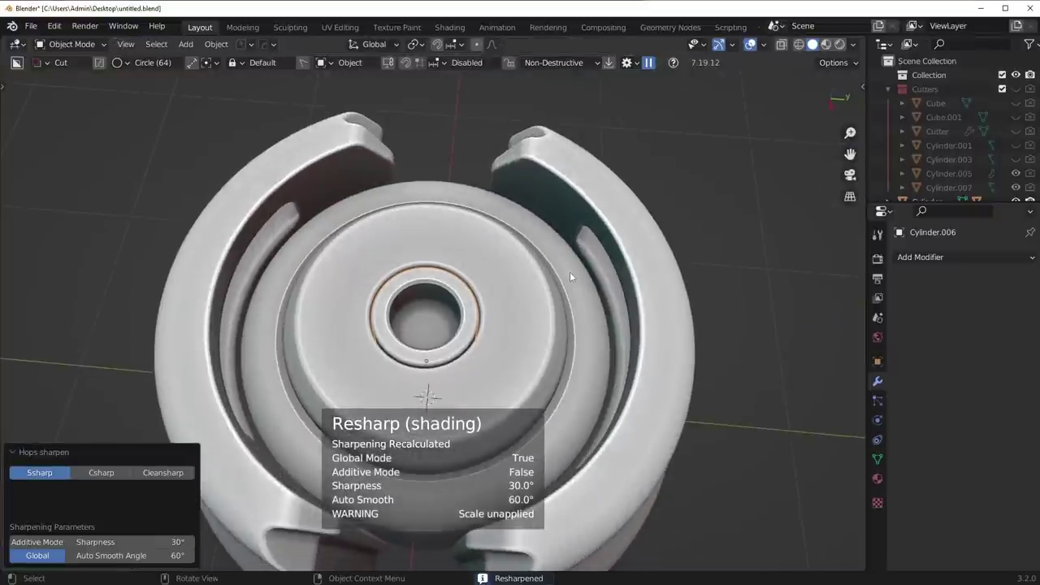
Inset the hole's floor face by about 0.026 m and extrude it down into a smaller recess.
scroll(569, 271, up, 5)
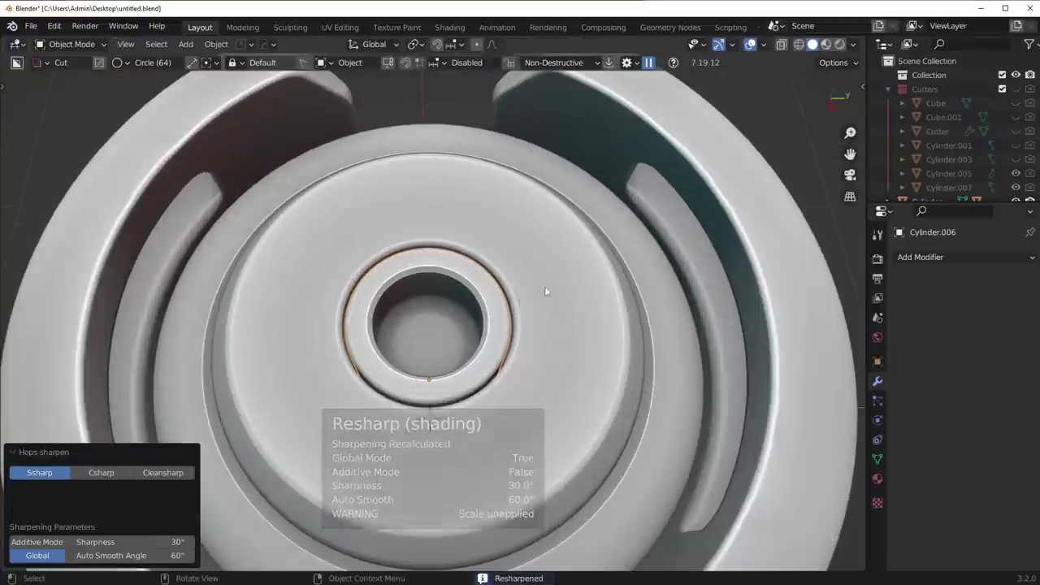
key(Tab)
click(431, 349)
scroll(544, 379, up, 3)
key(i)
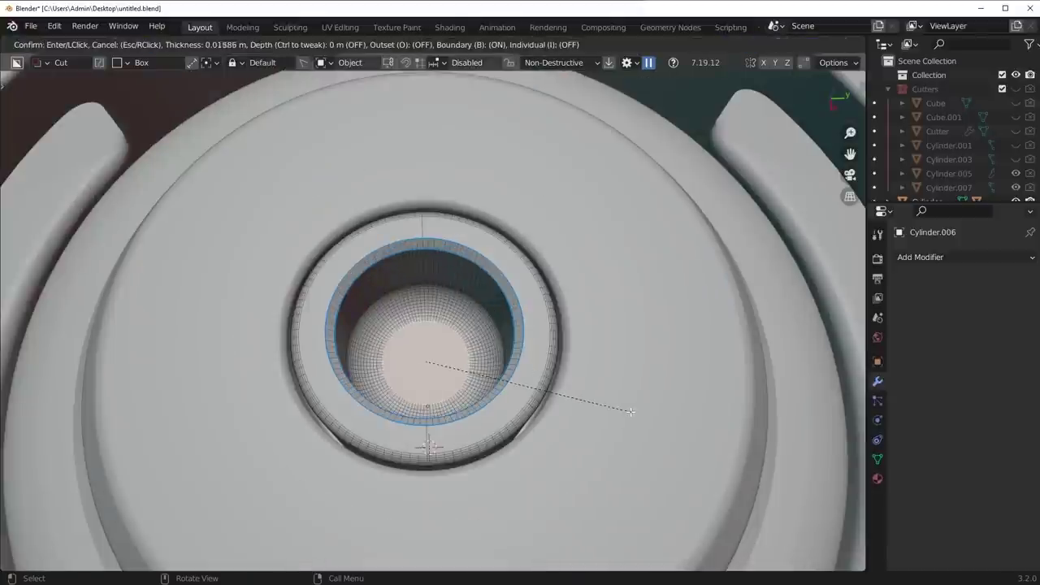
click(613, 406)
middle_drag(612, 406, 674, 362)
key(e)
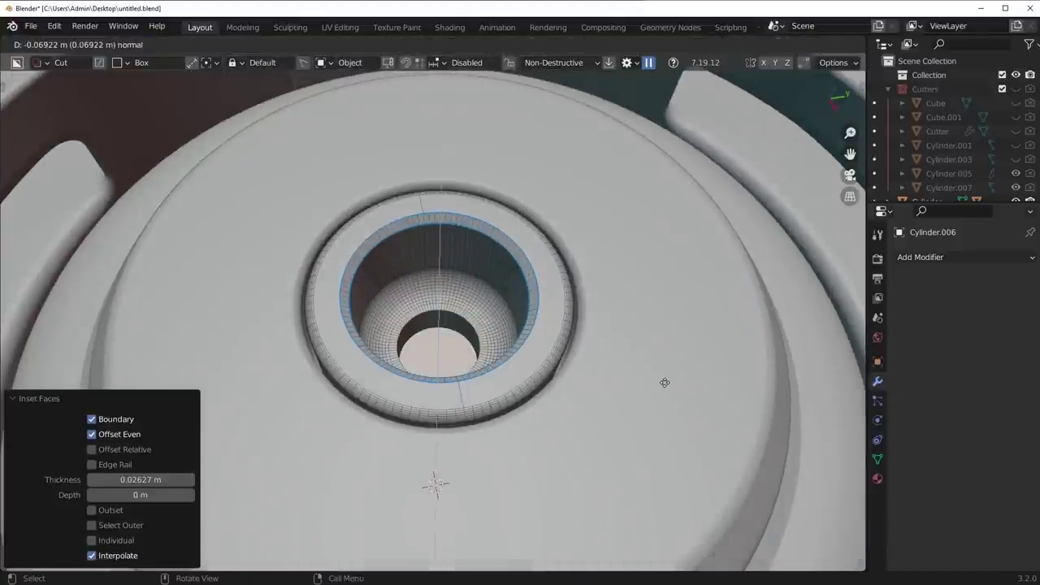
click(666, 373)
key(Tab)
Bevel the smaller recess's upper rim and the edge around its floor face.
scroll(474, 316, up, 5)
key(Tab)
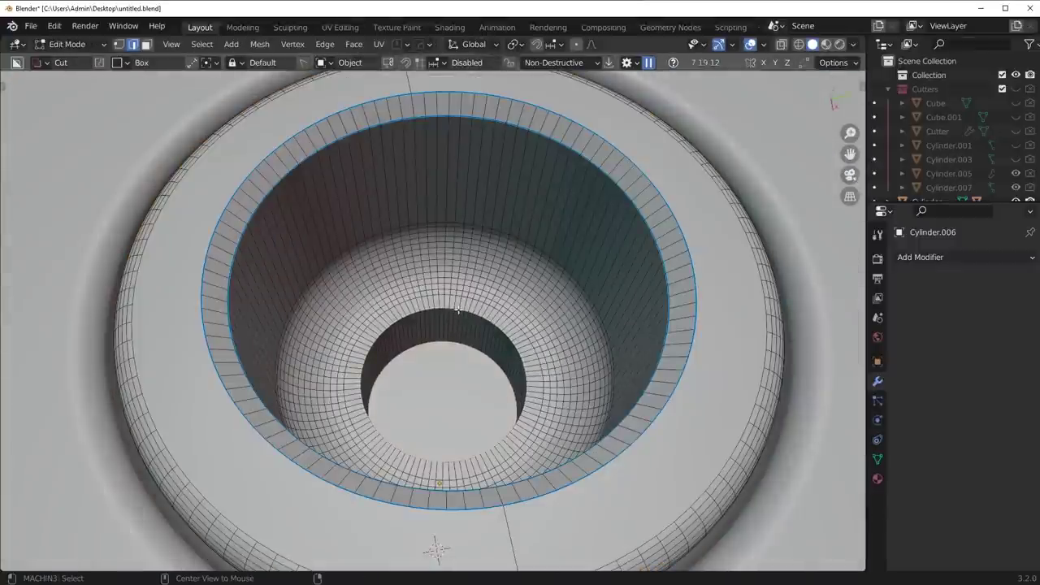
alt+click(458, 309)
key(ctrl+b)
click(599, 355)
key(3)
click(485, 394)
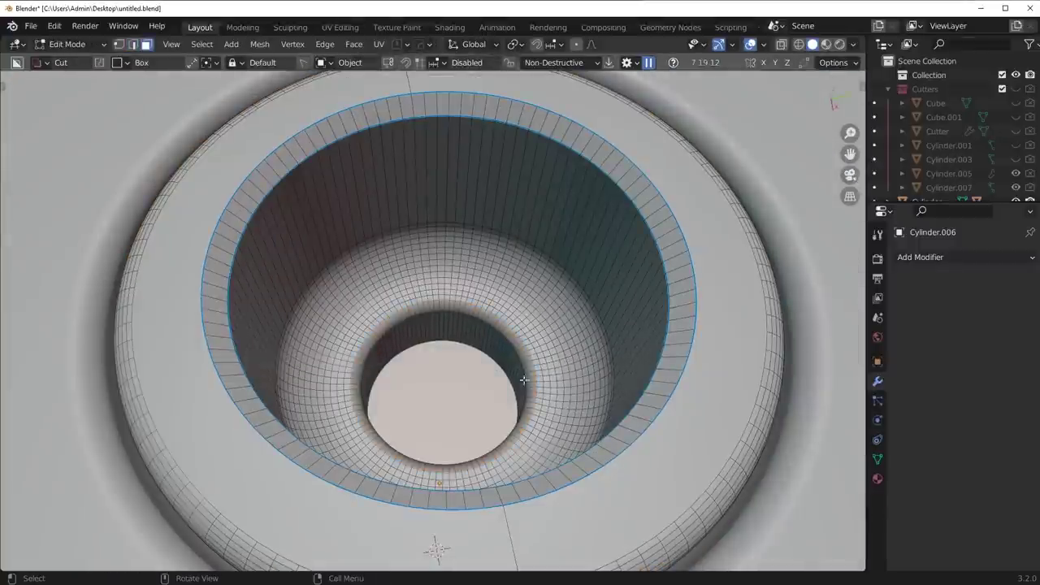
key(ctrl+b)
click(679, 393)
key(Tab)
Expand the selection to the hole's entire rounded bottom and raise it about 0.052 m along Z.
scroll(648, 306, down, 6)
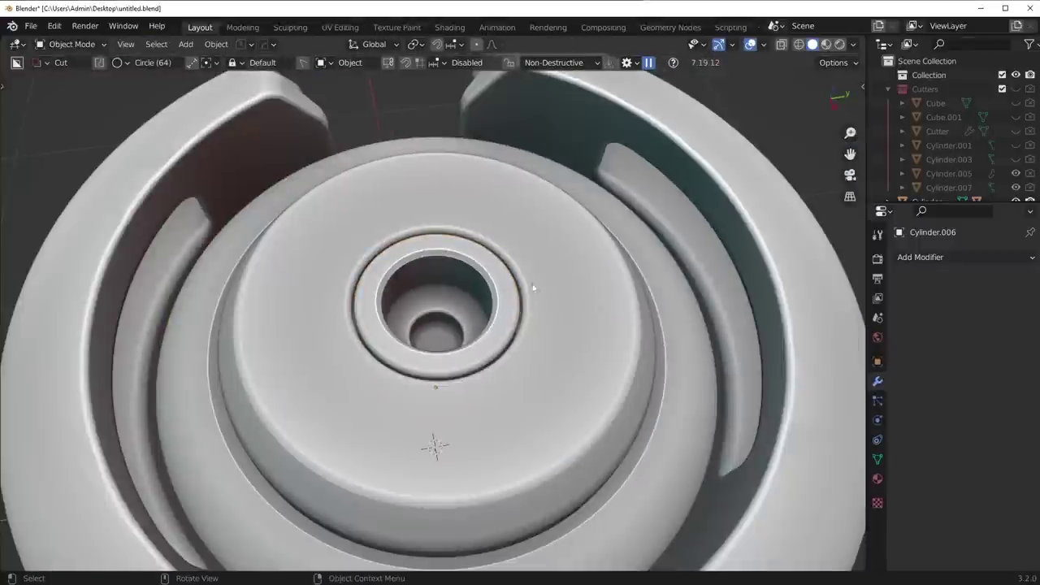
middle_drag(531, 288, 551, 320)
scroll(480, 342, down, 6)
scroll(488, 311, up, 5)
scroll(429, 318, up, 3)
key(Tab)
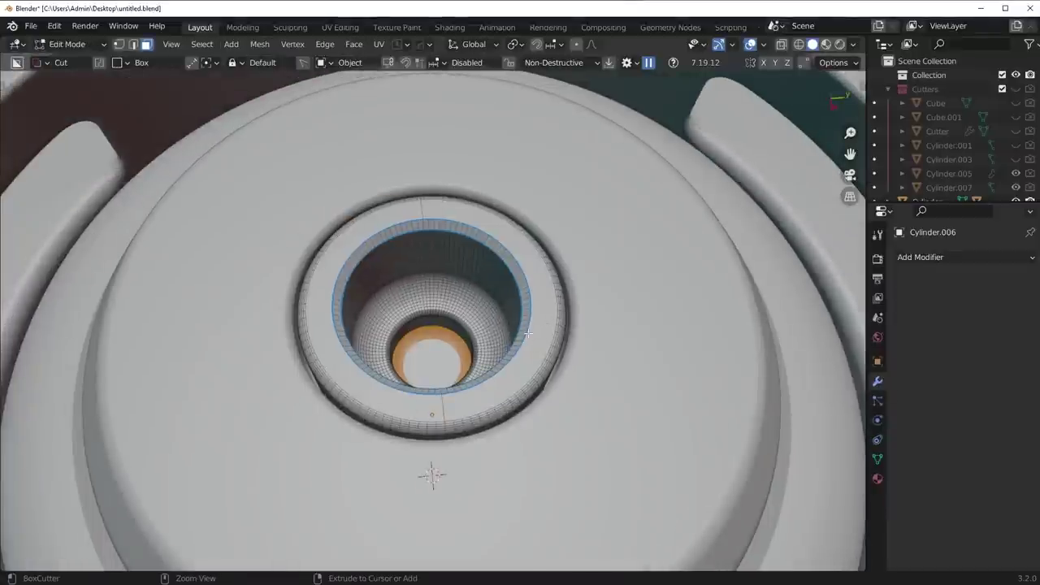
key(ctrl+KP_Add)
key(ctrl+KP_Add)
key(ctrl+KP_Add)
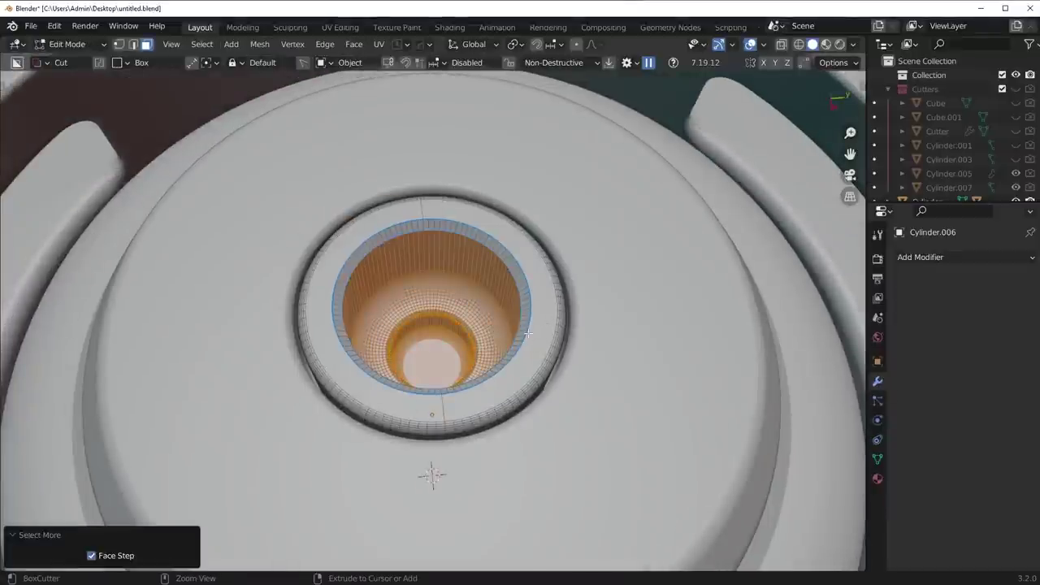
key(ctrl+KP_Subtract)
key(g)
key(z)
click(548, 333)
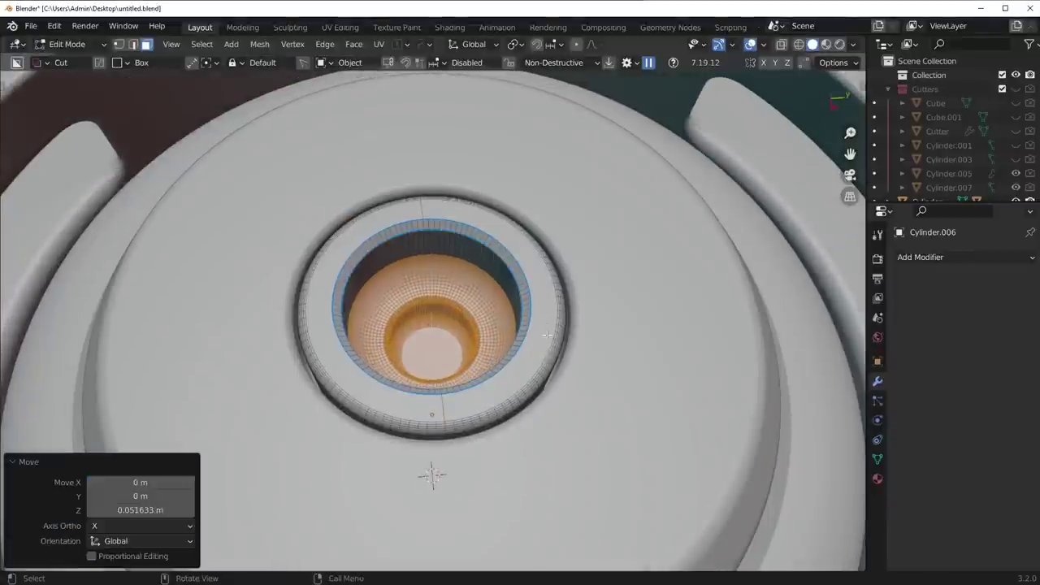
key(Tab)
Save the file and check the whole container with its recessed centre plug.
scroll(550, 328, down, 8)
middle_drag(550, 327, 545, 364)
key(ctrl+s)
scroll(545, 364, up, 3)
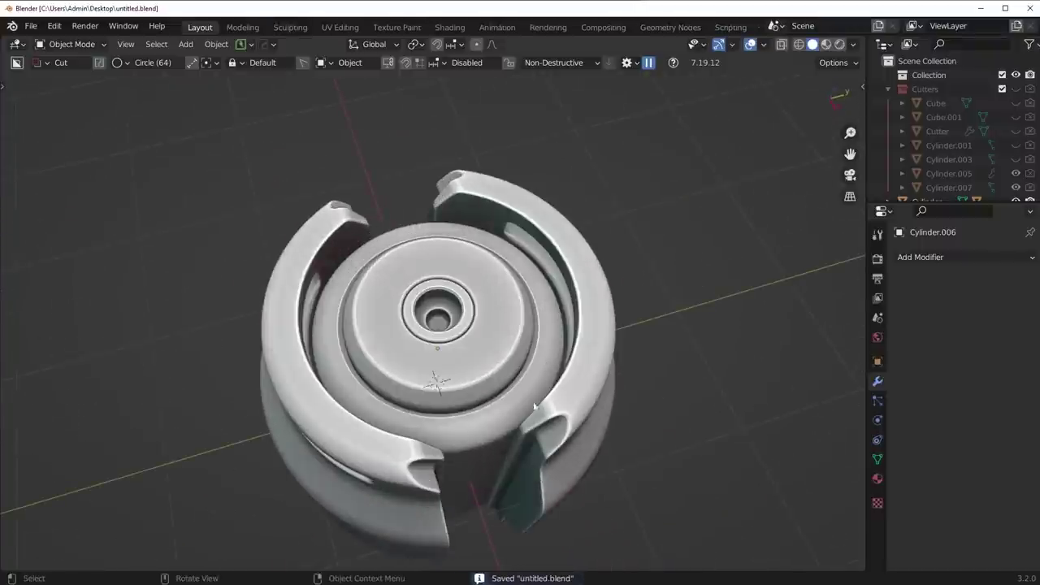
scroll(512, 268, up, 3)
scroll(472, 367, down, 3)
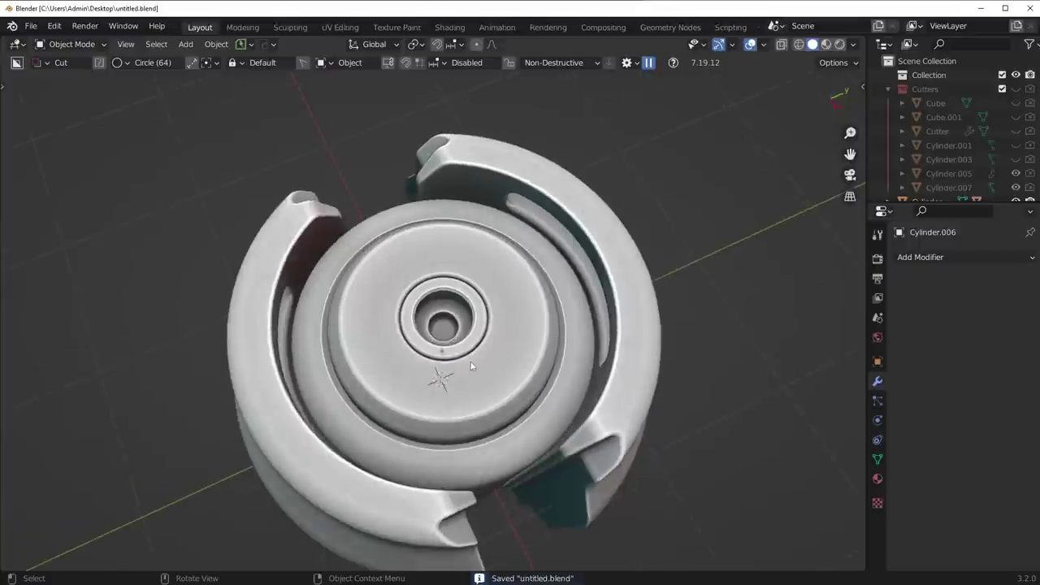
middle_drag(488, 323, 547, 331)
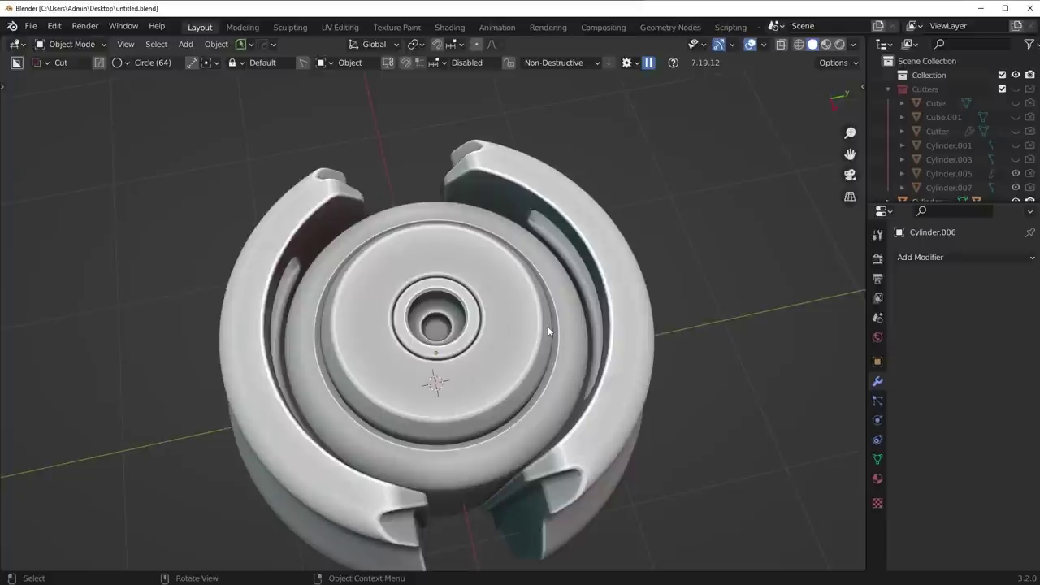
Add a cube at the centre of the model and scale it to 0.079.
key(KP_7)
key(shift+a)
mouse_move(521, 294)
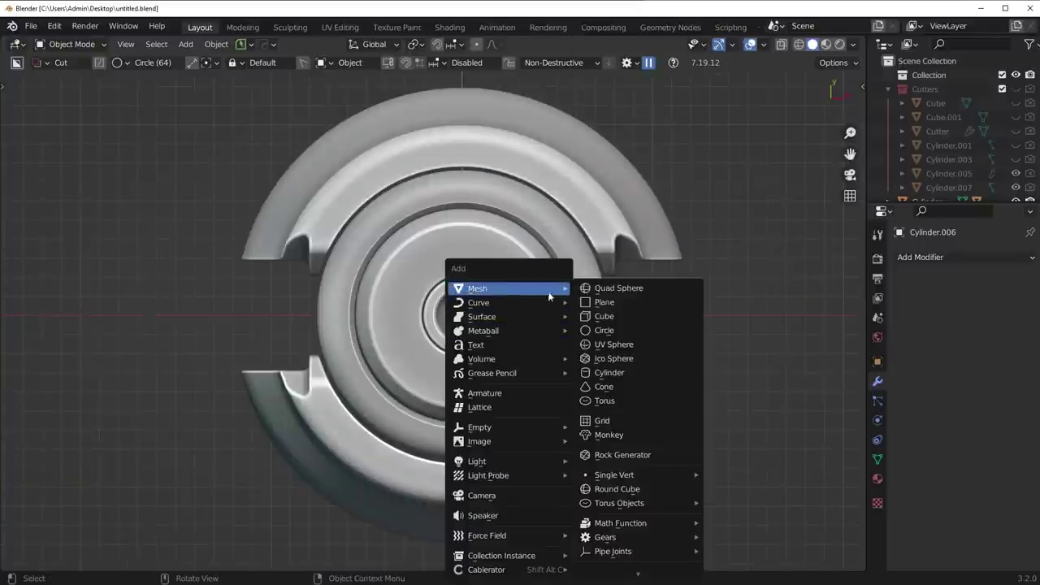
click(606, 314)
key(KP_Decimal)
key(s)
click(491, 326)
Flatten the cube into a thin plate by scaling it along X by 0.092 and again by 0.259.
key(s)
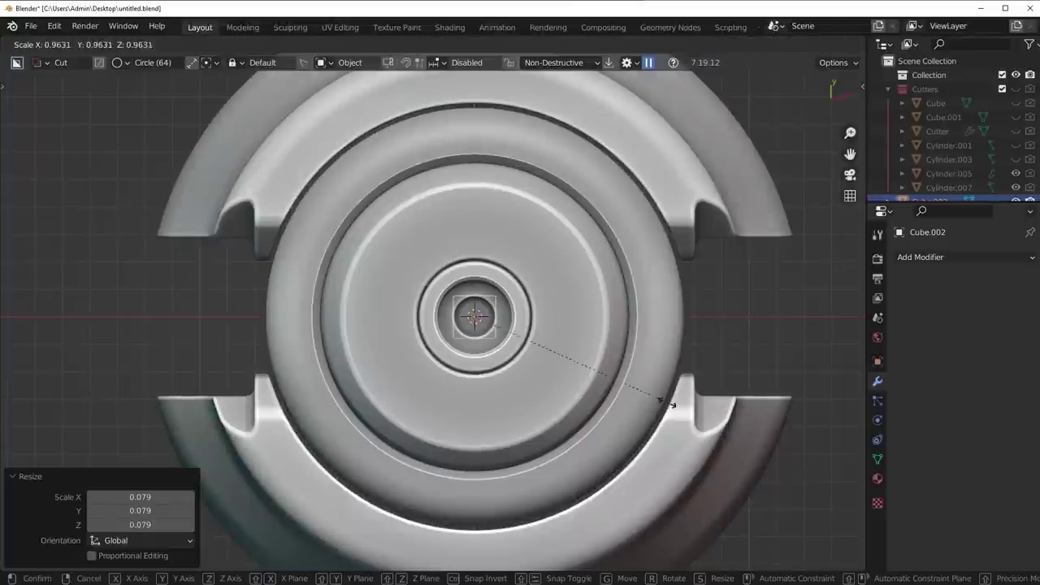
key(x)
click(547, 358)
scroll(550, 360, up, 2)
key(s)
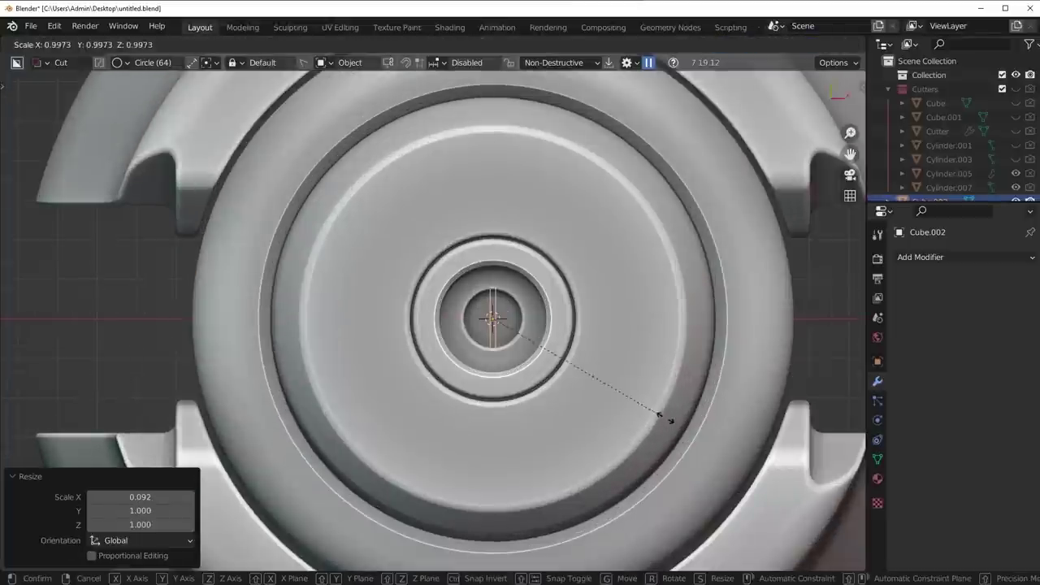
key(x)
click(543, 338)
Raise the thin plate about 1.18 m along Z to the plug and enlarge it by a factor of about 4.28.
middle_drag(630, 414, 542, 339)
key(g)
key(z)
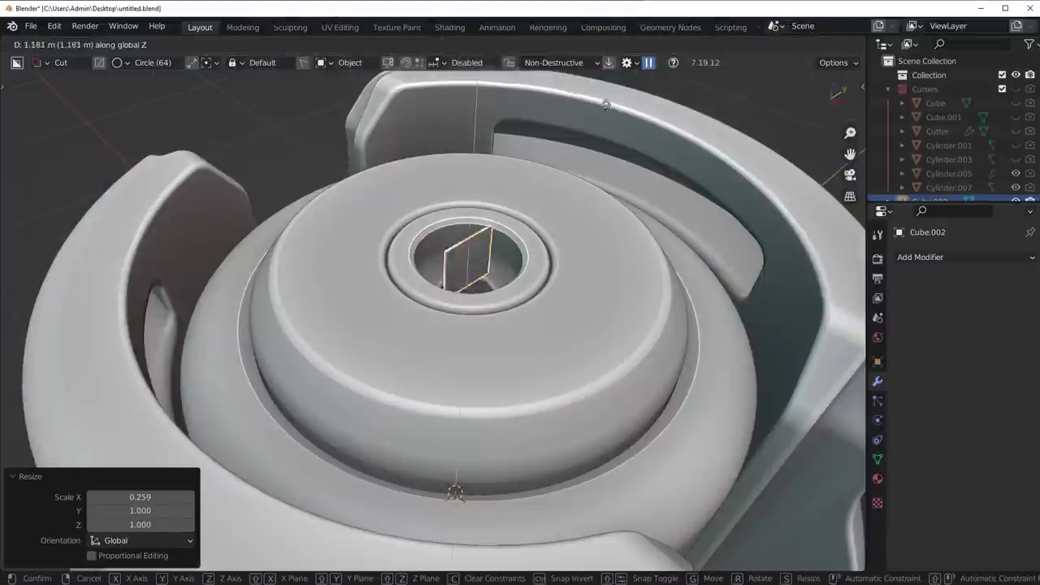
click(606, 99)
key(s)
click(609, 265)
Rotate the plate about Z and subtract it from the centre plug with a Boolean Difference.
key(r)
key(z)
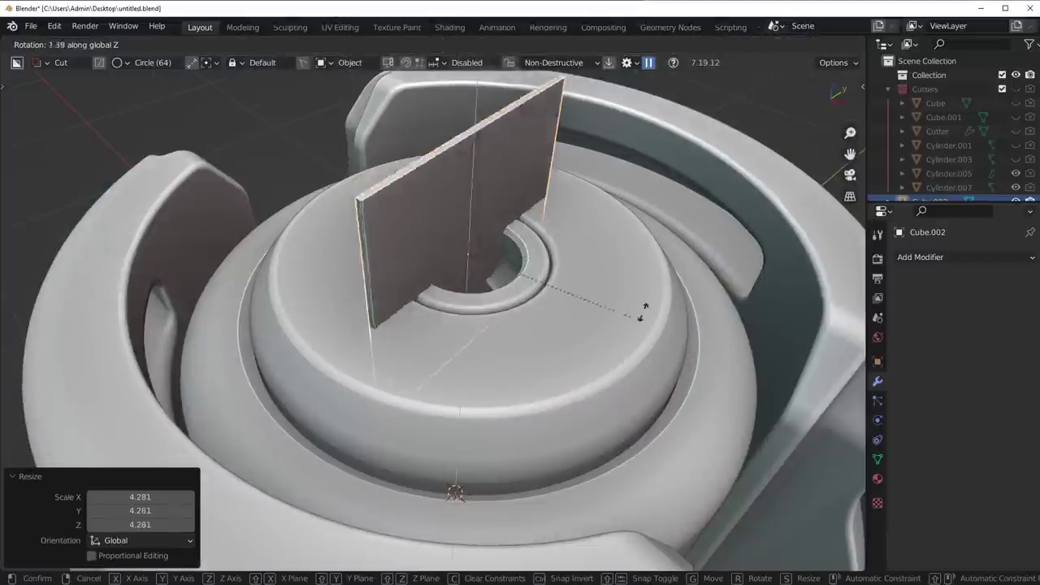
click(632, 212)
middle_drag(583, 257, 515, 290)
shift+click(516, 290)
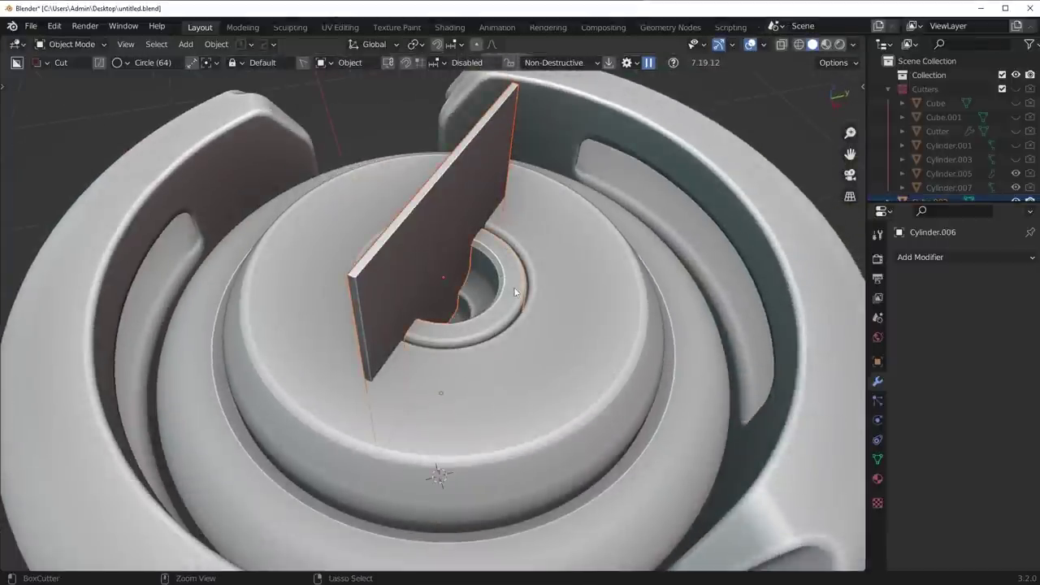
key(ctrl+minus)
scroll(504, 292, down, 5)
click(467, 297)
scroll(487, 297, up, 3)
Thin the slot's cutter plate by scaling it along its local X axis by about 0.29.
key(q)
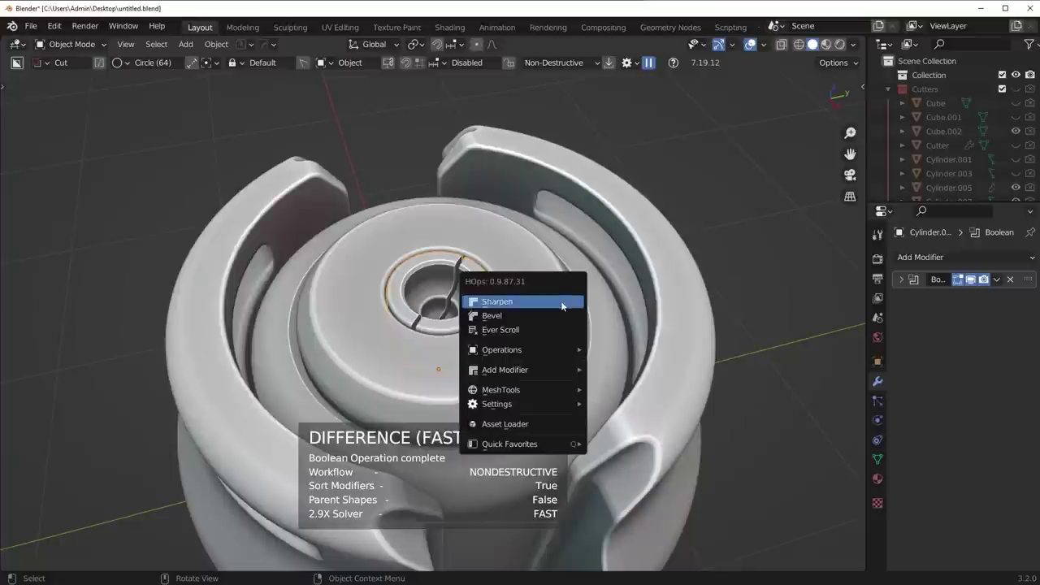
click(550, 328)
click(550, 327)
key(s)
key(z)
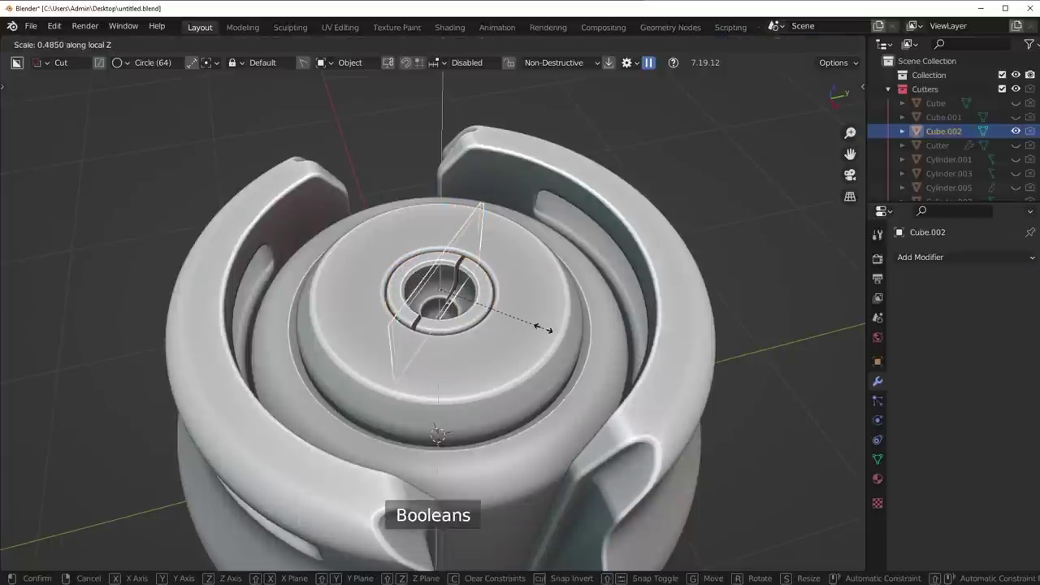
key(x)
key(x)
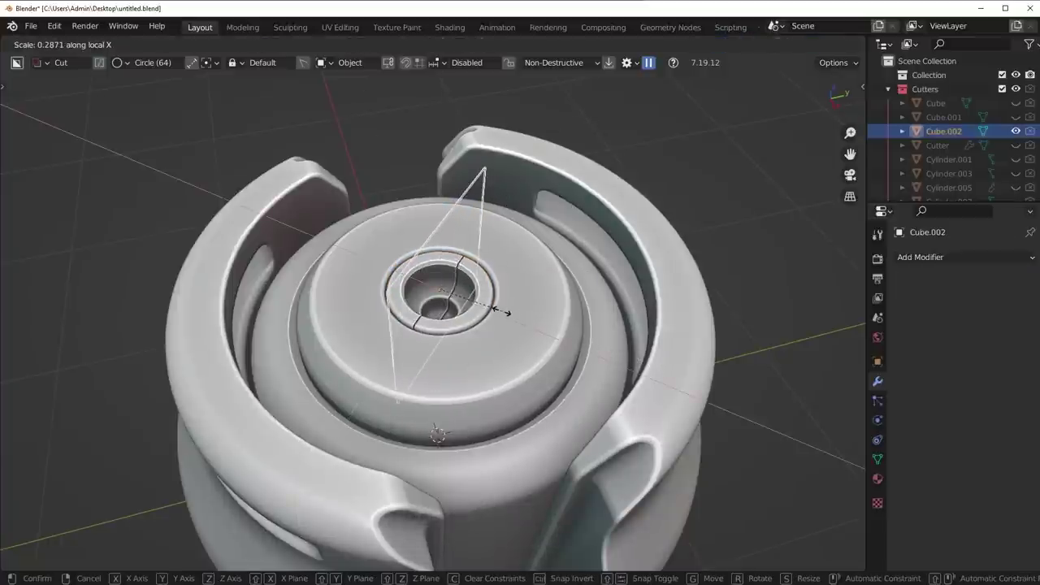
click(503, 311)
Try to move the thin cutter about -0.437 m along its local Y so it cuts only one side of the plug.
key(1)
scroll(503, 312, down, 5)
middle_drag(569, 321, 512, 353)
scroll(486, 326, up, 5)
scroll(520, 351, up, 4)
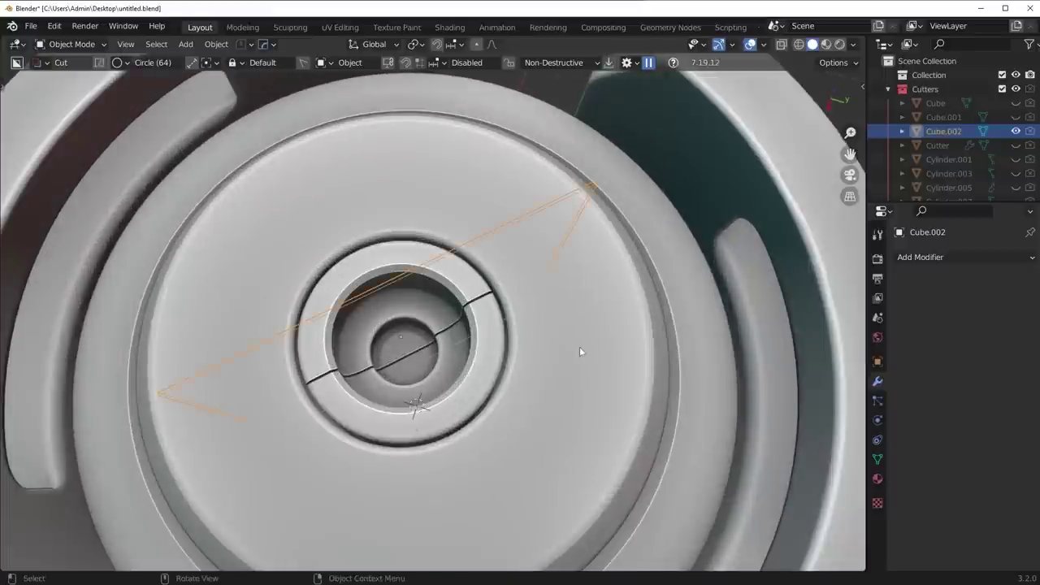
key(g)
key(x)
key(y)
key(x)
key(x)
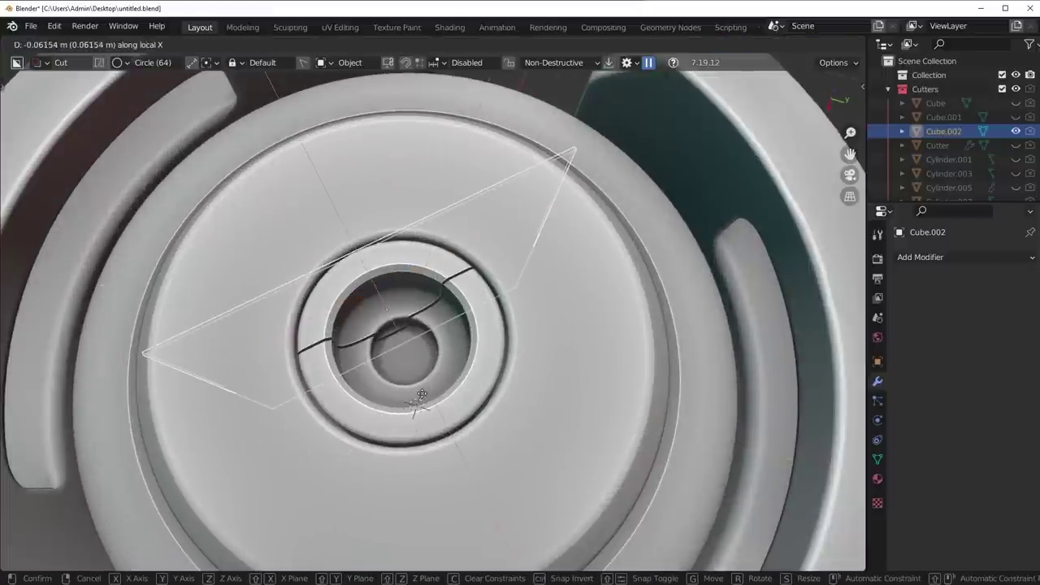
key(y)
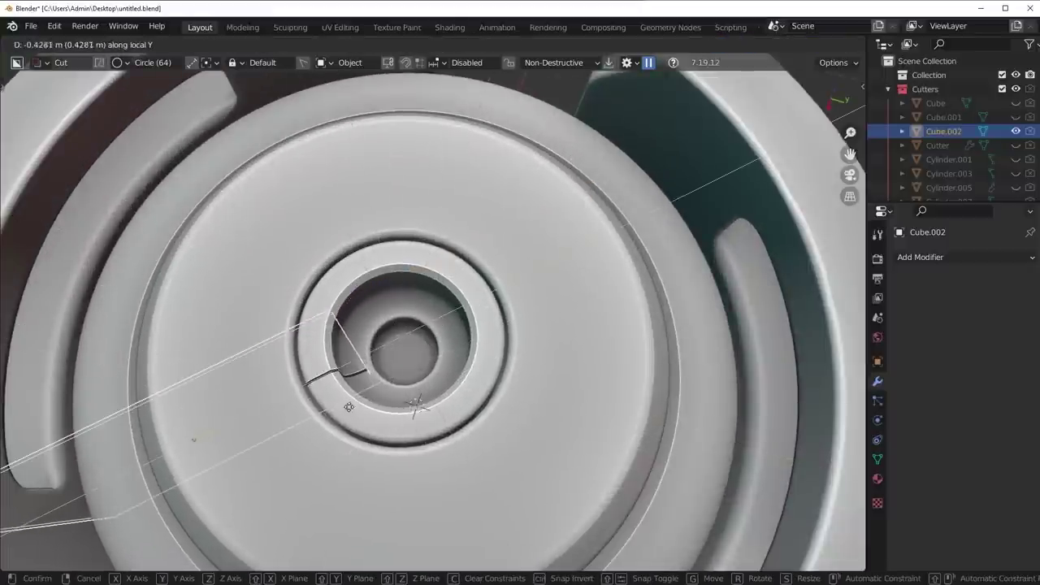
click(349, 410)
Start mirroring the cutter, cancel the mirror, and undo the cutter's move along local Y.
scroll(349, 409, down, 3)
middle_drag(349, 410, 408, 361)
key(alt+x)
key(Tab)
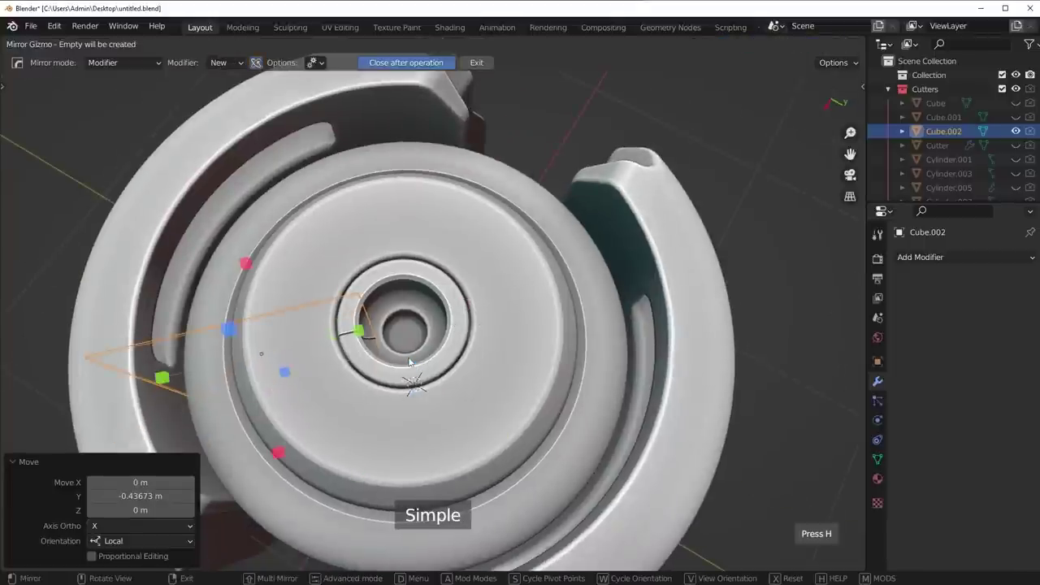
right_click(409, 362)
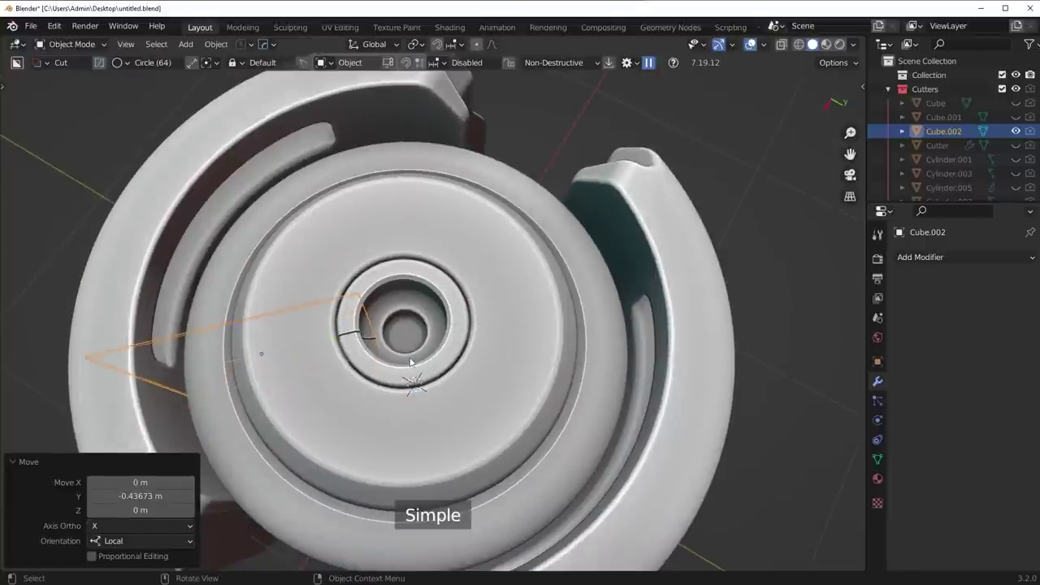
key(ctrl+z)
Hide the Cutters collection to show the slotted plug on its own.
key(shift+2)
scroll(474, 358, down, 4)
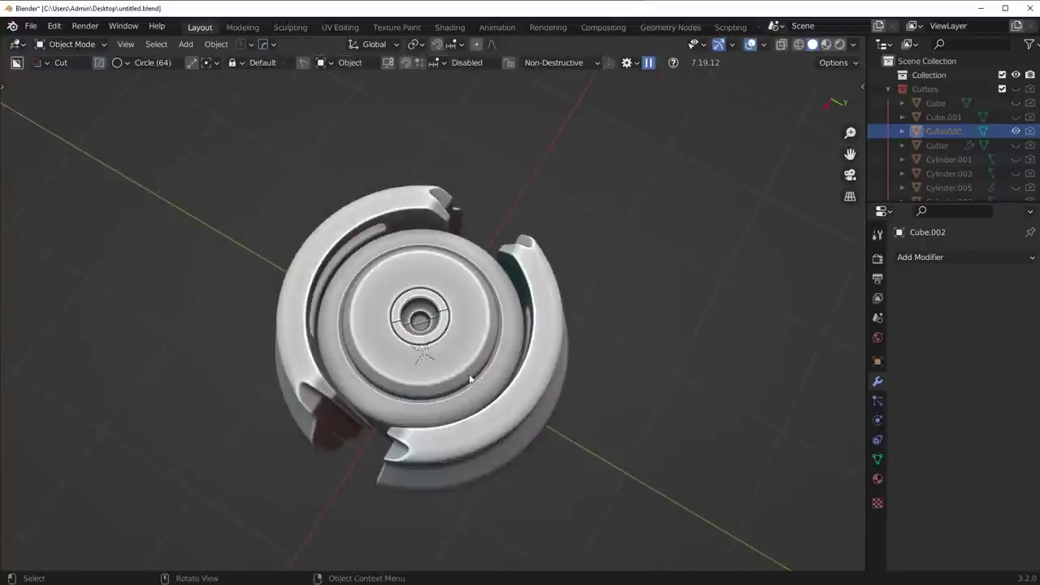
middle_drag(472, 379, 569, 269)
alt+middle_drag(569, 268, 569, 260)
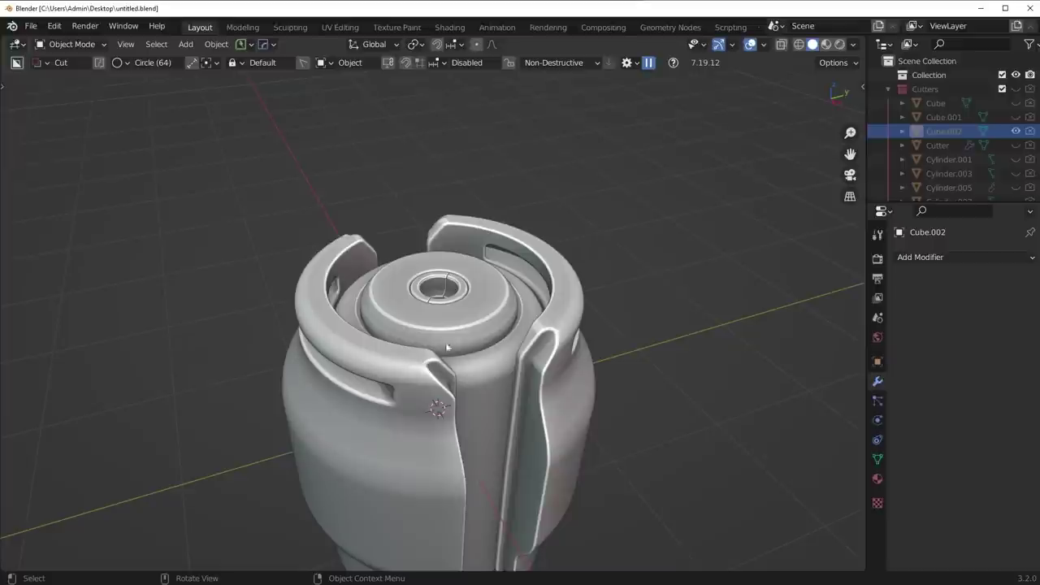
Select the slotted centre plug and recalculate its shading with the HOps Sharpen operation.
middle_drag(447, 347, 483, 365)
scroll(479, 342, up, 12)
middle_drag(472, 301, 476, 319)
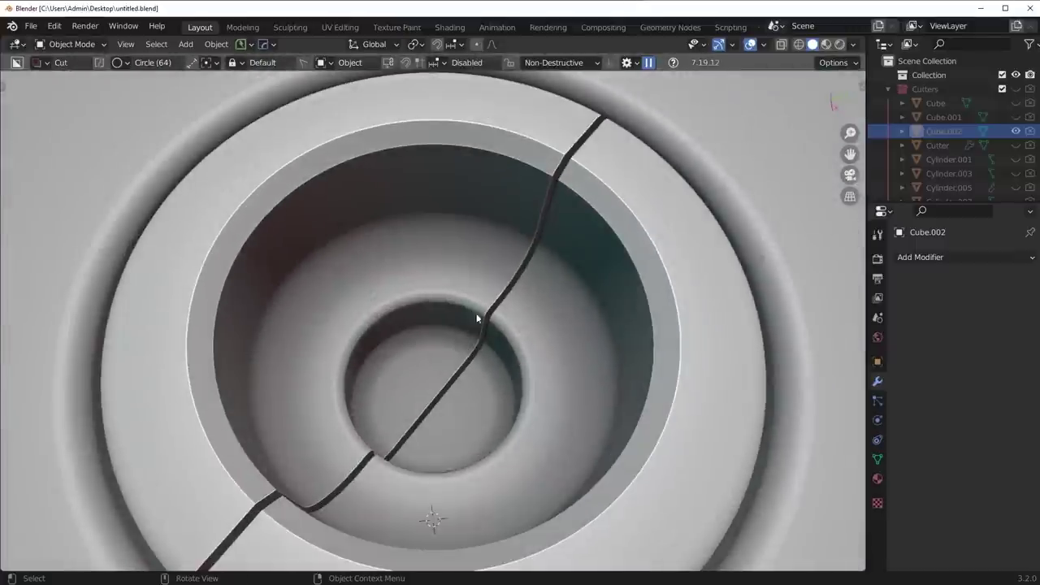
click(567, 170)
key(F3)
key(Escape)
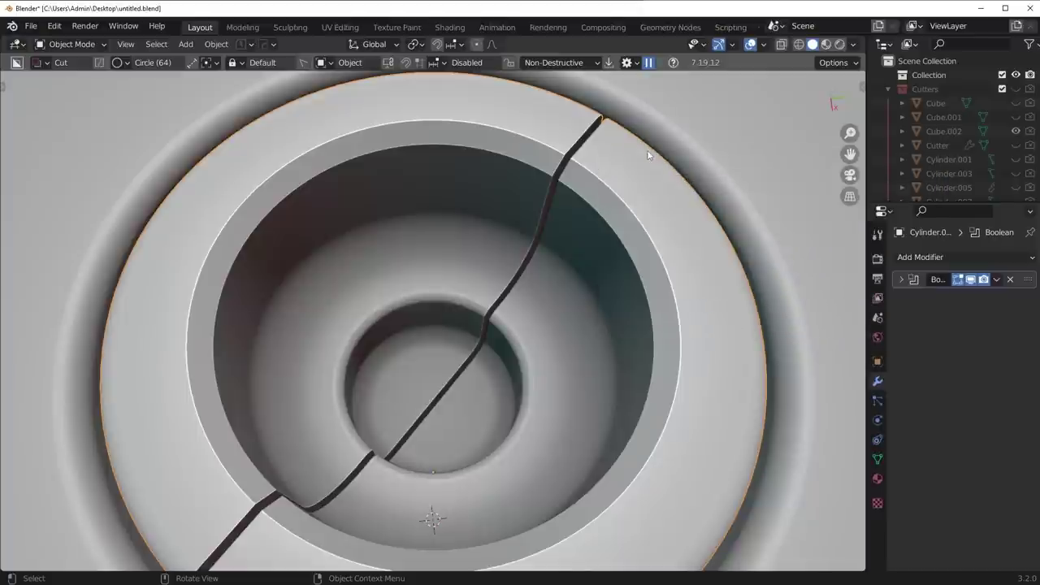
key(q)
click(583, 123)
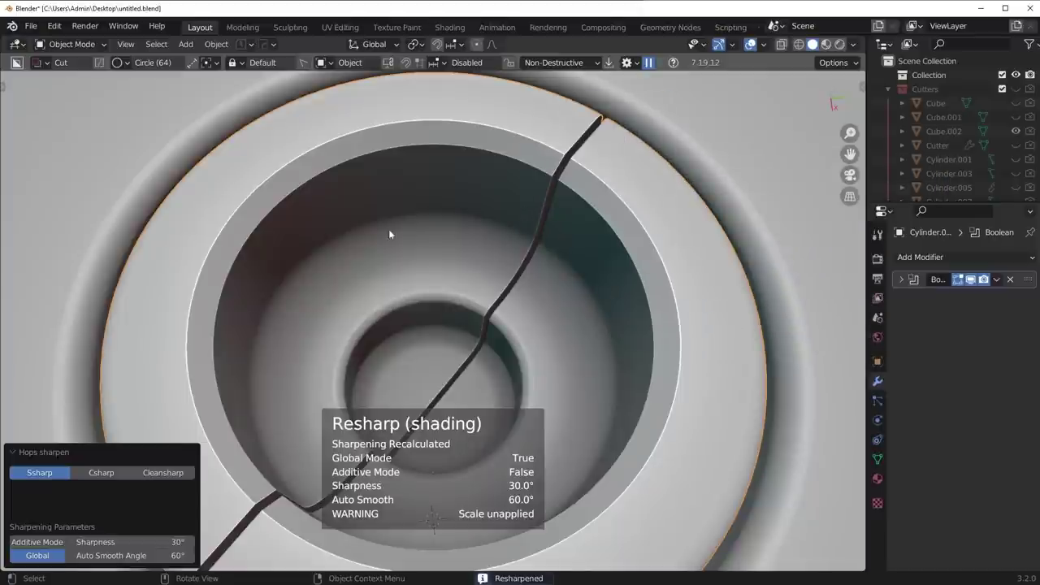
Select the inner and outer edge loops of the plug hole's rim in Edit Mode, and return to Object Mode.
key(Tab)
click(300, 352)
alt+click(187, 356)
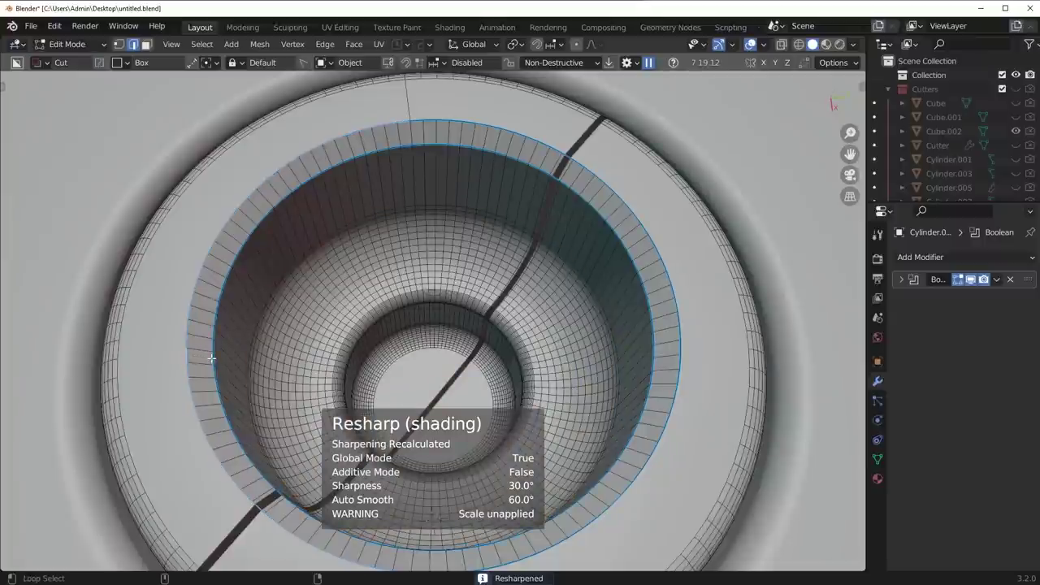
alt+shift+click(217, 367)
key(Tab)
click(627, 261)
Add a HOps Bevel to the slotted plug with 3 segments, a 30° angle limit and a width of about 0.0025.
key(q)
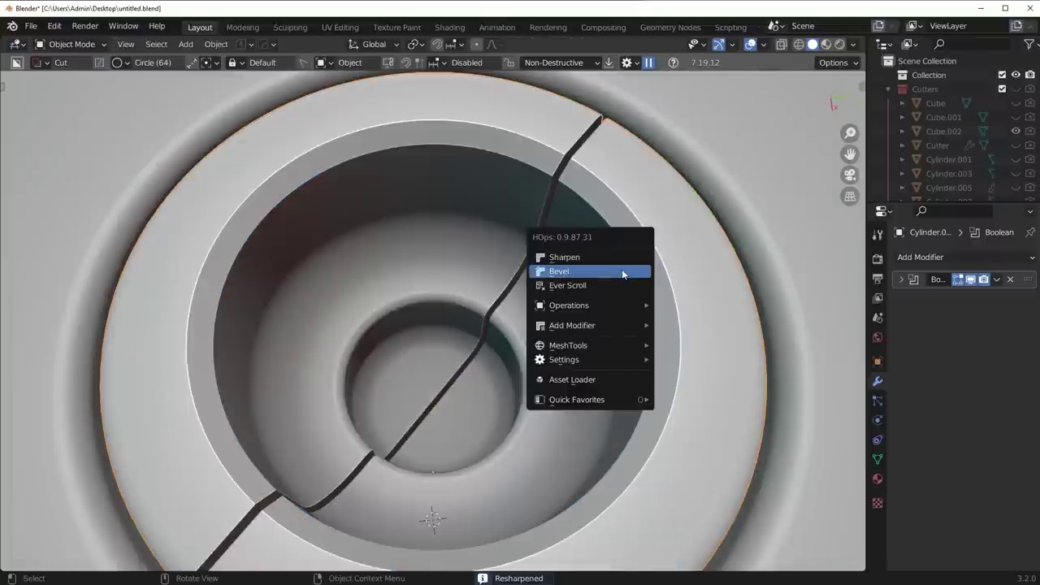
click(622, 269)
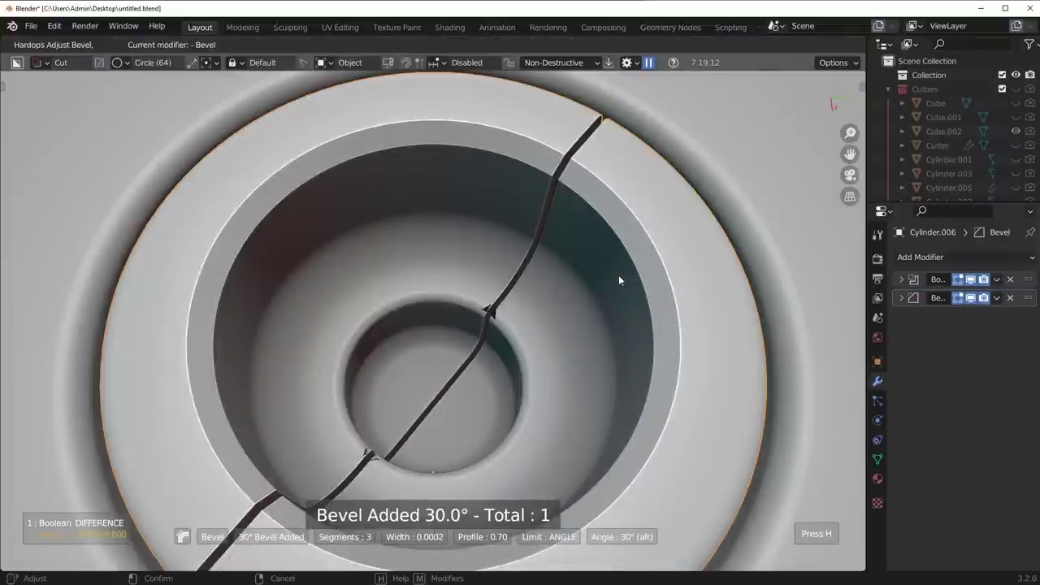
mouse_move(629, 281)
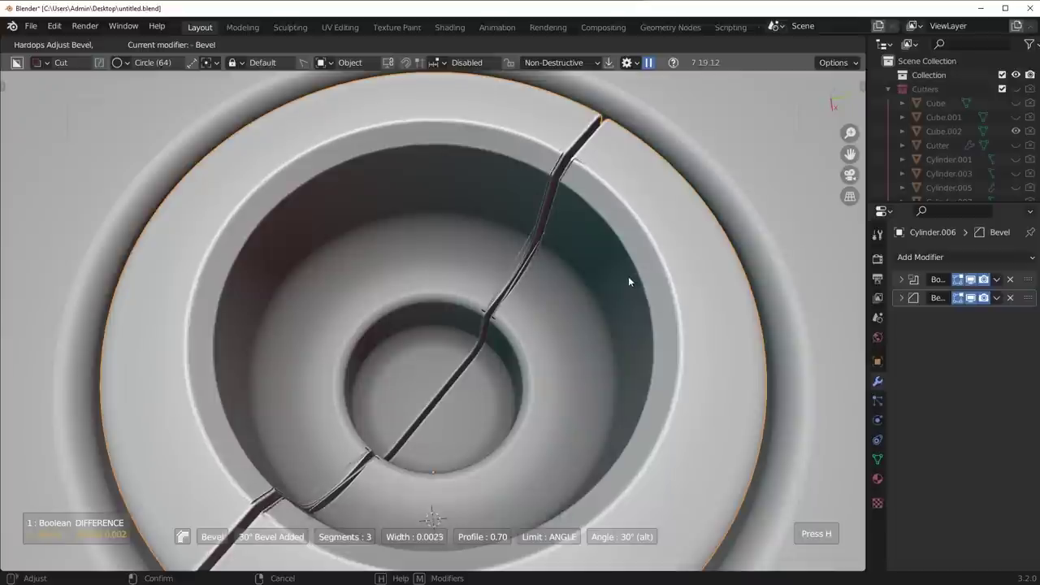
click(623, 277)
Examine the new bevel along the slot and its underlying mesh where it crosses the stepped hole.
key(Tab)
click(587, 362)
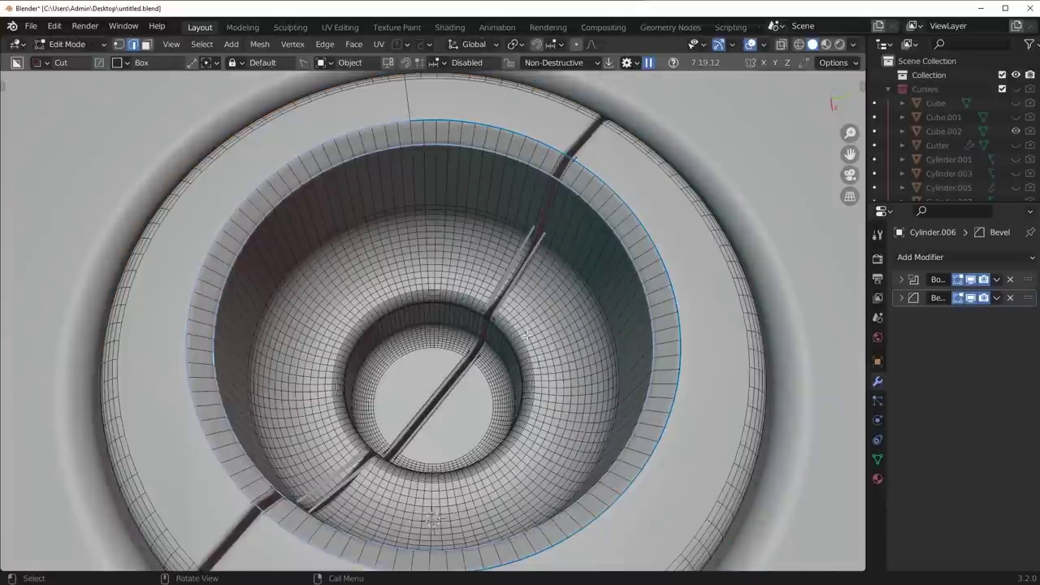
key(Tab)
click(527, 275)
scroll(518, 330, down, 8)
scroll(516, 330, up, 10)
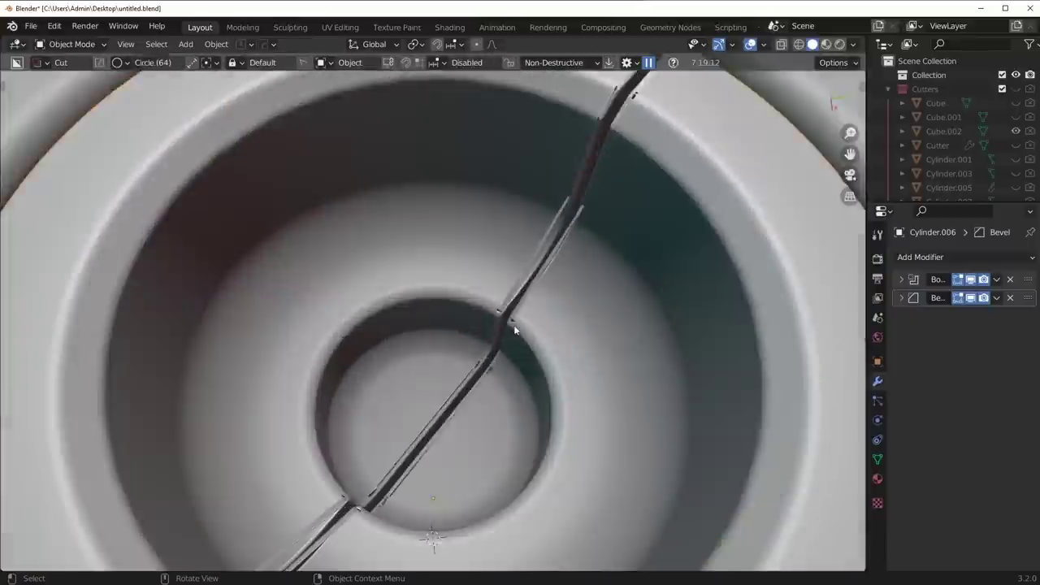
scroll(515, 330, up, 4)
Turn off the Bevel modifier's Edit Mode display and dissolve the edges running beside the slot on the hole's step.
key(Tab)
click(560, 430)
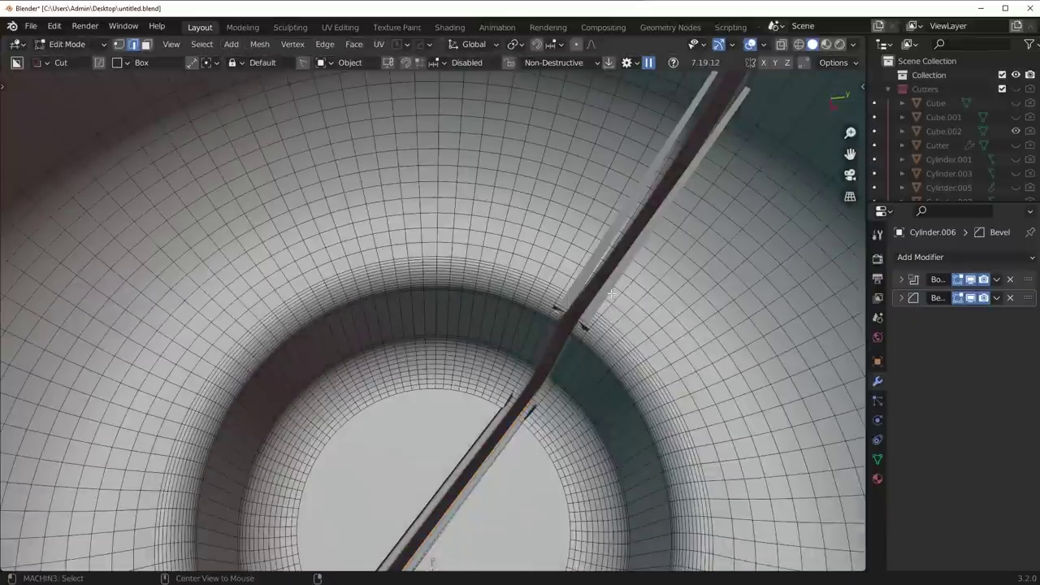
click(958, 298)
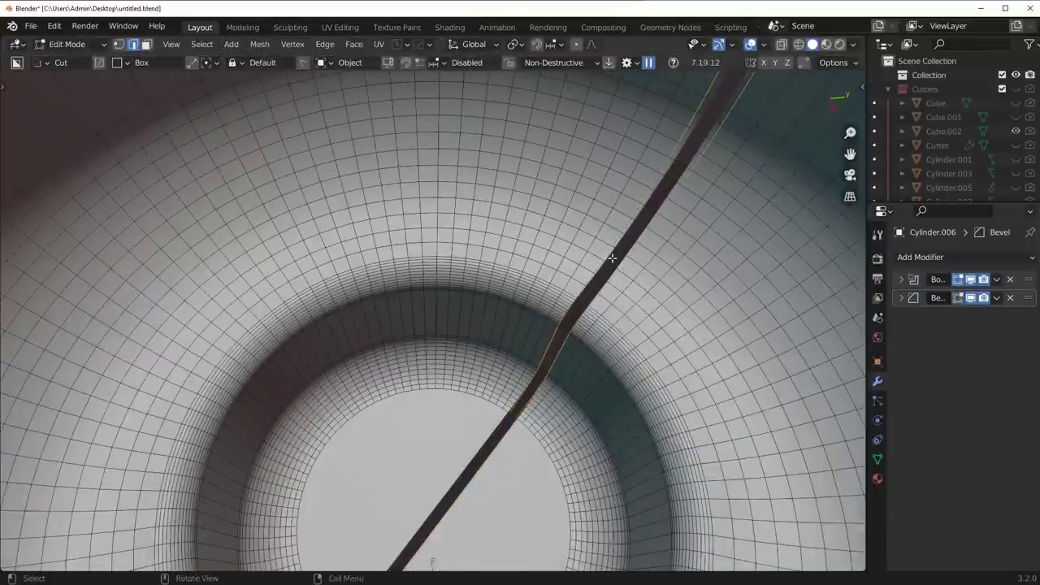
key(ctrl+x)
Dissolve the edge loops beside the slot's opposite end on the hole's step and check the bevel in Object Mode.
middle_drag(612, 258, 536, 342)
alt+click(473, 402)
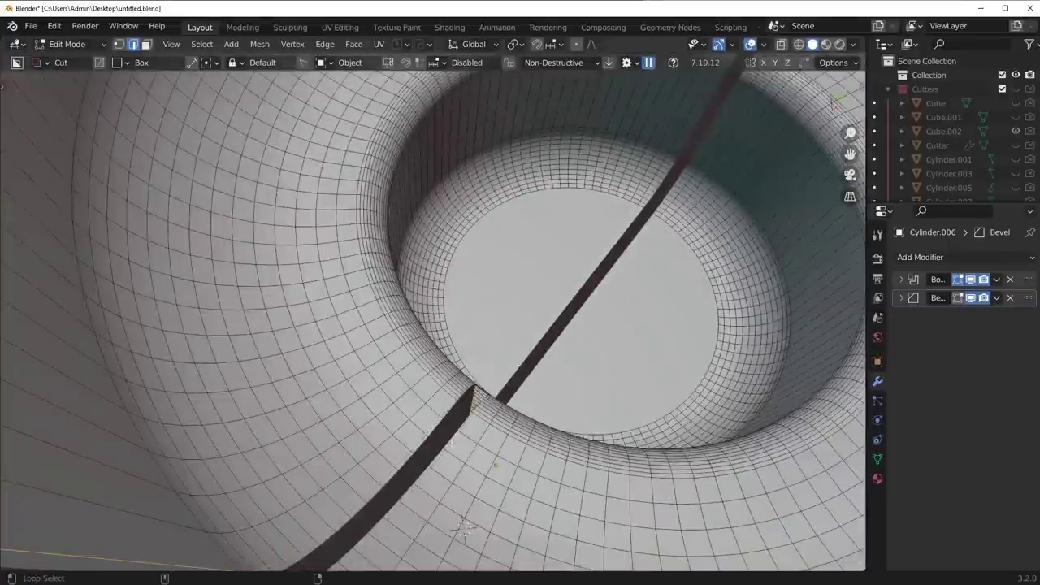
alt+click(451, 445)
key(Tab)
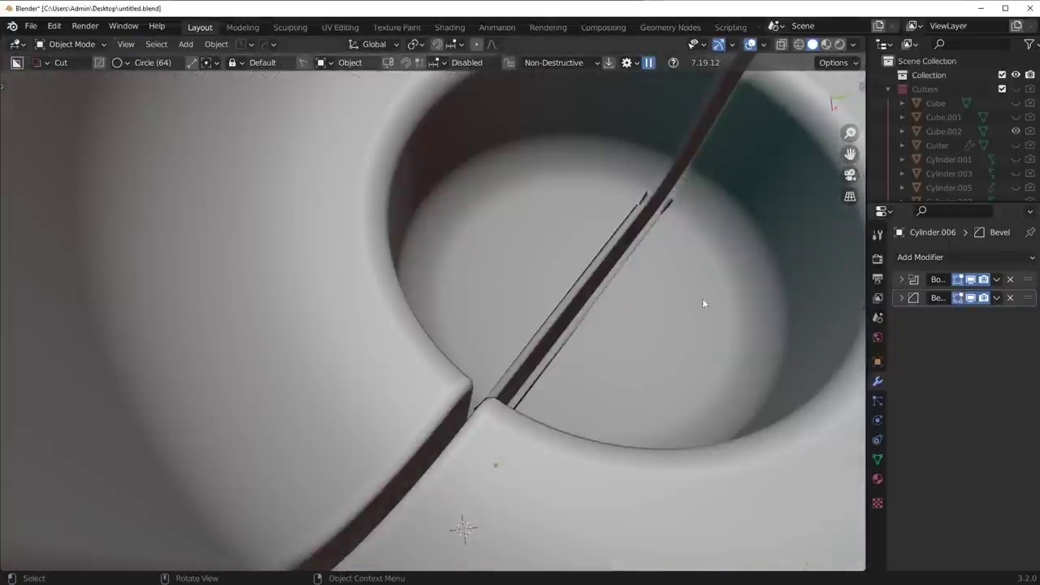
scroll(571, 319, down, 3)
Hide the Bevel in Edit Mode and dissolve the two edge loops flanking the slot at the inner hole's floor.
key(Tab)
scroll(571, 318, up, 3)
middle_drag(571, 318, 540, 338)
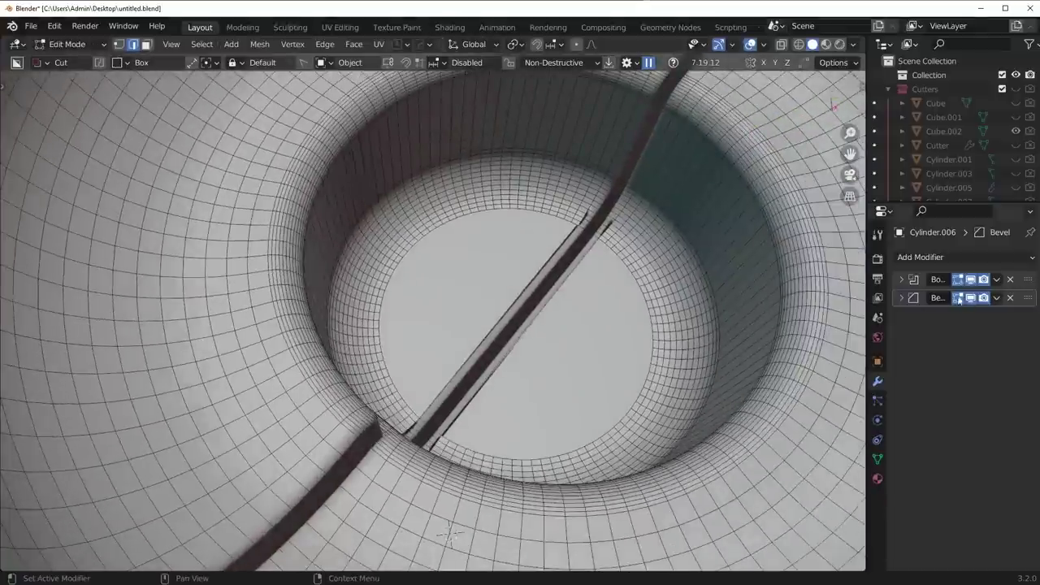
click(958, 299)
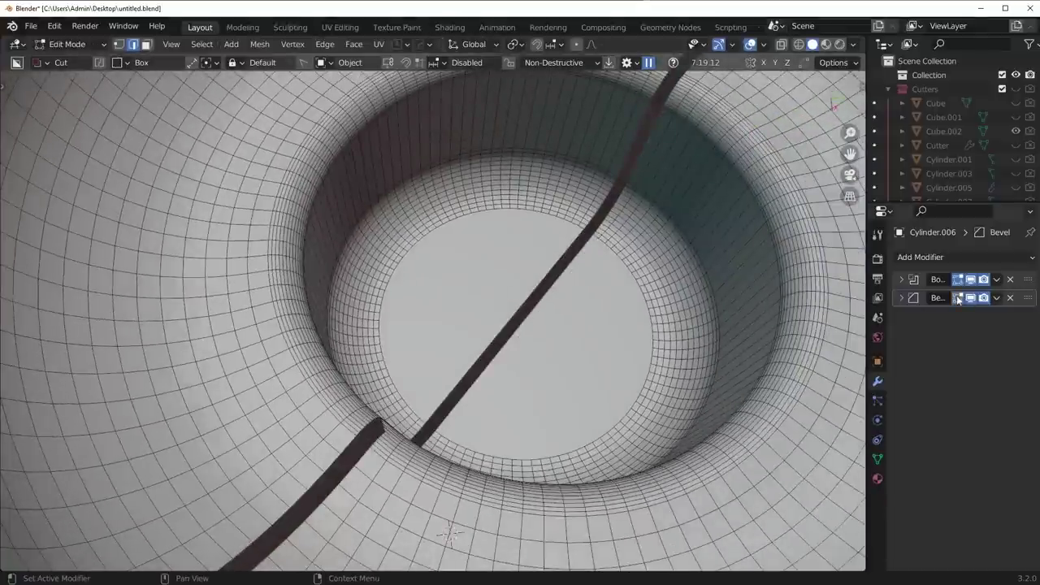
click(959, 298)
click(958, 298)
scroll(412, 491, up, 2)
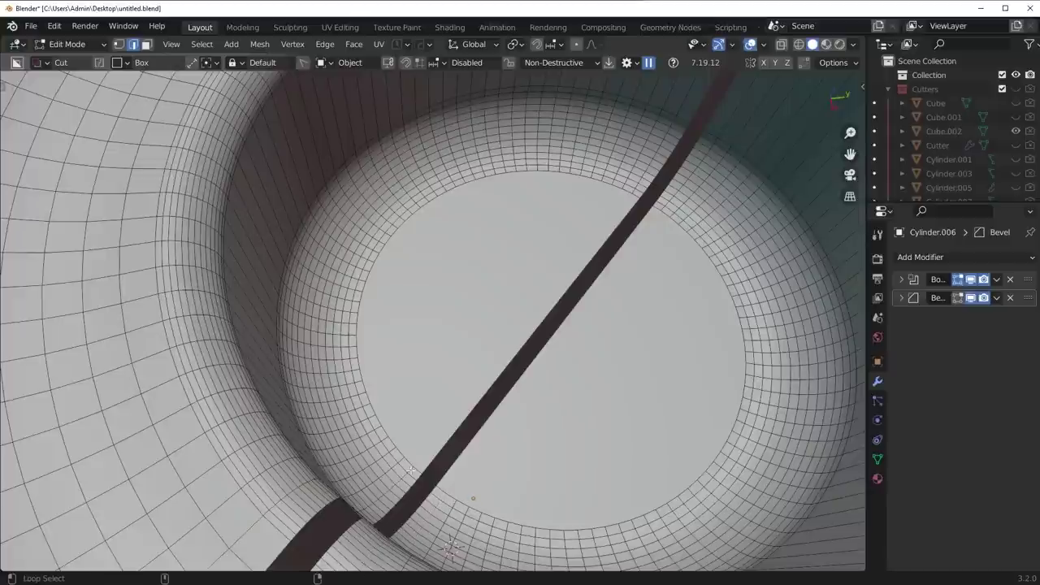
alt+click(636, 190)
alt+shift+click(663, 206)
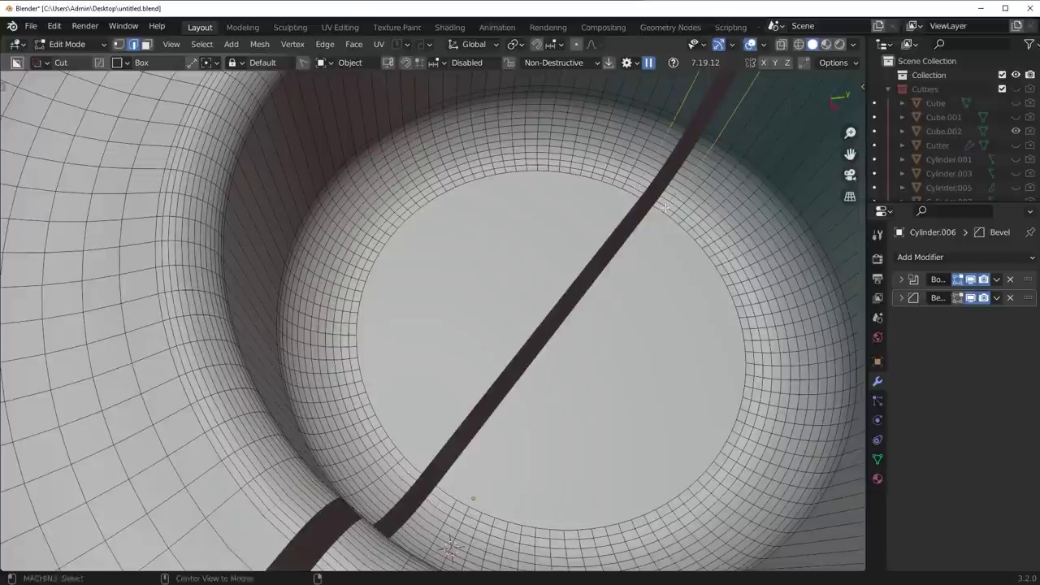
key(ctrl+x)
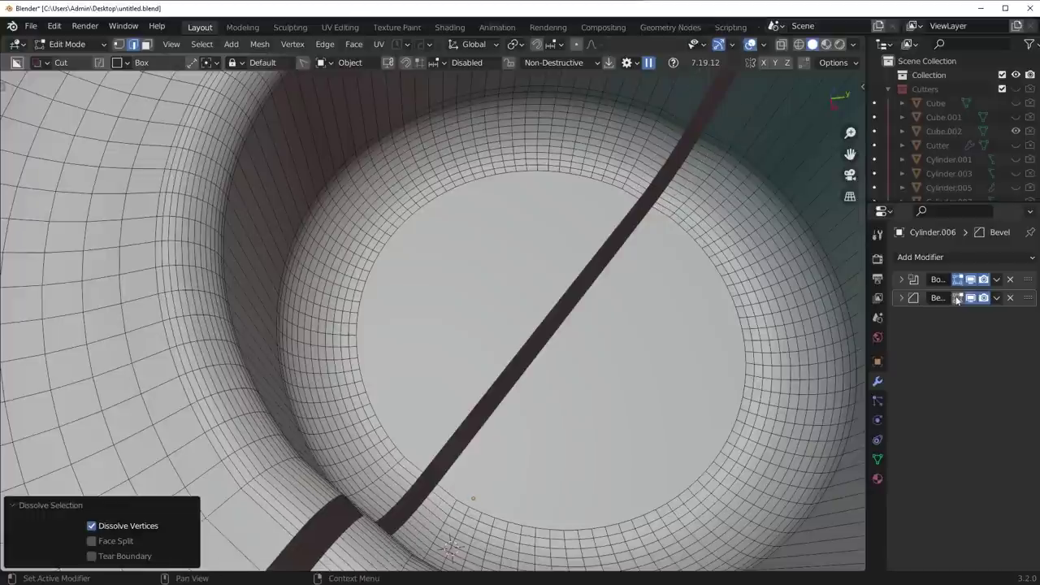
Re-enable the Bevel's Edit Mode display and check the cleaned slot bevel in Object Mode.
click(957, 299)
key(Tab)
click(721, 313)
scroll(674, 285, down, 14)
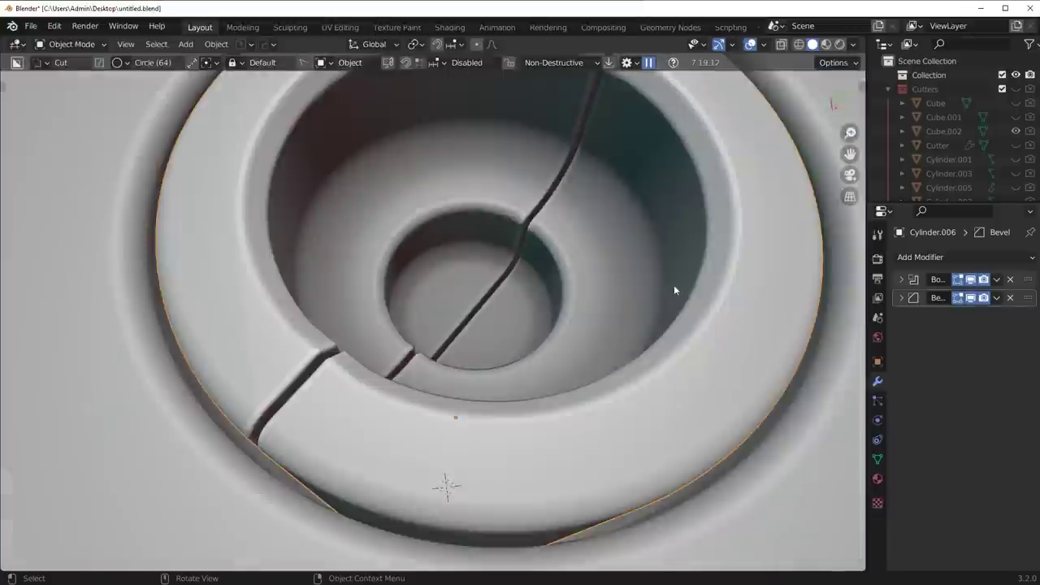
scroll(569, 325, up, 4)
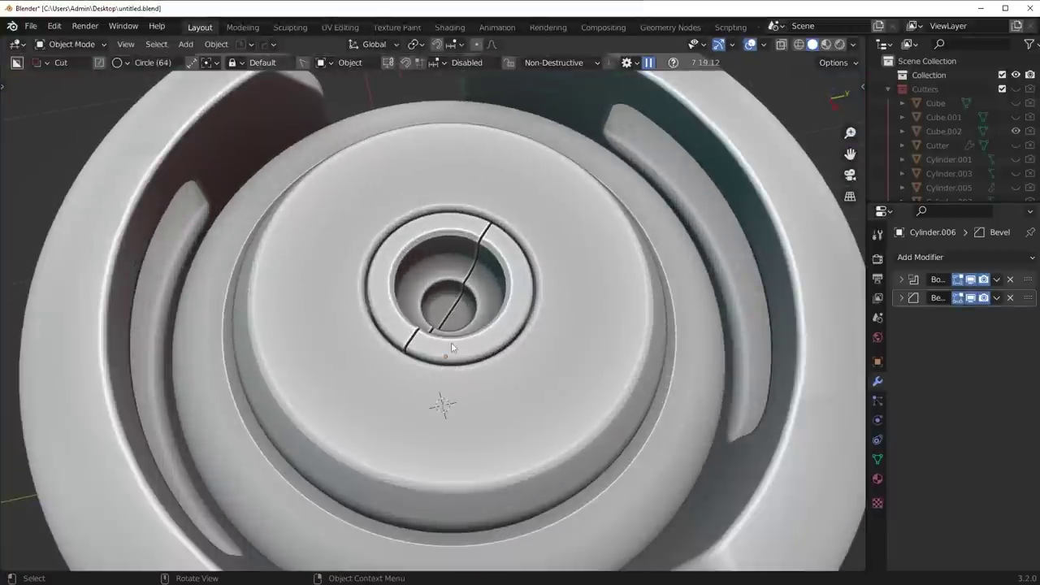
Add a Weighted Normal modifier to the slotted plug and save the file.
click(941, 259)
click(692, 356)
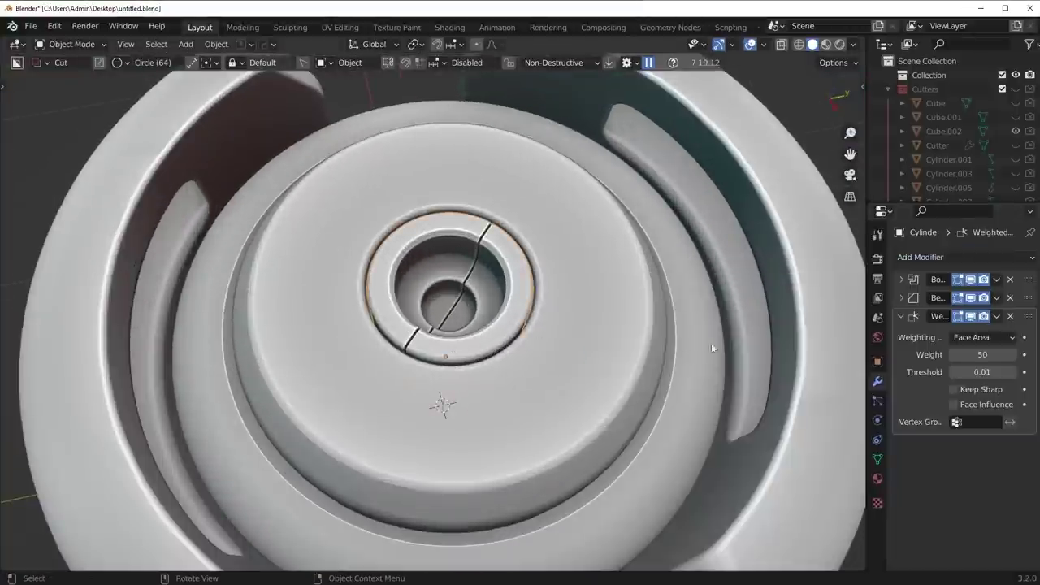
scroll(655, 368, down, 4)
key(ctrl+s)
Examine the whole container from the side and above, checking the inner body inside the slotted shell.
middle_drag(655, 368, 553, 293)
scroll(585, 341, down, 5)
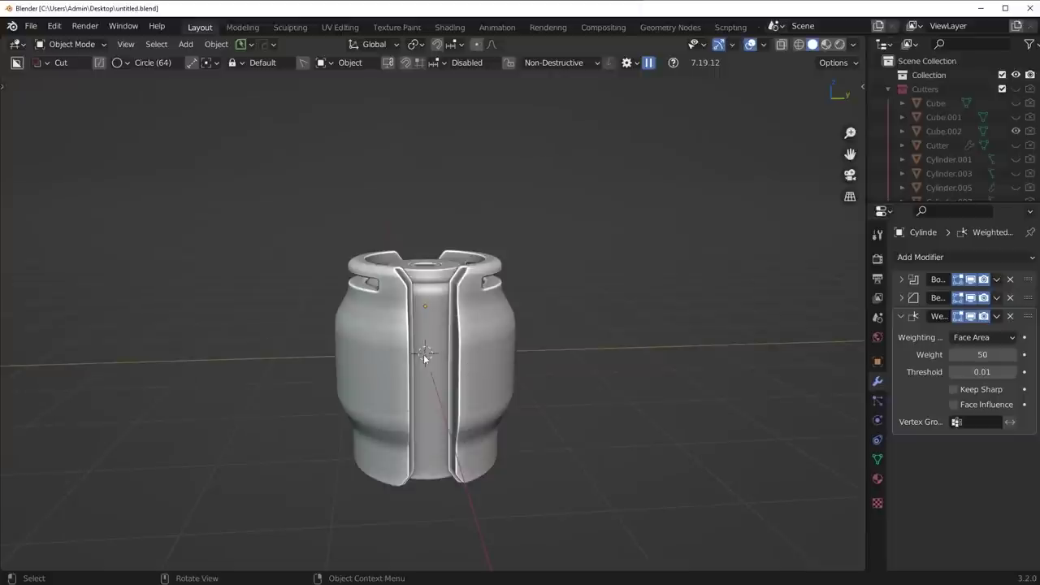
key(KP_1)
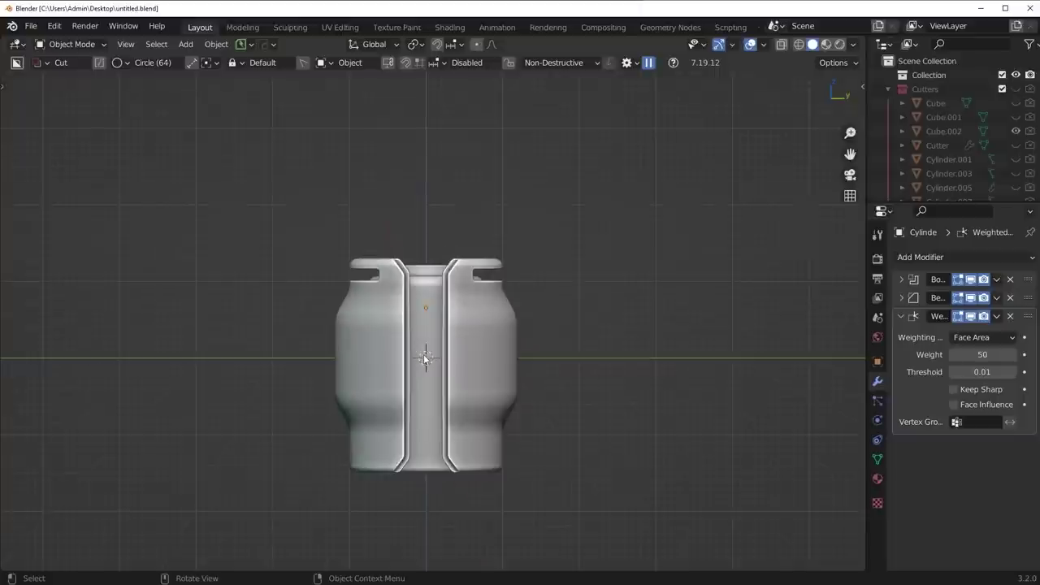
middle_drag(422, 360, 473, 393)
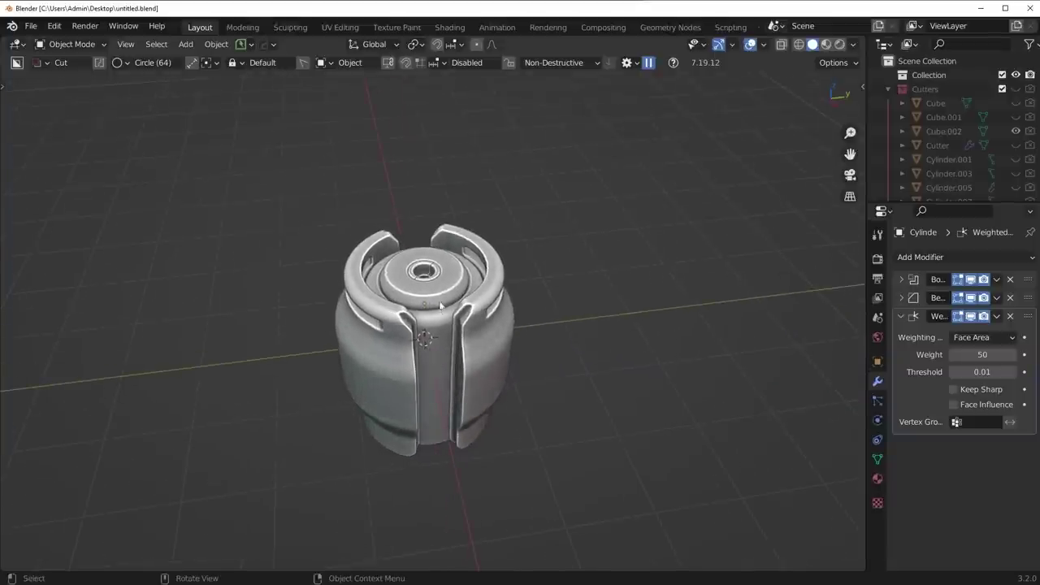
click(442, 289)
click(442, 373)
key(g)
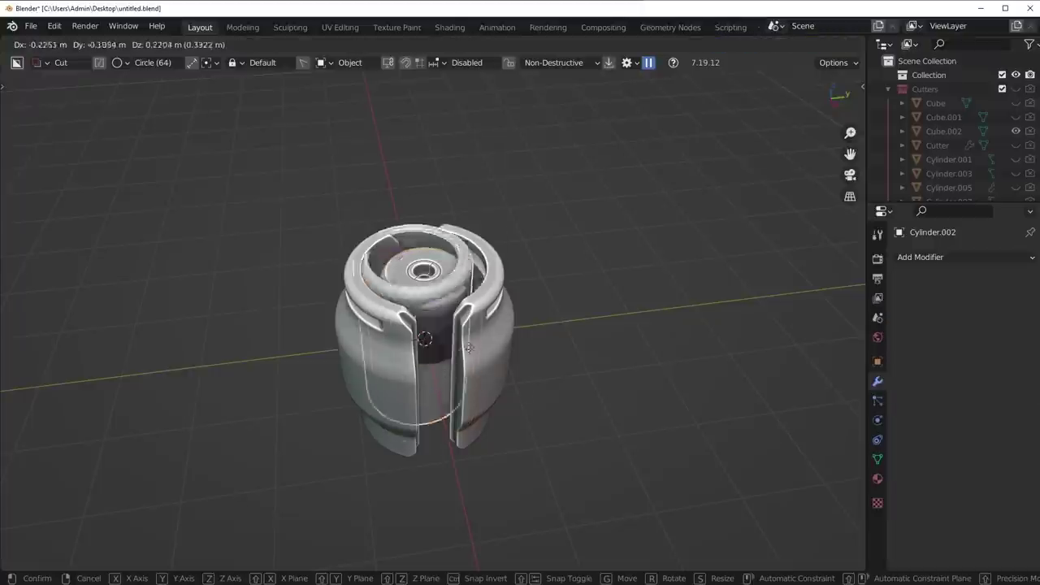
right_click(504, 338)
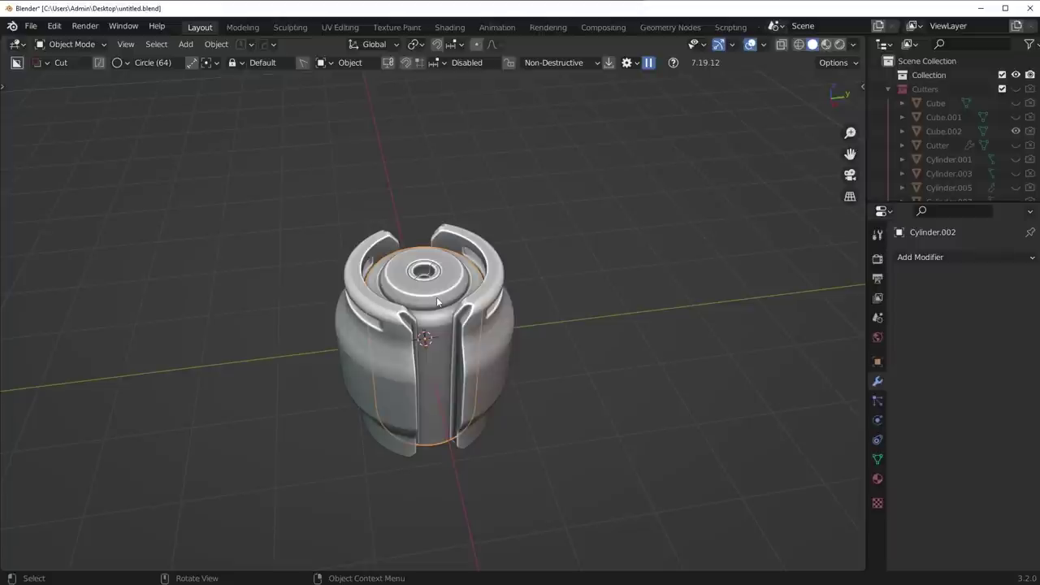
click(516, 347)
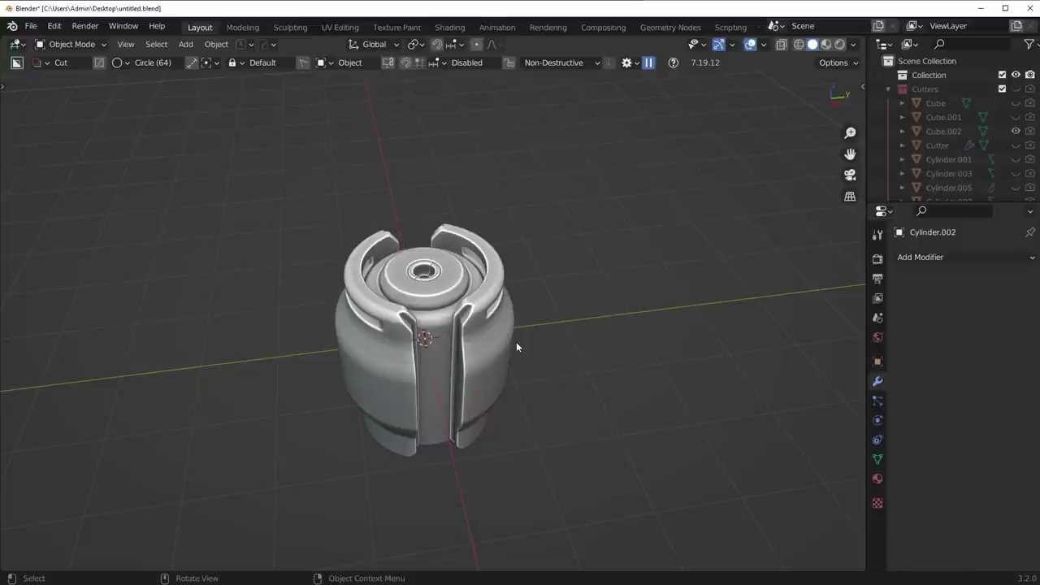
Add a cube at the container's centre and scale it uniformly to about 0.261.
key(KP_3)
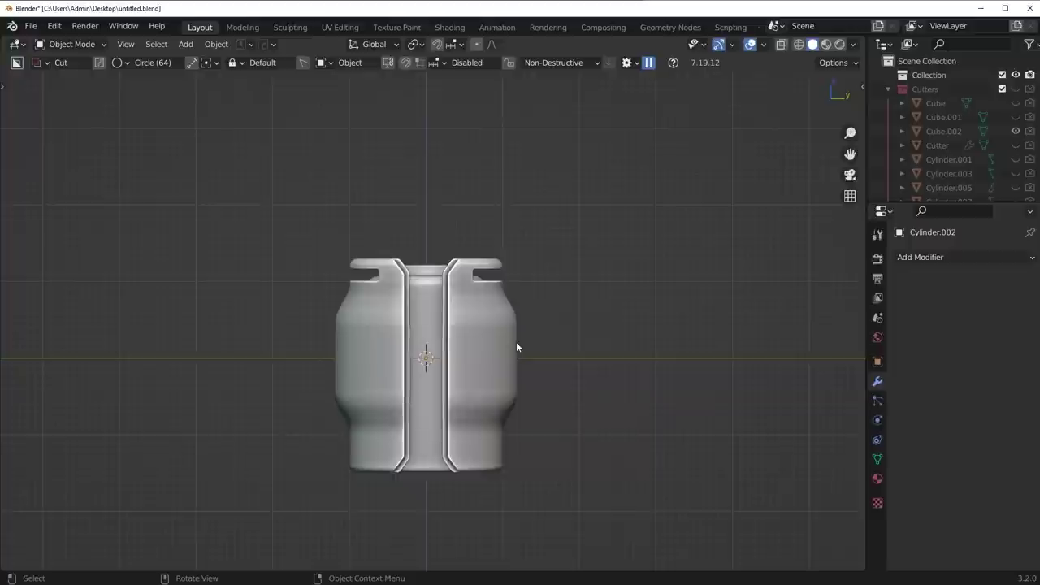
scroll(488, 343, up, 4)
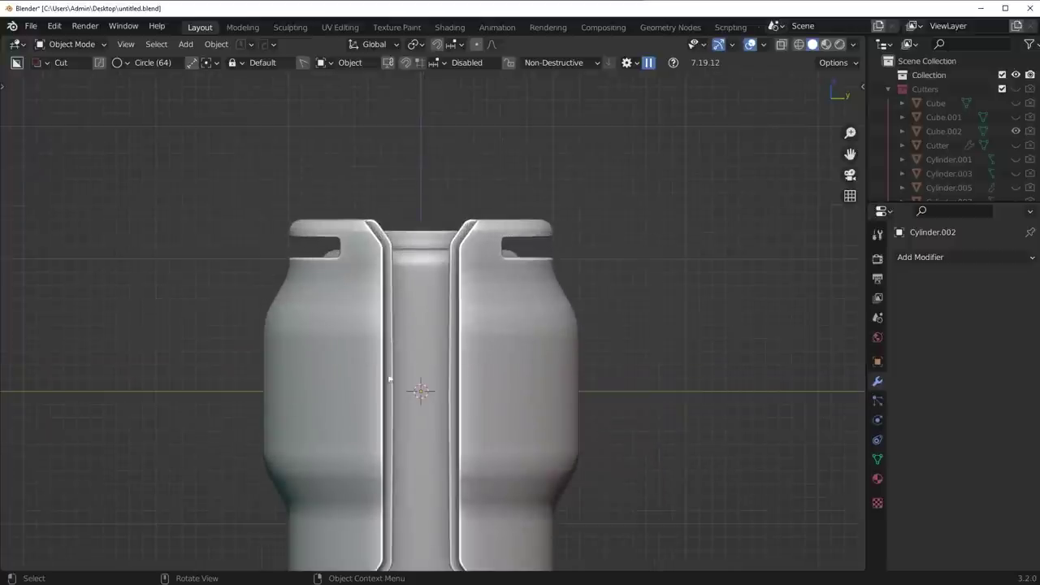
scroll(351, 360, up, 3)
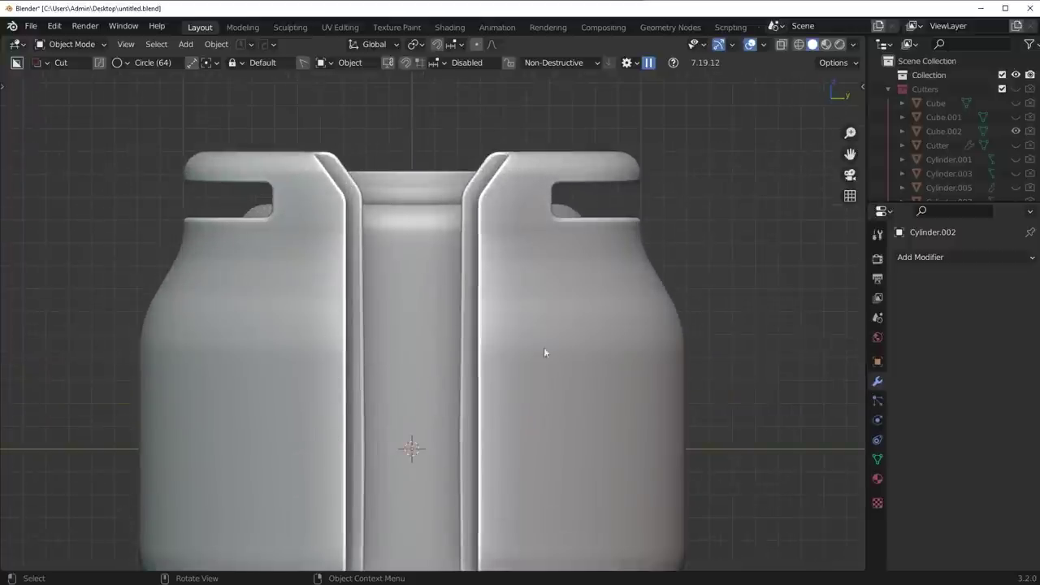
scroll(449, 257, down, 4)
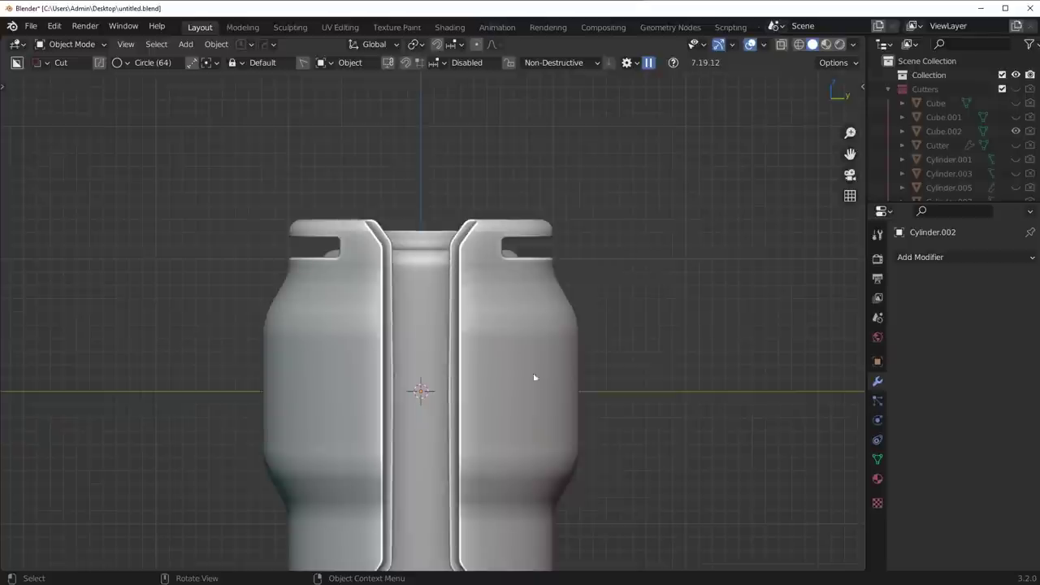
shift+middle_drag(534, 376, 521, 357)
key(shift+a)
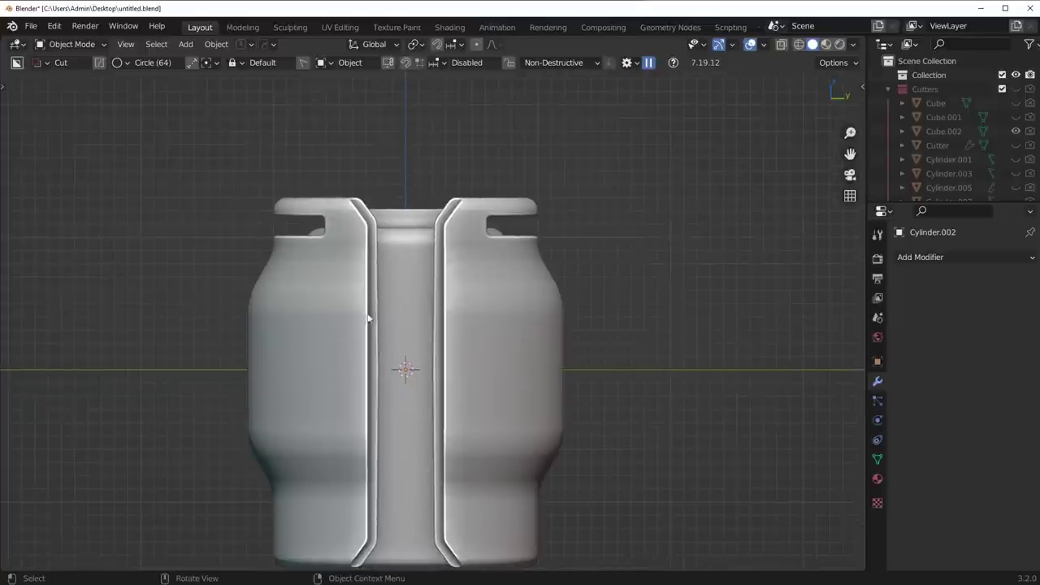
scroll(587, 207, up, 1)
key(shift+a)
mouse_move(587, 207)
click(648, 235)
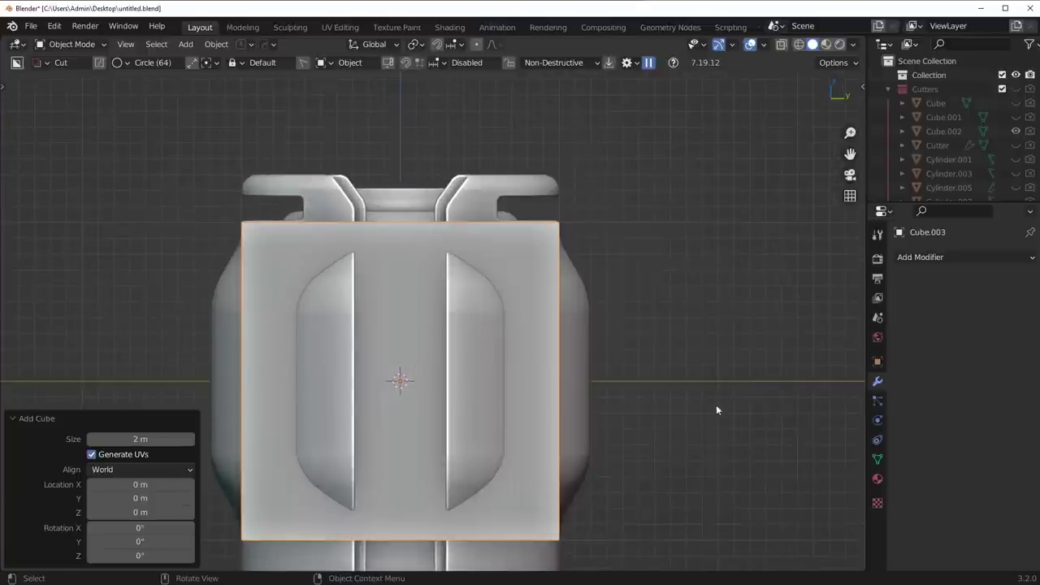
key(s)
click(466, 417)
Raise the cube about 0.4 m along Z, scale it by 1.46 and flatten it to 0.669 along Z.
key(g)
key(z)
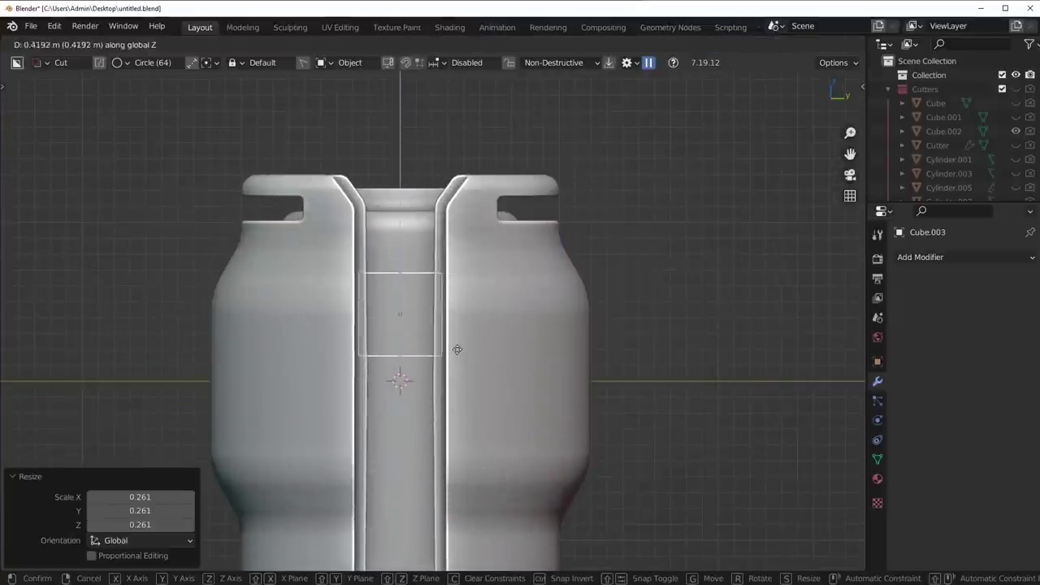
click(460, 348)
key(s)
click(497, 345)
key(s)
key(z)
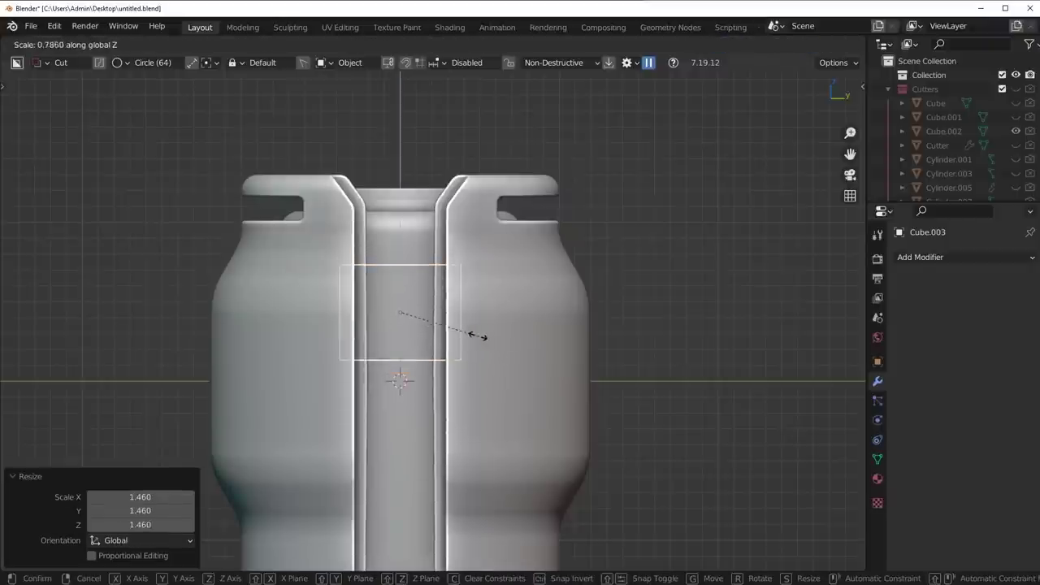
click(466, 333)
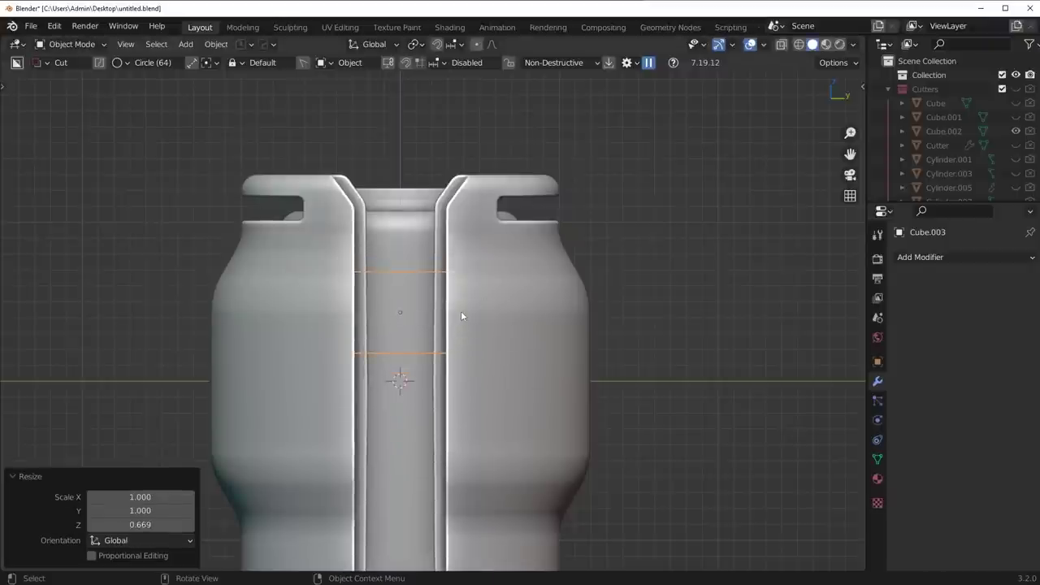
Move the flattened block about 0.437 m down along Z and 0.942 m along X so it crosses the shell's gap edges.
scroll(460, 316, down, 2)
key(g)
key(z)
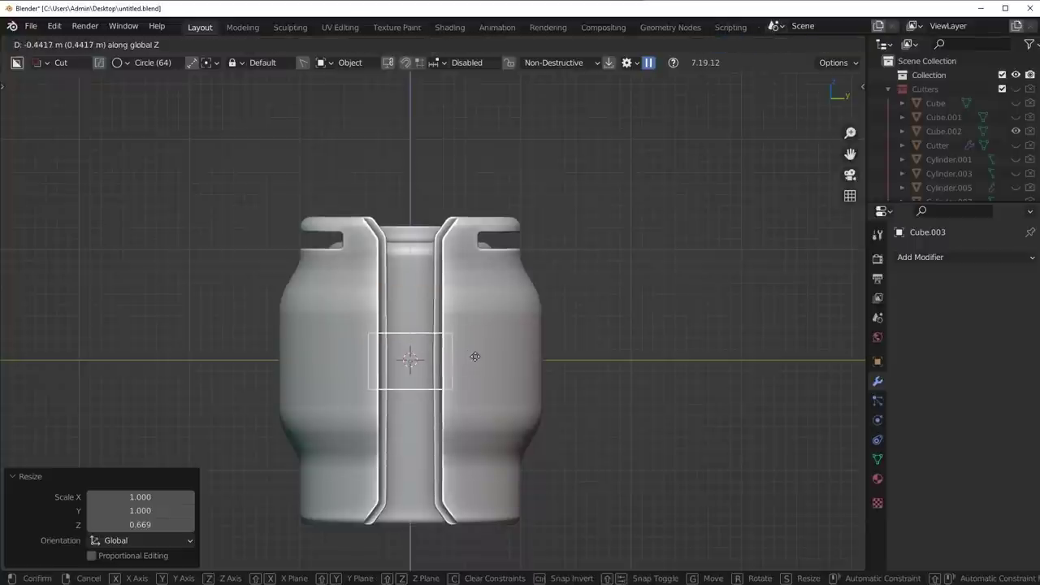
click(492, 348)
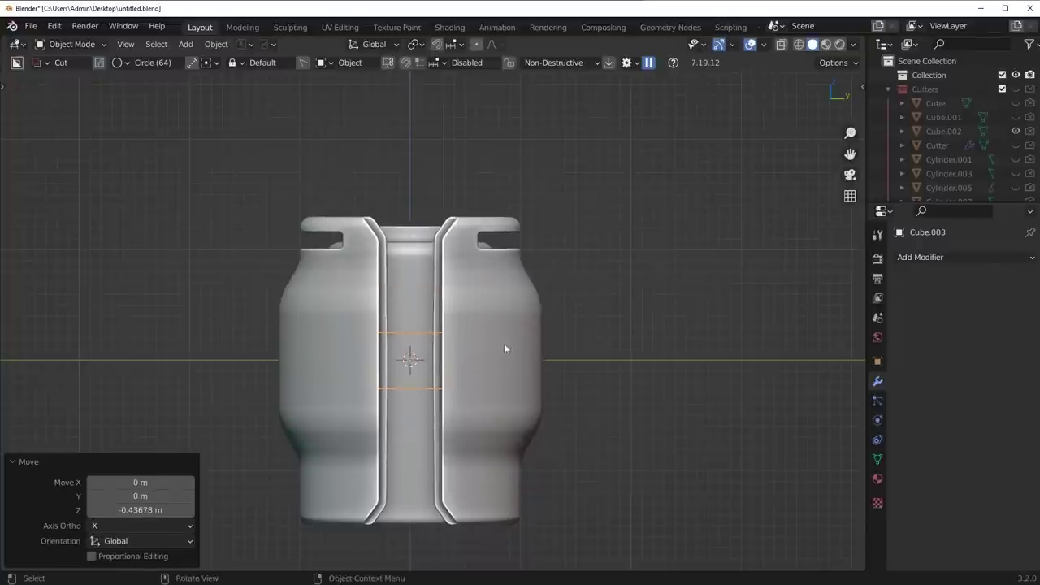
middle_drag(506, 348, 507, 346)
key(g)
key(x)
click(433, 393)
middle_drag(433, 393, 467, 377)
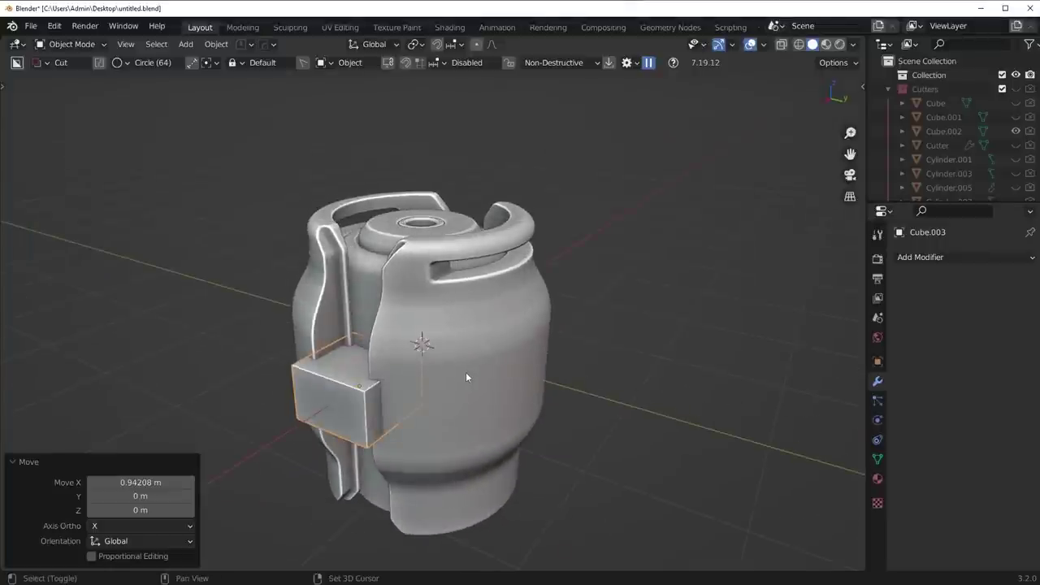
Subtract the block from the shell with a Boolean Difference and bring up its cutter with Ever Scroll.
key(ctrl+KP_Subtract)
middle_drag(465, 377, 510, 353)
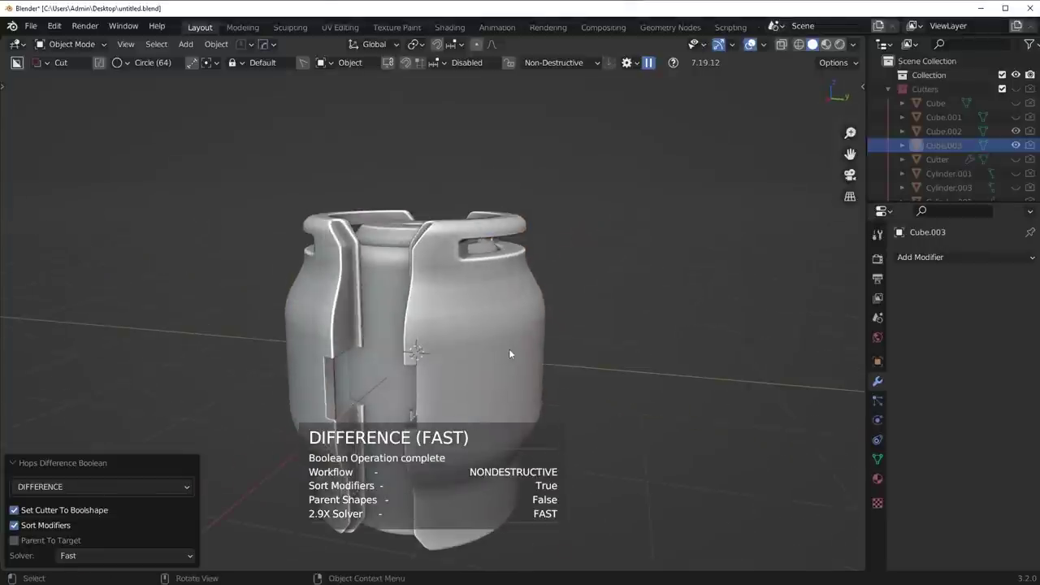
key(KP_3)
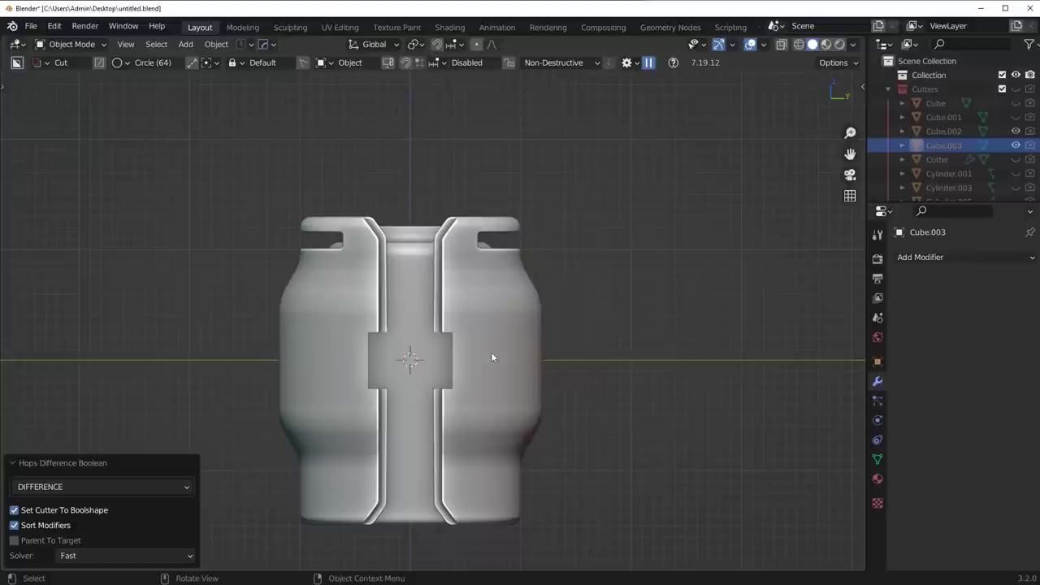
click(495, 352)
key(q)
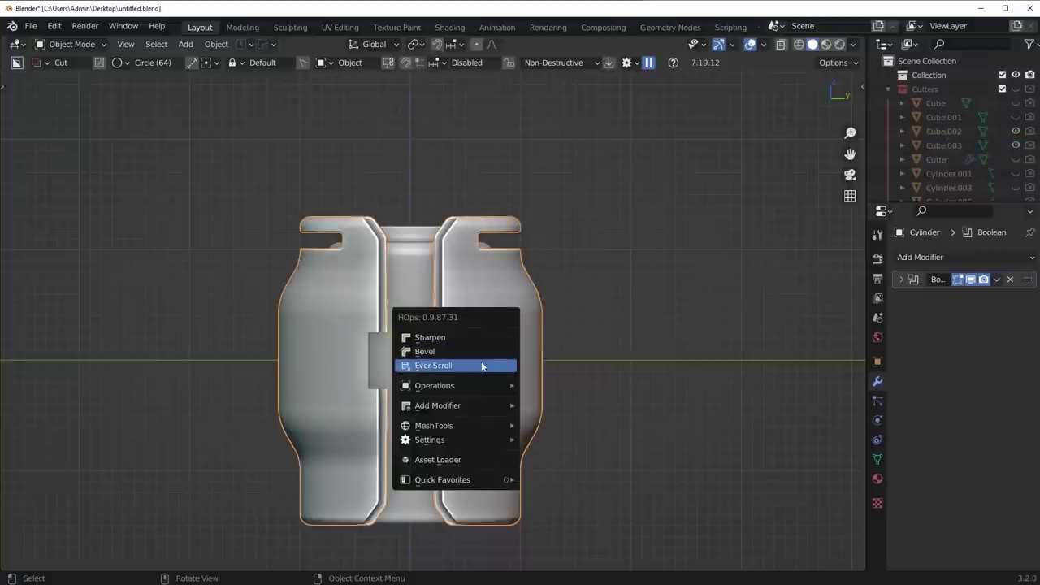
click(482, 364)
Move the cutter block about 0.481 m up along Z and readjust its height against the shell.
key(g)
key(z)
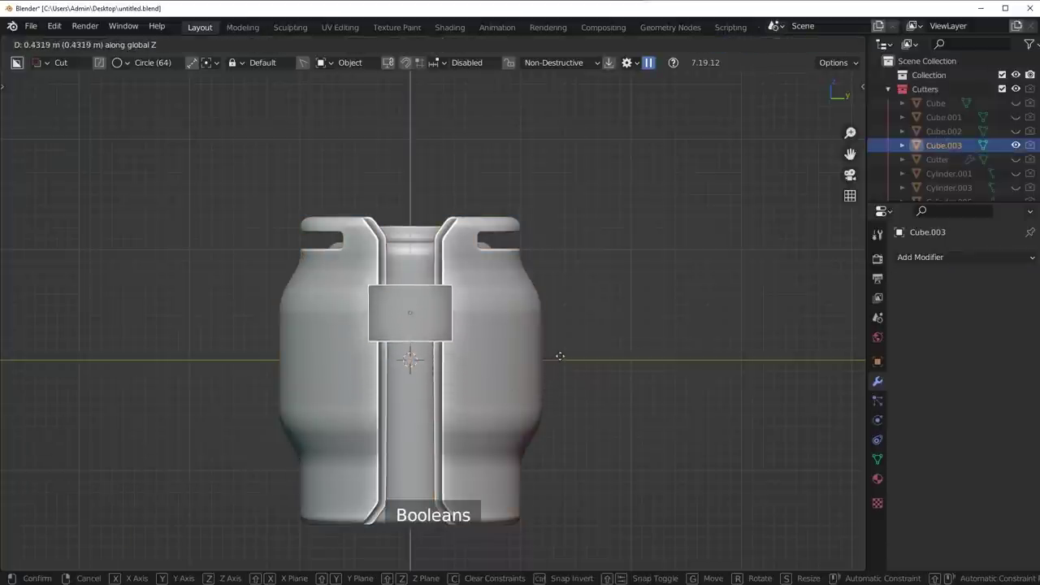
click(465, 317)
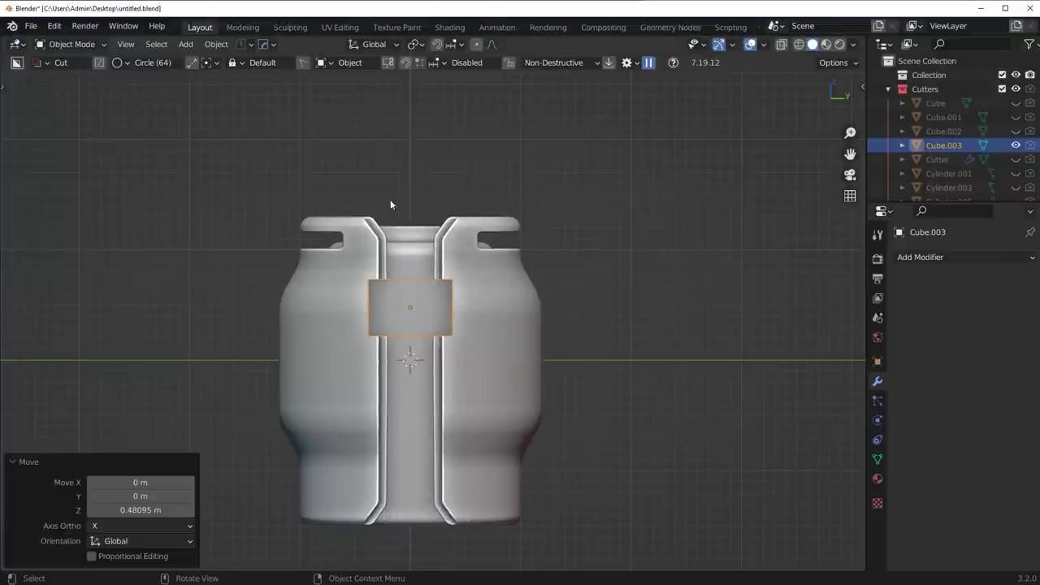
key(g)
key(z)
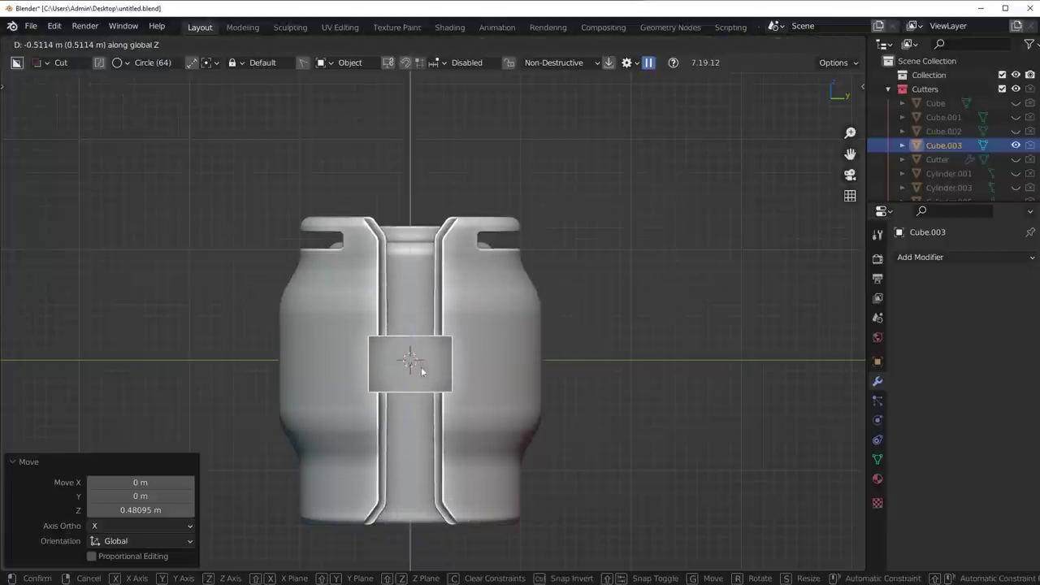
right_click(421, 372)
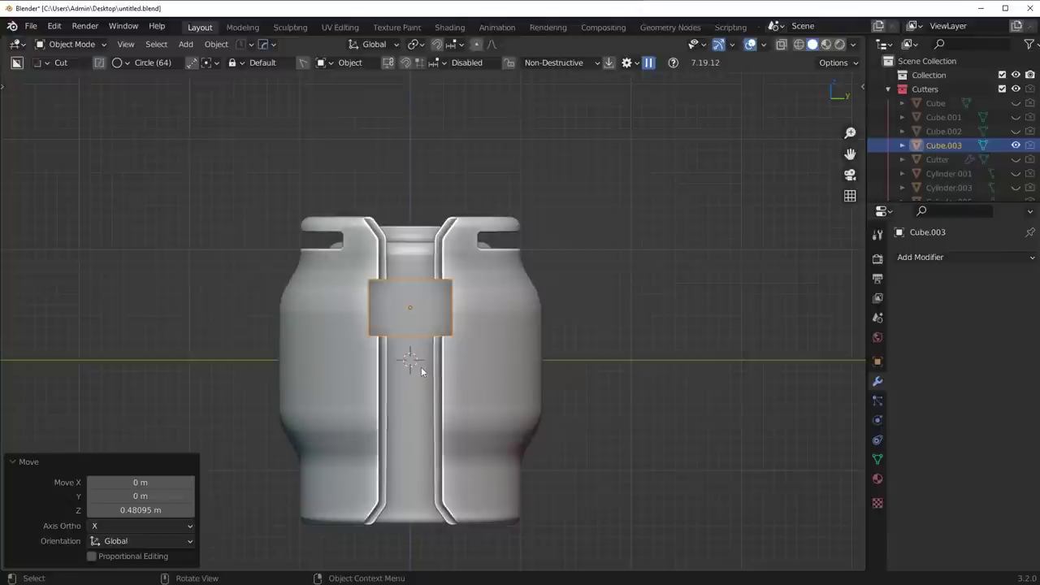
middle_drag(421, 371, 647, 359)
key(g)
key(z)
click(628, 326)
Toggle the shell's Boolean off and on in the viewport and set its solver to Exact.
click(638, 258)
click(971, 279)
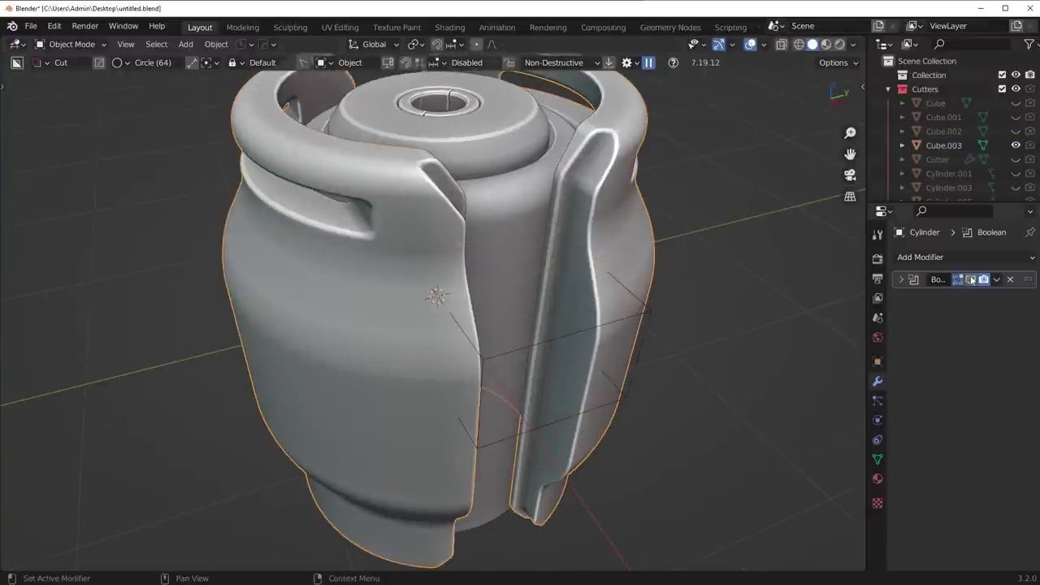
click(970, 279)
click(901, 279)
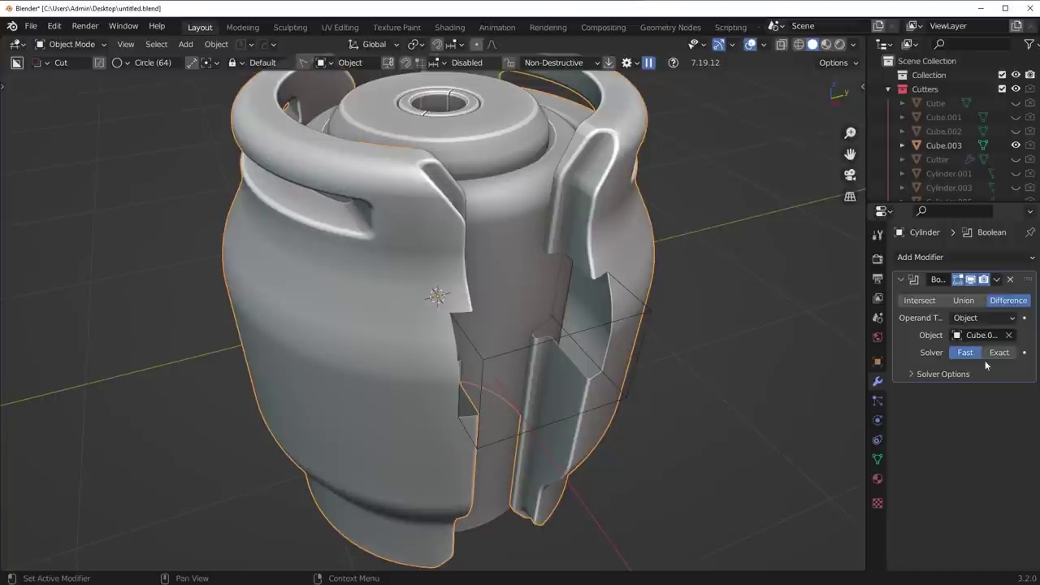
click(998, 355)
Try the Union, Intersect and Difference operations on the shell's Boolean and undo the changes.
click(973, 301)
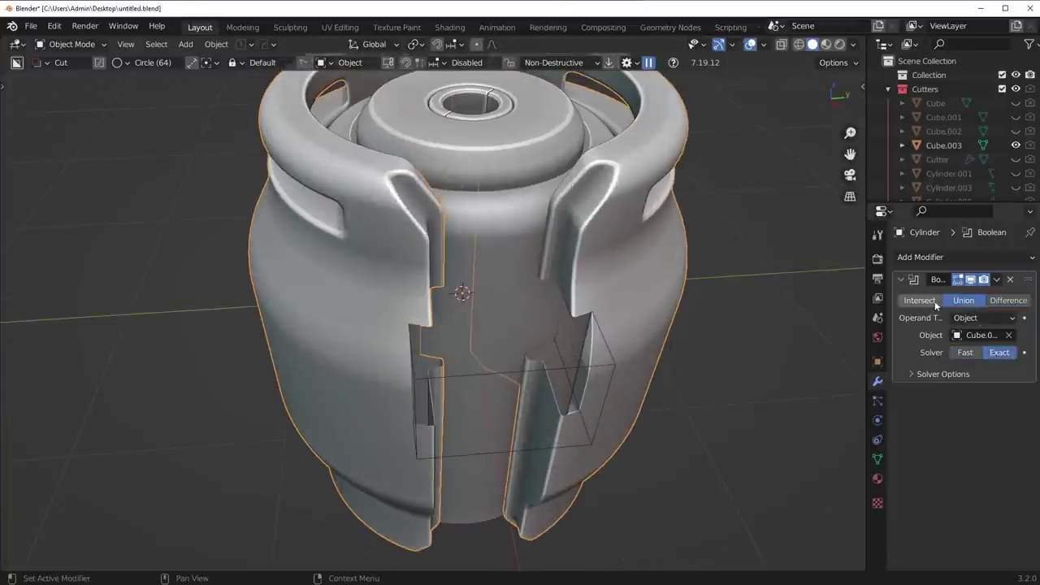
click(933, 301)
click(998, 303)
middle_drag(600, 353, 619, 359)
key(ctrl+z)
key(ctrl+z)
key(ctrl+z)
key(ctrl+z)
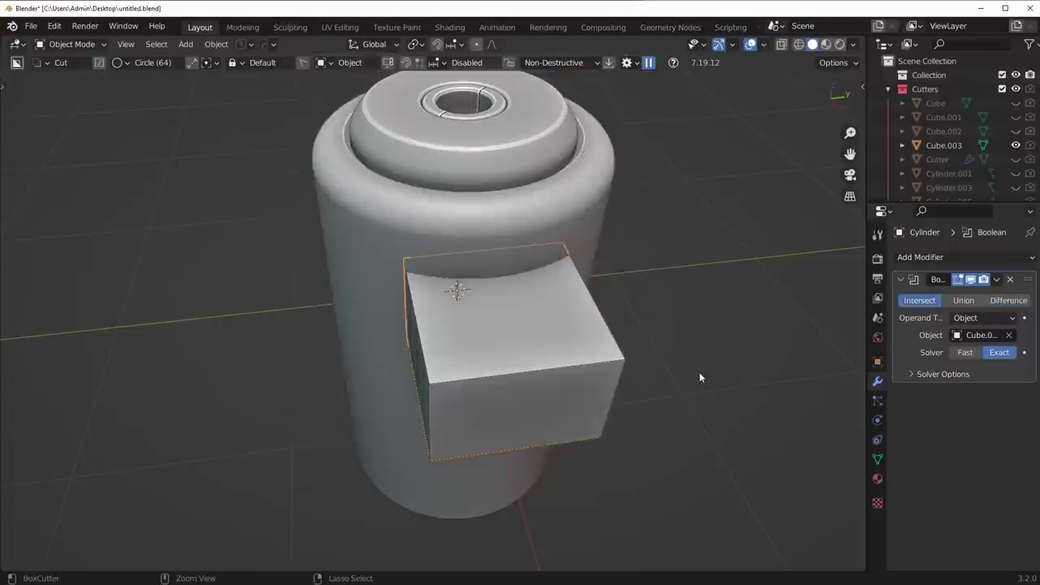
Delete the cutter block with the shell's Boolean modifier and isolate the shell.
click(616, 358)
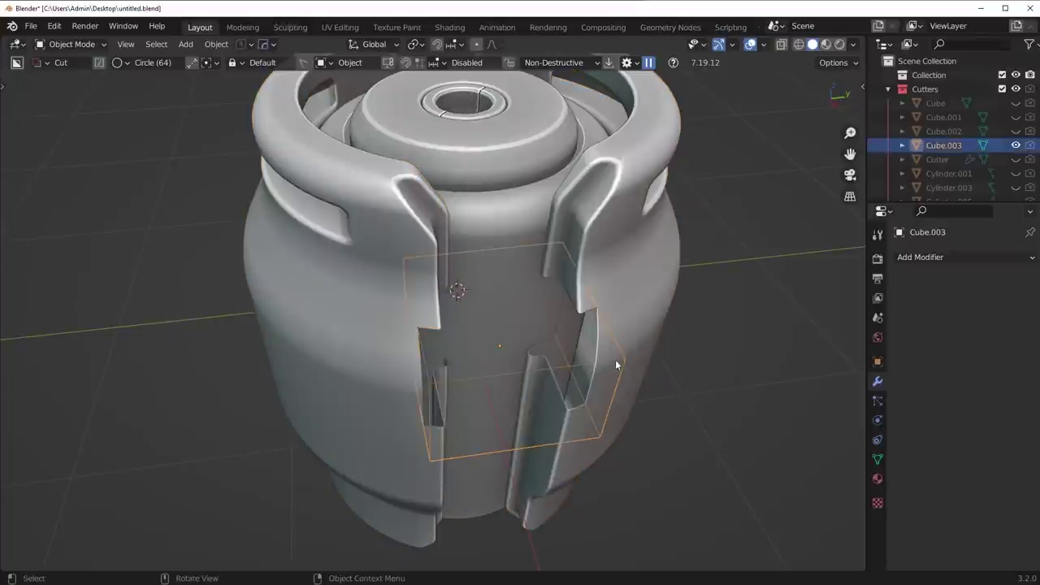
key(Delete)
click(1010, 278)
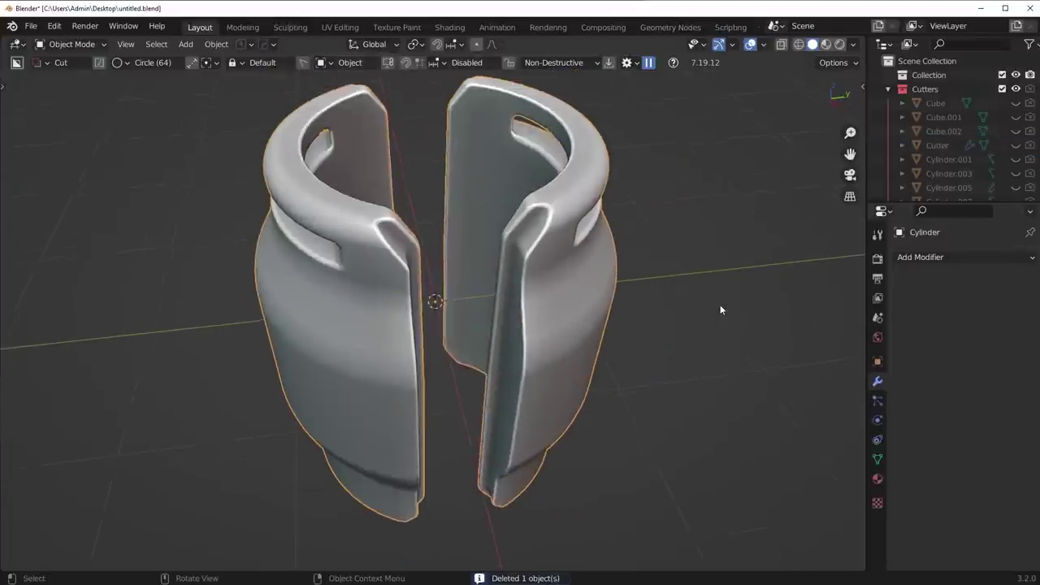
Examine the shell's inner wall and gap edges up close in Edit Mode and Object Mode.
middle_drag(720, 309, 585, 366)
shift+middle_drag(618, 357, 365, 400)
scroll(365, 401, up, 6)
key(Tab)
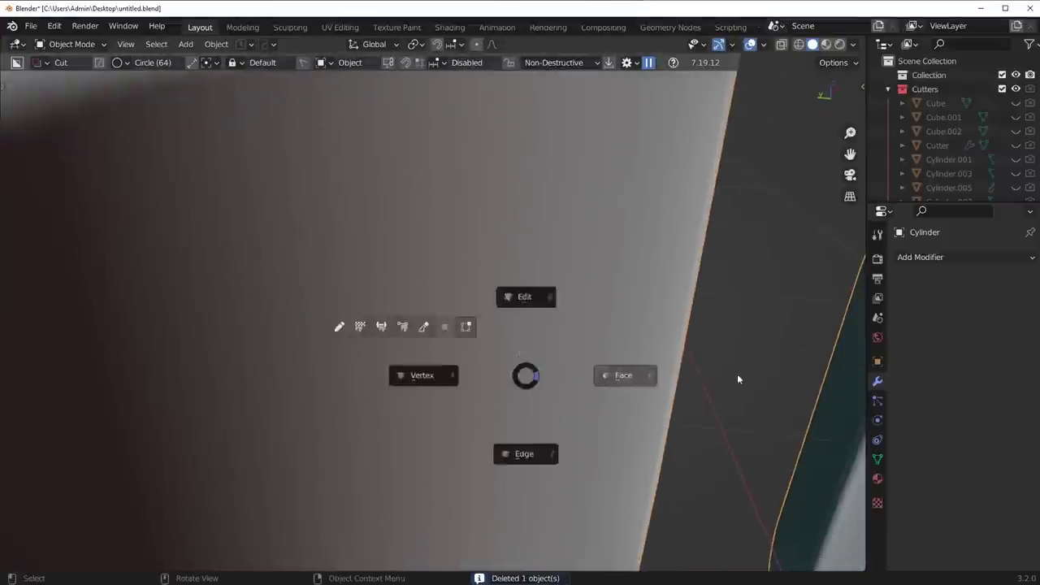
click(737, 373)
middle_drag(737, 374, 482, 360)
key(Tab)
middle_drag(417, 258, 372, 267)
key(Tab)
click(375, 169)
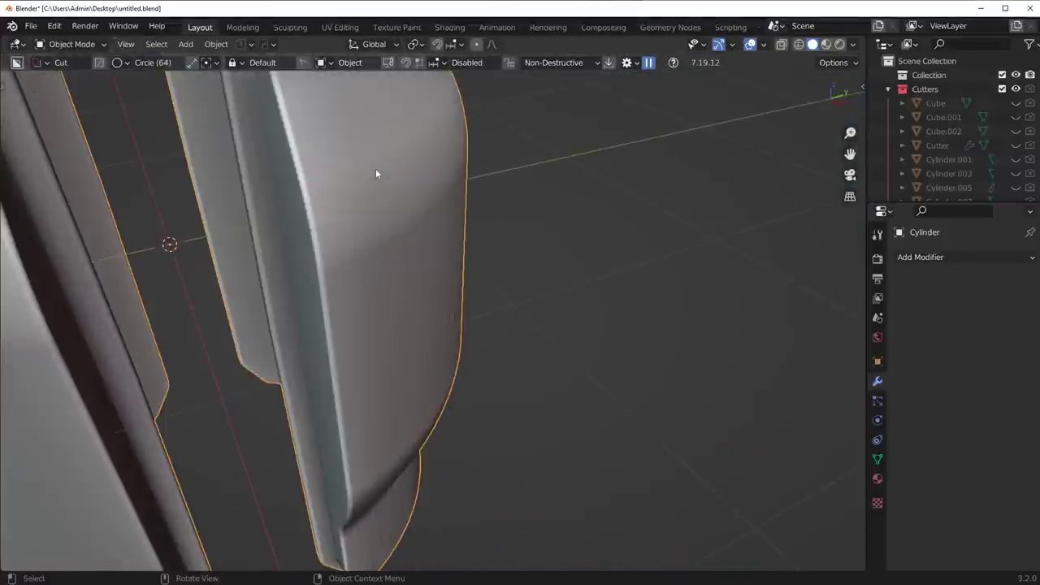
alt+middle_drag(376, 168, 451, 314)
Add a cube flattened along Z and scaled by 0.327, and place it in front of the shell's gap.
scroll(363, 228, down, 3)
scroll(434, 320, up, 1)
key(ctrl+d)
key(shift+a)
mouse_move(588, 193)
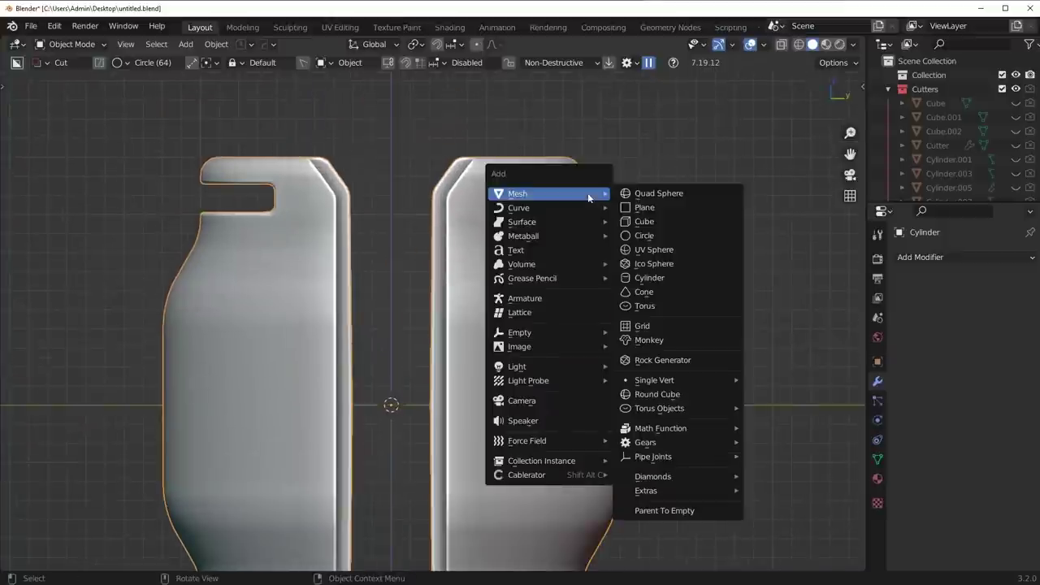
click(648, 229)
key(s)
key(z)
click(485, 393)
middle_drag(581, 392, 529, 423)
key(g)
key(Return)
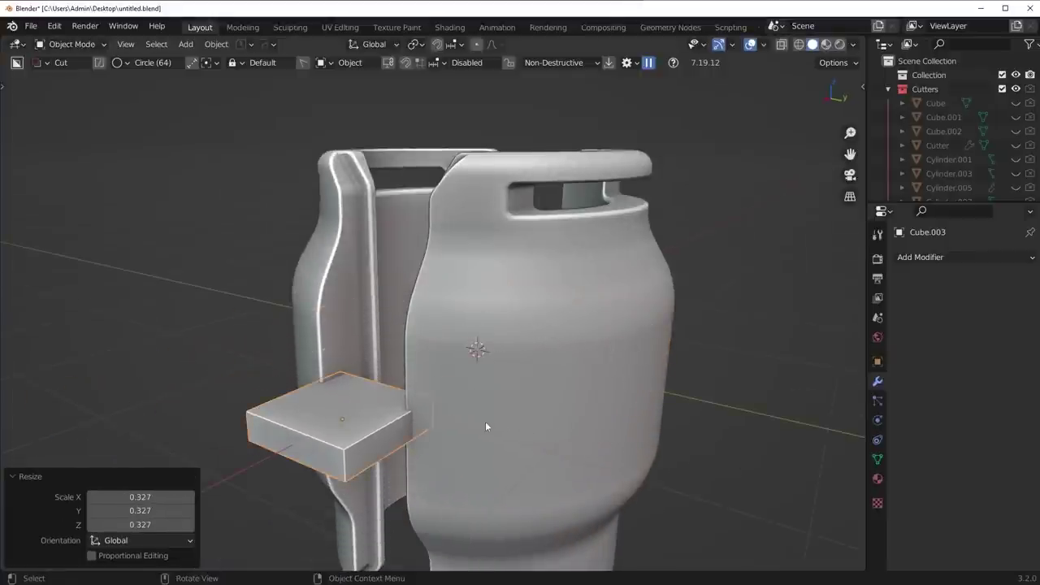
Shift the flat block slightly outward along X and subtract it from the shell with a Boolean Difference.
key(g)
key(z)
click(492, 407)
shift+click(492, 406)
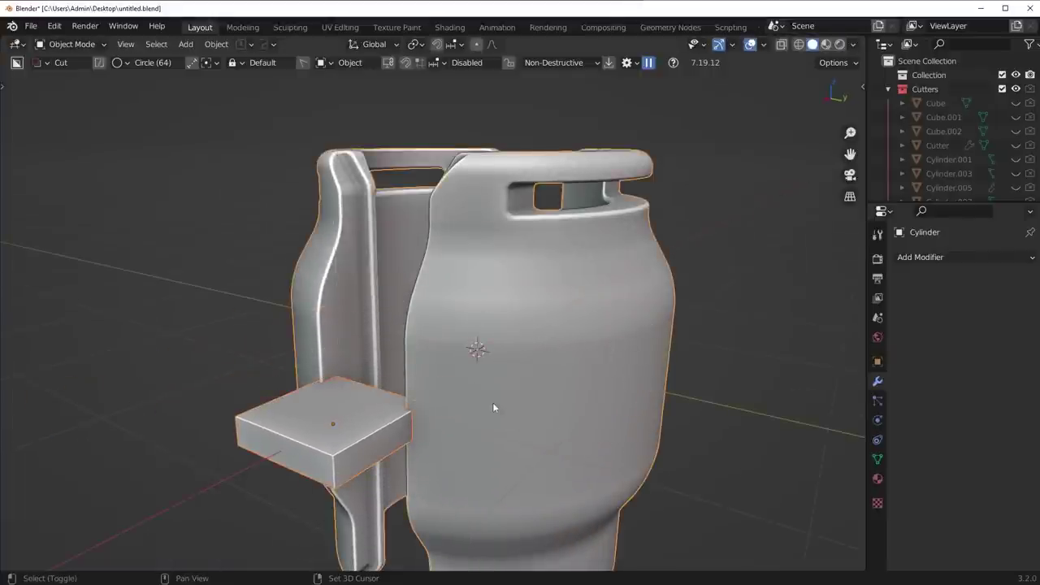
key(ctrl+minus)
middle_drag(473, 405, 579, 353)
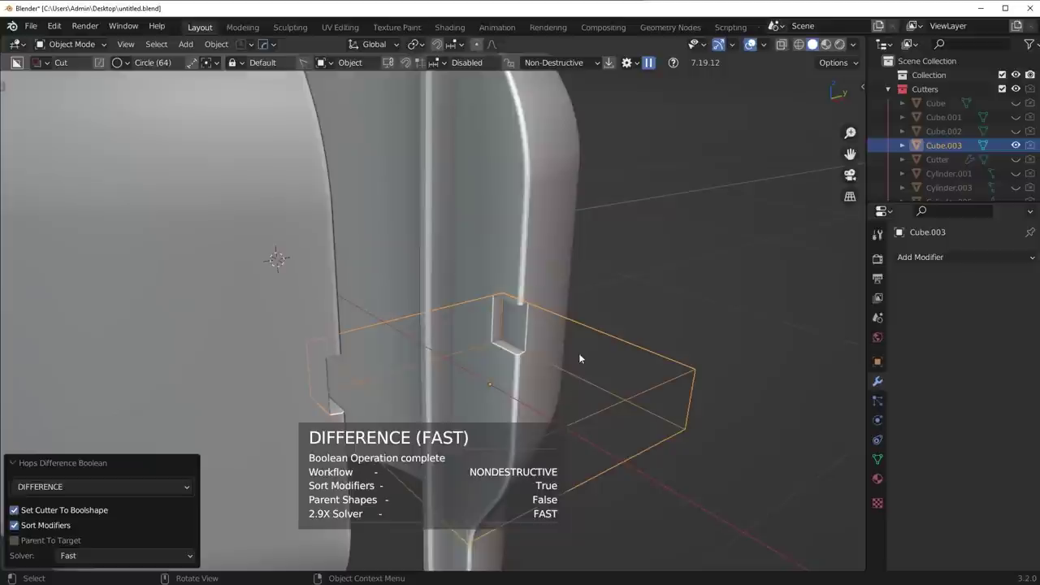
Try to enlarge the cutter block uniformly.
key(s)
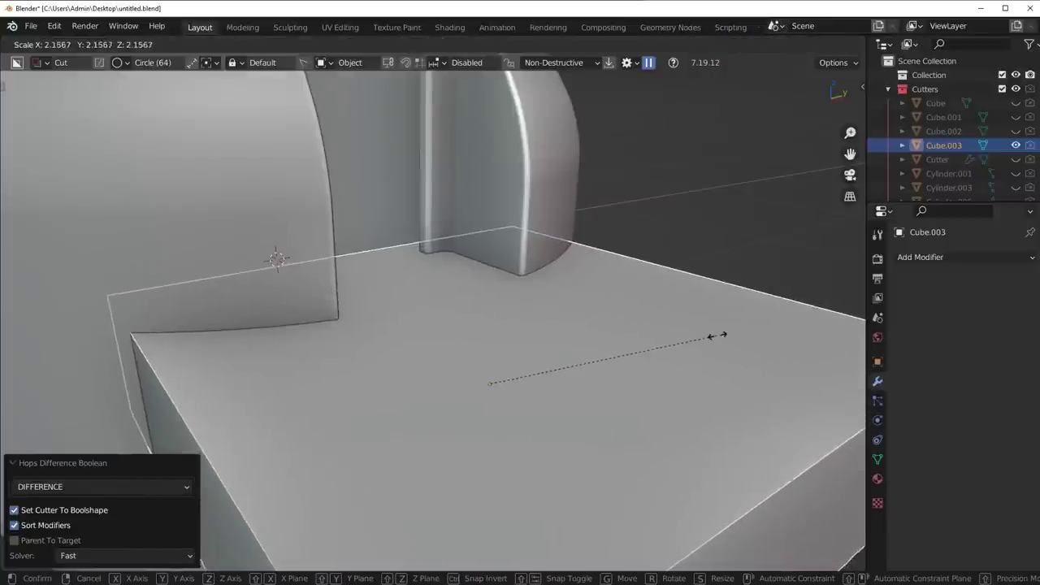
right_click(717, 334)
key(KP_3)
scroll(705, 337, down, 2)
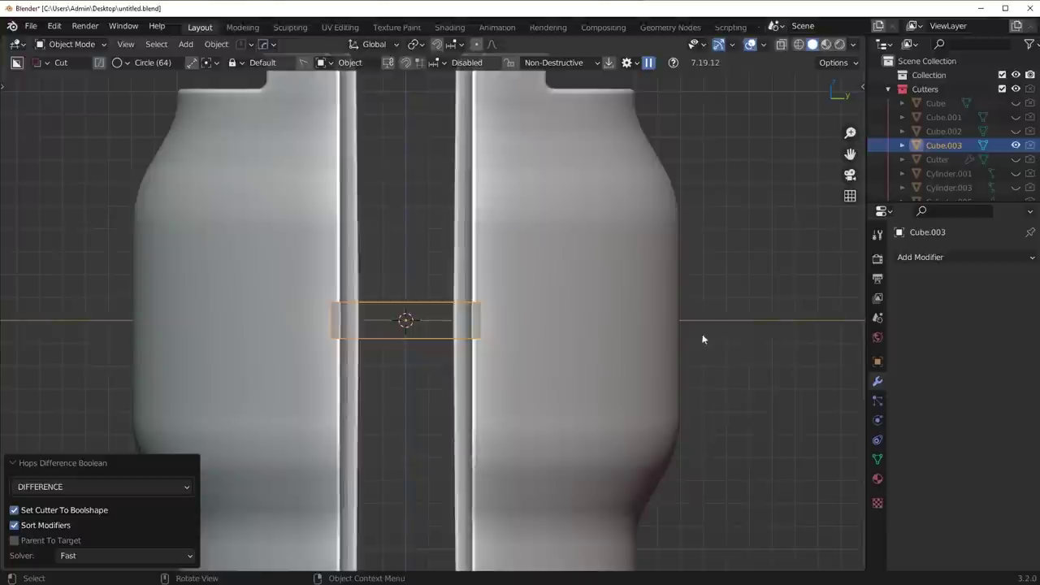
Raise the box cutter along Z between the two shell halves and scale its height by 2.557.
key(g)
key(z)
click(706, 226)
key(s)
key(z)
click(817, 453)
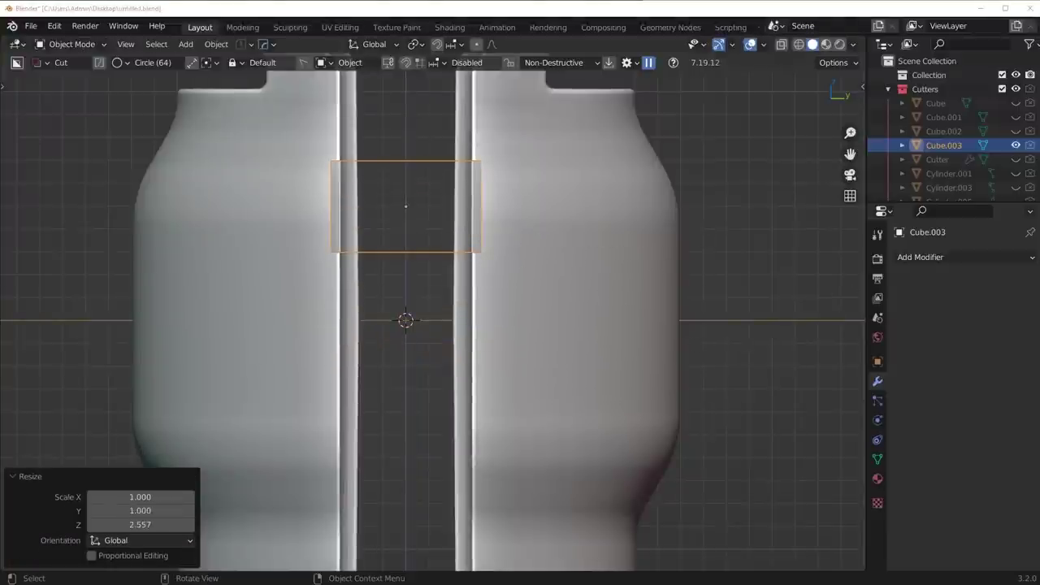
Move the box cutter about -0.194 m along the X axis.
middle_drag(415, 232, 523, 339)
key(g)
key(x)
click(587, 323)
Scale the box cutter by 1.202 along Y and fine-tune its position along X.
key(s)
key(y)
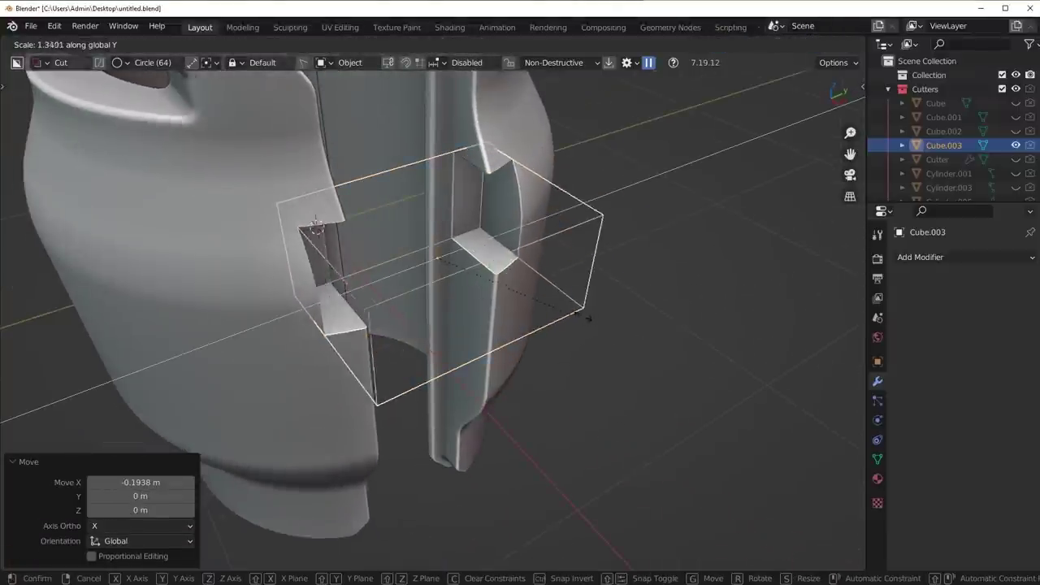
click(555, 319)
key(g)
key(x)
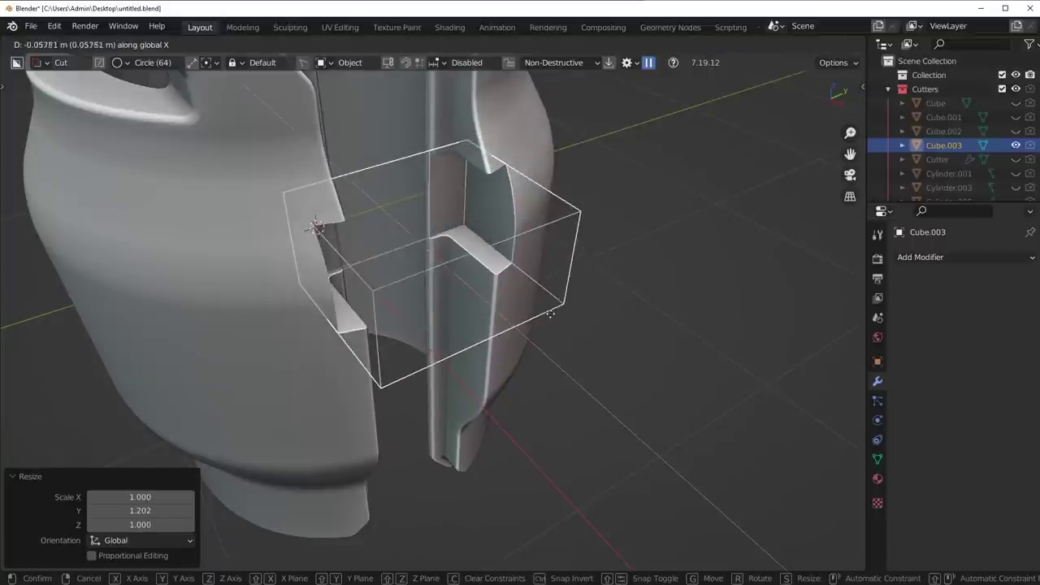
click(575, 323)
Examine the recess cut into the shell edge up close, including the shell's mesh in Edit Mode.
shift+middle_drag(479, 205, 416, 321)
scroll(416, 321, up, 3)
click(368, 154)
key(Tab)
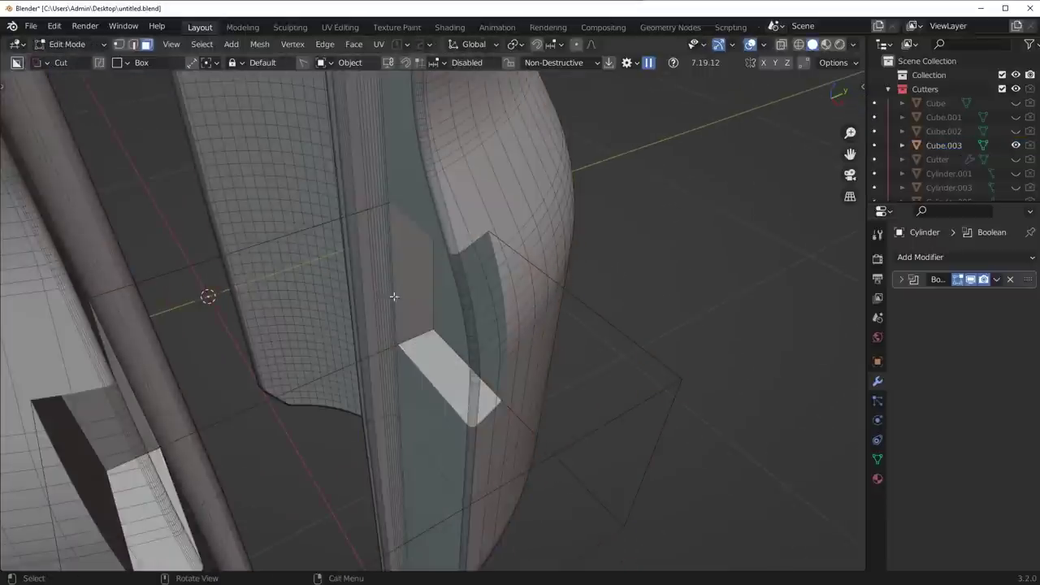
scroll(493, 395, up, 4)
middle_drag(525, 382, 569, 387)
middle_drag(673, 418, 513, 353)
key(Tab)
click(506, 256)
scroll(590, 289, down, 2)
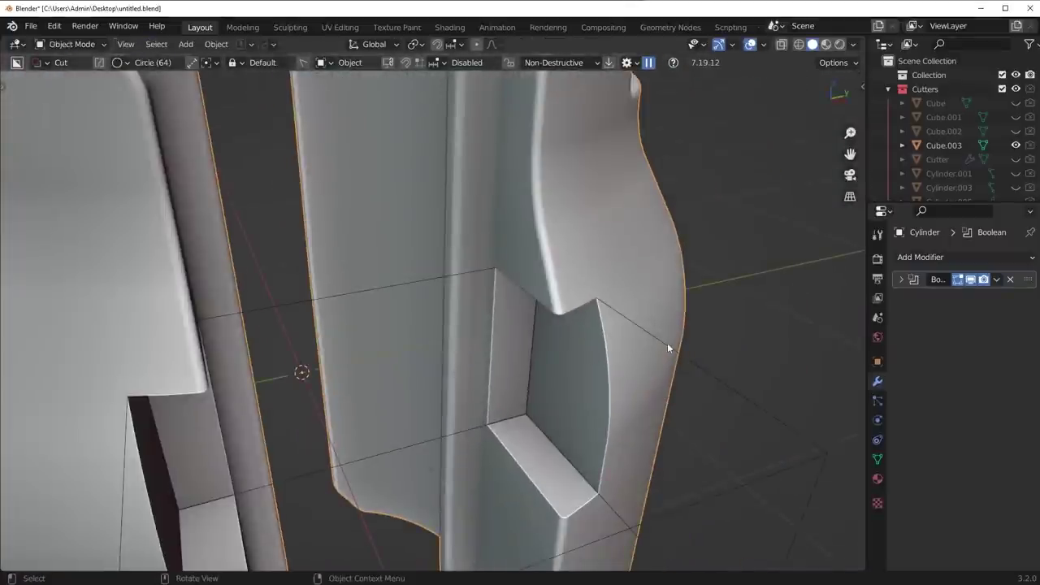
Try moving the box cutter deeper into the shells along the negative X axis and undo the move.
click(668, 343)
scroll(675, 366, down, 3)
key(g)
key(x)
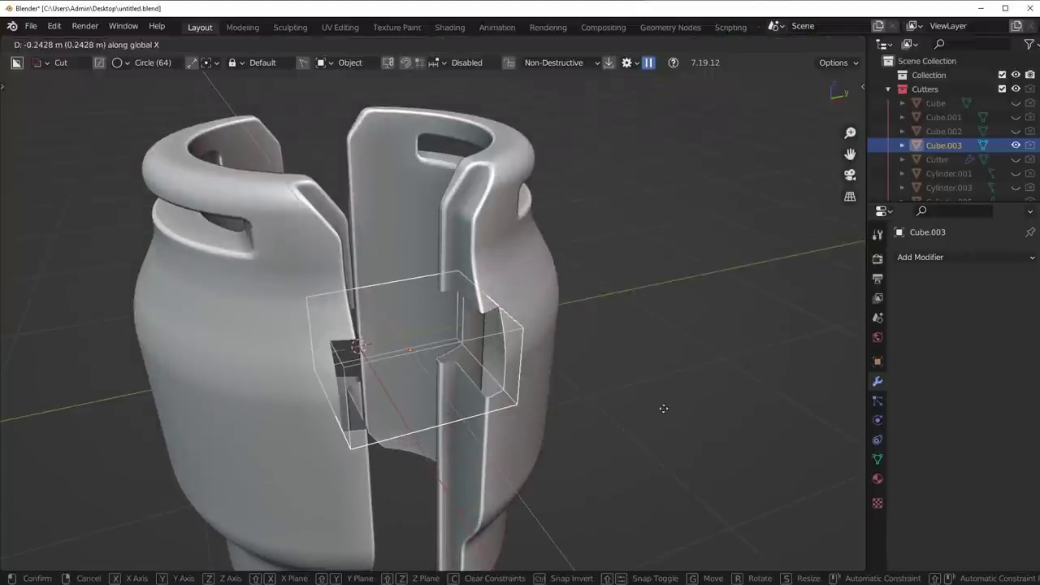
click(664, 408)
middle_drag(557, 411, 636, 374)
key(ctrl+z)
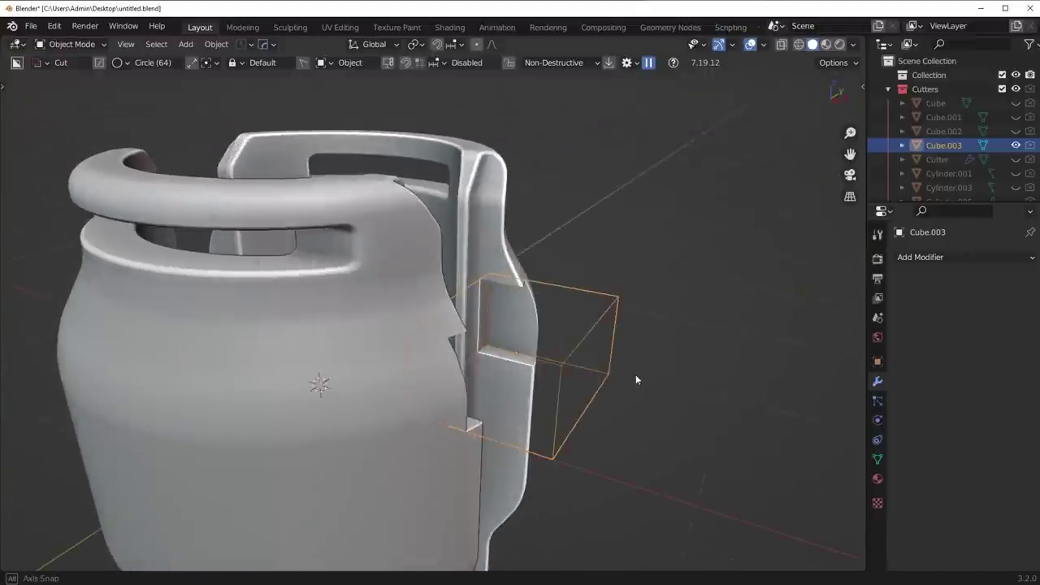
Move the box cutter about 0.048 m along the X axis.
key(g)
key(x)
click(662, 385)
middle_drag(566, 367, 497, 369)
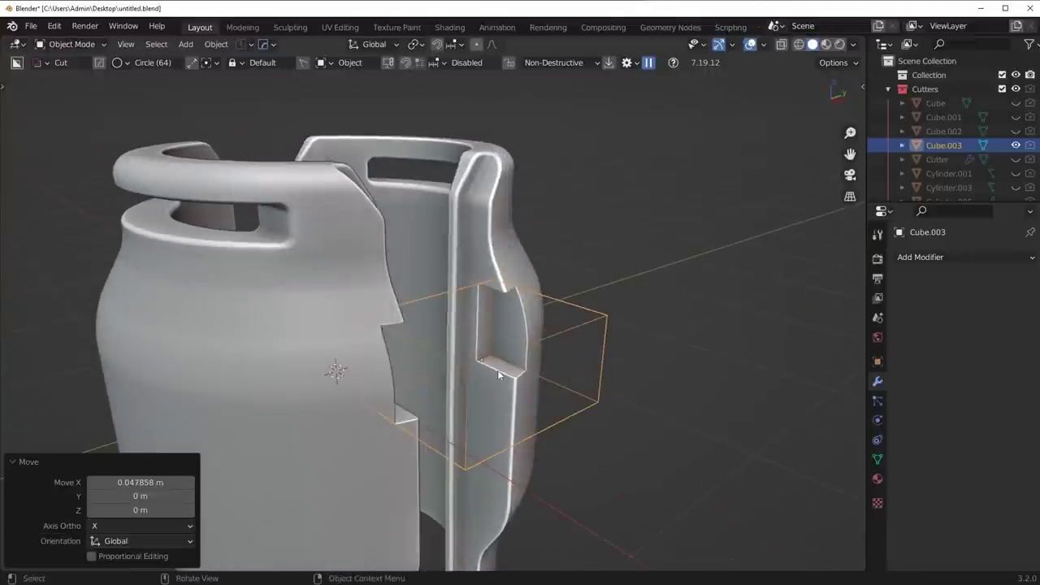
Lower the box cutter along Z so the recesses sit below the shell's shoulder.
key(KP_1)
key(g)
key(z)
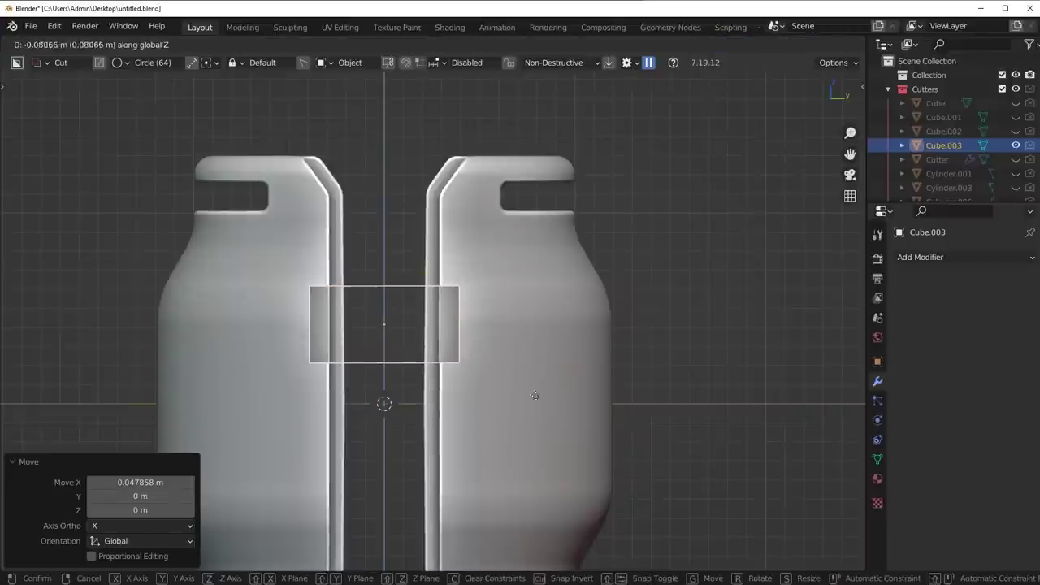
click(537, 442)
scroll(533, 395, down, 2)
scroll(536, 391, down, 4)
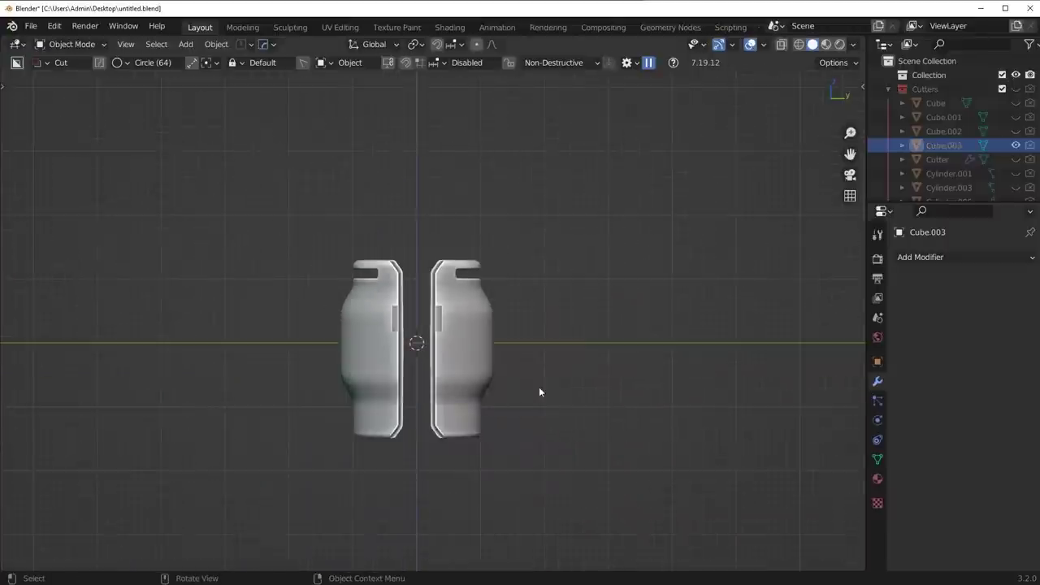
scroll(542, 383, up, 3)
key(g)
key(z)
click(543, 379)
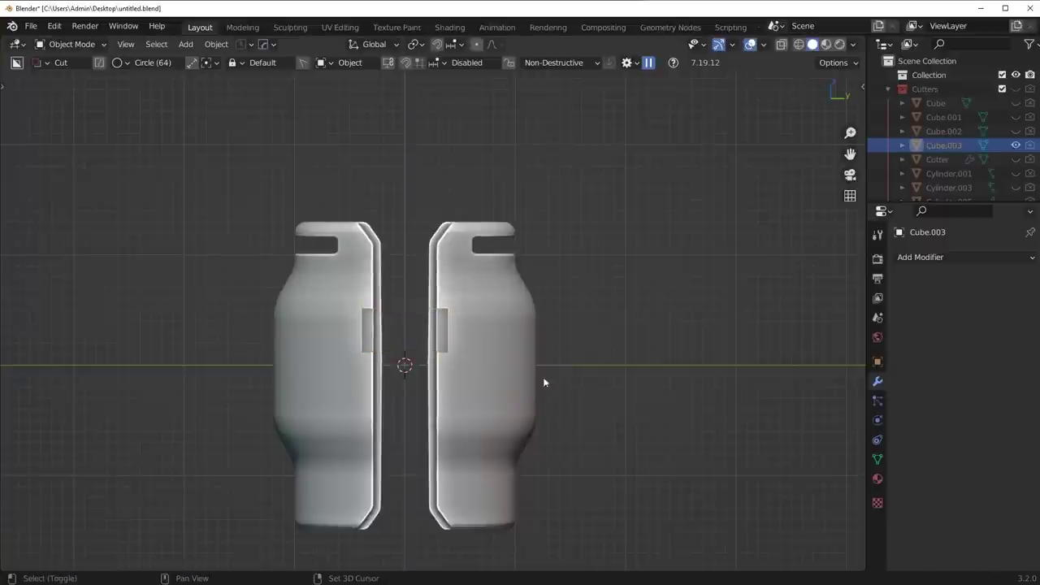
Hide the viewport overlays and lower the box cutter about 0.023 m along Z.
middle_drag(543, 378, 466, 296)
scroll(467, 297, up, 2)
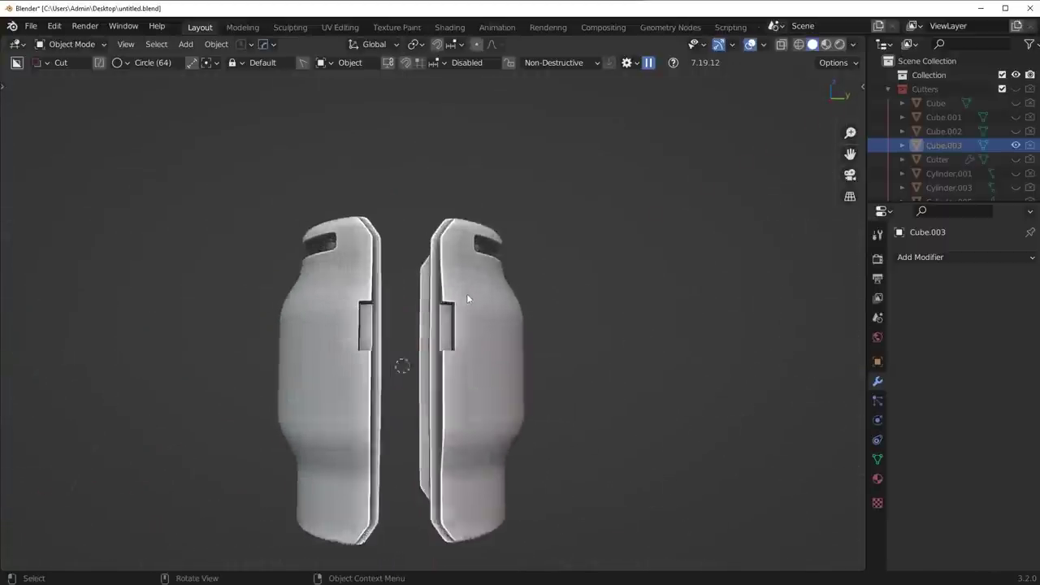
key(KP_1)
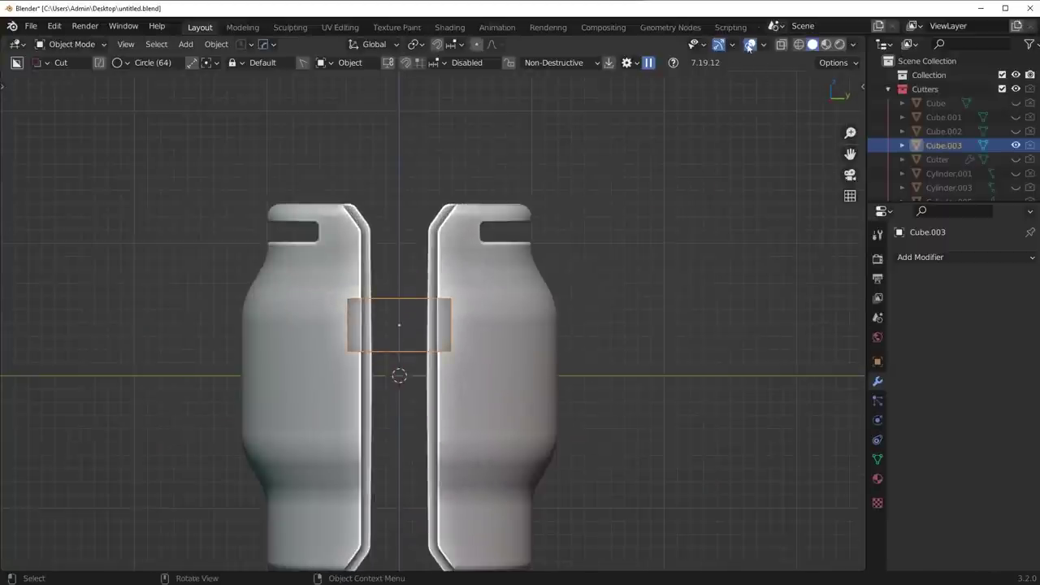
click(749, 45)
key(g)
key(z)
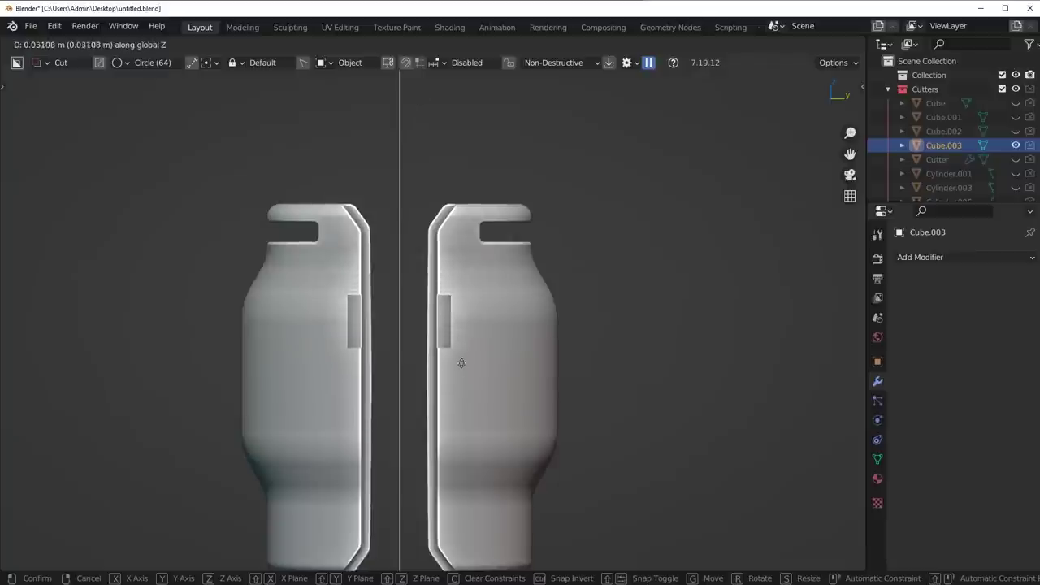
click(484, 415)
middle_drag(526, 335, 560, 387)
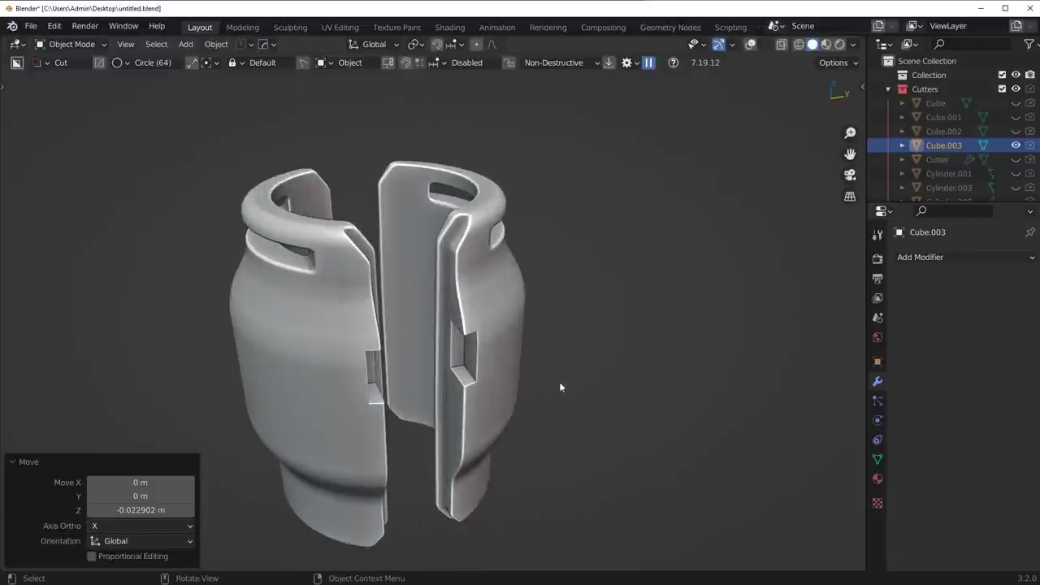
Apply the box cutter's rotation and scale and add a 30° angle-limited HardOps bevel to round the recess corners.
key(ctrl+a)
click(588, 323)
scroll(569, 341, up, 5)
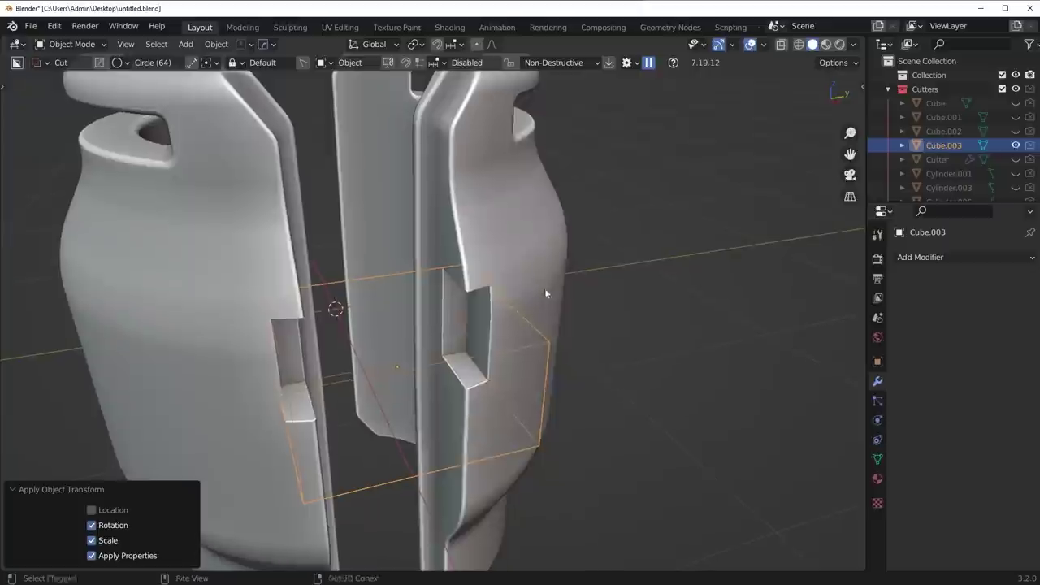
key(q)
click(557, 289)
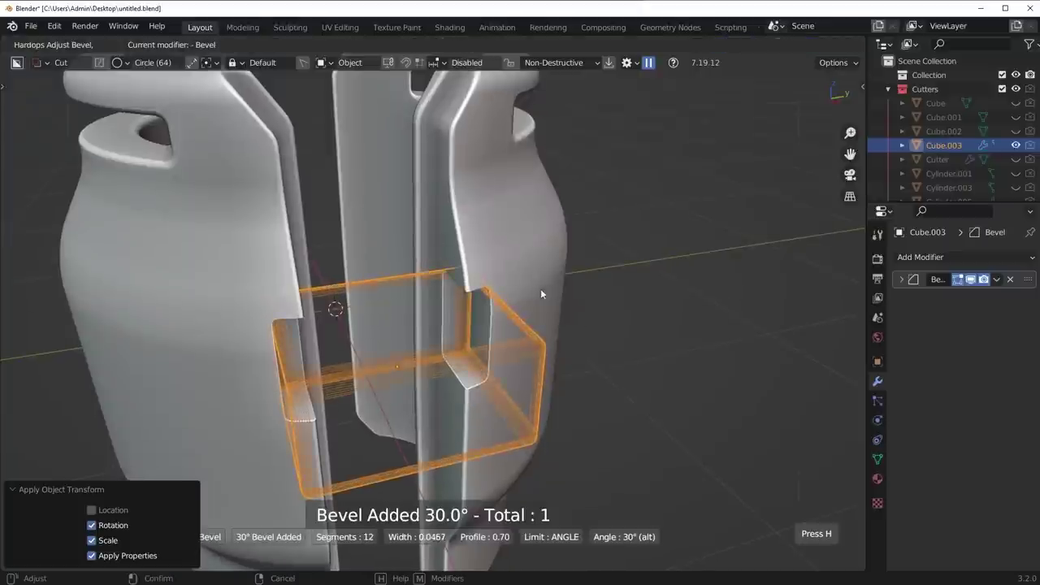
click(495, 303)
key(1)
scroll(520, 317, down, 3)
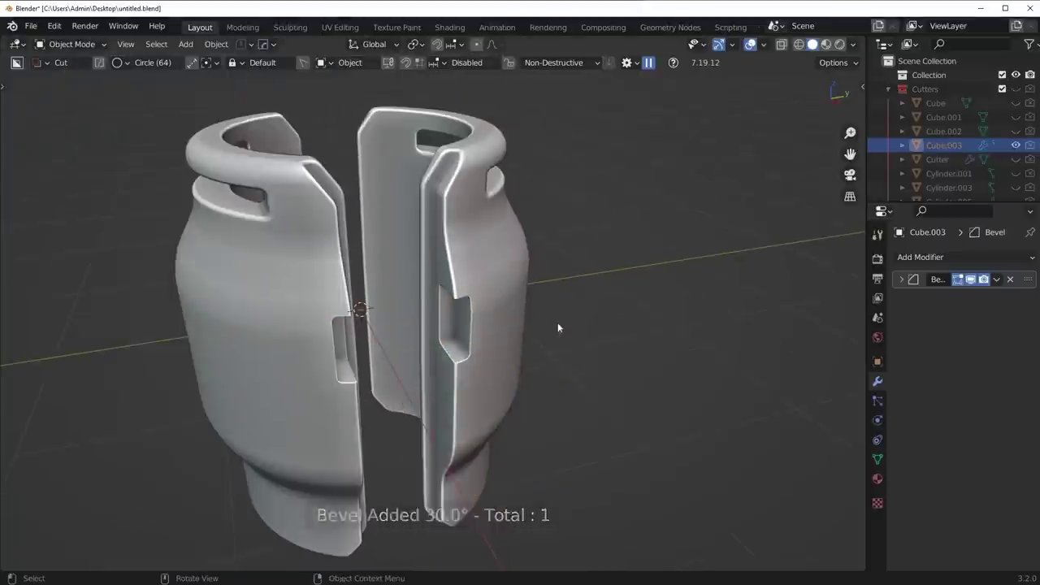
middle_drag(557, 328, 523, 330)
scroll(478, 330, down, 4)
scroll(477, 344, up, 7)
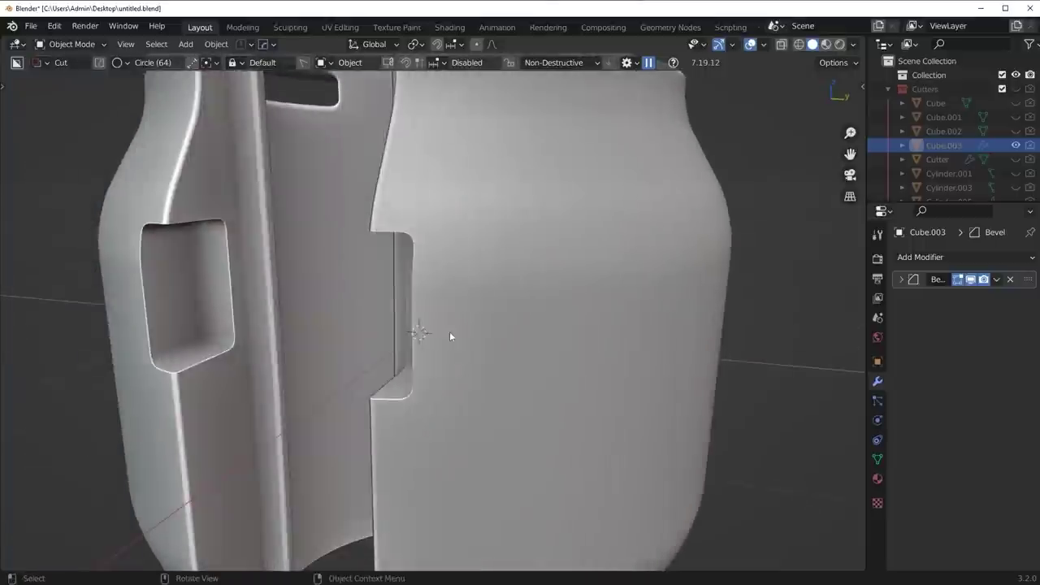
scroll(450, 332, down, 3)
Bring up the shell's boolean cutter with Ever Scroll and reduce its height slightly along Z, applying the scale.
click(504, 339)
scroll(488, 342, down, 4)
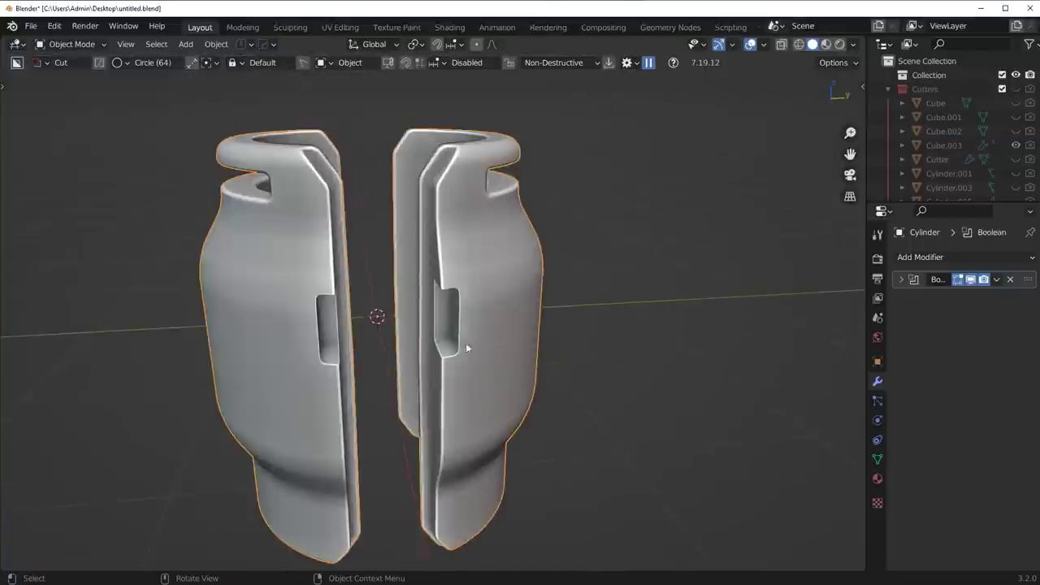
middle_drag(464, 344, 441, 343)
key(q)
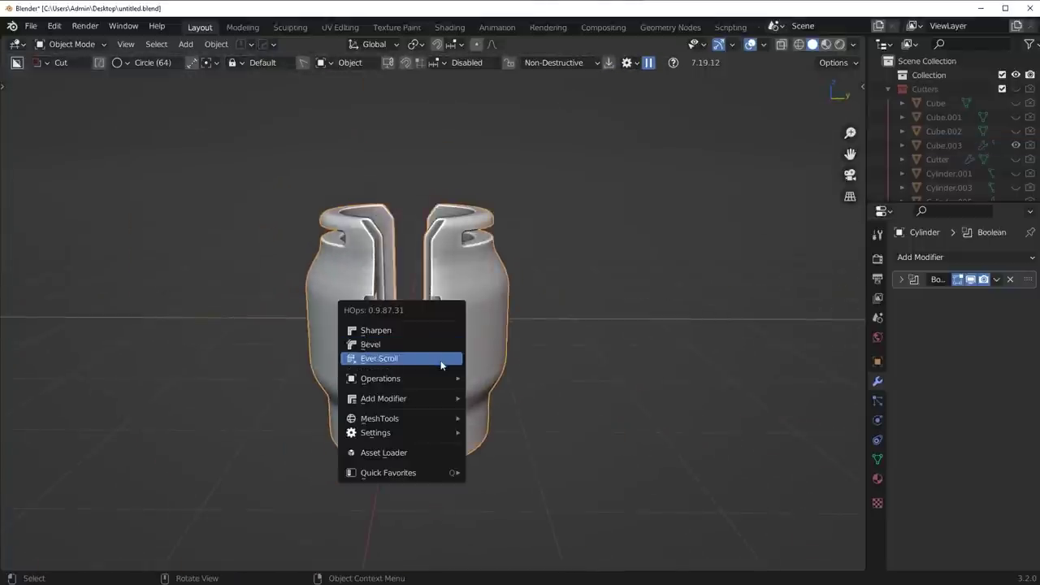
click(441, 360)
scroll(488, 362, up, 1)
key(s)
key(z)
click(590, 372)
key(ctrl+a)
click(585, 369)
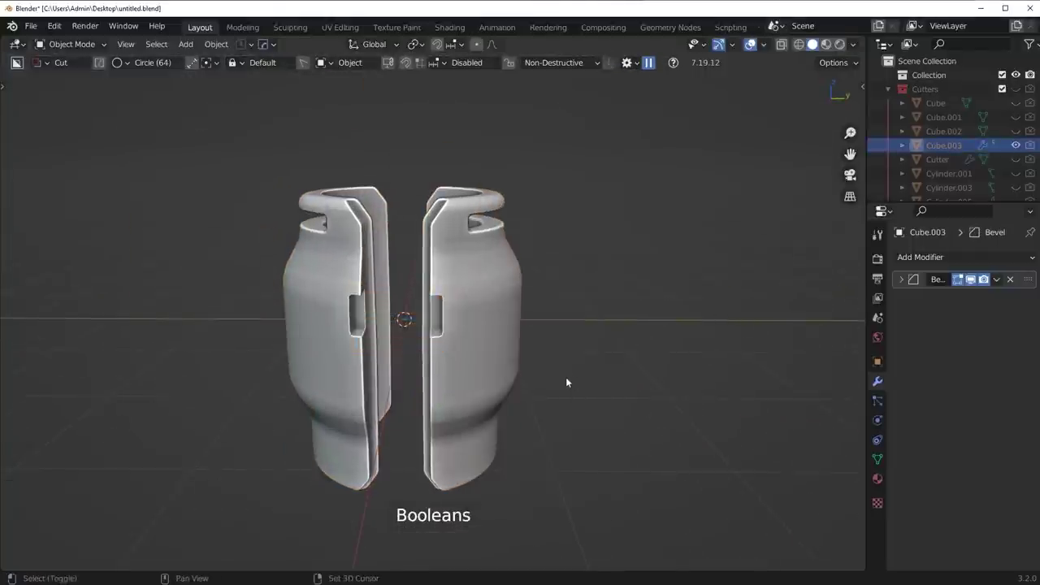
Select the shell and apply its Boolean modifier.
middle_drag(567, 379, 537, 377)
scroll(498, 358, down, 4)
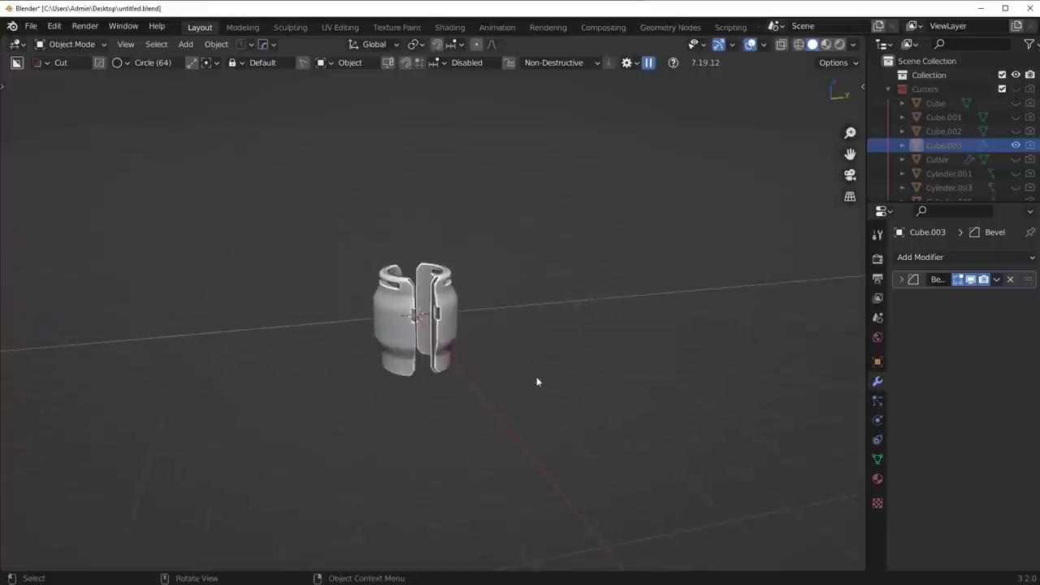
scroll(534, 369, up, 10)
click(539, 305)
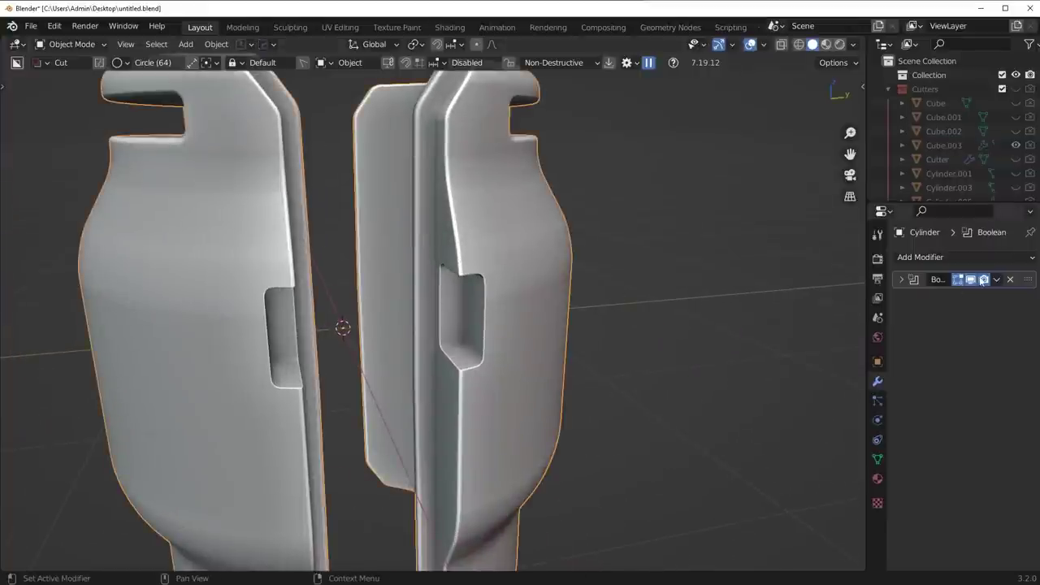
click(997, 279)
click(933, 294)
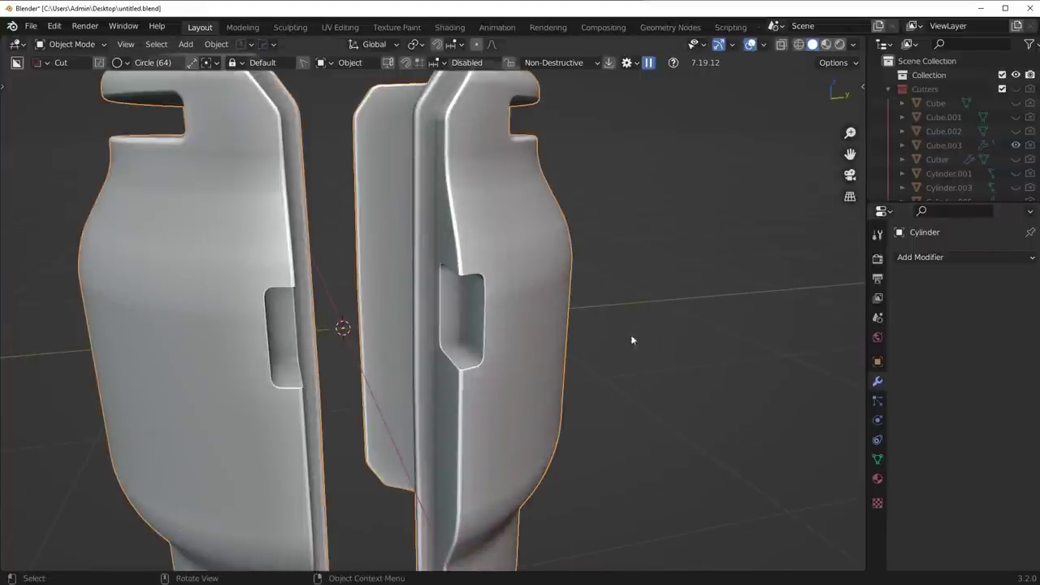
Select the edge loop around the recess rim in Edit Mode and run a MACHIN3 Offset Cut on it.
scroll(618, 344, up, 3)
key(Tab)
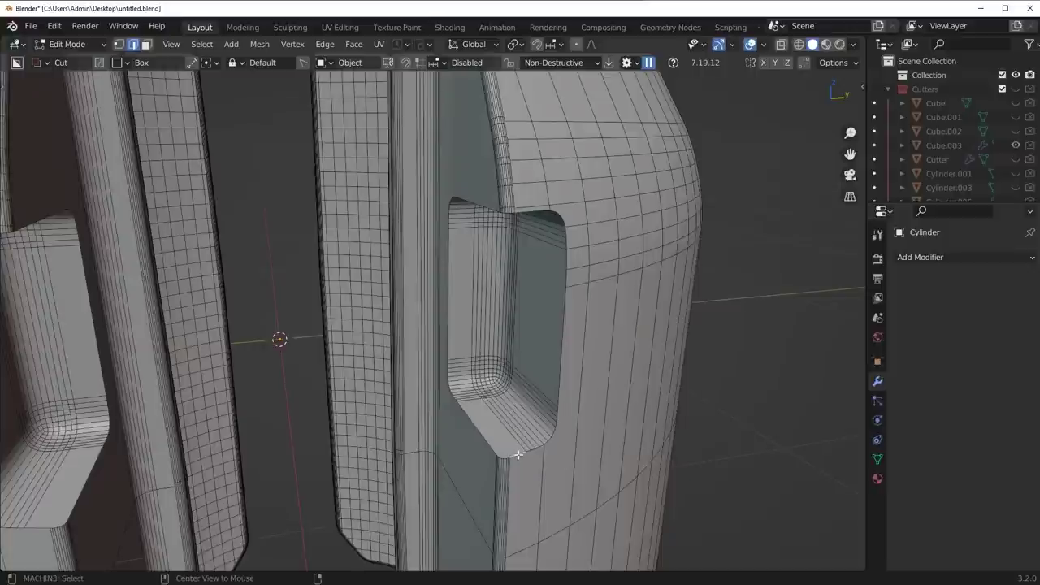
alt+click(518, 454)
key(ctrl+b)
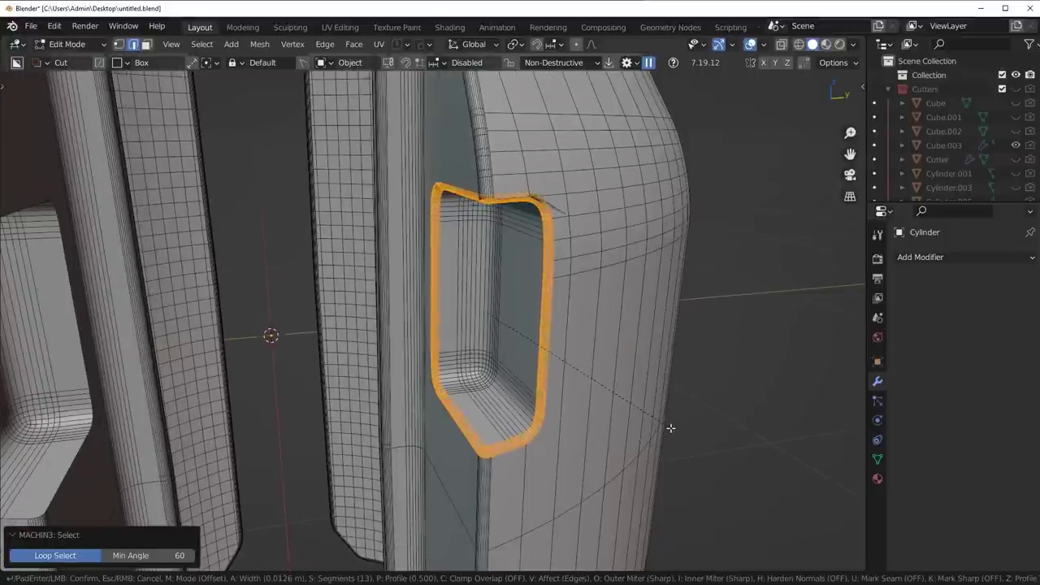
right_click(671, 429)
middle_drag(638, 427, 600, 424)
scroll(610, 424, up, 3)
key(y)
click(601, 424)
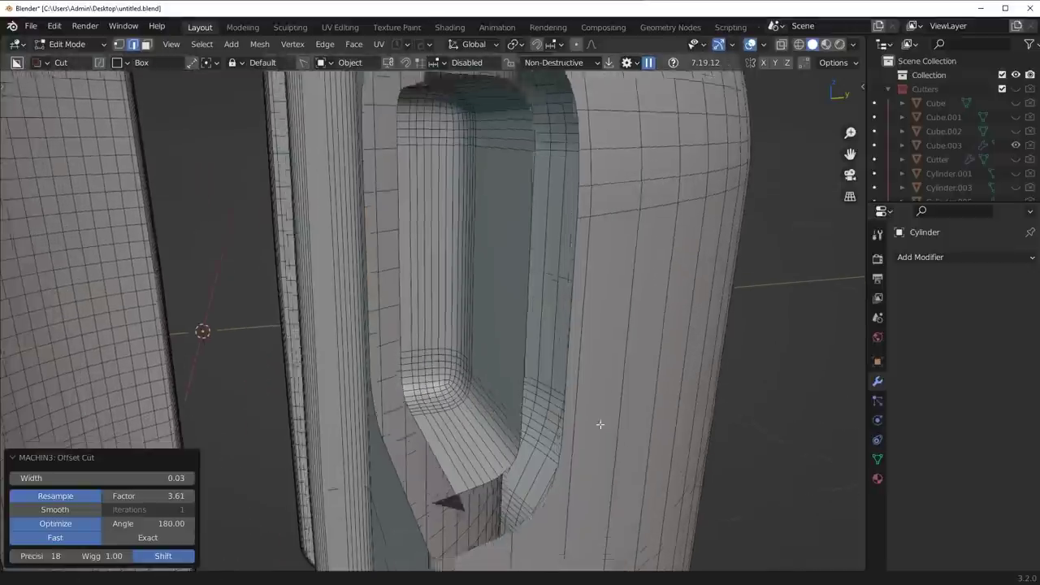
Adjust the Offset Cut to a width of 0.01 and a resample factor of 1.38.
drag(144, 480, 128, 479)
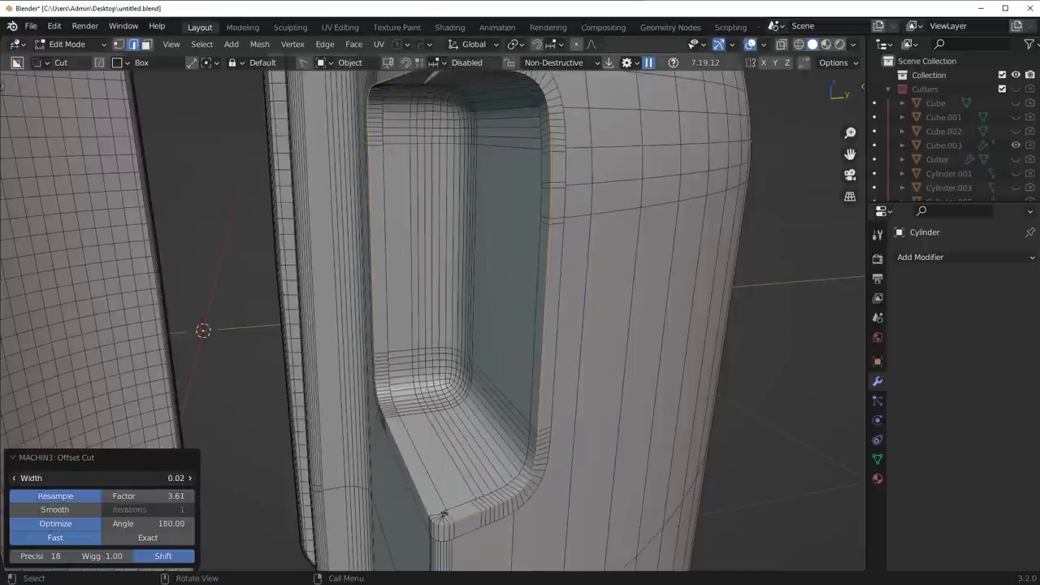
text(1)
key(Return)
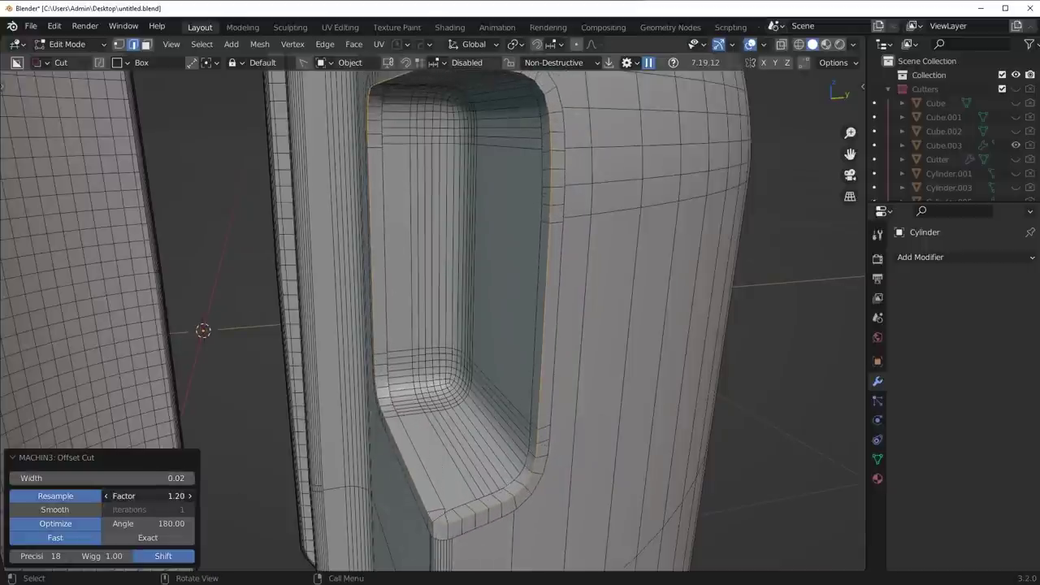
drag(154, 496, 163, 478)
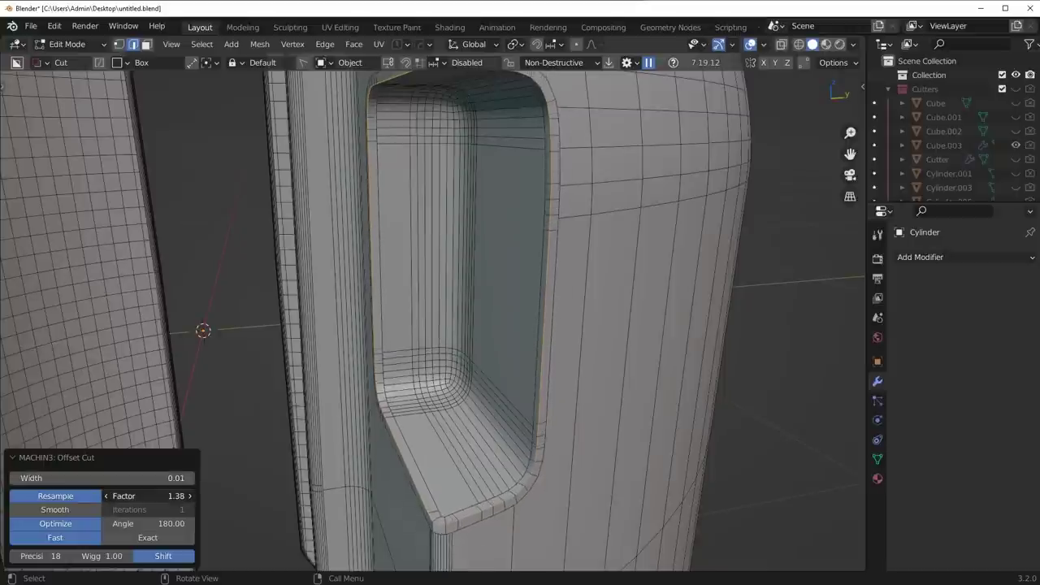
Bevel the recess rim's edge loop and return to Object Mode.
key(ctrl+b)
click(704, 429)
key(Tab)
scroll(647, 293, down, 2)
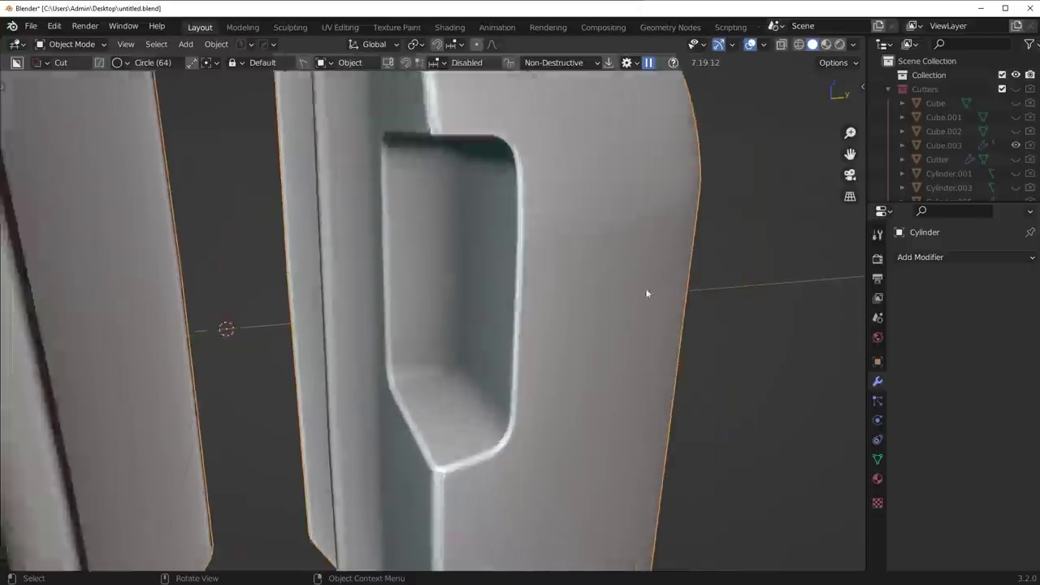
scroll(647, 294, down, 3)
Symmetrize the shell mesh to copy the beveled recess to the opposite half.
middle_drag(647, 294, 571, 327)
key(Tab)
key(alt+x)
key(Tab)
scroll(340, 318, down, 2)
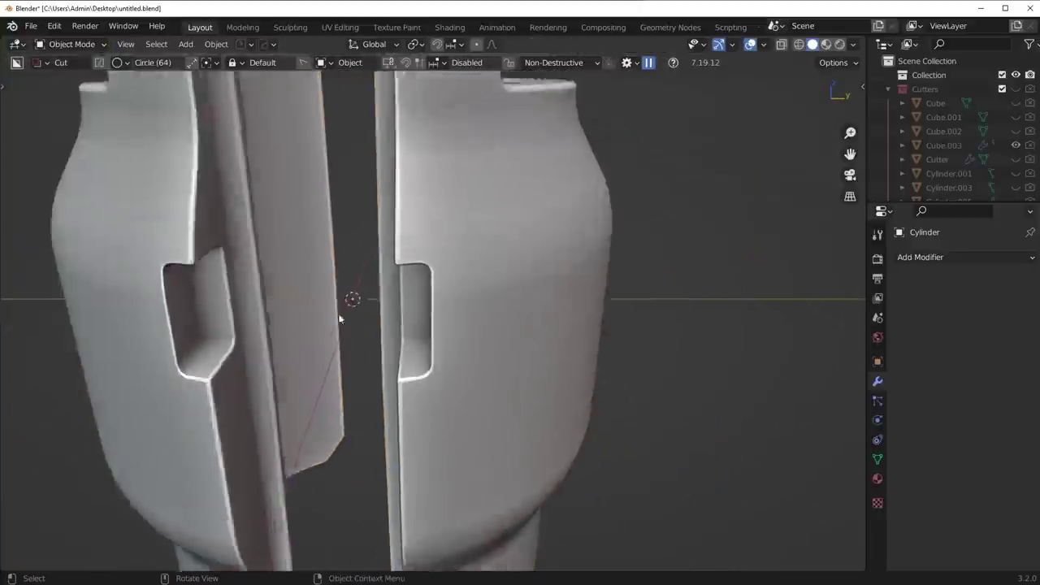
Exit the isolated view to bring back the inner cylinder, and align the view to the right side.
scroll(339, 318, down, 6)
middle_drag(339, 318, 493, 311)
scroll(466, 295, up, 3)
key(slash)
scroll(491, 305, up, 4)
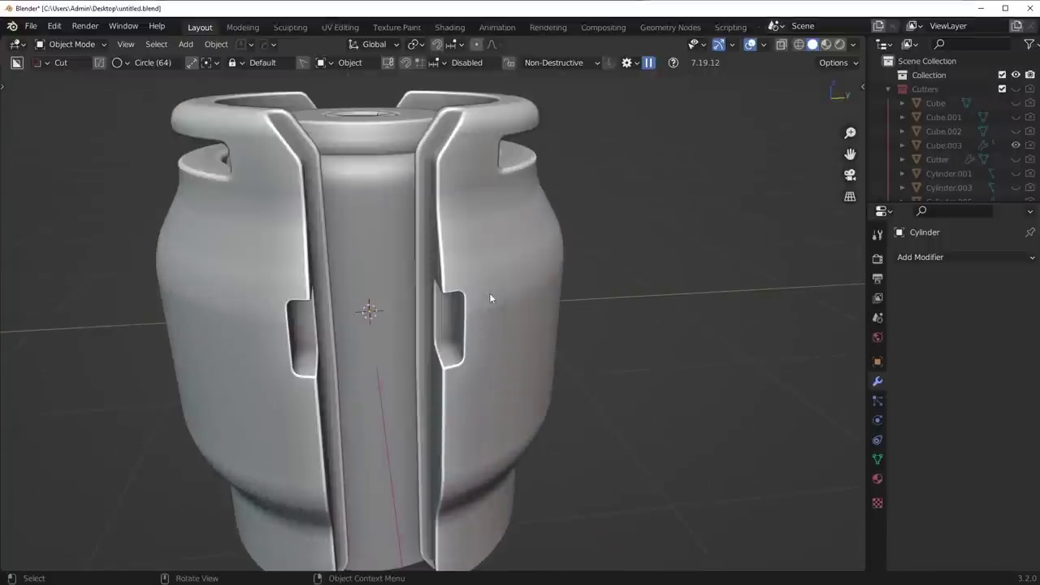
key(KP_3)
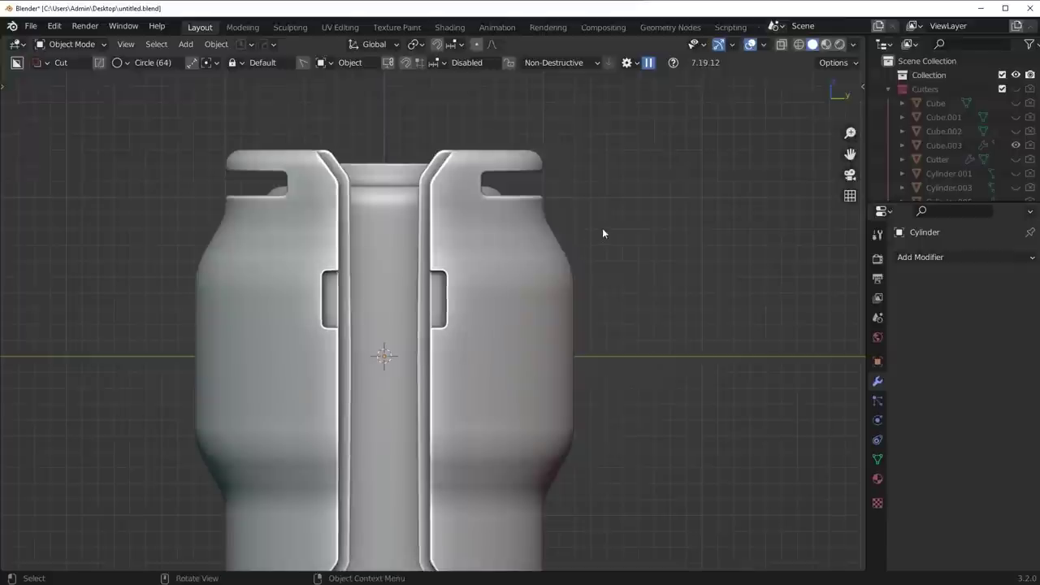
Add a cube flattened to 0.119 along Z and move it about 1.755 m along Y and -0.188 m along Z.
key(shift+a)
click(650, 257)
scroll(685, 262, down, 3)
key(s)
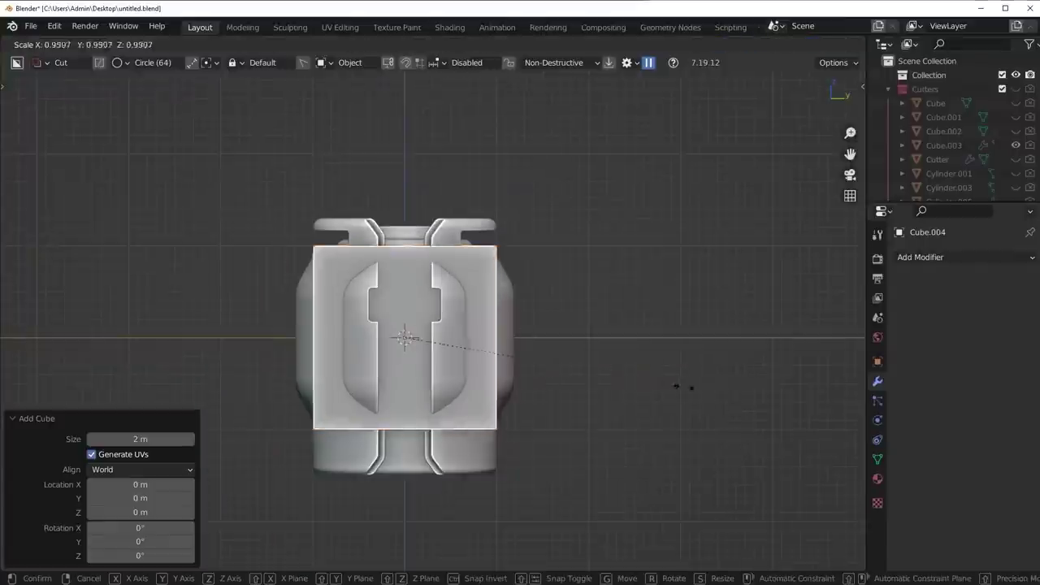
key(z)
click(508, 349)
key(g)
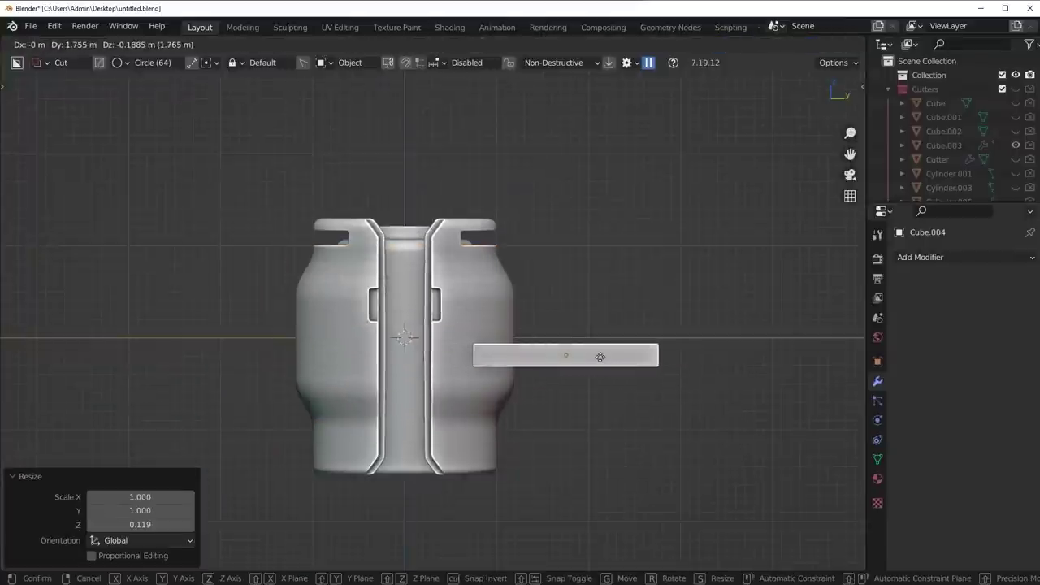
click(600, 357)
Scale the flat slab by -2.223 along X and apply its rotation and scale.
middle_drag(634, 344, 550, 384)
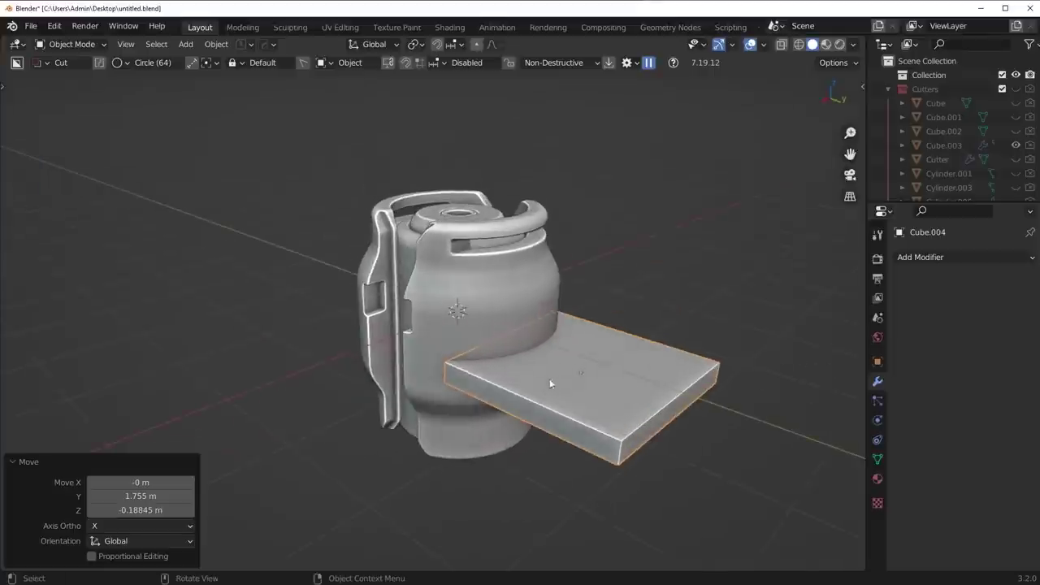
key(s)
key(x)
click(597, 361)
key(ctrl+a)
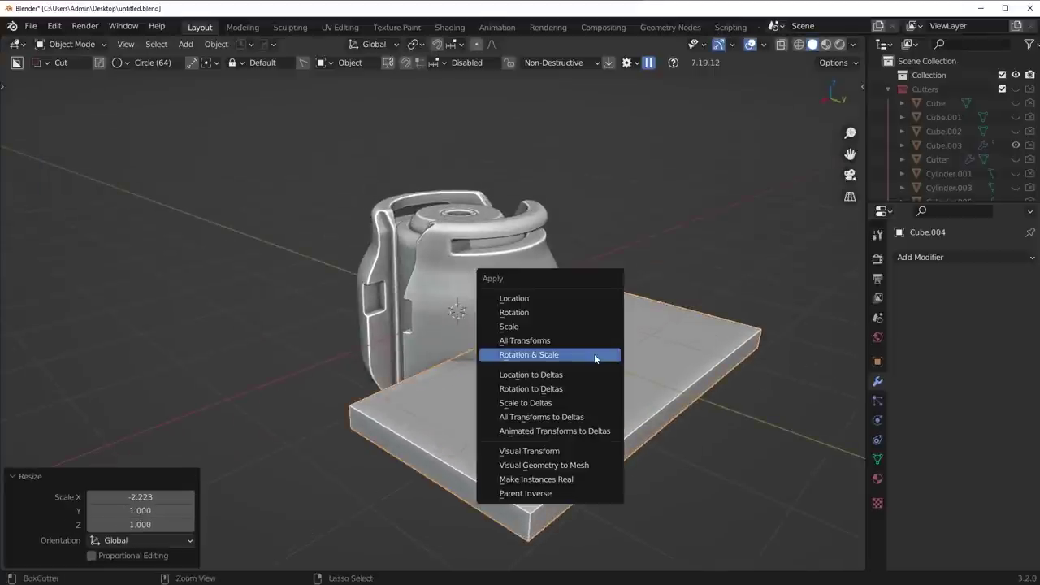
click(599, 358)
Enter Edit Mode on the slab and select the two long edges of the end facing the canister.
middle_drag(522, 374, 601, 338)
key(Tab)
middle_drag(515, 441, 585, 436)
scroll(584, 436, up, 3)
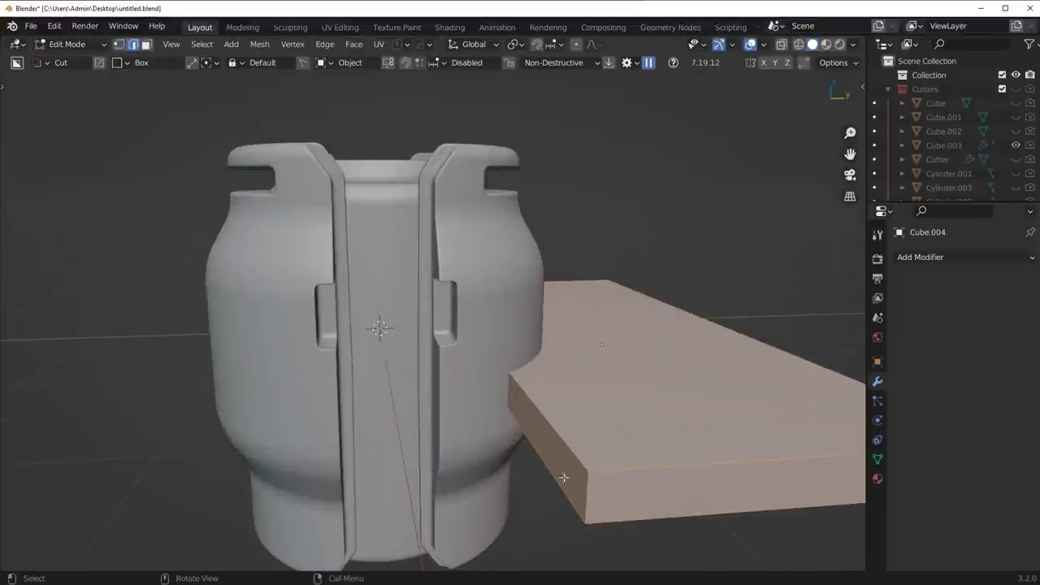
click(564, 478)
shift+click(576, 439)
Try a small bevel on the selected slab edges with Sharpen applied, and undo back to the edge selection.
key(ctrl+b)
scroll(723, 400, up, 3)
click(729, 399)
key(Tab)
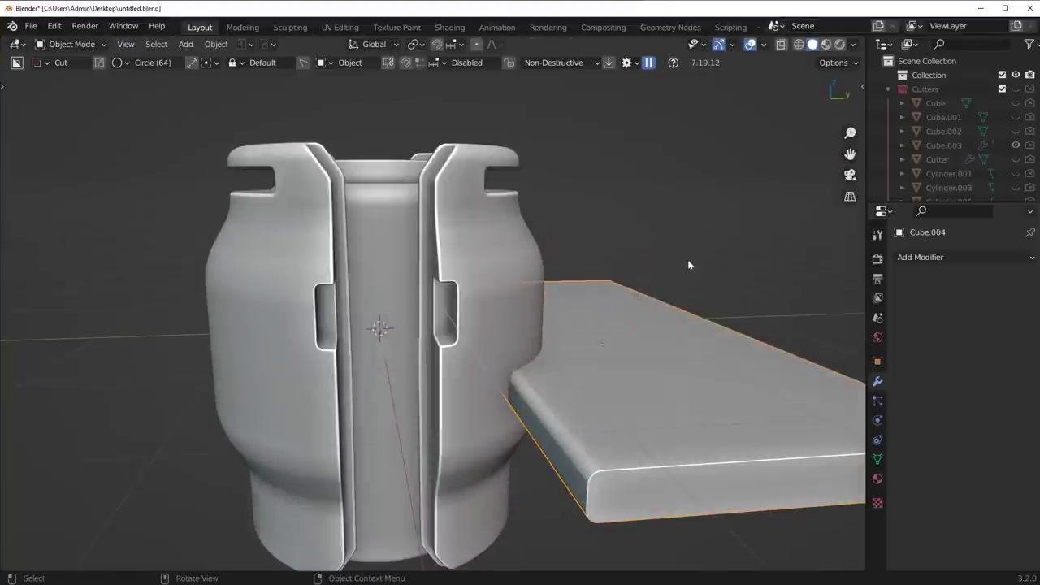
key(q)
click(674, 329)
shift+click(512, 341)
key(ctrl+z)
key(ctrl+z)
key(ctrl+z)
key(ctrl+z)
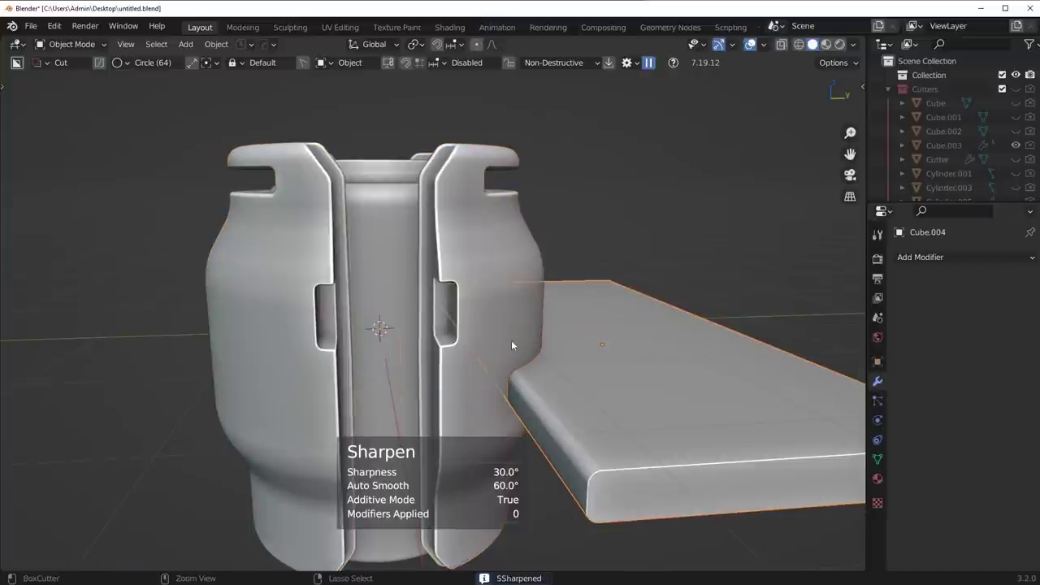
Bevel the two selected edges wide enough to nearly round the slab's inner end, and sharpen the slab in Object Mode.
key(ctrl+b)
click(726, 432)
key(Tab)
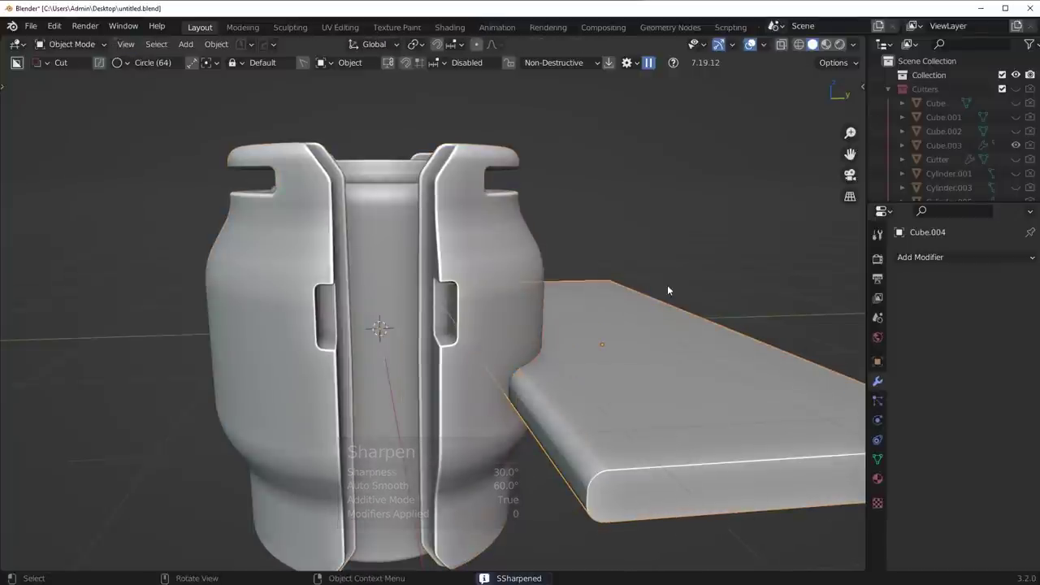
click(667, 287)
click(653, 361)
key(q)
click(651, 360)
Cut the slab from the outer shell with a Boolean difference and check the slot from the right view.
shift+click(521, 343)
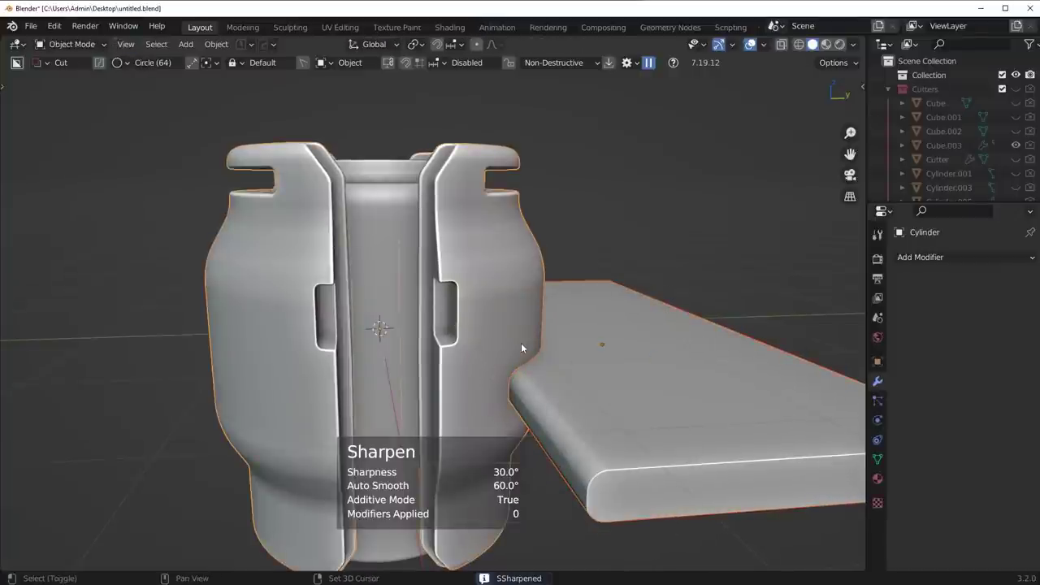
key(ctrl+KP_Subtract)
key(KP_3)
scroll(524, 351, down, 2)
click(529, 358)
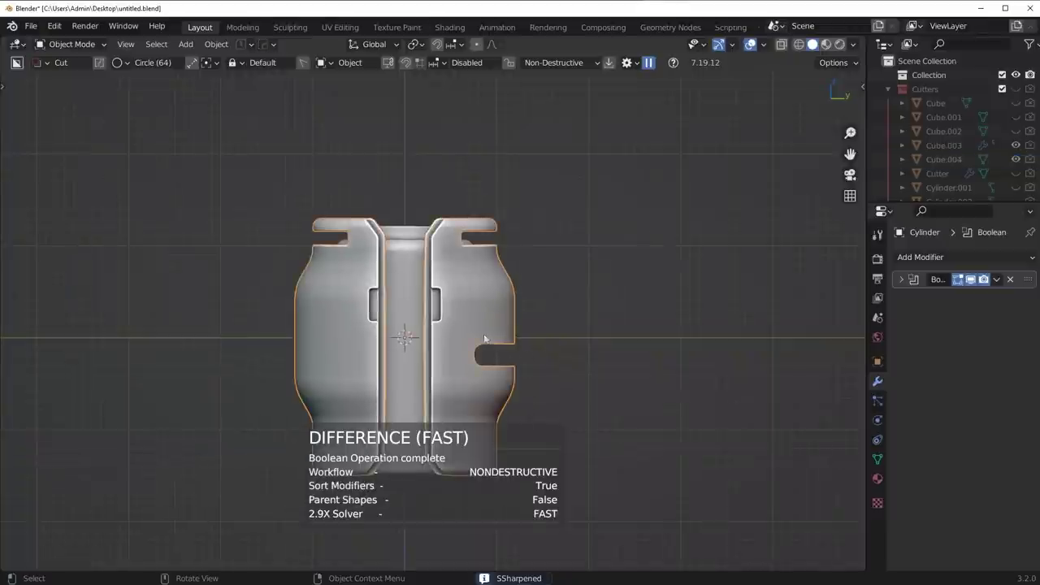
Reveal the slab cutter and lower it slightly along Z.
key(q)
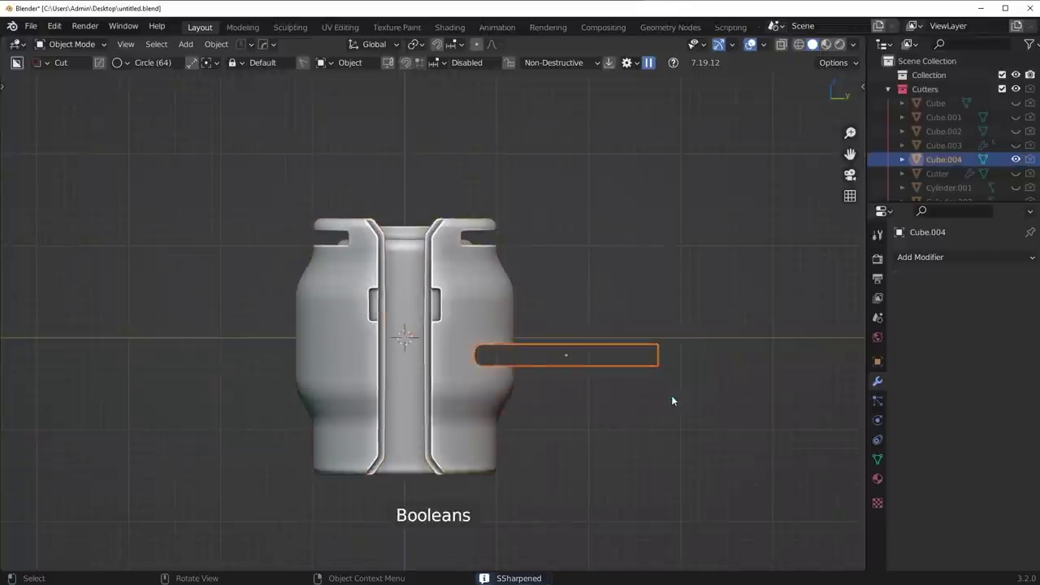
key(s)
click(687, 395)
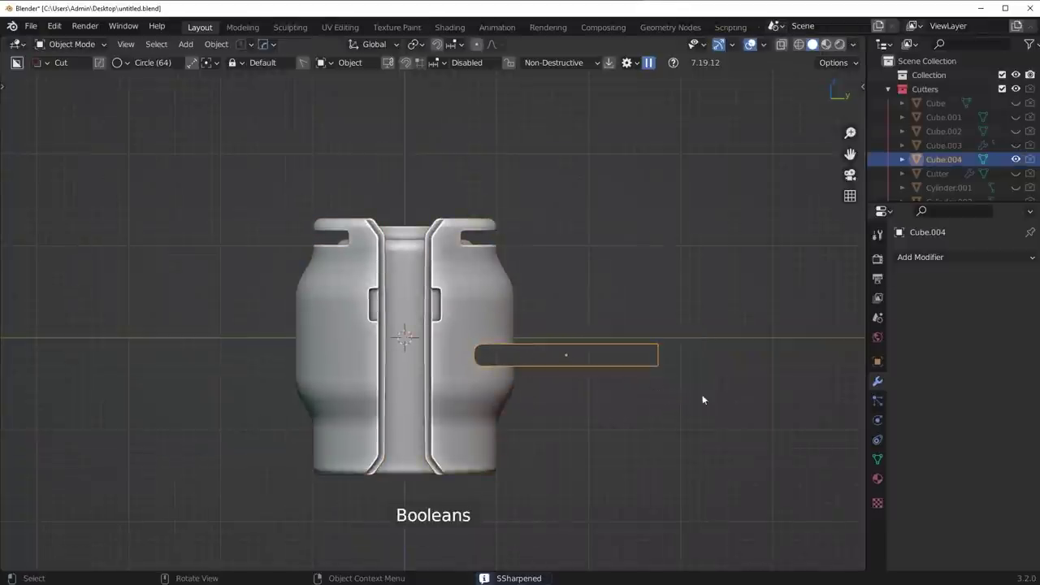
key(Tab)
scroll(645, 417, up, 4)
key(Tab)
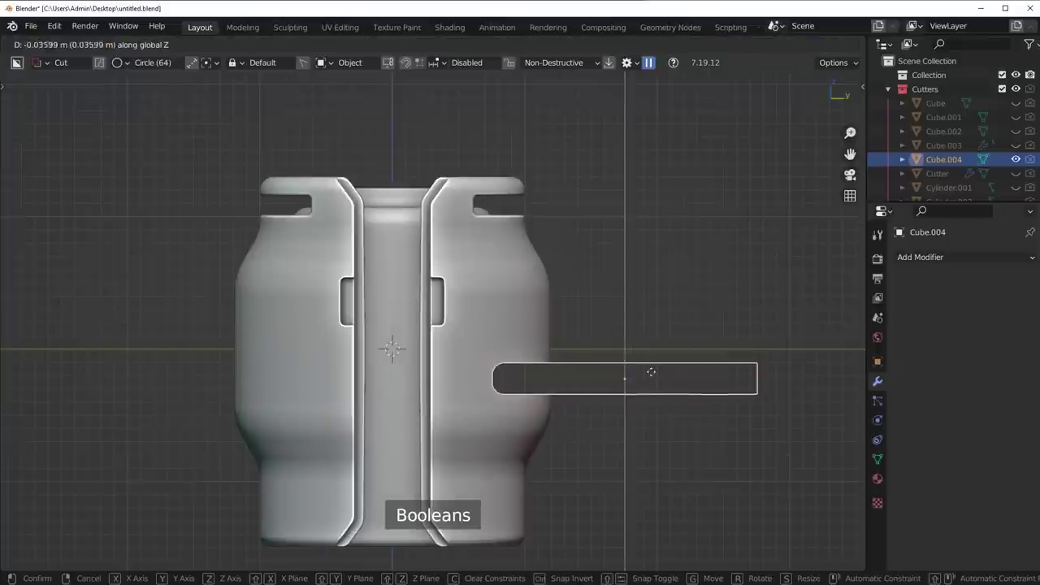
click(650, 381)
Mirror the slab cutter across the Y axis to cut a matching slot in the opposite side.
key(alt+x)
click(491, 348)
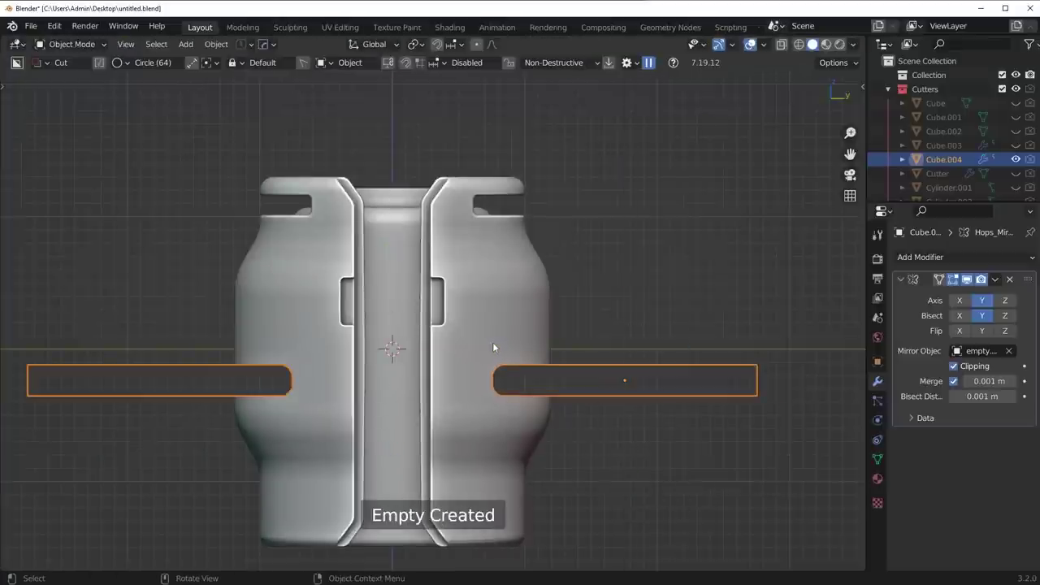
scroll(544, 336, down, 2)
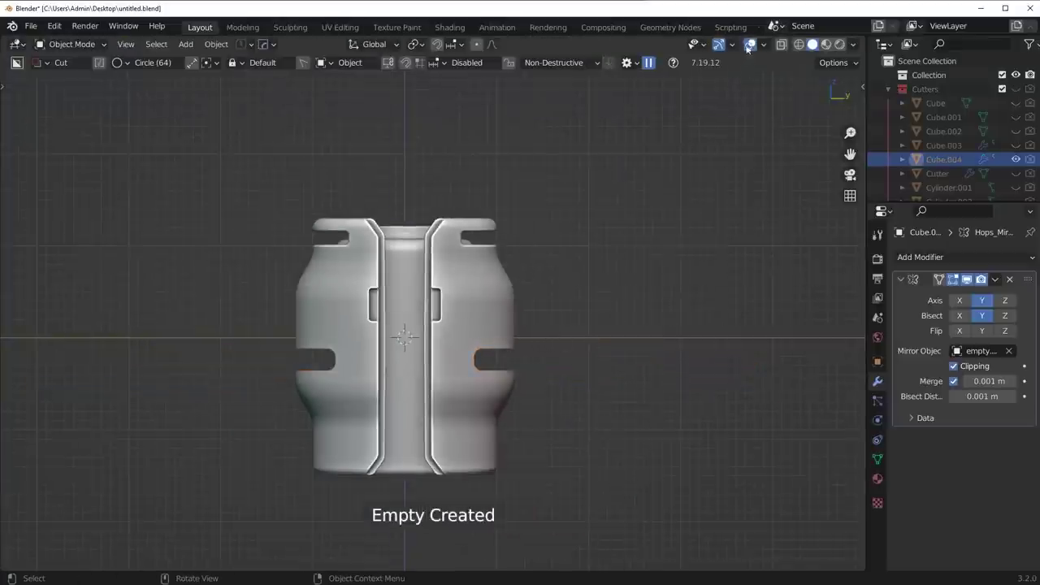
Try scaling the cutter to 0.573 along Z and shifting it along Z and Y, and undo these changes.
key(s)
key(z)
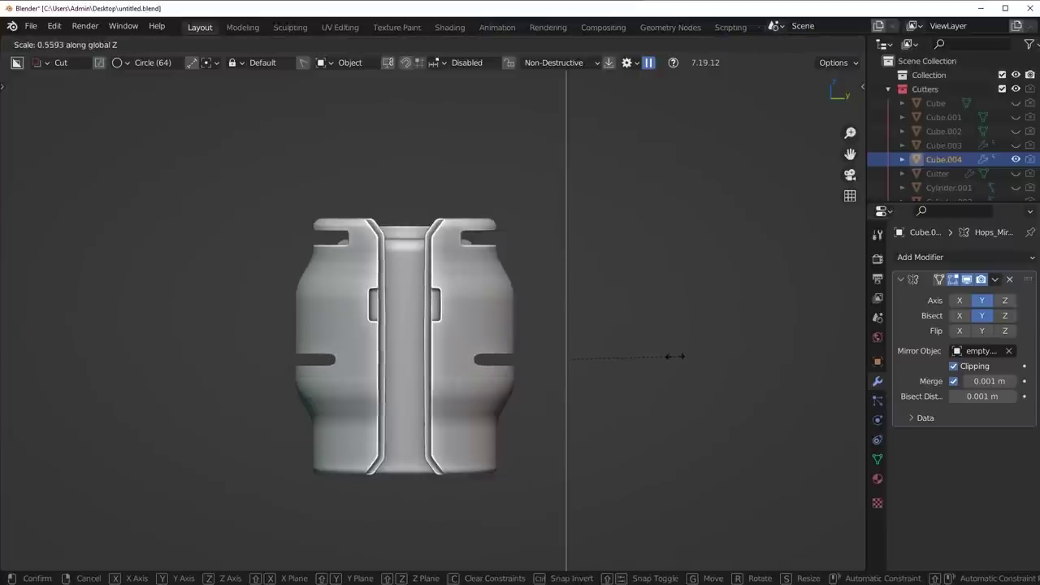
click(629, 365)
key(g)
key(z)
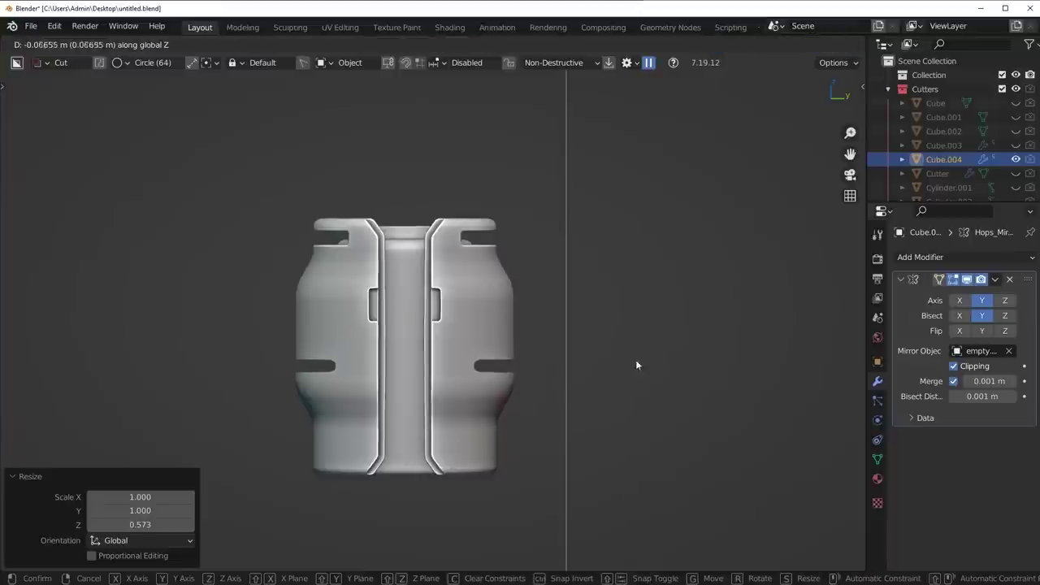
click(635, 365)
key(g)
key(y)
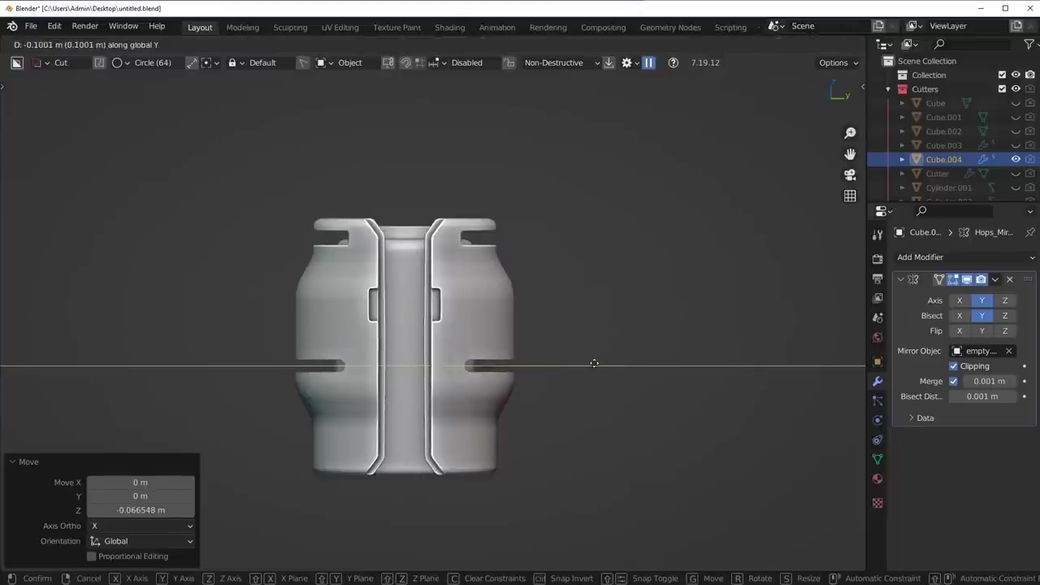
click(608, 365)
middle_drag(607, 365, 497, 367)
scroll(498, 363, up, 1)
key(ctrl+z)
key(ctrl+z)
key(ctrl+z)
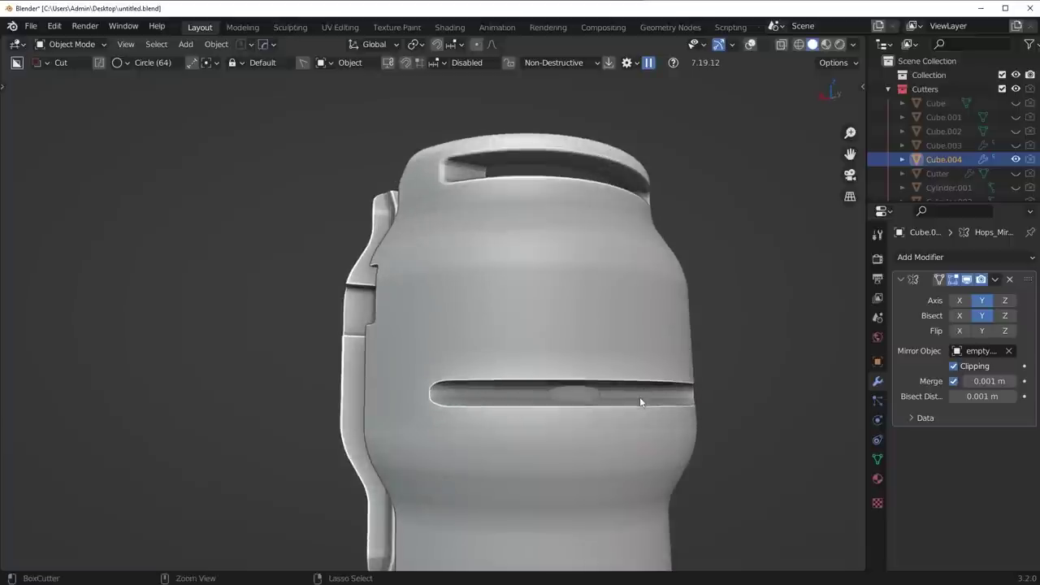
Move the mirrored cutter about 0.09 m inward along Y to deepen both slots, and turn the viewport overlays on.
middle_drag(645, 395, 624, 390)
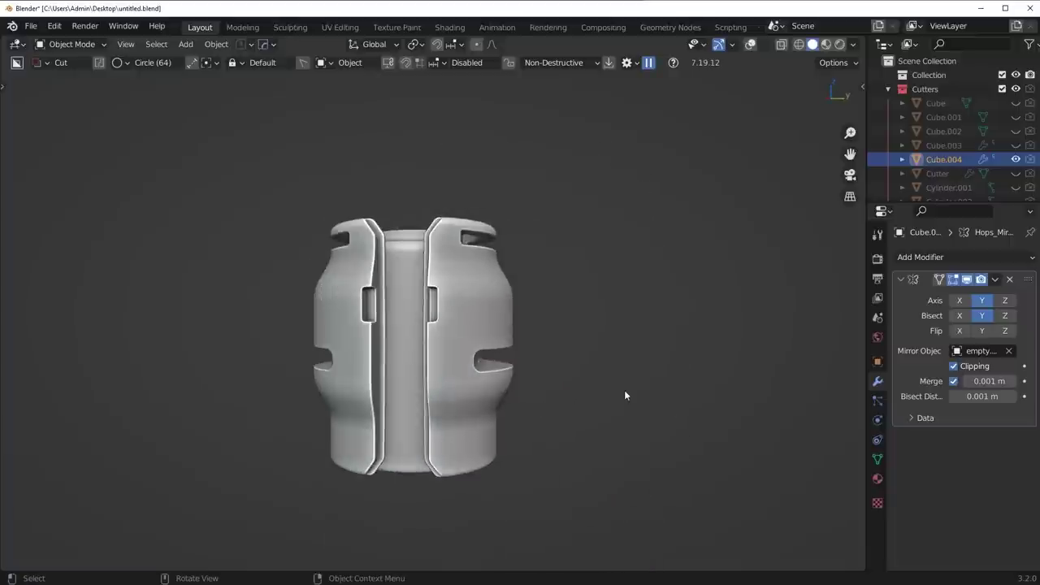
key(g)
key(x)
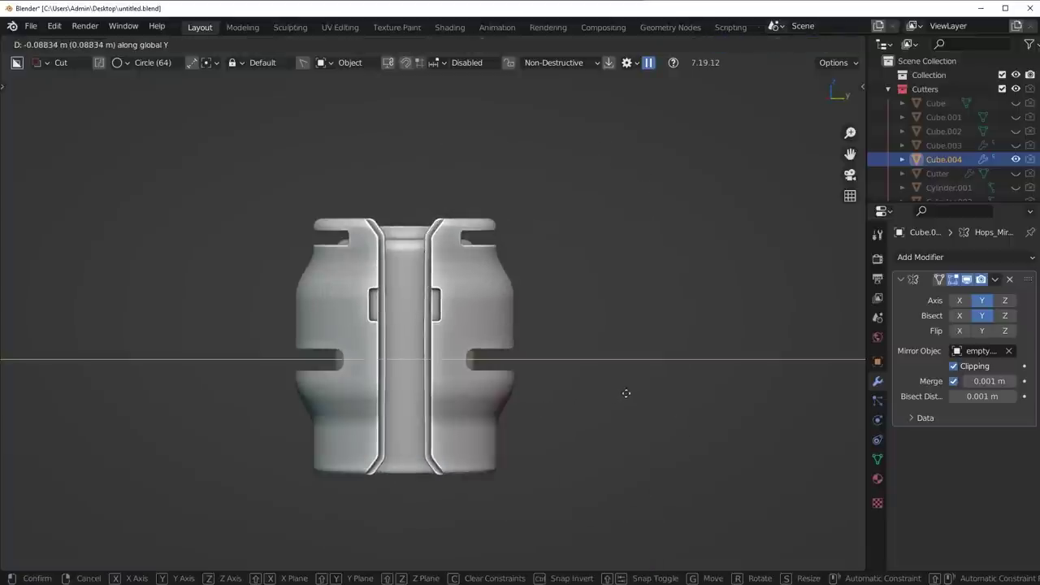
click(633, 395)
middle_drag(633, 395, 512, 397)
scroll(569, 407, up, 3)
click(750, 44)
scroll(618, 318, up, 3)
Select the cutter's upper vertices through the mesh and lower them along Z to narrow the slots.
key(Tab)
click(515, 318)
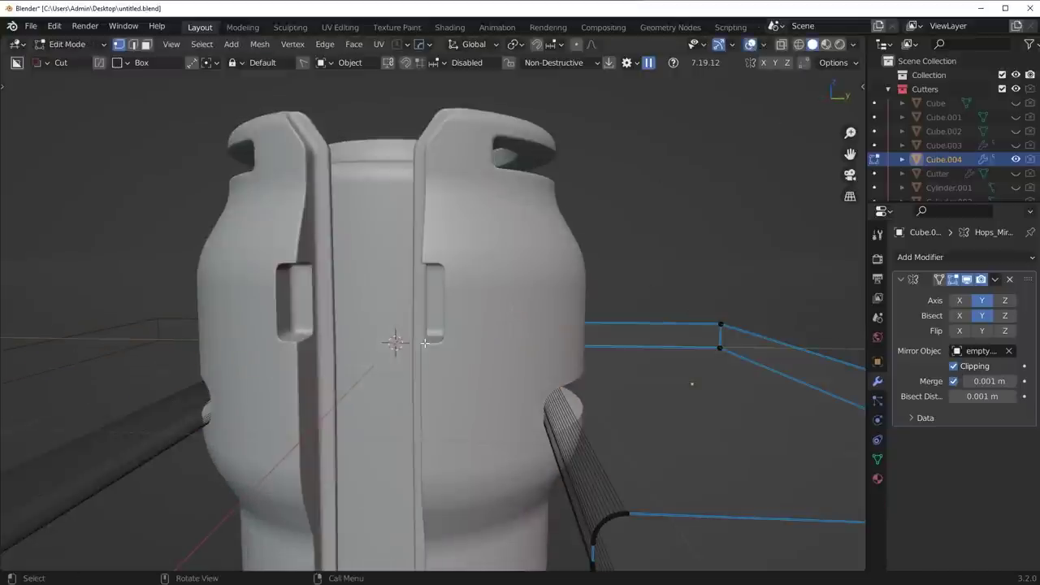
key(KP_3)
shift+middle_drag(653, 346, 408, 251)
scroll(603, 351, up, 4)
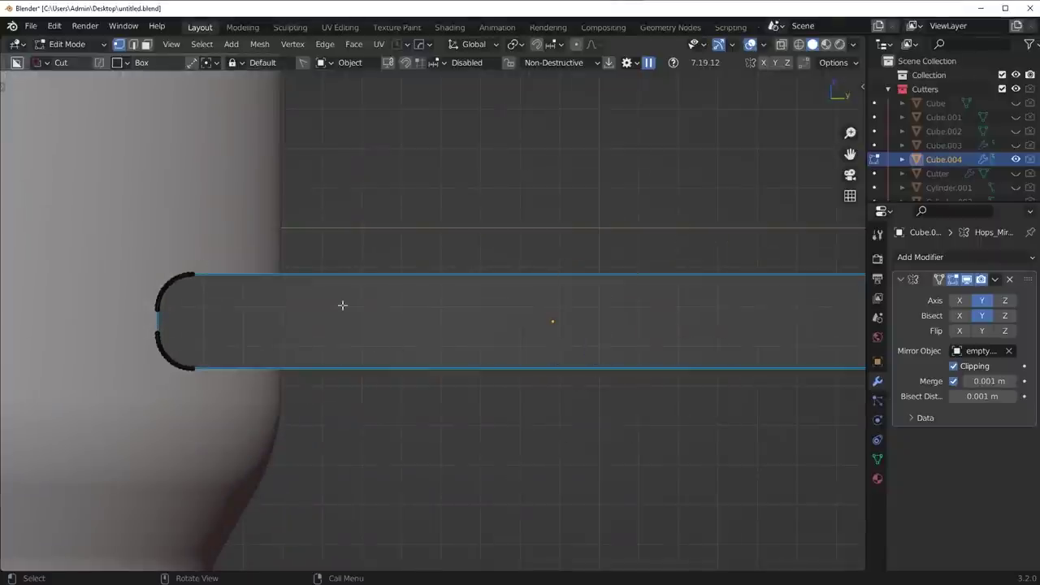
scroll(343, 306, down, 2)
key(shift+z)
mouse_move(190, 221)
mouse_down()
mouse_move(838, 336)
mouse_move(821, 318)
mouse_up()
key(shift+z)
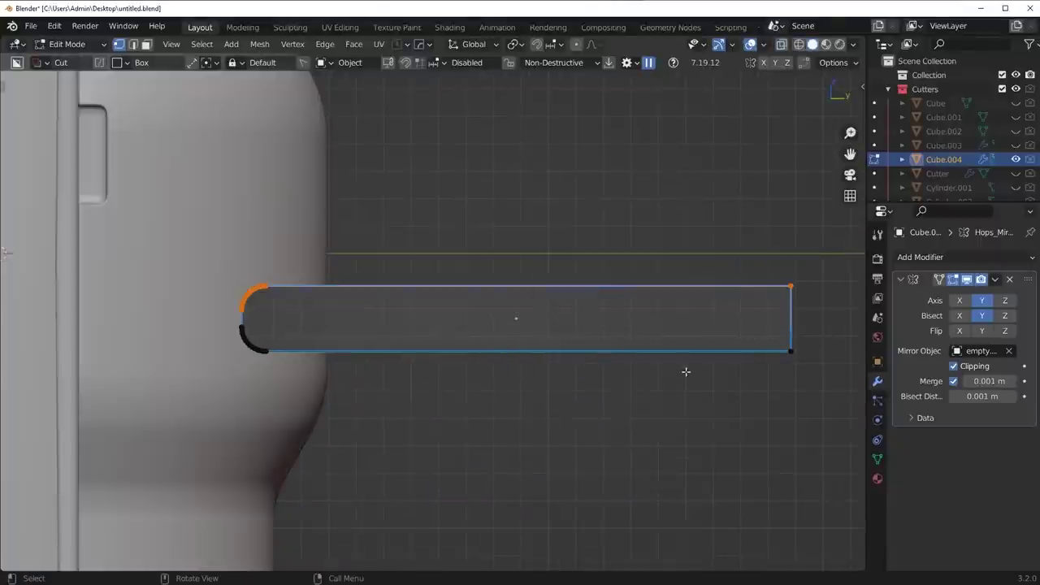
key(g)
key(z)
click(674, 458)
key(Tab)
Hide the cutters and inspect the narrowed slots from several angles, finishing with the viewport overlays off.
scroll(602, 308, down, 4)
key(shift+2)
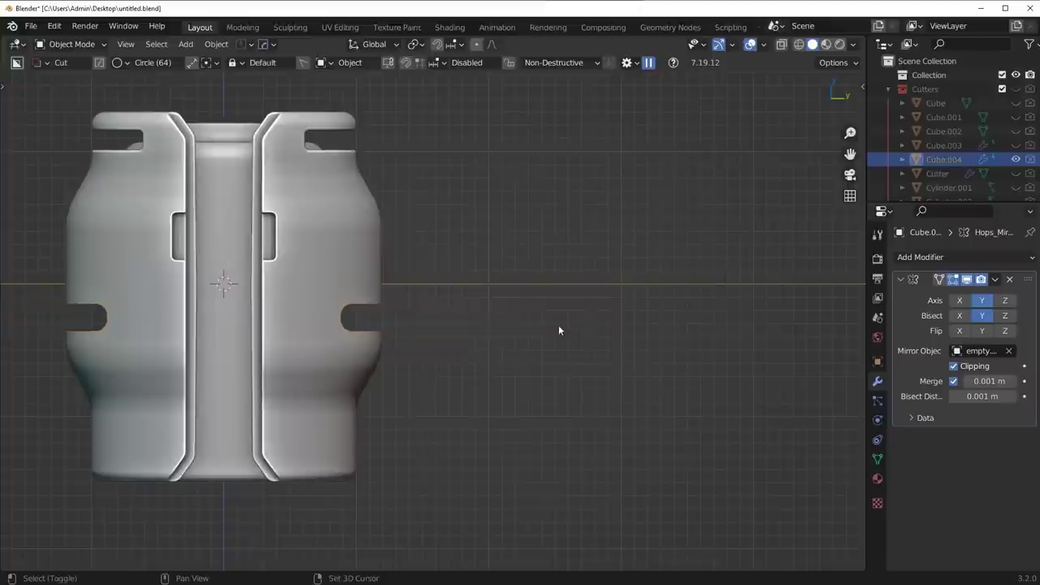
middle_drag(559, 330, 529, 346)
scroll(541, 349, up, 4)
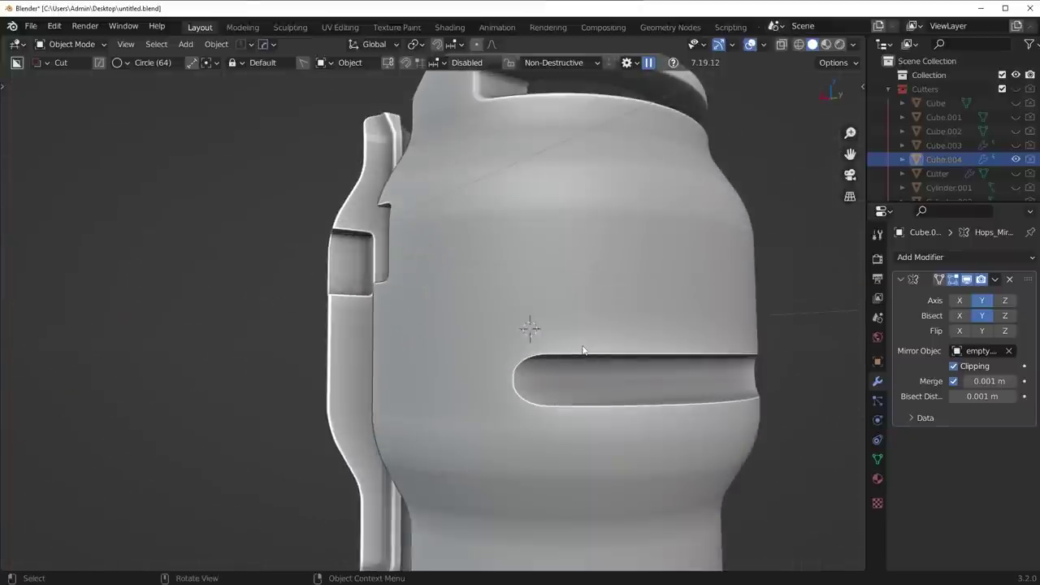
scroll(606, 348, down, 5)
middle_drag(606, 348, 637, 319)
click(748, 46)
scroll(574, 322, down, 5)
Show the cutters again and move the slot cutter about 0.08 m outward along Y to make the slots shallower.
key(shift+2)
key(Delete)
key(ctrl+z)
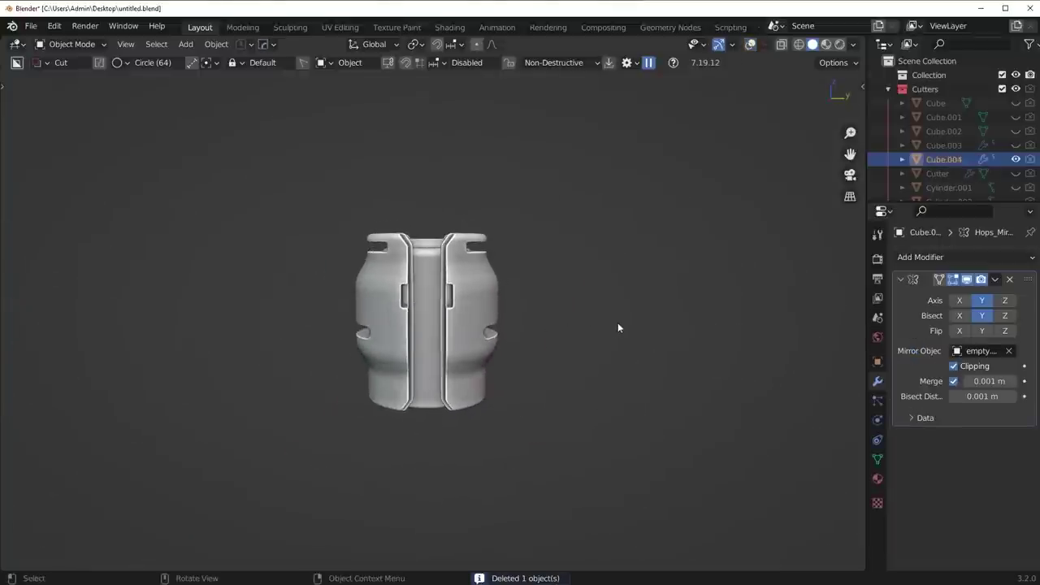
scroll(616, 328, up, 3)
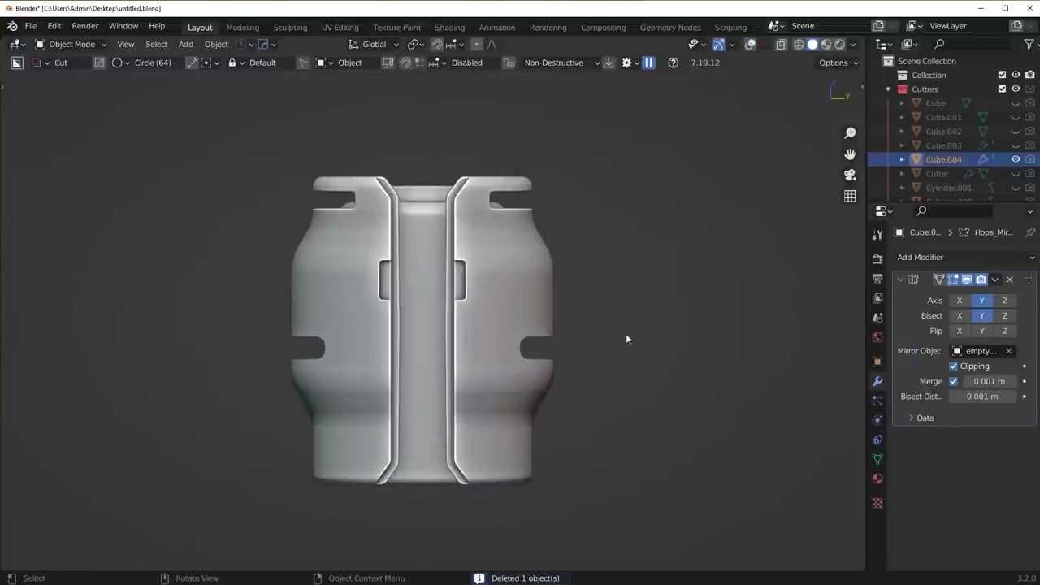
key(g)
key(y)
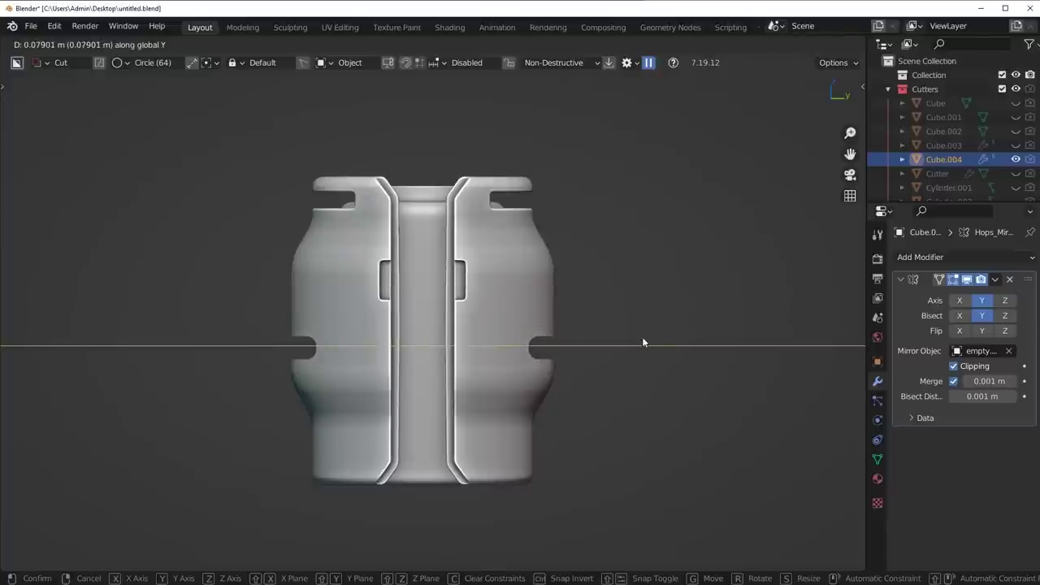
click(642, 342)
middle_drag(642, 342, 569, 341)
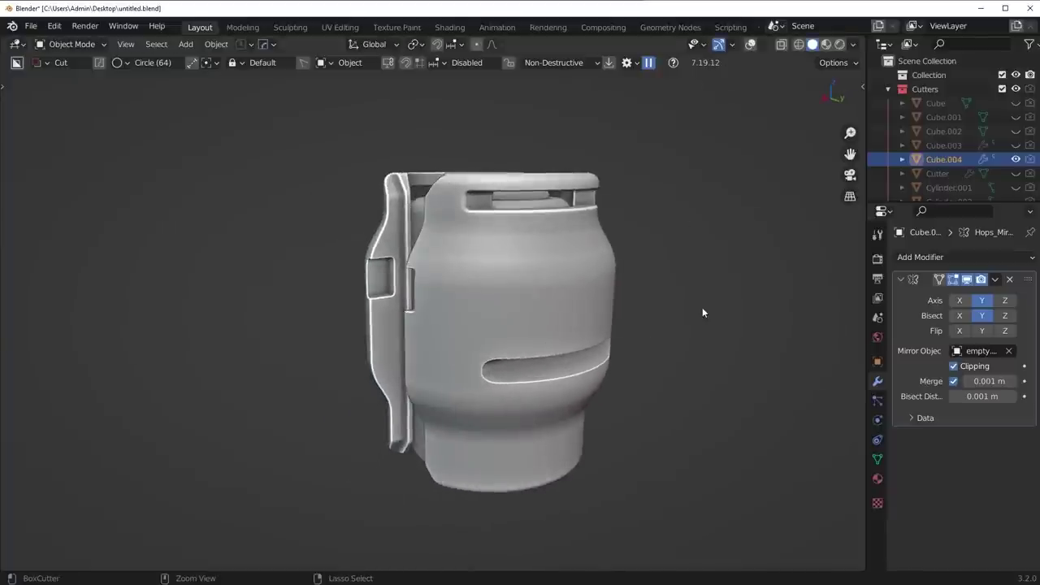
Restore the overlays, hide the cutters, then apply the shell's Boolean modifier and enter Edit Mode on it.
click(751, 44)
key(shift+2)
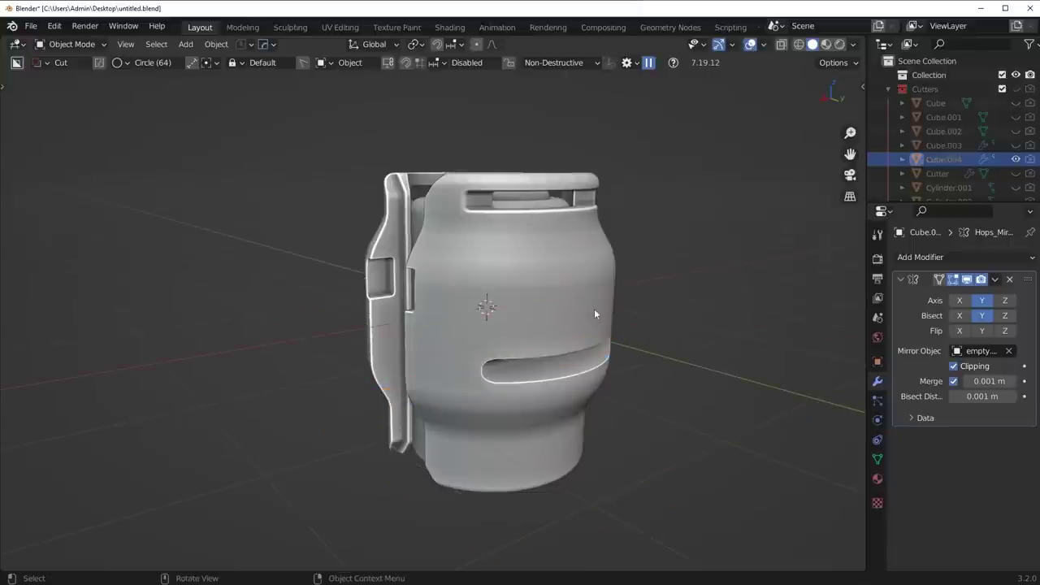
click(595, 314)
click(994, 280)
click(984, 296)
scroll(552, 394, up, 4)
key(Tab)
Try to bevel the edge loop around the slot's rim.
click(537, 471)
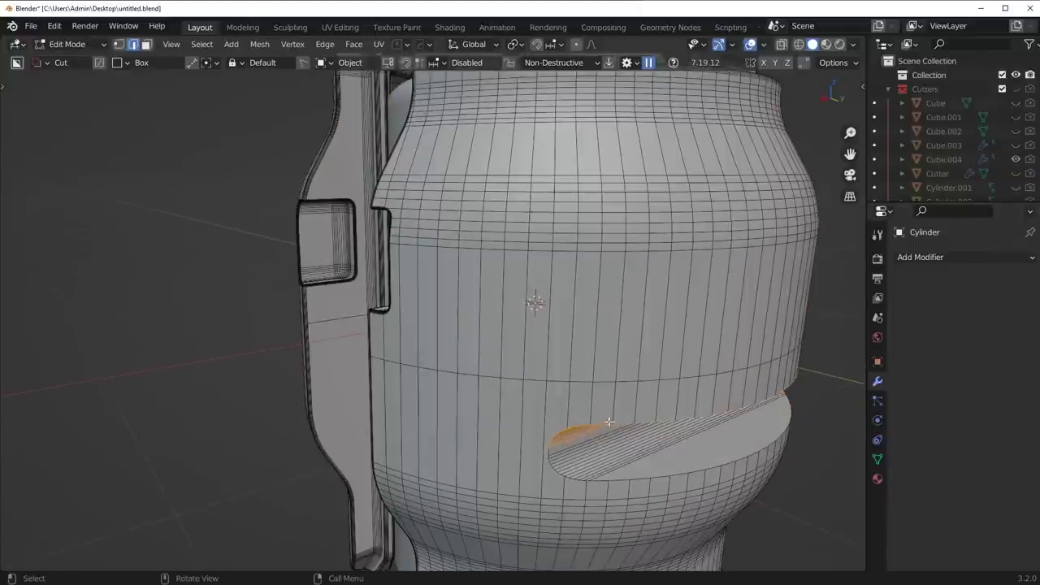
alt+click(608, 423)
shift+middle_drag(824, 523, 704, 425)
scroll(704, 425, up, 5)
key(ctrl+b)
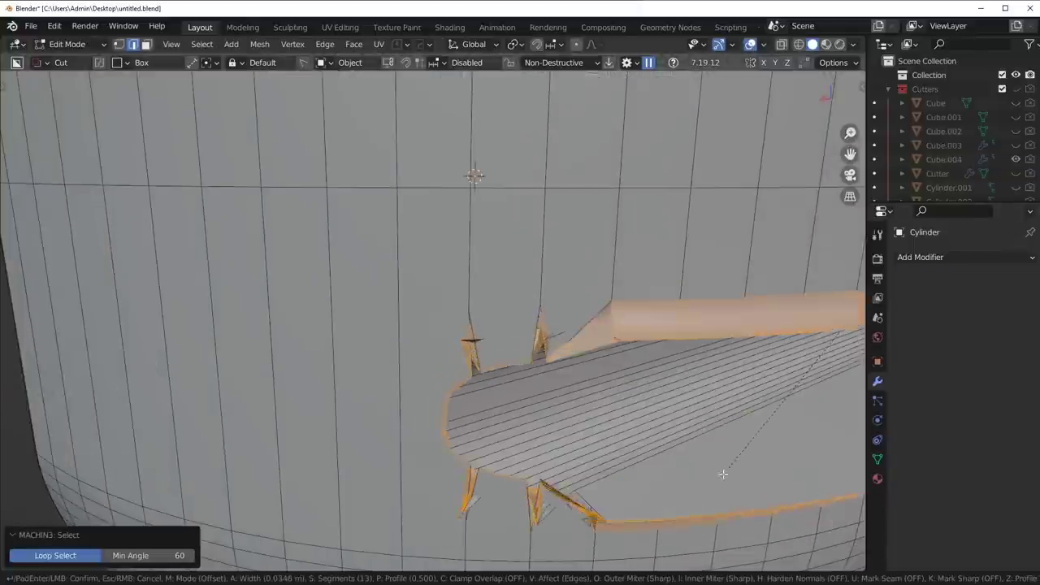
right_click(715, 438)
Recalculate the normals of the entire shell mesh outward and clear the selection.
scroll(706, 430, down, 5)
key(a)
key(shift+n)
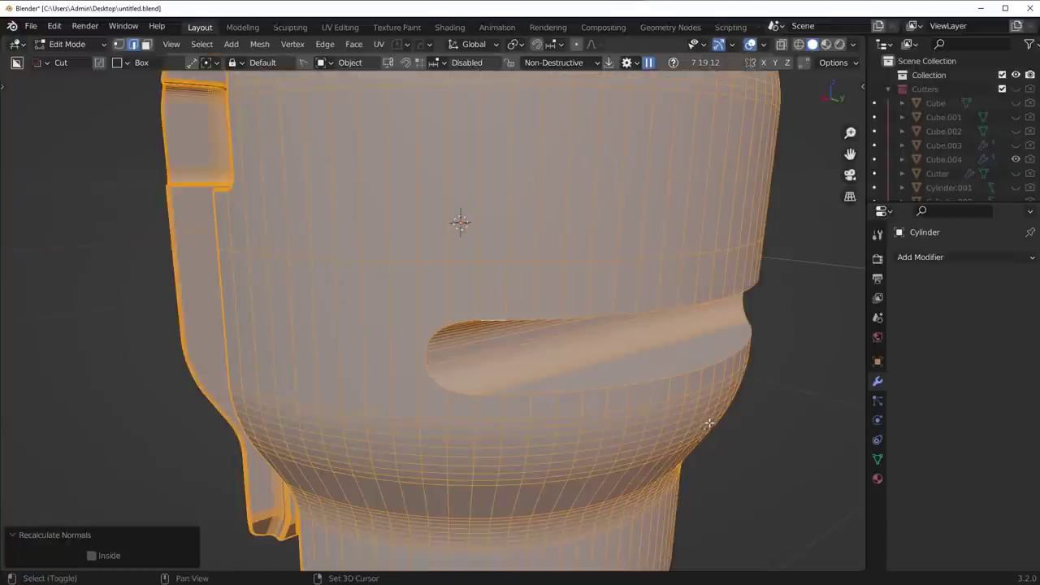
key(alt+a)
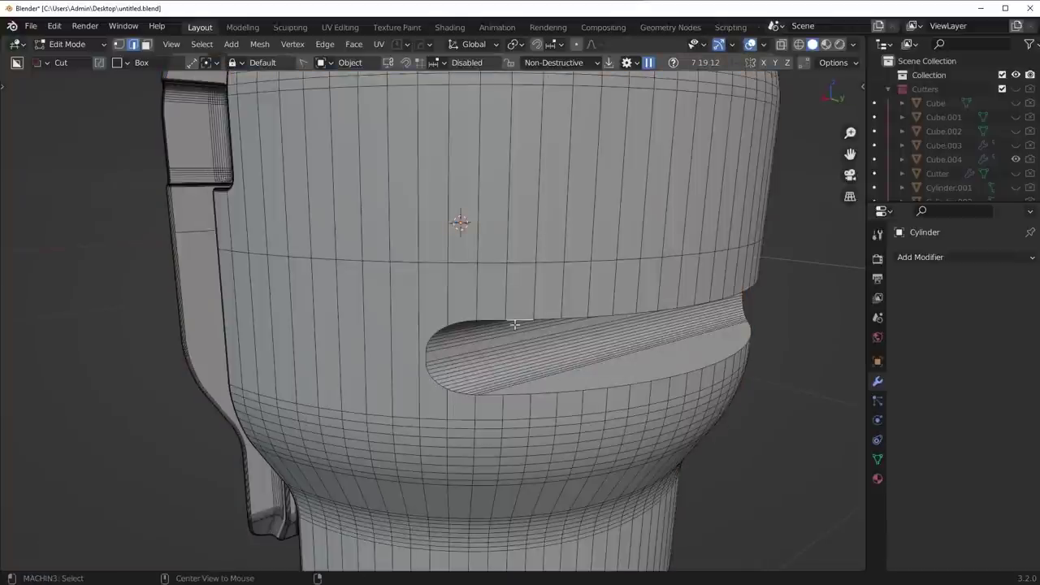
Run a MESHmachine Offset Cut on the edge loop around the slot's rim with a width of 0.04.
double_click(515, 325)
key(ctrl+b)
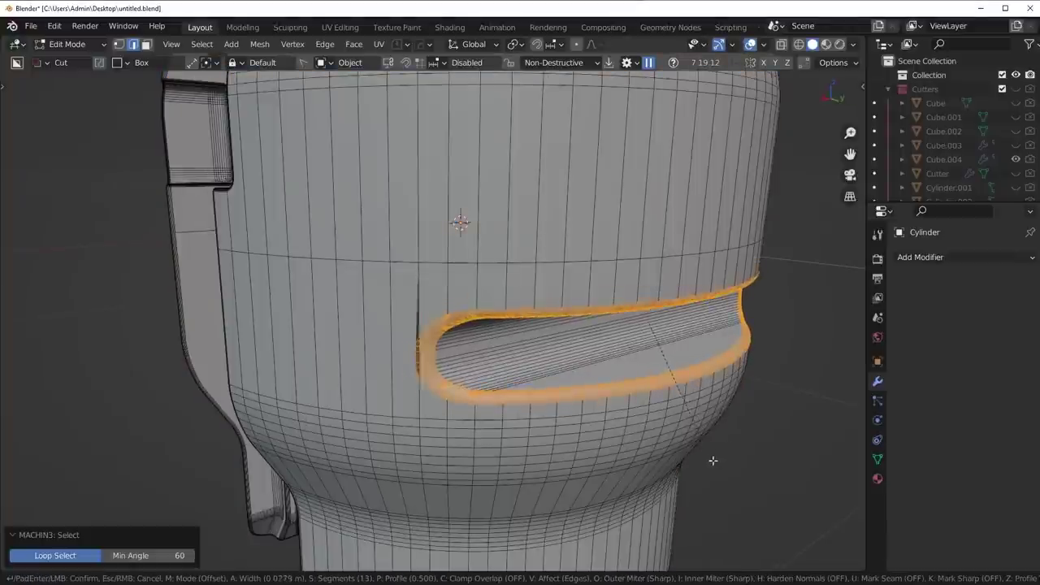
right_click(712, 461)
shift+middle_drag(710, 458, 647, 399)
key(y)
click(647, 399)
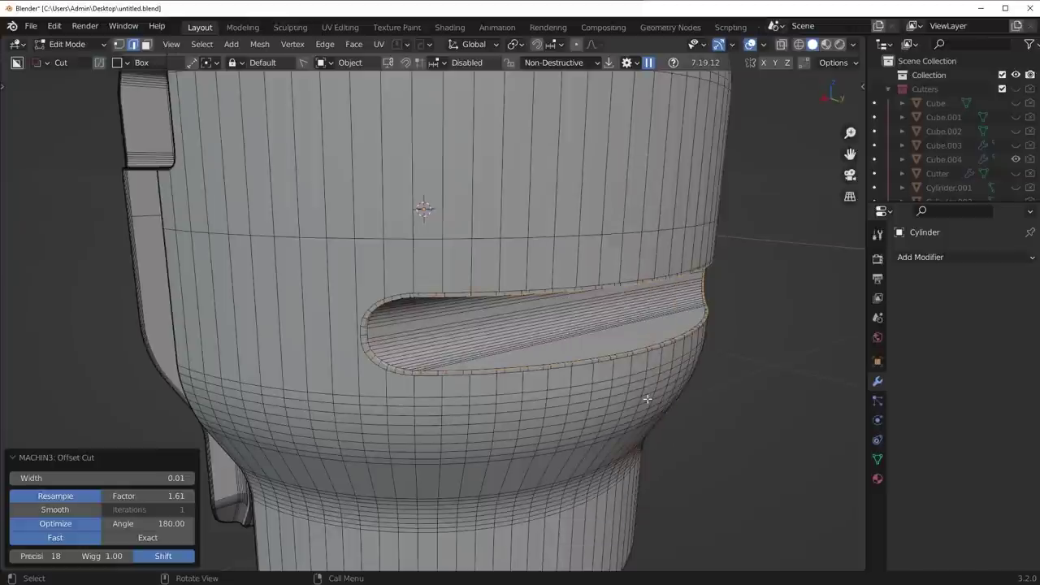
scroll(647, 398, up, 2)
drag(163, 478, 134, 478)
Bevel the slot's rim loop by about 0.04 m with 13 segments and return to Object Mode.
key(ctrl+b)
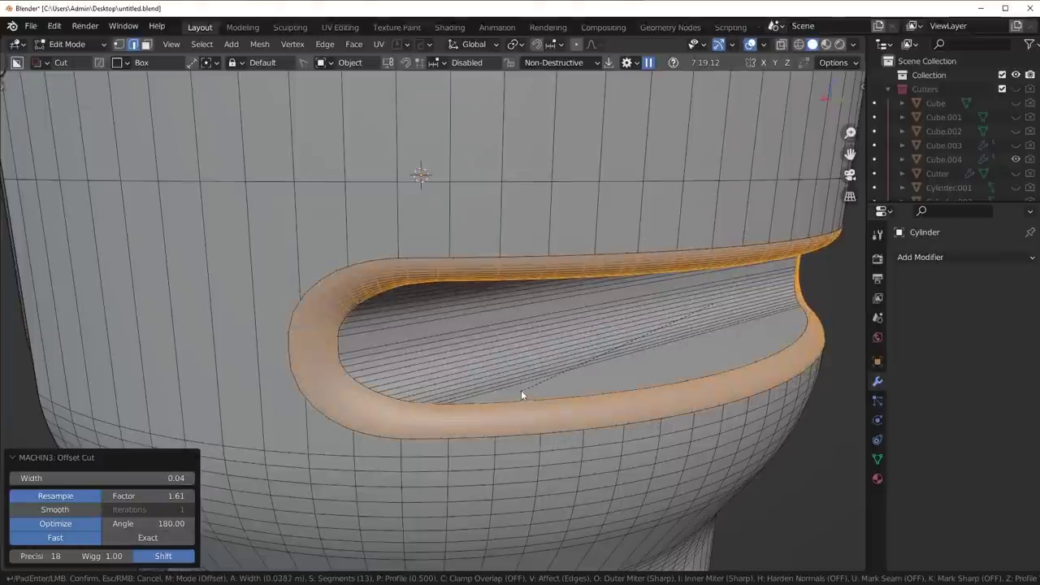
click(542, 374)
key(Tab)
click(510, 297)
scroll(543, 308, down, 6)
middle_drag(543, 308, 453, 362)
scroll(476, 349, down, 2)
Symmetrize the shell mesh so the beveled slot is mirrored to the opposite half.
key(Tab)
click(409, 307)
key(alt+x)
key(Tab)
scroll(508, 318, up, 4)
scroll(508, 317, up, 3)
middle_drag(505, 296, 497, 291)
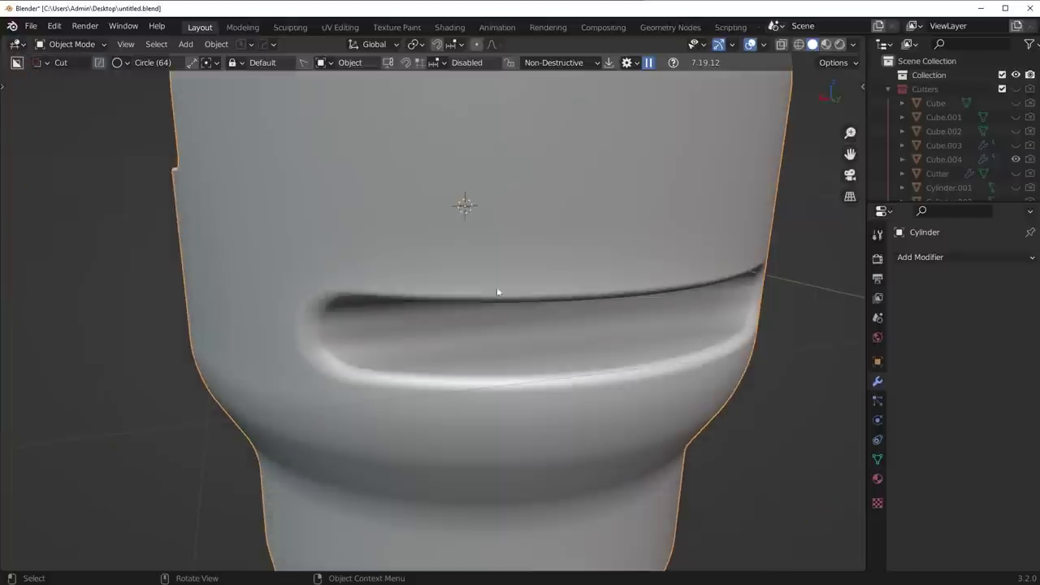
Knife a horizontal edge line into the shell just above the slot, using a BoxCutter box in the side view.
key(Tab)
key(2)
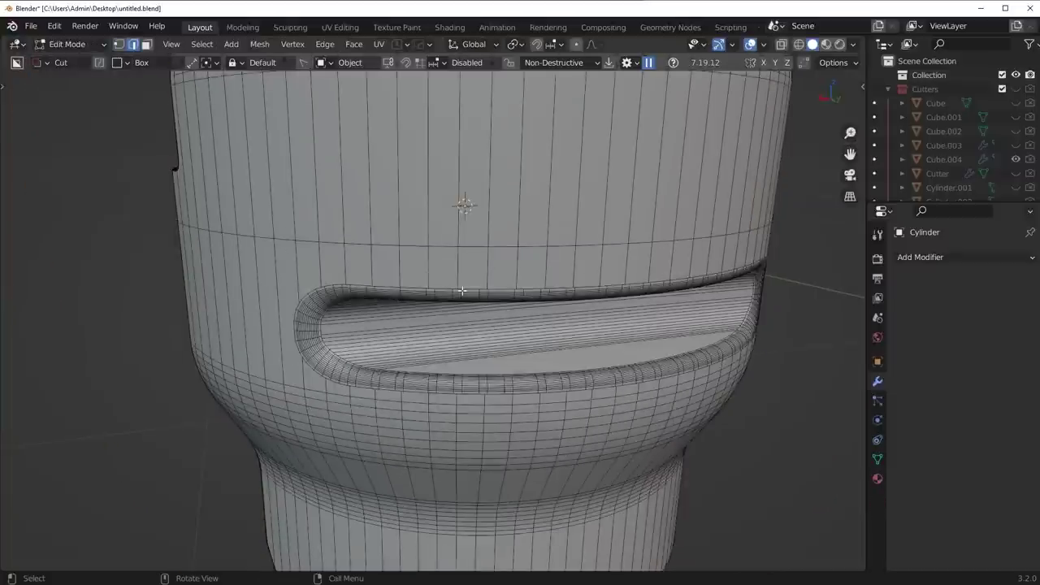
key(KP_3)
key(Tab)
click(511, 234)
scroll(510, 234, down, 4)
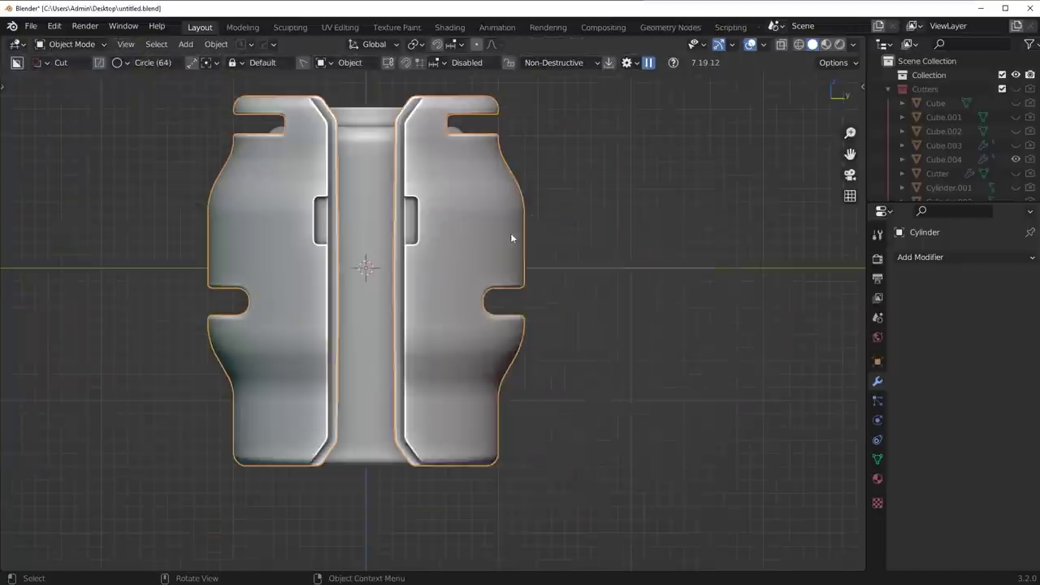
key(ctrl+d)
click(504, 270)
drag(204, 282, 575, 479)
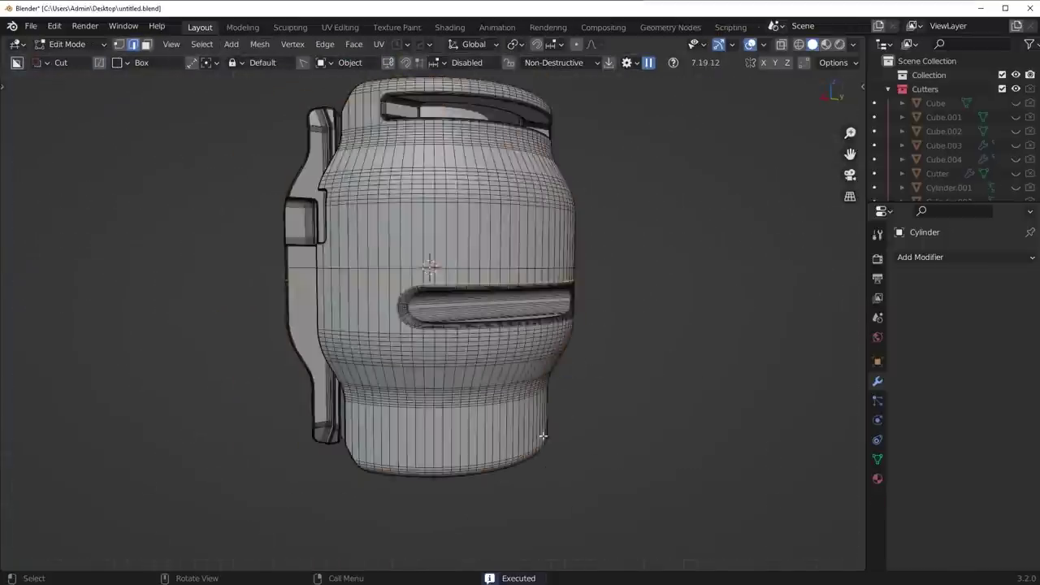
Examine the knifed edge line and the shading around the beveled slot.
scroll(515, 275, up, 5)
scroll(514, 275, up, 4)
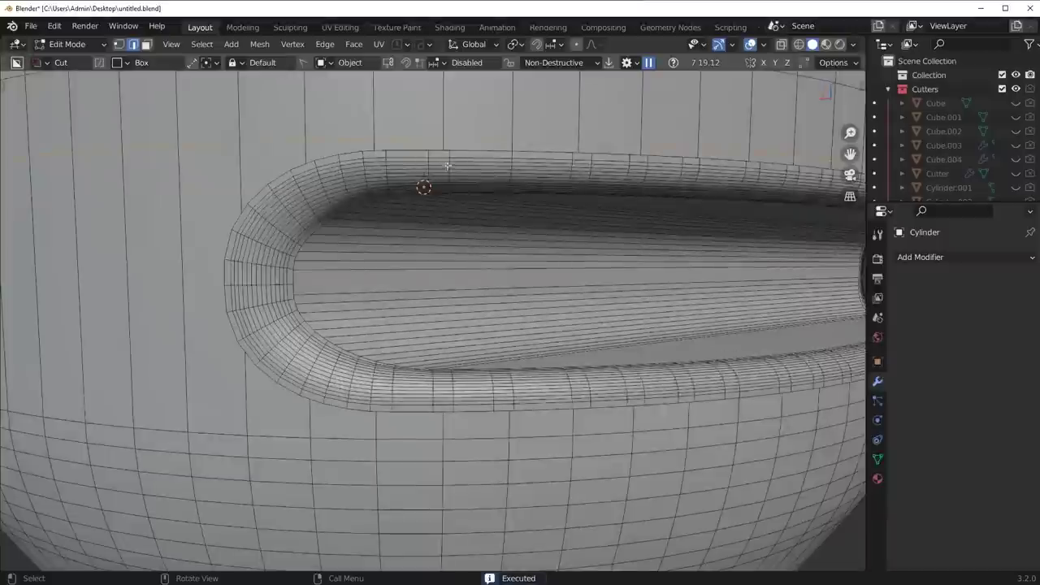
scroll(448, 167, down, 4)
middle_drag(481, 280, 511, 295)
scroll(488, 355, down, 3)
key(Tab)
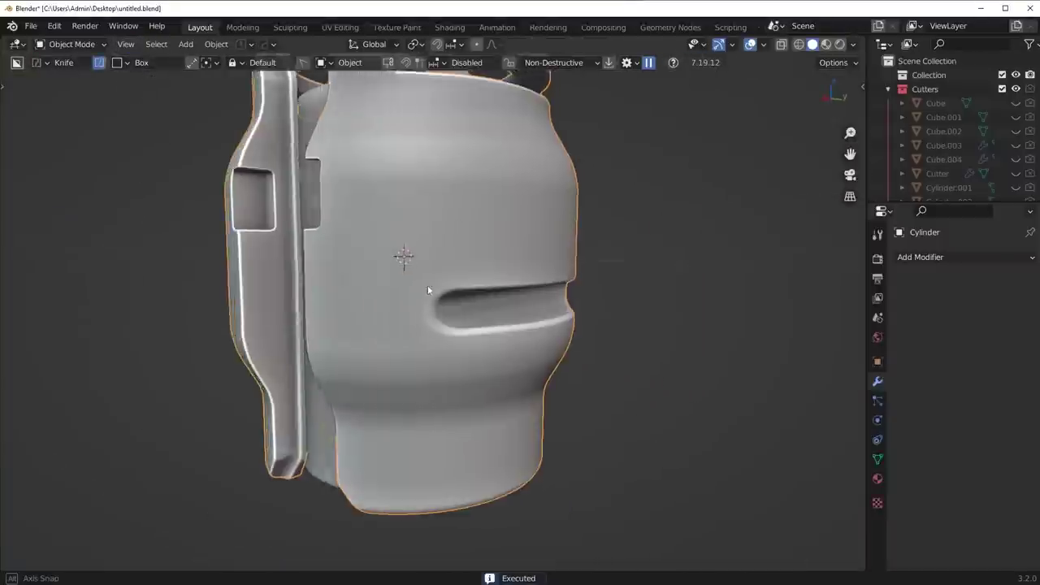
mouse_move(428, 285)
middle_down()
mouse_move(475, 284)
mouse_move(423, 301)
mouse_move(511, 311)
middle_up()
scroll(511, 311, down, 2)
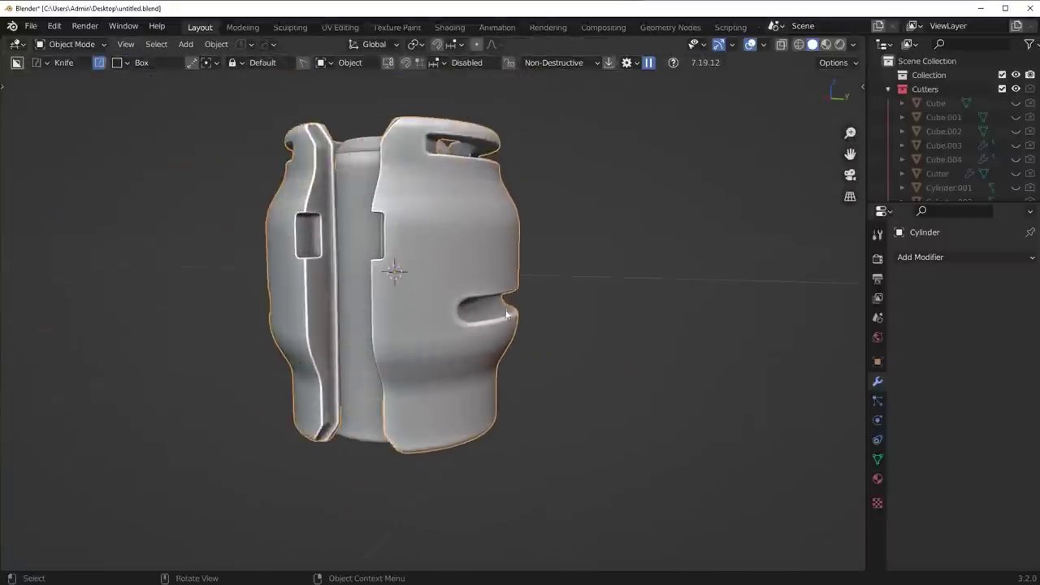
Merge the outer boundary vertices of the slot's bevel using MESHmachine Boolean Cleanup on side B with a threshold of about 0.08.
scroll(517, 381, up, 3)
key(Tab)
middle_drag(517, 381, 446, 395)
scroll(439, 392, up, 4)
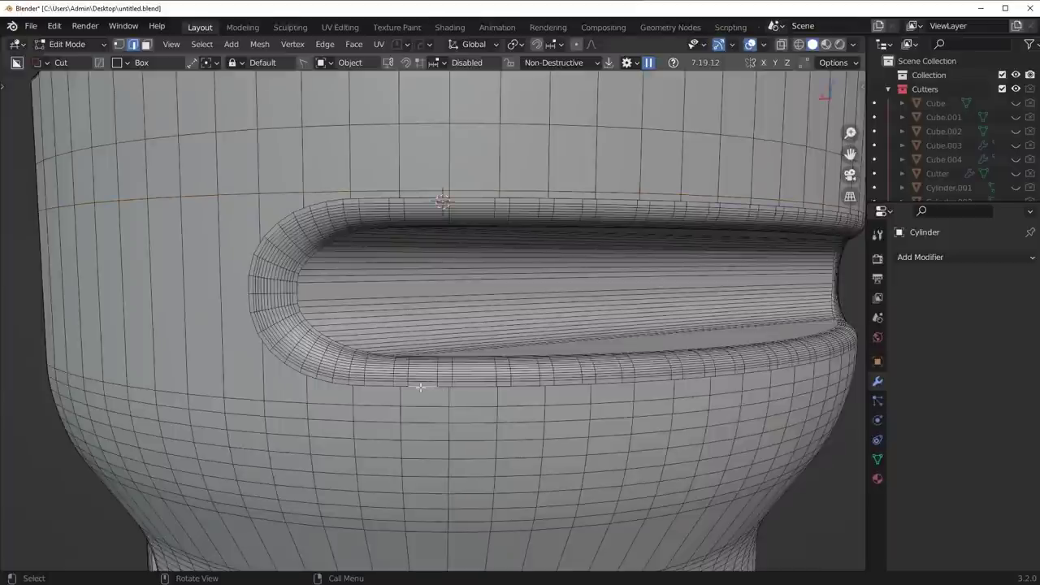
key(1)
key(y)
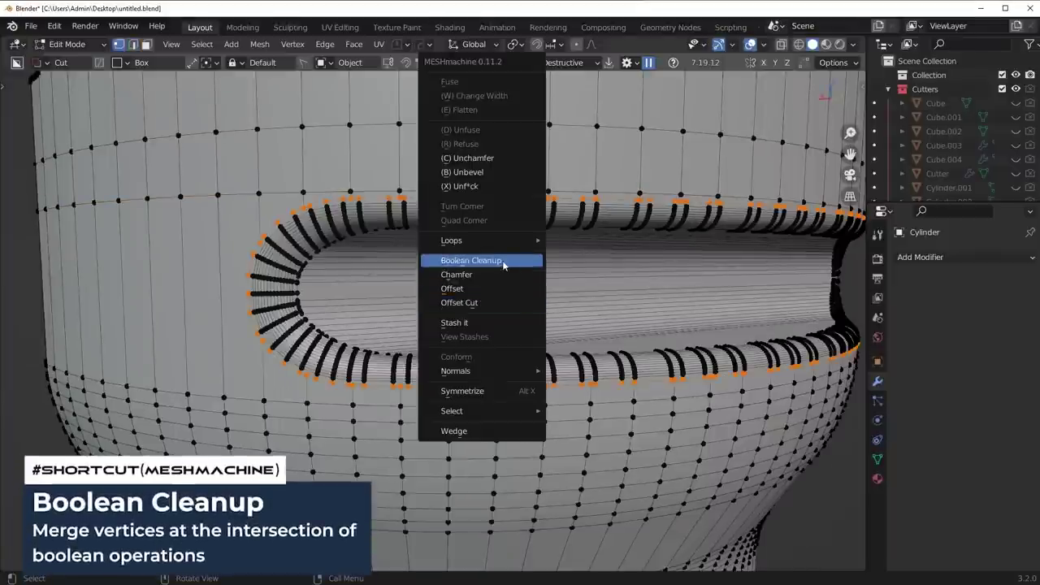
click(503, 261)
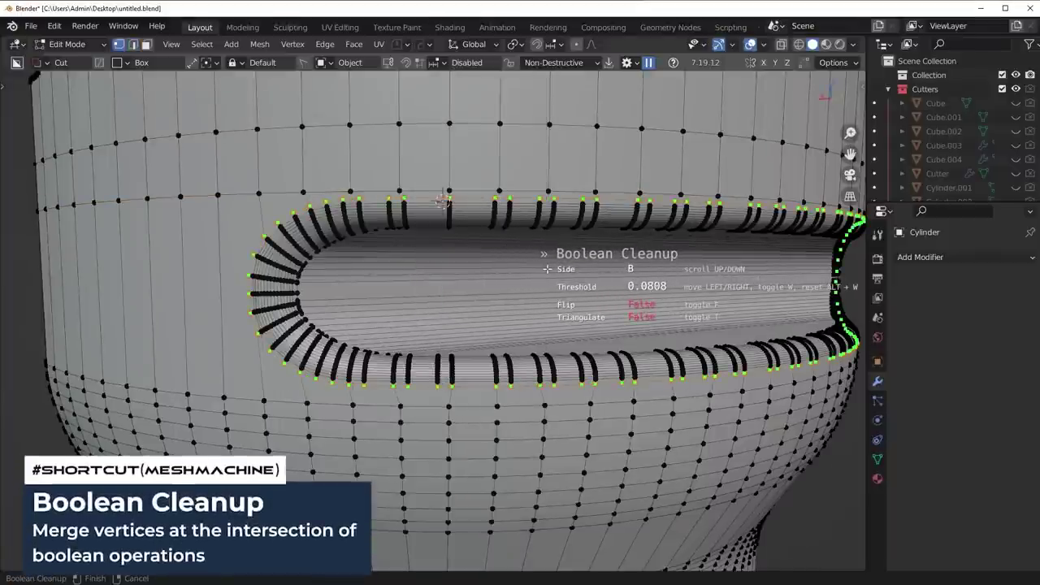
click(551, 271)
key(Tab)
click(532, 213)
middle_drag(559, 245, 569, 297)
scroll(569, 298, down, 4)
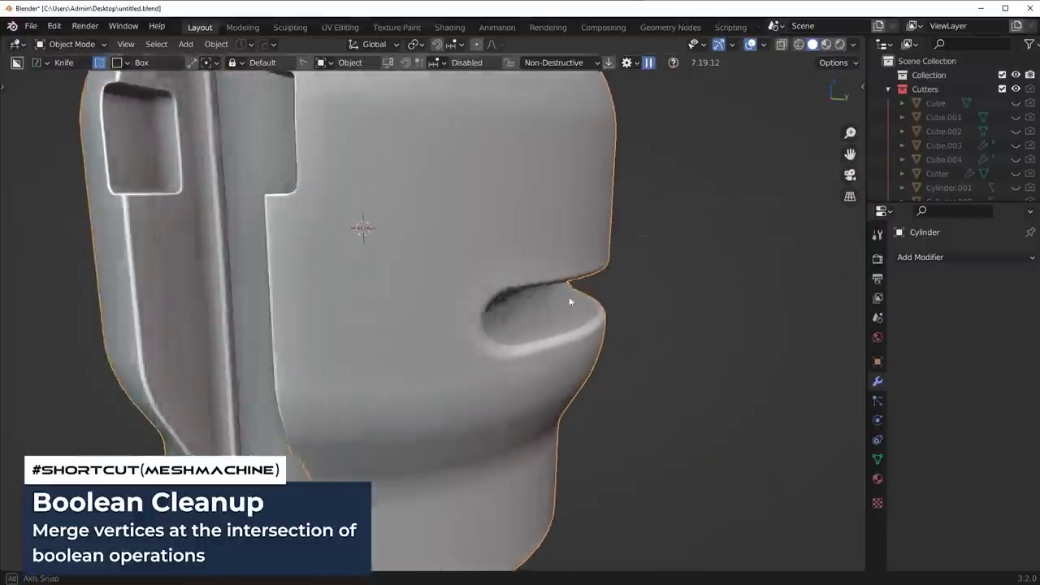
Symmetrize the cleaned-up shell mesh, clear the object selection and save the file.
key(Tab)
key(alt+x)
key(Tab)
scroll(499, 320, down, 5)
key(alt+a)
middle_drag(520, 325, 446, 378)
key(ctrl+s)
Examine the slot's shading and inner wall topology, comparing the shell in Object Mode and Edit Mode.
scroll(446, 378, up, 4)
shift+middle_drag(520, 432, 427, 317)
scroll(426, 316, up, 3)
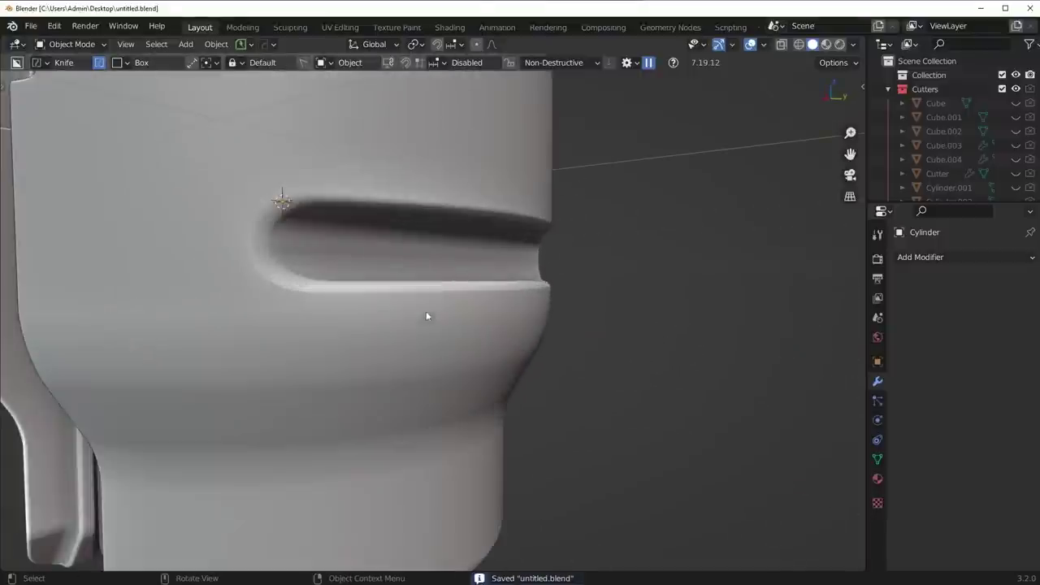
key(Tab)
scroll(421, 301, up, 5)
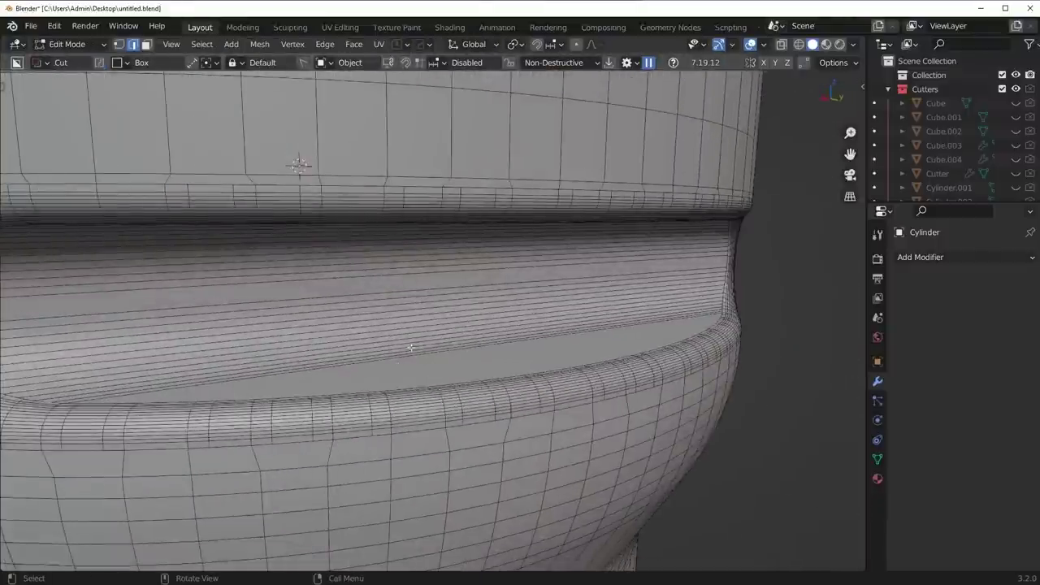
scroll(431, 333, down, 6)
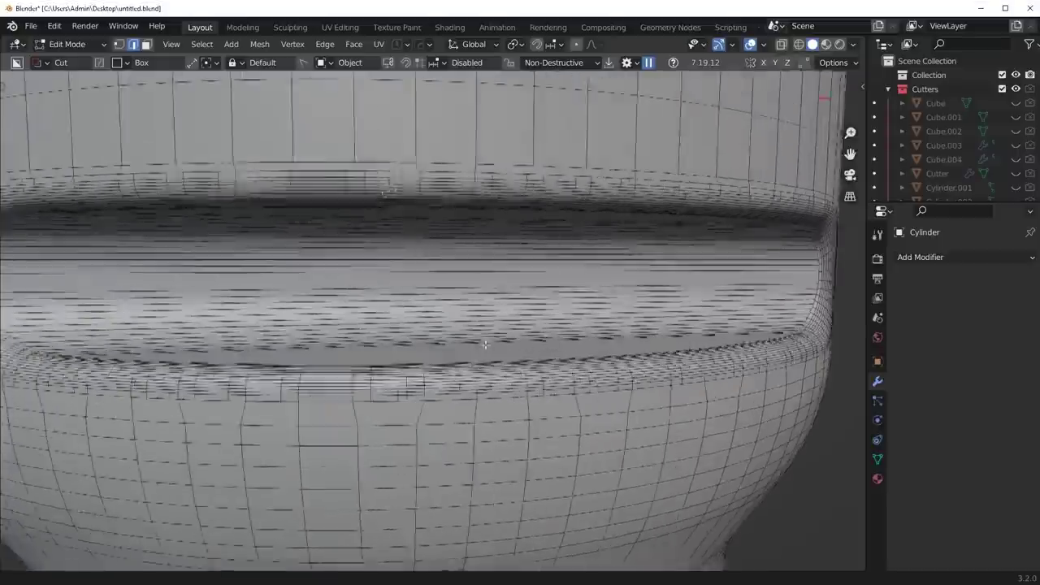
key(Tab)
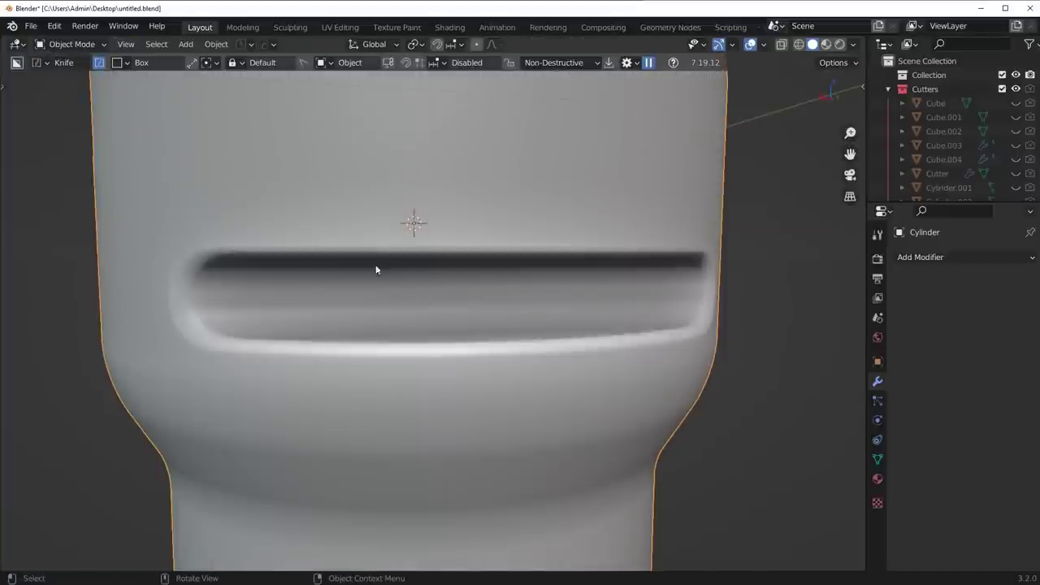
key(Tab)
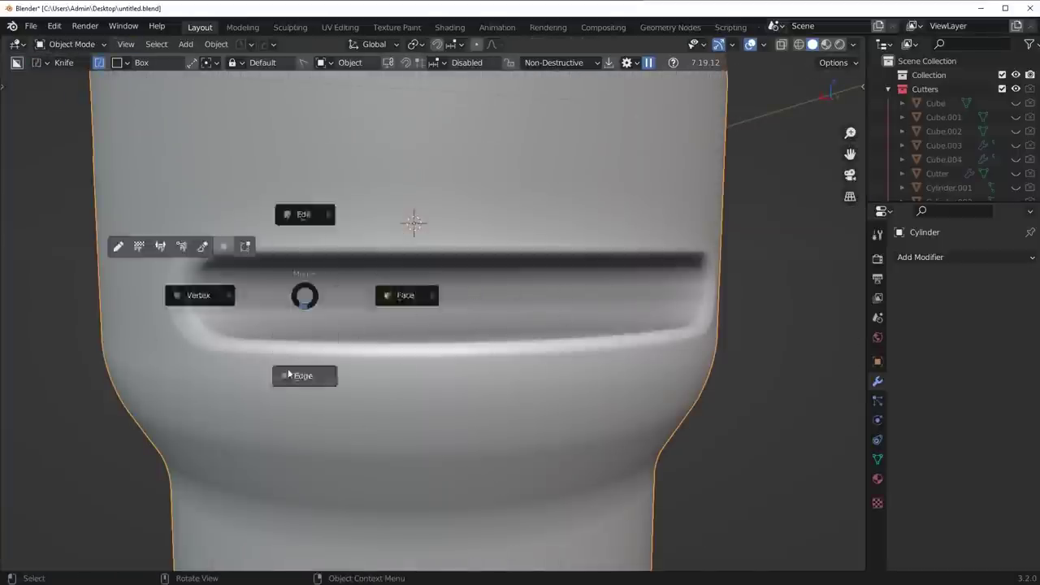
click(289, 374)
scroll(341, 308, down, 3)
middle_drag(340, 308, 567, 341)
key(Tab)
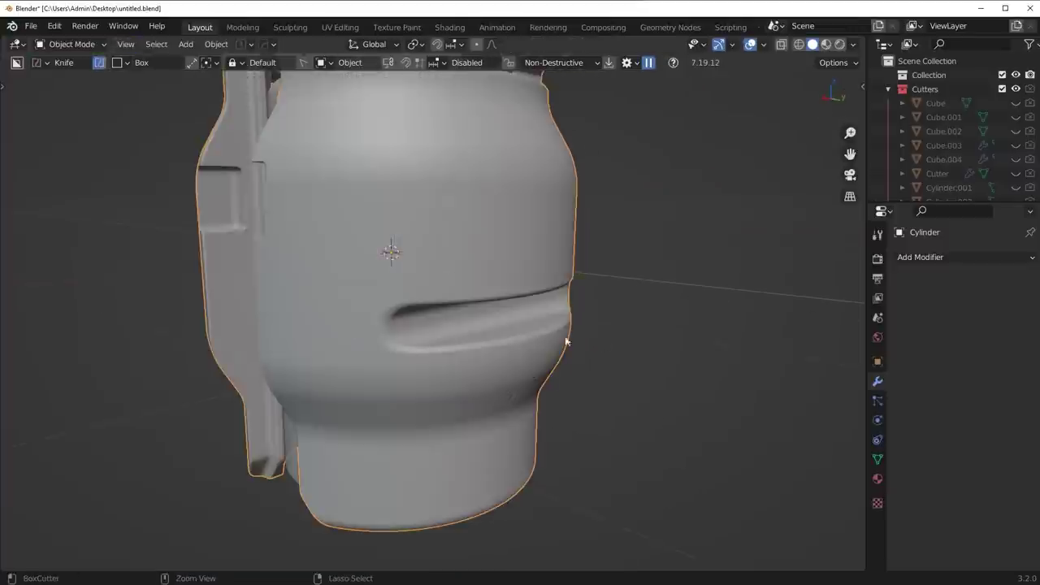
Undo the shell edits back to its unapplied Boolean and enter Edit Mode on the slot cutter Cube.004.
key(Tab)
key(Tab)
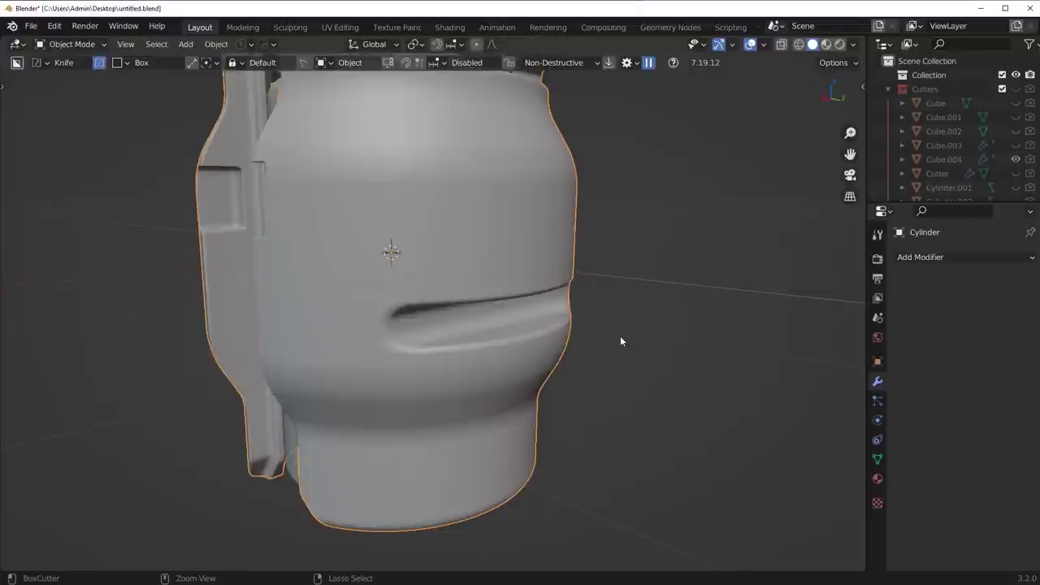
key(Tab)
key(alt+a)
key(alt+q)
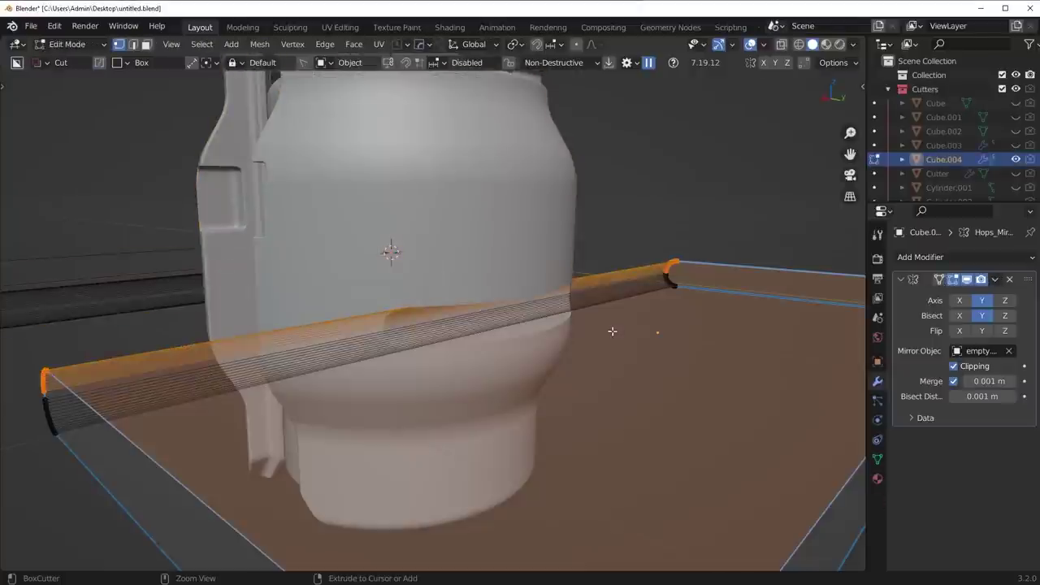
ctrl+middle_drag(632, 349, 626, 380)
middle_drag(627, 380, 573, 409)
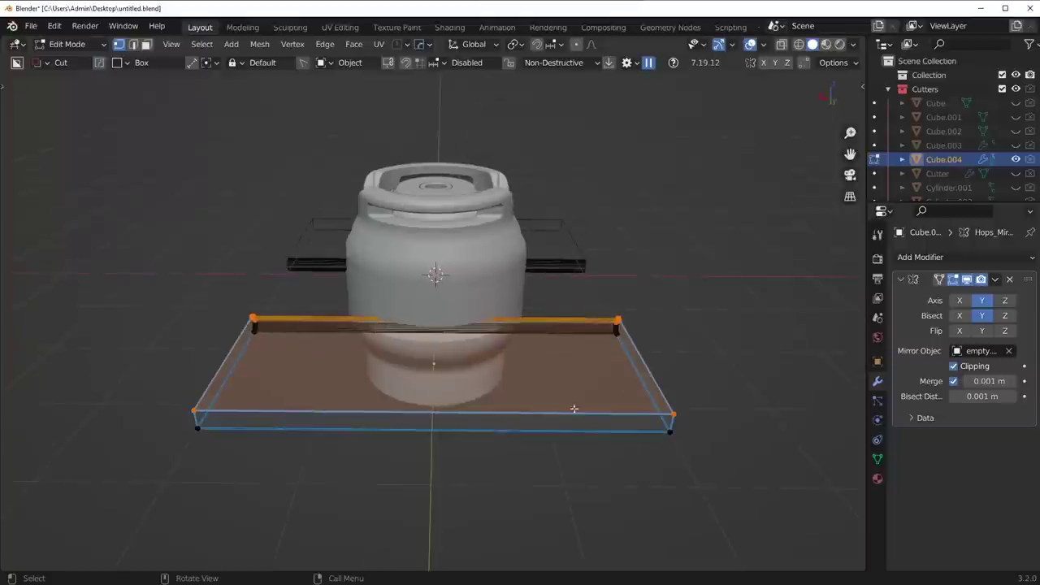
Scale the whole slot cutter to 0.529 along X and add 35 evenly spaced loop cuts across its width.
key(a)
key(s)
key(x)
click(496, 356)
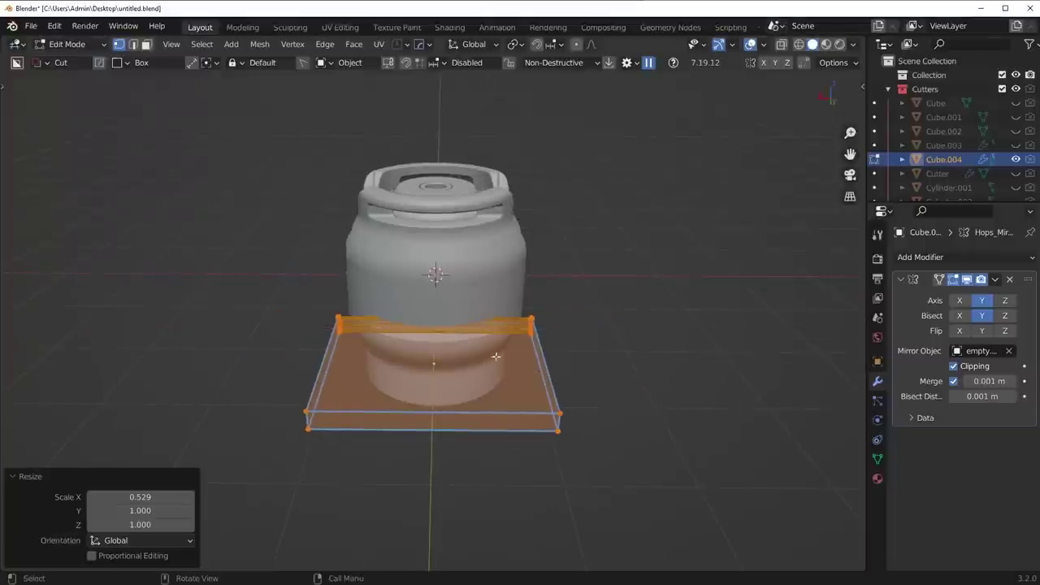
scroll(450, 299, up, 20)
click(443, 317)
right_click(443, 317)
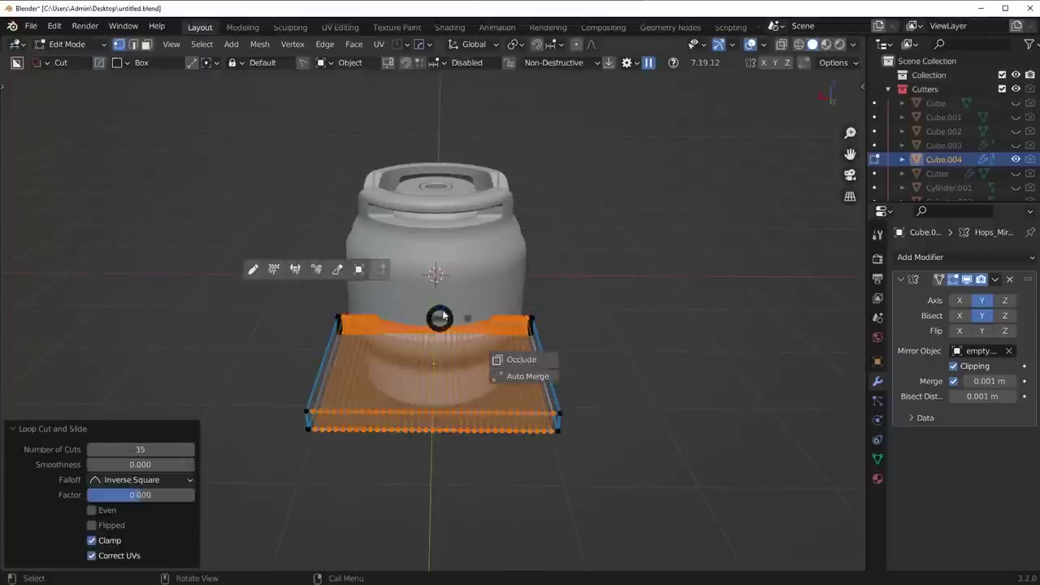
Apply the outer shell's Boolean modifier and enter Edit Mode on the shell with nothing selected.
key(Tab)
scroll(502, 329, up, 5)
click(517, 385)
click(997, 279)
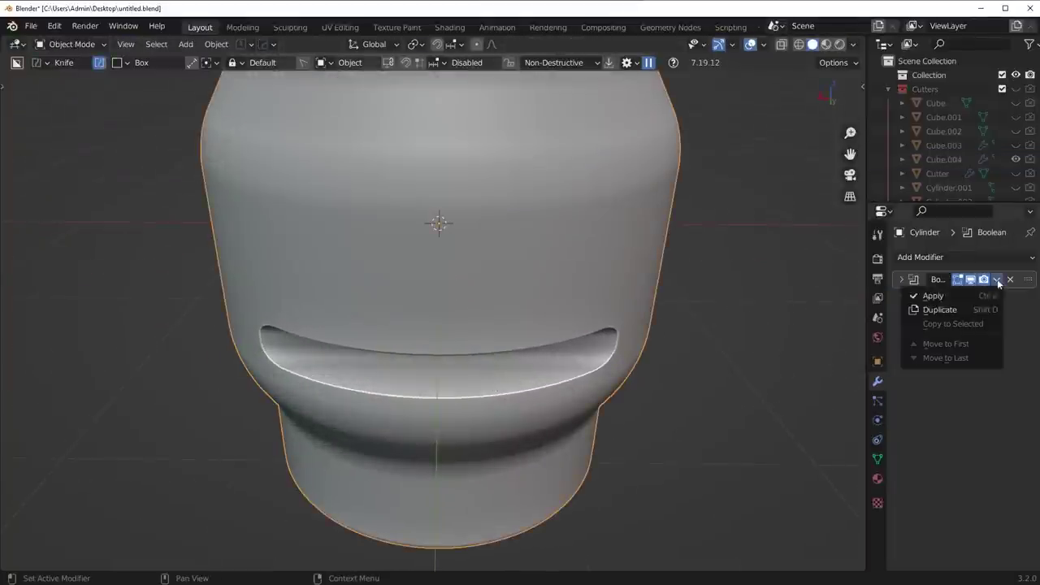
click(933, 296)
middle_drag(524, 413, 512, 358)
key(Tab)
scroll(497, 406, up, 3)
key(alt+a)
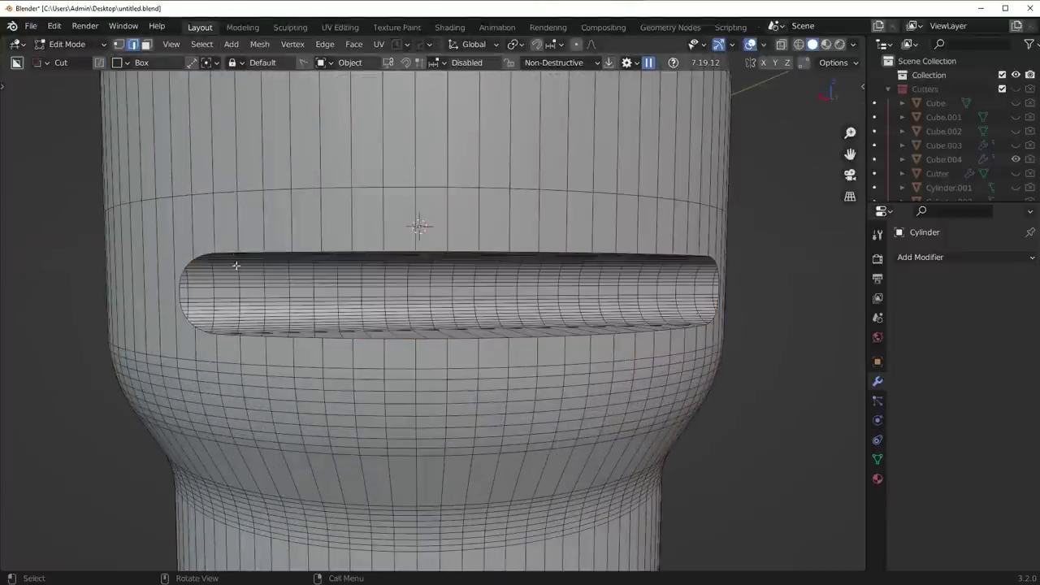
Select the full loop around the slot's rim and switch to vertex selection.
key(Tab)
middle_drag(321, 277, 354, 309)
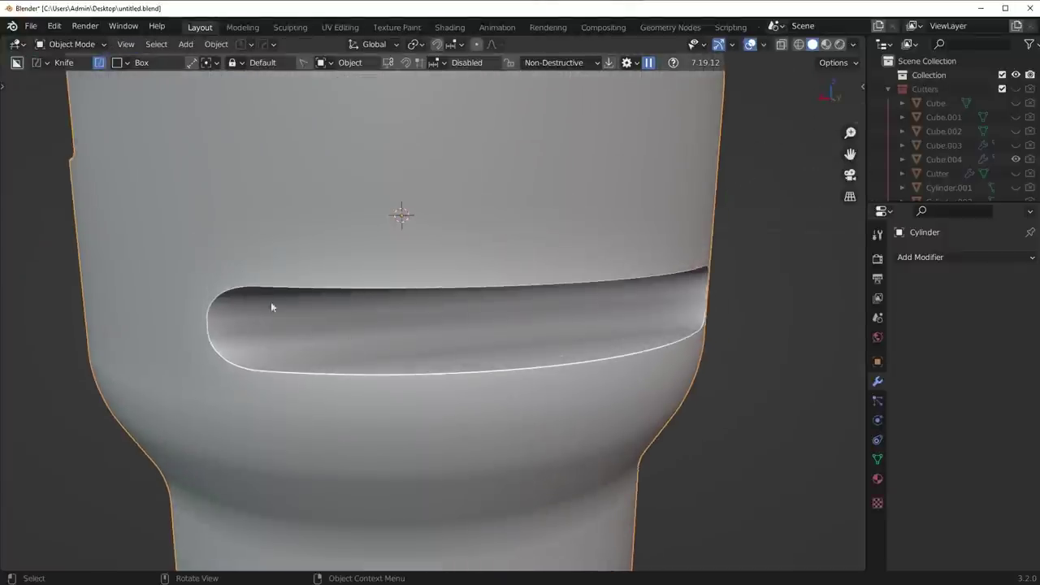
key(Tab)
alt+click(325, 373)
key(1)
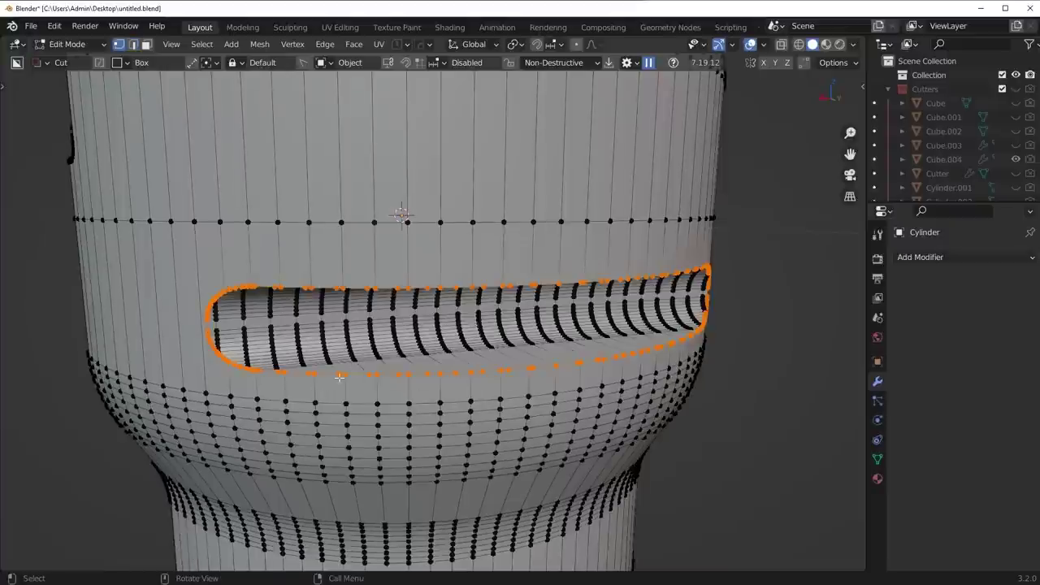
key(y)
click(484, 313)
key(q)
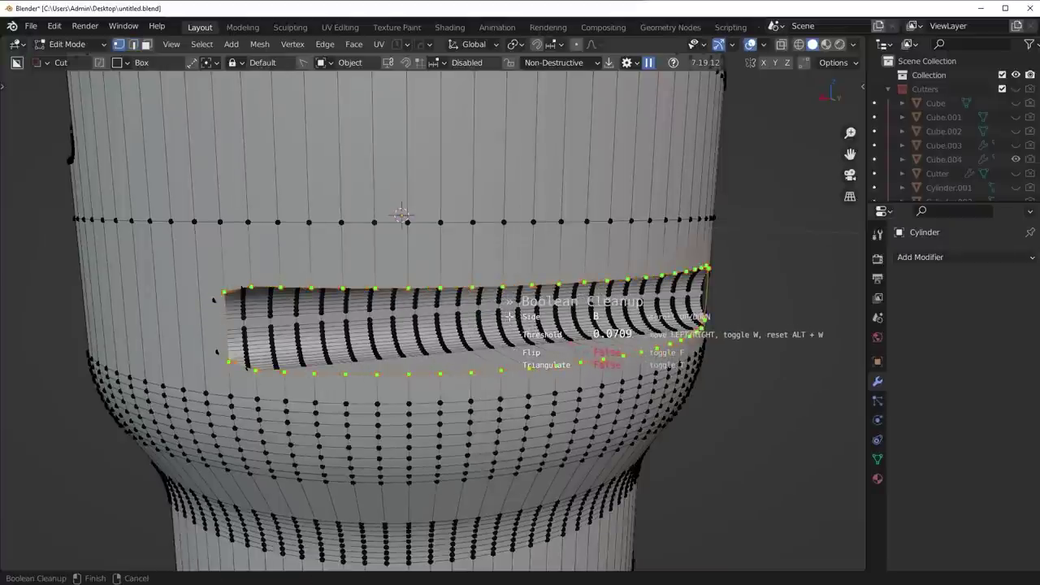
click(515, 316)
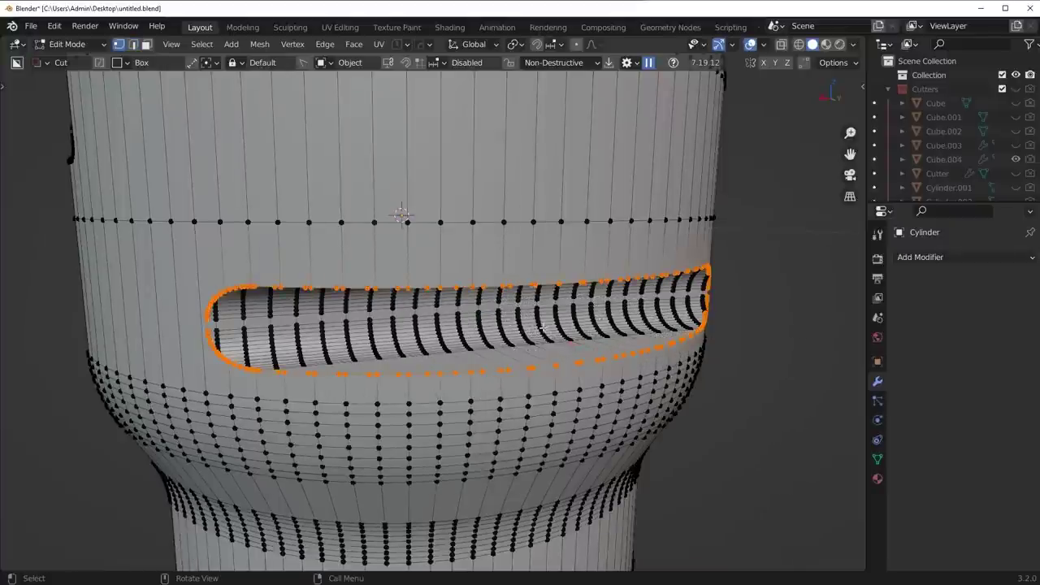
Run an Offset Cut on the slot's rim with a width of 0.05, then bevel it 0.0362 m with 13 segments.
middle_drag(542, 327, 574, 334)
key(Tab)
click(572, 412)
key(y)
click(562, 384)
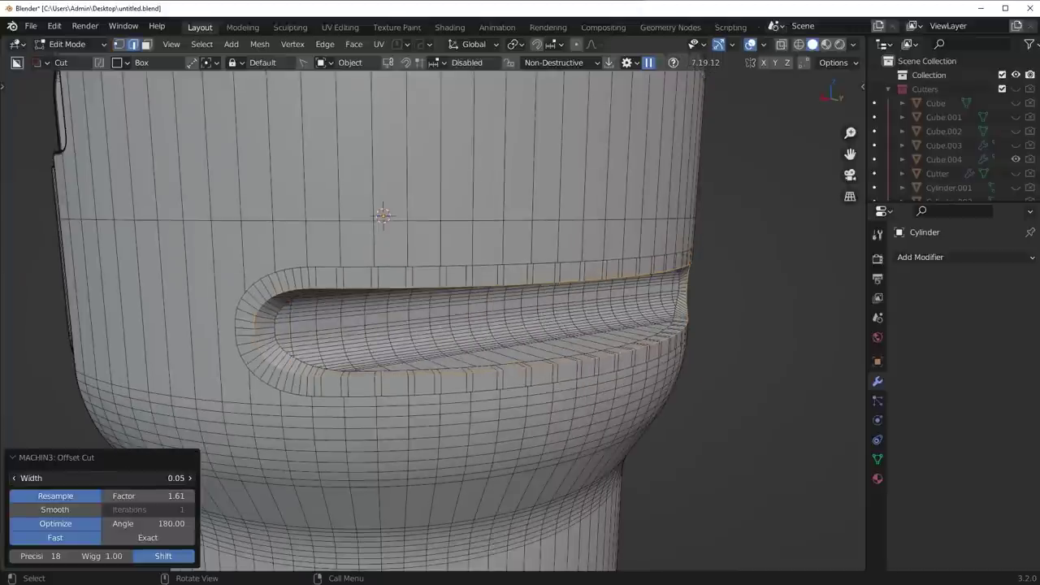
click(248, 453)
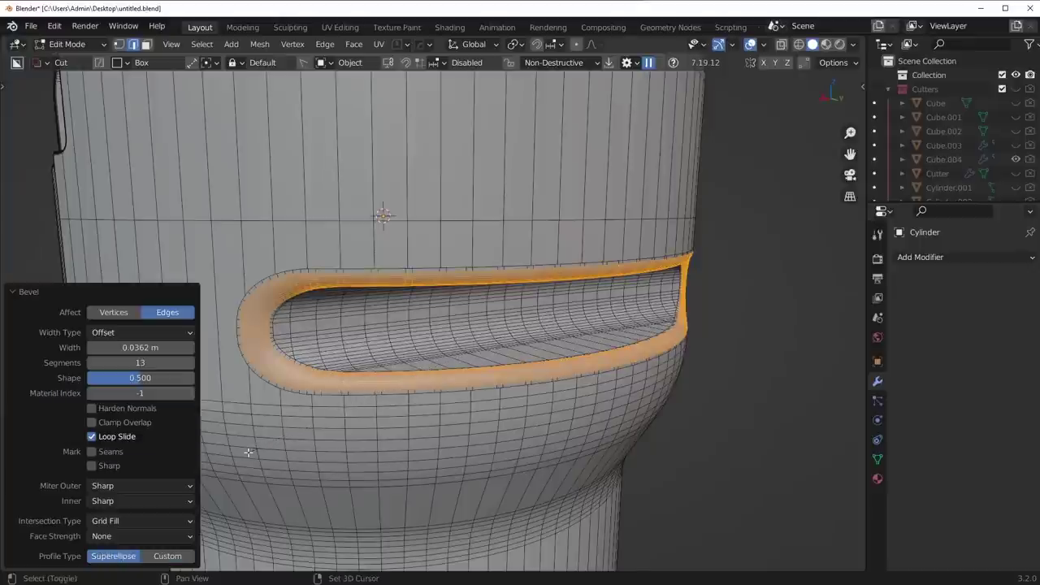
key(Tab)
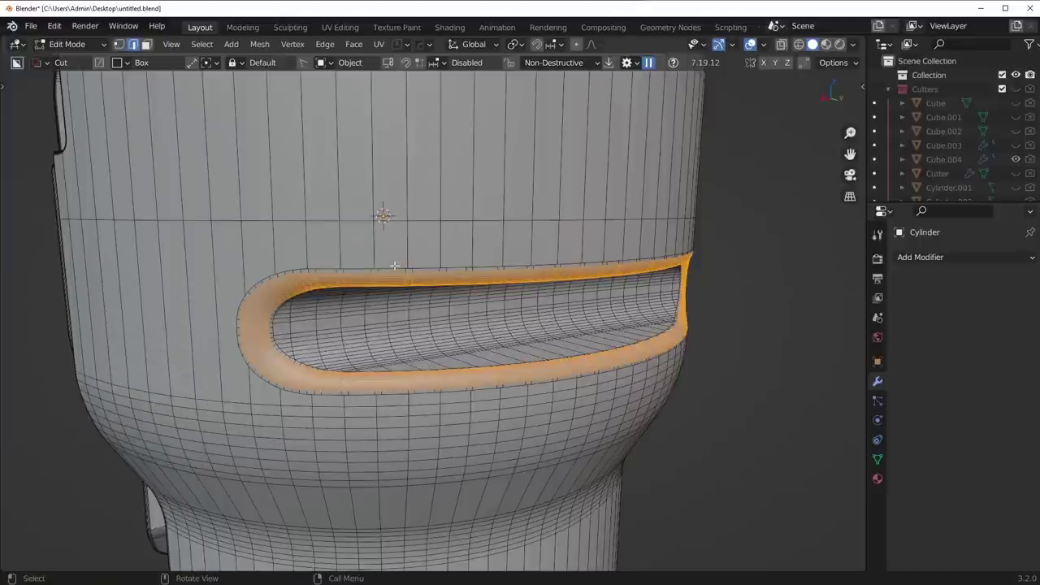
double_click(394, 267)
key(1)
key(y)
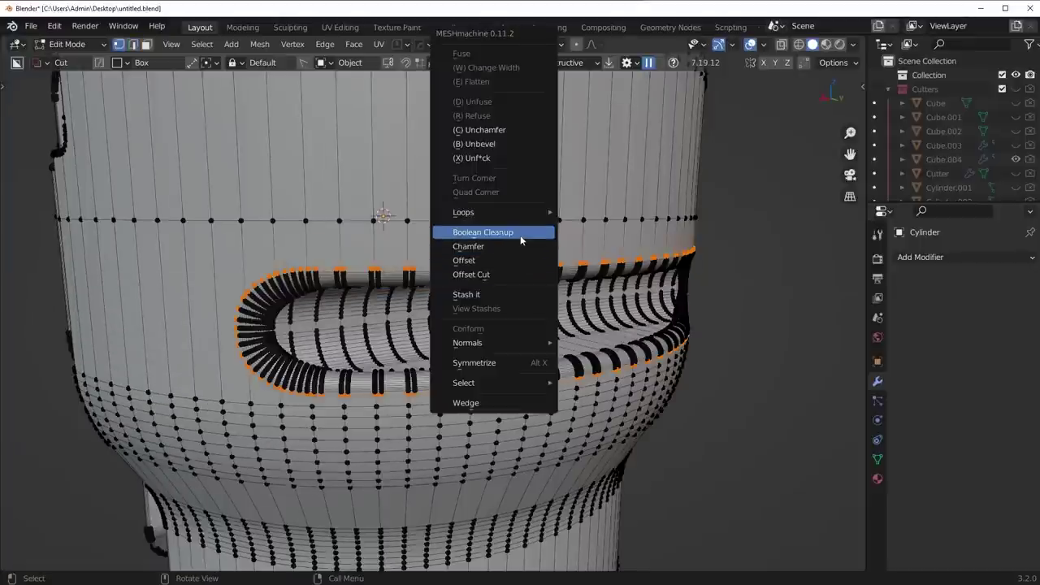
Knife a straight horizontal line across the outer shell just above the side slots, using a box drawn from the side view.
key(Tab)
key(KP_3)
scroll(608, 258, down, 4)
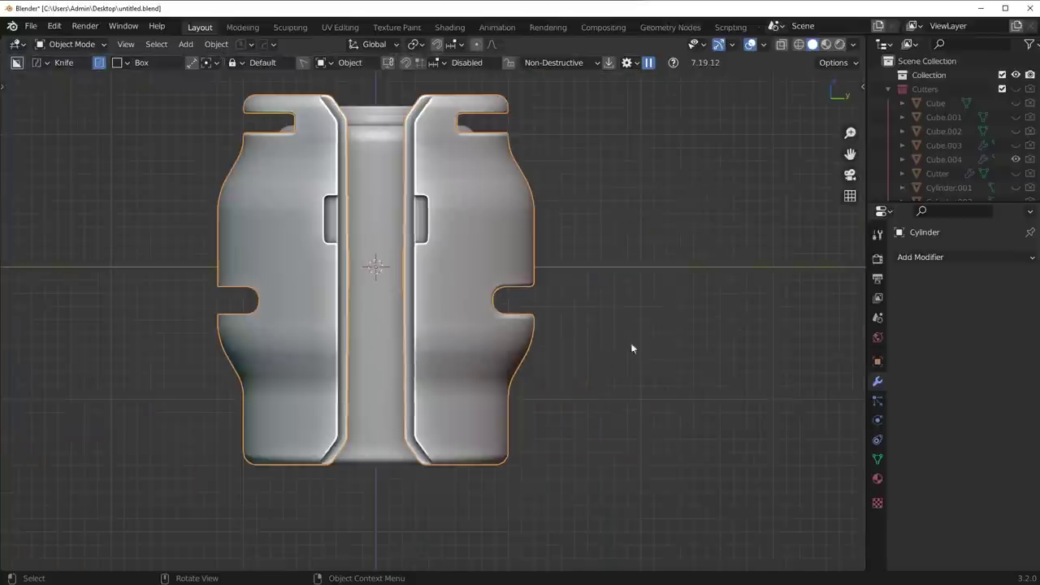
key(d)
drag(554, 283, 423, 355)
right_click(545, 282)
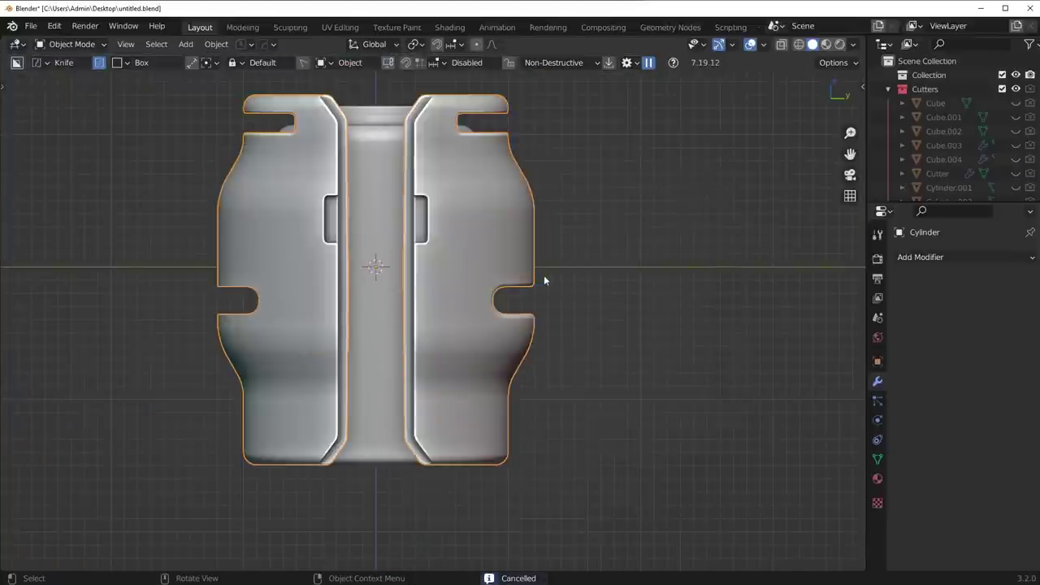
mouse_move(544, 277)
mouse_down()
mouse_move(453, 344)
mouse_move(144, 464)
mouse_move(154, 491)
mouse_move(158, 476)
mouse_up()
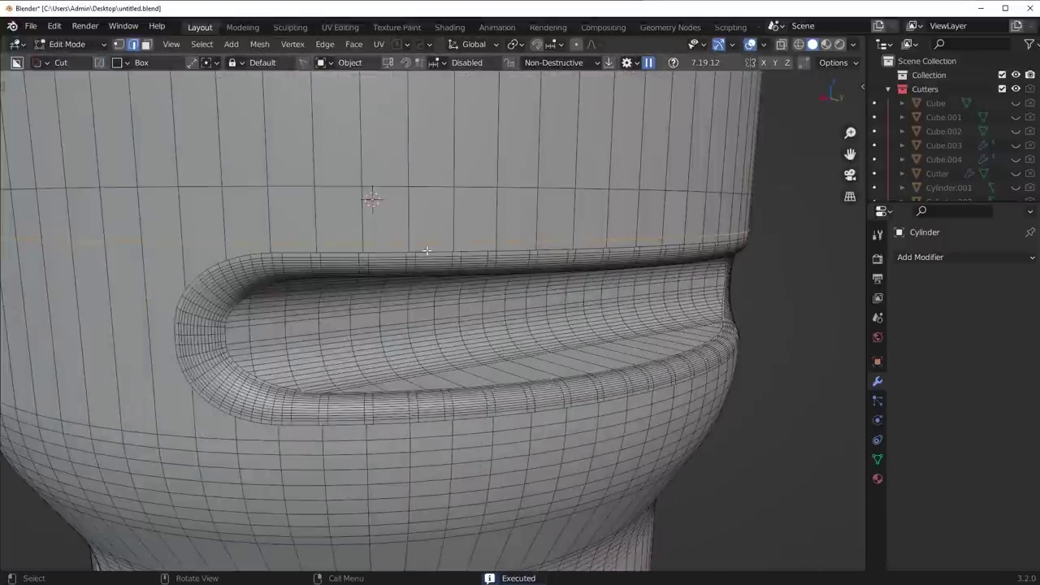
Select the outer edge loop of the slot's beveled rim in Edit Mode and run Boolean Cleanup on its vertices.
alt+click(427, 251)
key(1)
key(y)
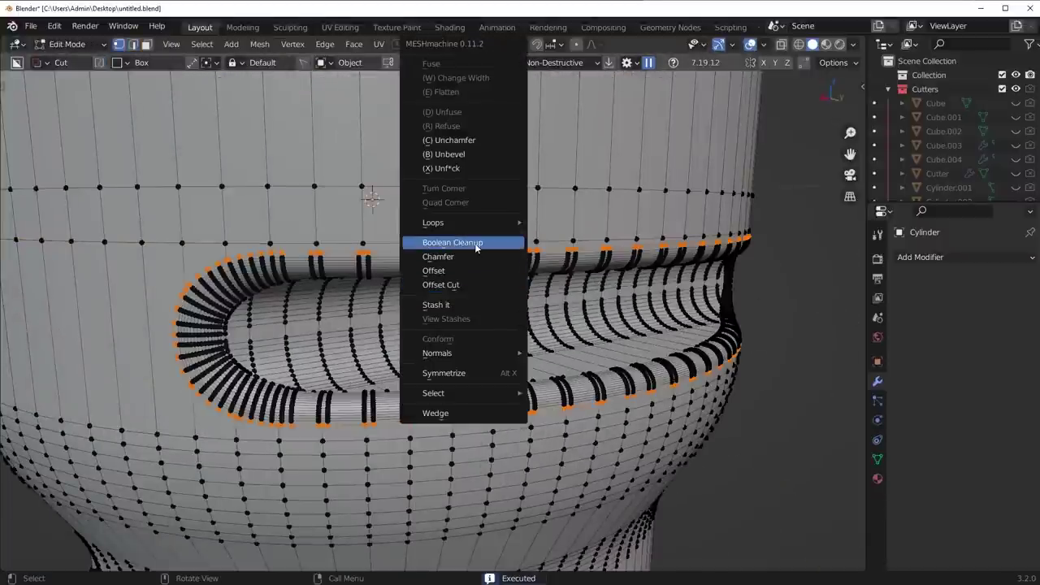
click(477, 243)
click(526, 255)
key(y)
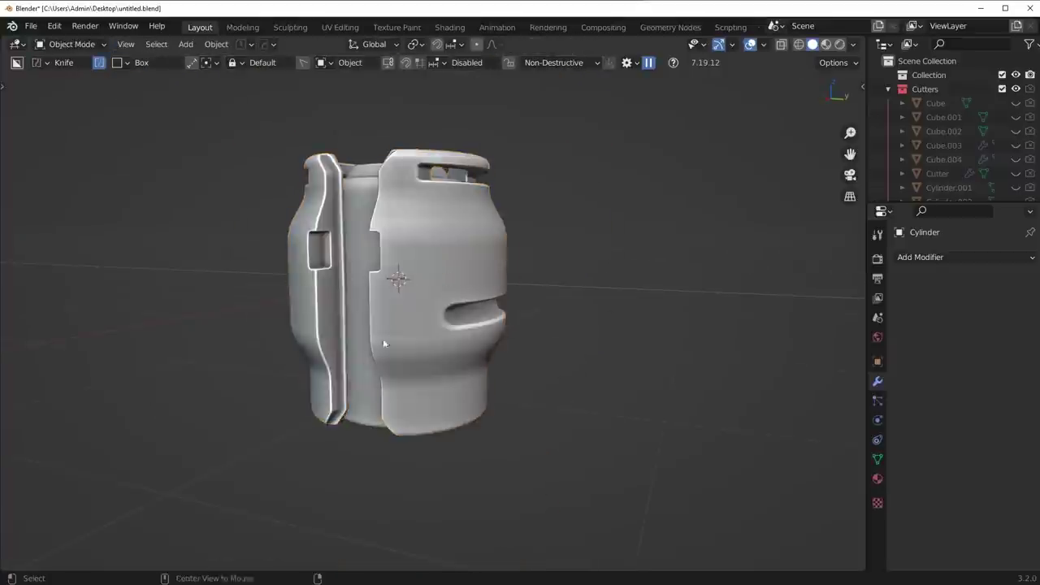
Select the inner cylinder, inspect it in isolation, and return to an orthographic view of the full model.
middle_drag(382, 338, 483, 338)
scroll(487, 332, up, 2)
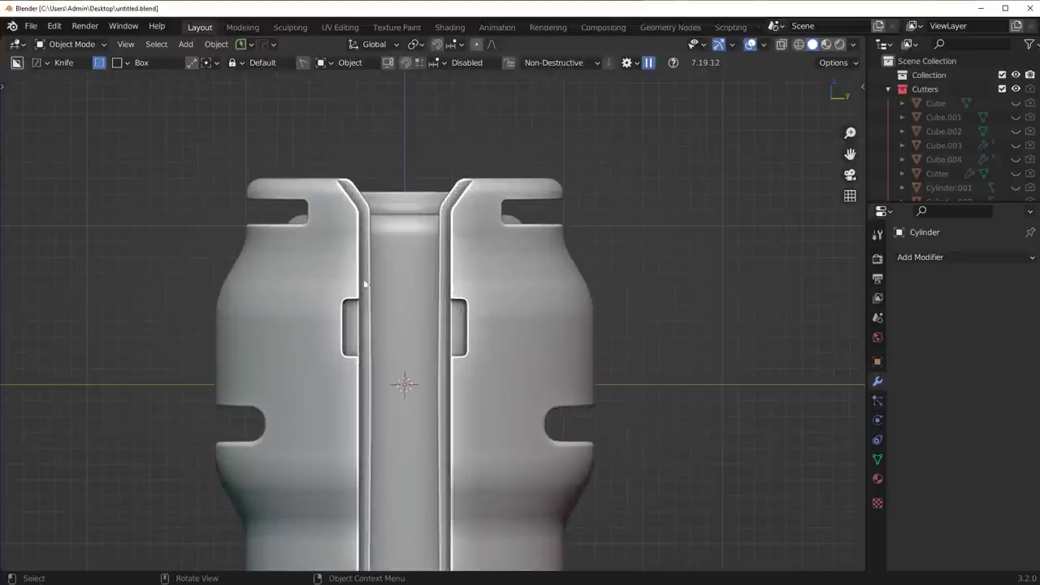
scroll(508, 302, down, 2)
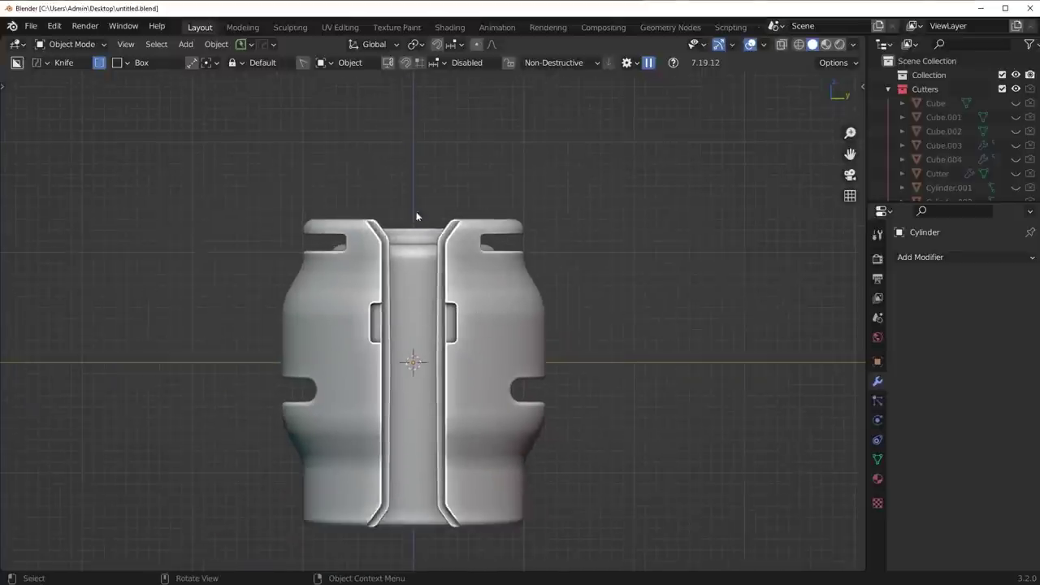
middle_drag(413, 320, 422, 372)
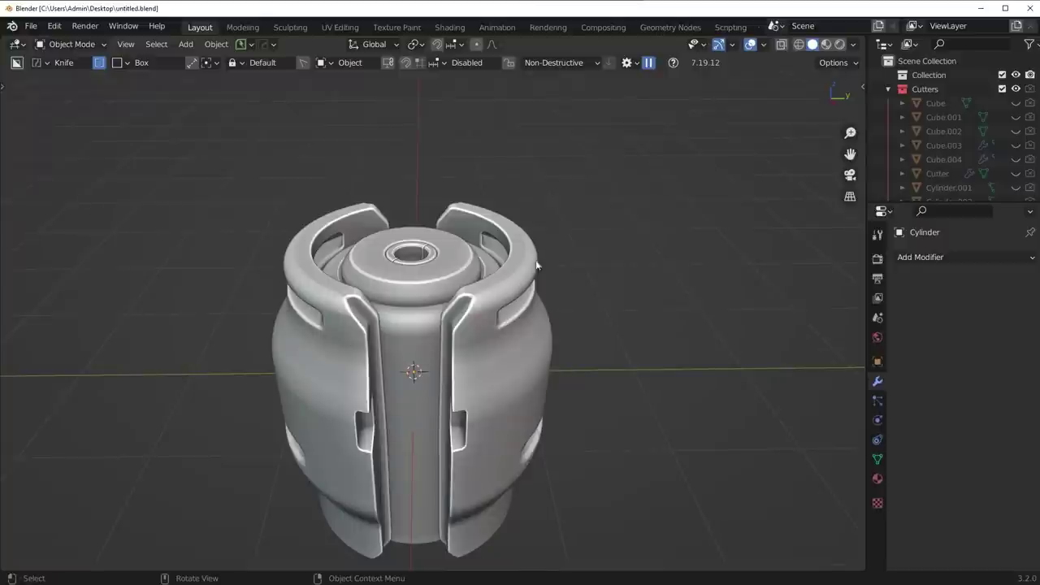
key(g)
right_click(430, 312)
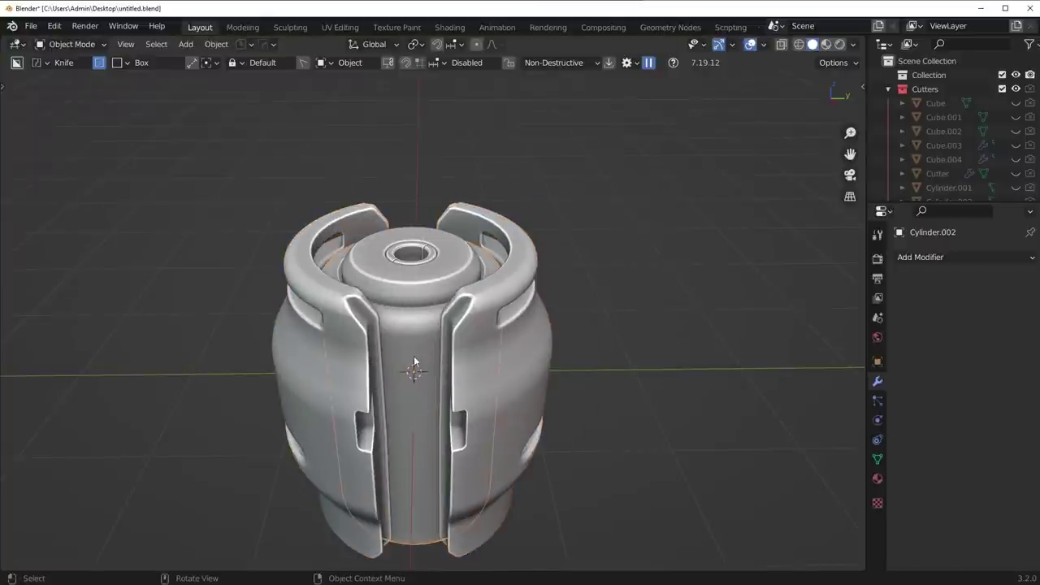
key(slash)
middle_drag(413, 356, 462, 279)
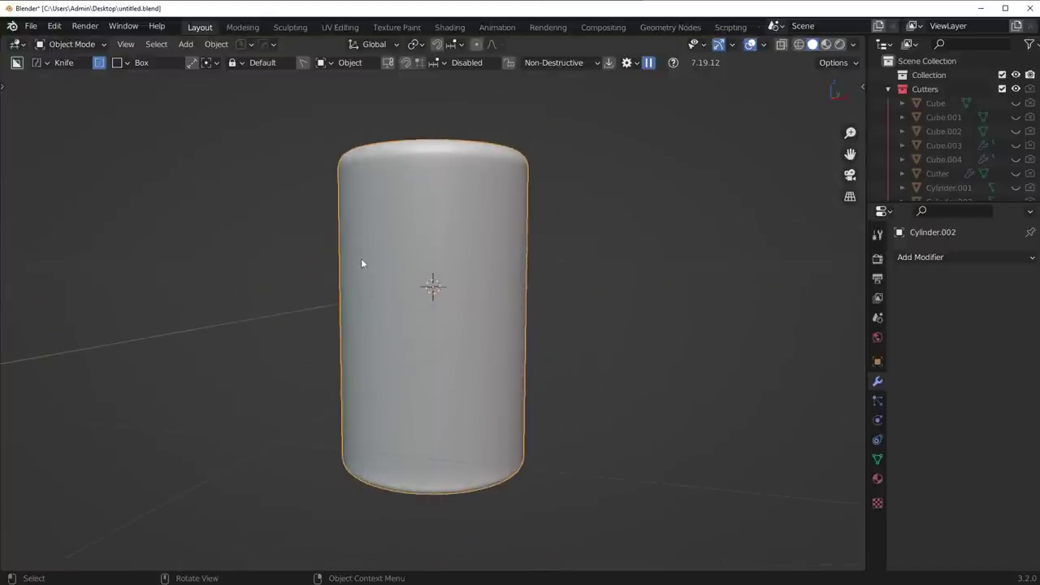
key(KP_Divide)
key(KP_1)
scroll(422, 272, up, 3)
key(d)
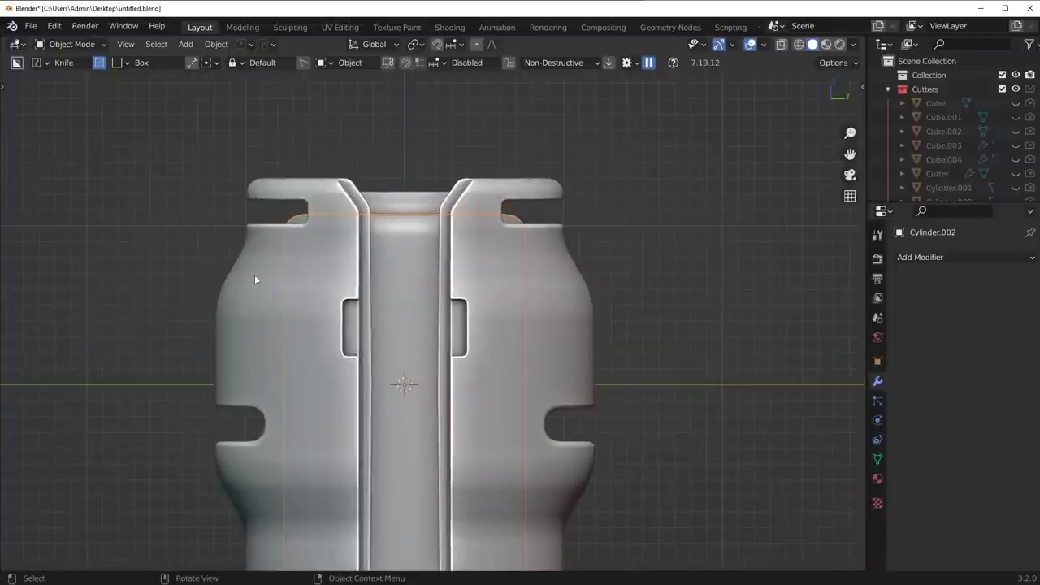
drag(259, 277, 630, 360)
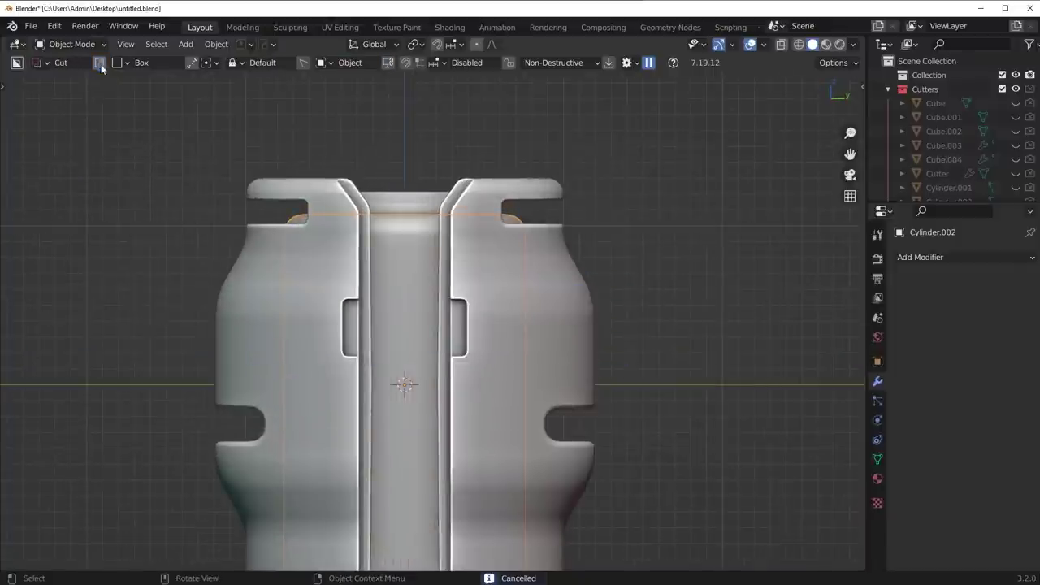
mouse_move(221, 272)
mouse_down()
mouse_move(661, 347)
mouse_move(675, 364)
mouse_up()
Draw a box cut band across the inner cylinder, level with the shell's rectangular notches, and extrude it through the whole body.
drag(183, 301, 542, 357)
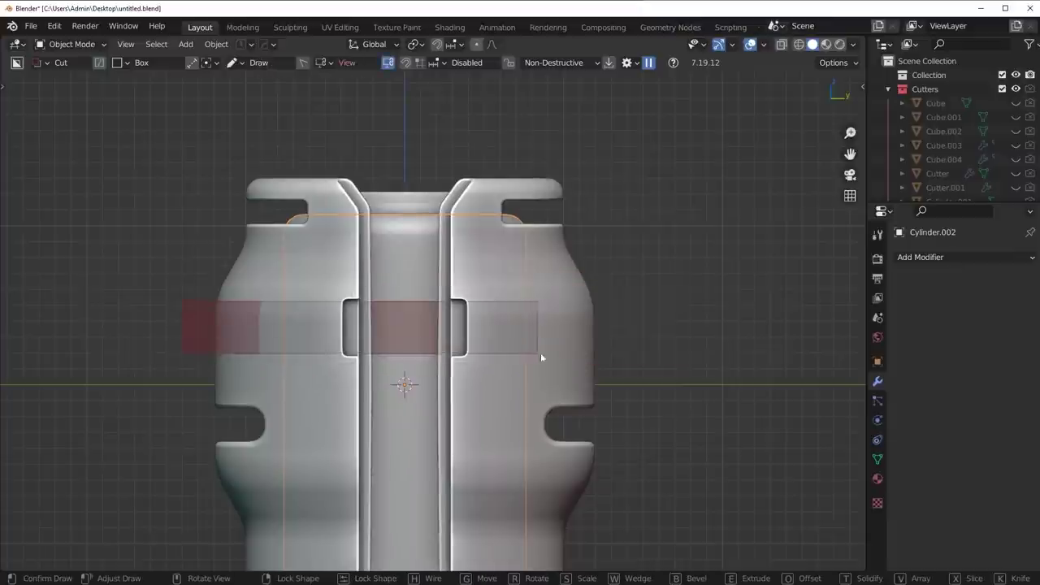
drag(710, 360, 722, 352)
mouse_move(721, 351)
middle_down()
mouse_move(652, 386)
mouse_move(655, 366)
middle_up()
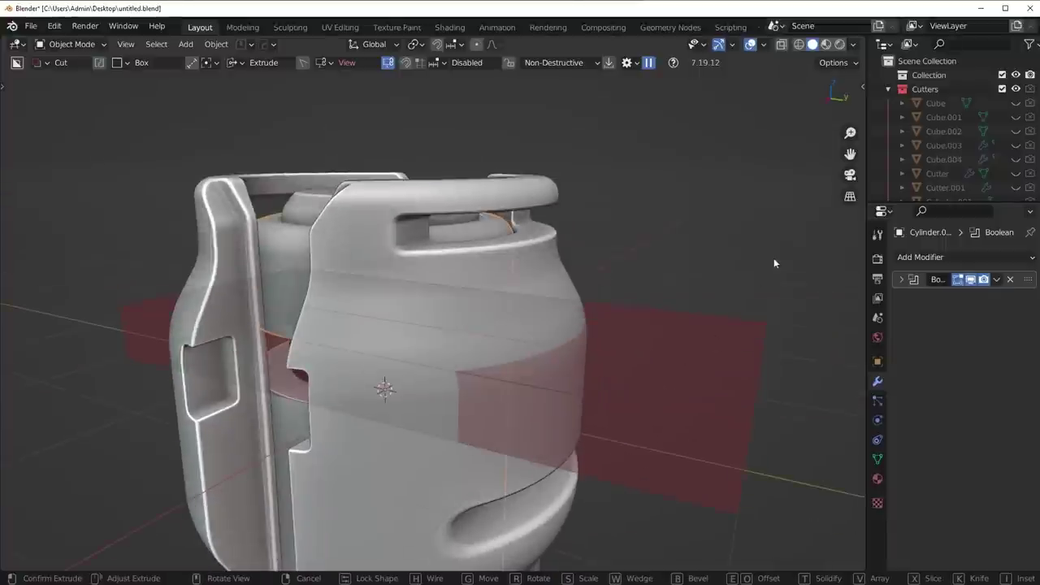
middle_drag(774, 258, 790, 252)
key(t)
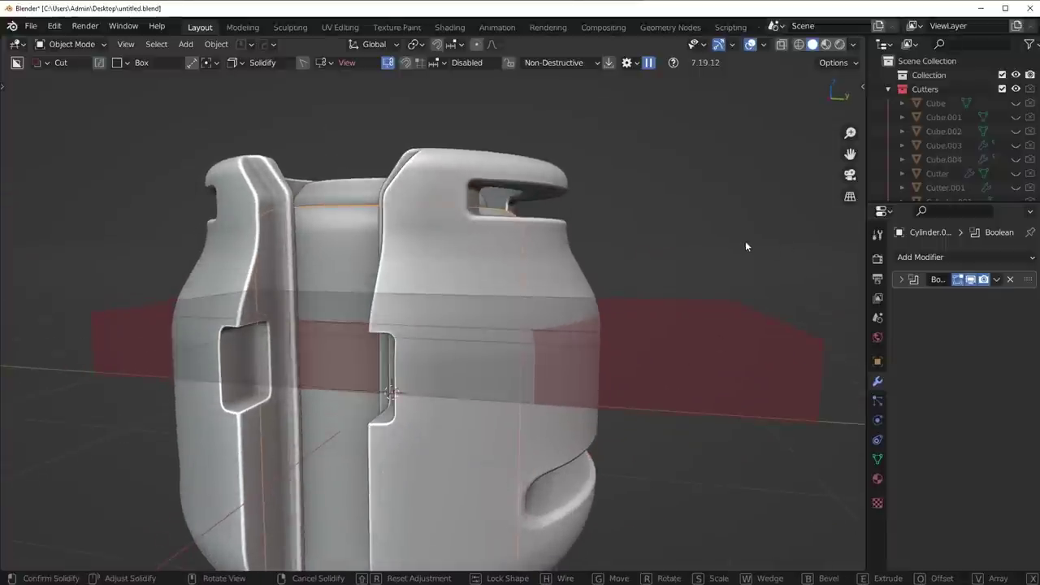
key(t)
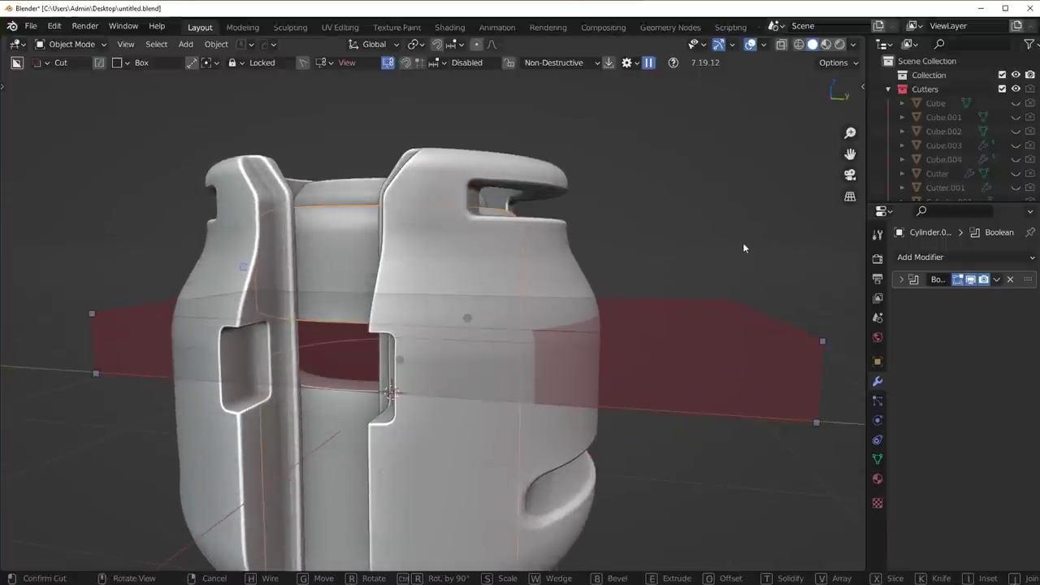
Switch the box cut's operation to Inset and confirm the cut on the inner cylinder.
key(x)
key(x)
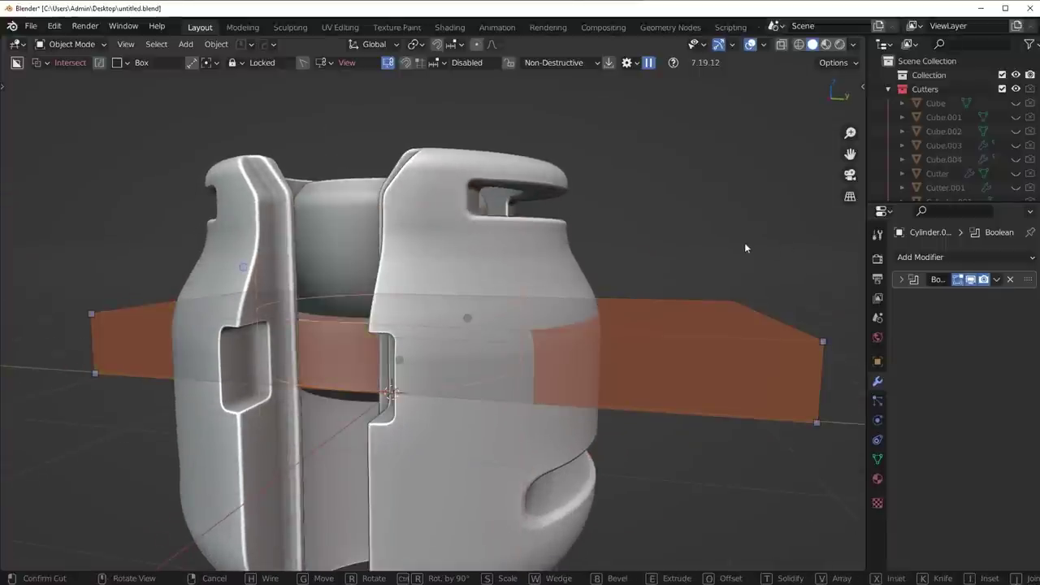
key(x)
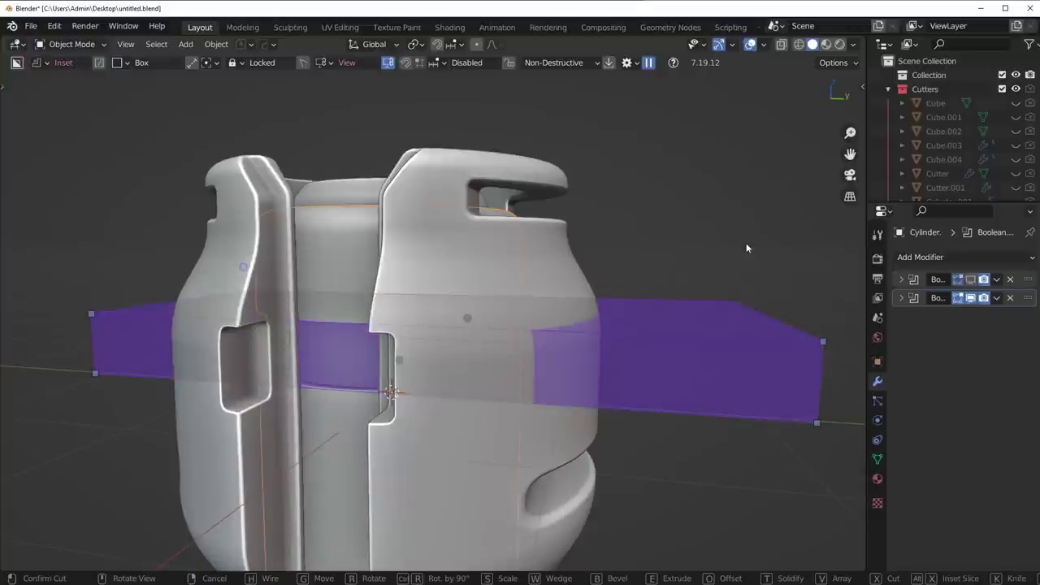
click(585, 289)
Apply the Boolean modifier on the inner cylinder.
middle_drag(585, 289, 647, 314)
scroll(646, 317, down, 3)
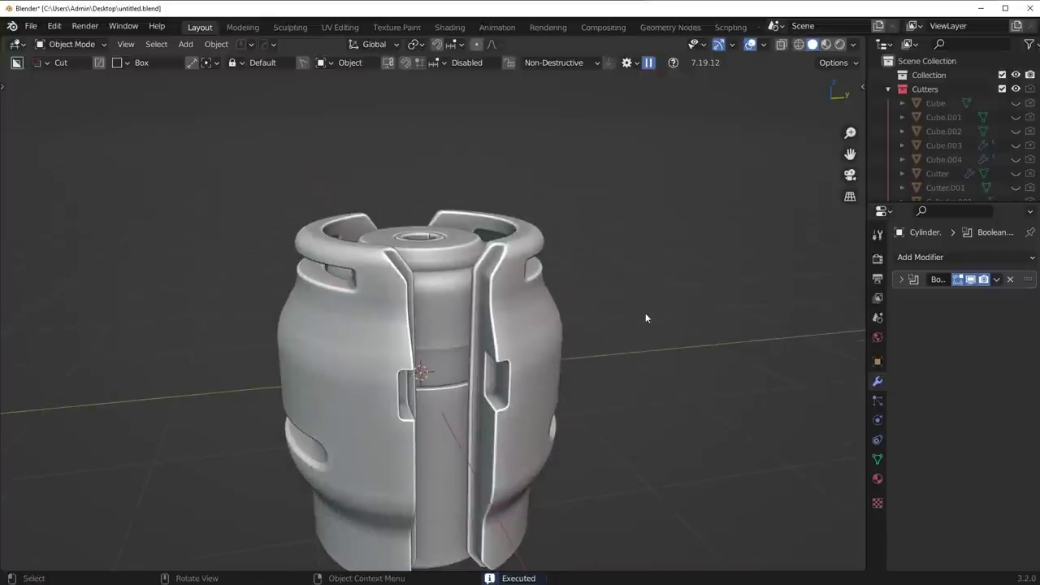
scroll(497, 406, up, 4)
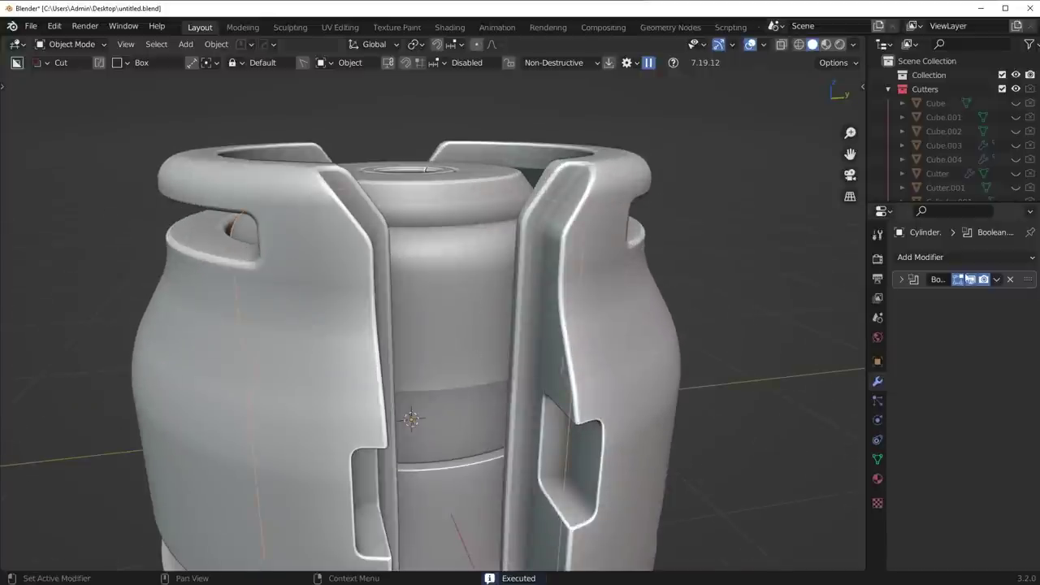
click(996, 280)
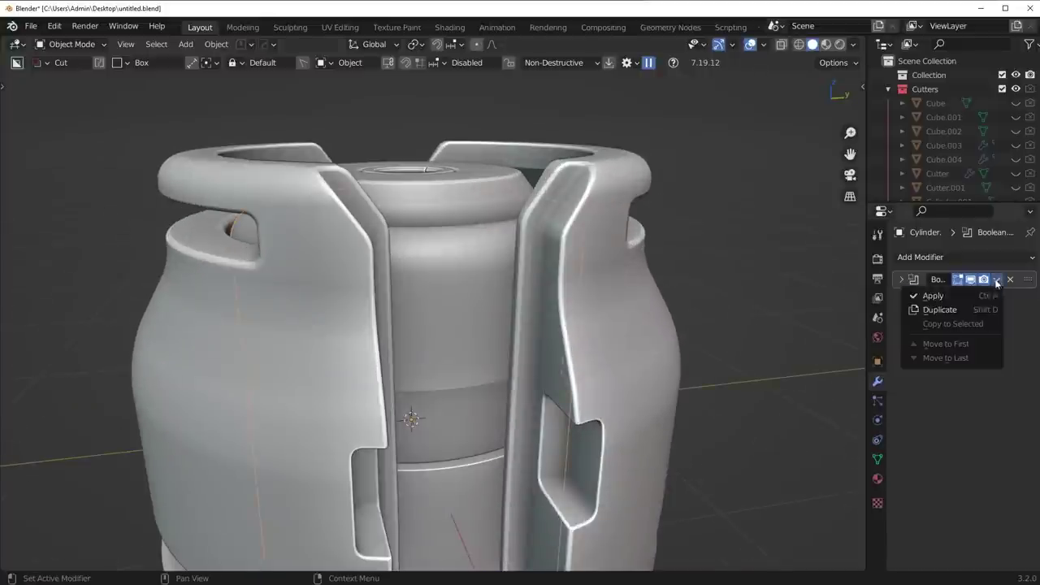
click(920, 294)
Enter Edit Mode on the inner cylinder, select the lower edge of the new recessed band, and isolate the object.
scroll(536, 317, down, 4)
alt+middle_drag(526, 309, 477, 324)
scroll(460, 230, up, 4)
key(Tab)
click(489, 456)
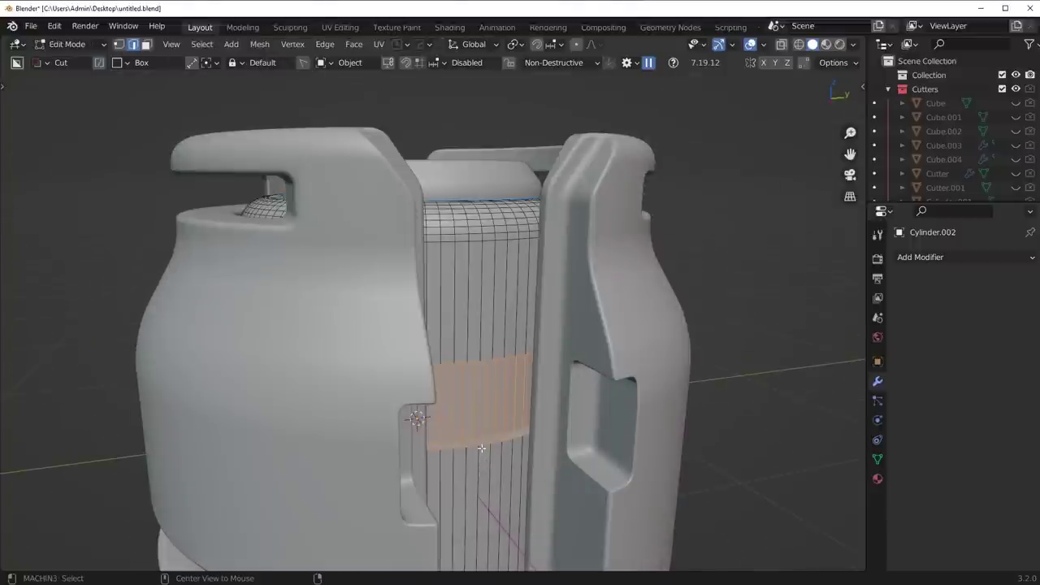
shift+middle_drag(486, 448, 444, 400)
key(KP_Divide)
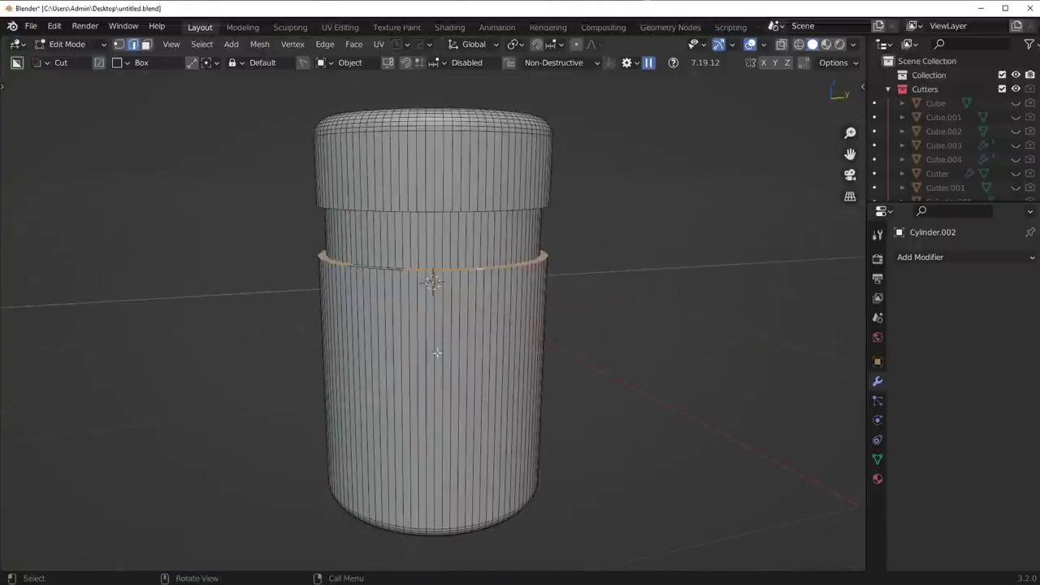
Switch to vertex selection and merge the stray seam vertex on the lower ledge into its neighbour with Smart Vert set to Last.
middle_drag(437, 353, 453, 369)
scroll(453, 369, up, 4)
key(1)
scroll(459, 398, up, 4)
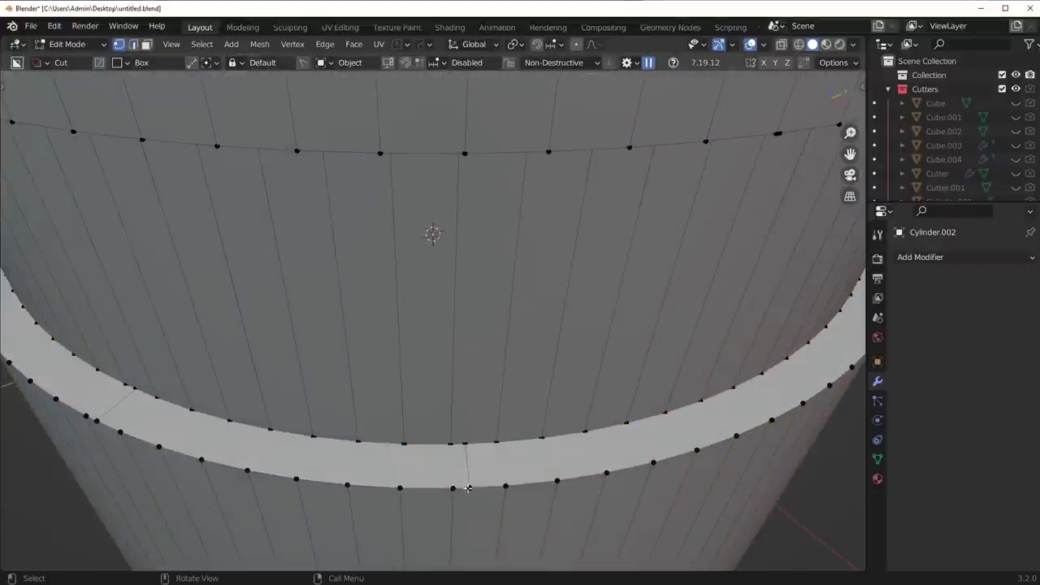
shift+click(453, 489)
key(1)
middle_drag(453, 488, 316, 443)
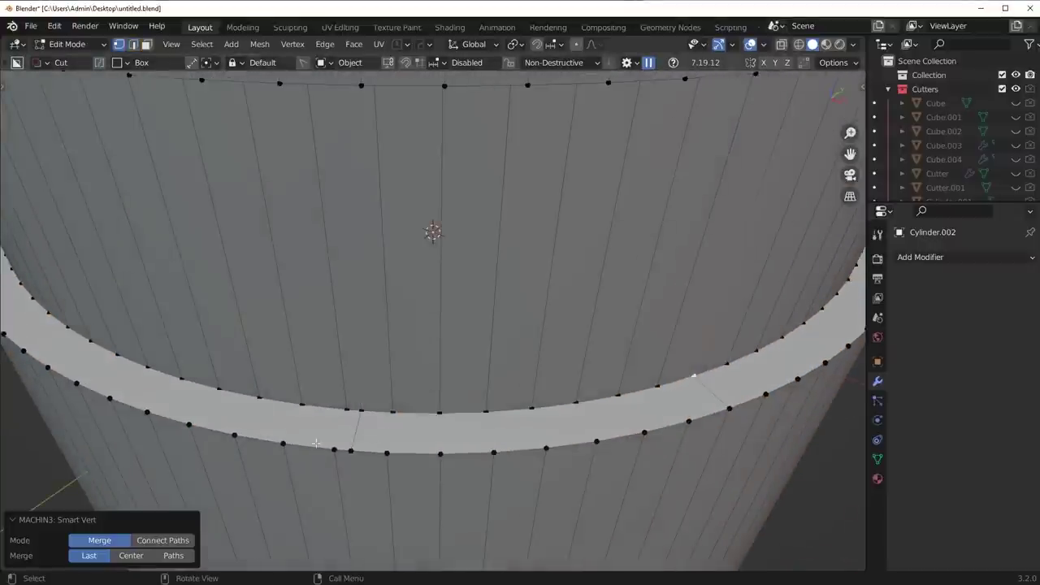
Merge the stray vertices at the next seam on the lower ledge's outer and inner rims into their neighbours.
click(351, 451)
shift+click(334, 449)
key(1)
click(362, 410)
shift+click(347, 410)
key(1)
scroll(423, 437, down, 4)
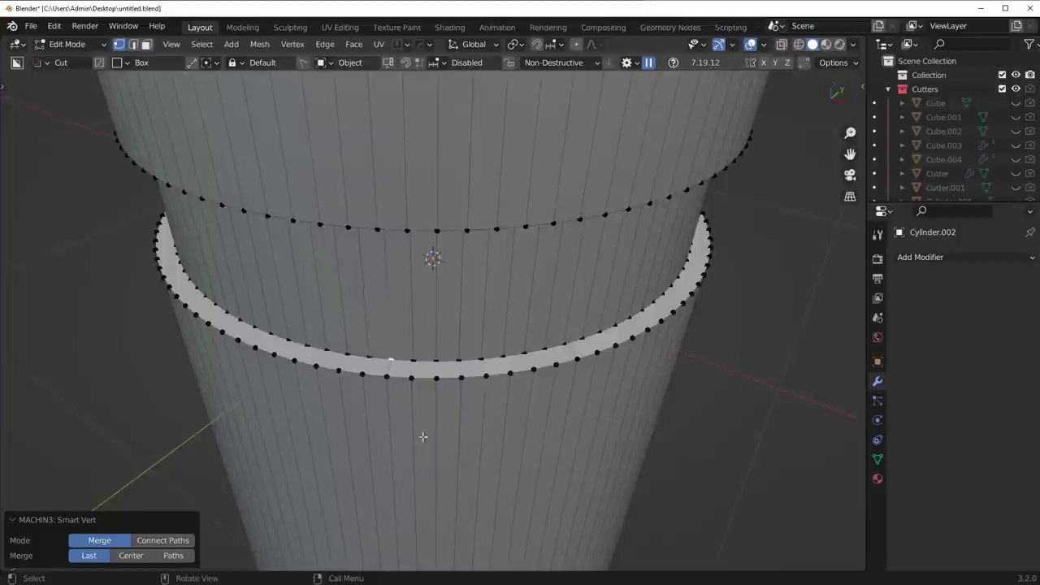
Examine the vertices along the underside of the upper ledge and around the recessed band for strays and mismatched seams.
middle_drag(422, 437, 460, 399)
middle_drag(553, 210, 568, 406)
scroll(569, 382, up, 3)
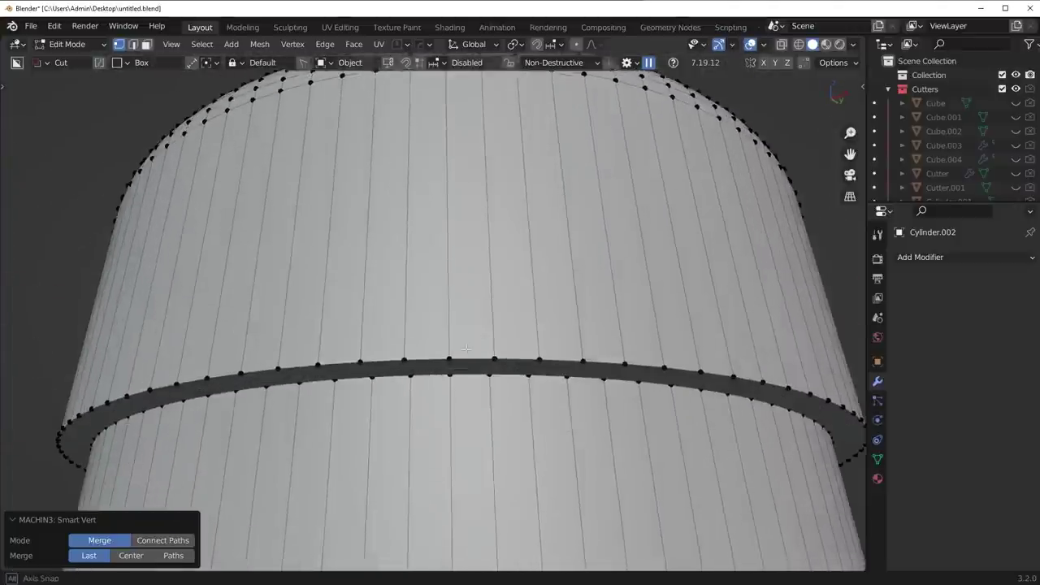
middle_drag(573, 370, 646, 331)
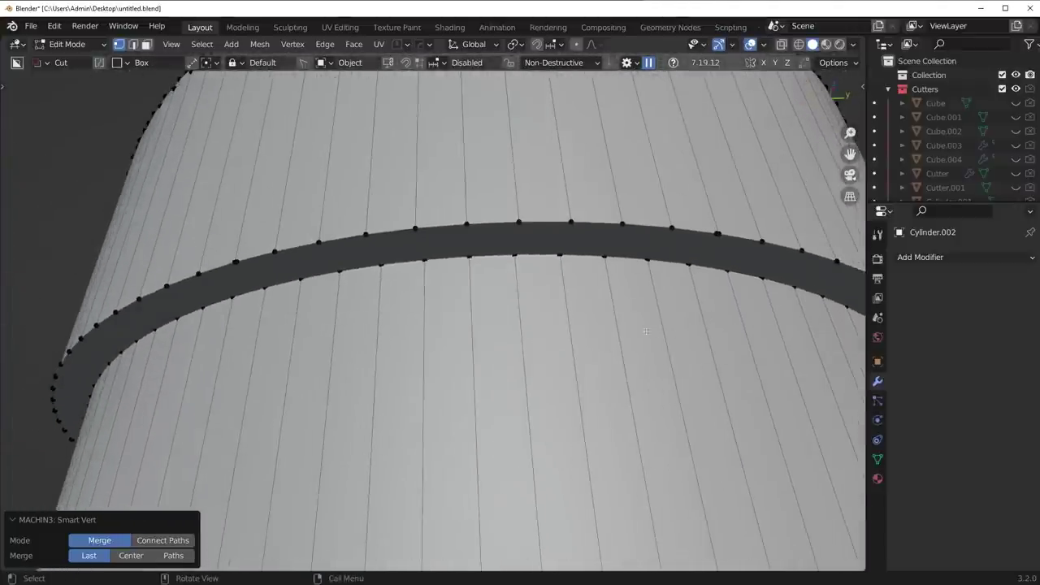
click(238, 262)
middle_drag(243, 262, 499, 288)
key(KP_Decimal)
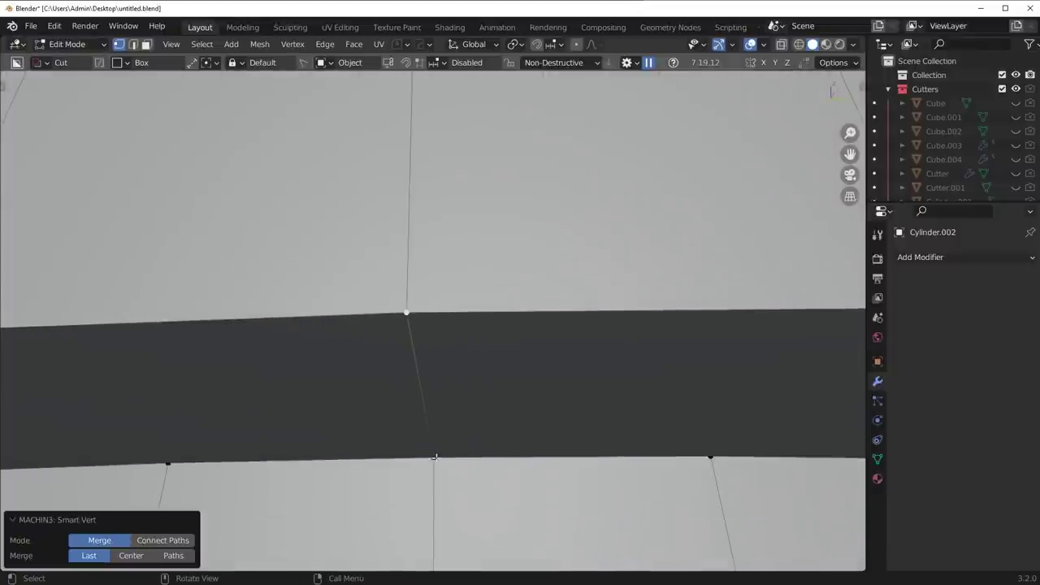
click(435, 457)
key(g)
right_click(480, 455)
scroll(576, 446, down, 8)
middle_drag(735, 426, 419, 383)
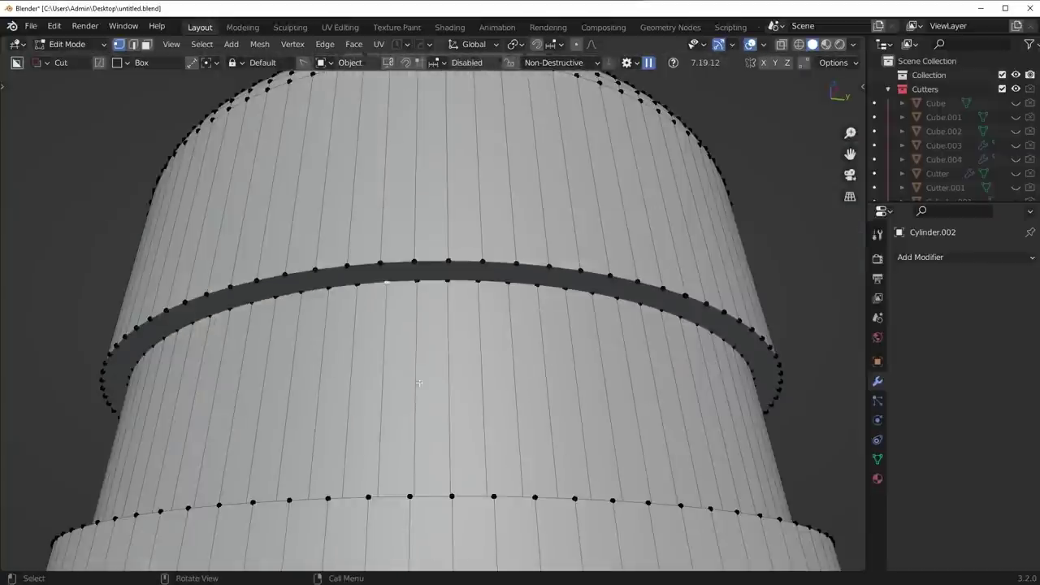
middle_drag(515, 380, 533, 300)
scroll(350, 369, up, 5)
scroll(427, 388, down, 3)
scroll(455, 353, down, 3)
alt+middle_click(474, 448)
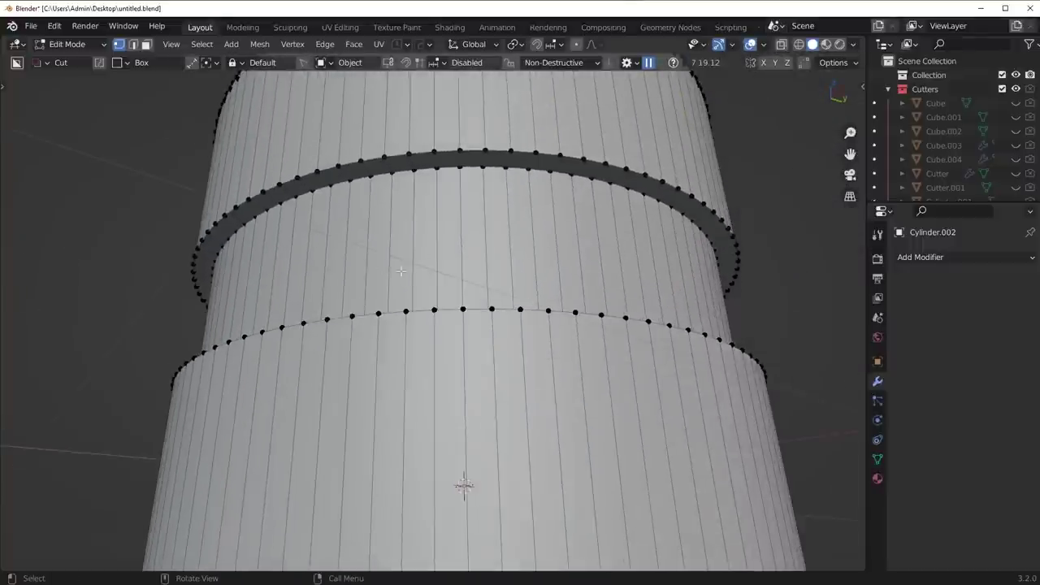
Select two of the large ring faces on the upper ledge's underside and switch to vertex selection.
click(670, 240)
middle_drag(670, 240, 467, 235)
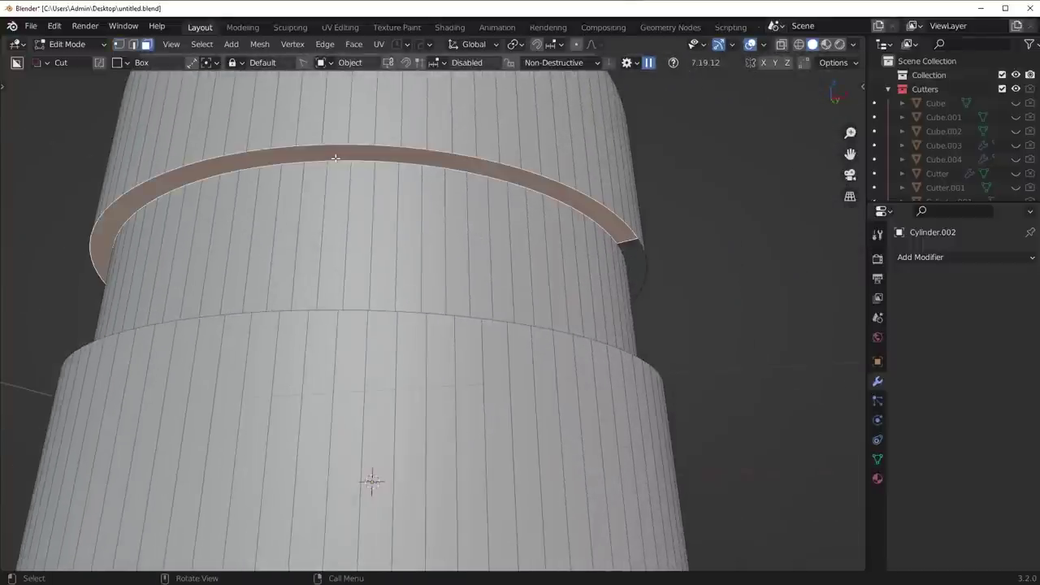
middle_drag(336, 157, 485, 509)
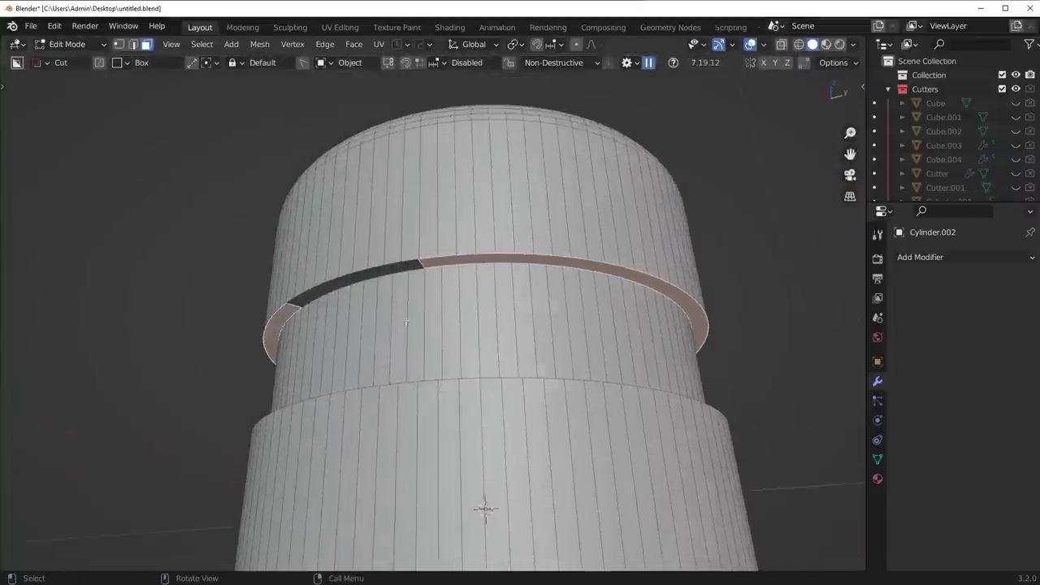
scroll(304, 330, up, 2)
key(1)
middle_drag(304, 329, 405, 177)
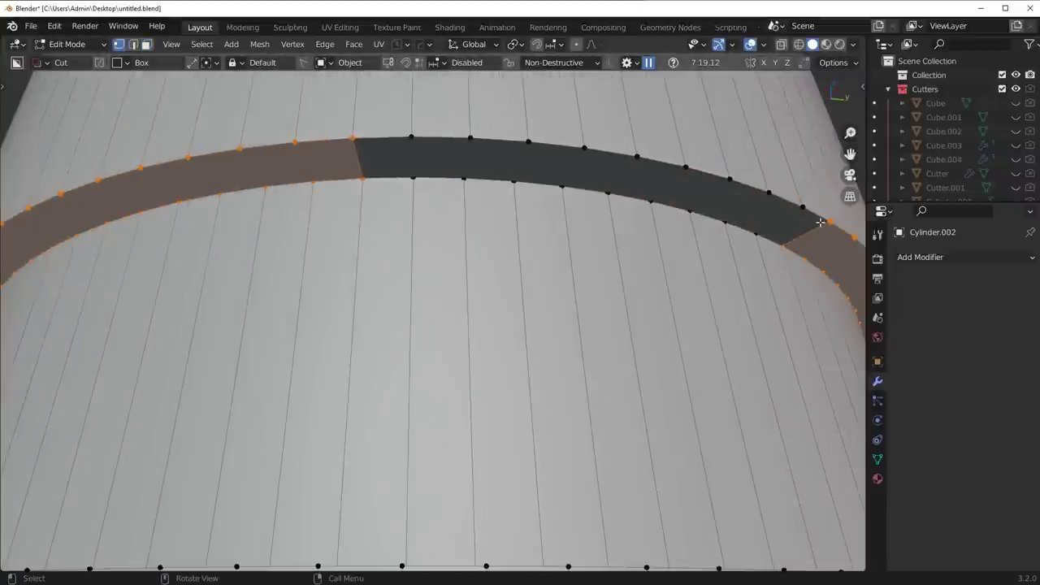
Merge the stray vertex at the upper ledge's underside seam into its neighbour with Smart Vert set to Last.
click(821, 222)
middle_drag(821, 222, 349, 368)
key(1)
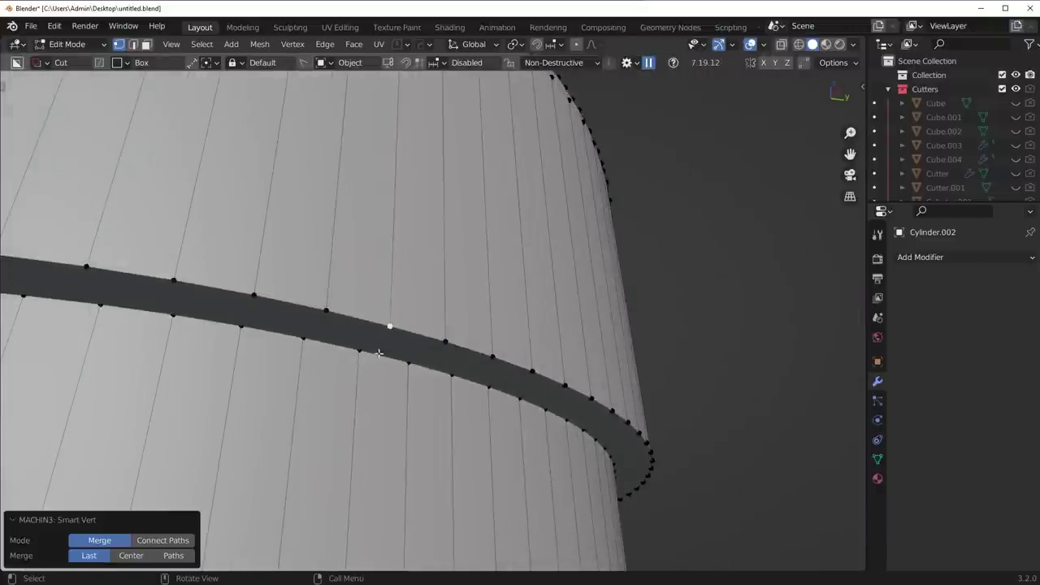
Examine the rim edge loops around the upper ledge's underside and select its large ring faces.
key(3)
click(477, 365)
middle_drag(504, 403, 510, 369)
scroll(517, 374, down, 2)
key(2)
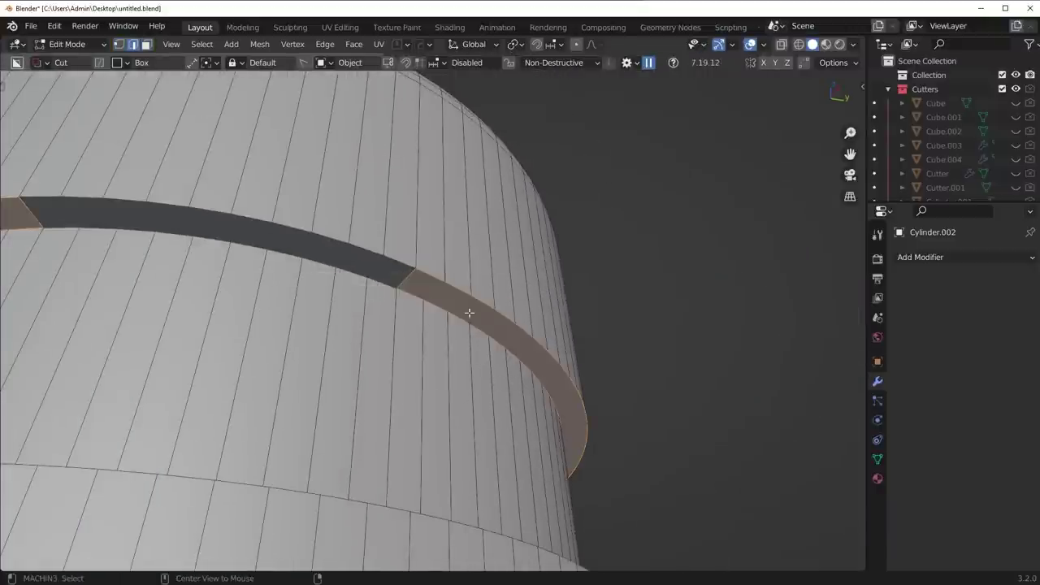
key(x)
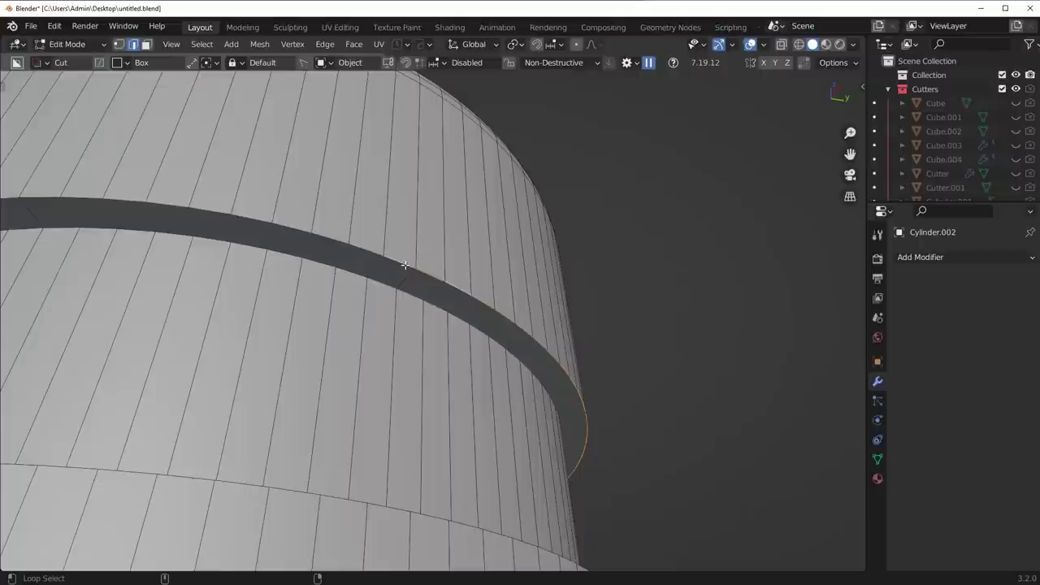
middle_drag(423, 282, 406, 298)
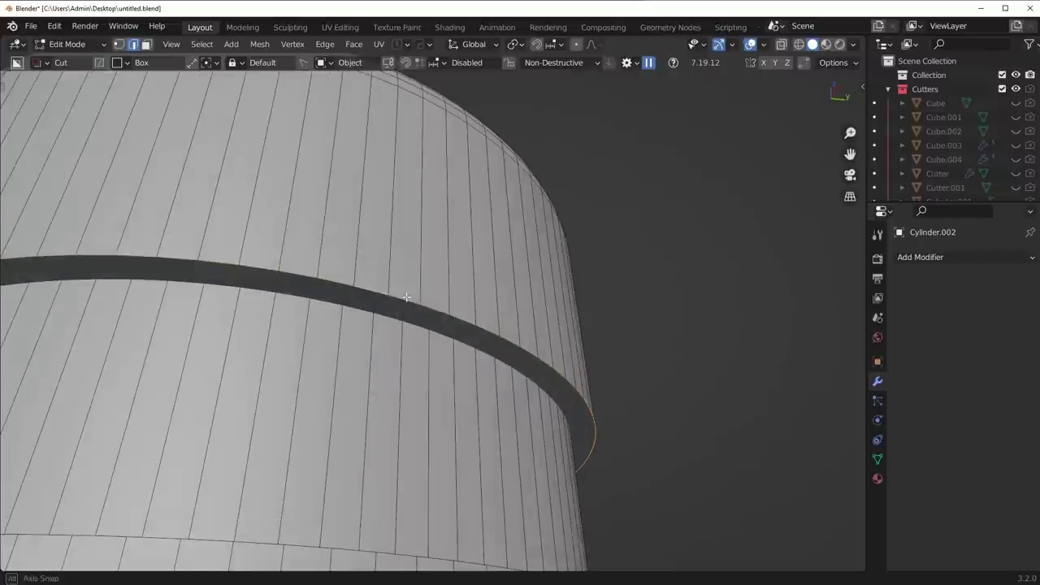
click(470, 328)
middle_drag(546, 366, 515, 340)
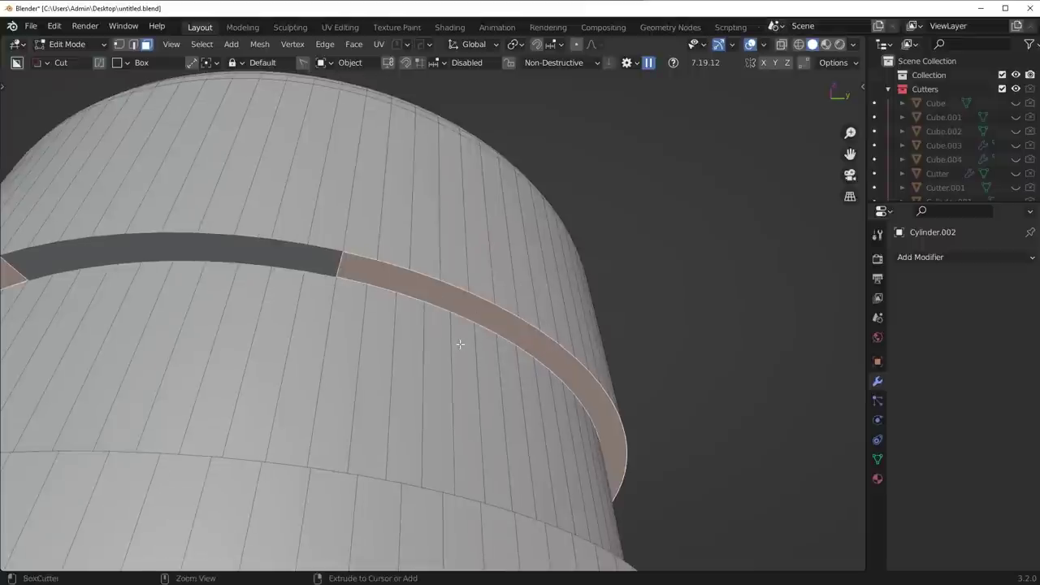
Try triangulating the selected underside ring faces and joining the triangles into quads.
key(ctrl+t)
key(alt+j)
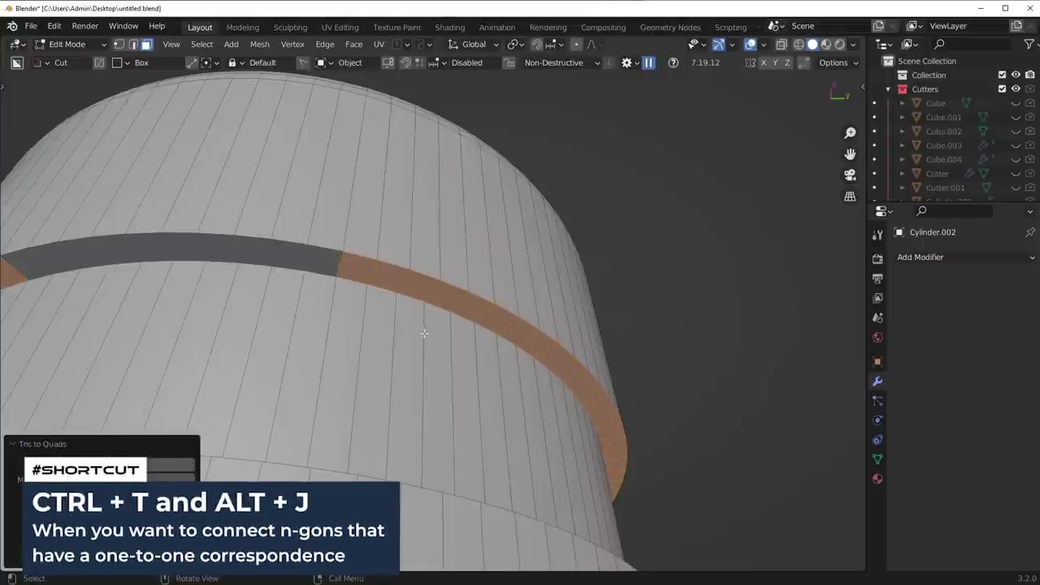
key(ctrl+z)
key(ctrl+z)
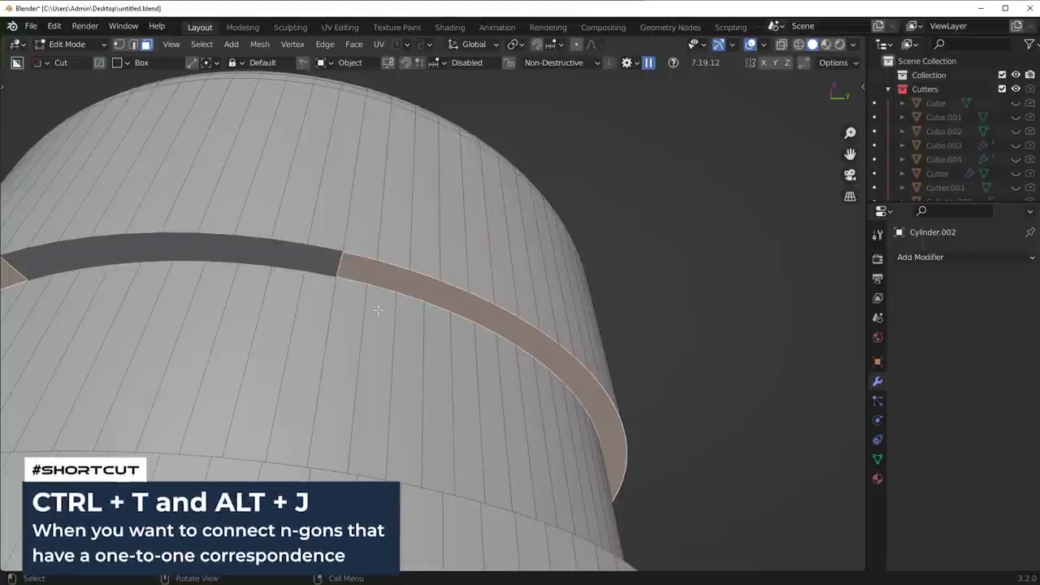
Compare the wall faces directly above and below the upper ledge's ring for matching divisions.
key(Tab)
key(Tab)
click(378, 316)
click(395, 252)
click(404, 323)
click(423, 265)
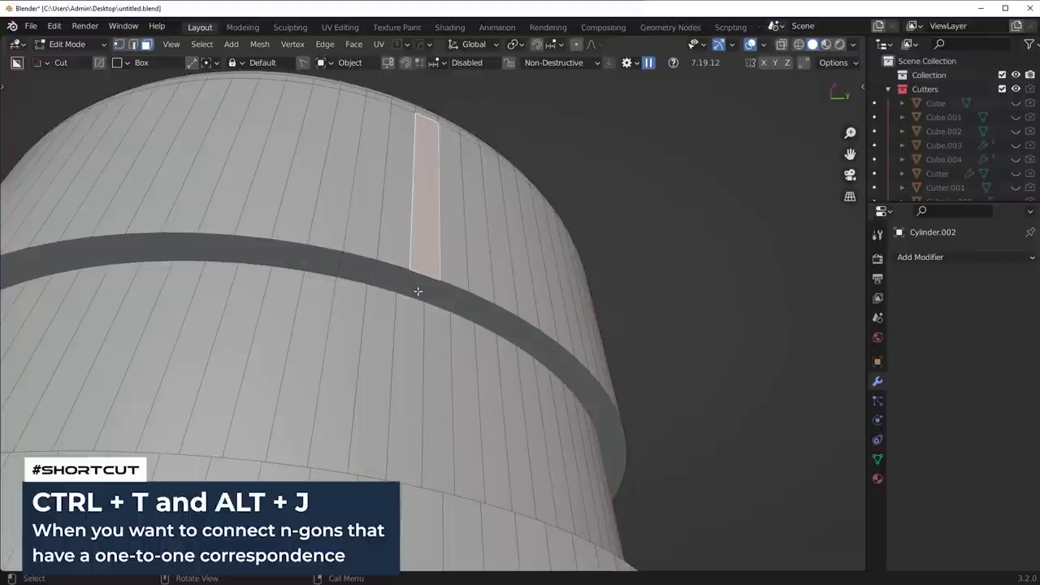
Triangulate the large ring faces on the upper ledge's underside and convert the triangles to quads.
click(447, 296)
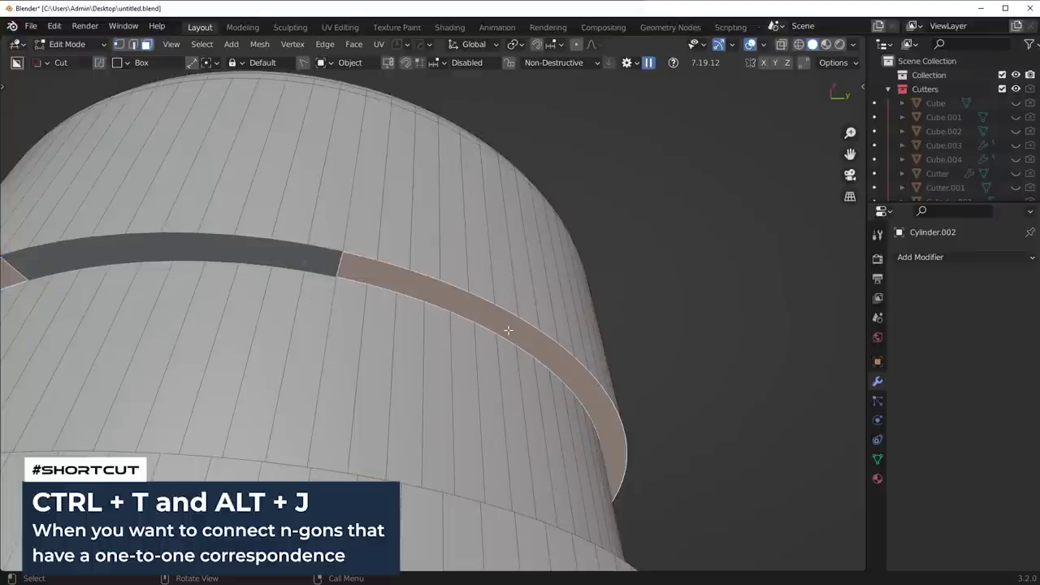
key(ctrl+t)
key(alt+j)
click(297, 256)
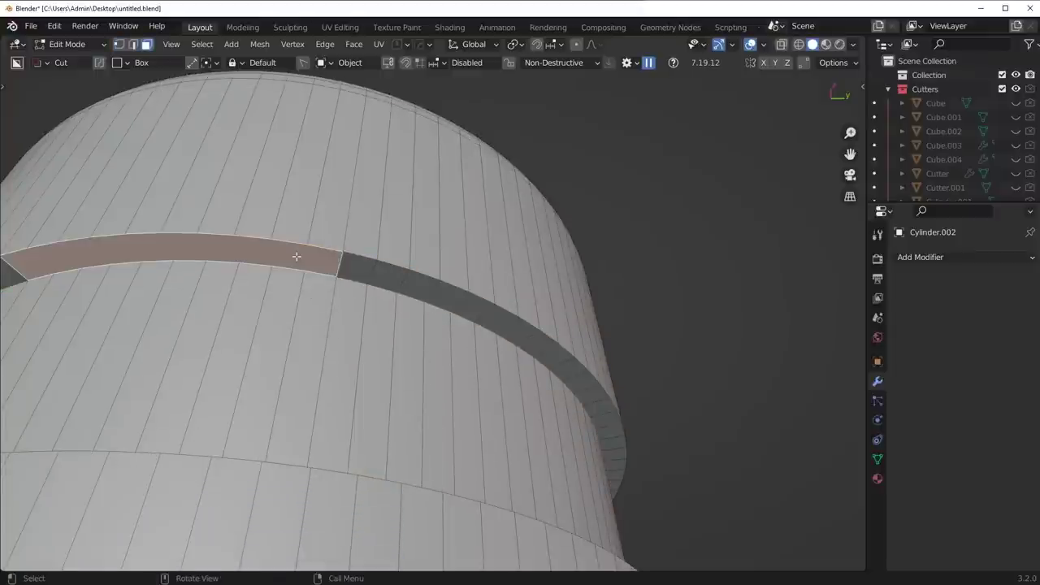
key(ctrl+t)
key(alt+j)
Triangulate the large ring faces on the lower ledge and convert the triangles to quads.
middle_drag(499, 360, 507, 491)
click(507, 491)
key(ctrl+t)
key(alt+j)
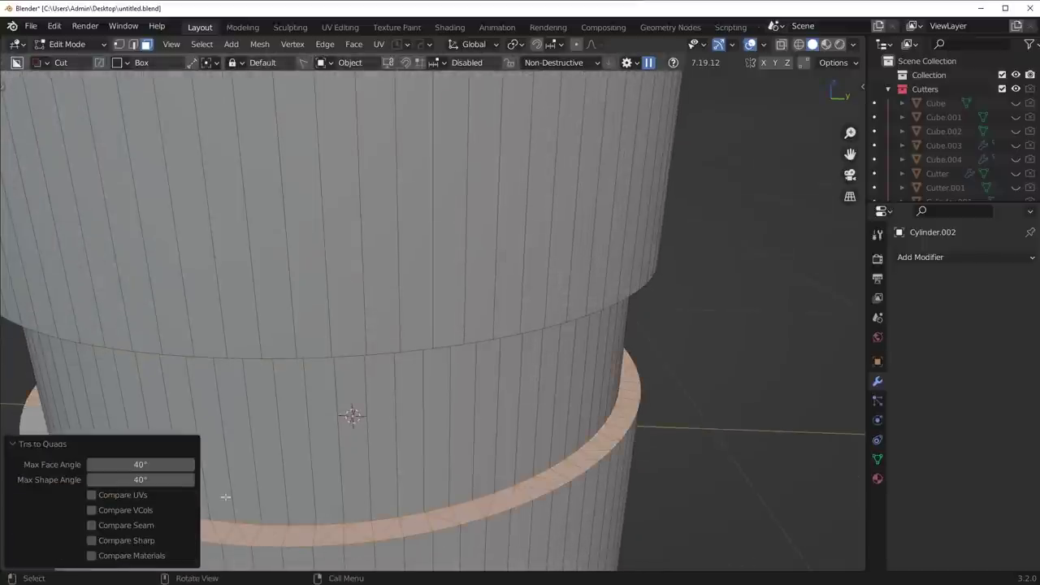
middle_drag(226, 497, 323, 446)
click(320, 439)
key(ctrl+t)
key(alt+j)
Select the outer rim edge loops of both ledges and spread them apart by scaling about 1.3 along global Z.
key(Tab)
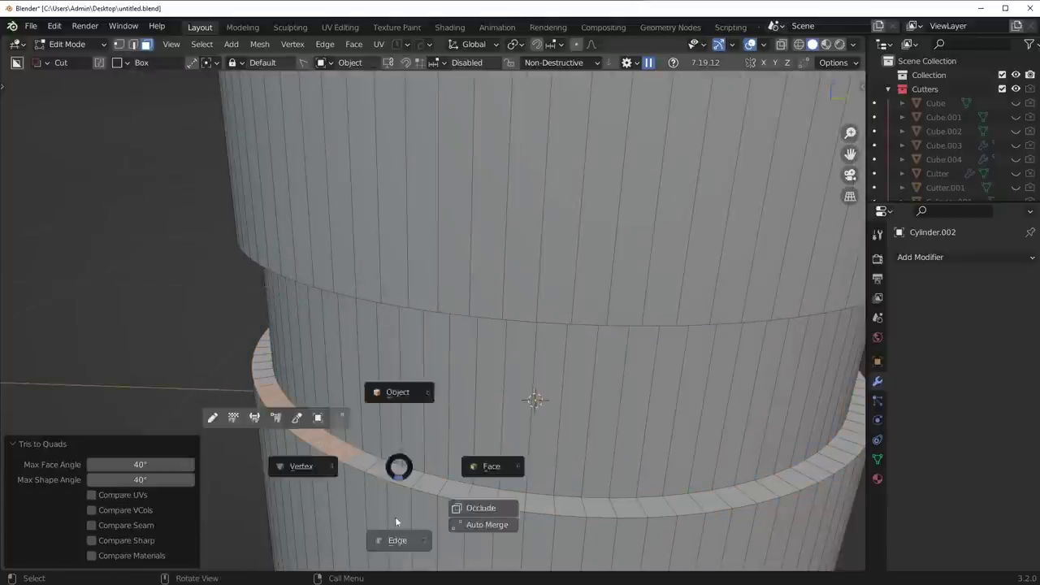
click(396, 485)
alt+shift+click(424, 305)
scroll(375, 380, down, 1)
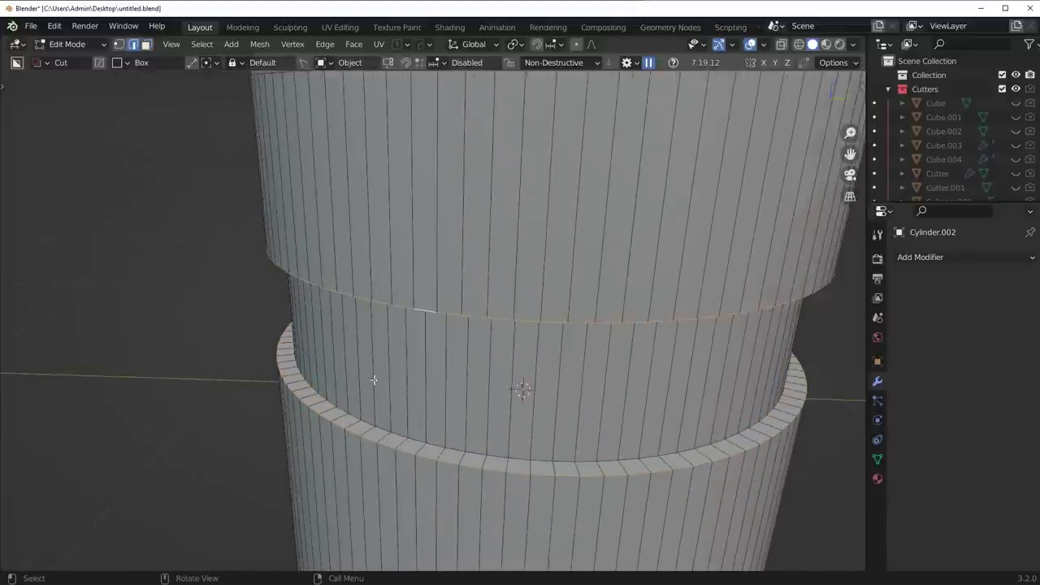
middle_drag(374, 381, 389, 349)
scroll(525, 314, down, 2)
middle_drag(295, 386, 538, 402)
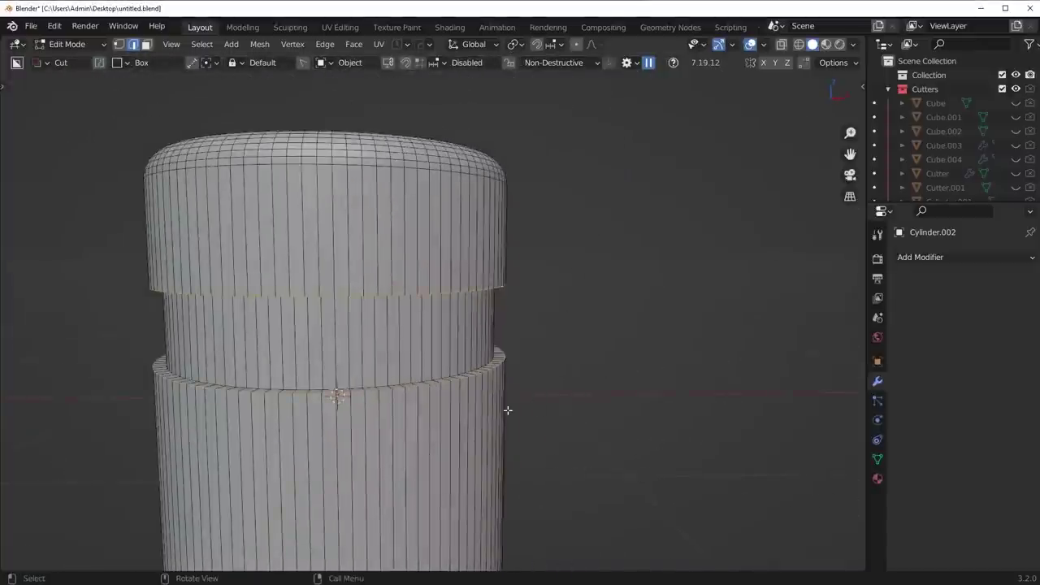
key(slash)
key(s)
key(z)
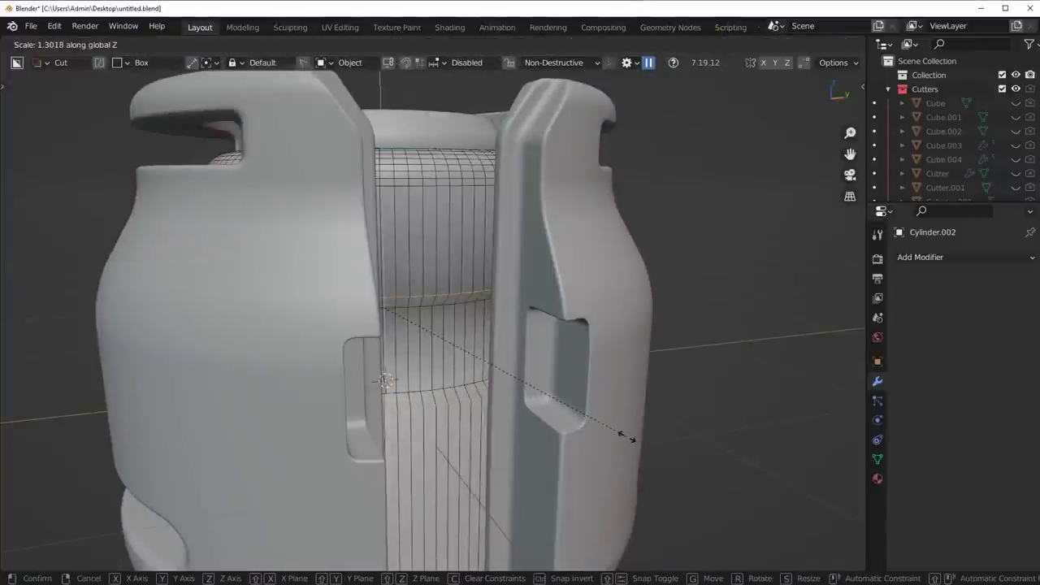
click(626, 437)
Bevel the outer rim loops about 0.0296 m with 13 segments, and bevel the inner corner loops beside the recessed band.
key(ctrl+b)
click(702, 444)
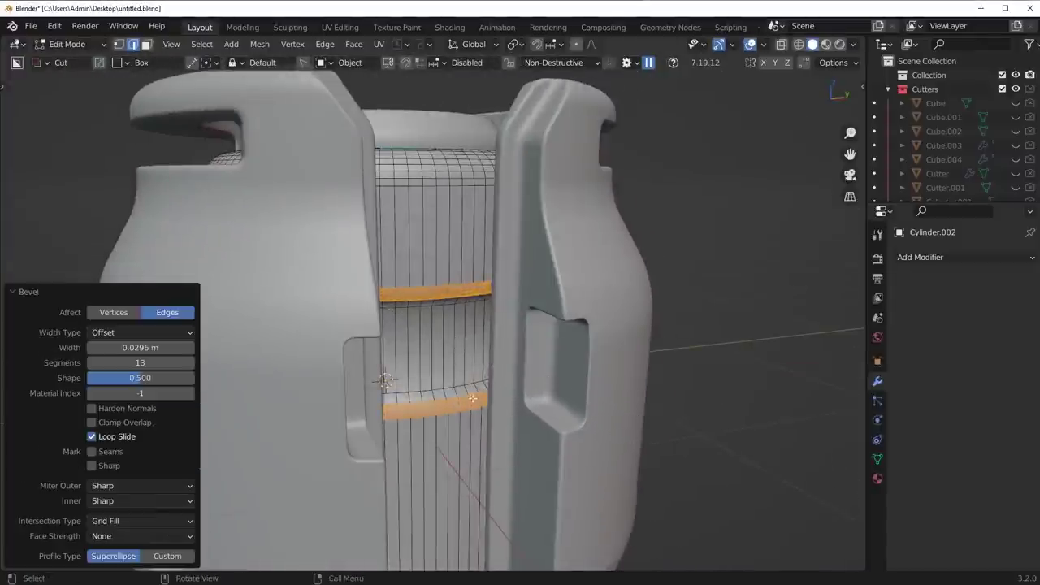
alt+click(441, 391)
middle_drag(440, 390, 458, 340)
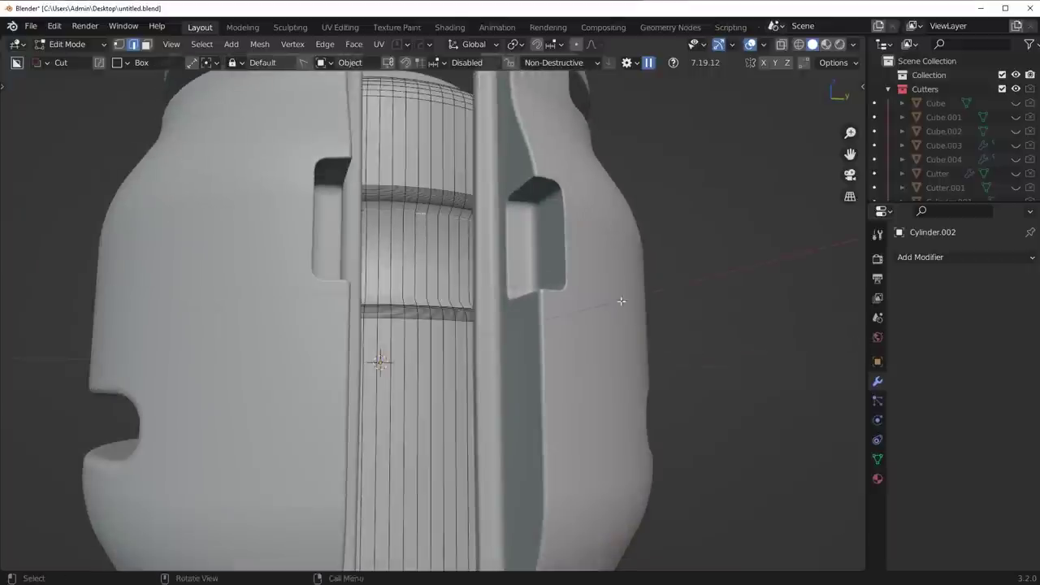
key(ctrl+b)
click(645, 314)
Return the inner cylinder to Object Mode and save the file.
key(Tab)
scroll(592, 297, down, 5)
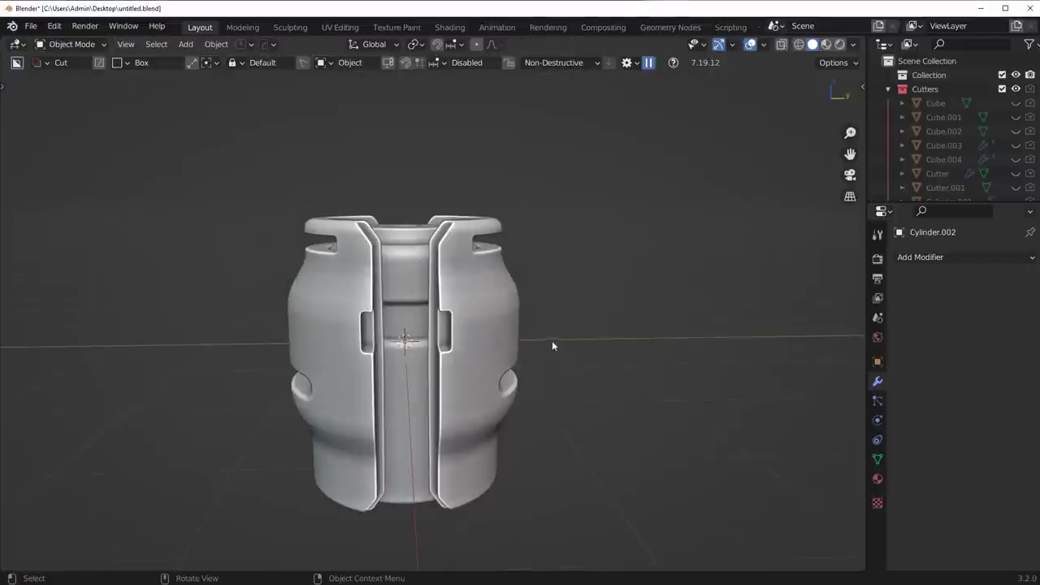
middle_drag(552, 340, 483, 374)
key(ctrl+s)
Add a centred edge loop around the recessed band and bevel it about 0.119 m wide with 2 segments.
key(KP_1)
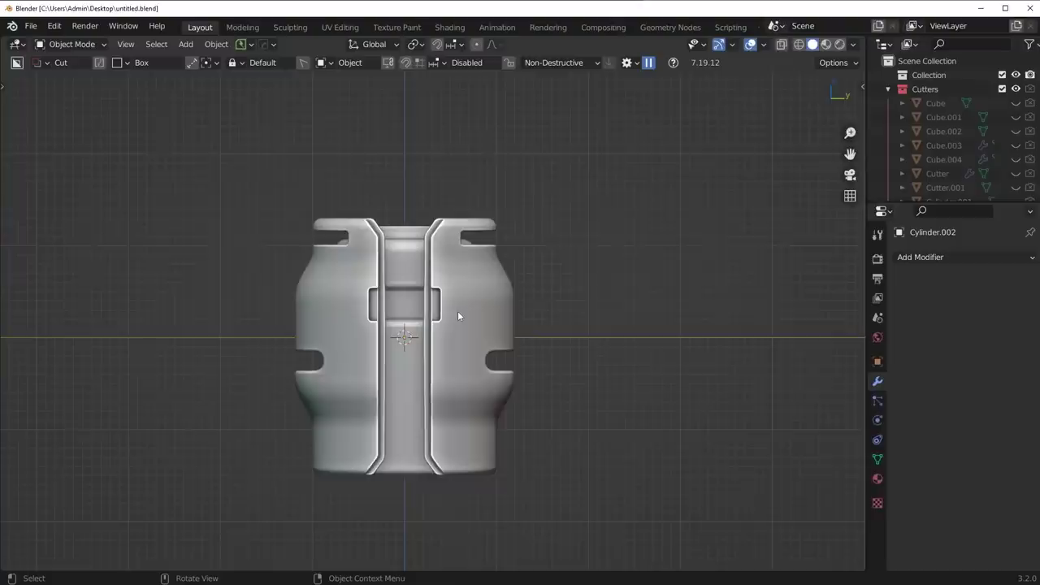
scroll(439, 310, up, 3)
key(Tab)
click(502, 316)
scroll(417, 317, up, 3)
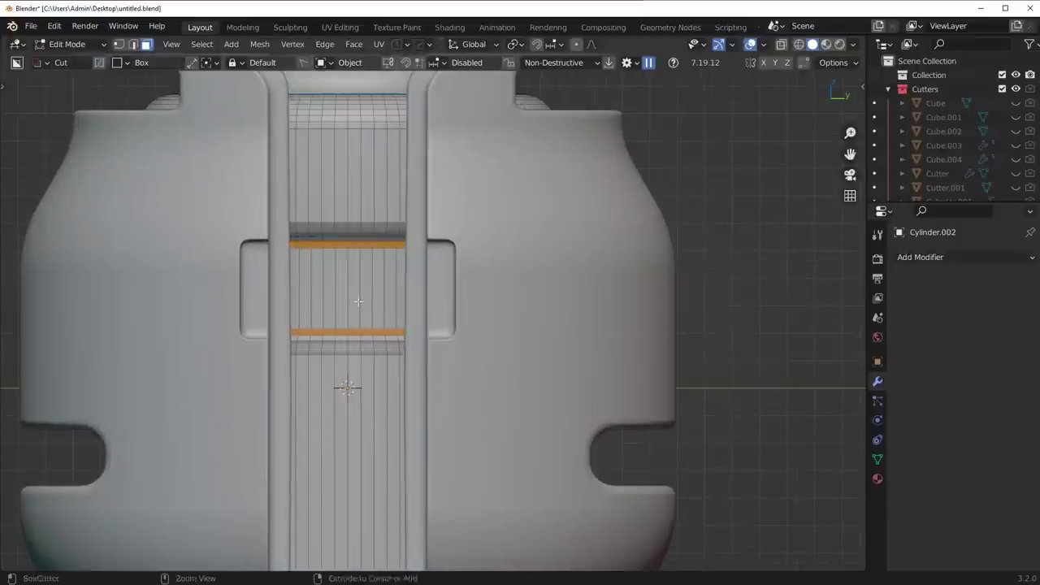
key(ctrl+r)
click(358, 301)
right_click(357, 301)
key(ctrl+b)
scroll(788, 327, down, 4)
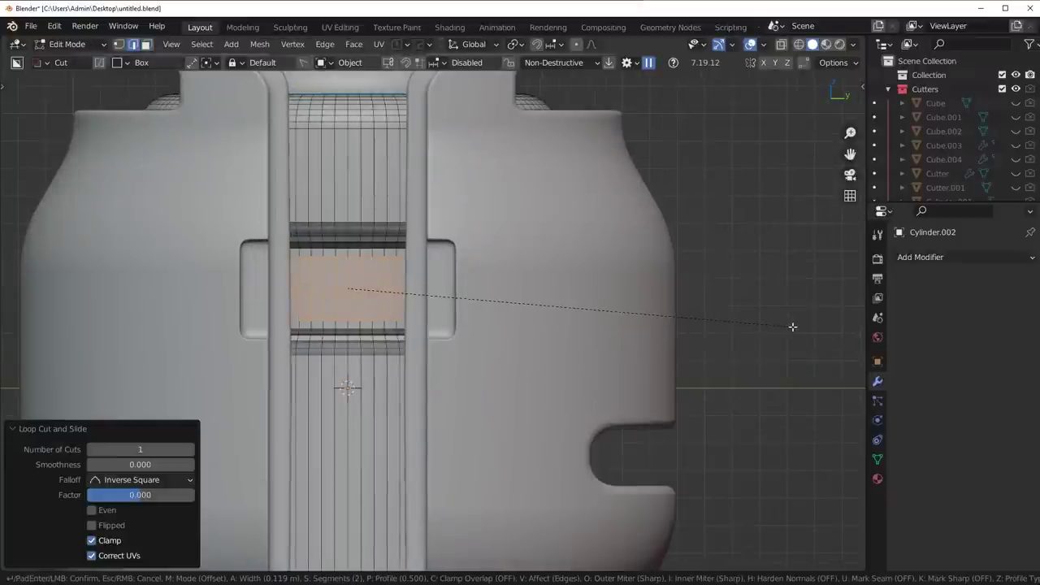
click(793, 327)
Extrude the new central band in place and shrink it slightly inward along its normals.
key(e)
right_click(657, 344)
middle_drag(657, 344, 709, 366)
key(alt+s)
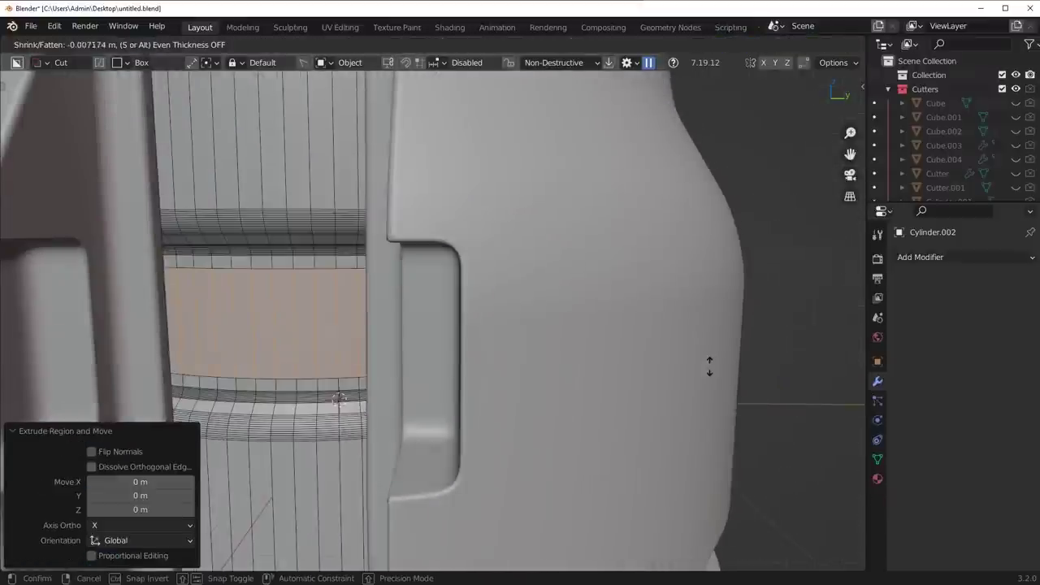
click(699, 387)
Try adding a 30° Bevel modifier to the inner cylinder.
key(Tab)
middle_drag(414, 461, 510, 347)
key(q)
click(638, 347)
click(637, 346)
scroll(637, 348, down, 5)
scroll(448, 372, up, 2)
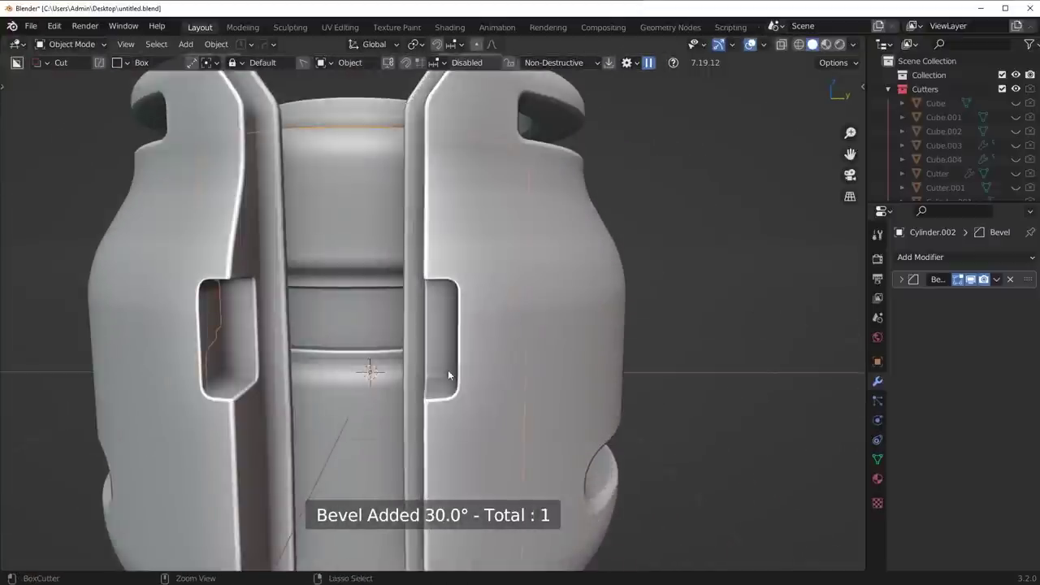
key(ctrl+z)
Shrink the extruded central band inward by about 0.0553 m with even offset.
key(Tab)
scroll(619, 397, up, 4)
key(alt+s)
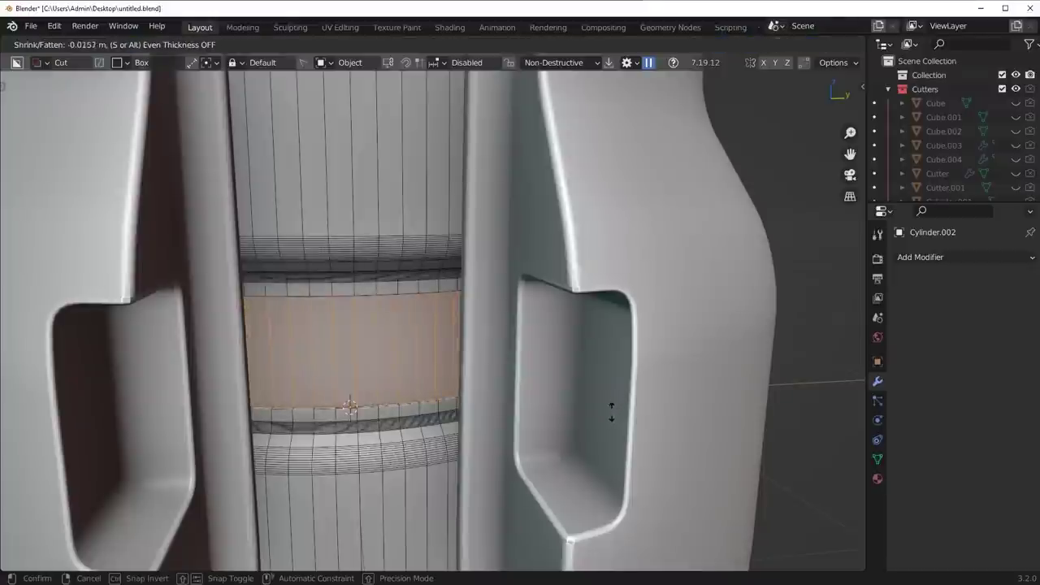
click(569, 465)
key(Tab)
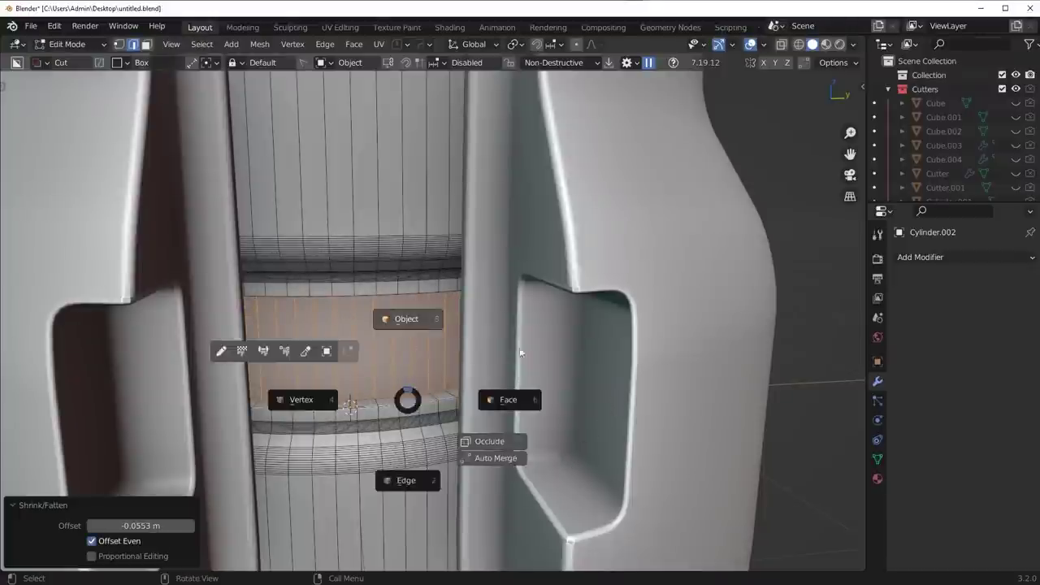
Add a 30° Bevel modifier to the inner cylinder in Object Mode.
key(q)
click(569, 353)
scroll(569, 352, down, 6)
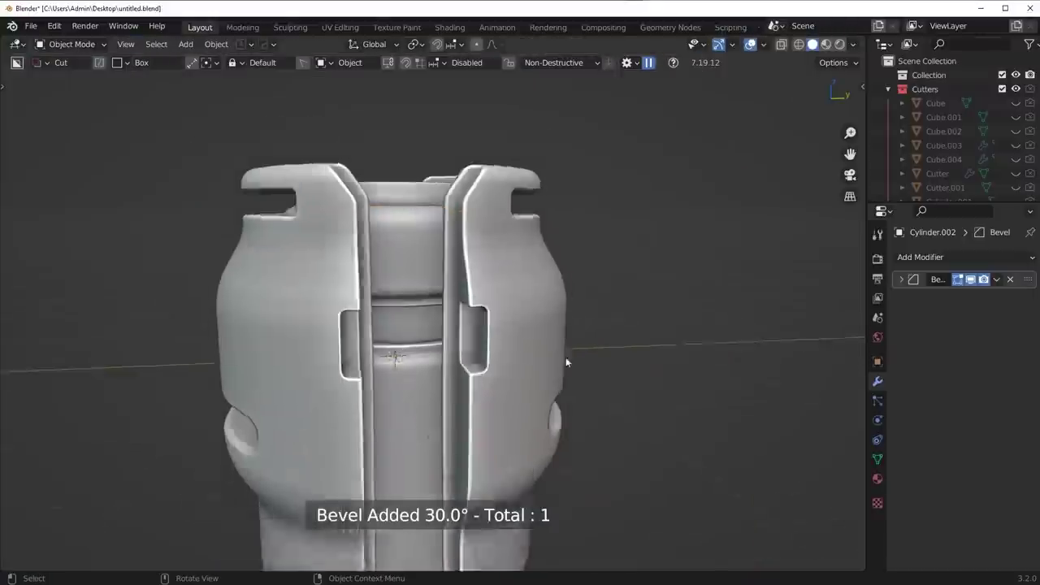
Isolate the inner cylinder to examine its bevelled ledges and recessed groove, and bring back the whole canister.
key(KP_1)
middle_drag(545, 335, 470, 308)
click(470, 309)
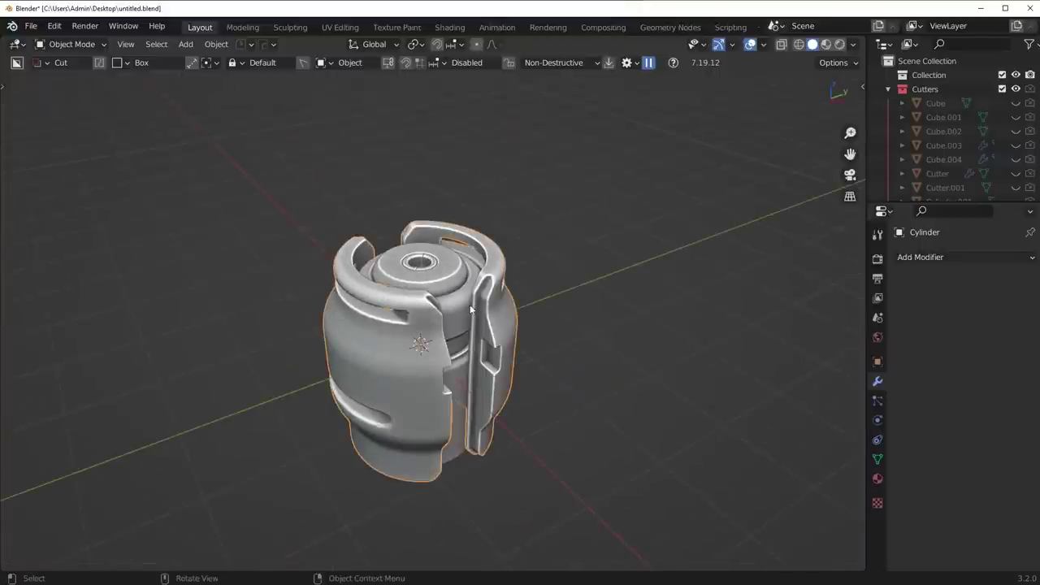
key(KP_Divide)
key(KP_Divide)
click(470, 308)
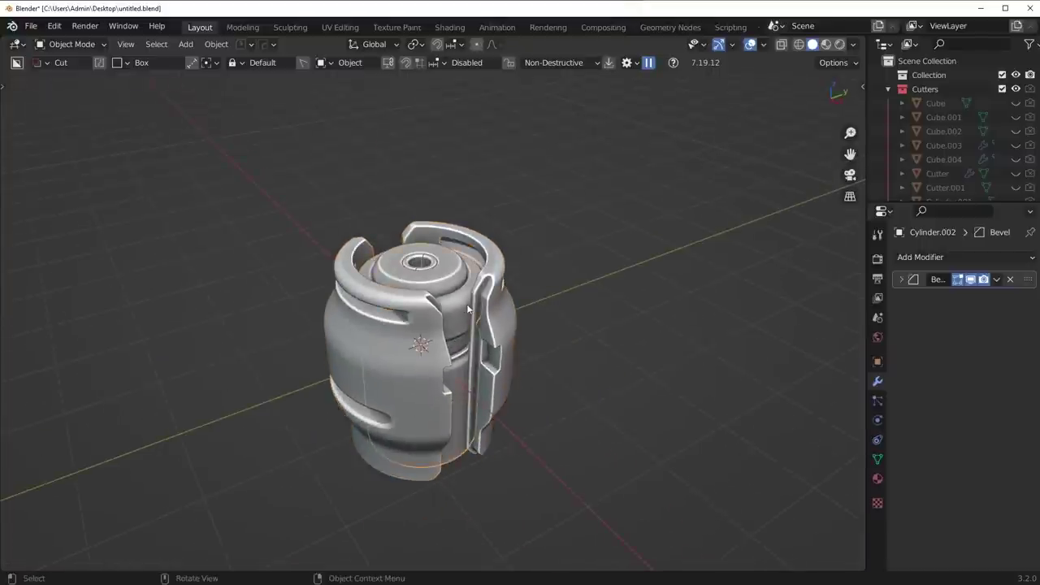
key(KP_Divide)
middle_drag(448, 304, 430, 258)
scroll(480, 297, down, 3)
scroll(471, 252, up, 3)
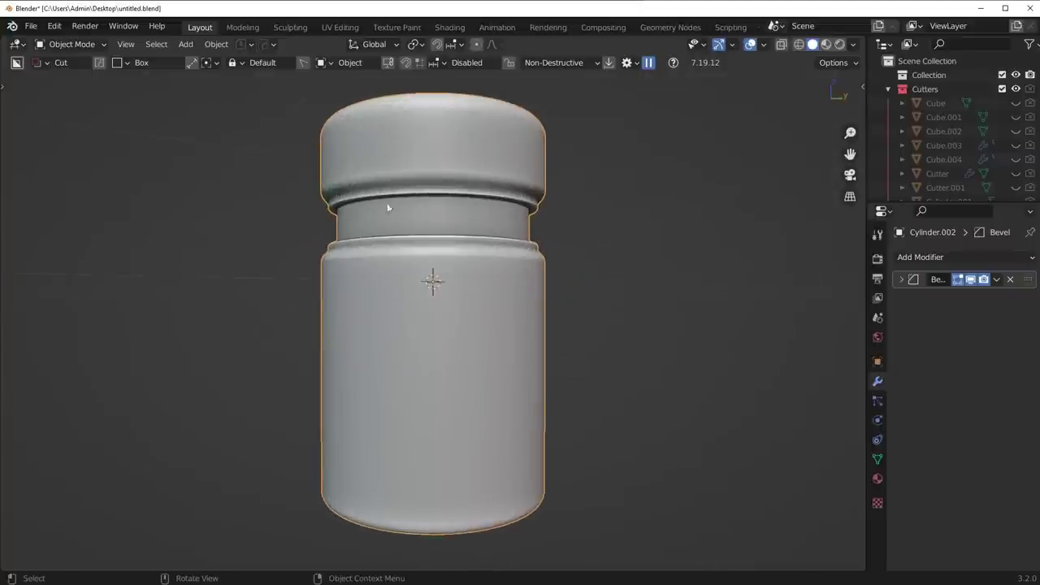
key(KP_Divide)
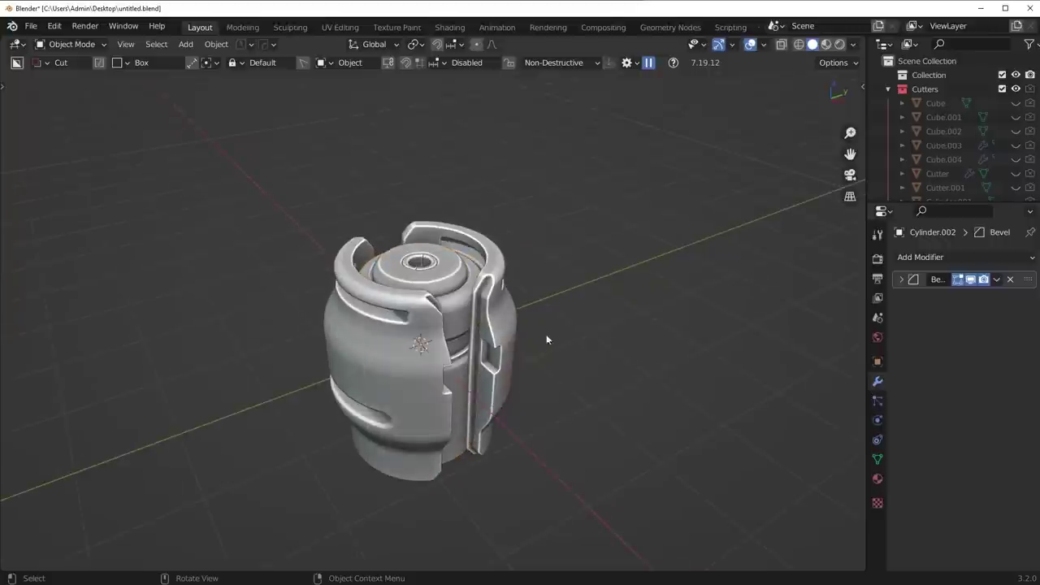
Examine the assembled canister in perspective and in side view around the central slot.
middle_drag(548, 339, 385, 449)
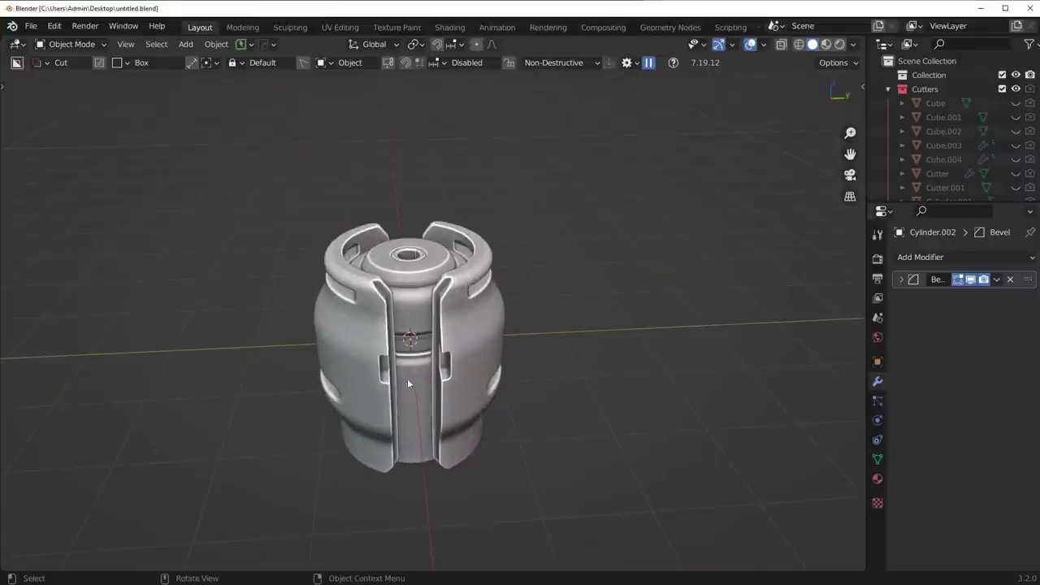
middle_drag(455, 314, 469, 286)
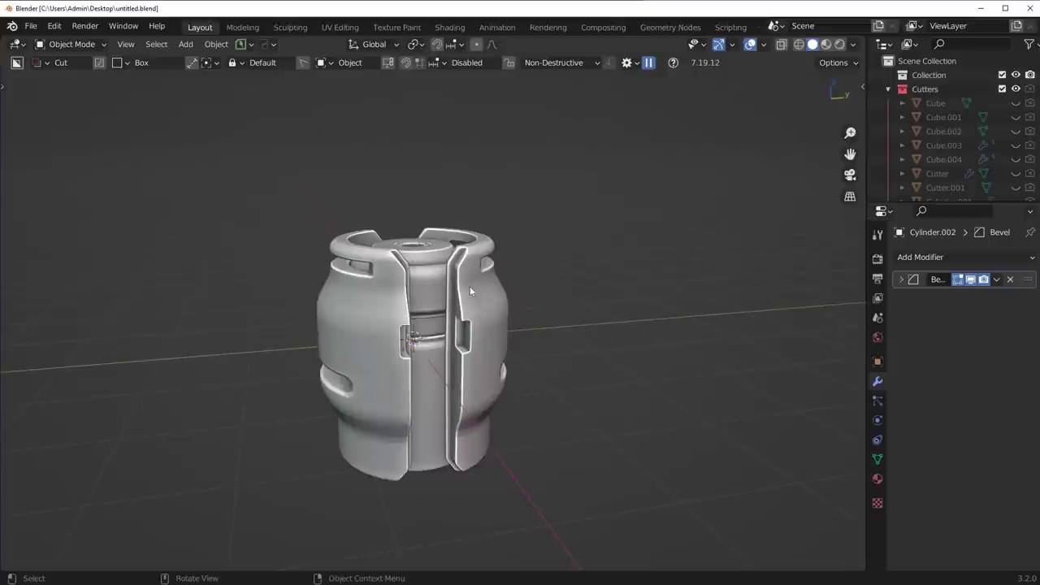
key(KP_3)
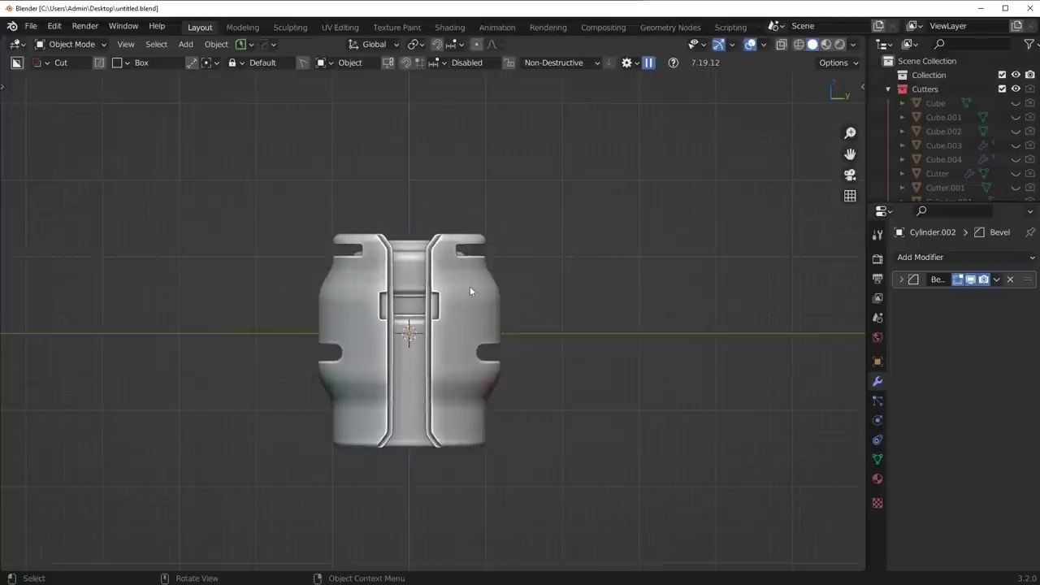
scroll(464, 286, up, 6)
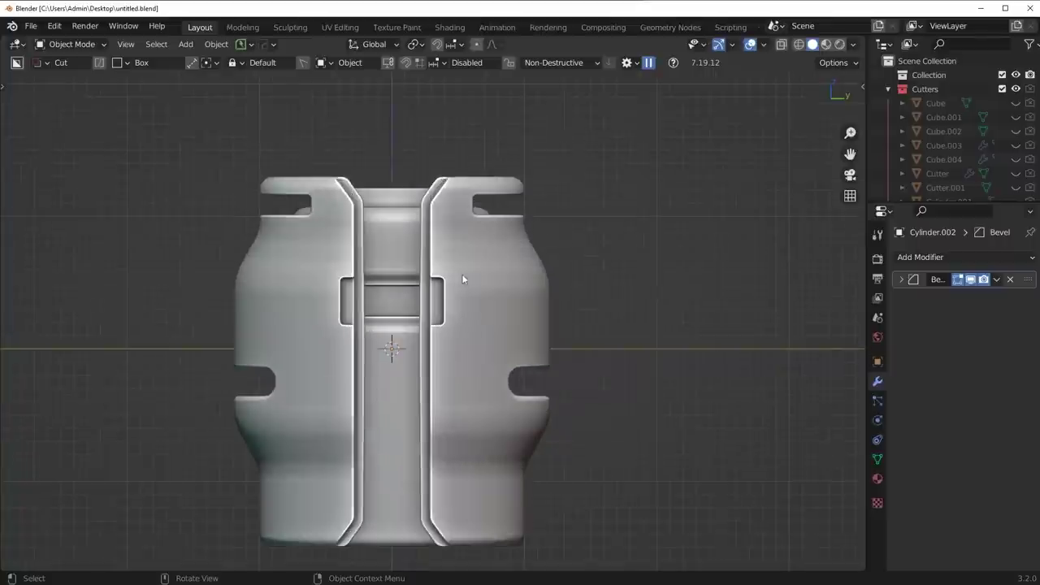
scroll(549, 306, down, 3)
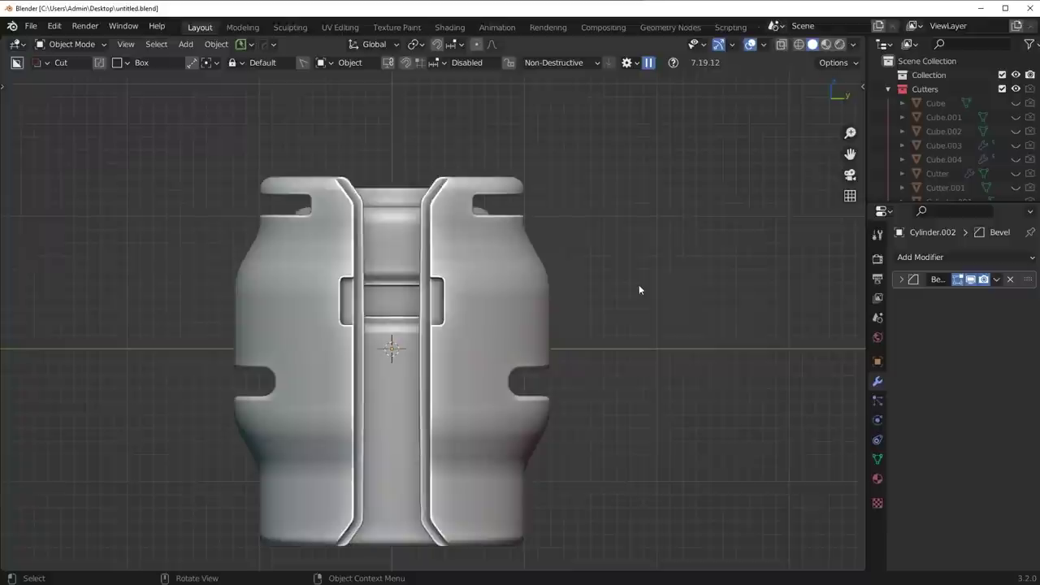
Add a mesh cube at the canister's centre in side view and scale it to about 0.202.
middle_drag(639, 290, 520, 322)
middle_drag(692, 304, 497, 274)
key(KP_1)
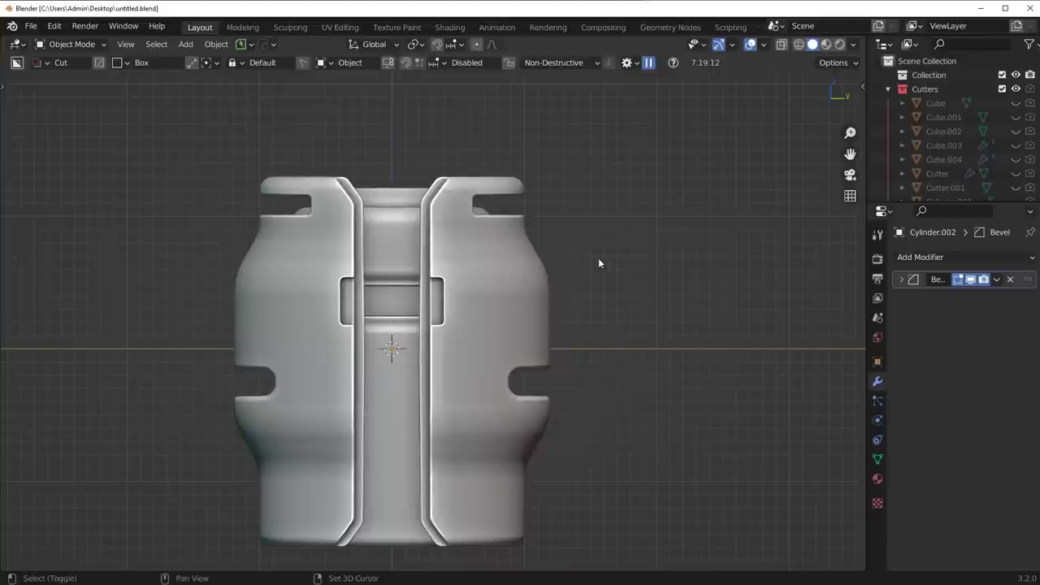
key(shift+a)
key(Escape)
click(518, 306)
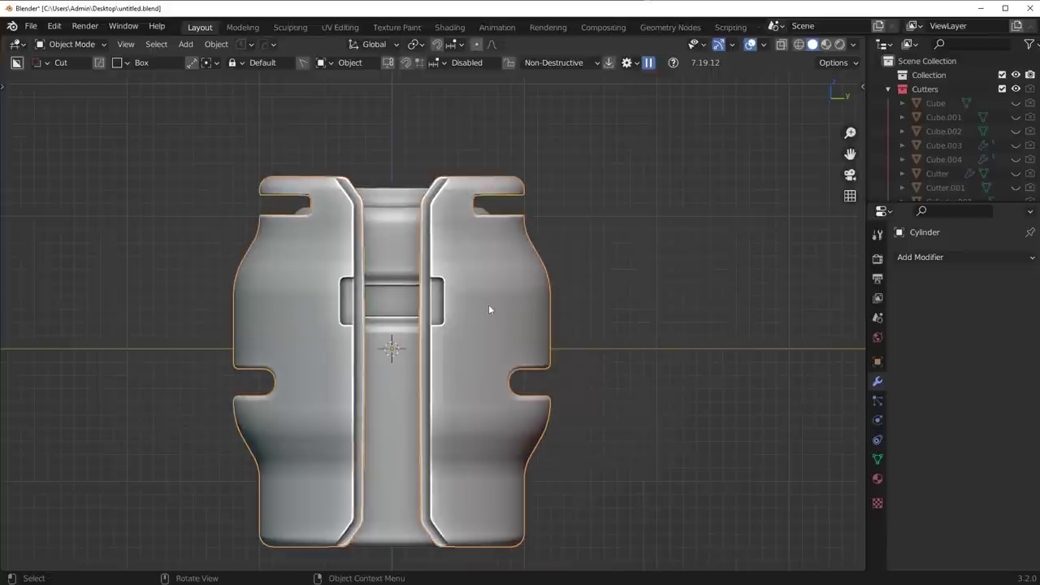
key(alt+a)
scroll(495, 289, up, 2)
key(shift+a)
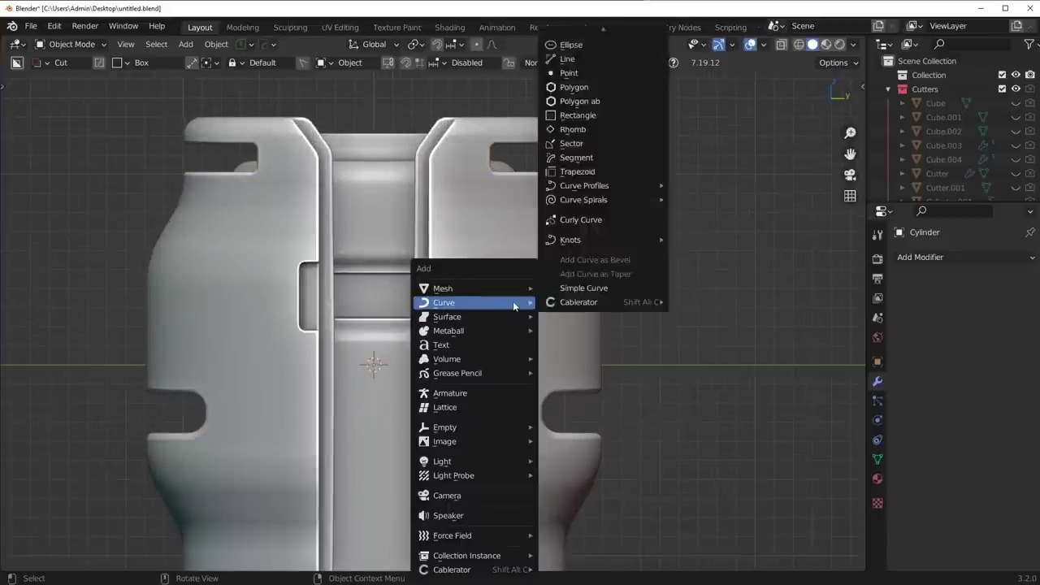
mouse_move(451, 288)
click(578, 316)
key(s)
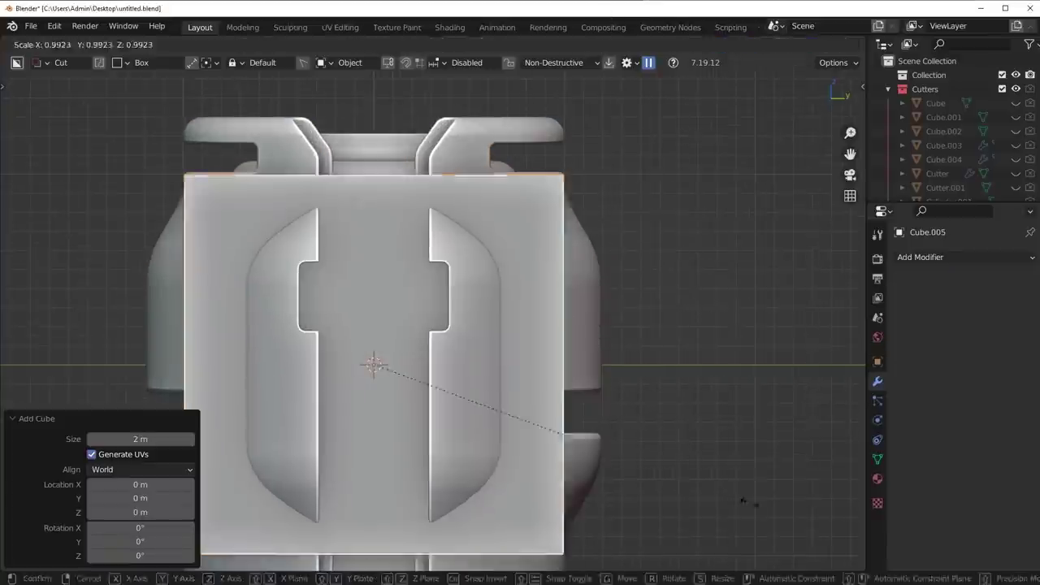
click(488, 398)
Set snapping to Face and snap the cube onto the outer shell beside the central slot.
key(ctrl+shift+Tab)
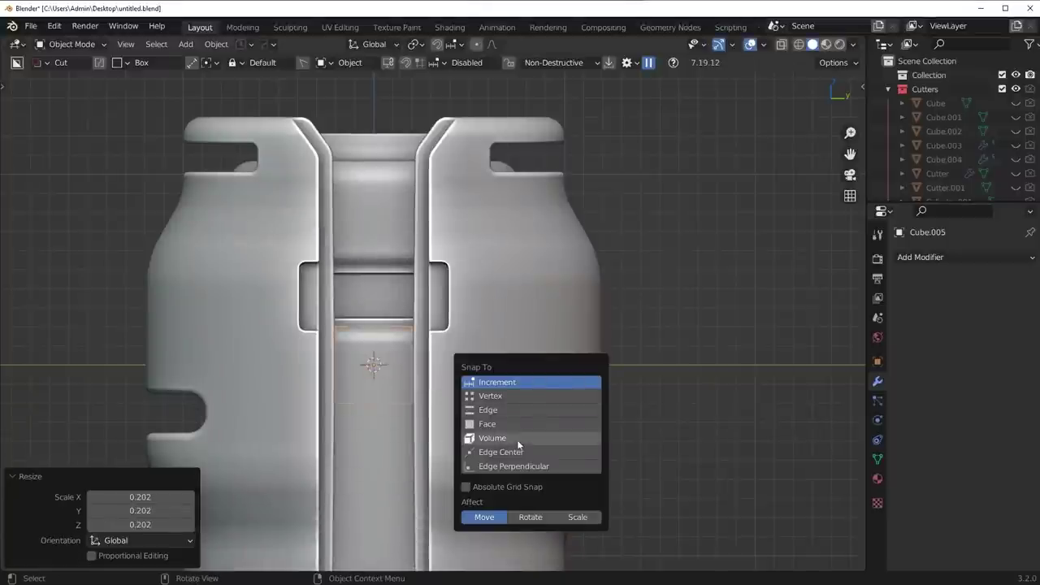
click(516, 424)
key(g)
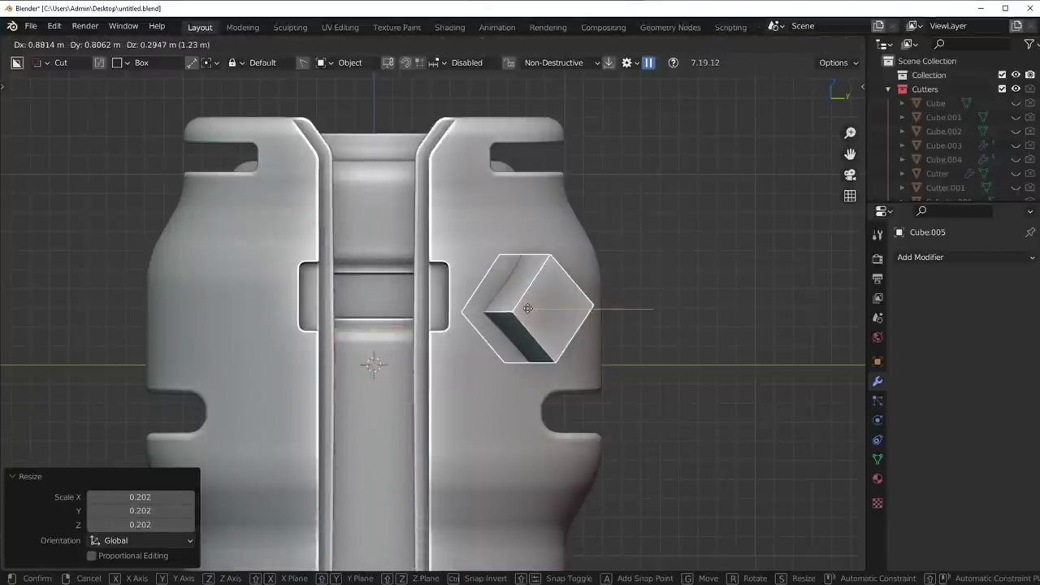
click(658, 352)
Rotate the cube 45° about its local Z axis and scale it down by a factor of about 0.143.
scroll(658, 352, up, 1)
key(n)
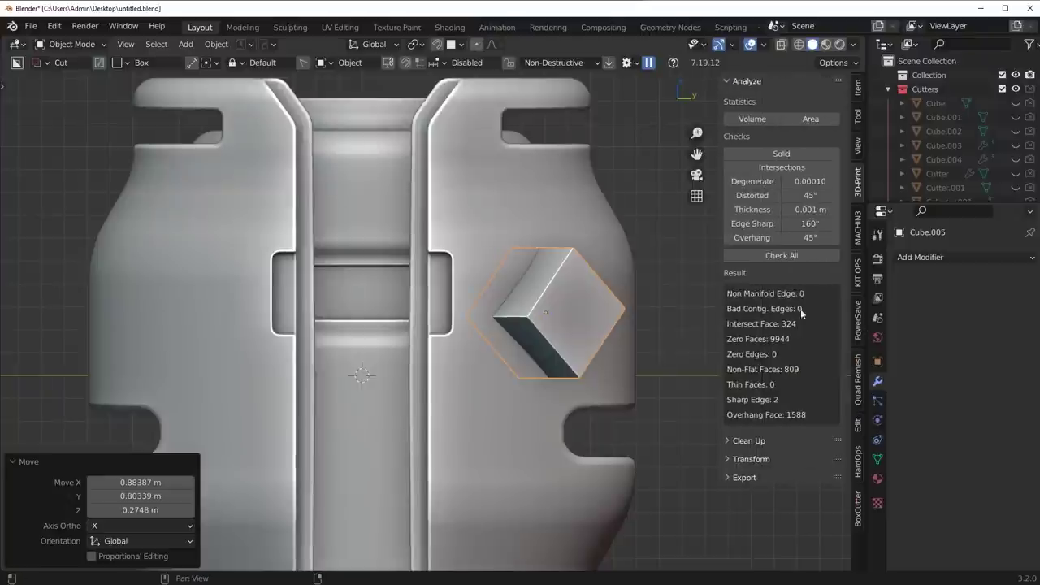
key(n)
key(r)
key(z)
key(z)
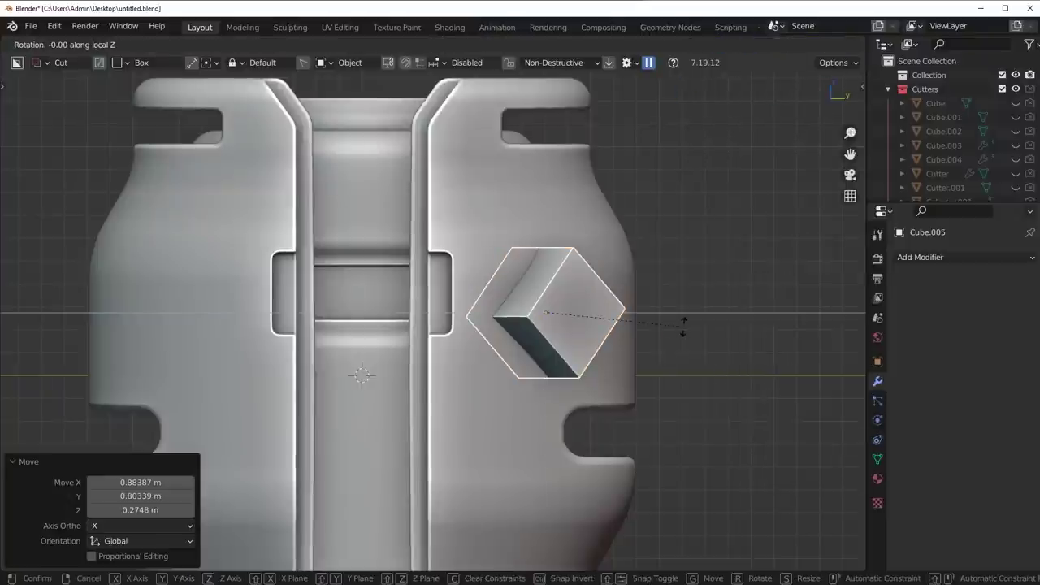
text(45)
key(Return)
key(s)
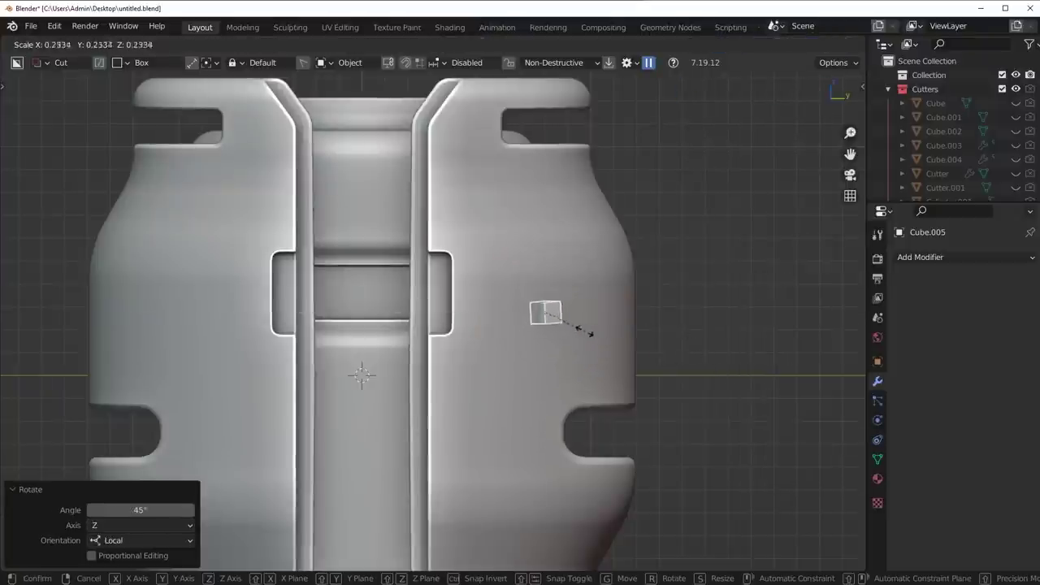
click(569, 327)
Snap the small cube onto the surface of the shell's upper sloping shoulder.
shift+middle_drag(611, 277, 564, 315)
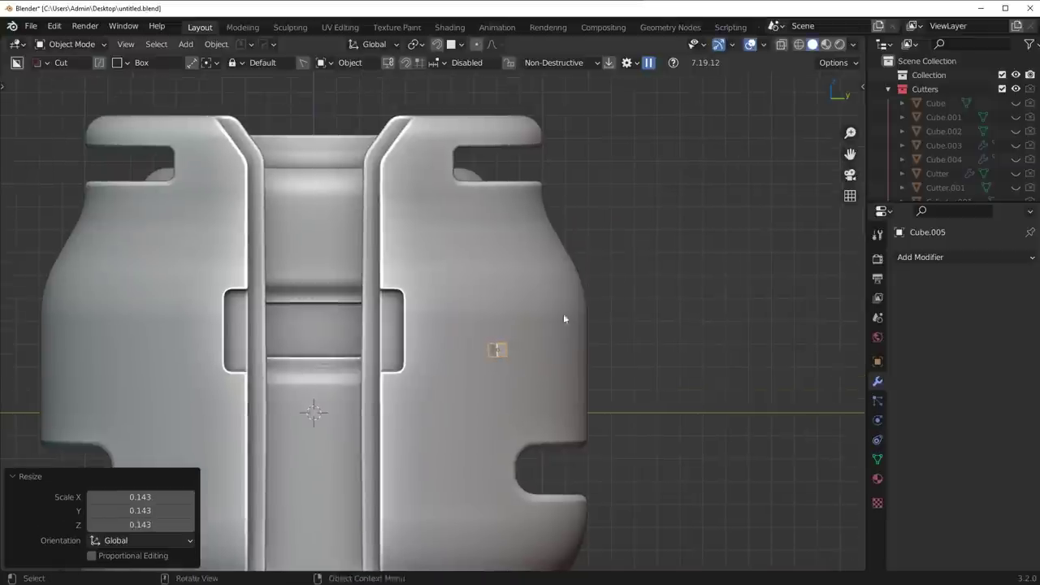
key(g)
ctrl+click(578, 258)
middle_drag(578, 257, 688, 319)
scroll(593, 322, up, 4)
key(KP_Decimal)
scroll(600, 315, down, 8)
Rotate the cube about -4.3° around its local Z axis and shift it along local Z on the shoulder.
key(r)
key(z)
key(z)
click(594, 373)
key(g)
key(x)
key(x)
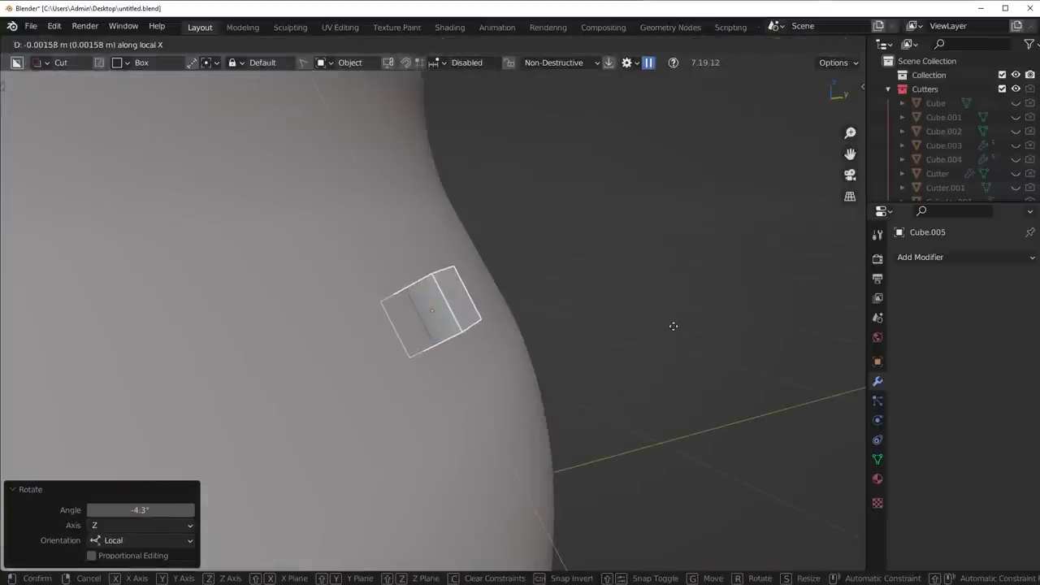
key(z)
key(z)
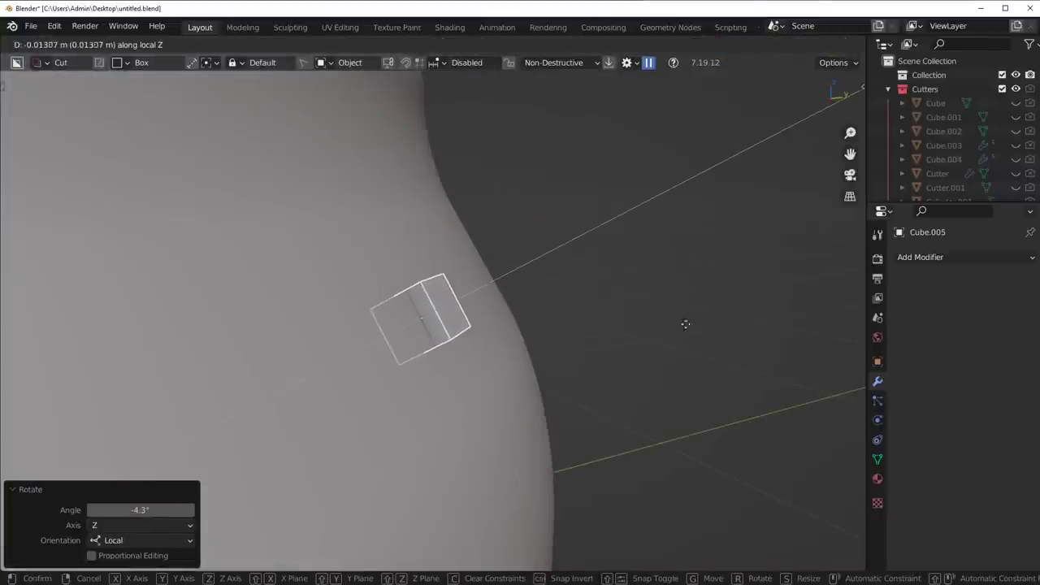
click(740, 290)
Round the cube's upper outer edge with a 12-segment bevel about 0.66 m wide.
key(Tab)
middle_drag(525, 342, 475, 351)
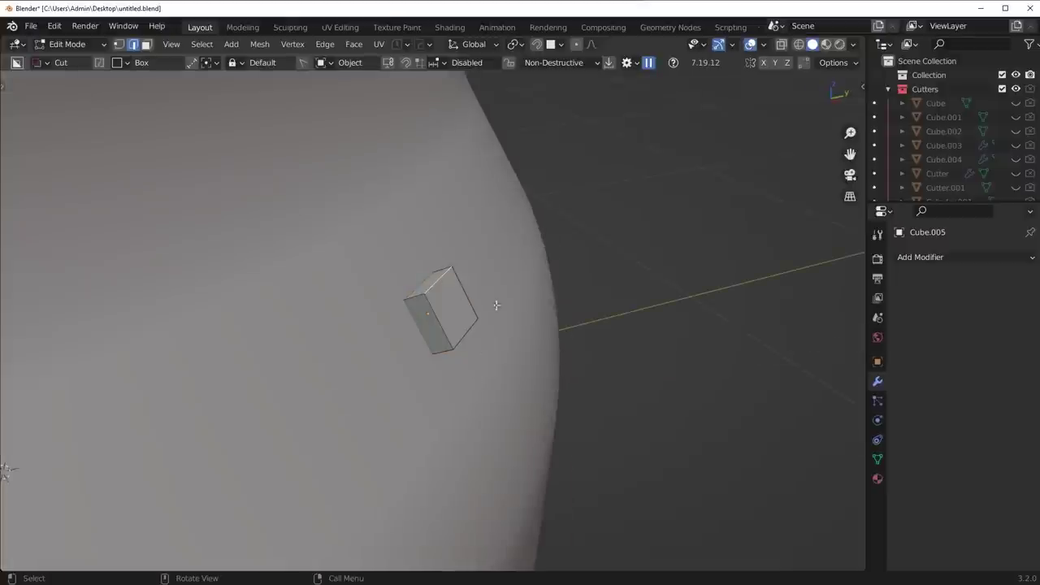
key(ctrl+b)
scroll(553, 310, up, 11)
click(560, 311)
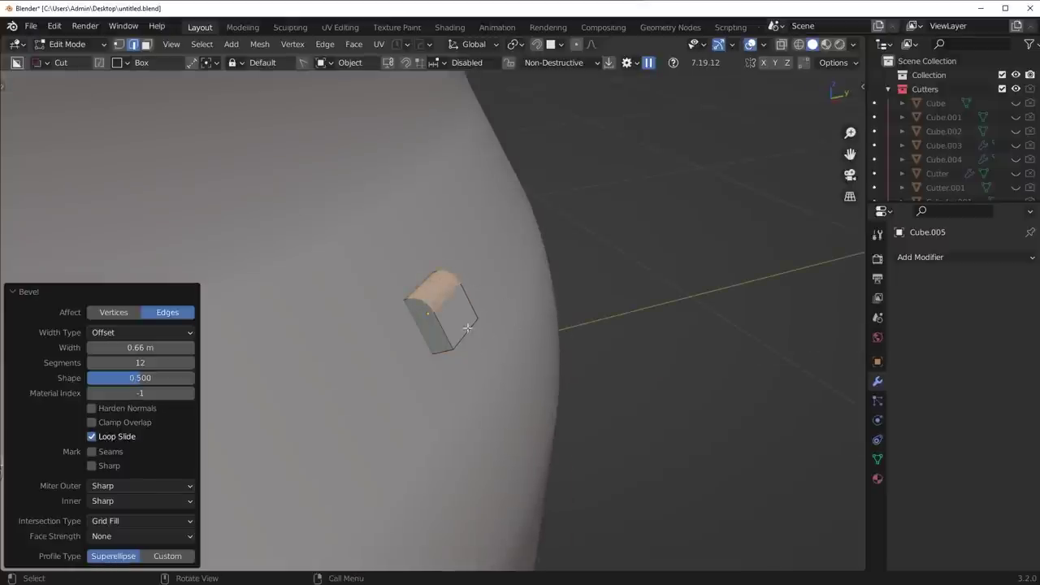
Chamfer the block's lower outer edge with a single-segment bevel about 0.488 m wide.
click(468, 328)
middle_drag(468, 327, 606, 316)
key(ctrl+b)
click(626, 322)
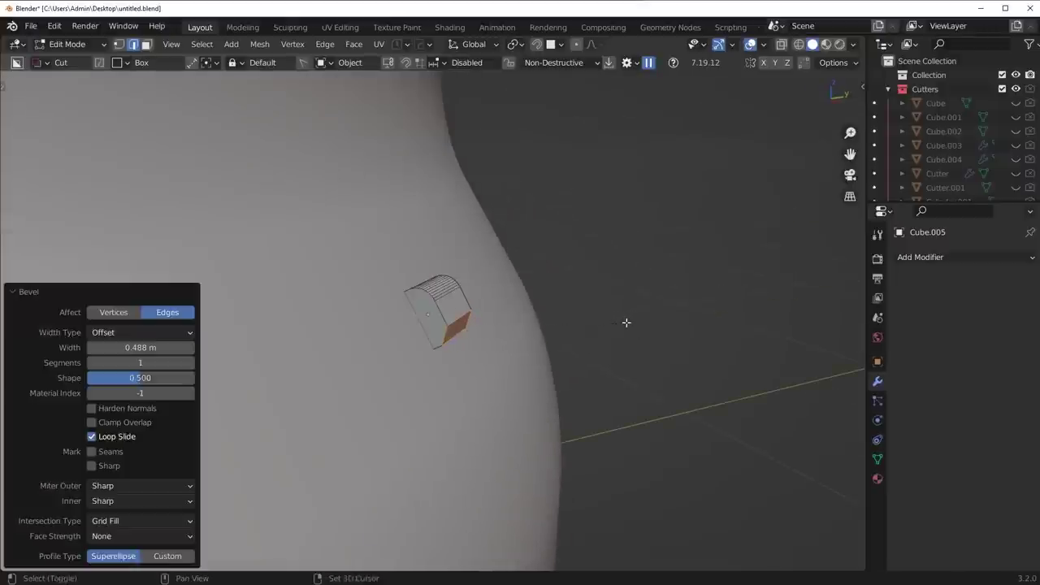
key(Tab)
Bevel the chamfer's two long edges by about 0.14 m and apply Sharpen to the block.
middle_drag(543, 311, 480, 317)
scroll(463, 379, up, 3)
key(Tab)
shift+click(461, 335)
key(ctrl+b)
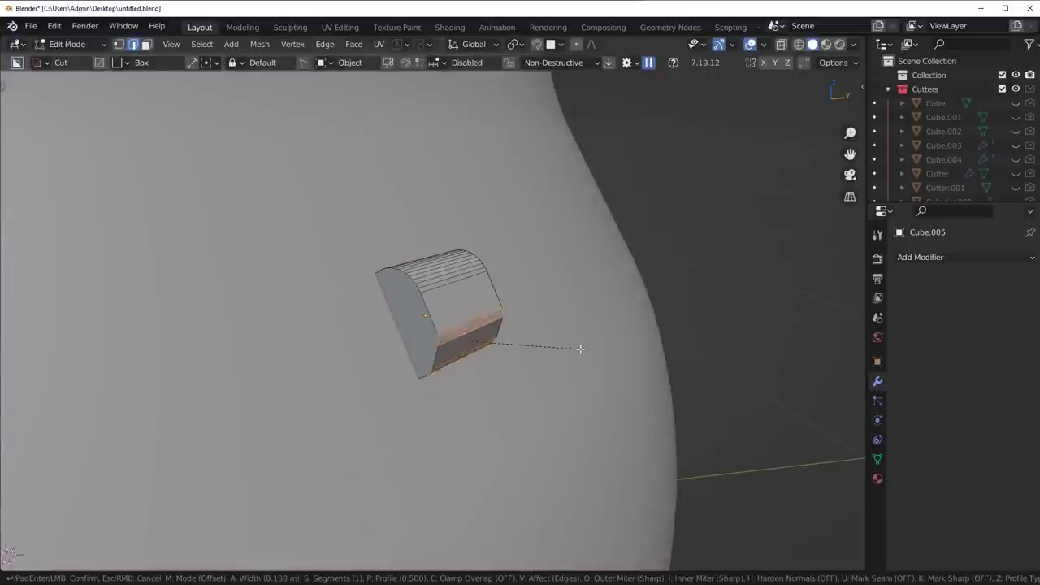
click(582, 350)
key(Tab)
key(q)
click(582, 258)
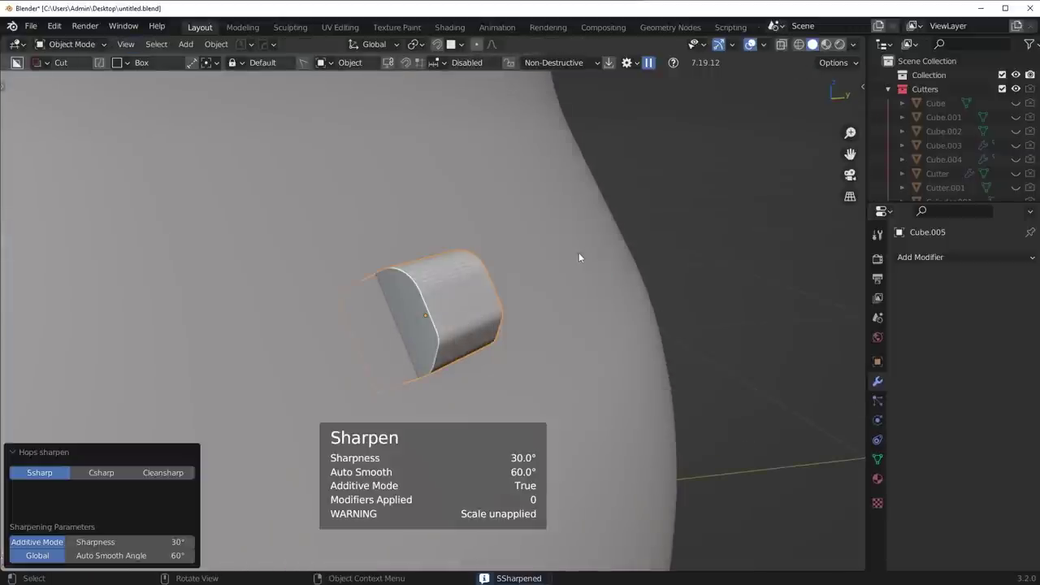
Bevel the edge loops around both ends of the block with 4 segments and apply Sharpen again.
key(Tab)
click(475, 382)
alt+click(433, 341)
alt+shift+click(491, 289)
middle_drag(569, 366, 639, 379)
key(ctrl+b)
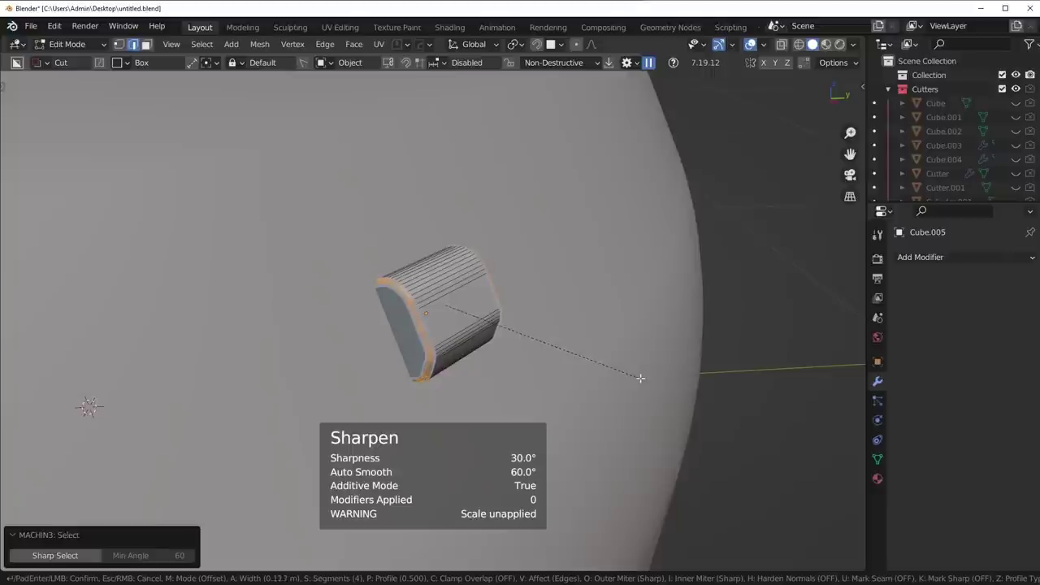
click(655, 379)
key(Tab)
key(q)
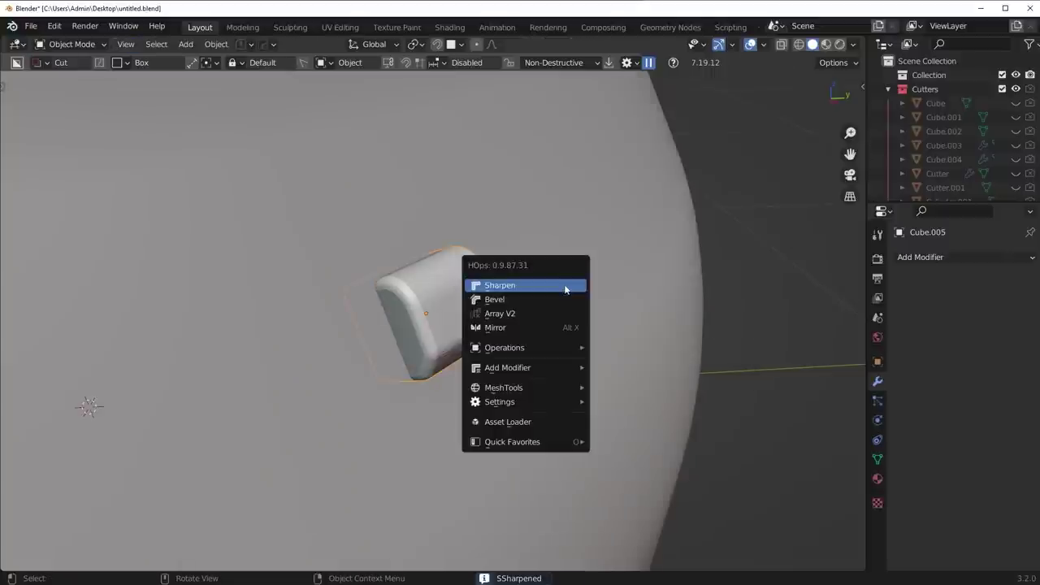
click(566, 286)
Mirror the block across the Y and X axes about the 3D cursor using a mirror modifier.
scroll(569, 294, down, 4)
key(alt+a)
scroll(501, 294, down, 5)
middle_drag(576, 304, 521, 313)
click(433, 315)
scroll(433, 315, down, 2)
key(alt+x)
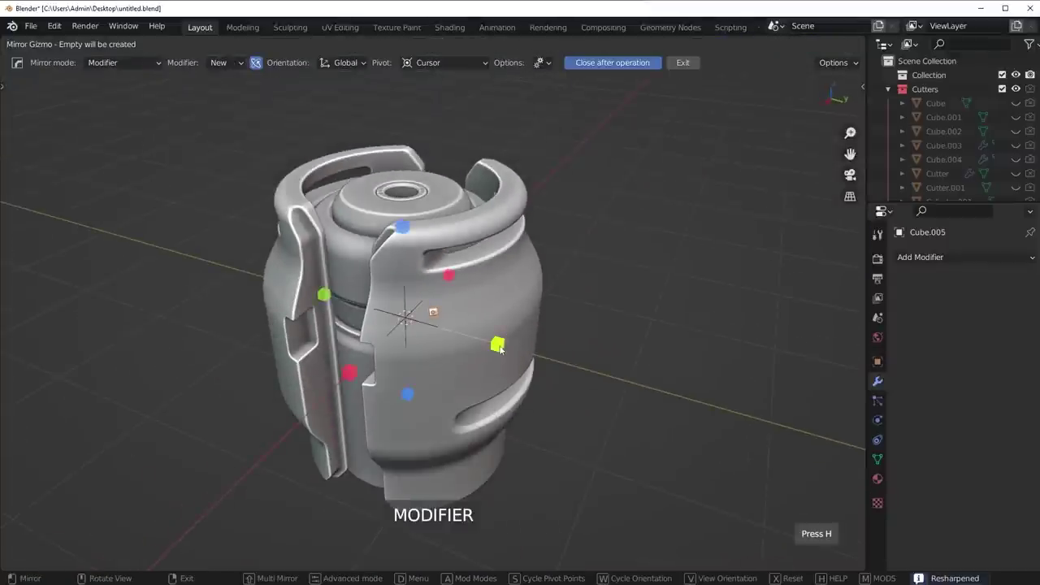
click(501, 346)
key(alt+x)
middle_drag(501, 348, 457, 361)
click(401, 340)
middle_drag(403, 337, 563, 329)
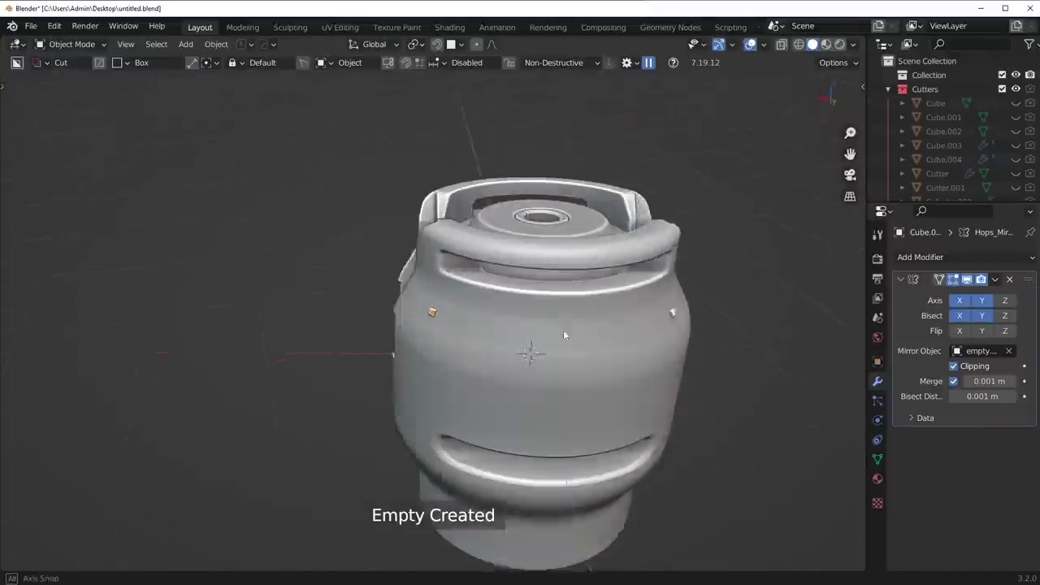
scroll(413, 345, down, 3)
middle_drag(413, 344, 523, 277)
scroll(597, 335, up, 3)
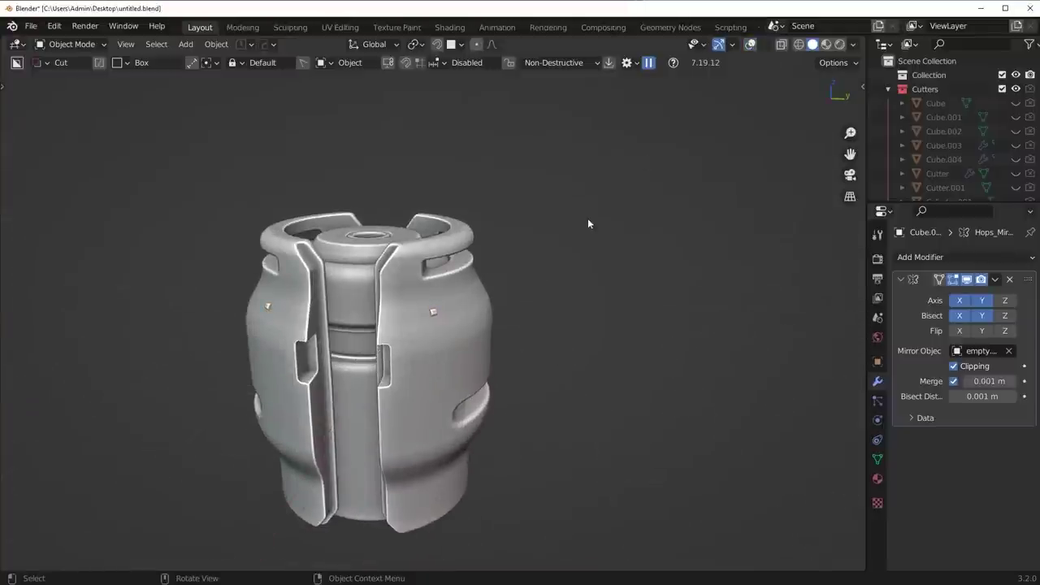
Snap the block lower on the shell, level with the central slot, and scale it by about 1.296.
alt+middle_drag(588, 218, 579, 256)
scroll(579, 256, down, 2)
shift+middle_drag(491, 388, 497, 372)
key(g)
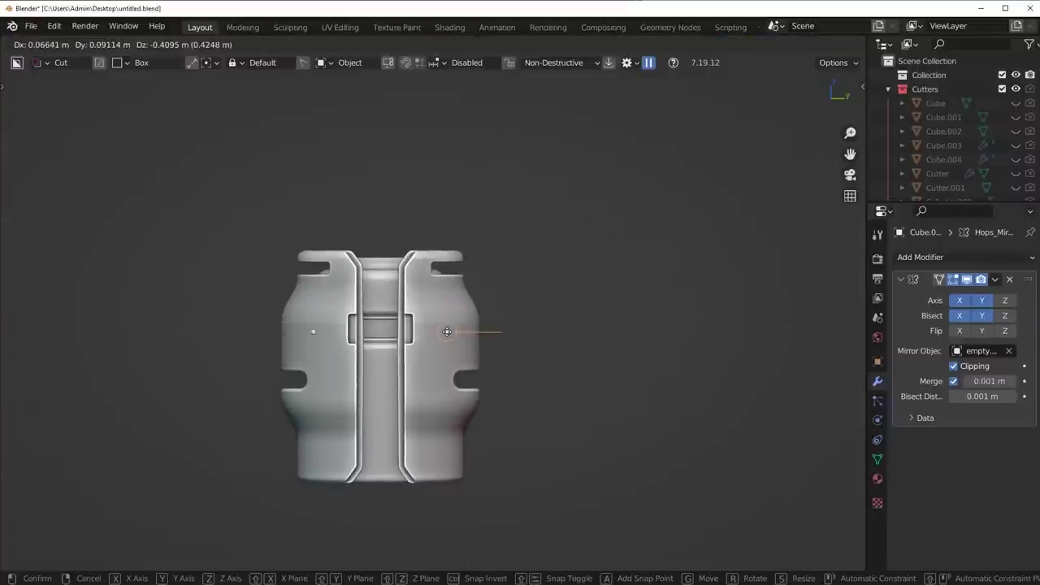
click(448, 331)
key(s)
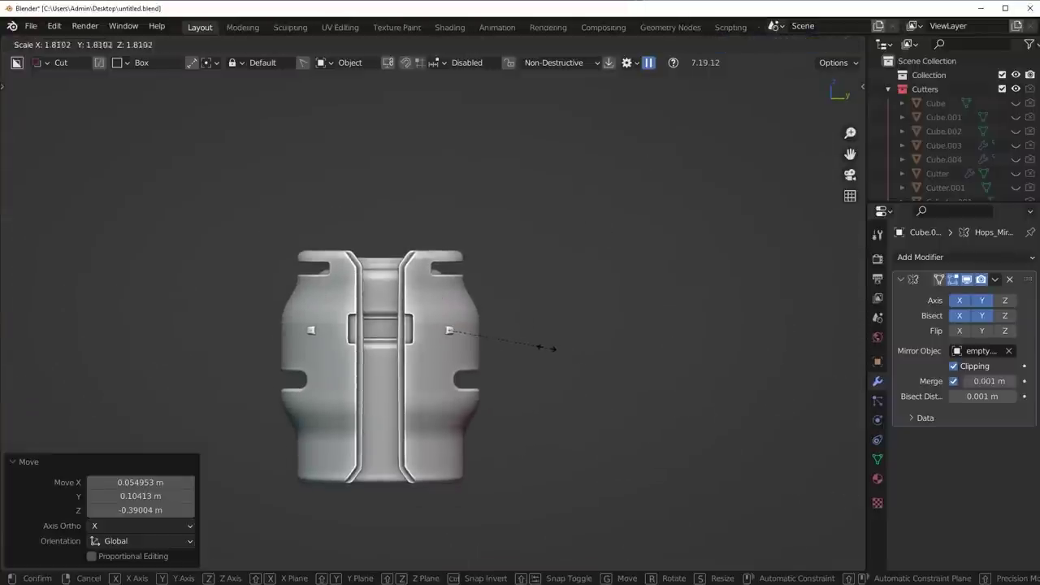
click(519, 344)
Snap the block farther around the shell, near its outer side above the lower slot.
key(g)
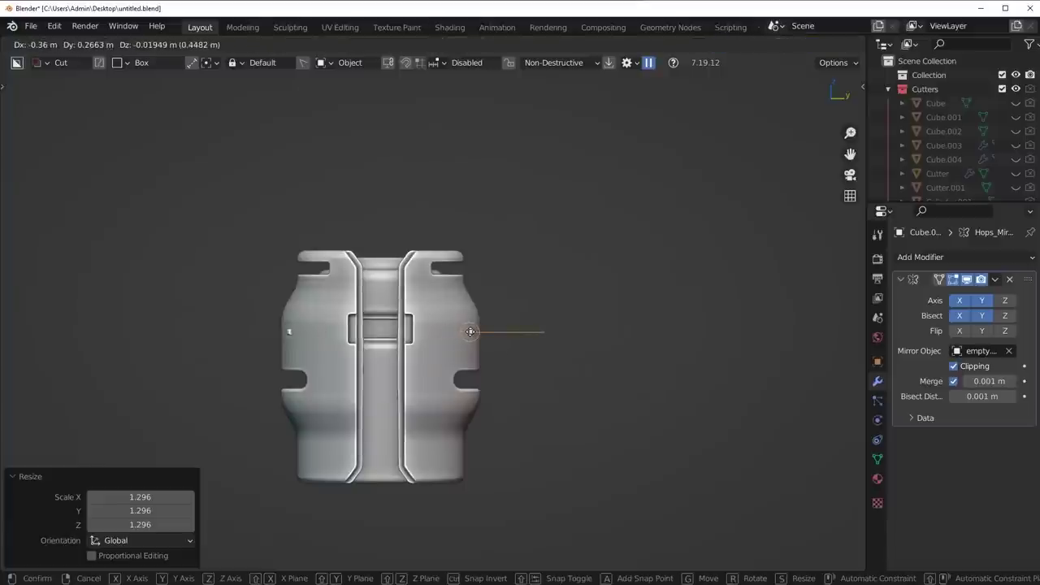
click(470, 331)
middle_drag(585, 360, 525, 379)
scroll(525, 379, up, 2)
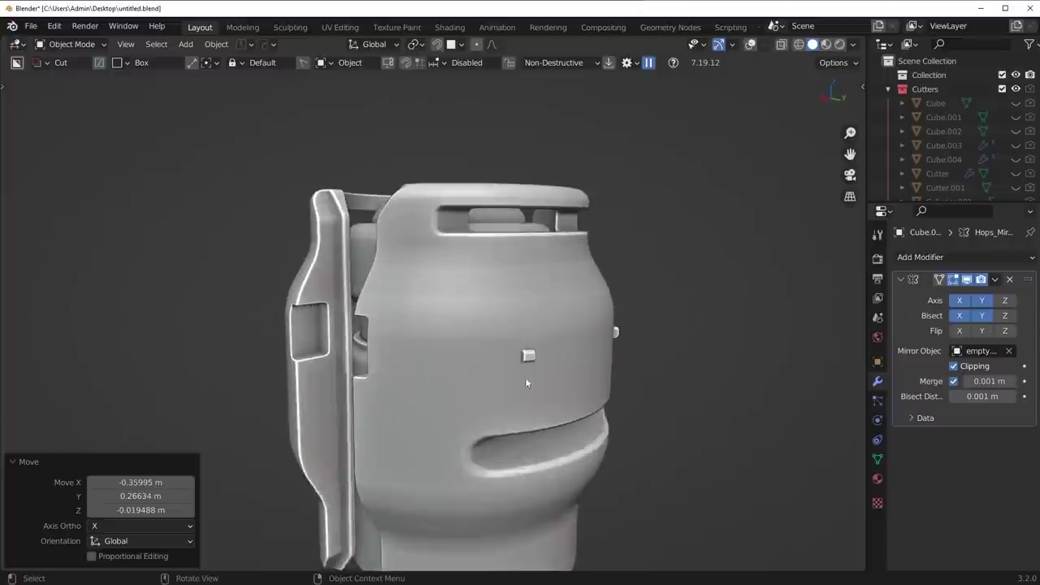
scroll(525, 377, up, 1)
Move the block about 0.012 m along its local Z axis relative to the shell surface.
middle_drag(608, 344, 482, 377)
scroll(441, 314, up, 3)
scroll(433, 367, up, 2)
middle_drag(506, 308, 520, 369)
key(g)
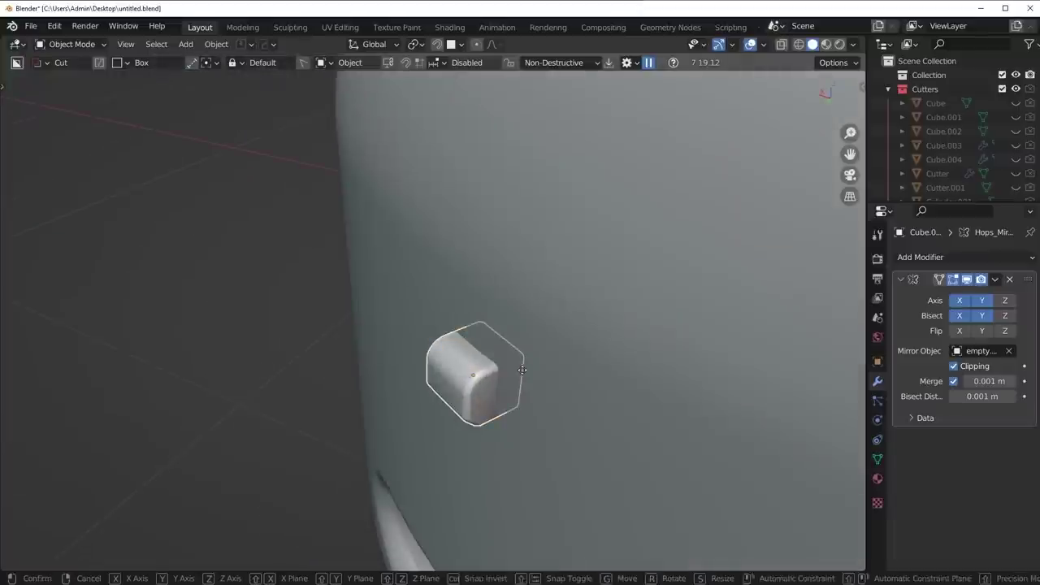
key(z)
key(z)
click(511, 375)
scroll(539, 375, down, 2)
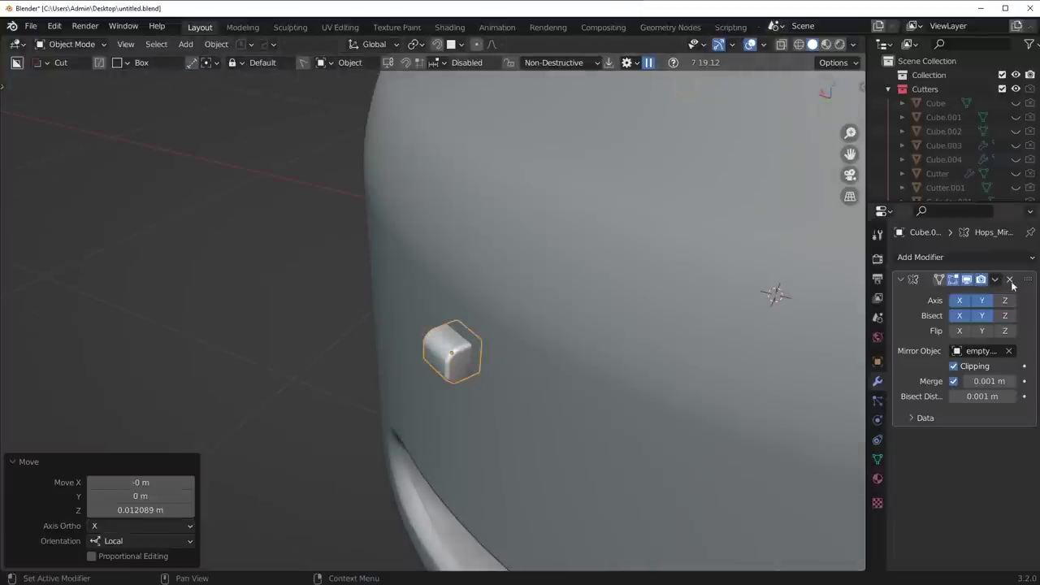
Try applying the block's mirror modifier and adding the shell to the selection, and undo both.
middle_drag(645, 313, 988, 277)
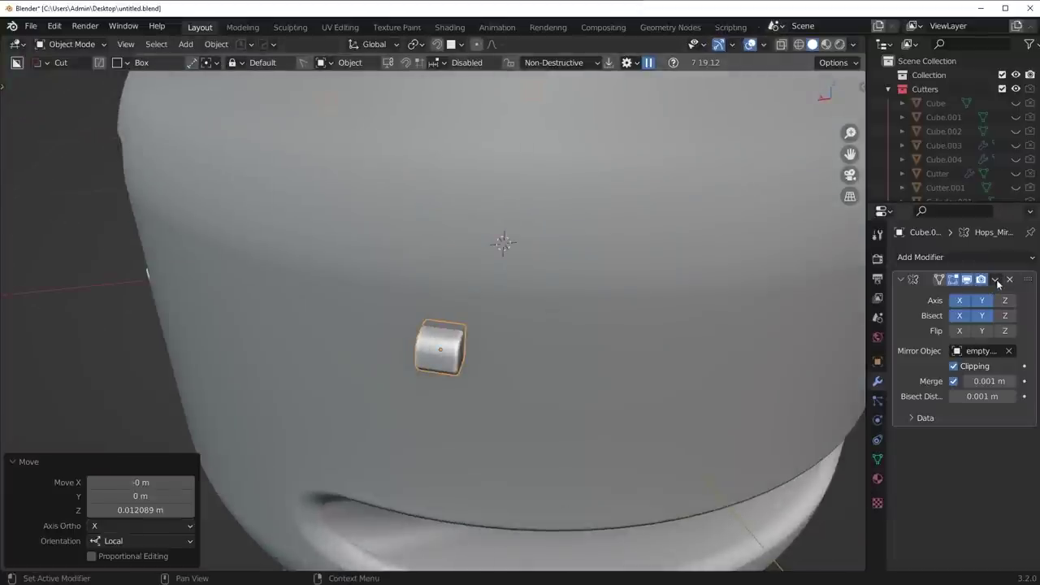
click(995, 281)
click(986, 295)
mouse_move(618, 372)
middle_down()
mouse_move(549, 378)
mouse_move(609, 371)
mouse_move(615, 359)
middle_up()
scroll(550, 378, down, 3)
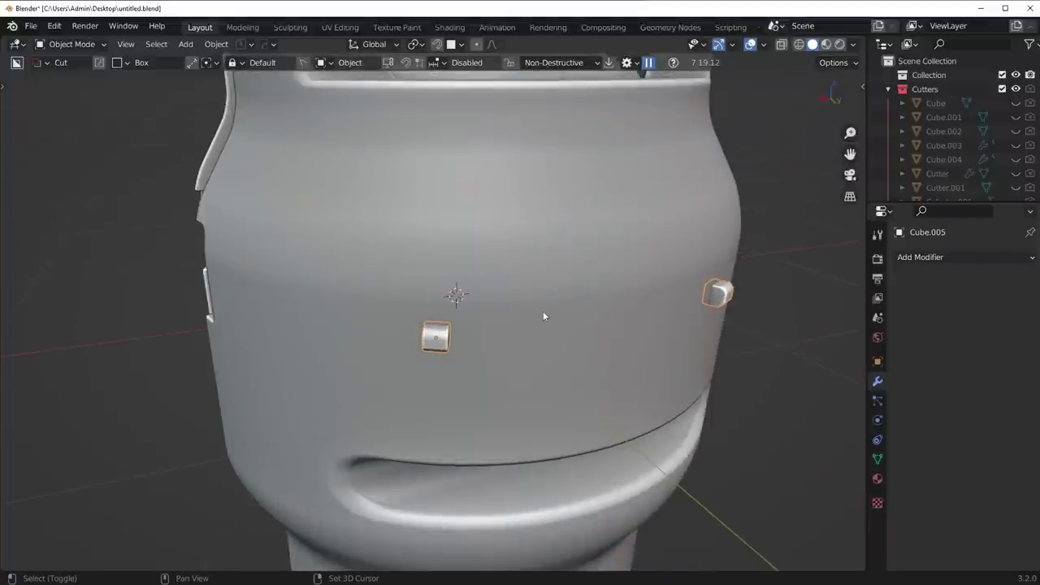
shift+click(544, 312)
scroll(544, 313, up, 3)
key(ctrl+z)
key(ctrl+z)
Check the block's fit against the shell up close and apply its mirror modifier.
key(Tab)
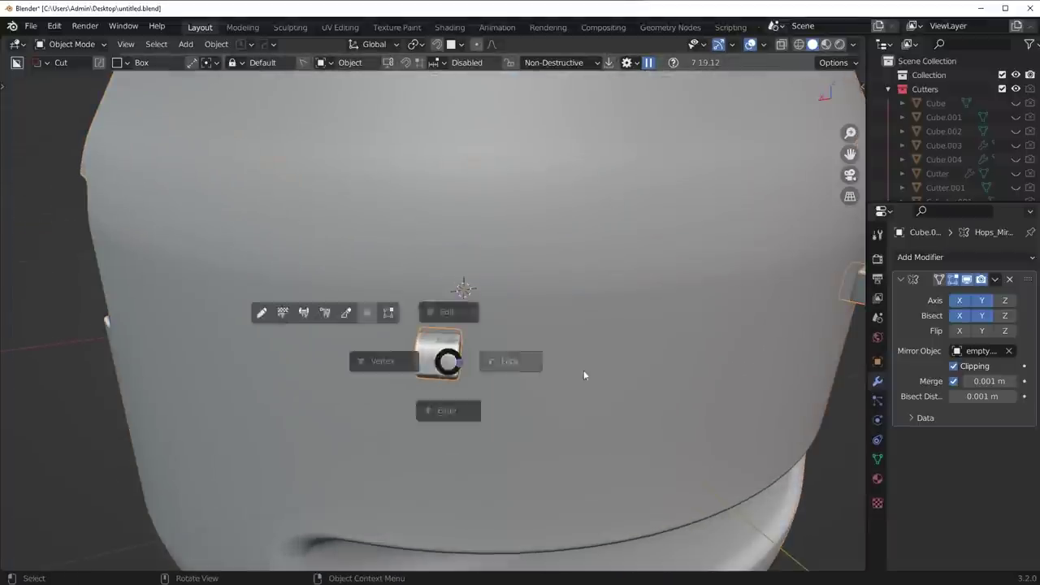
click(583, 375)
middle_drag(390, 422, 474, 404)
scroll(474, 404, up, 3)
middle_drag(569, 325, 504, 346)
key(Tab)
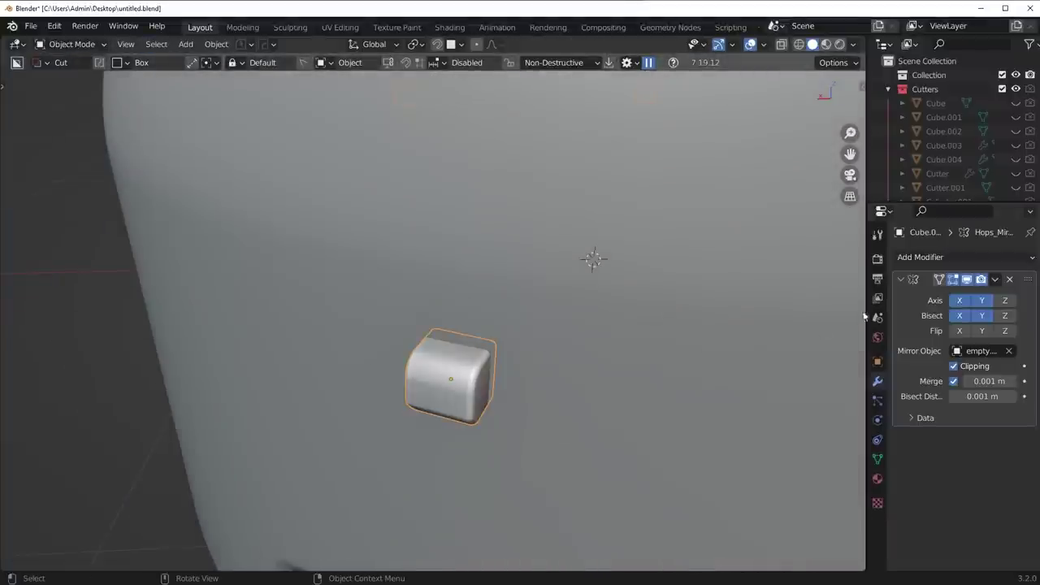
click(995, 280)
click(943, 297)
Join the mirrored blocks to the outer shell with a boolean Union and examine the intersection.
scroll(566, 278, down, 3)
shift+click(566, 278)
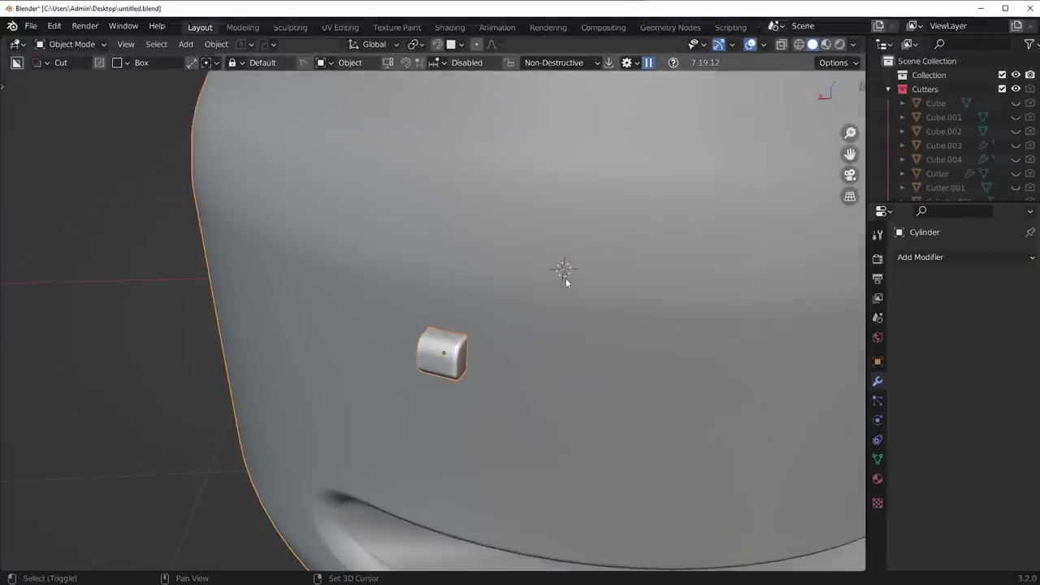
scroll(466, 273, down, 2)
key(q)
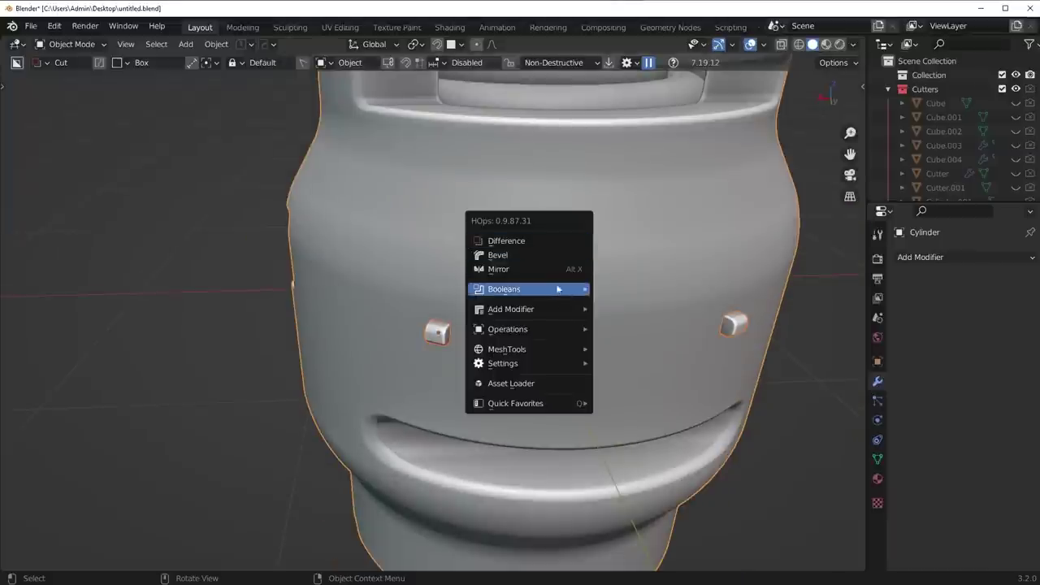
mouse_move(557, 290)
click(651, 324)
key(1)
middle_drag(673, 335, 441, 318)
scroll(441, 317, up, 3)
shift+middle_drag(610, 400, 567, 305)
click(476, 288)
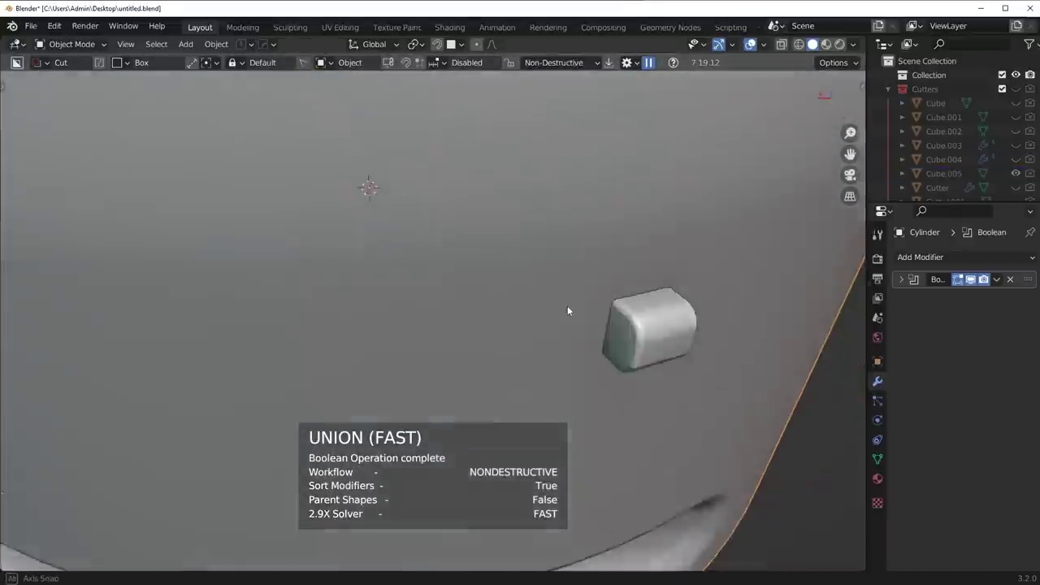
Compare the shell with and without the boolean union in the viewport, and apply the Boolean modifier.
scroll(571, 305, up, 1)
middle_drag(800, 292, 726, 289)
scroll(726, 294, down, 4)
click(970, 278)
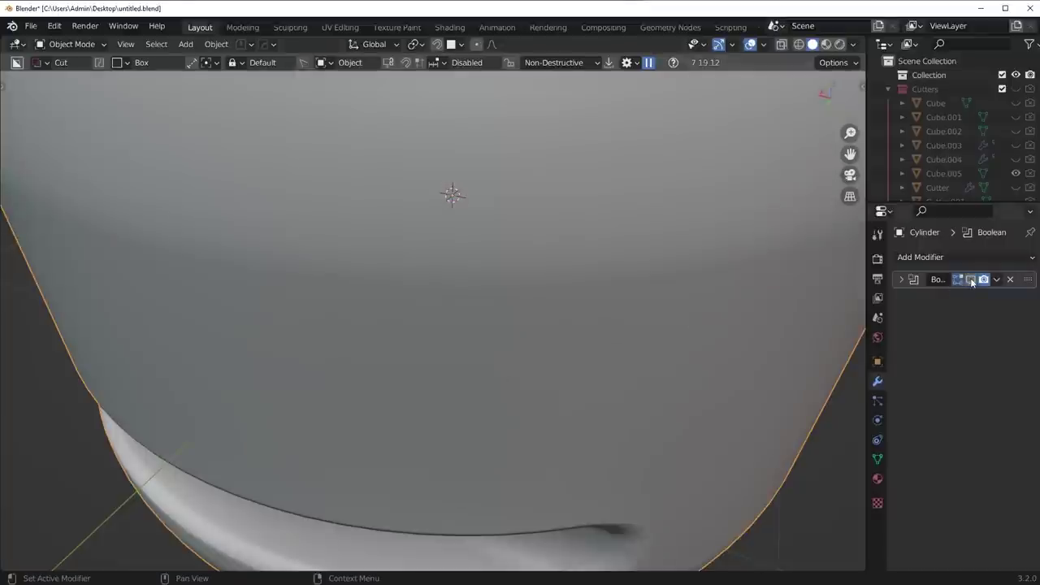
click(971, 278)
click(997, 278)
click(989, 296)
Bevel the edge loop where the block meets the shell with 10 segments, about 0.017 m wide.
key(Tab)
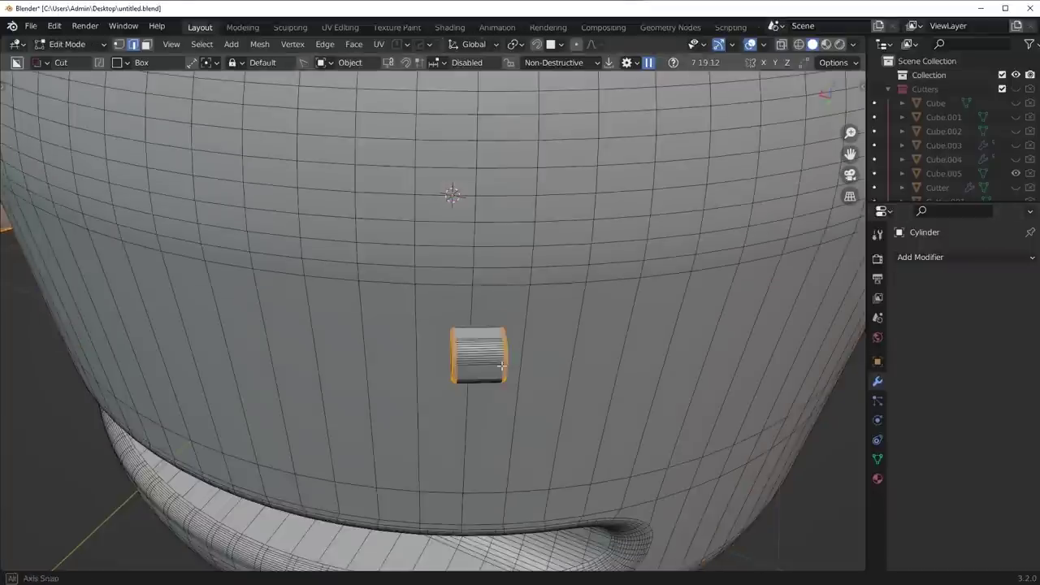
middle_drag(520, 325, 569, 383)
double_click(472, 326)
scroll(507, 339, up, 3)
scroll(491, 446, up, 2)
key(ctrl+b)
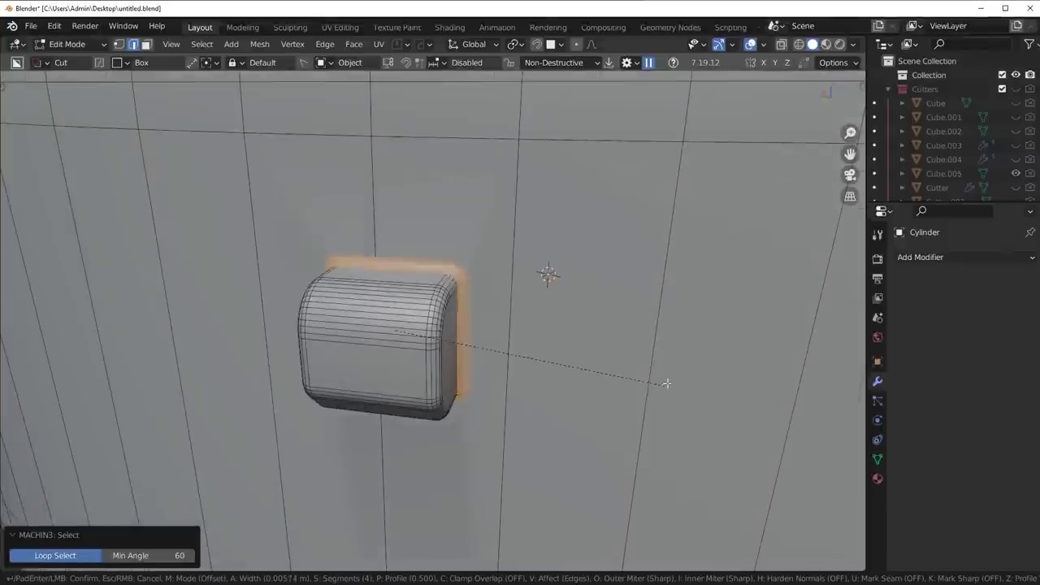
scroll(695, 349, up, 2)
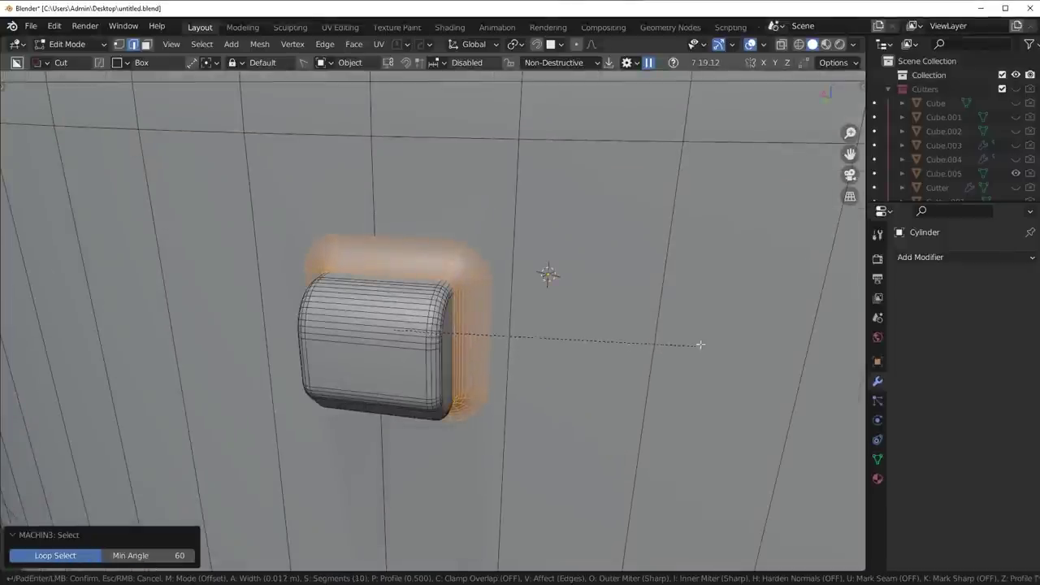
click(728, 290)
key(Tab)
Switch the viewport lighting to MatCap and examine the shell's shading around the block.
scroll(586, 306, down, 6)
middle_drag(506, 321, 669, 214)
click(853, 44)
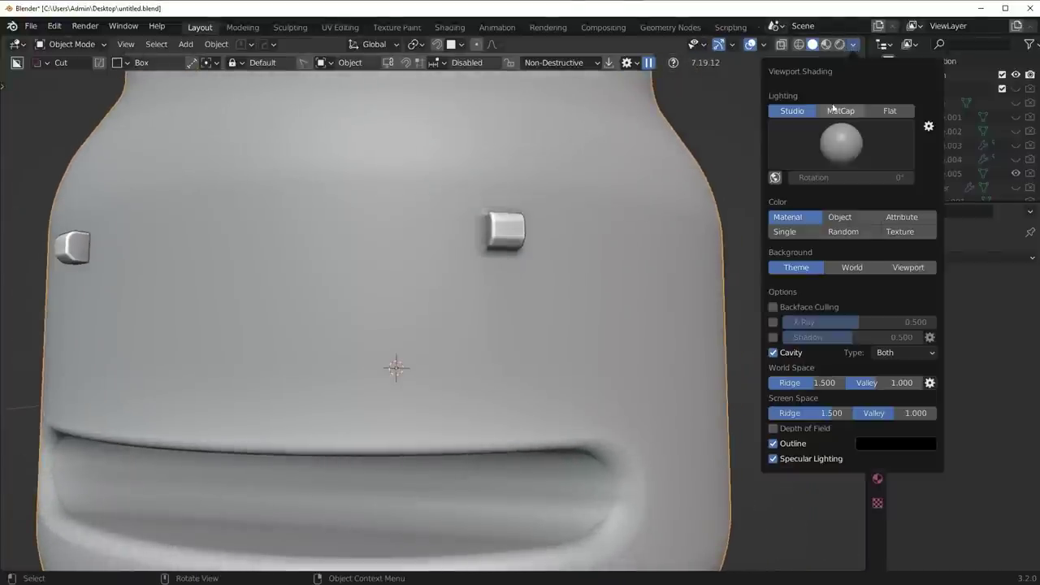
click(833, 108)
middle_drag(647, 270, 653, 245)
middle_drag(562, 289, 535, 321)
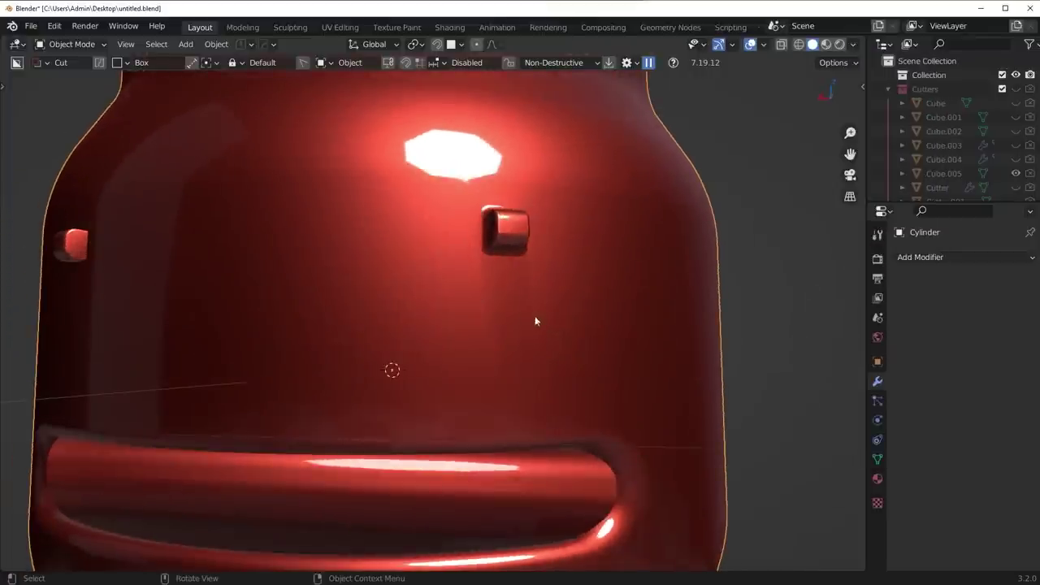
Try adding a horizontal loop cut in the shell just below the block and selecting its vertices to contain the shading artefact.
key(Tab)
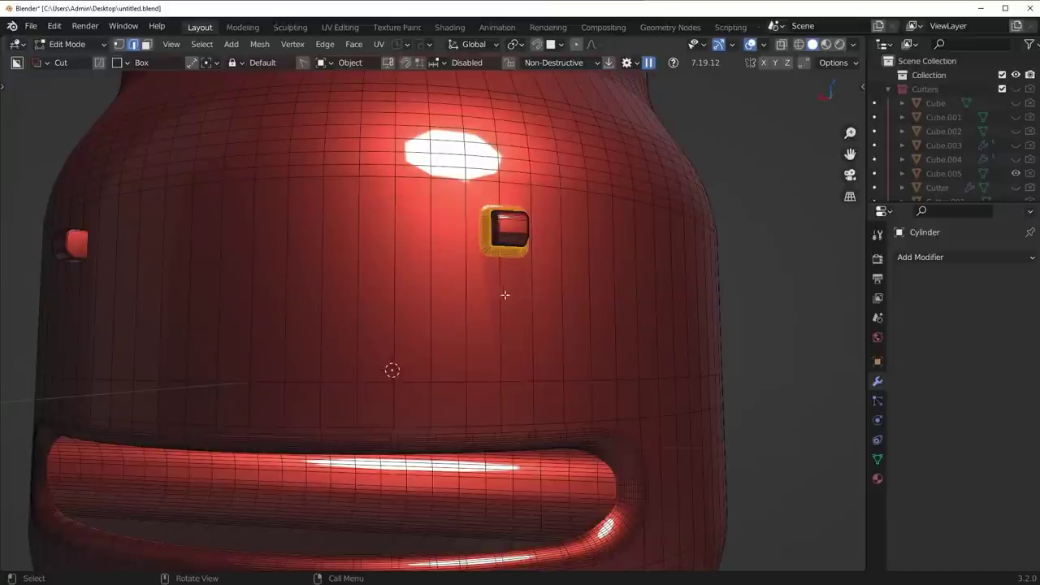
click(452, 270)
click(452, 268)
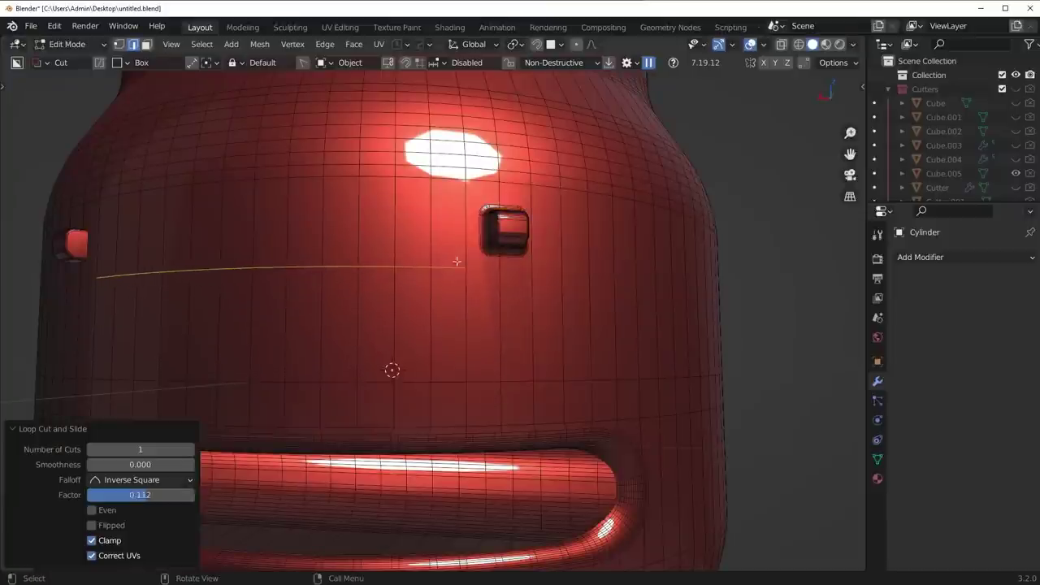
key(1)
click(466, 268)
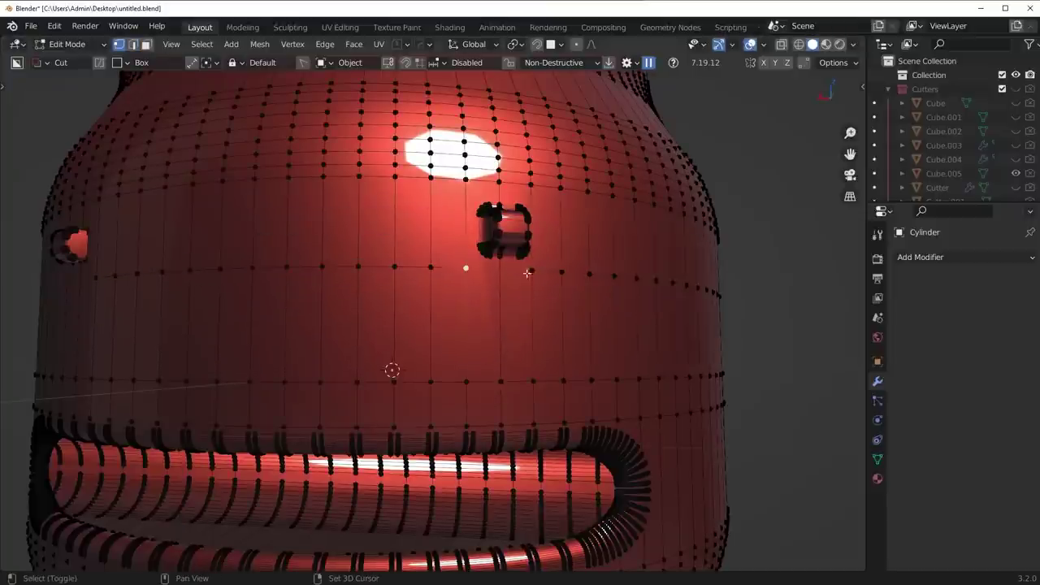
key(Tab)
middle_drag(550, 274, 540, 220)
key(Tab)
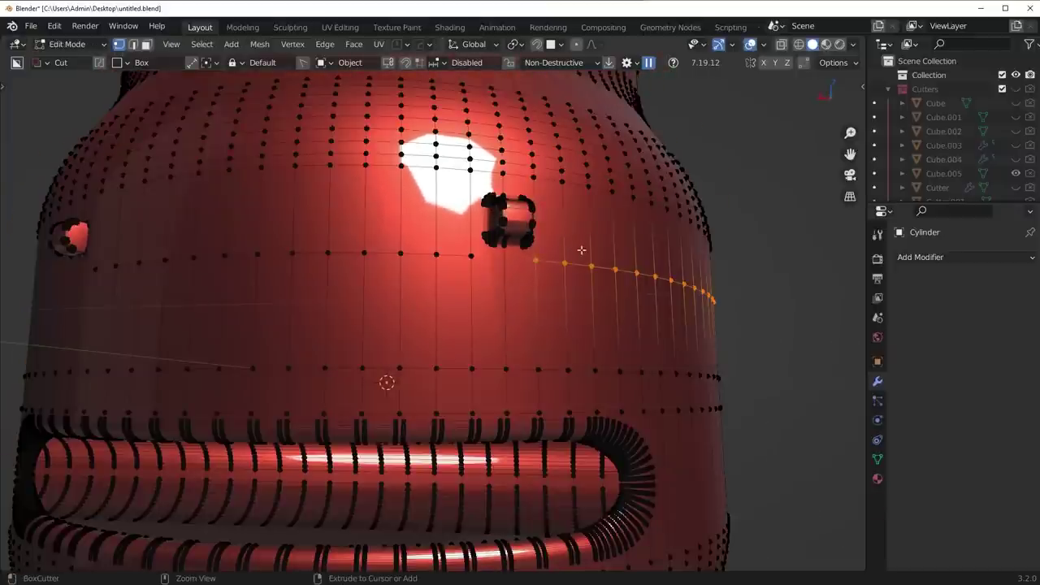
key(2)
alt+click(517, 367)
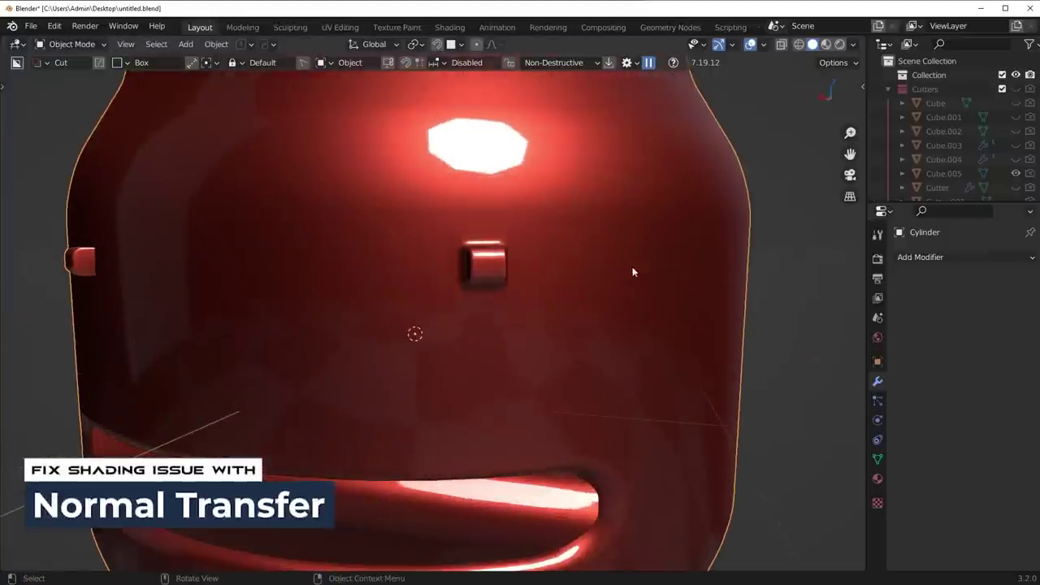
Set the viewport lighting back to Studio with the open side of the shell in view.
middle_drag(641, 264, 358, 348)
scroll(584, 332, down, 3)
click(853, 47)
click(806, 112)
Symmetrize the shell mesh across the X axis from negative to positive.
key(Tab)
click(367, 323)
key(alt+x)
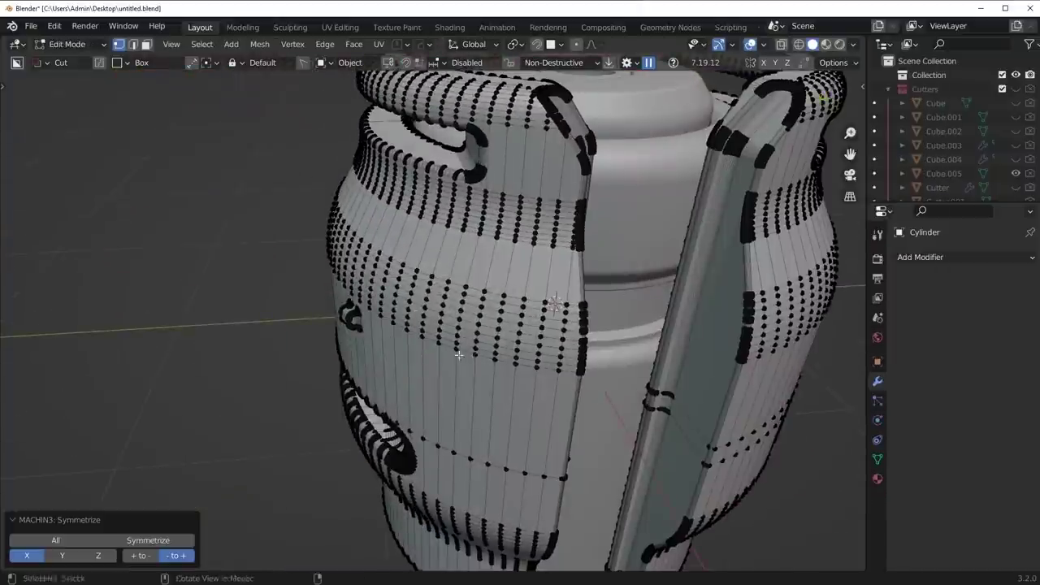
middle_drag(459, 355, 599, 286)
key(Tab)
Add a mesh cylinder at the 3D cursor and sharpen it with 30° sharpness and 60° auto smooth.
key(shift+a)
mouse_move(622, 275)
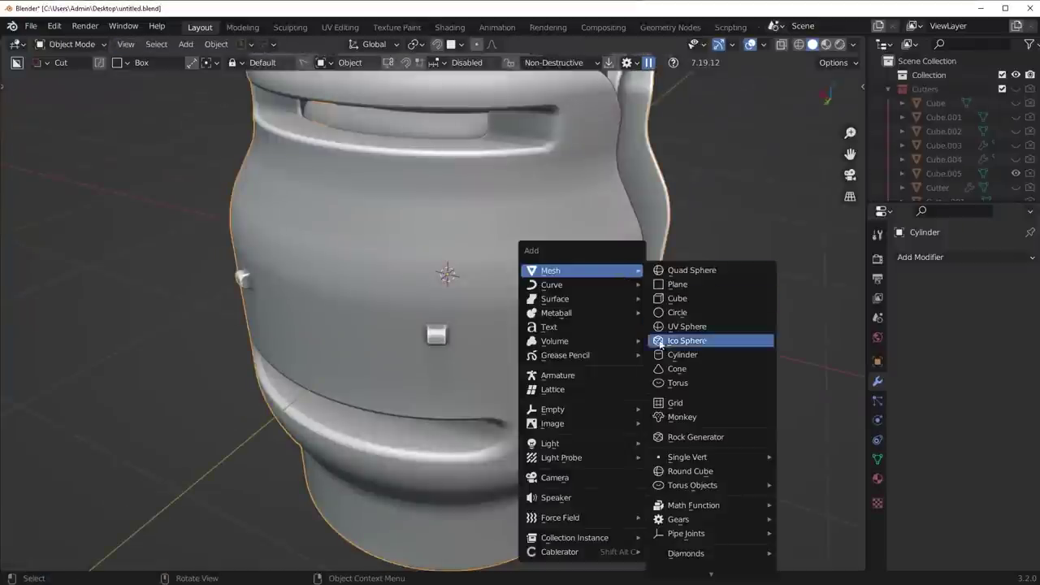
click(660, 353)
key(q)
click(625, 258)
shift+middle_drag(558, 343, 533, 293)
scroll(533, 293, up, 3)
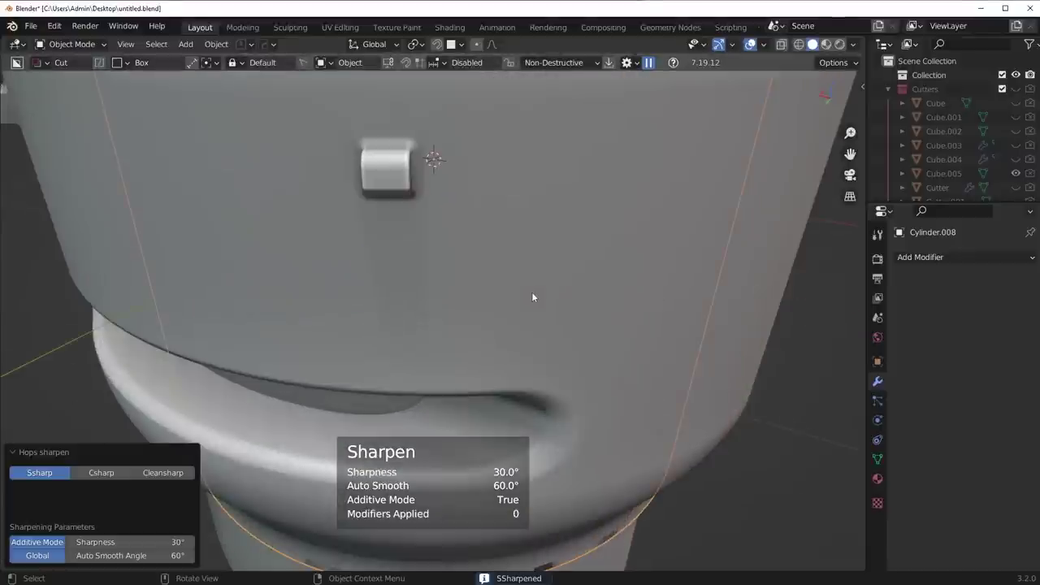
scroll(541, 284, down, 3)
Scale the cylinder uniformly by about 1.247, 0.943 and 1.016 so it just covers the shell wall around the block.
key(s)
click(599, 262)
key(s)
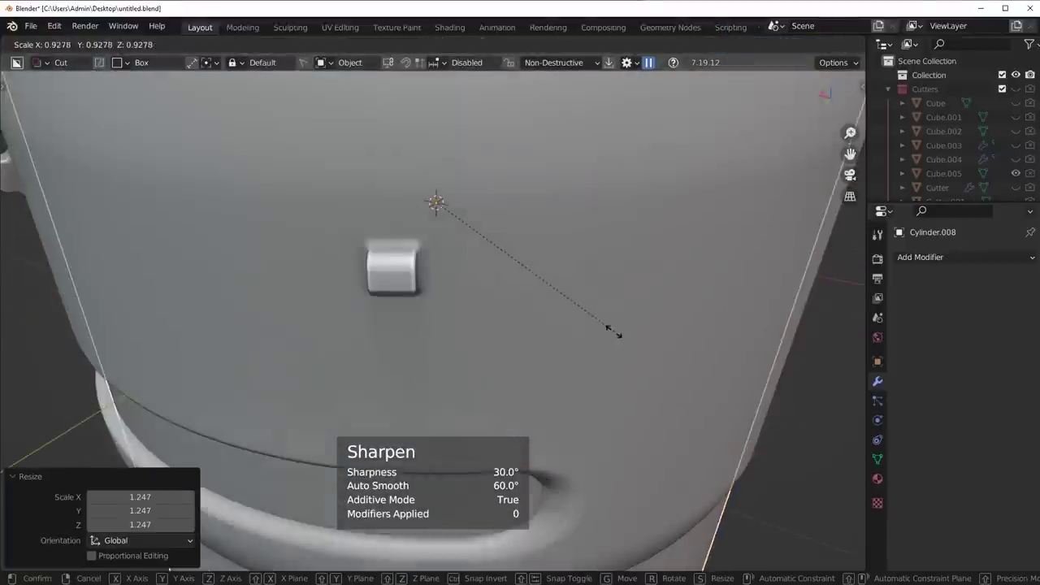
click(608, 332)
scroll(592, 329, up, 2)
key(s)
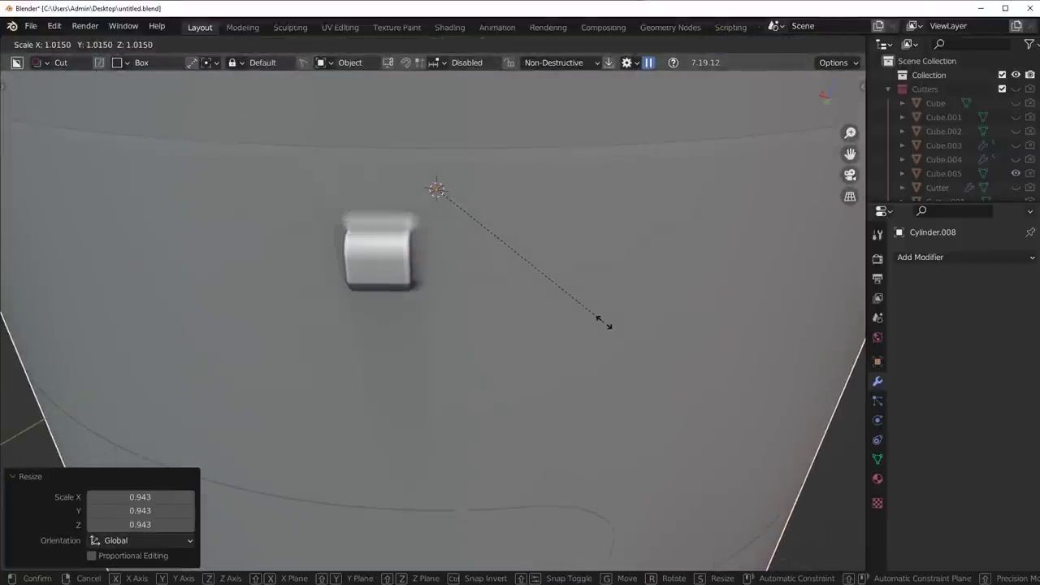
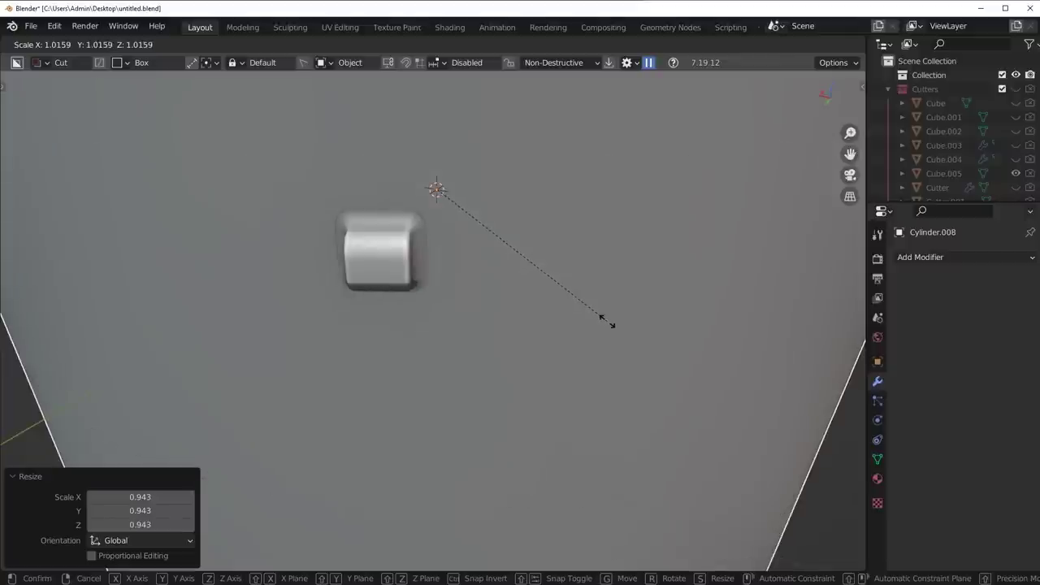
click(608, 321)
shift+middle_drag(458, 213, 464, 247)
scroll(544, 309, down, 1)
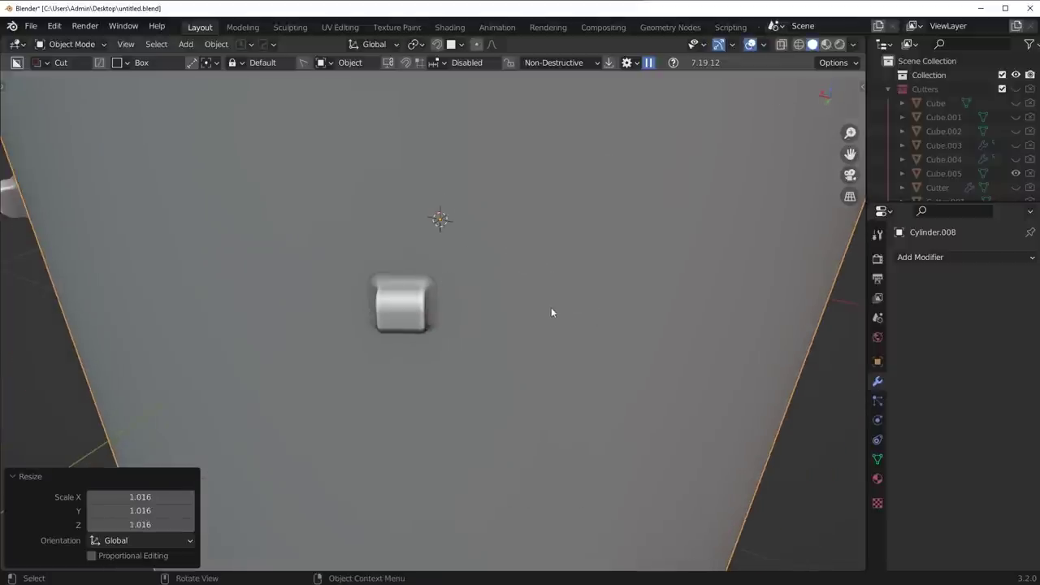
key(h)
key(ctrl+z)
Flatten the cylinder by scaling it along Z by about 0.310 and again by 0.781.
scroll(488, 325, down, 8)
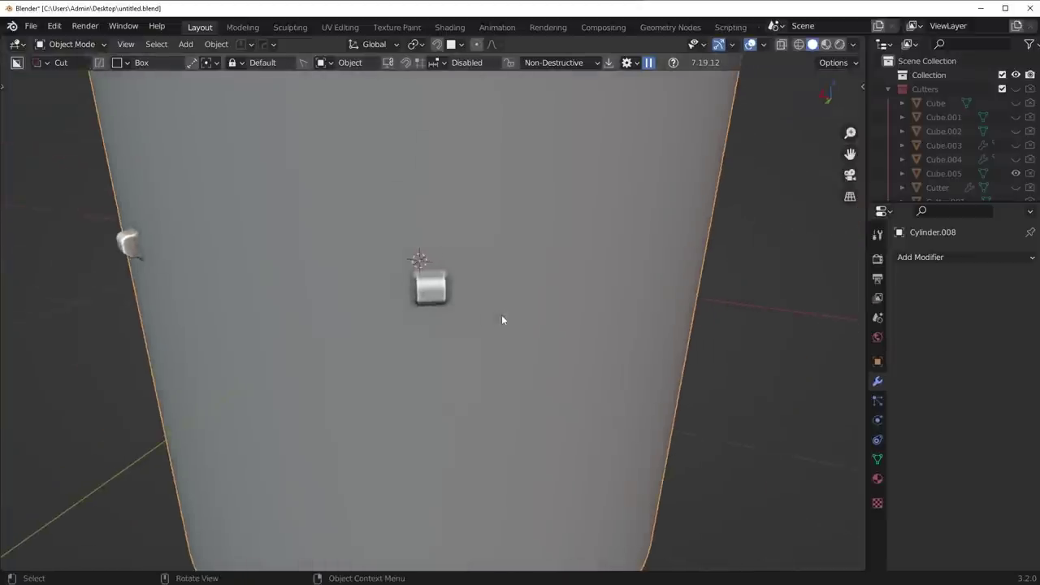
key(s)
key(z)
click(573, 379)
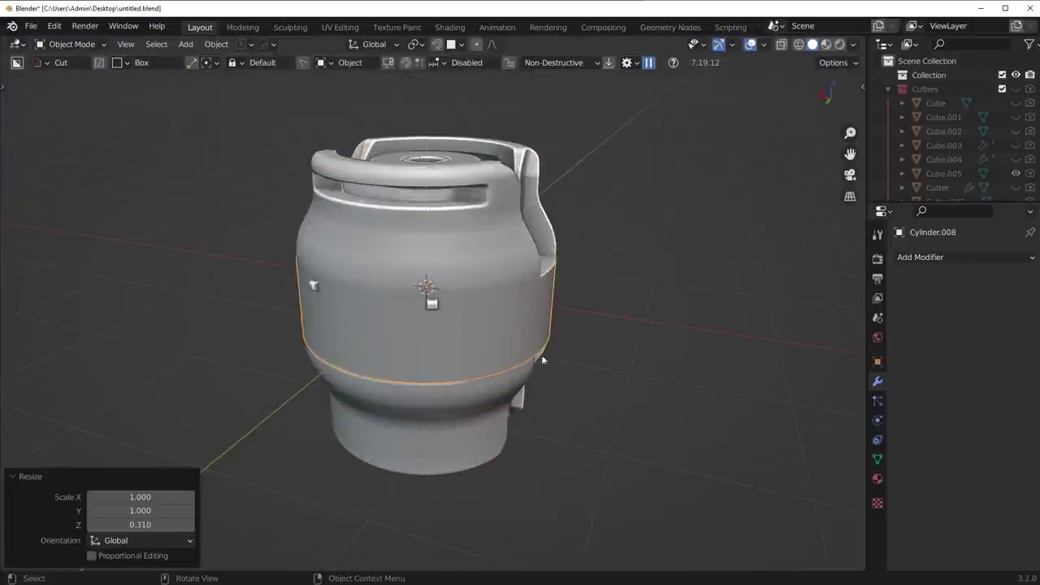
scroll(544, 362, up, 5)
key(s)
key(z)
click(604, 381)
Raise the cylinder about 0.138 m along Z and scale its height by about 1.043.
key(g)
key(z)
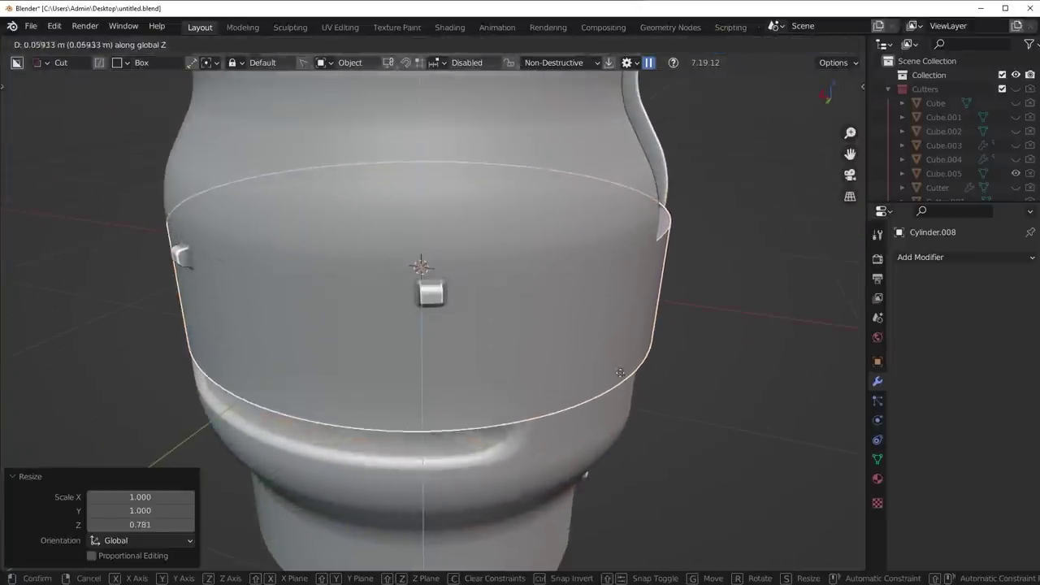
click(624, 347)
scroll(604, 403, up, 2)
key(s)
key(z)
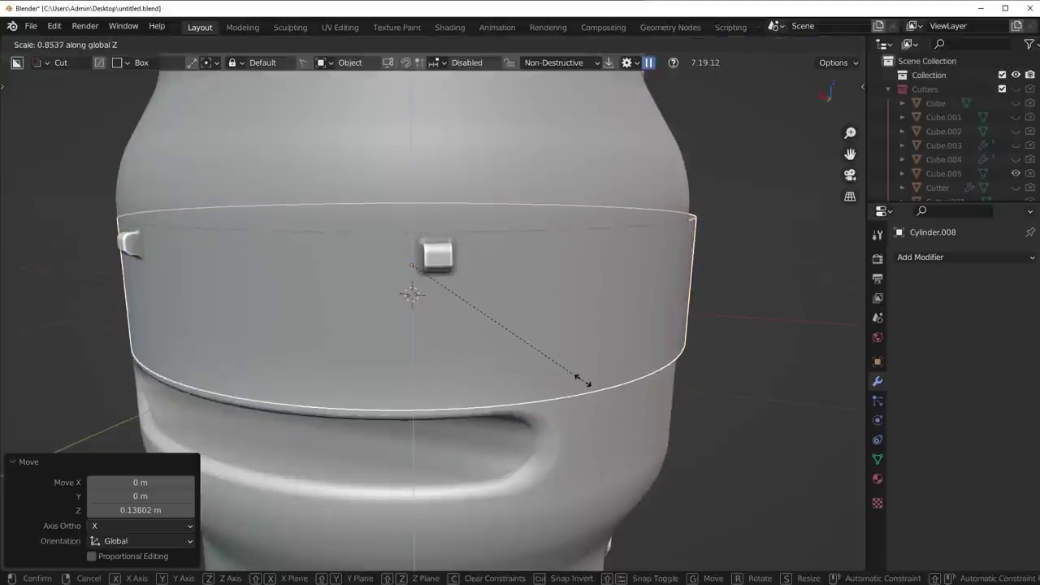
click(591, 382)
middle_drag(591, 382, 509, 279)
key(s)
right_click(543, 304)
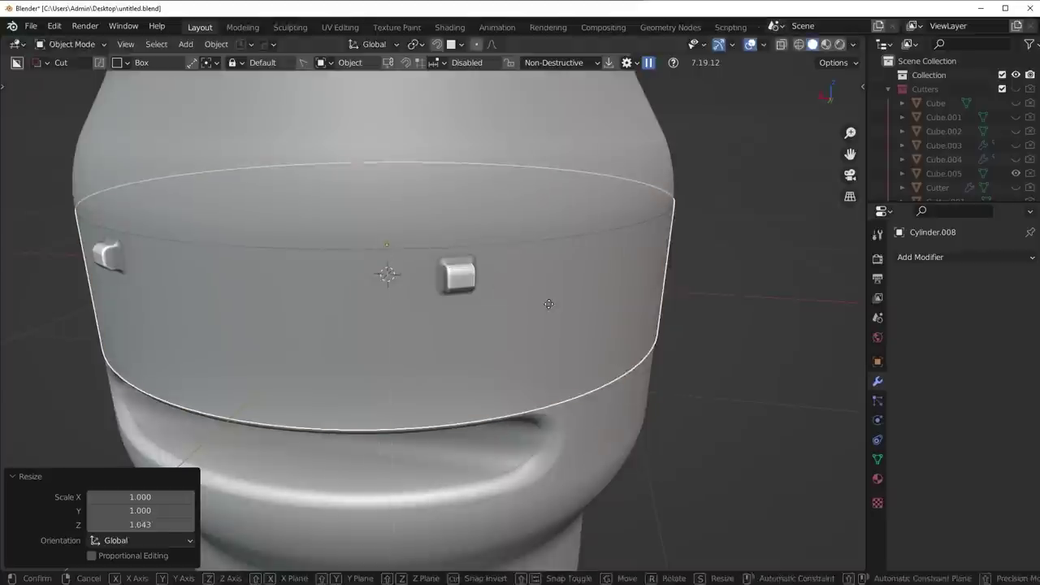
Raise the cylinder another 0.019 m or so along Z and scale its height by about 1.016.
key(g)
key(z)
click(557, 268)
key(s)
key(z)
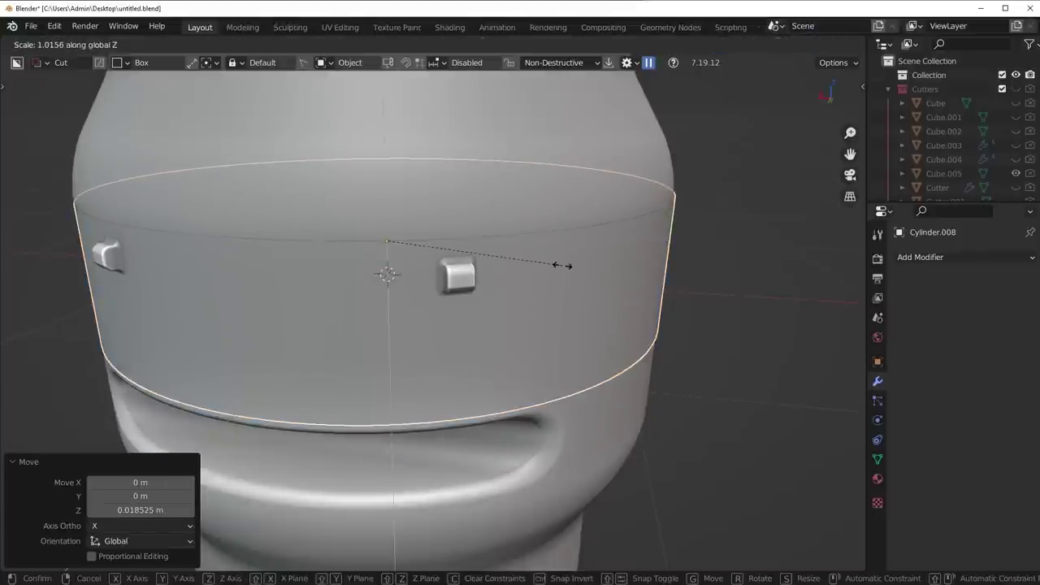
click(563, 265)
key(g)
key(z)
right_click(563, 267)
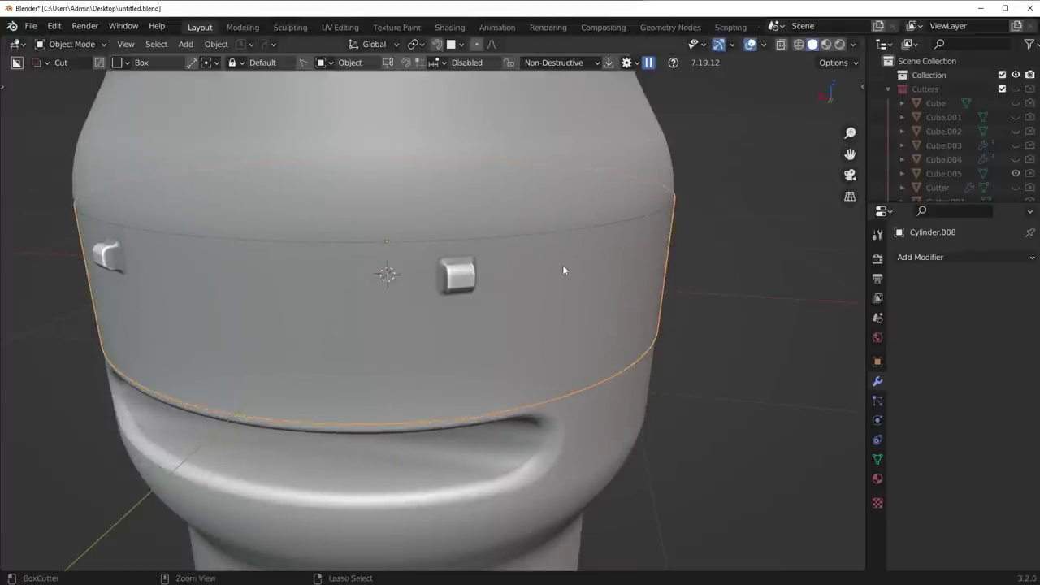
Rename the new cylinder object as ntransfer.
middle_drag(562, 264, 550, 287)
scroll(921, 171, down, 5)
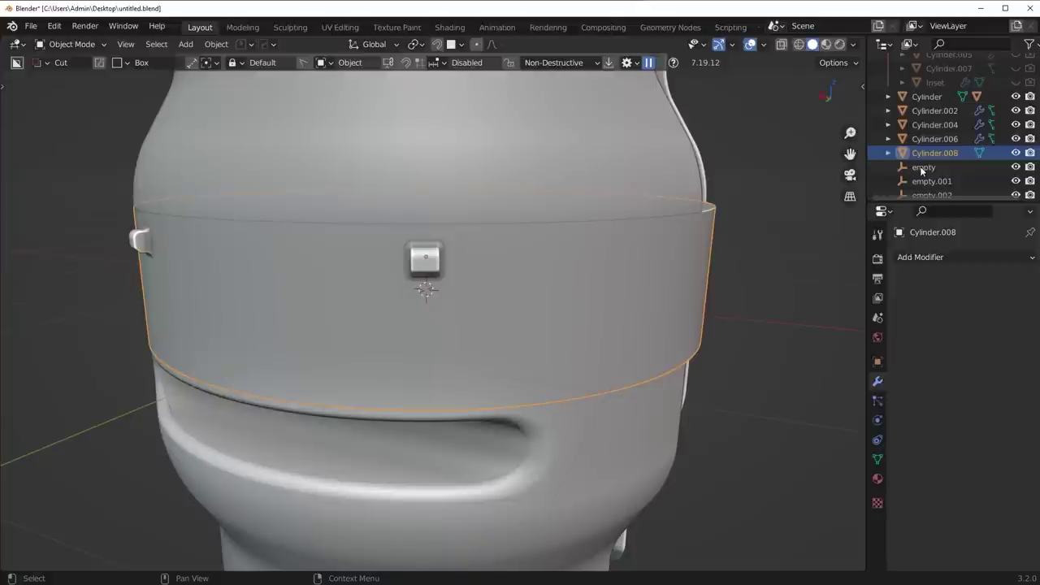
double_click(927, 153)
text(ntr)
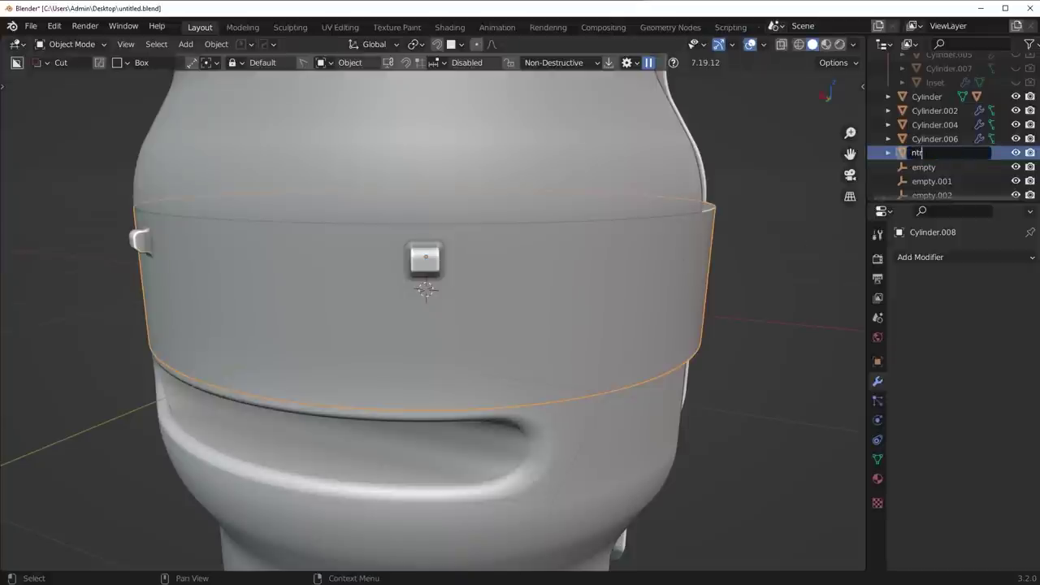
text(ansfer)
key(Return)
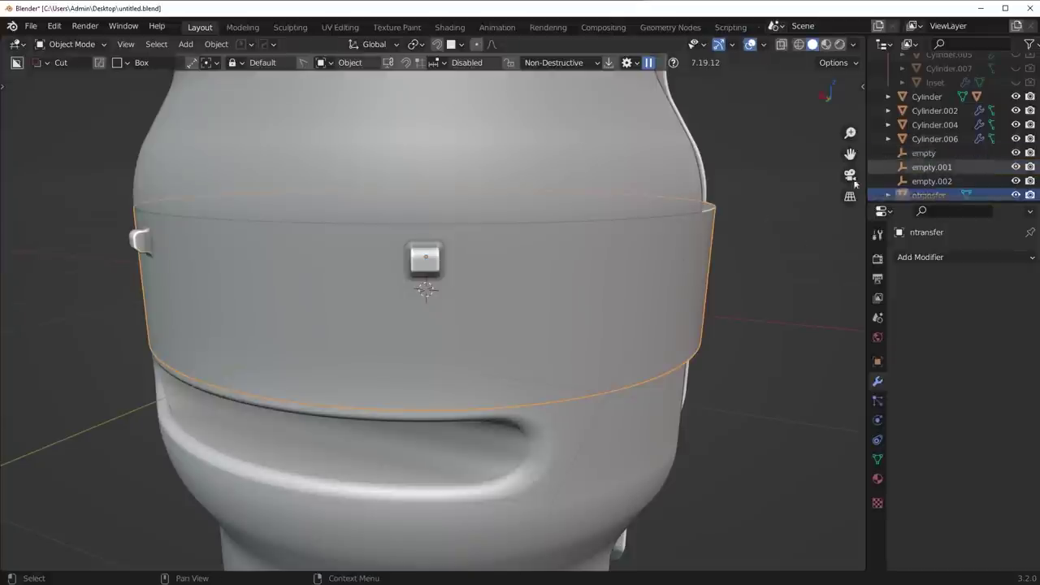
Hide the ntransfer cylinder and select the outer shell.
middle_drag(651, 341, 565, 183)
click(510, 192)
scroll(514, 187, down, 2)
click(627, 311)
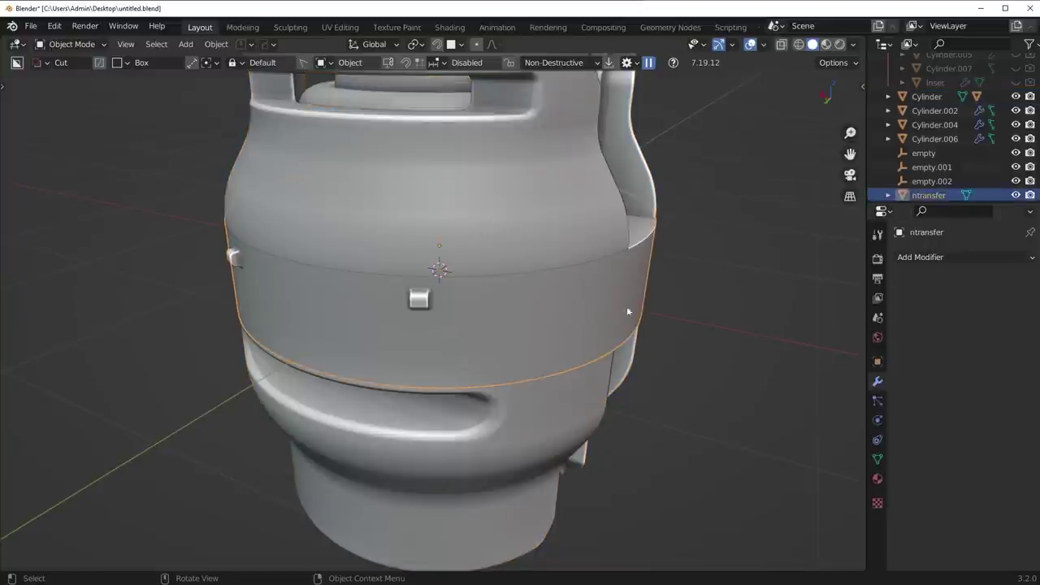
click(552, 221)
middle_drag(553, 220, 488, 235)
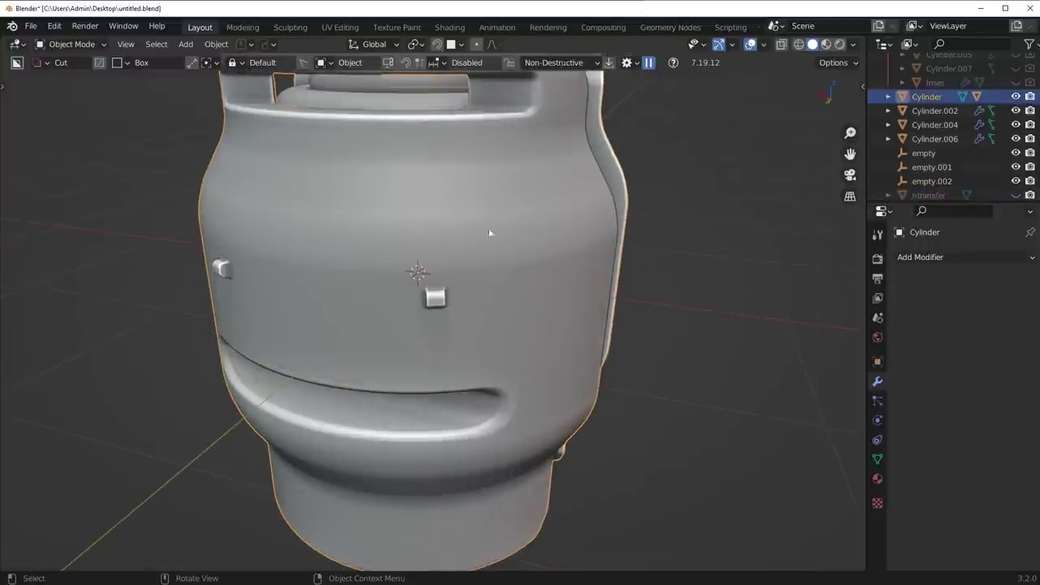
Add a Data Transfer modifier to the shell with ntransfer as its source object.
click(923, 258)
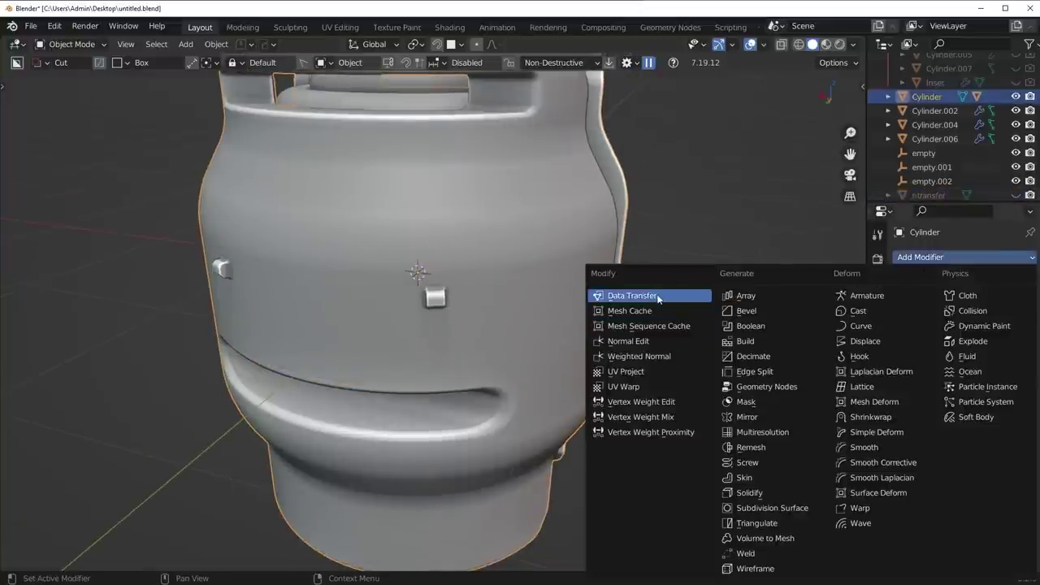
click(661, 298)
scroll(551, 327, up, 3)
scroll(551, 327, up, 2)
click(971, 300)
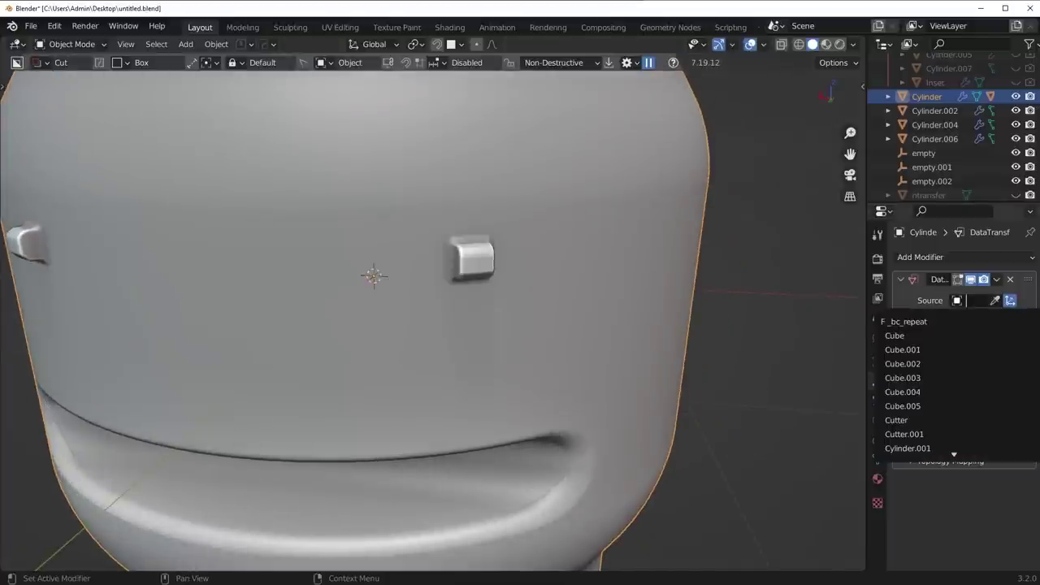
text(nt)
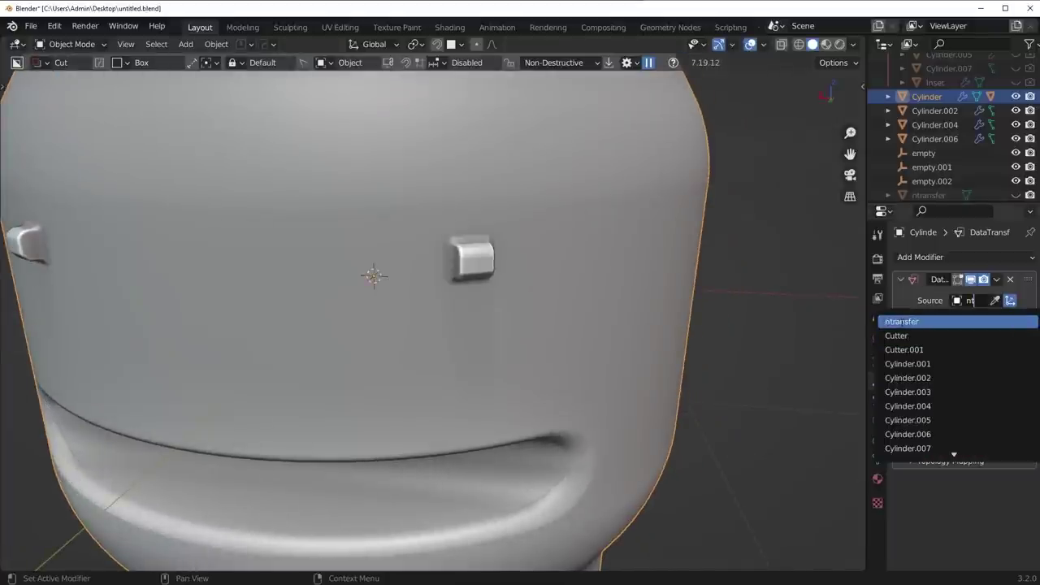
click(902, 322)
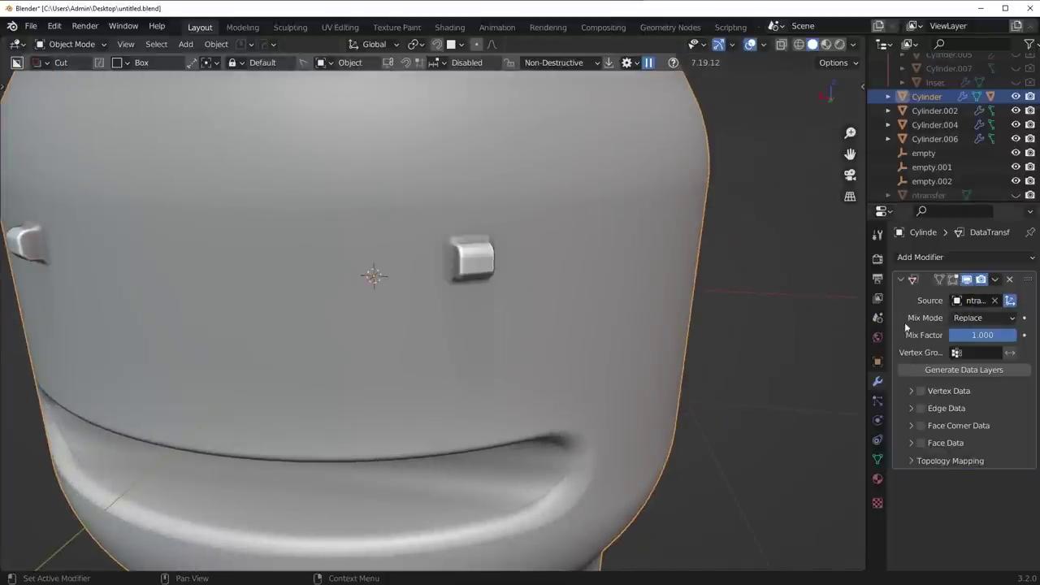
Enable Face Corner Data in the Data Transfer modifier and transfer Custom Normals.
click(921, 426)
click(912, 425)
click(919, 447)
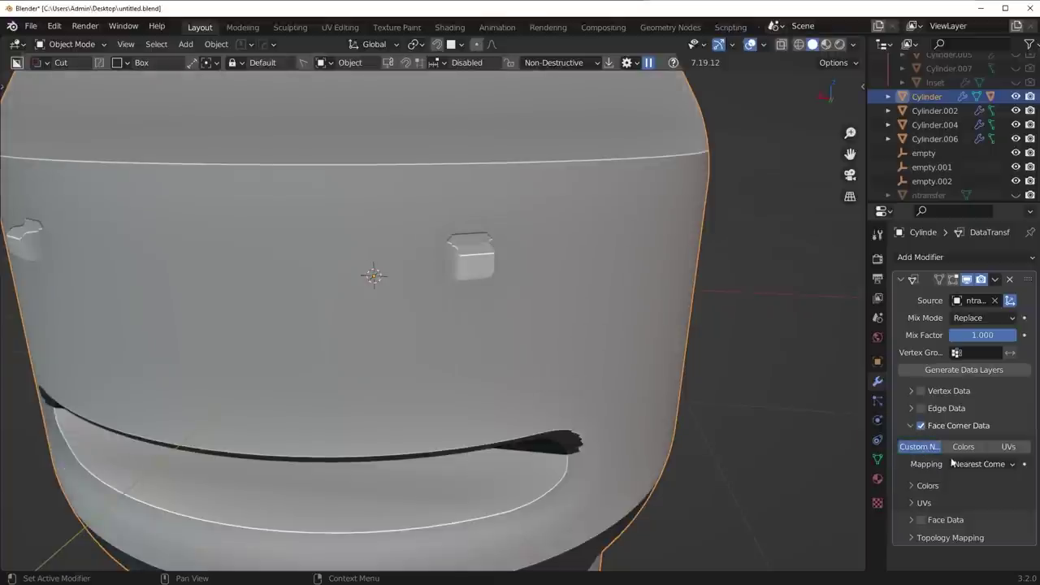
Set the Data Transfer modifier's face corner mapping to Projected Face Interpolated.
click(956, 463)
click(894, 375)
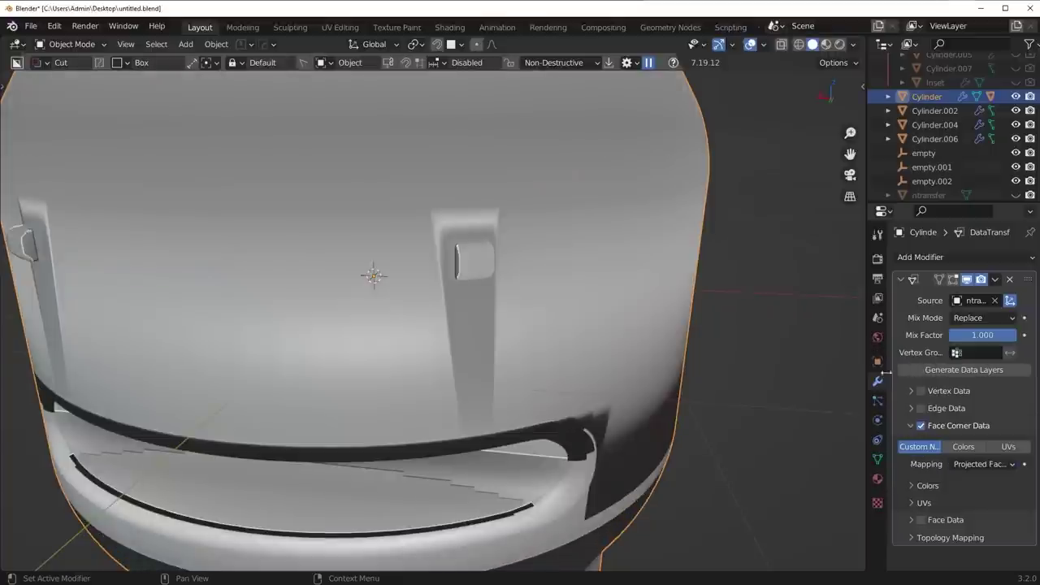
scroll(716, 375, down, 3)
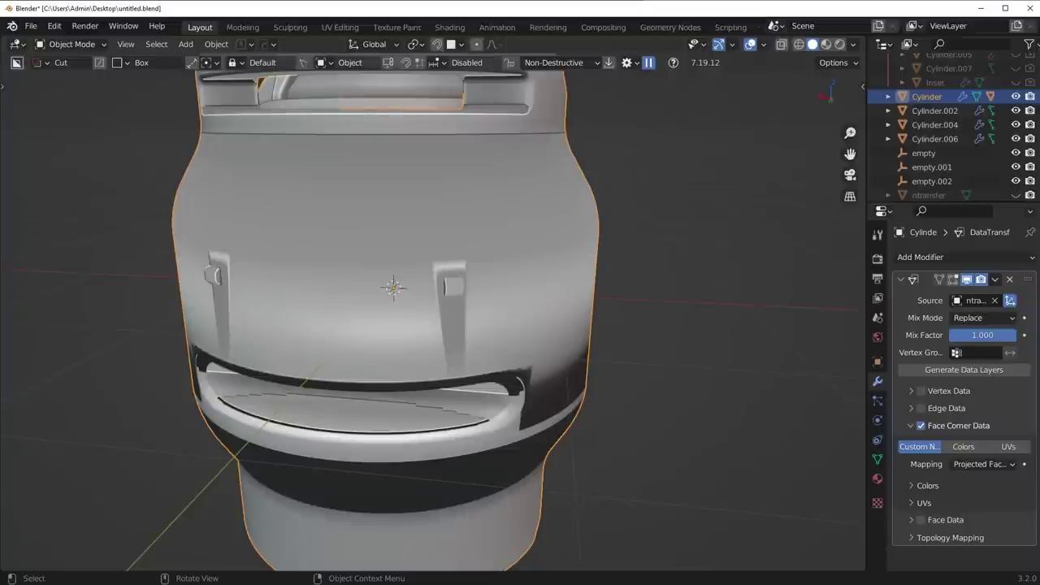
scroll(616, 330, down, 4)
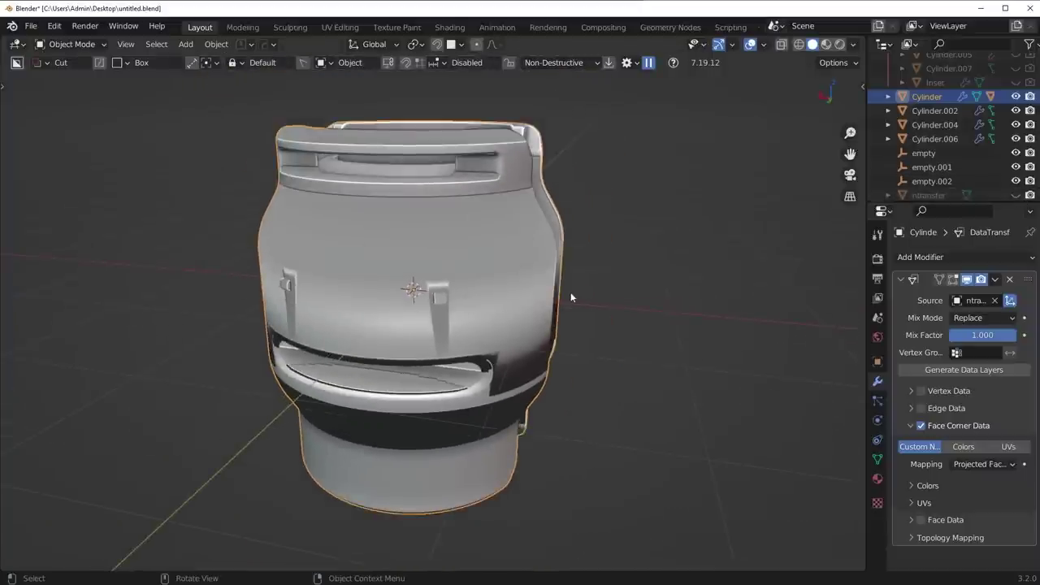
middle_drag(570, 296, 617, 301)
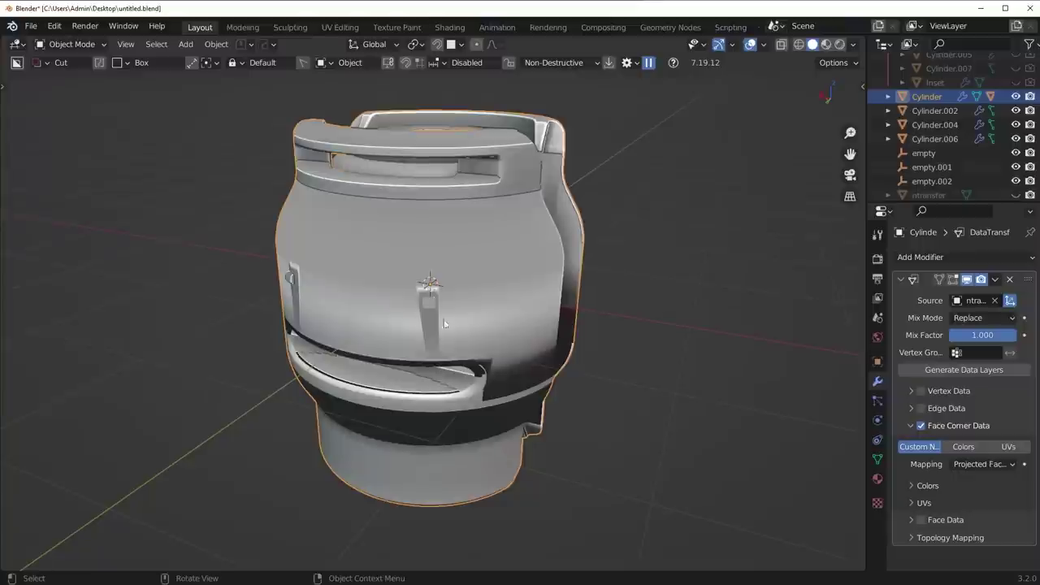
Reveal the ntransfer cylinder to compare its coverage with the shell, and hide it again.
click(1016, 195)
click(927, 196)
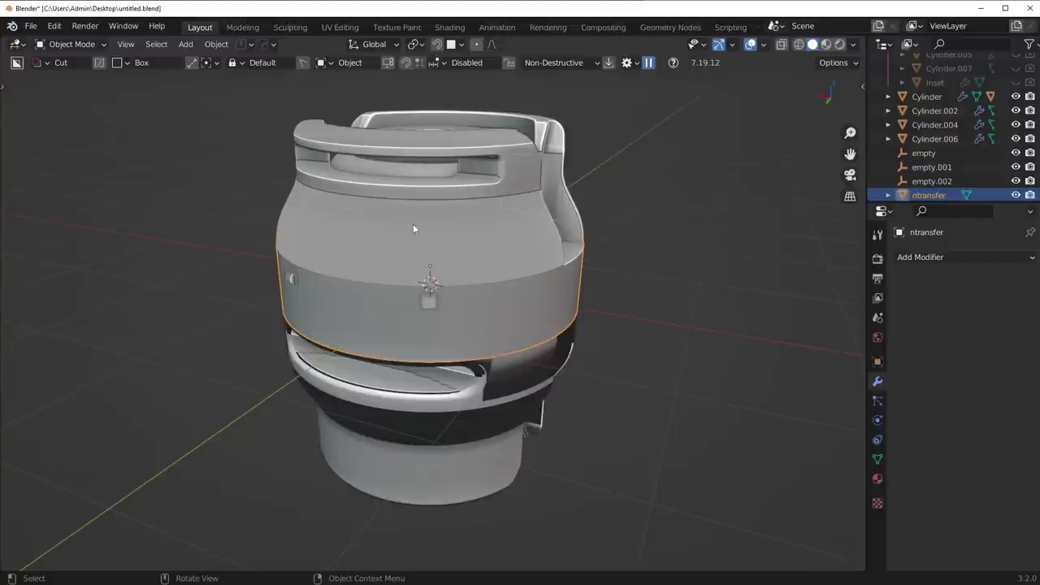
click(1016, 195)
Assign the two tall face strips around the front block to a new vertex group on the shell.
scroll(436, 290, up, 5)
click(436, 291)
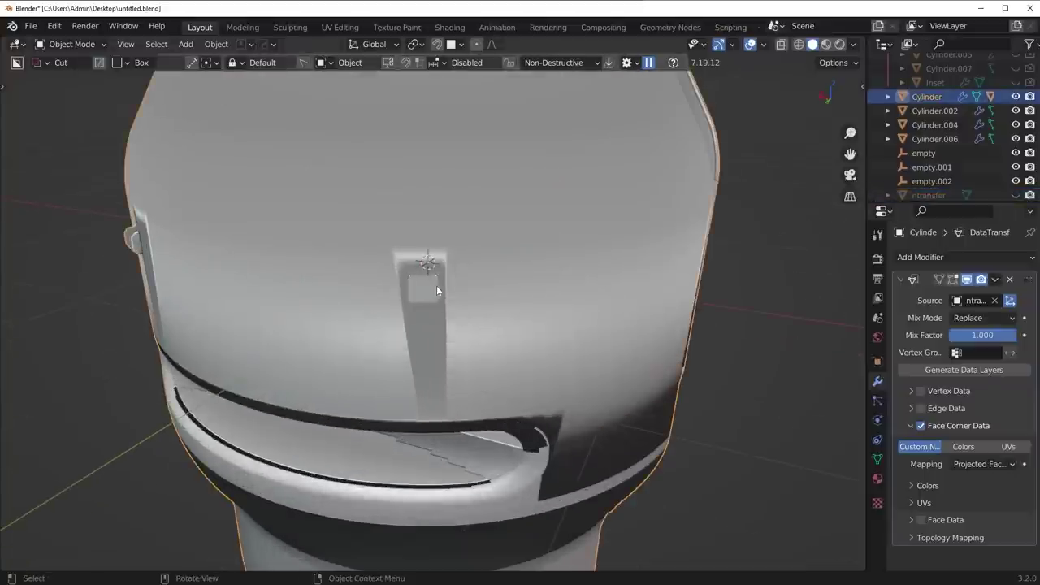
key(Tab)
scroll(543, 302, up, 5)
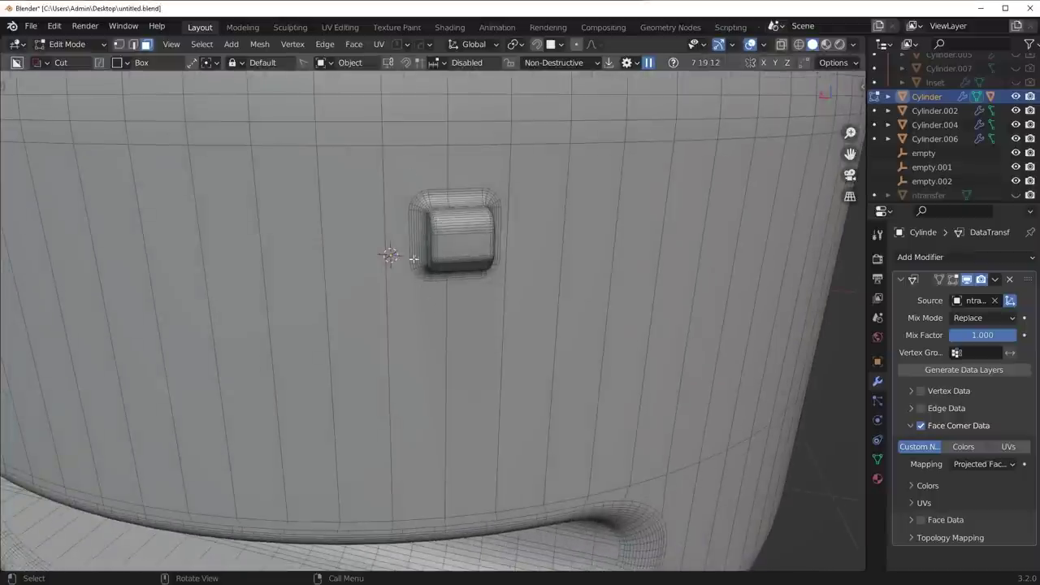
alt+click(418, 173)
alt+shift+click(472, 174)
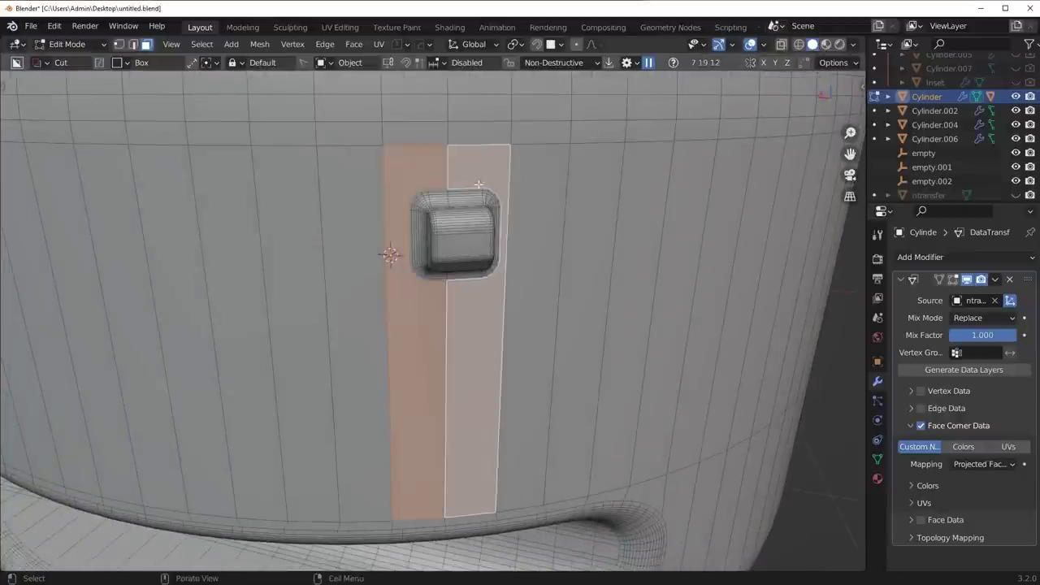
scroll(449, 248, down, 4)
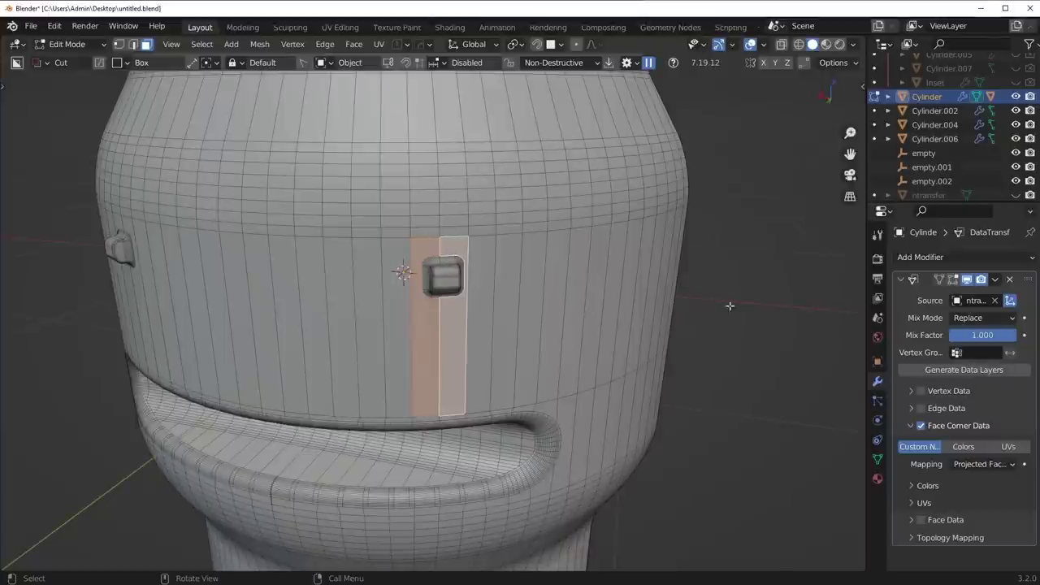
click(877, 459)
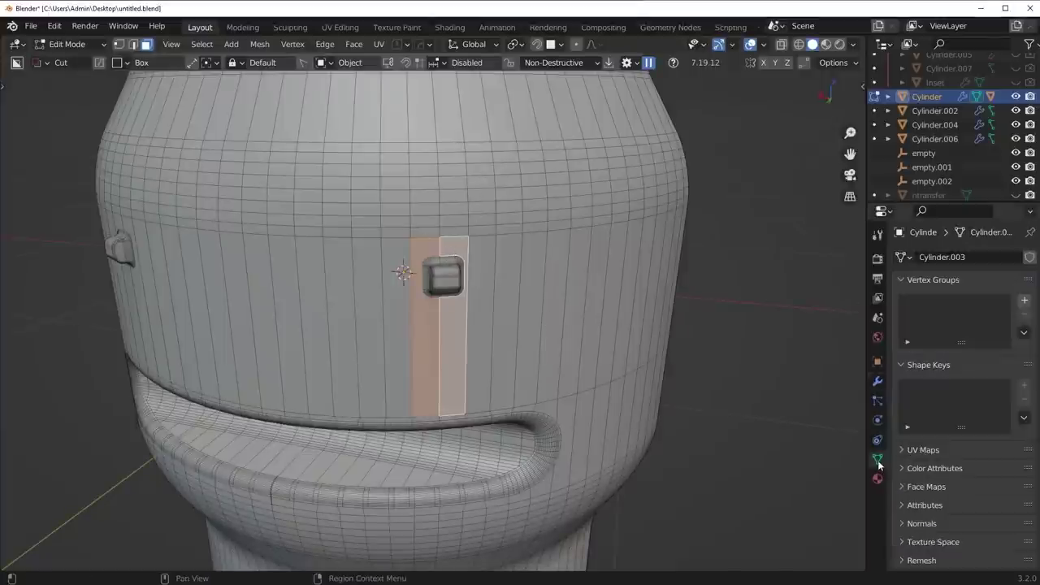
click(1024, 301)
click(913, 388)
key(alt+a)
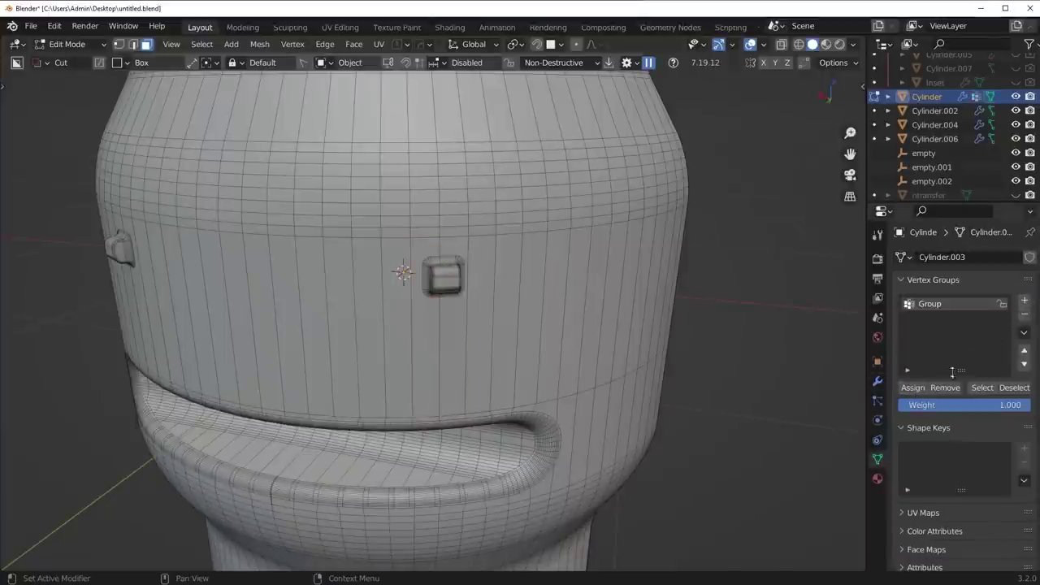
click(982, 388)
click(1014, 387)
key(ctrl+Tab)
click(857, 397)
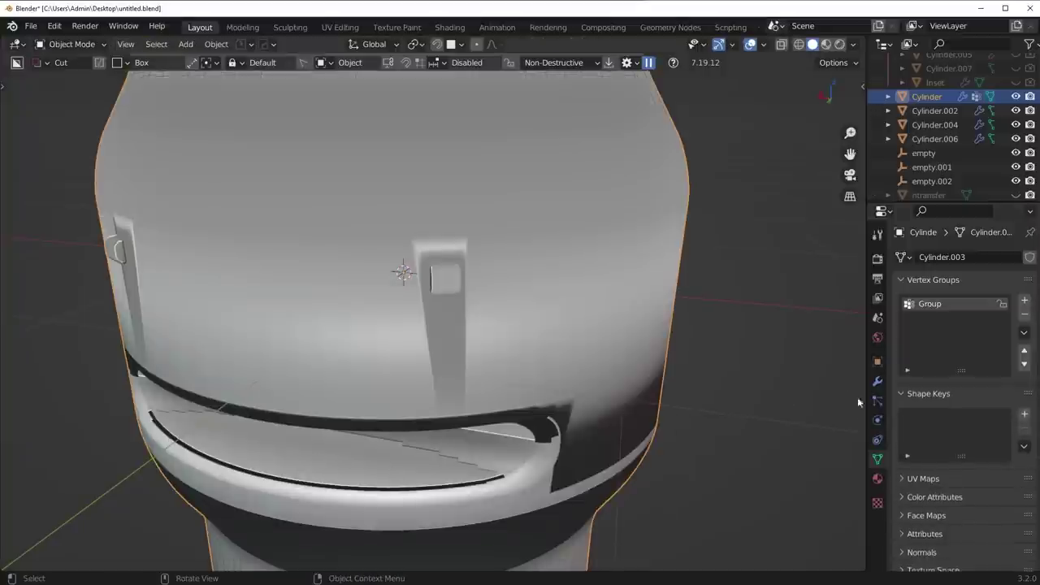
Limit the Data Transfer modifier to the vertex group named Group.
click(878, 380)
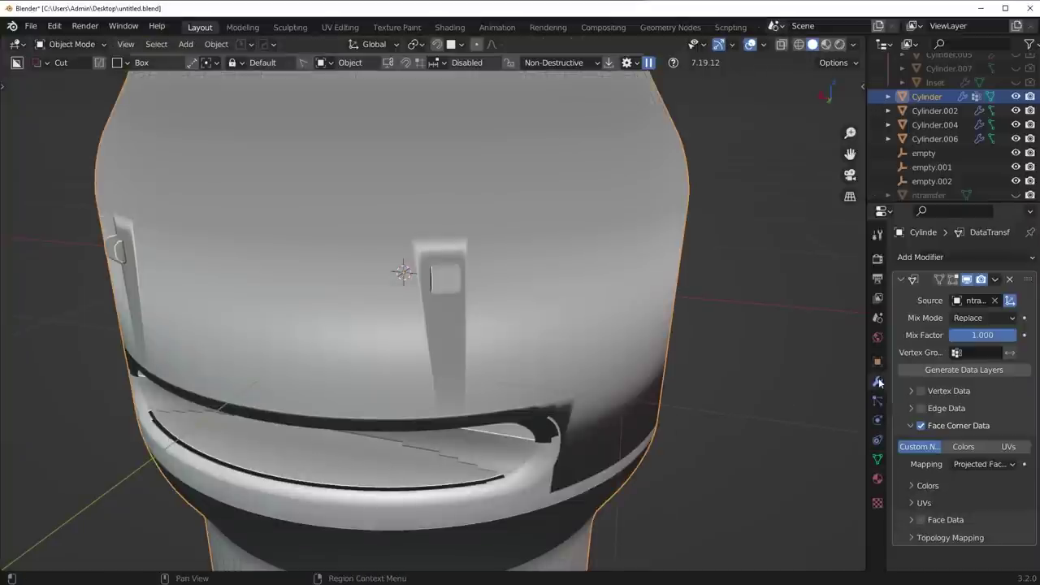
click(967, 357)
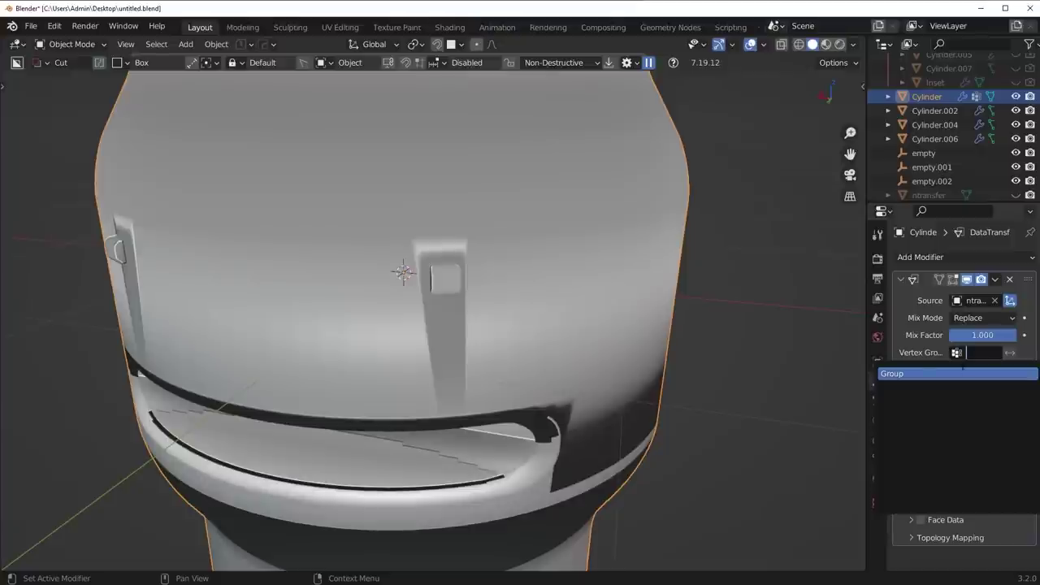
key(Escape)
click(966, 352)
click(956, 373)
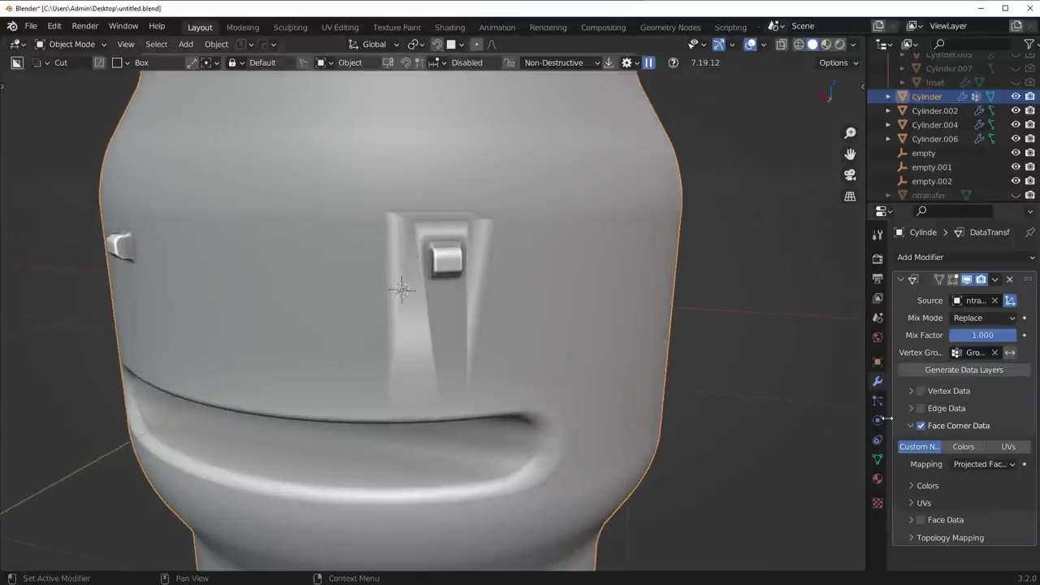
middle_drag(476, 335, 468, 335)
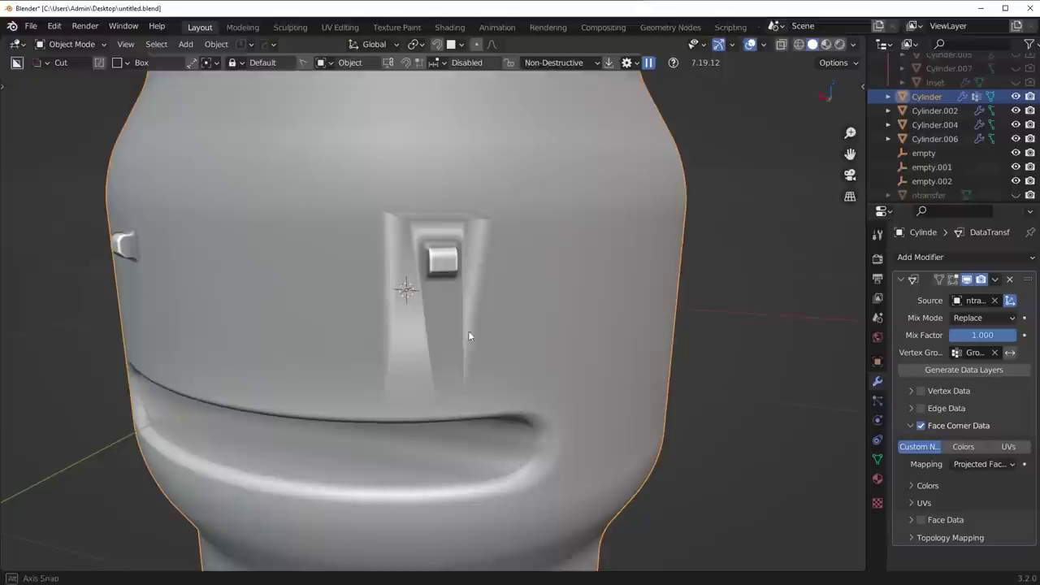
Reveal the ntransfer cylinder, try scaling it slightly, and hide it again.
click(1016, 195)
click(598, 275)
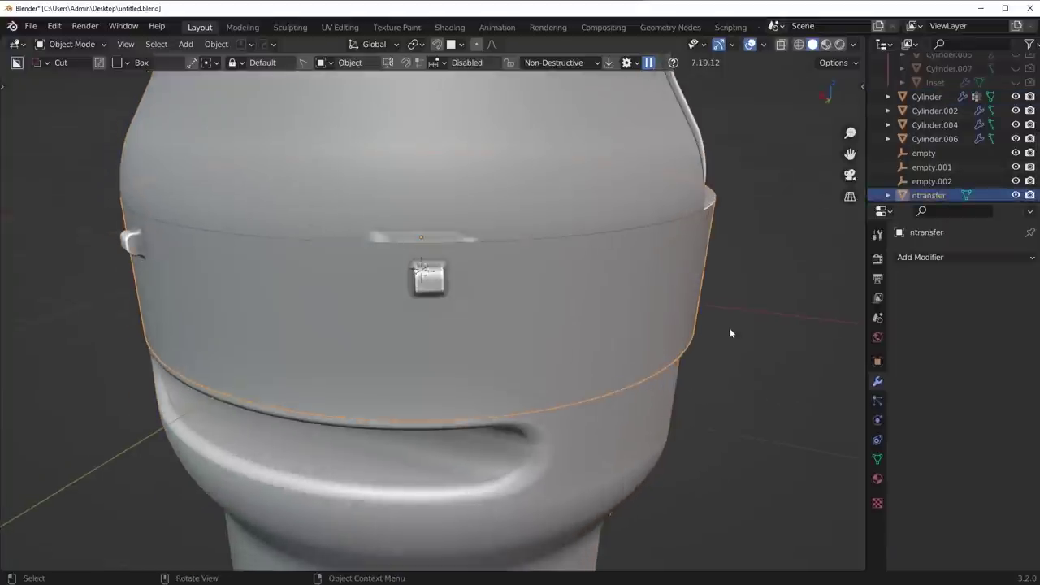
key(s)
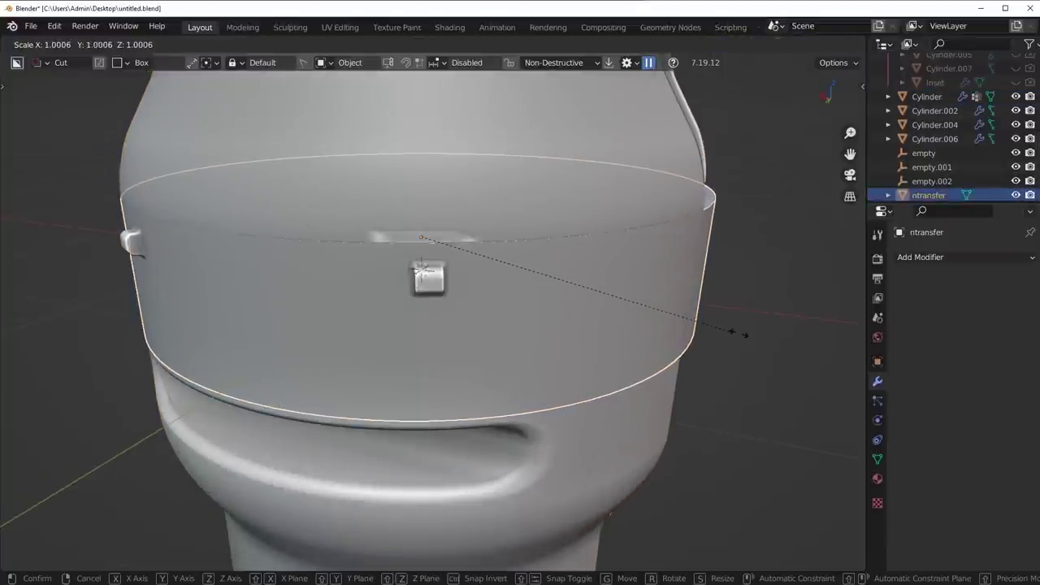
click(772, 342)
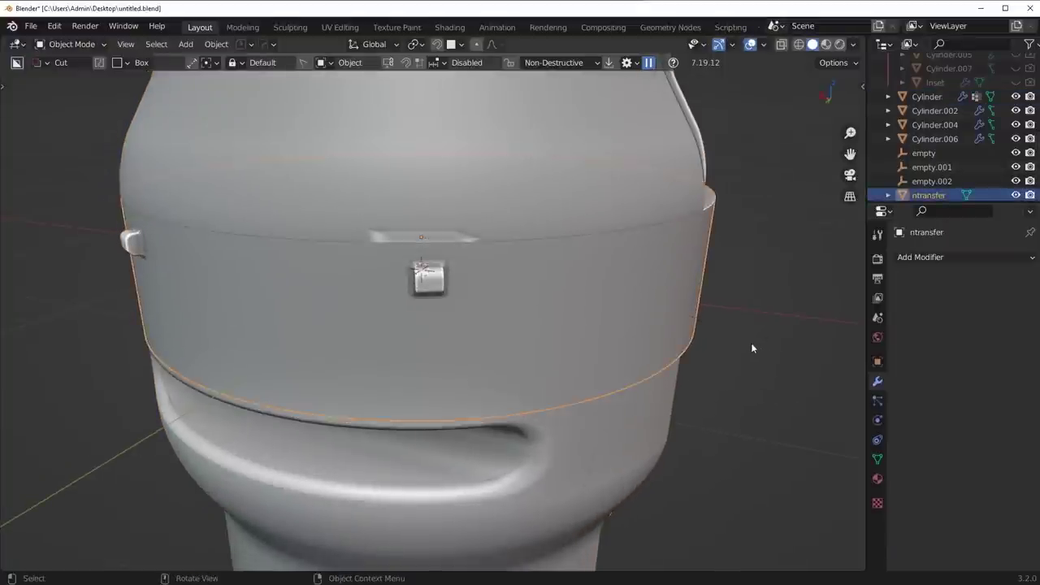
scroll(629, 273, up, 6)
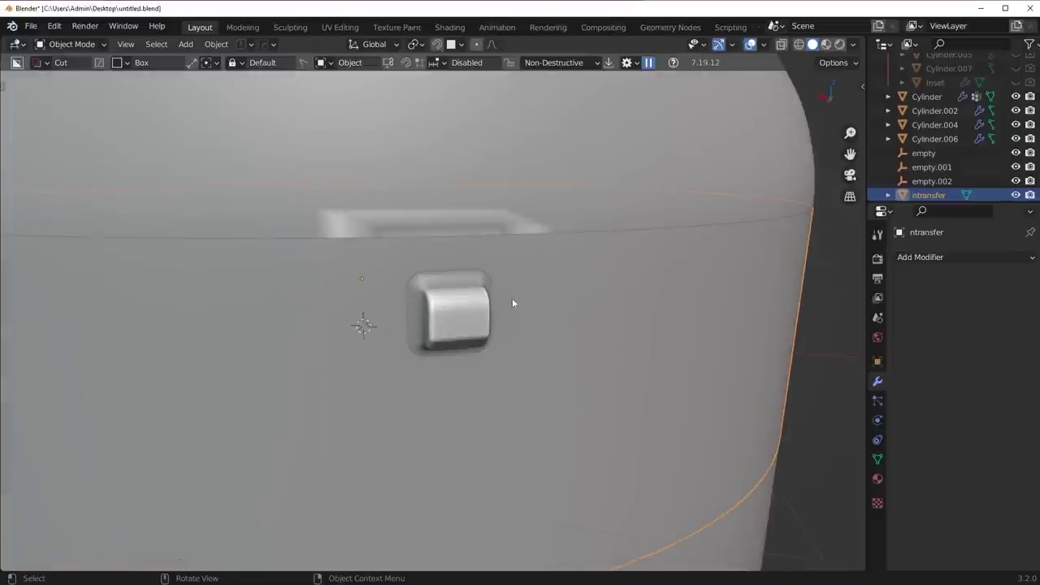
key(h)
Add a loop cut to the shell on each side of the front block, with slide factors -0.909 and -0.403.
click(543, 293)
key(Tab)
key(ctrl+r)
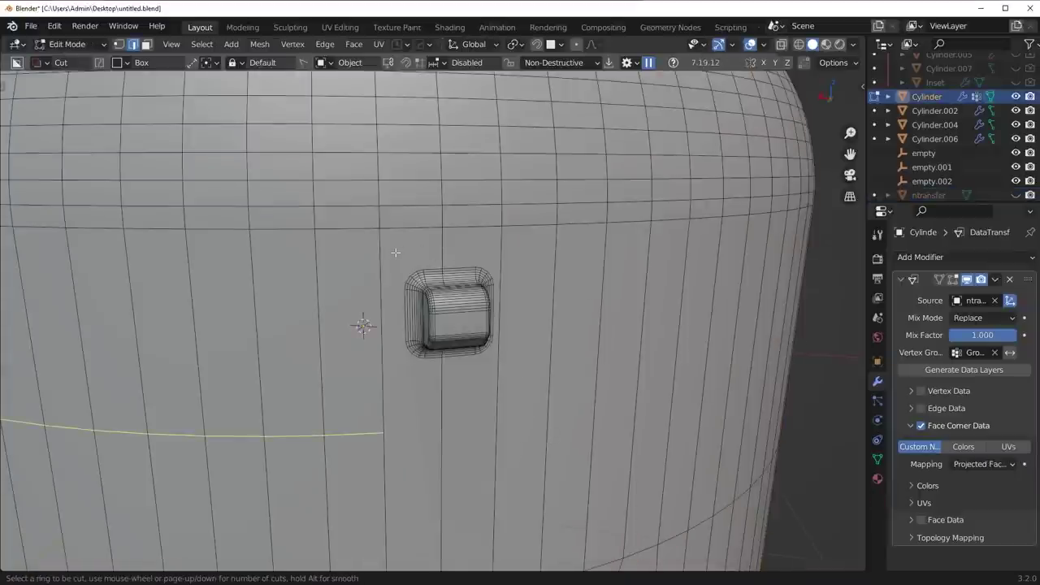
click(396, 253)
click(435, 75)
key(ctrl+r)
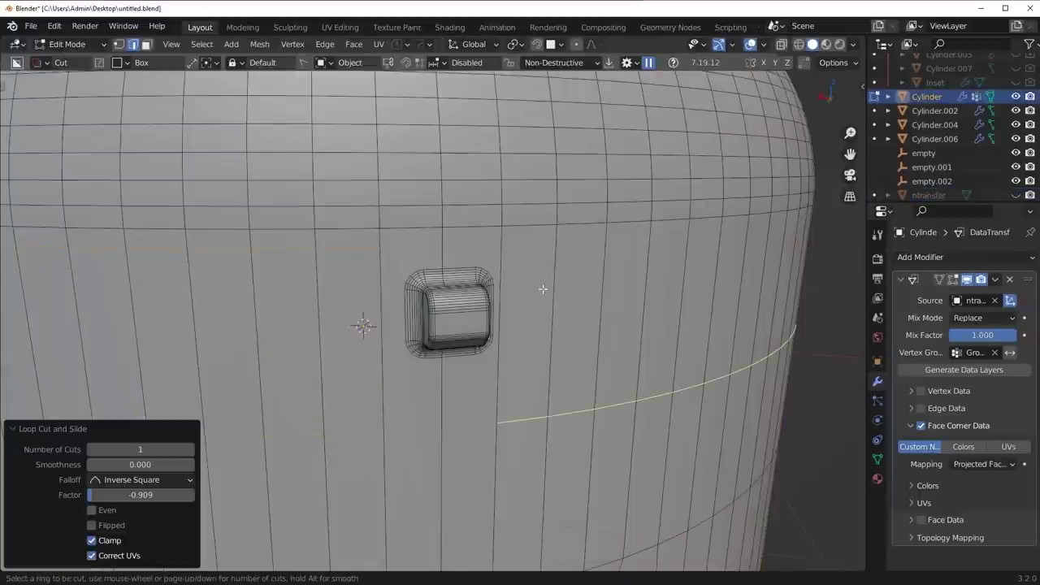
click(544, 288)
click(558, 218)
Enable vertex snapping and move the second loop up along Z to the height of the first loop.
key(ctrl+shift+Tab)
click(549, 214)
key(g)
key(z)
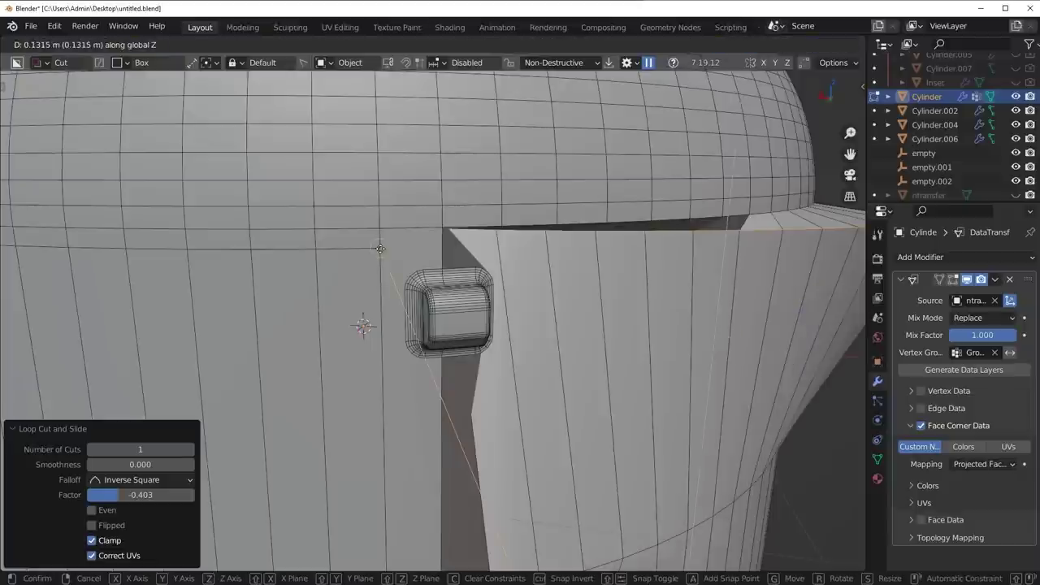
right_click(380, 248)
key(ctrl+shift+Tab)
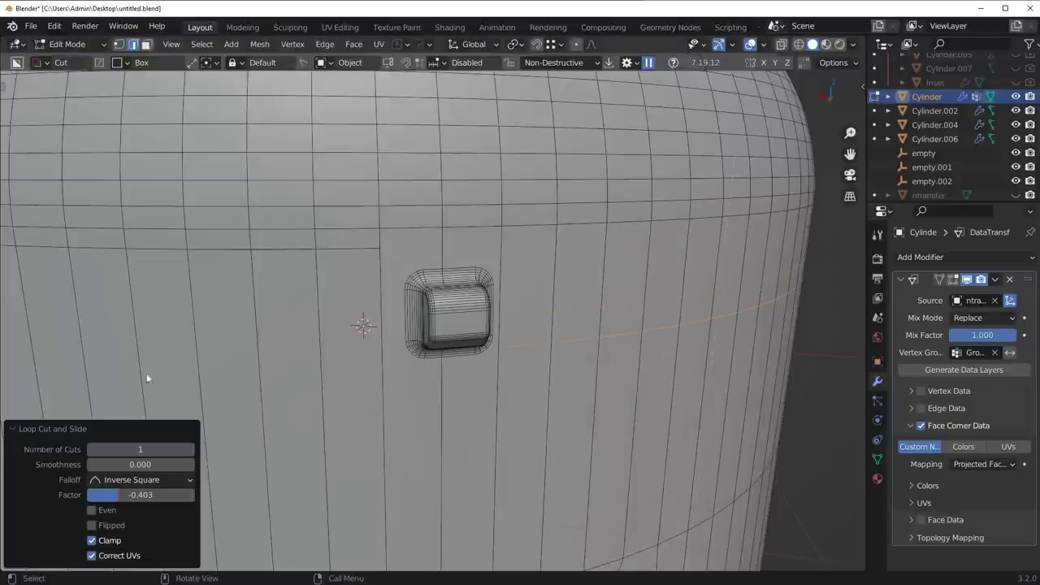
key(g)
key(z)
ctrl+click(383, 247)
ctrl+middle_drag(383, 248, 383, 380)
Add a lower loop cut on each side of the block and snap the second one vertically to the first.
key(ctrl+r)
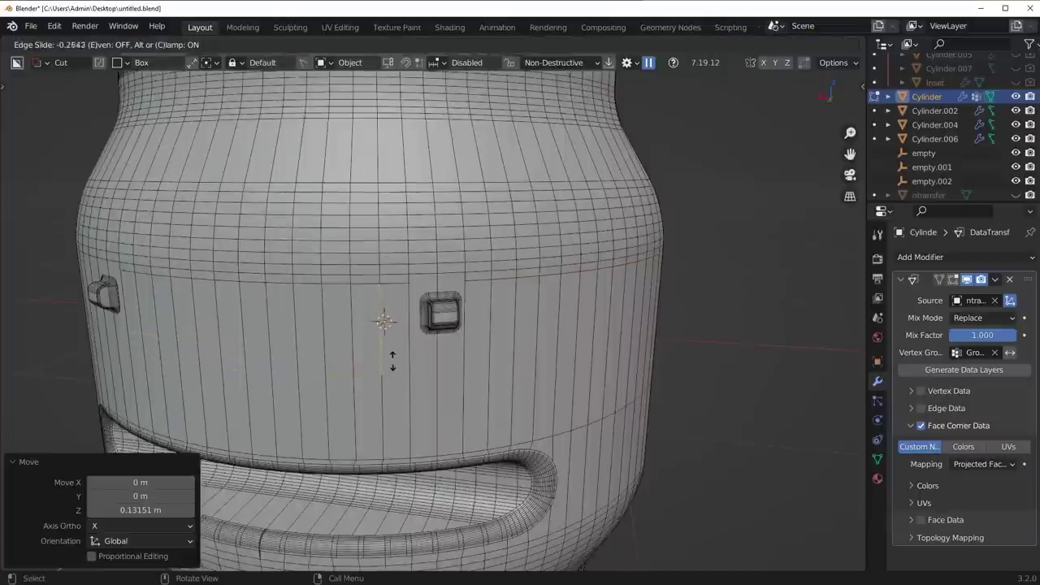
click(392, 358)
click(477, 329)
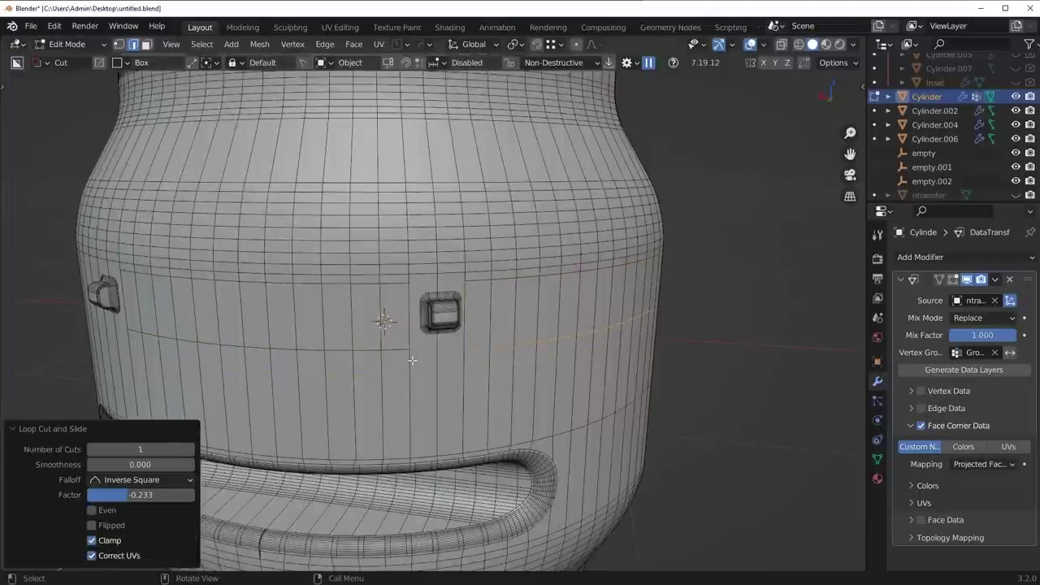
key(g)
key(z)
ctrl+click(410, 350)
Connect the open ends of the loops across the faces above and below the block.
key(1)
click(410, 349)
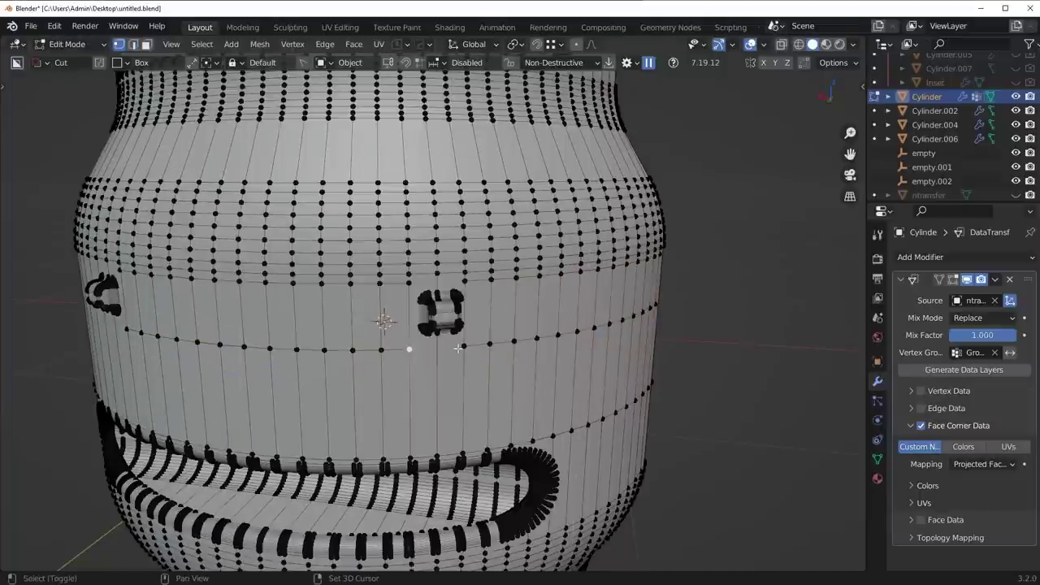
shift+click(464, 345)
key(j)
scroll(464, 346, up, 2)
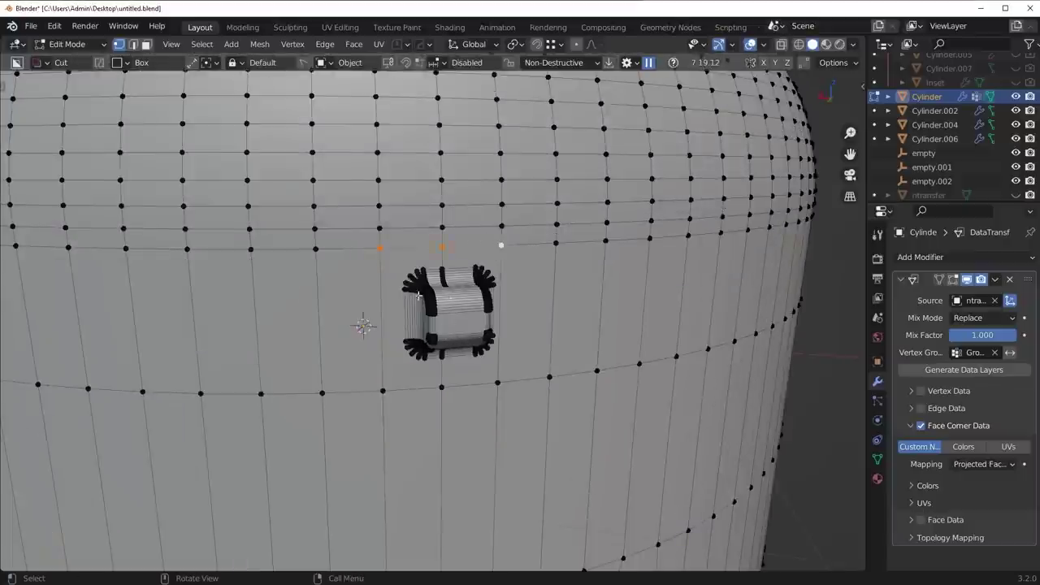
Delete the shell's existing vertex group.
key(3)
click(878, 458)
key(Tab)
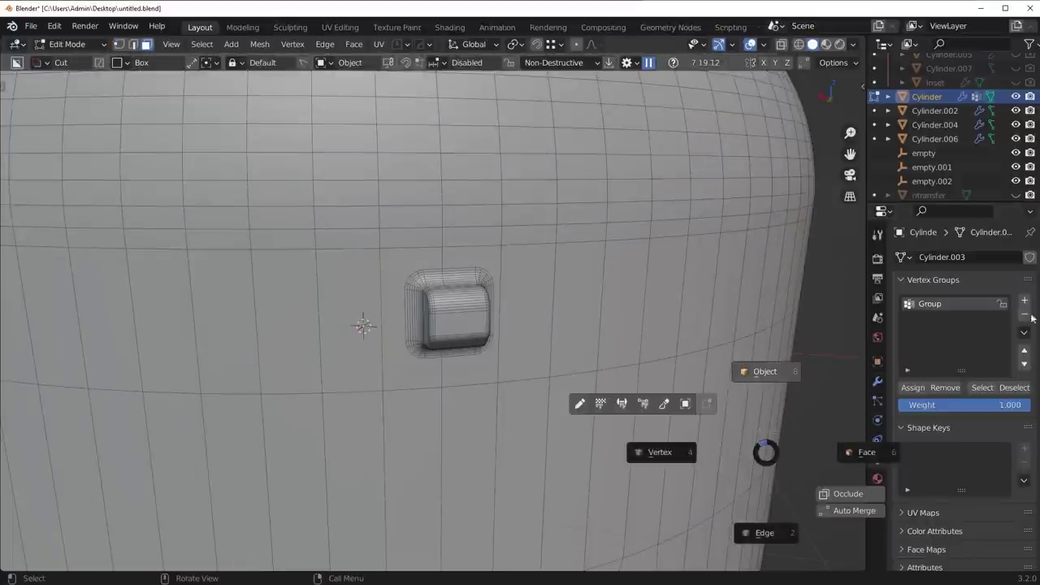
click(1025, 315)
scroll(492, 350, down, 3)
Assign the two short faces directly surrounding the front block to a new vertex group.
key(Tab)
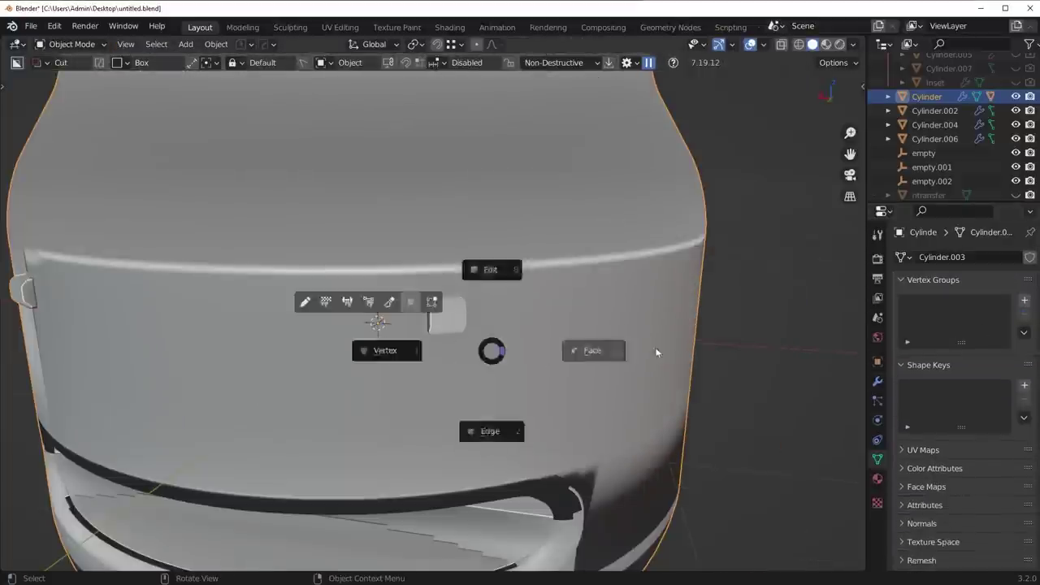
click(656, 352)
scroll(655, 352, up, 2)
click(422, 262)
shift+click(463, 261)
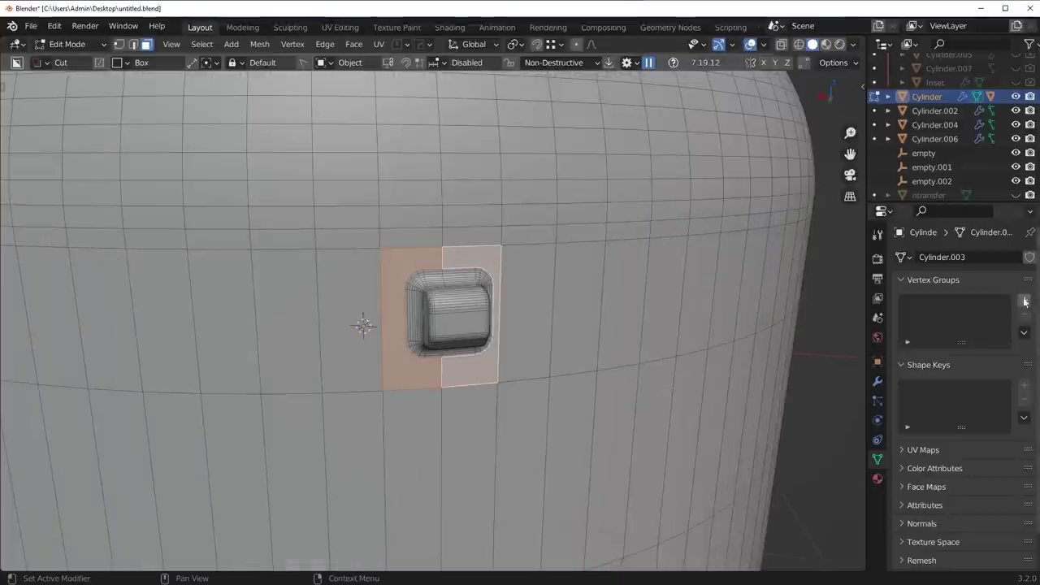
click(1025, 302)
click(912, 389)
key(ctrl+Tab)
click(637, 344)
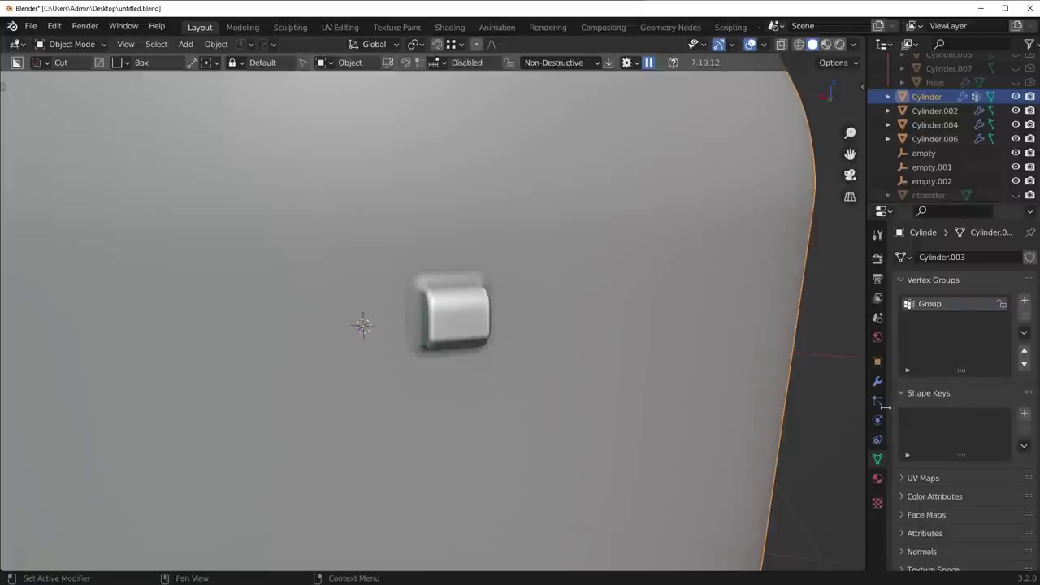
Clear the Data Transfer modifier's vertex group field and choose the newly assigned Group.
click(878, 381)
click(992, 353)
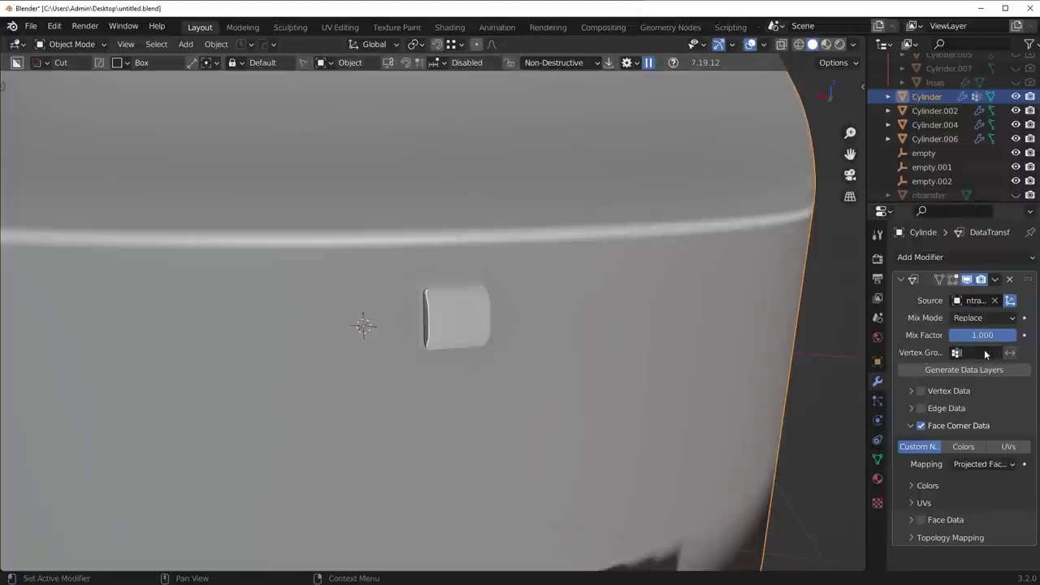
click(974, 353)
Switch the viewport shading to a glossy red MatCap to inspect the block's surroundings, and save the file.
scroll(641, 382, down, 4)
mouse_move(637, 377)
middle_down()
mouse_move(551, 293)
mouse_move(610, 252)
mouse_move(599, 230)
mouse_move(561, 229)
middle_up()
scroll(589, 359, up, 4)
click(850, 46)
click(840, 107)
key(ctrl+s)
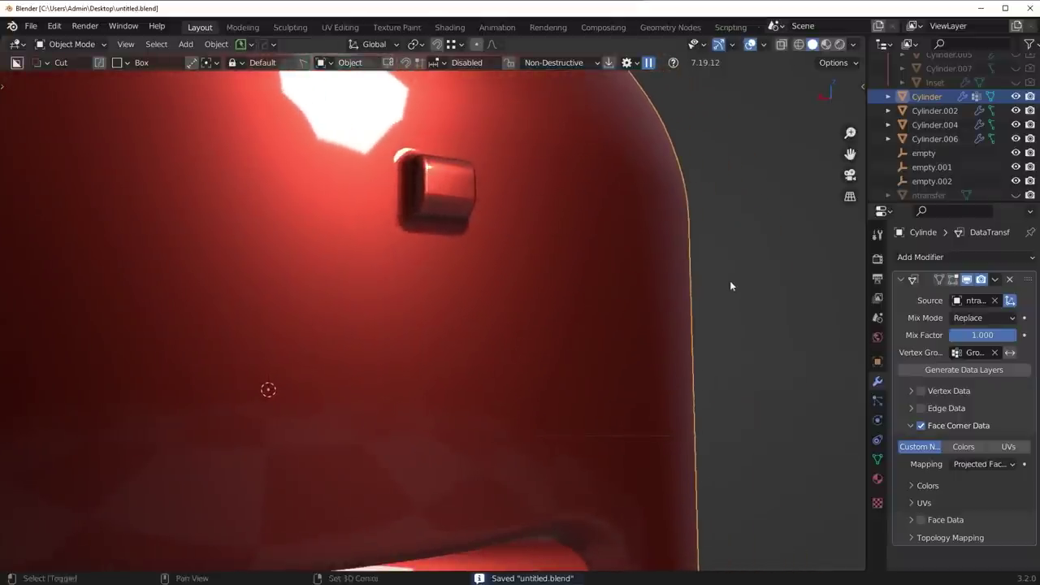
Switch the Data Transfer modifier's viewport display off and on to compare the shading around the block.
middle_drag(730, 280, 713, 276)
click(967, 279)
click(966, 279)
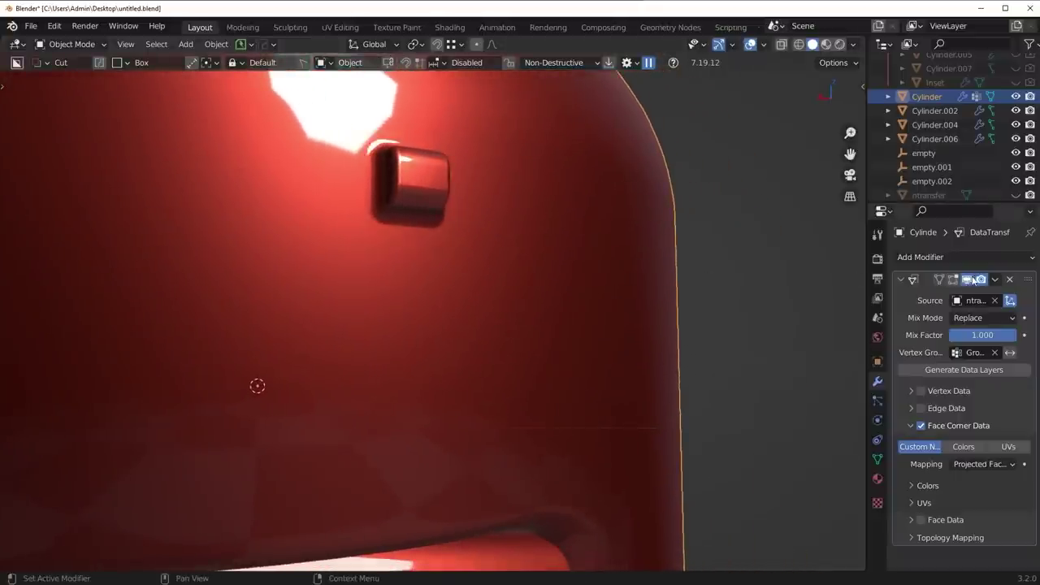
Switch the viewport to the two-tone grey MatCap and examine the shading around the block.
click(854, 44)
click(841, 144)
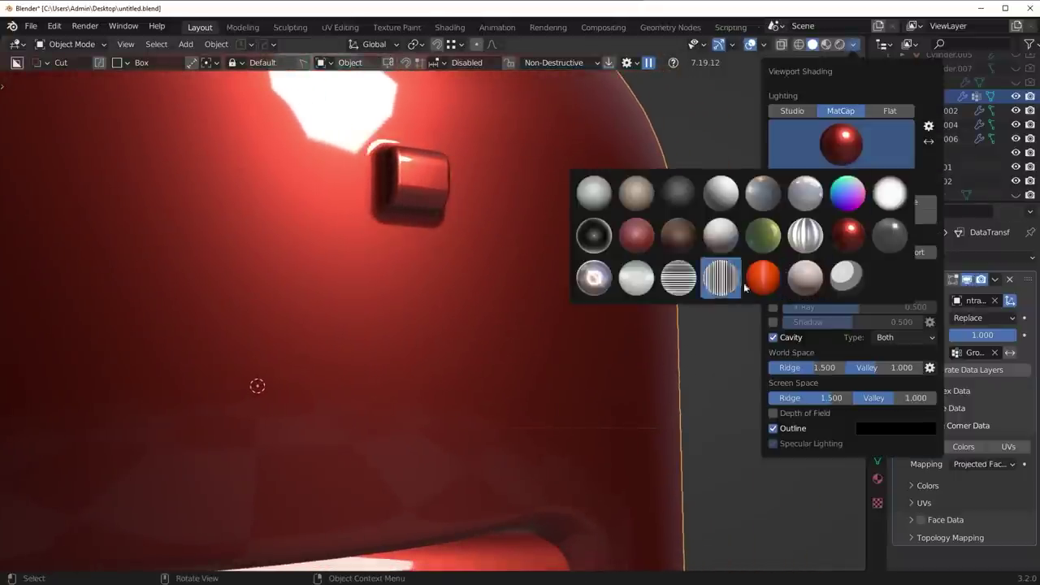
click(845, 276)
middle_drag(622, 278, 590, 271)
Use the pearly metallic MatCap and turn off the Data Transfer modifier's viewport display to compare the reflections beside the block.
click(854, 45)
click(849, 153)
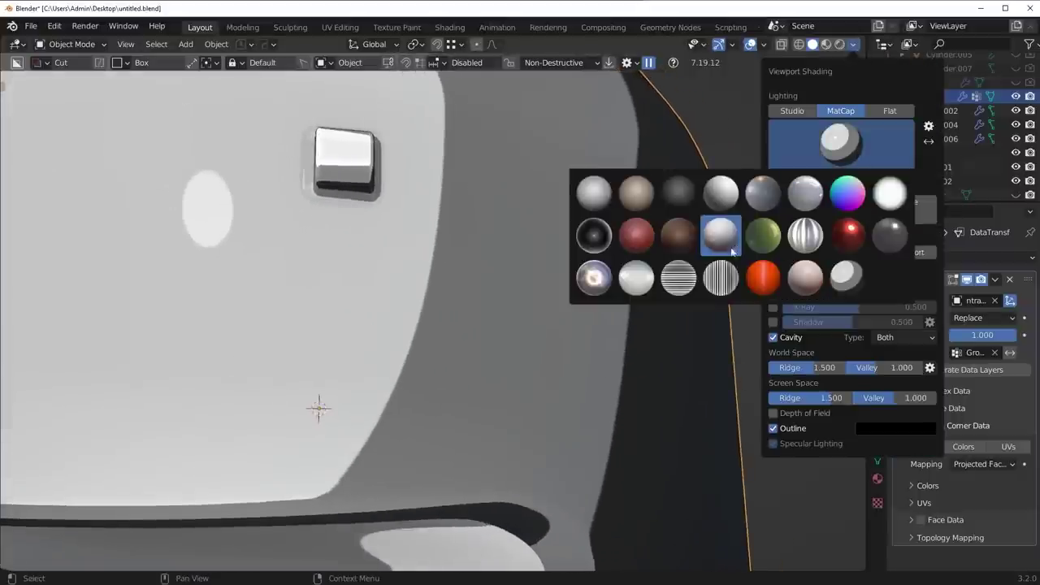
click(635, 277)
middle_drag(544, 266, 556, 291)
click(967, 281)
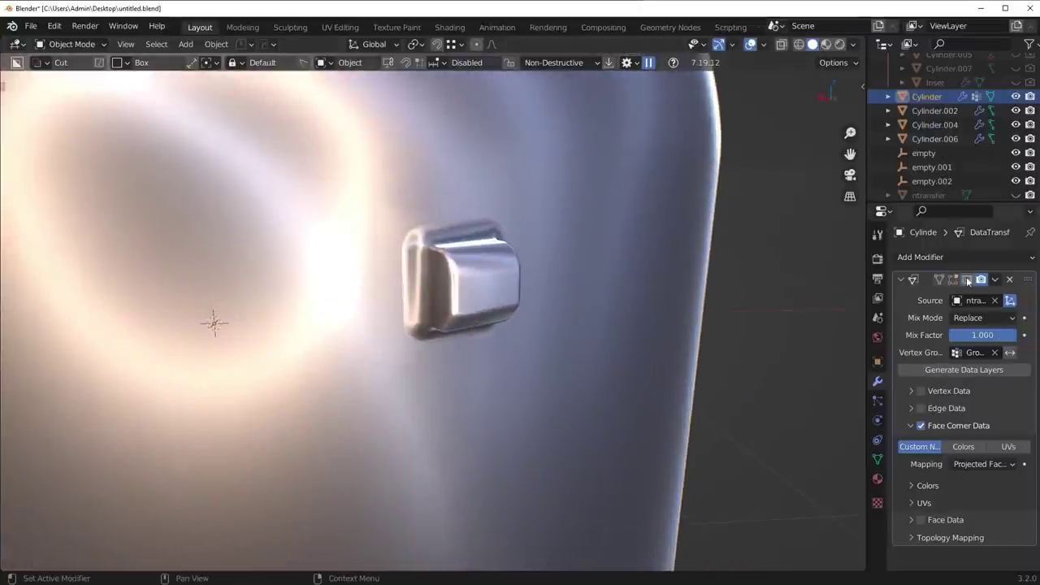
mouse_move(696, 285)
middle_down()
mouse_move(586, 251)
mouse_move(629, 242)
middle_up()
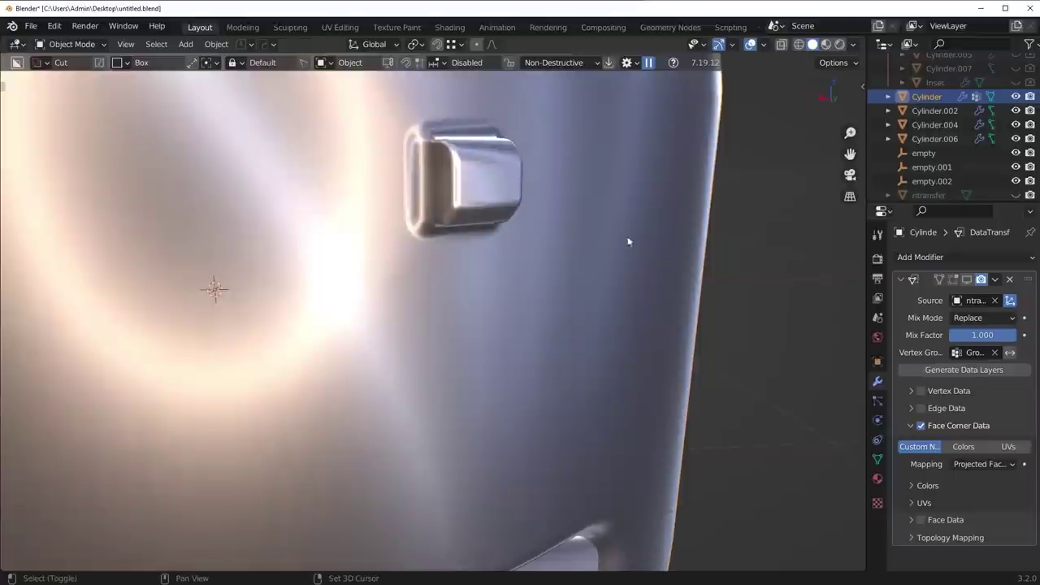
Return to the glossy red MatCap and re-enable the Data Transfer modifier in the viewport to compare the shading around the block.
click(852, 44)
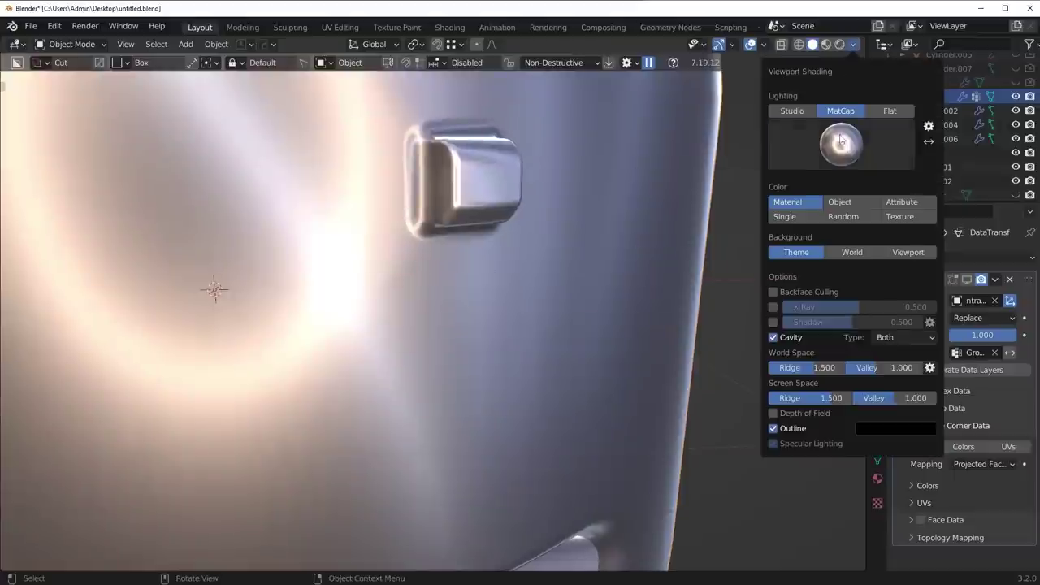
click(917, 139)
click(616, 265)
middle_drag(616, 265, 563, 291)
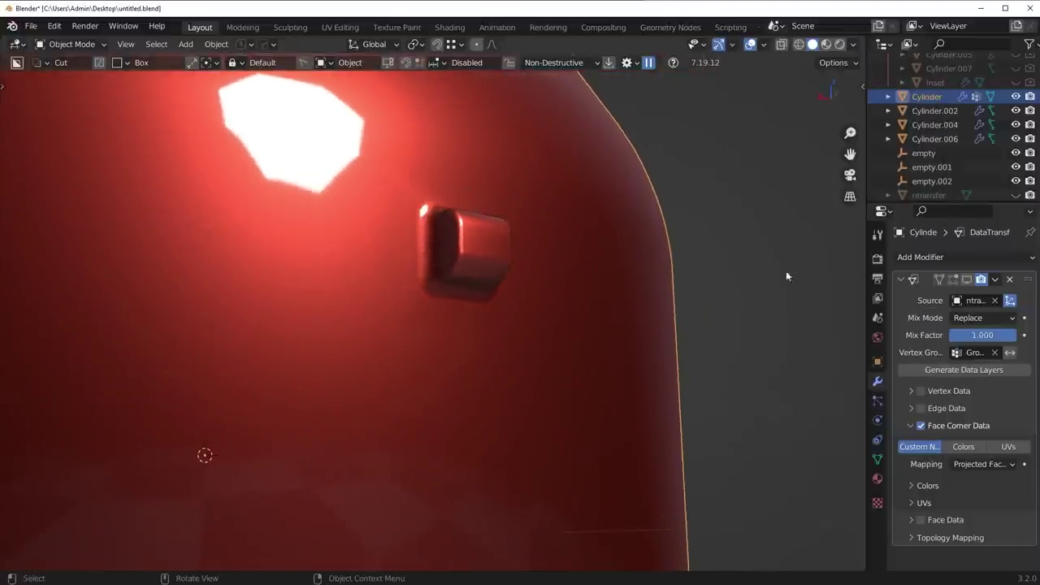
click(967, 281)
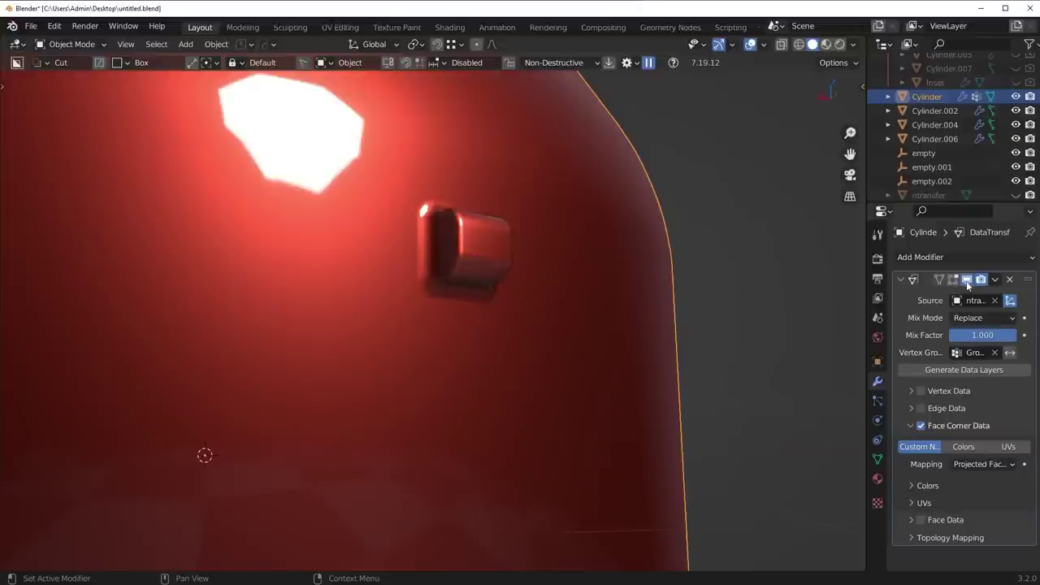
scroll(669, 290, down, 10)
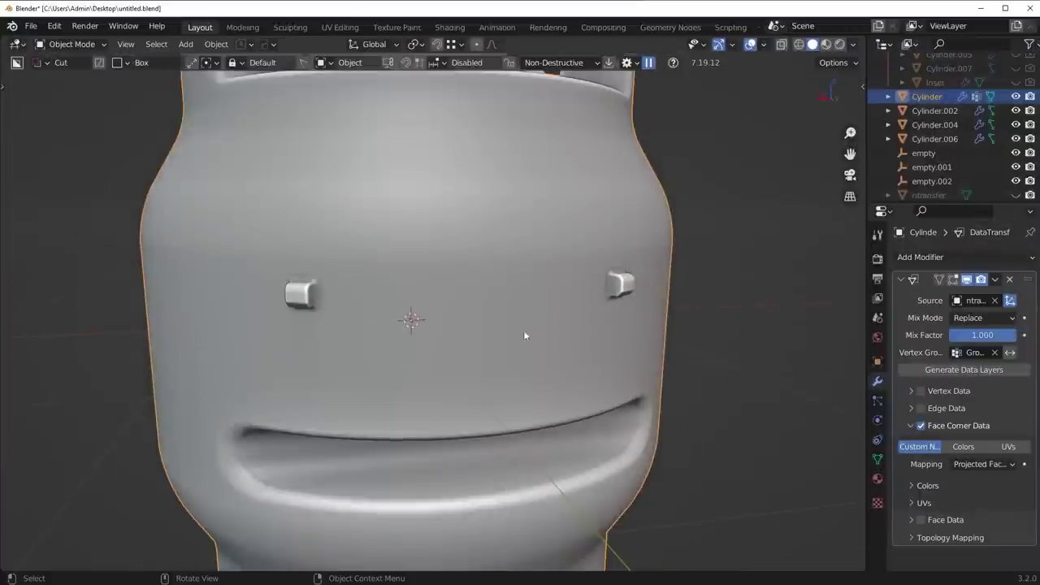
Symmetrize the shell mesh across X and across Y from positive to negative to repeat the block on the other sides.
key(Tab)
key(alt+x)
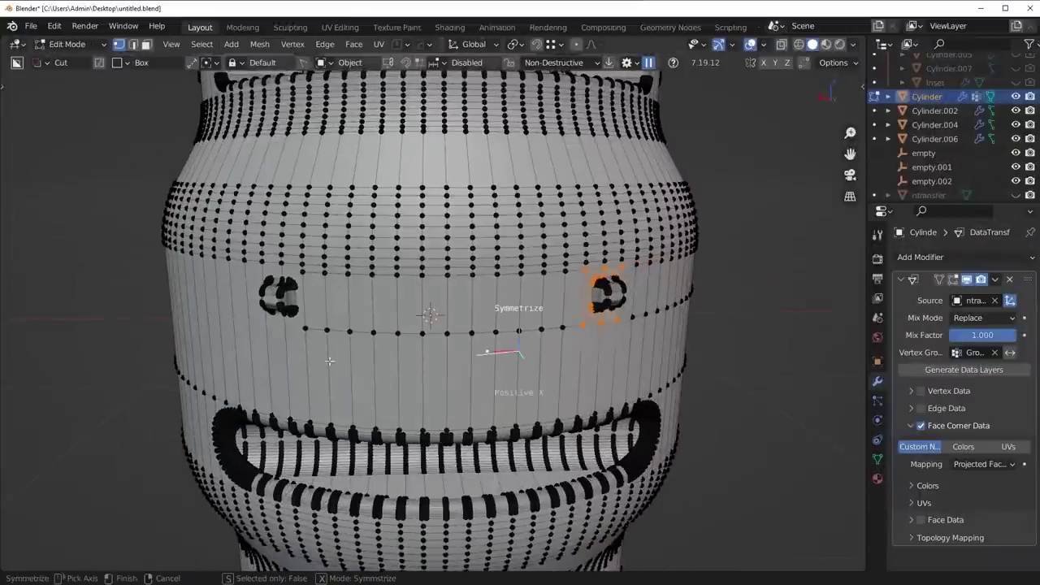
click(330, 360)
middle_drag(330, 361, 588, 383)
scroll(622, 390, down, 3)
key(alt+x)
click(412, 366)
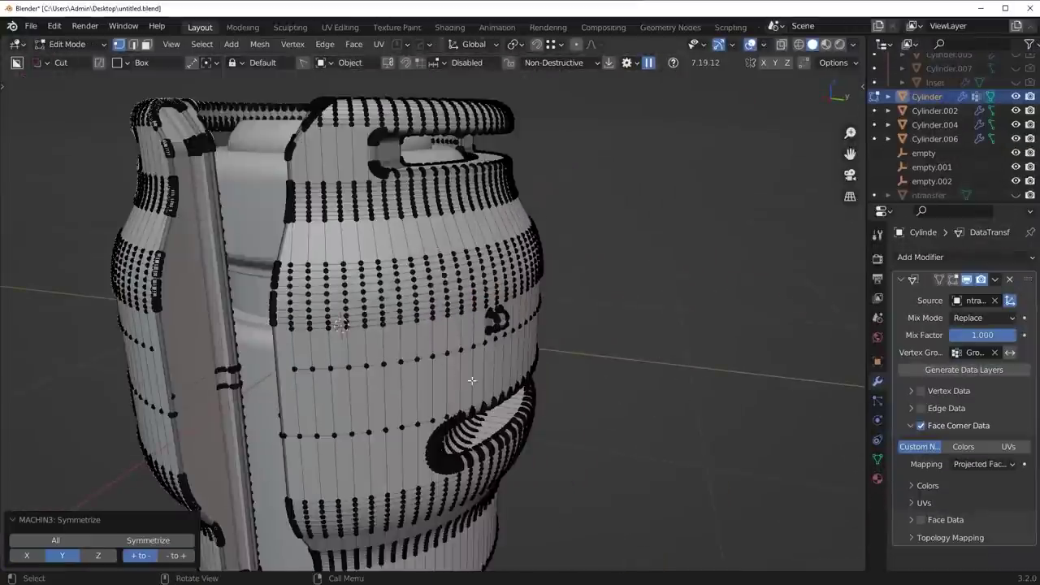
key(Tab)
Examine the shading around the mirrored blocks on all sides of the shell, and deselect everything.
click(470, 327)
scroll(421, 318, up, 6)
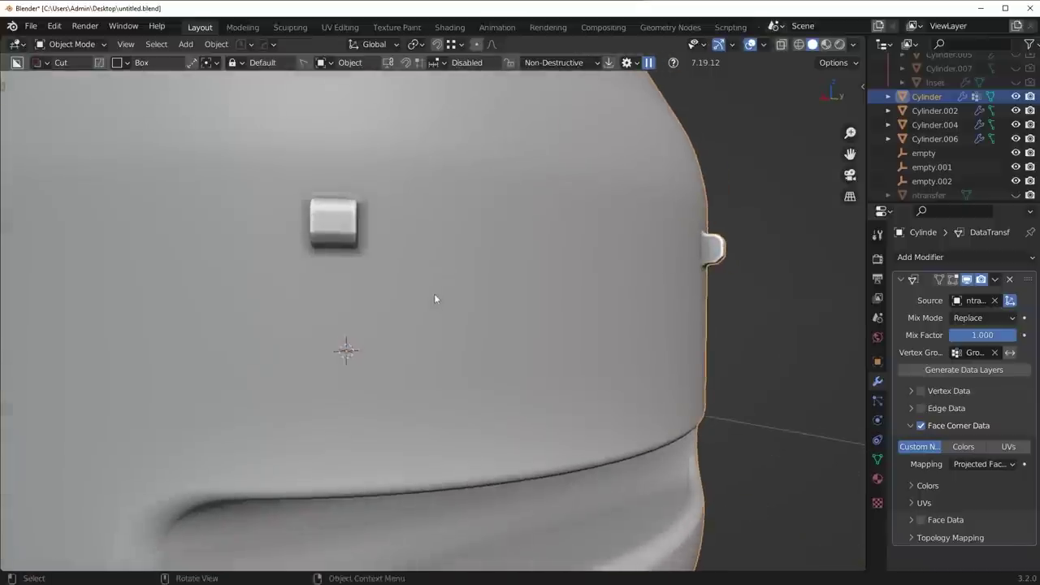
middle_drag(434, 298, 323, 196)
scroll(485, 239, down, 3)
middle_drag(485, 239, 495, 318)
middle_drag(594, 328, 469, 325)
scroll(469, 325, down, 3)
middle_drag(407, 325, 576, 341)
scroll(375, 337, up, 3)
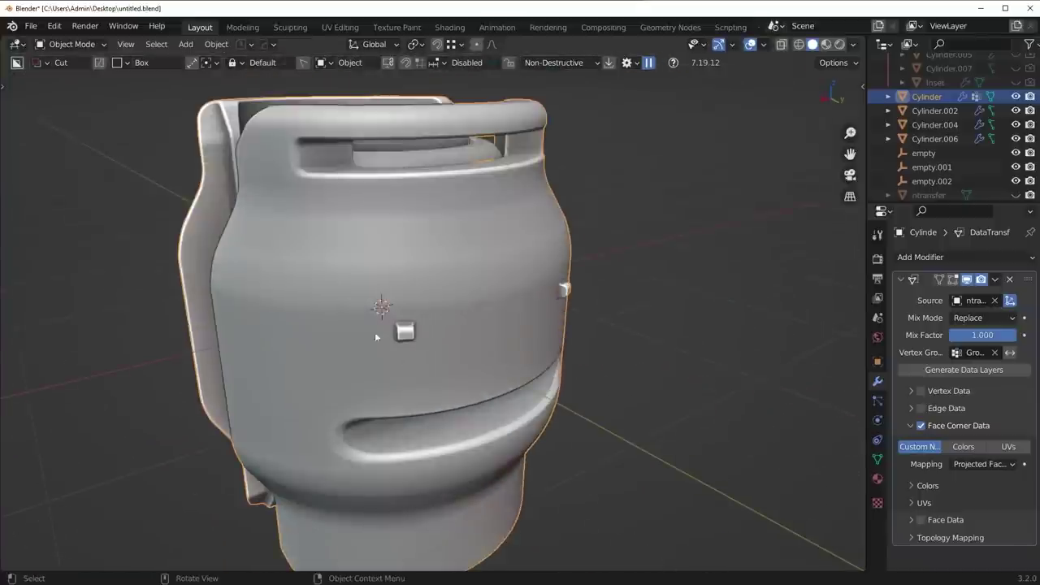
scroll(375, 333, up, 4)
middle_drag(625, 297, 528, 296)
scroll(631, 297, down, 3)
middle_drag(333, 309, 478, 364)
scroll(410, 322, down, 2)
key(alt+a)
scroll(549, 328, down, 4)
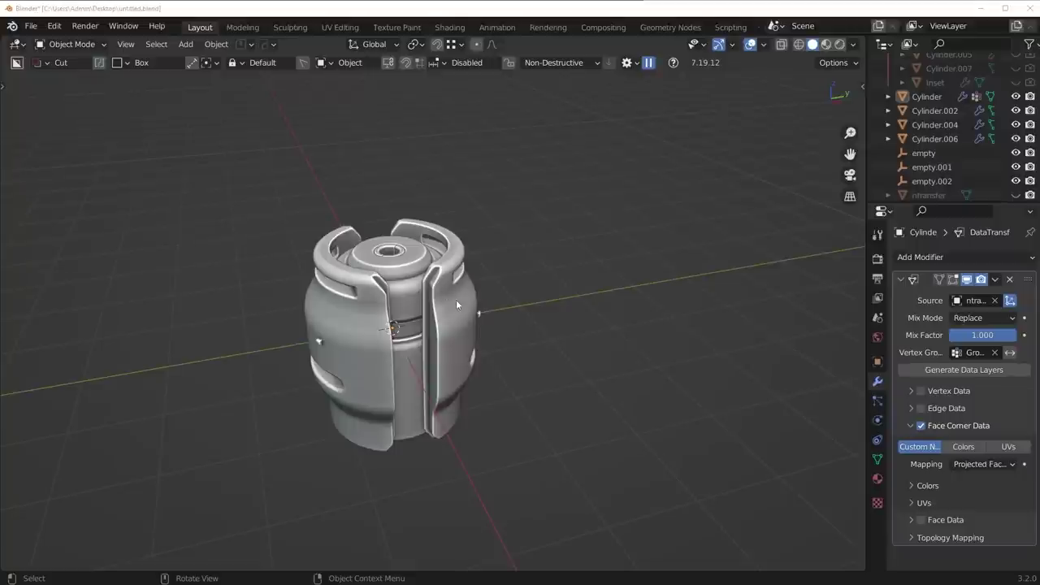
Hide the viewport overlays and examine the whole canister from the front and above.
middle_drag(460, 287, 469, 290)
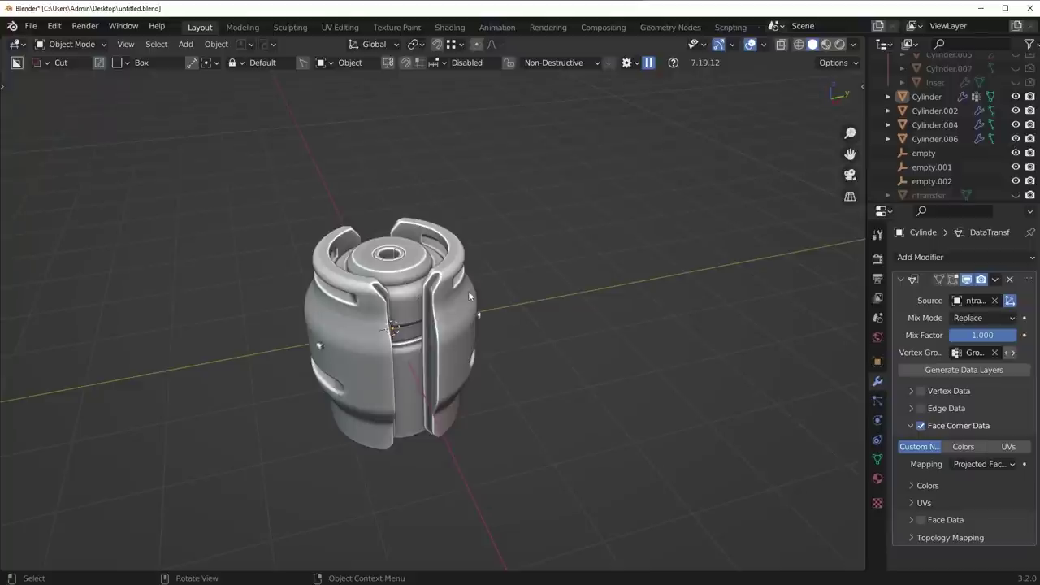
middle_drag(434, 253, 413, 233)
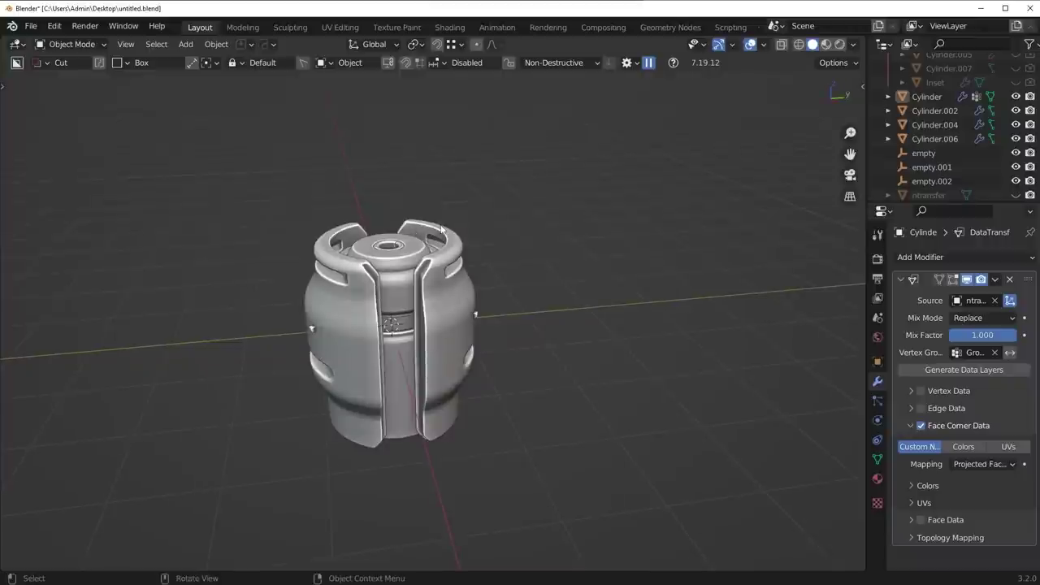
click(751, 46)
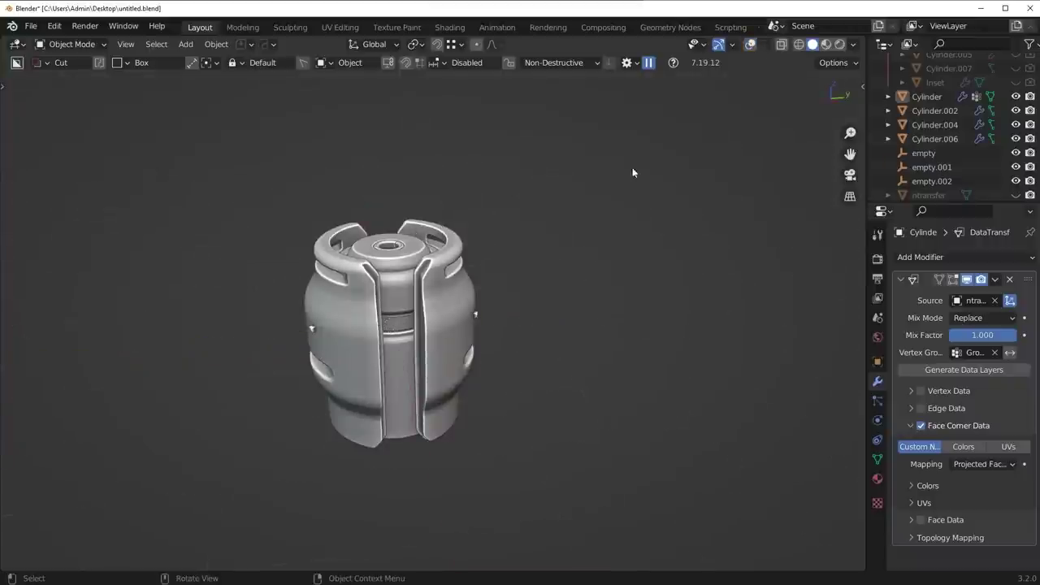
middle_drag(633, 167, 498, 281)
scroll(499, 278, up, 3)
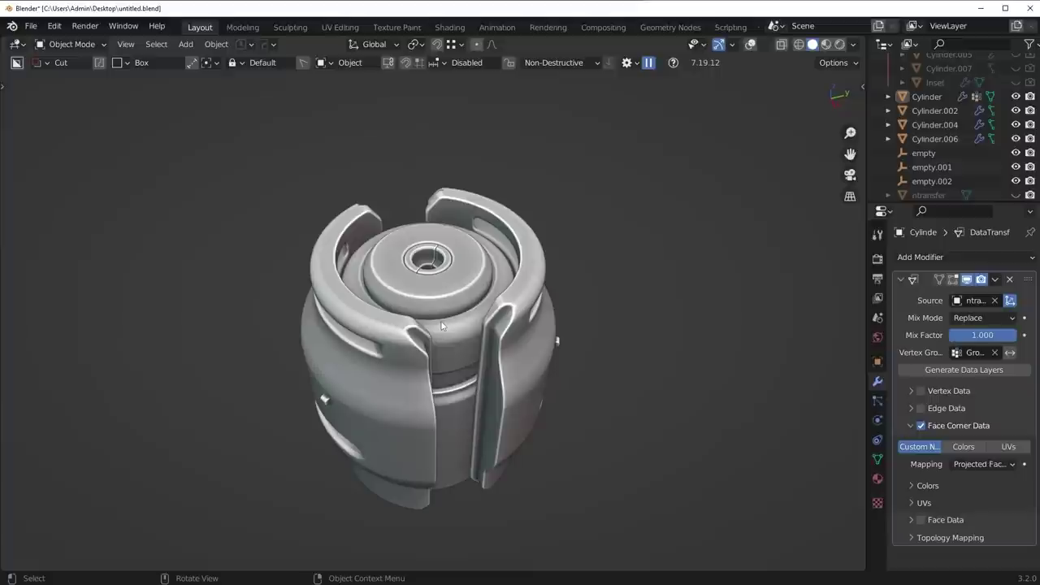
middle_drag(441, 326, 464, 289)
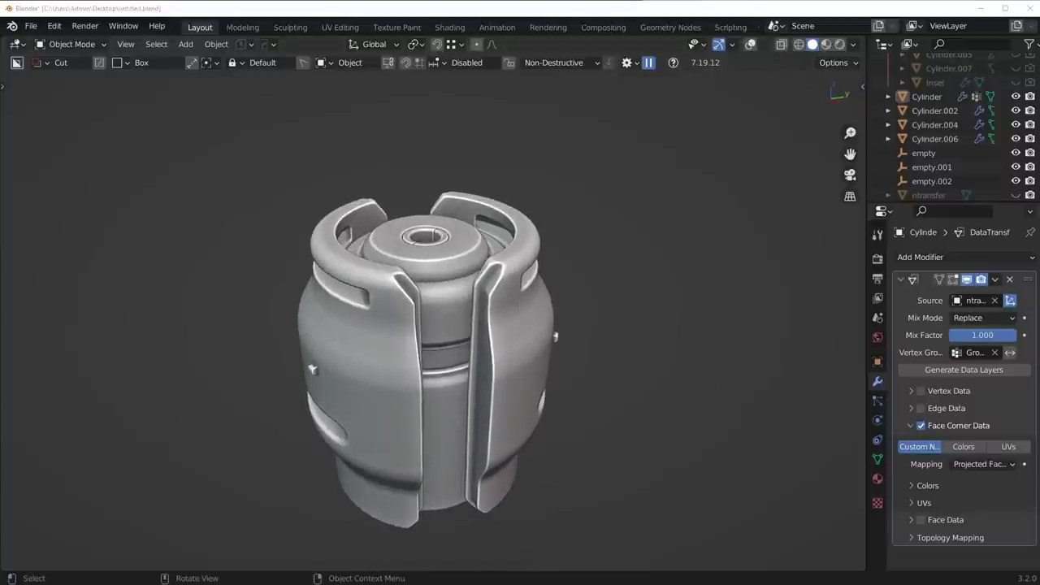
middle_drag(471, 282, 474, 280)
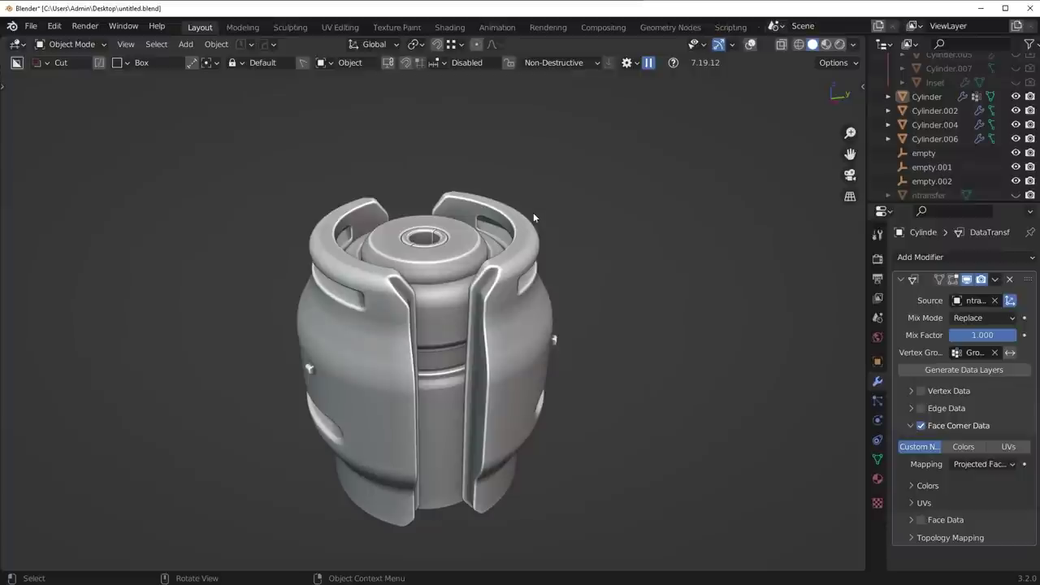
Show the viewport overlays again and look over the canister from several angles.
click(750, 43)
middle_drag(520, 269, 504, 285)
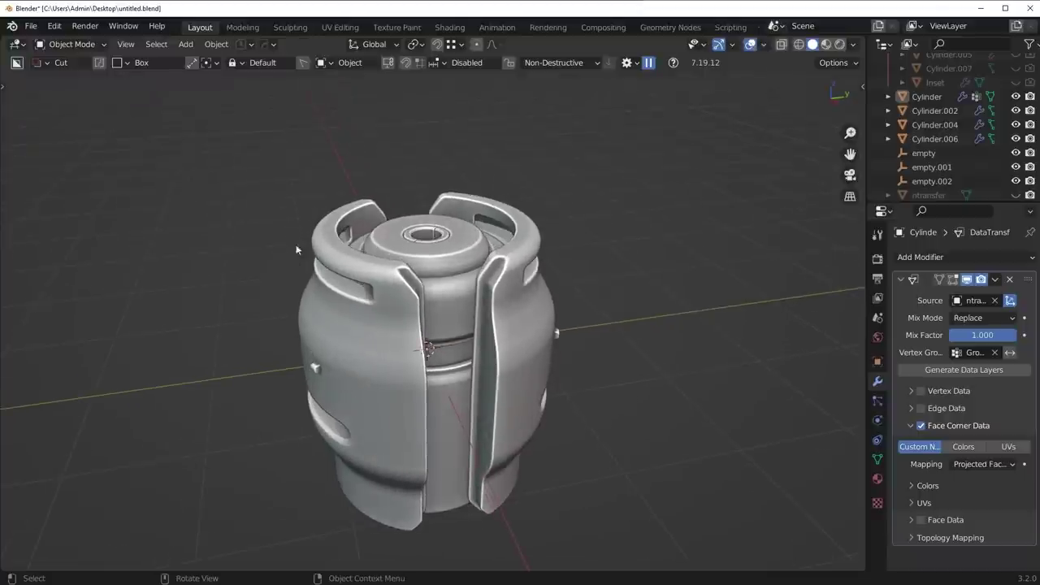
middle_drag(505, 336, 453, 246)
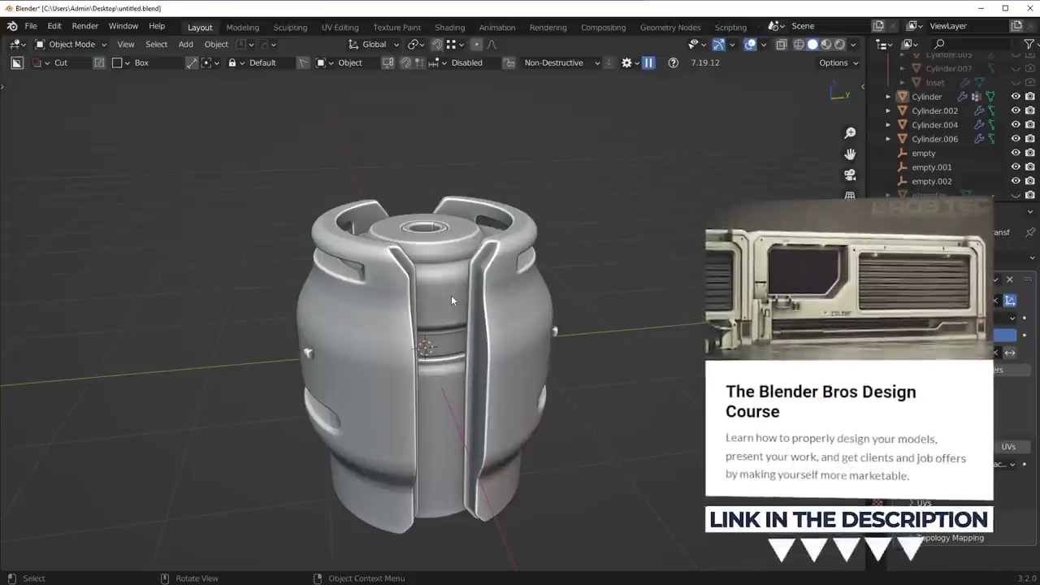
middle_drag(452, 301, 414, 315)
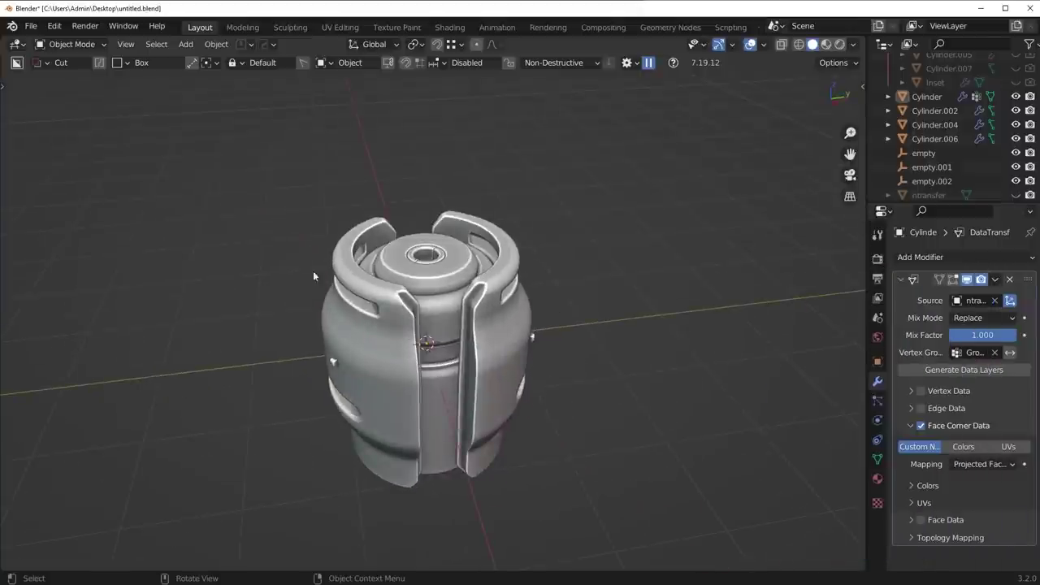
Turn off the viewport overlays and review the finished canister, including its top rim and front gap, up close and from afar.
click(750, 44)
scroll(473, 329, up, 3)
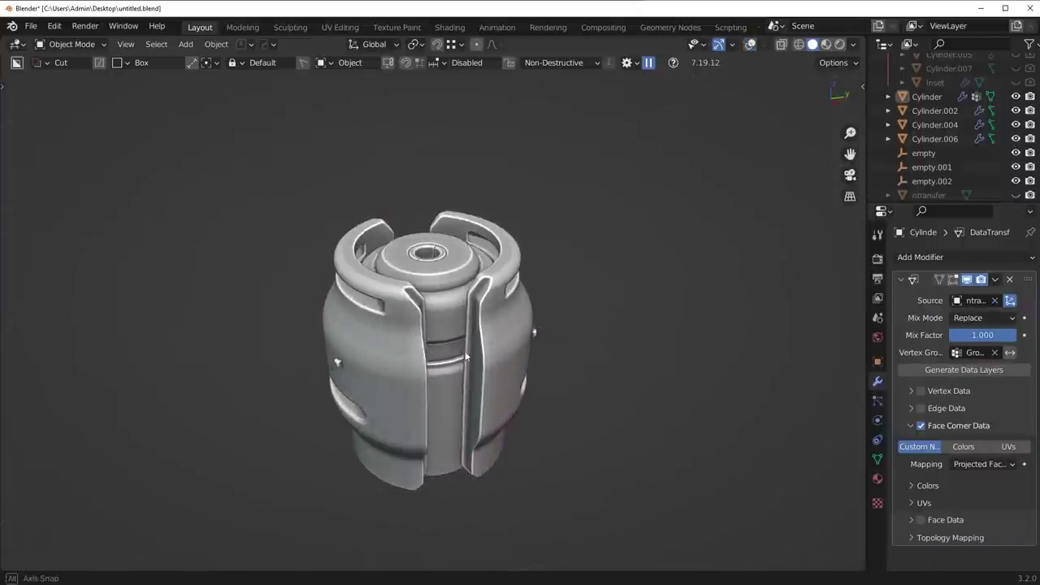
scroll(473, 329, up, 1)
middle_drag(493, 236, 474, 273)
scroll(479, 267, down, 2)
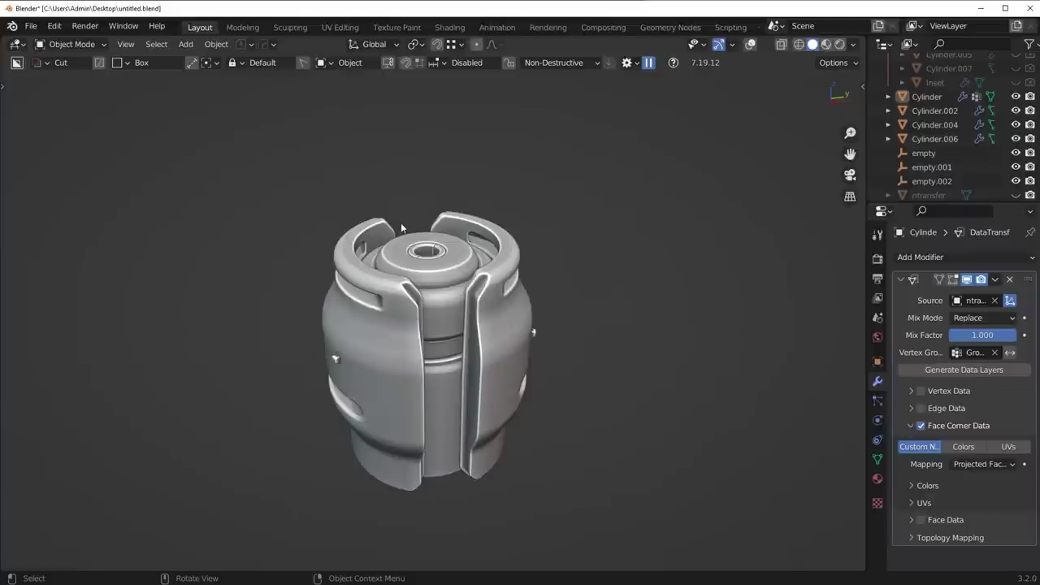
middle_drag(504, 276, 475, 288)
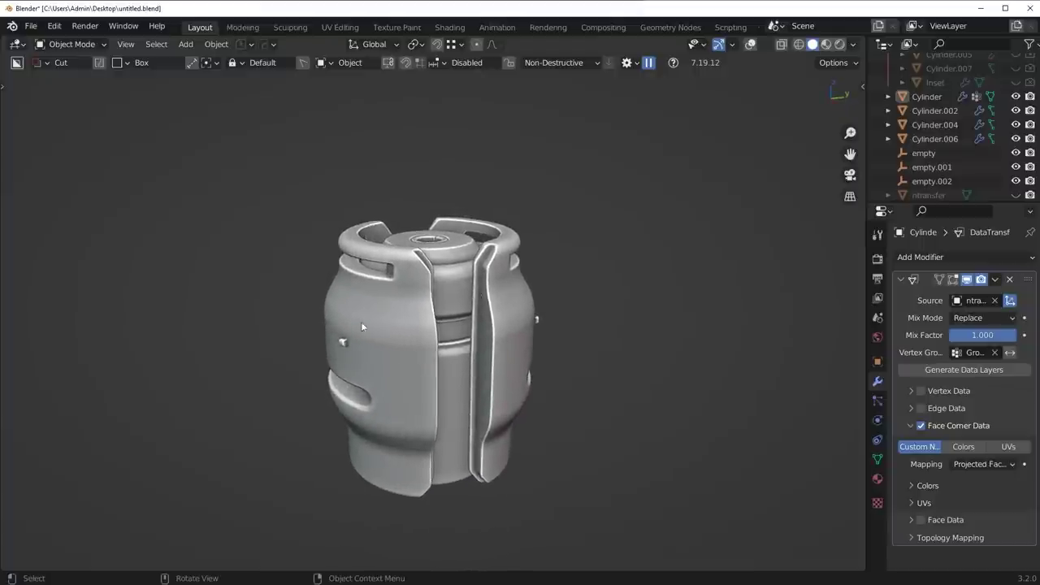
mouse_move(477, 301)
middle_down()
mouse_move(481, 331)
mouse_move(483, 317)
middle_up()
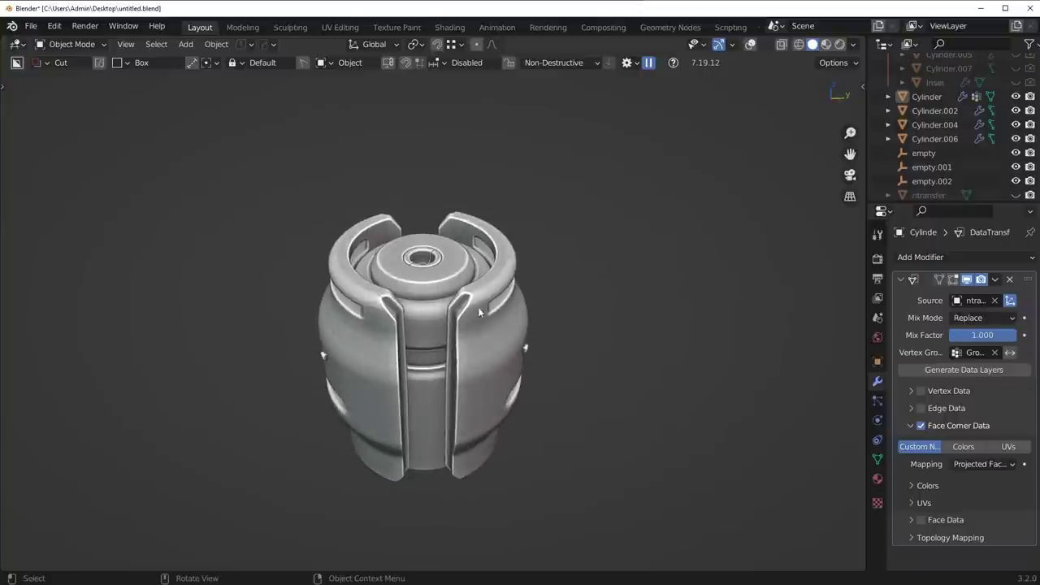
scroll(486, 309, up, 5)
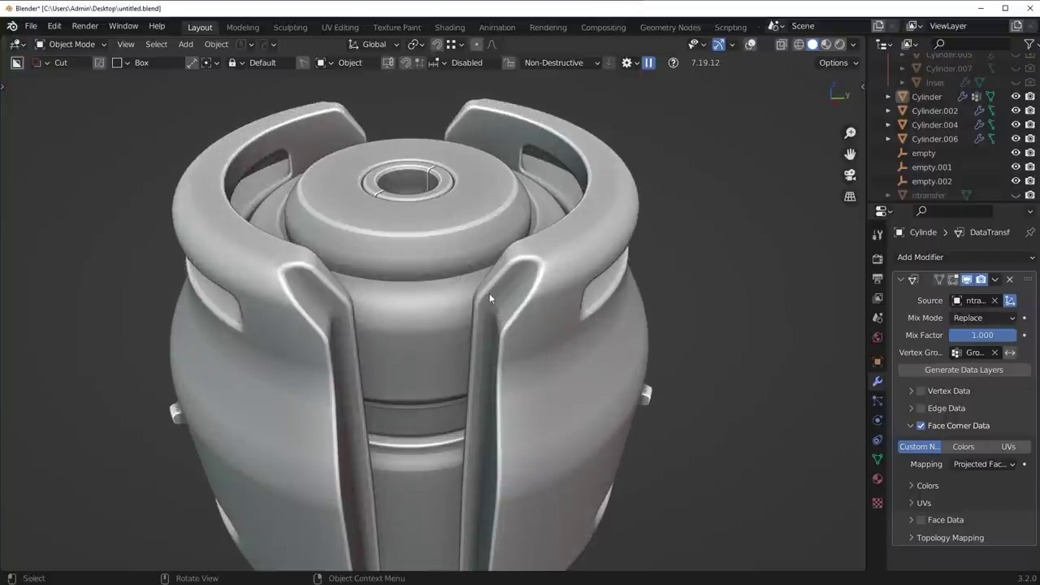
scroll(490, 294, down, 4)
middle_drag(490, 303, 508, 304)
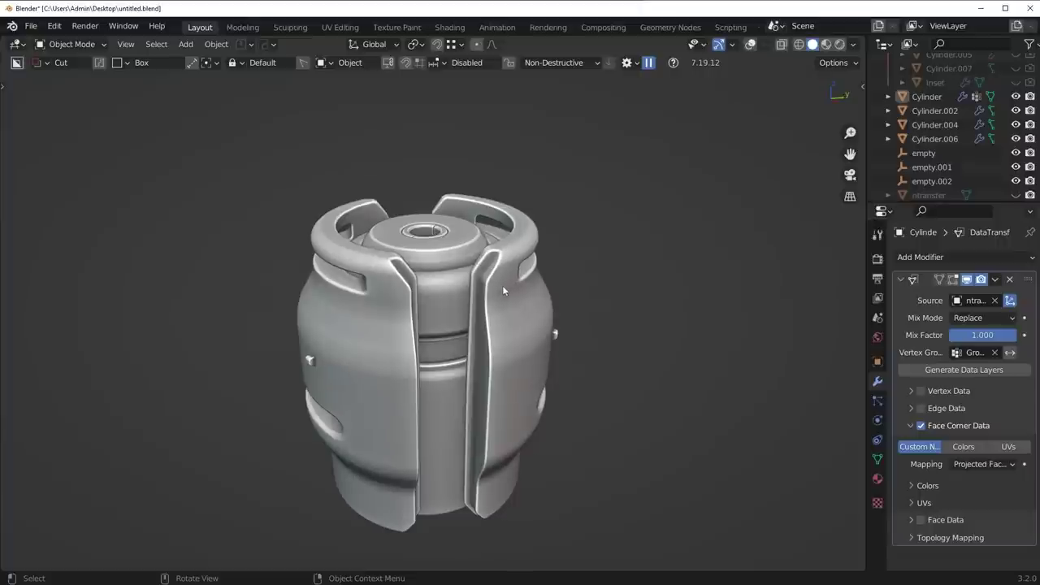
scroll(502, 287, down, 2)
middle_drag(506, 290, 506, 273)
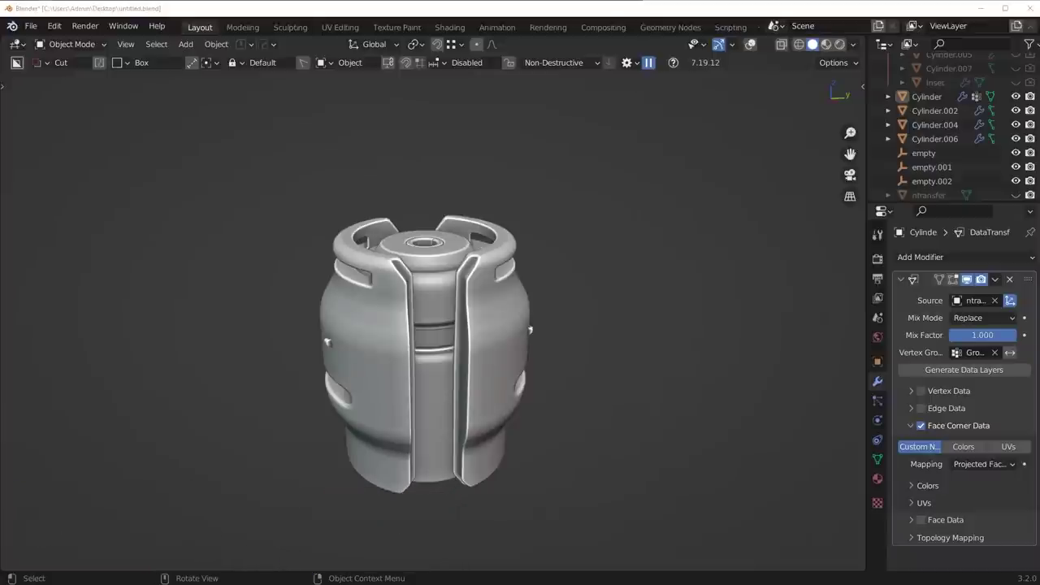
middle_drag(601, 312, 603, 340)
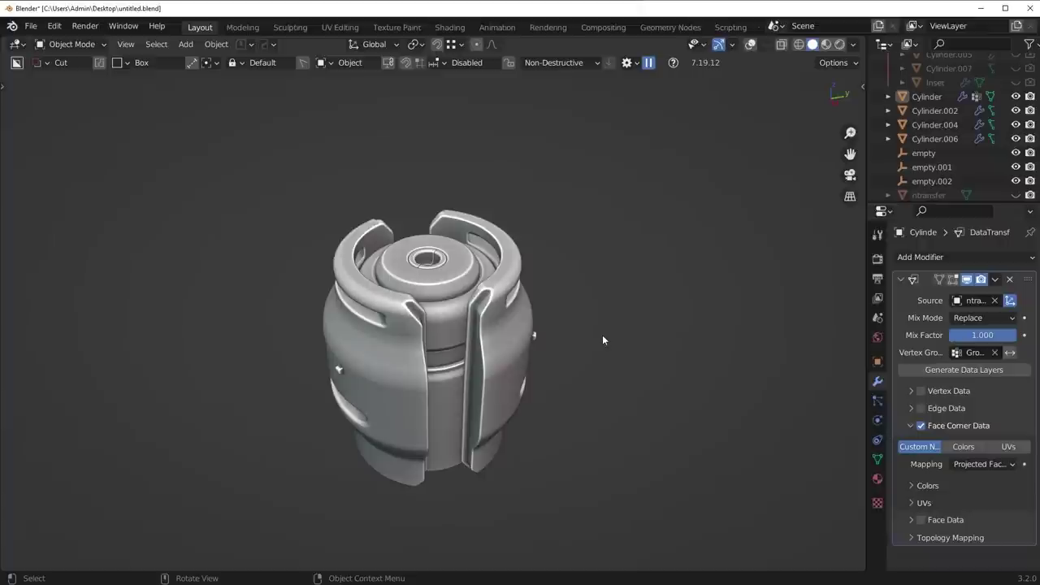